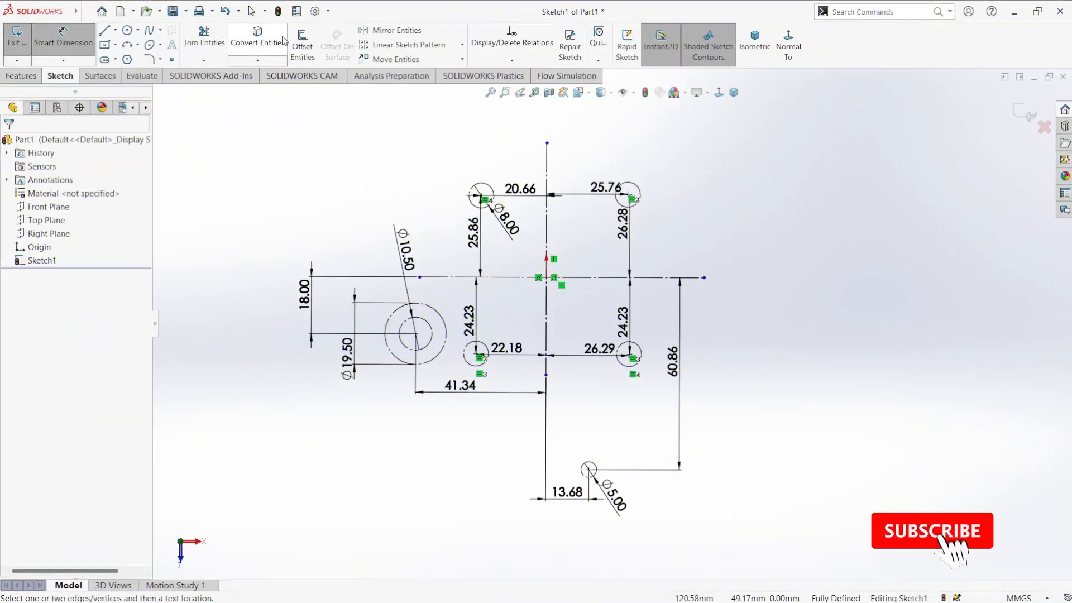
Step: Offset the 19.50 mm construction circle outward by 5.5 mm
click(302, 44)
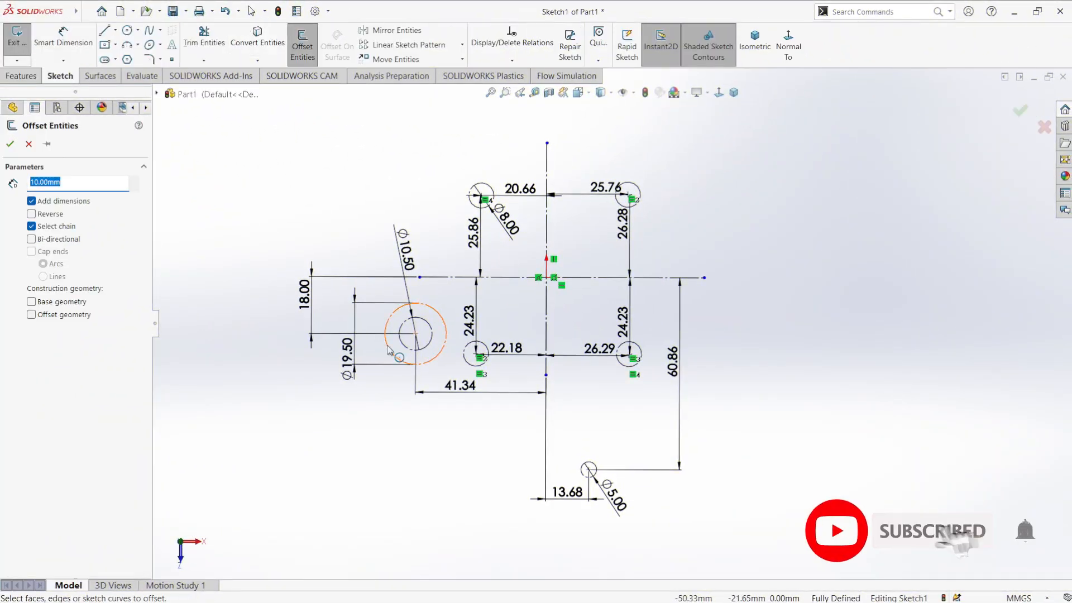
click(389, 350)
text(5.5)
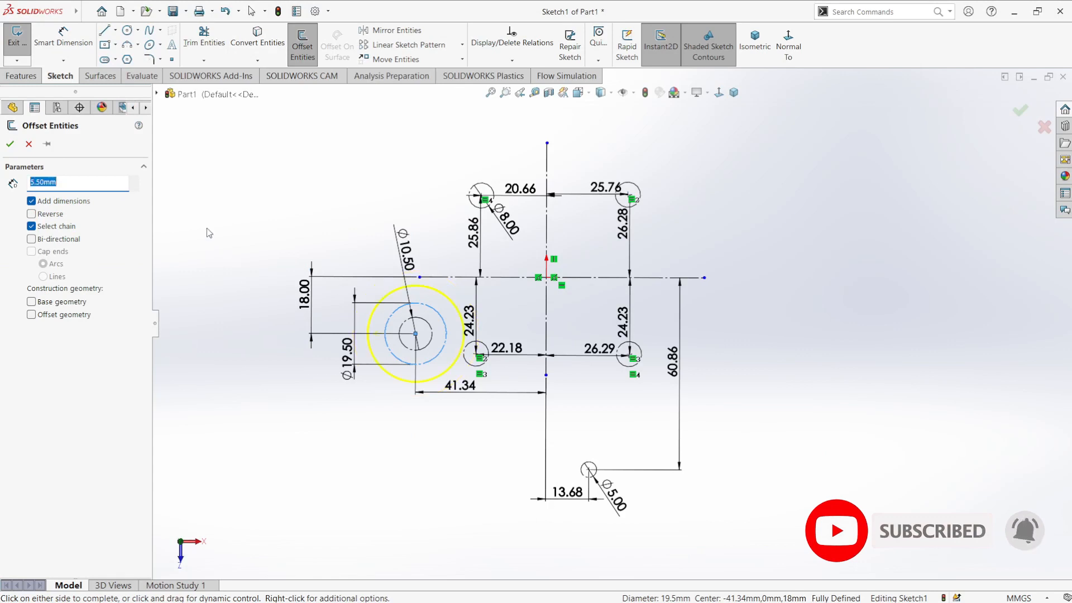
key(Return)
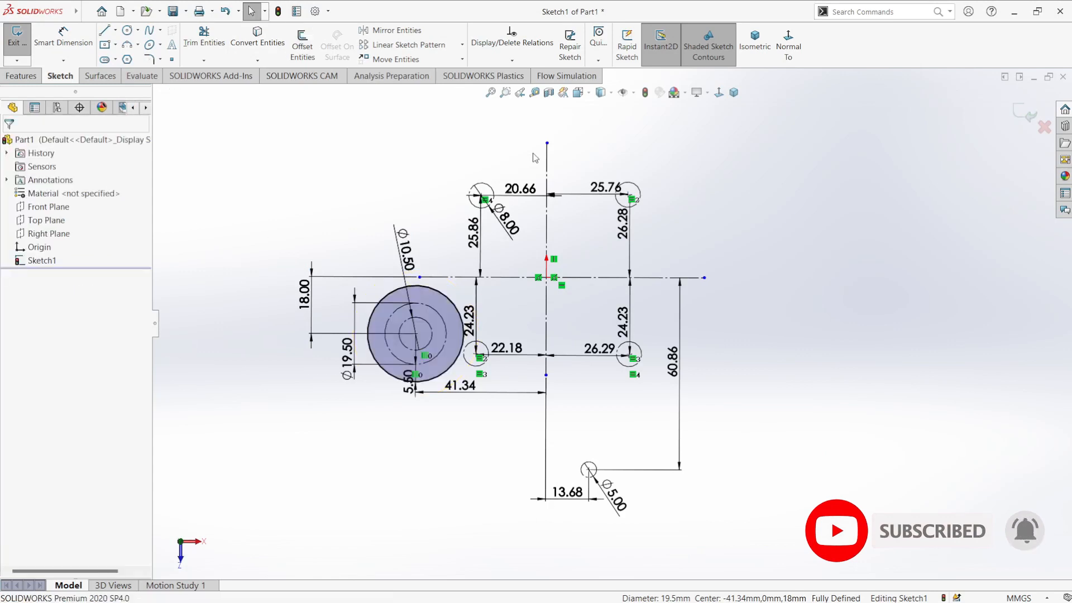
Step: Offset the two upper 8 mm construction circles outward by 6.5 mm
key(Return)
click(485, 182)
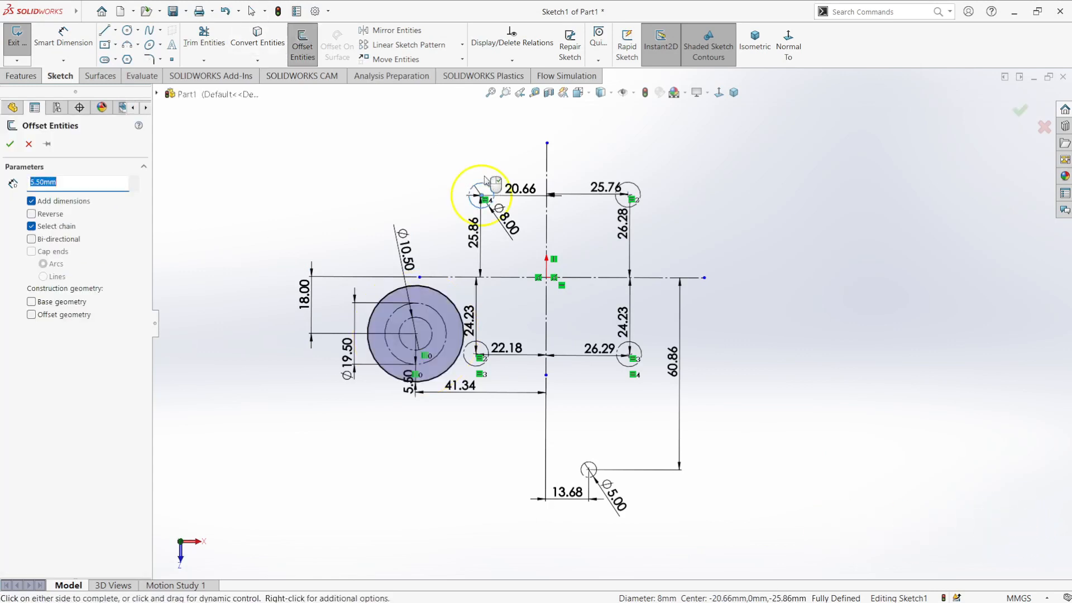
text(5)
click(638, 188)
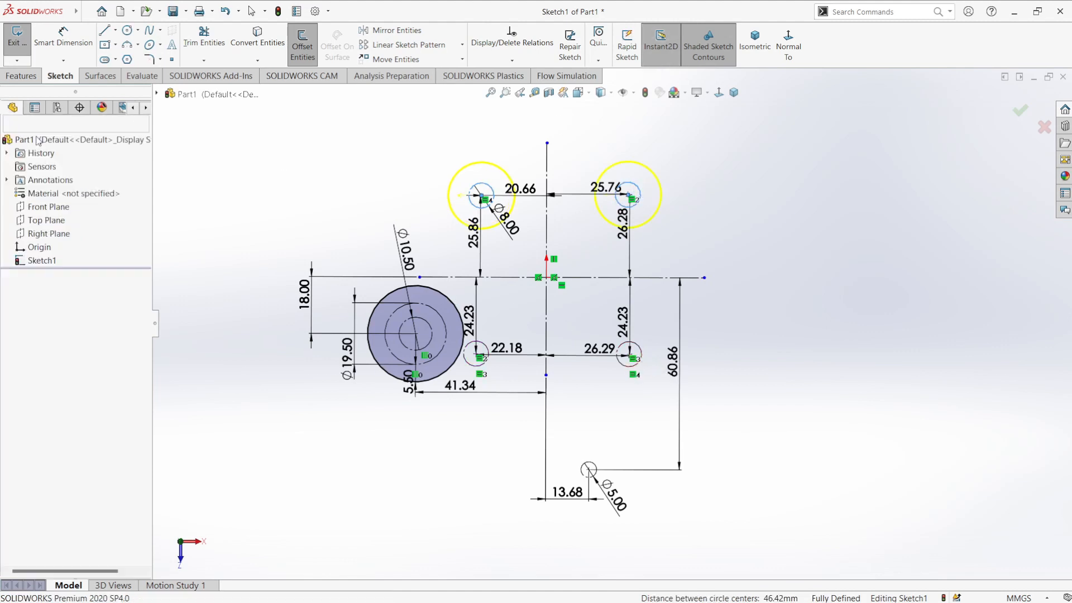
click(10, 144)
Step: Offset the lowest 5 mm construction circle outward by 5 mm
key(Return)
click(583, 476)
click(343, 395)
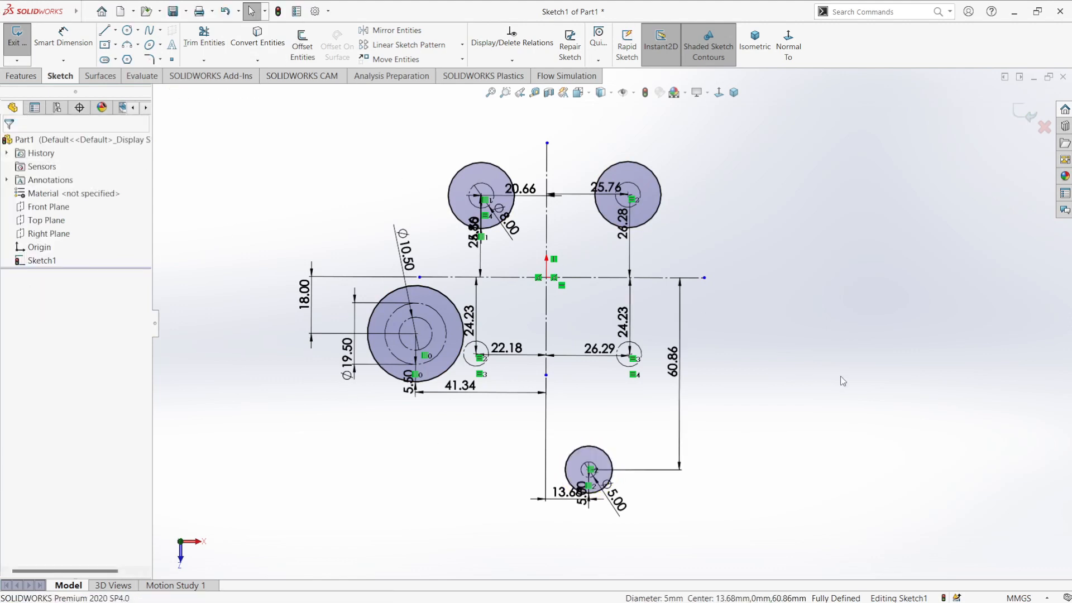
Step: Offset the lower-right 8 mm construction circle outward by 6.5 mm
key(Return)
click(640, 357)
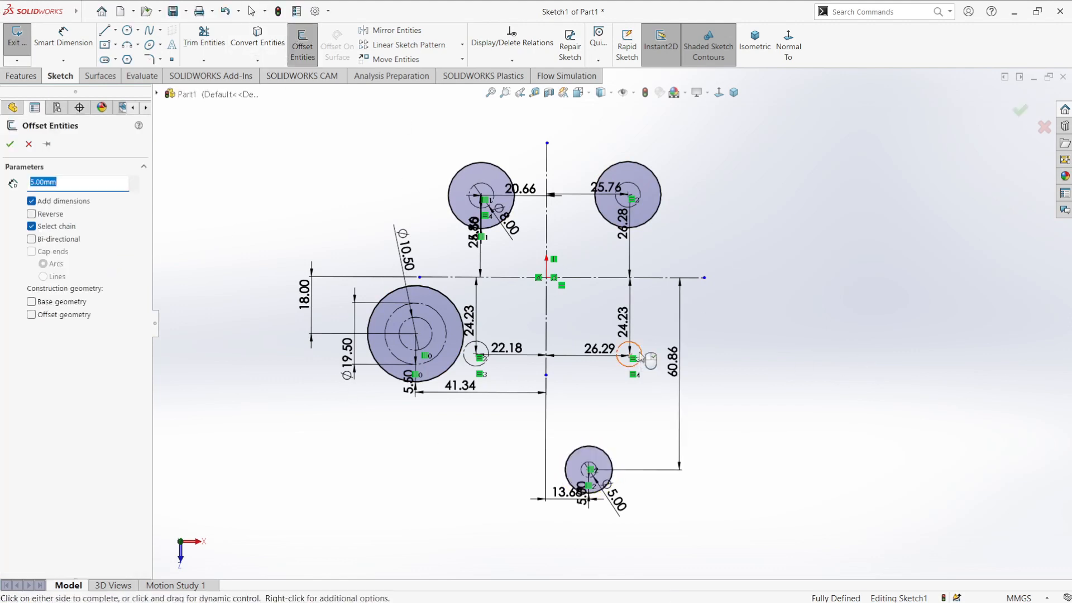
text(6.5)
key(Return)
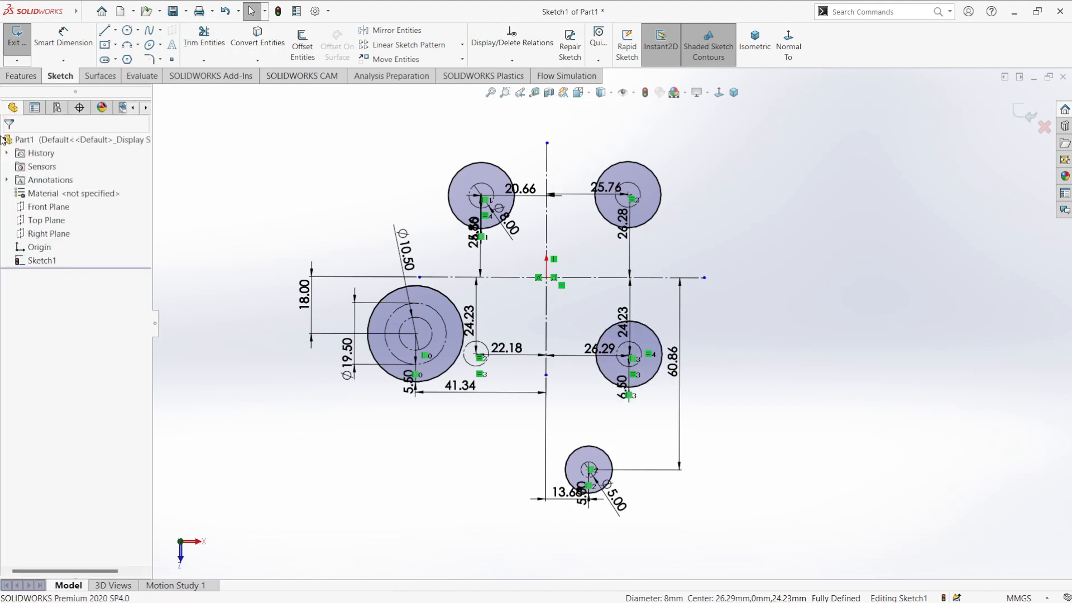
Step: Sketch two concentric circles centred on the origin, with radii of about 20 mm and 40 mm
key(c)
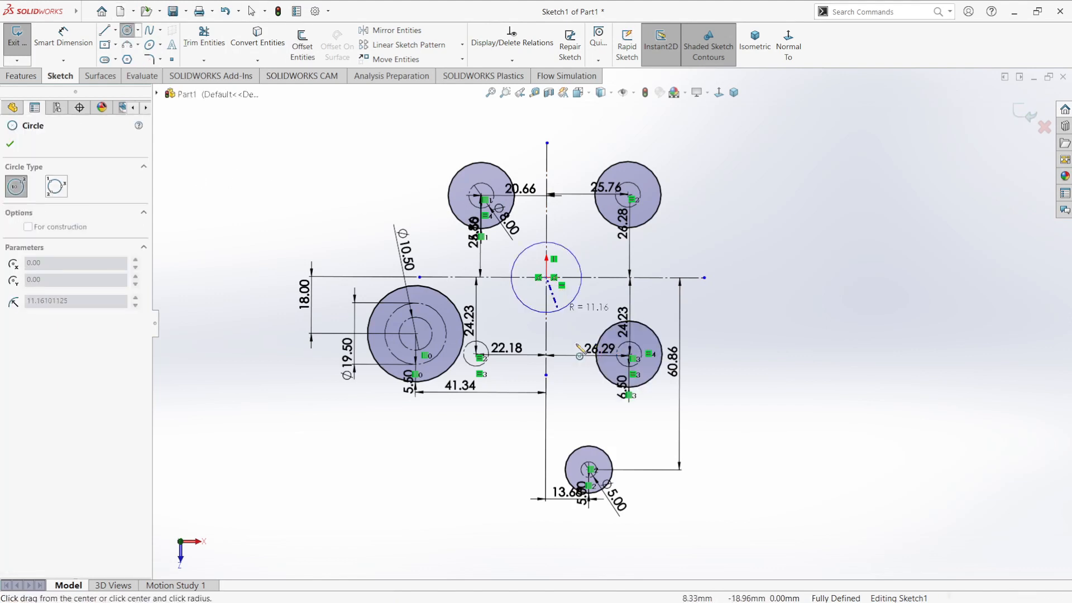
click(547, 277)
click(610, 278)
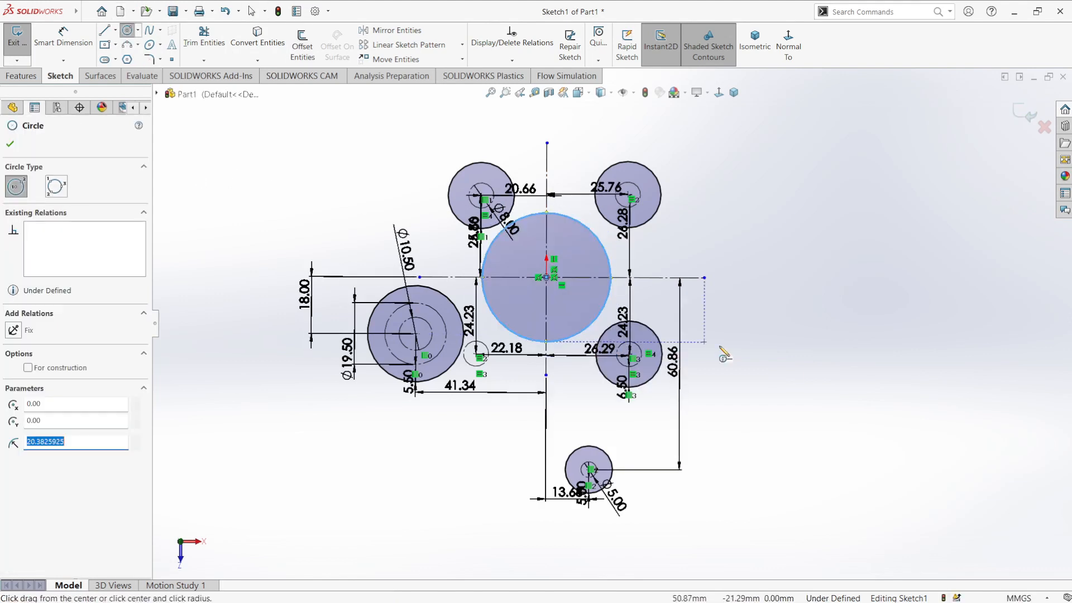
click(546, 278)
click(590, 401)
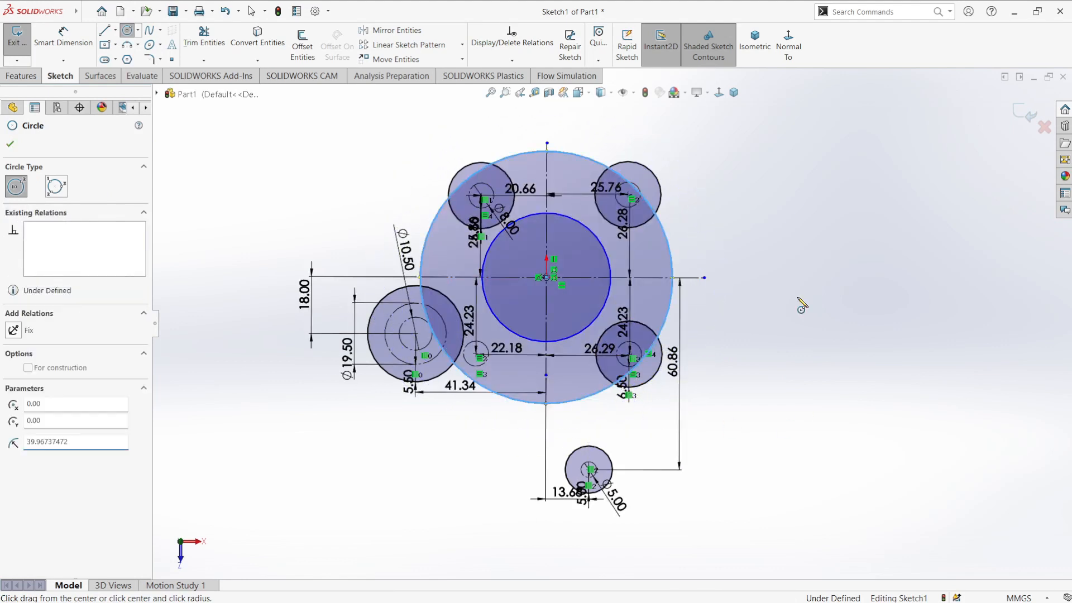
Step: Dimension the inner origin-centred circle to a diameter of 50.75 mm
key(d)
click(610, 287)
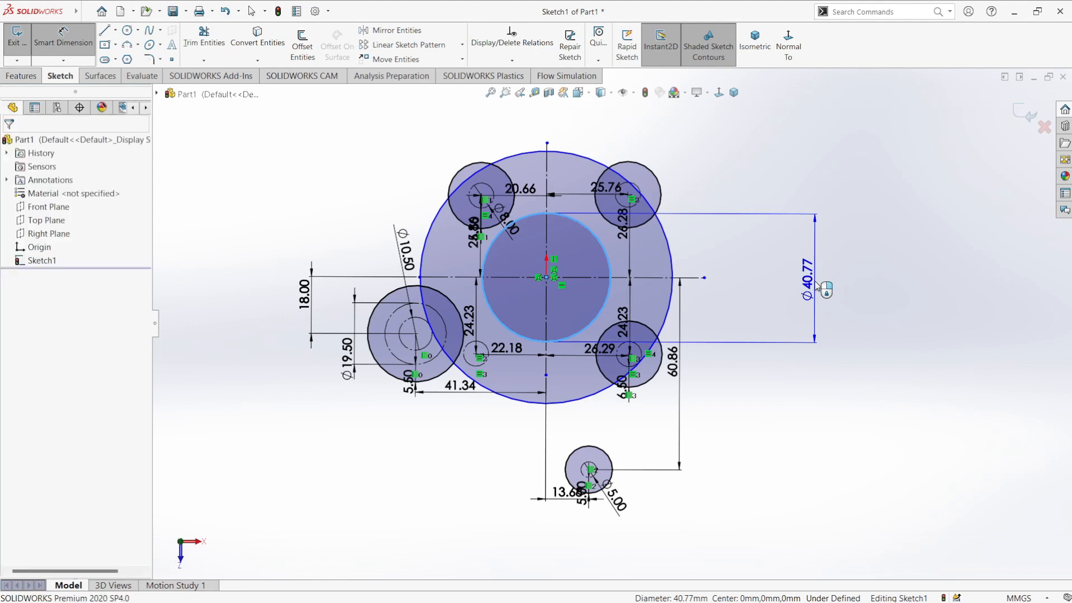
click(815, 285)
text(50.7)
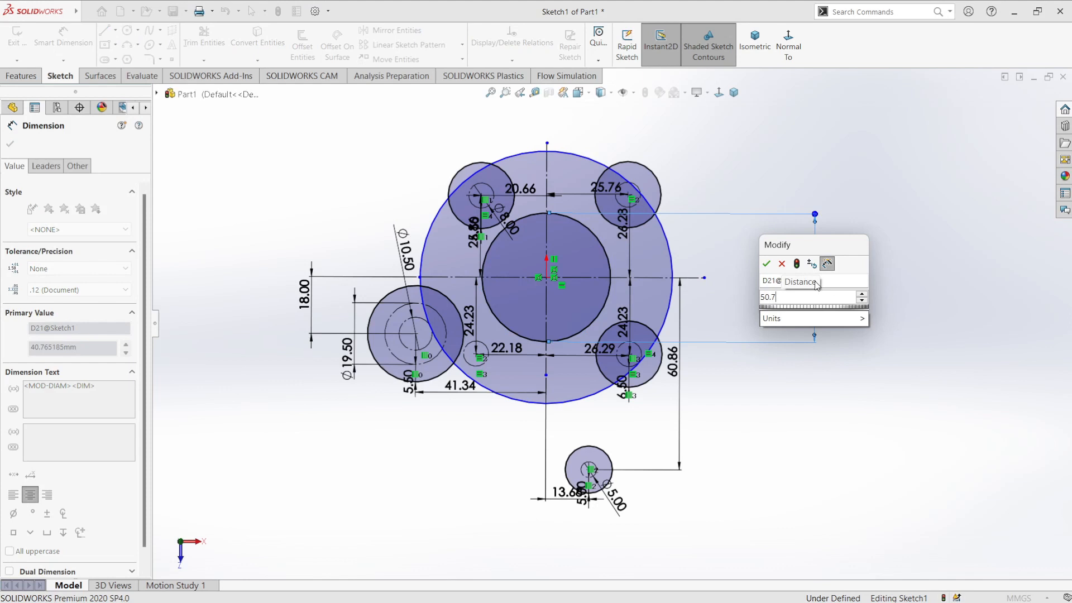
text(5)
key(Return)
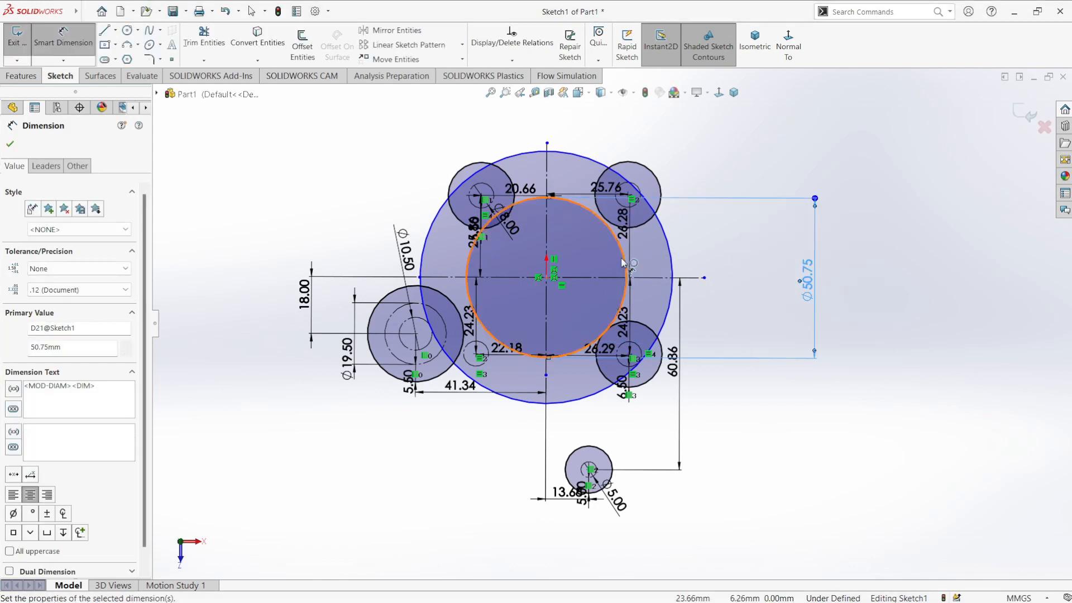
Step: Dimension the radial gap between the two origin-centred circles to 11 mm
click(673, 256)
click(673, 255)
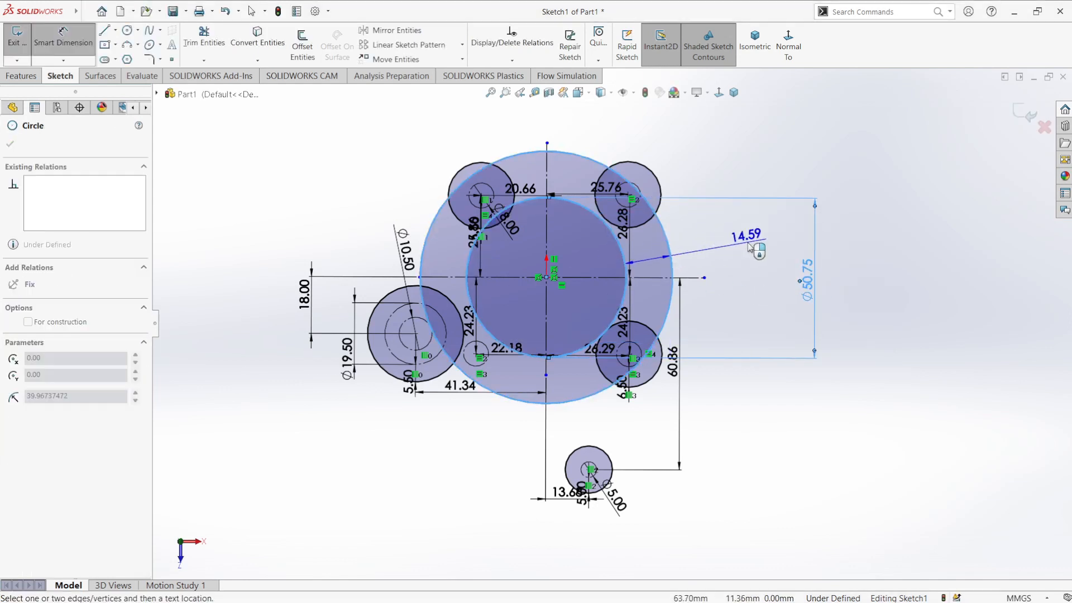
click(748, 246)
text(11)
key(Return)
key(Escape)
key(Escape)
Step: Trim the overlapping arcs where the upper-left lug circle meets the large outer circle, leaving one continuous outline
scroll(559, 255, up, 3)
click(204, 39)
scroll(497, 241, up, 3)
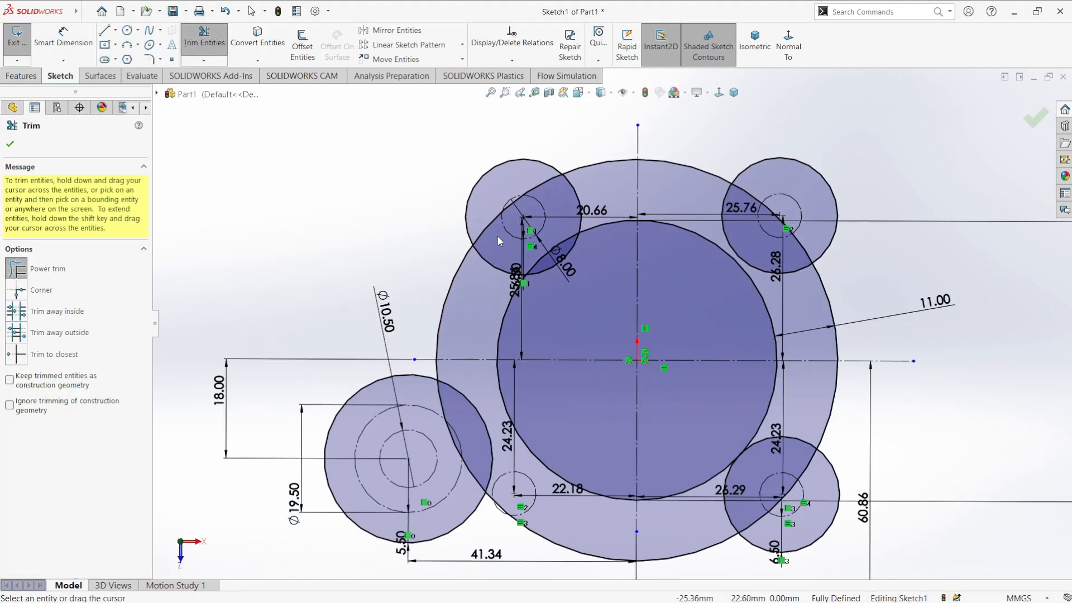
drag(497, 241, 551, 206)
scroll(514, 200, up, 3)
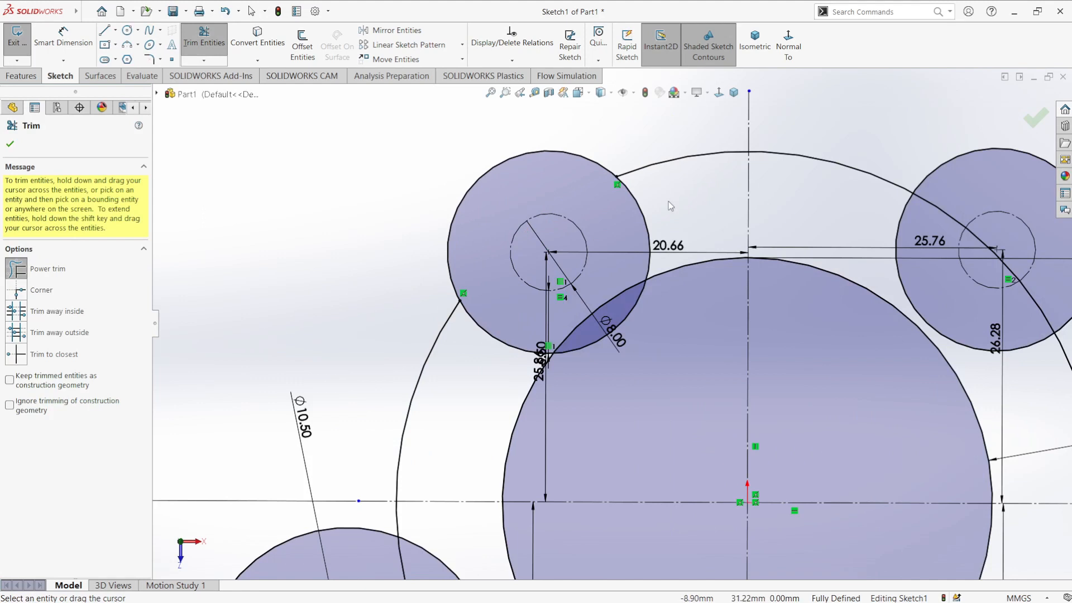
scroll(612, 321, down, 3)
drag(611, 321, 600, 343)
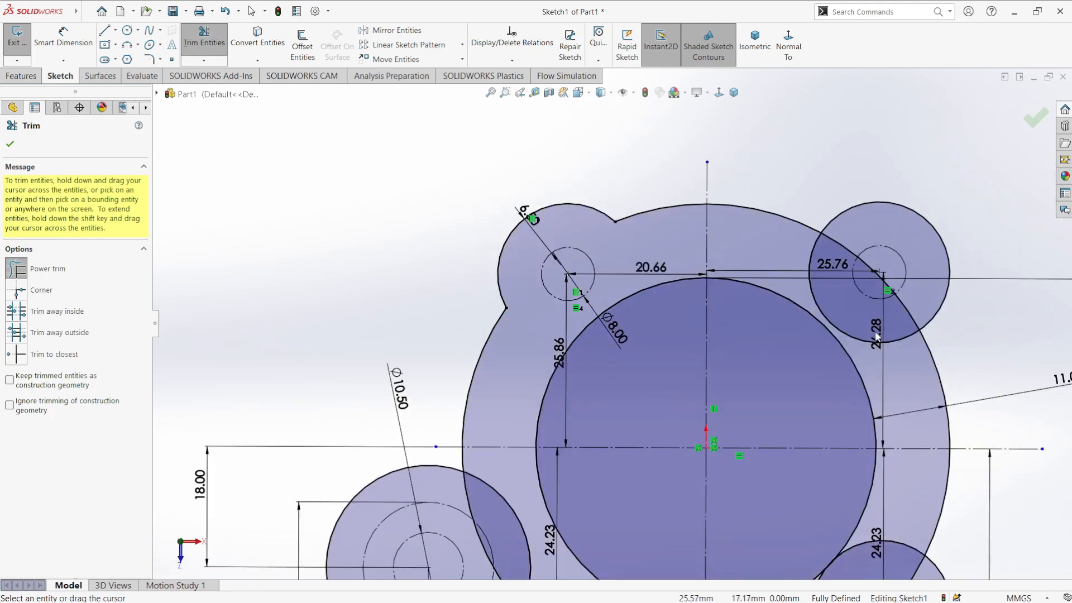
Step: Trim the overlapping arcs at the upper-right lug so it merges into the large circle's outline
drag(875, 331, 874, 347)
scroll(874, 347, up, 2)
drag(732, 241, 724, 261)
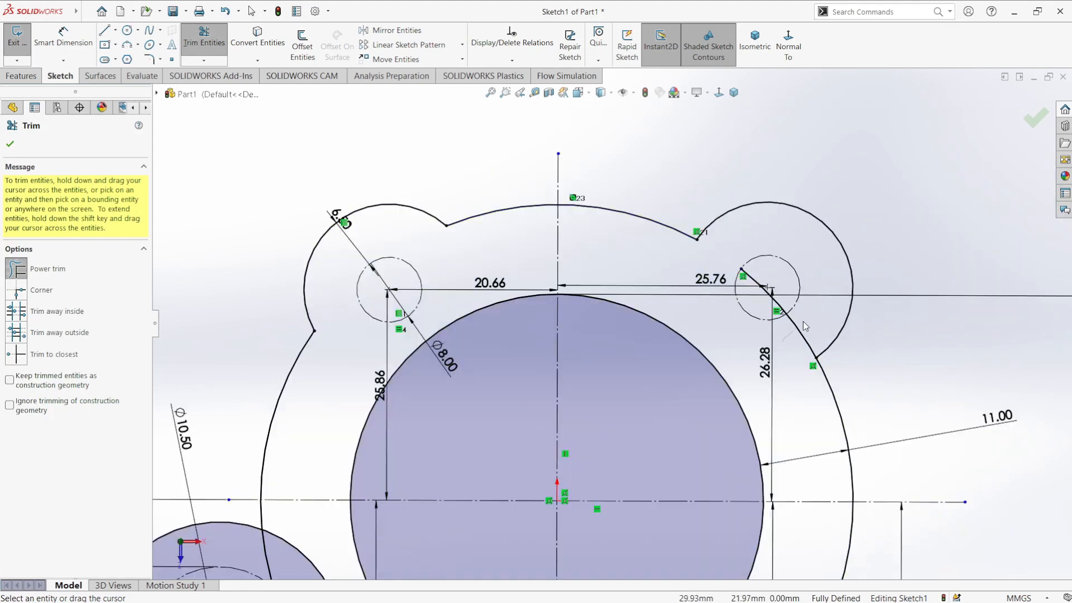
drag(805, 326, 781, 312)
Step: Trim the overlapping arcs between the large outer circle and the big boss circle on its left
scroll(739, 383, down, 4)
scroll(431, 346, up, 2)
mouse_move(431, 346)
mouse_down()
mouse_move(432, 416)
mouse_move(393, 434)
mouse_move(412, 428)
mouse_up()
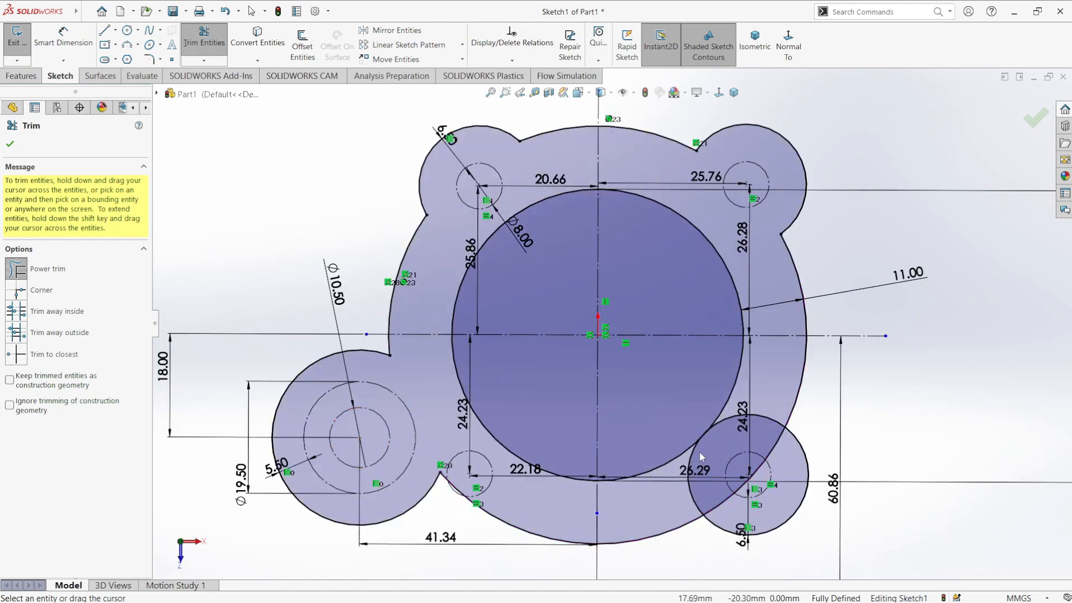
Step: Trim the overlapping arcs at the lower-right lug, including the leftover segments inside it
scroll(699, 451, down, 3)
drag(689, 437, 739, 379)
scroll(703, 406, down, 5)
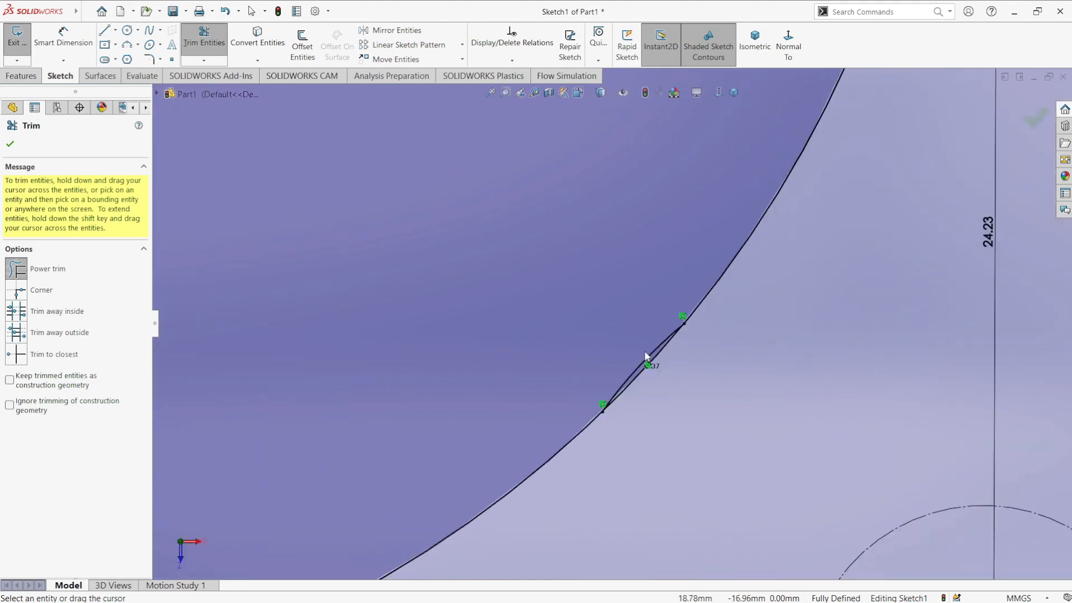
scroll(636, 377, up, 6)
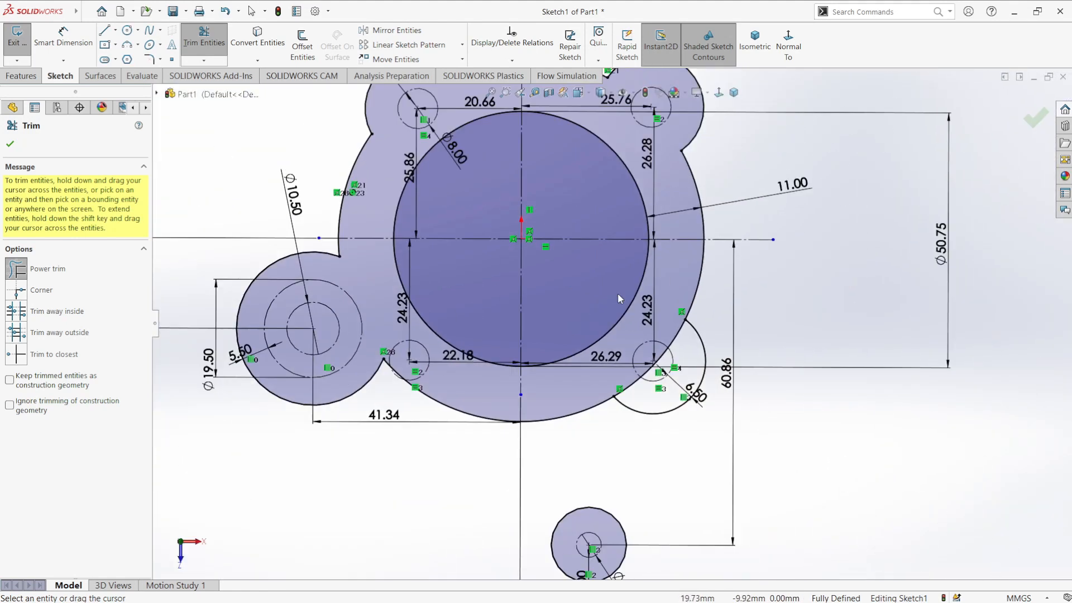
drag(676, 347, 704, 369)
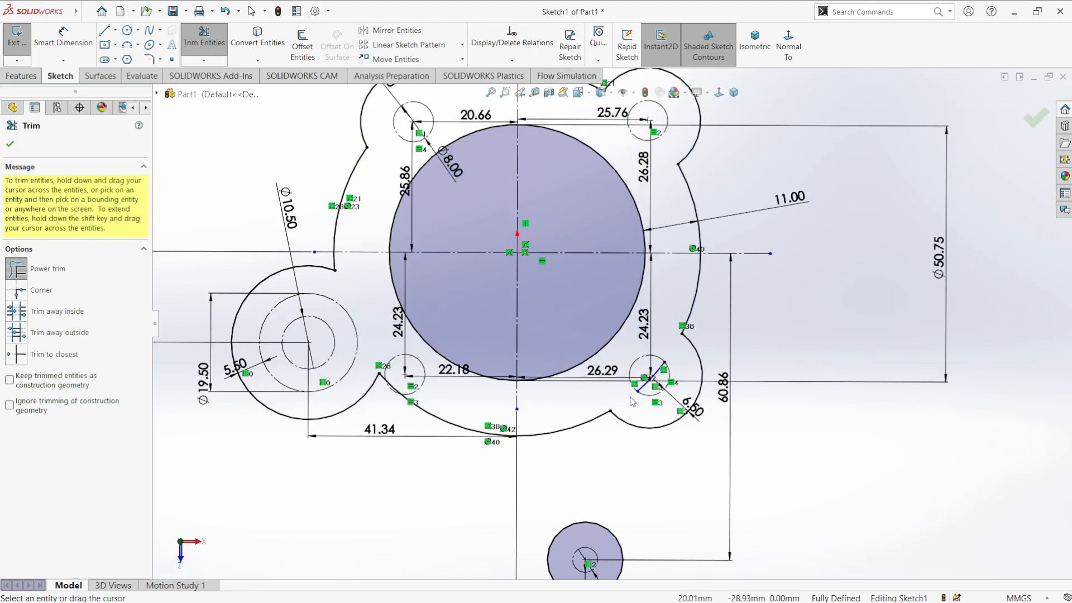
scroll(540, 330, up, 2)
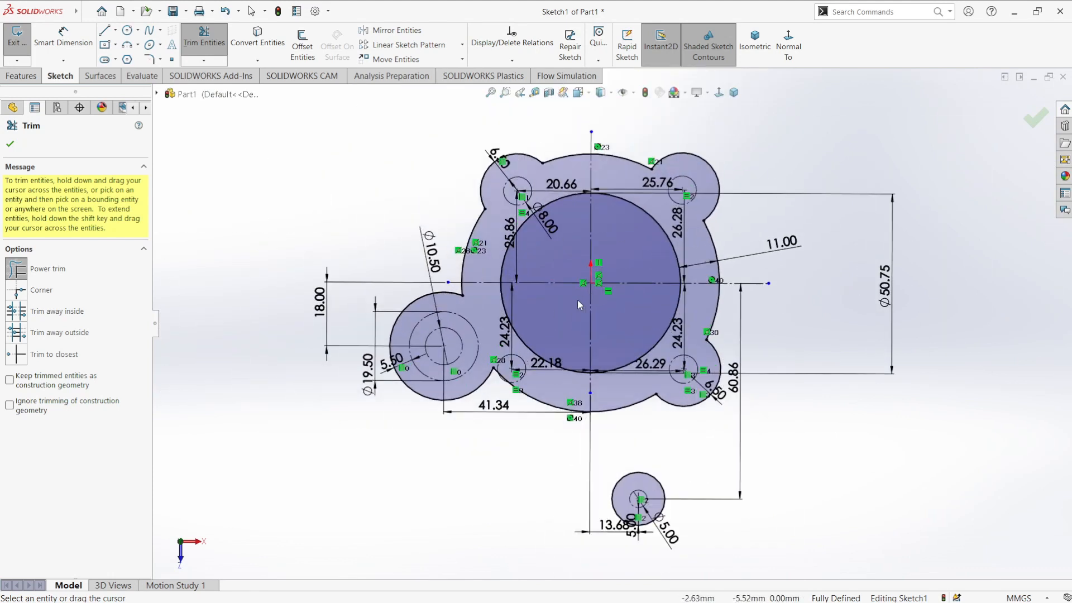
Step: Finish trimming and convert the 50.75 mm circle to construction geometry
right_click(775, 165)
click(804, 168)
click(656, 221)
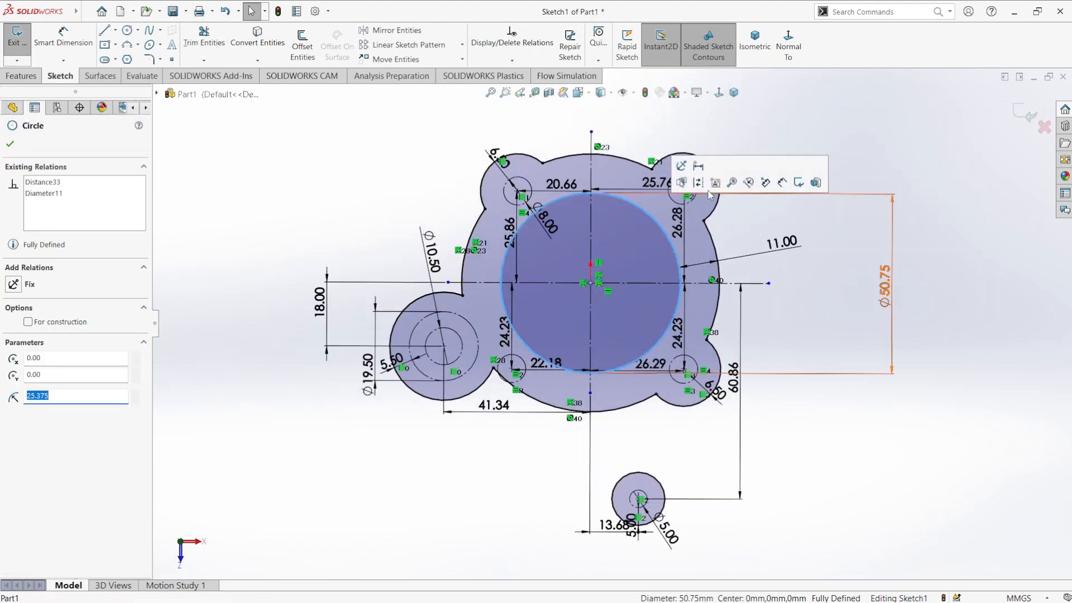
click(759, 150)
scroll(458, 332, down, 1)
scroll(457, 331, up, 1)
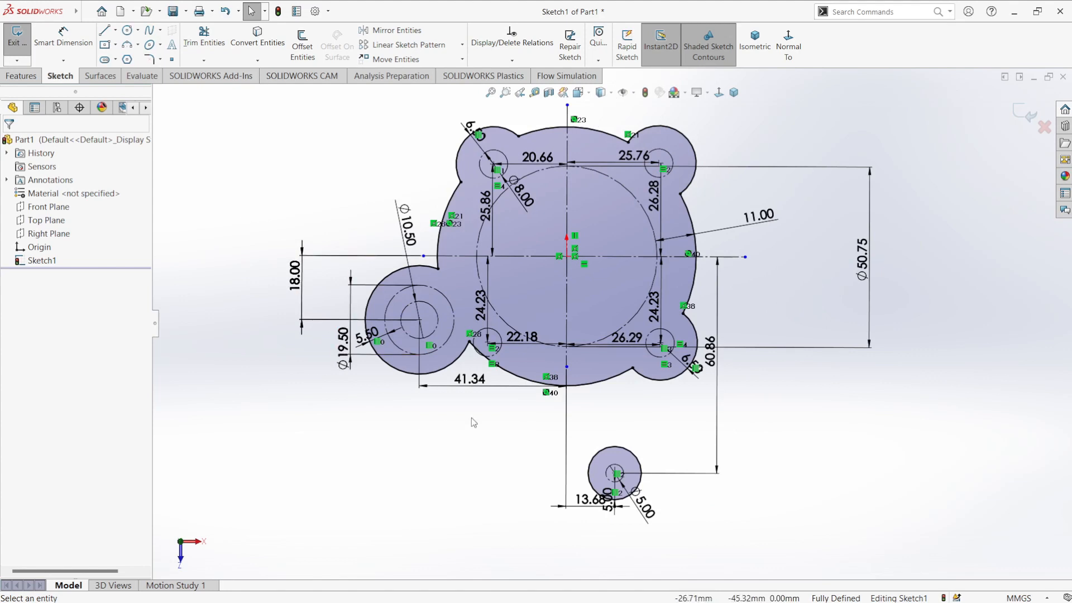
Step: Draw a horizontal line from the top of the left boss circle to the main body outline
scroll(487, 340, down, 2)
key(z)
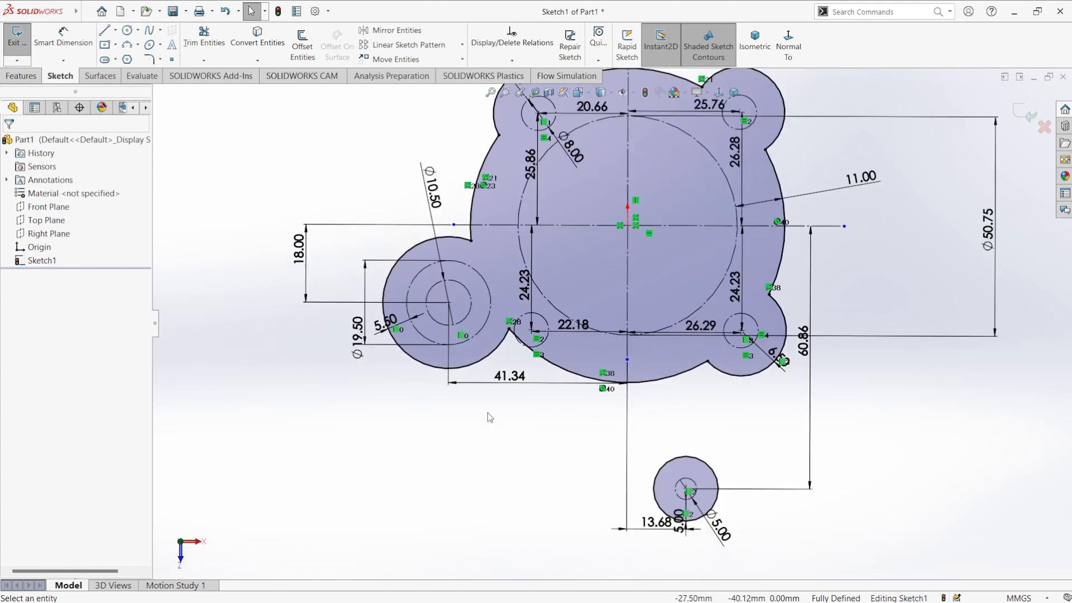
click(104, 30)
click(448, 236)
click(497, 236)
right_click(503, 244)
click(523, 261)
Step: Trim the excess boss and body arcs beneath the new horizontal line at the top of the left boss
scroll(461, 225, down, 4)
scroll(461, 225, down, 1)
click(204, 41)
drag(464, 296, 507, 266)
scroll(558, 307, up, 5)
scroll(636, 301, down, 2)
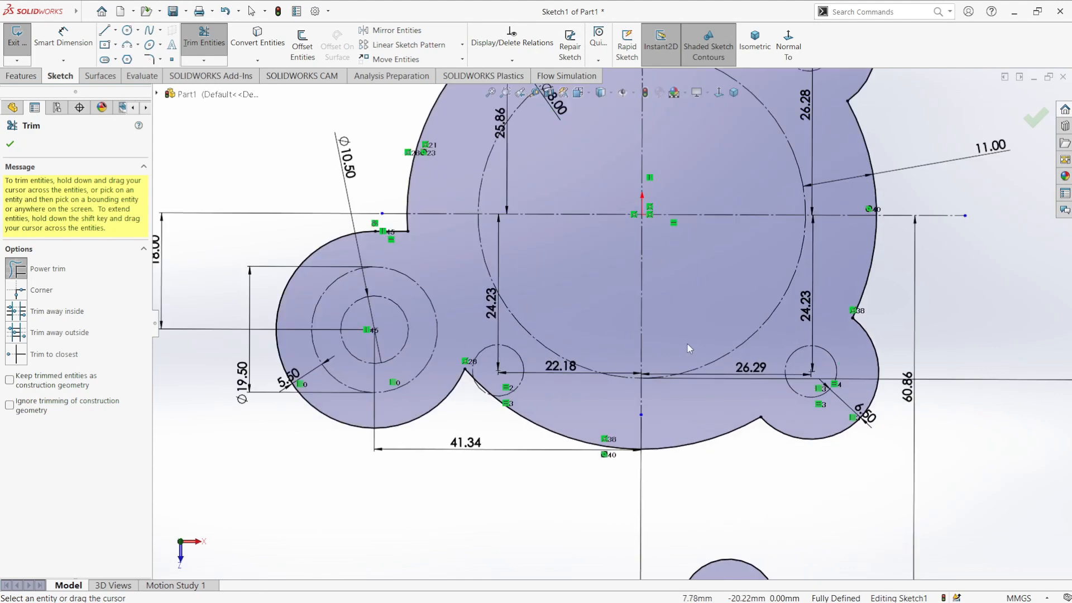
Step: Draw a short horizontal line from the left boss circle's lowest point toward the body, and move the 41.34 mm dimension below it
scroll(649, 395, up, 2)
scroll(648, 391, up, 2)
scroll(643, 388, down, 2)
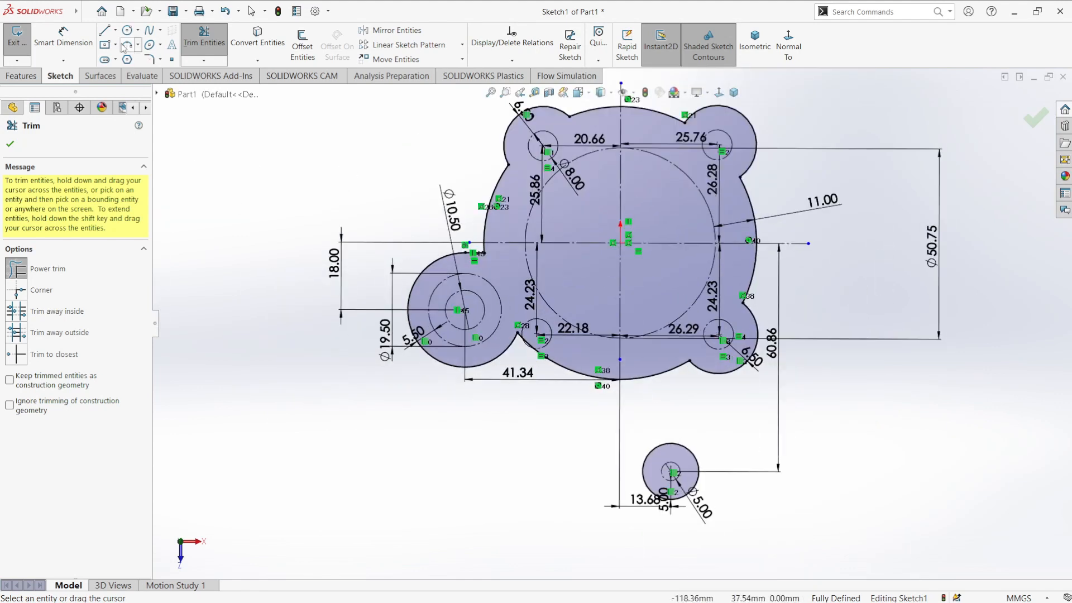
click(104, 31)
click(465, 367)
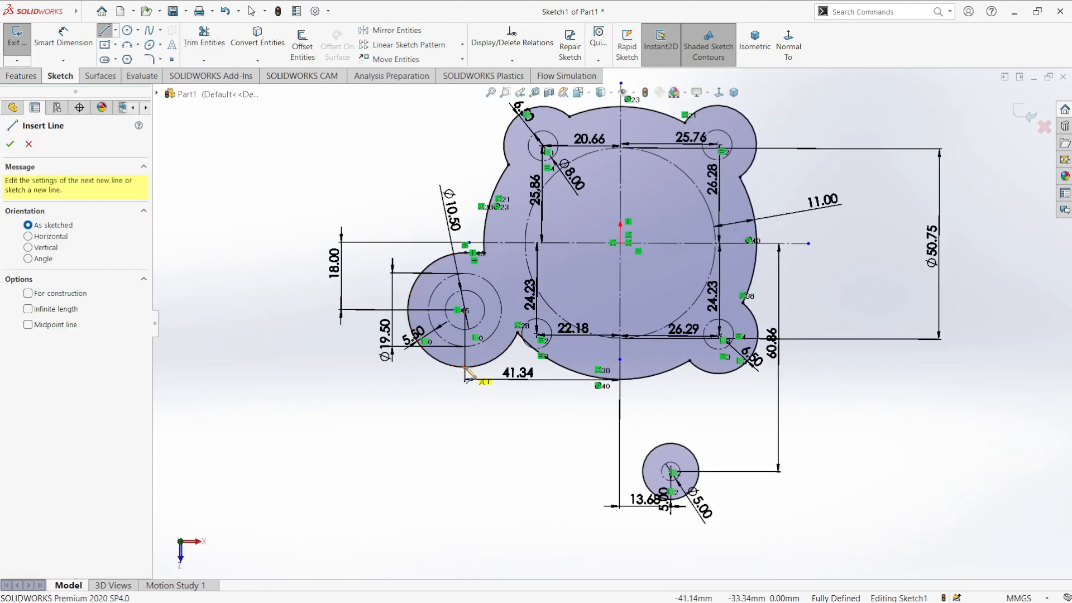
click(518, 367)
key(Escape)
drag(518, 372, 525, 420)
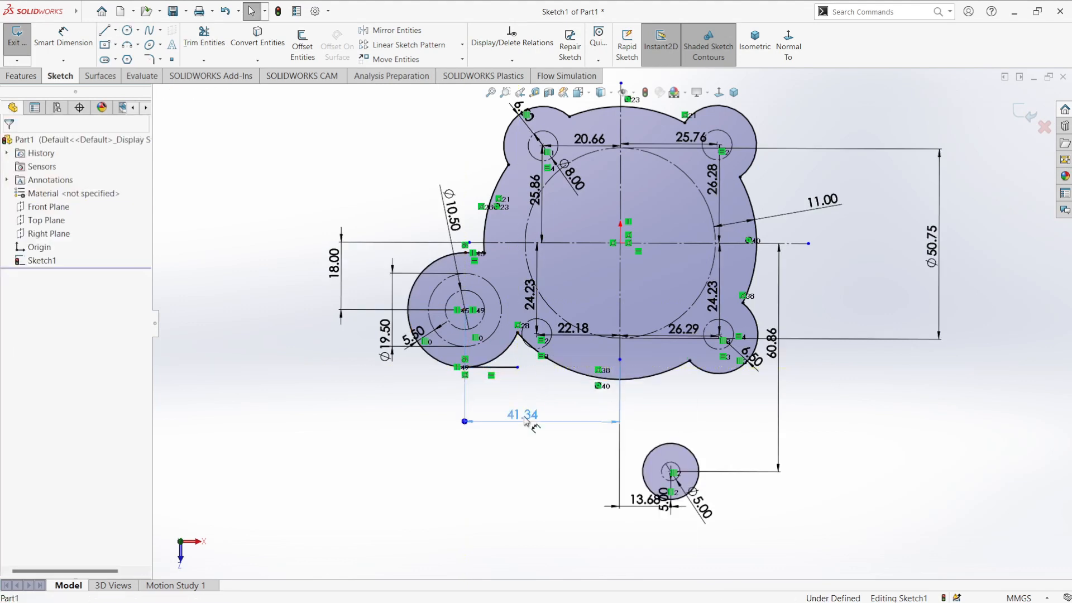
Step: Trim away the left boss circle's inner arc and the main body's bottom arc
click(213, 52)
click(500, 350)
scroll(505, 352, down, 4)
mouse_move(523, 366)
mouse_down()
mouse_move(528, 357)
mouse_move(556, 373)
mouse_up()
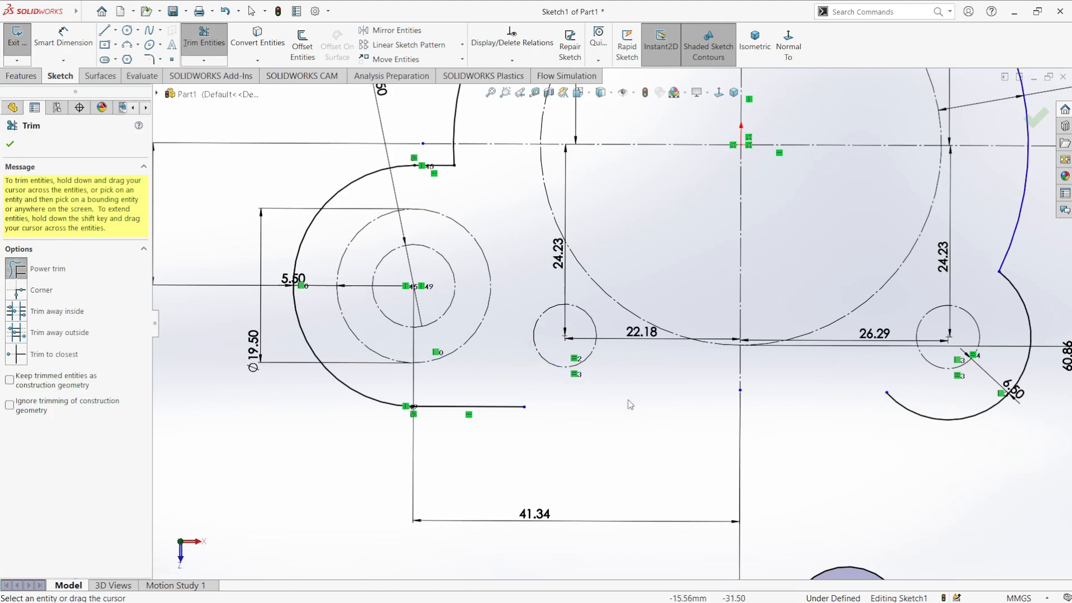
scroll(768, 290, up, 5)
key(Escape)
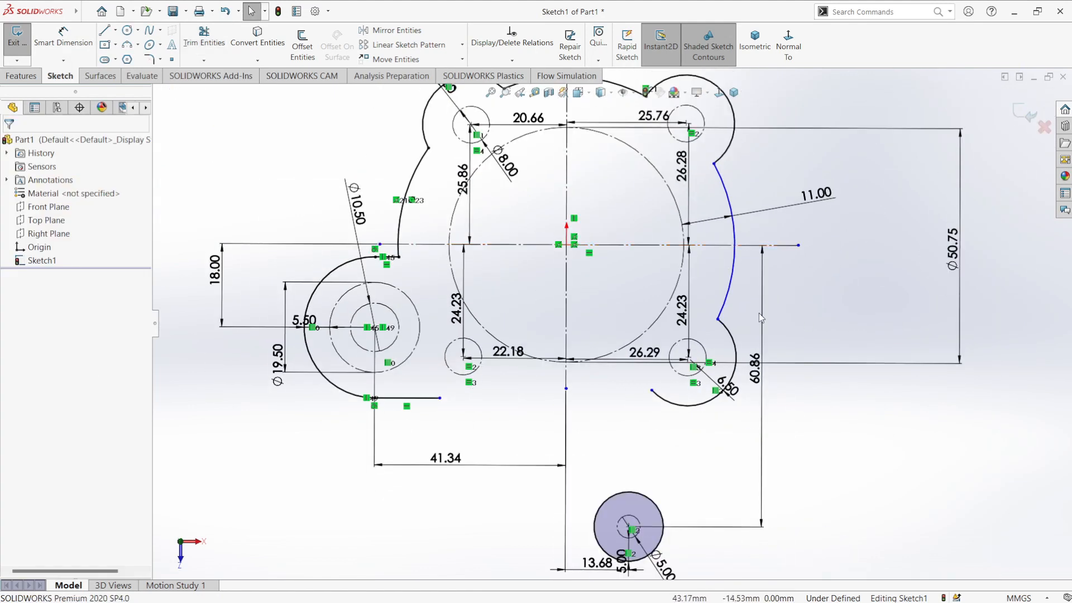
Step: Dimension the radius of the main body's right-hand arc, accepting its current value
click(723, 305)
right_drag(802, 287, 800, 258)
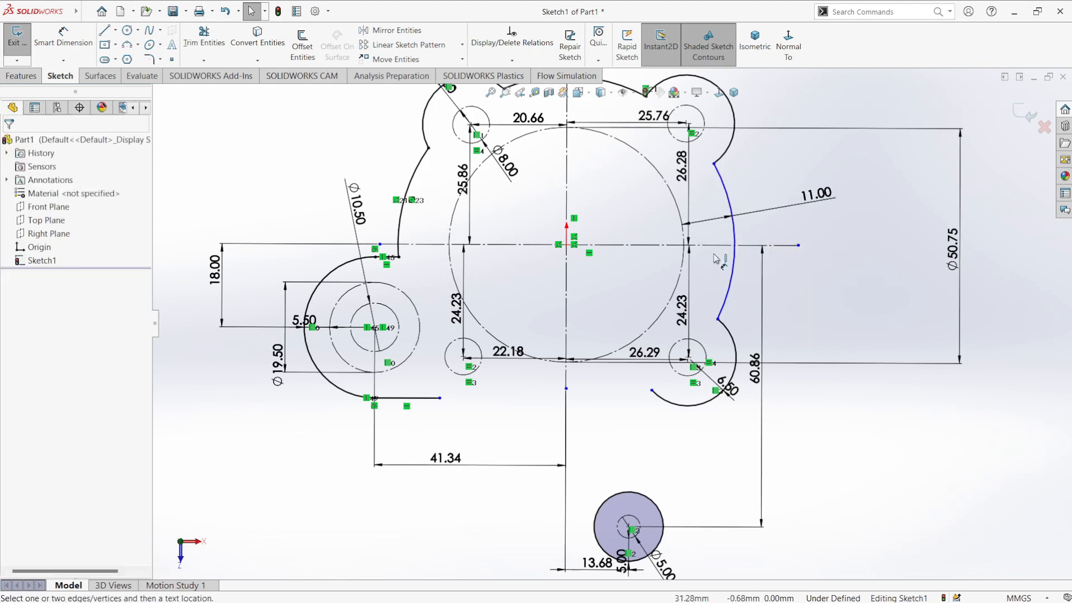
click(733, 267)
click(790, 288)
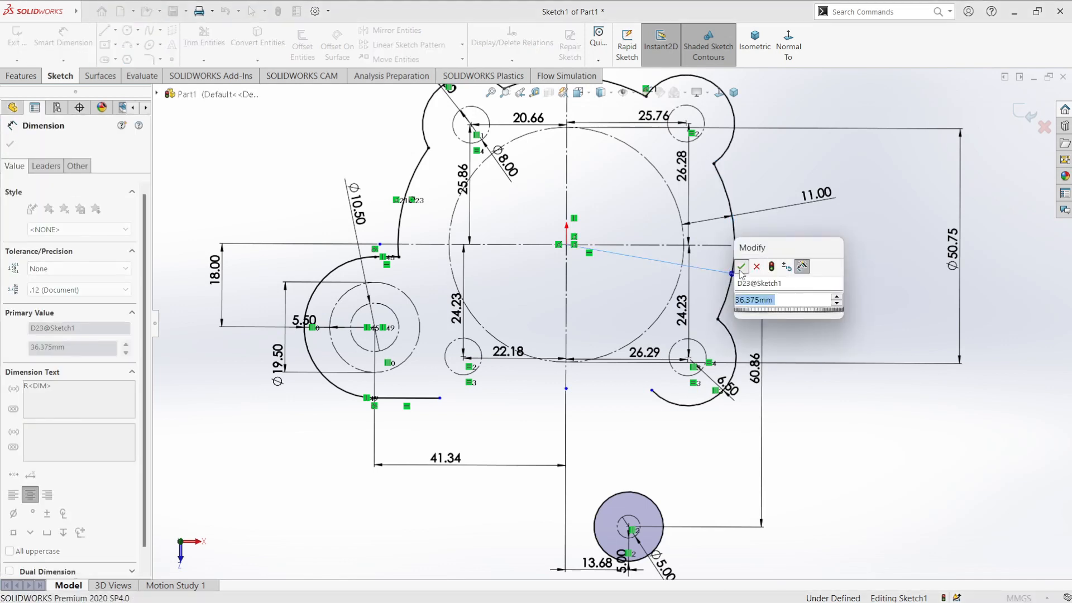
click(741, 267)
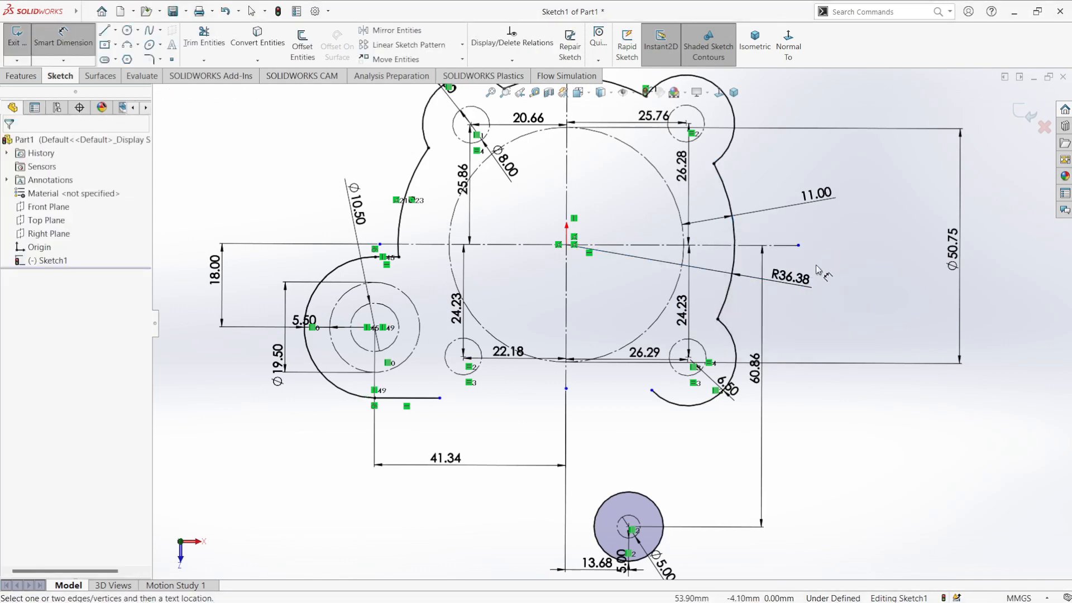
key(Escape)
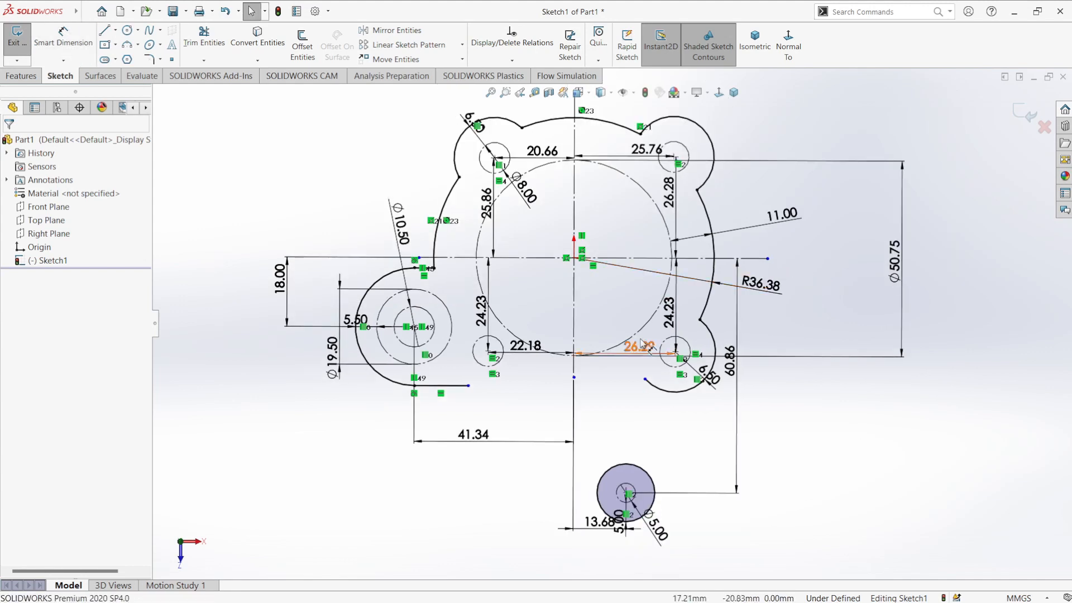
Step: Draw a closed rectangle about 40 mm wide and 7.4 mm tall below the body, and move the 41.34 mm dimension above it
key(f)
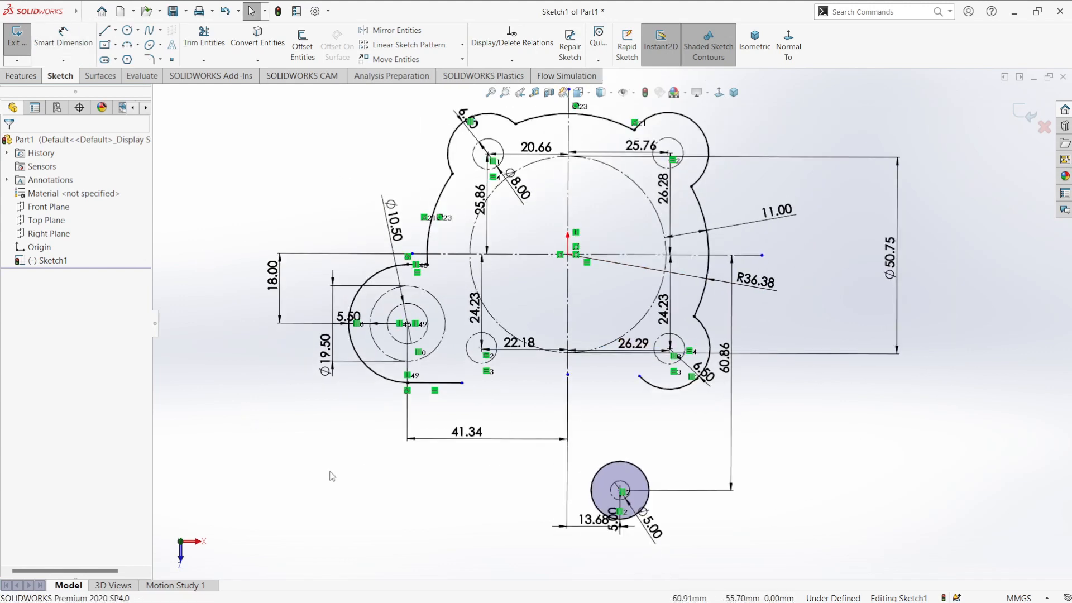
click(105, 32)
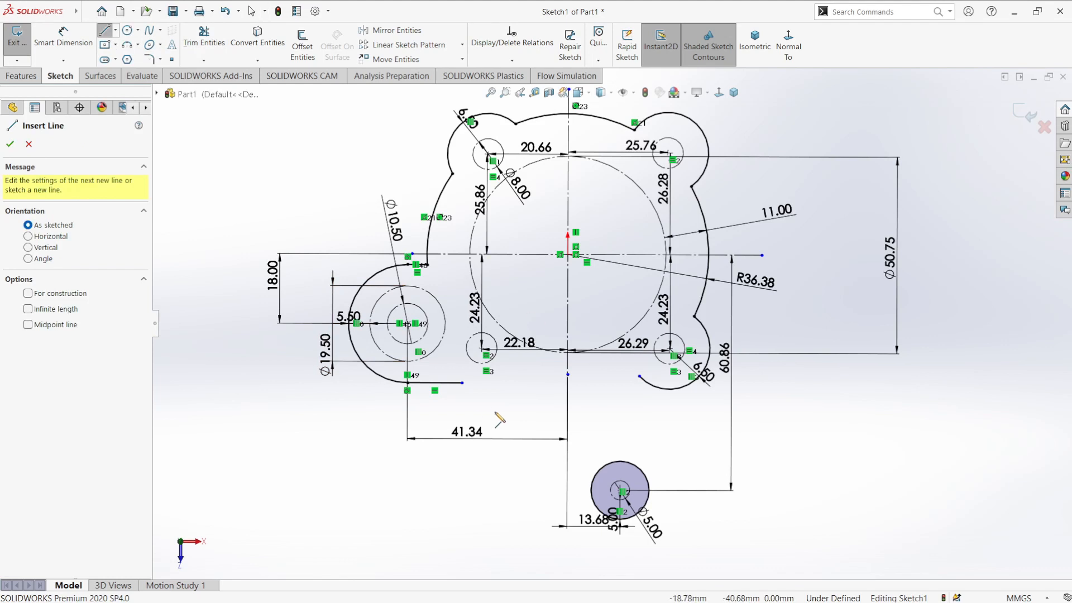
click(495, 411)
click(652, 411)
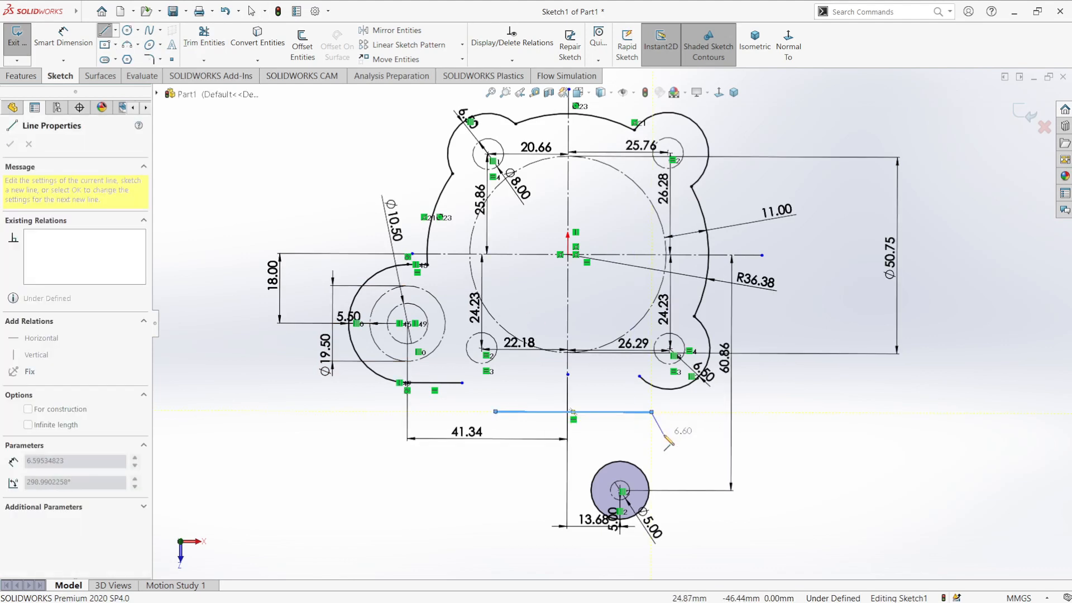
click(651, 441)
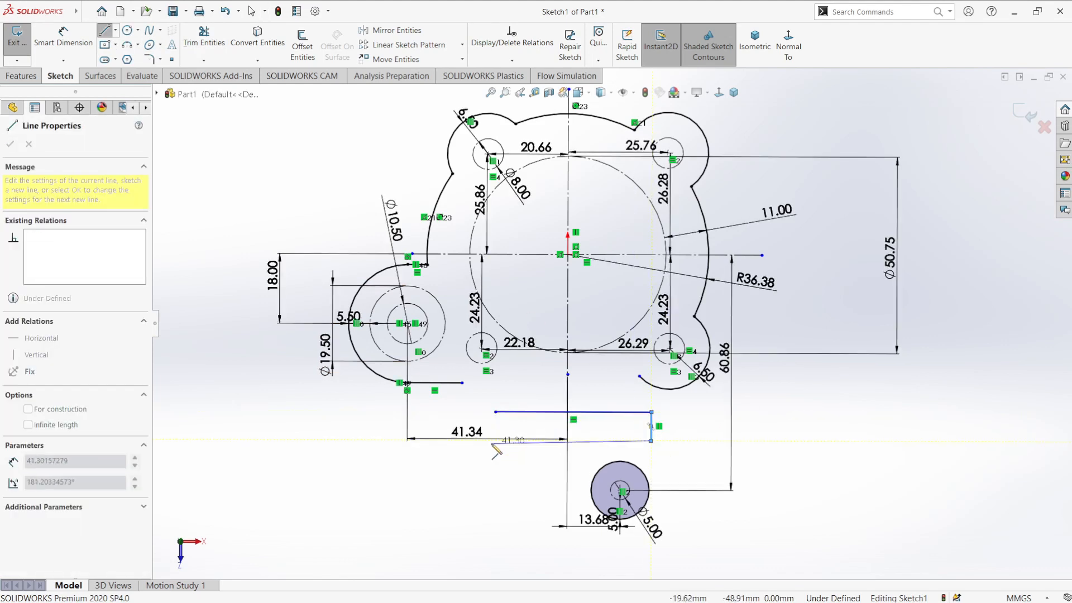
click(495, 440)
key(Escape)
drag(472, 440, 468, 375)
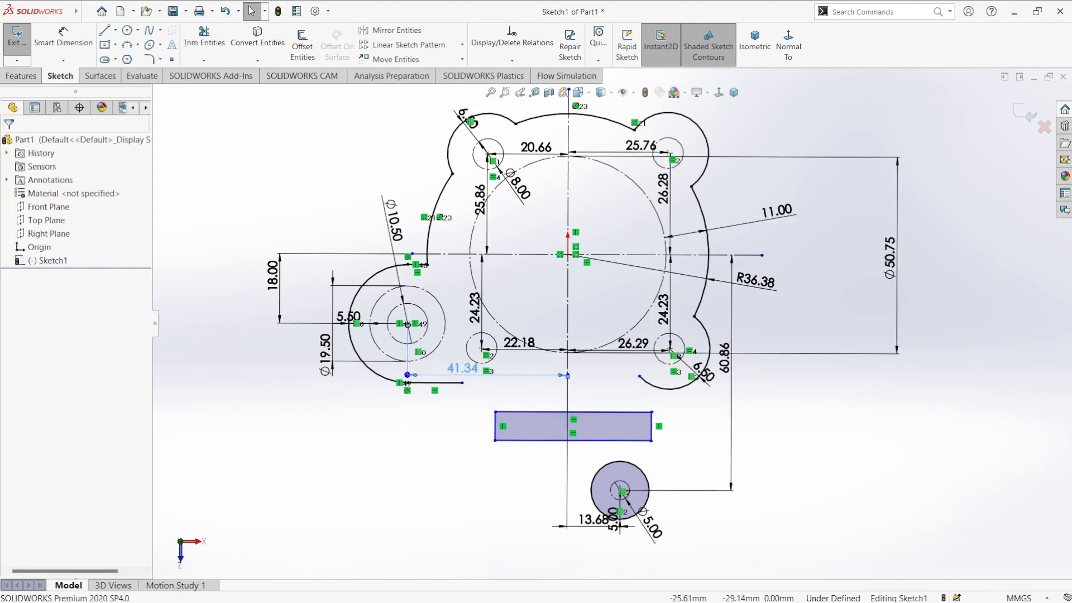
Step: Draw a shallow downward-bulging three-point arc between the rectangle's lower corners and delete the straight bottom line
click(127, 45)
click(495, 440)
click(651, 441)
click(589, 446)
key(Escape)
click(620, 441)
key(Delete)
Step: Make the rectangle's two vertical sides symmetric about the sketch's vertical centerline
click(651, 427)
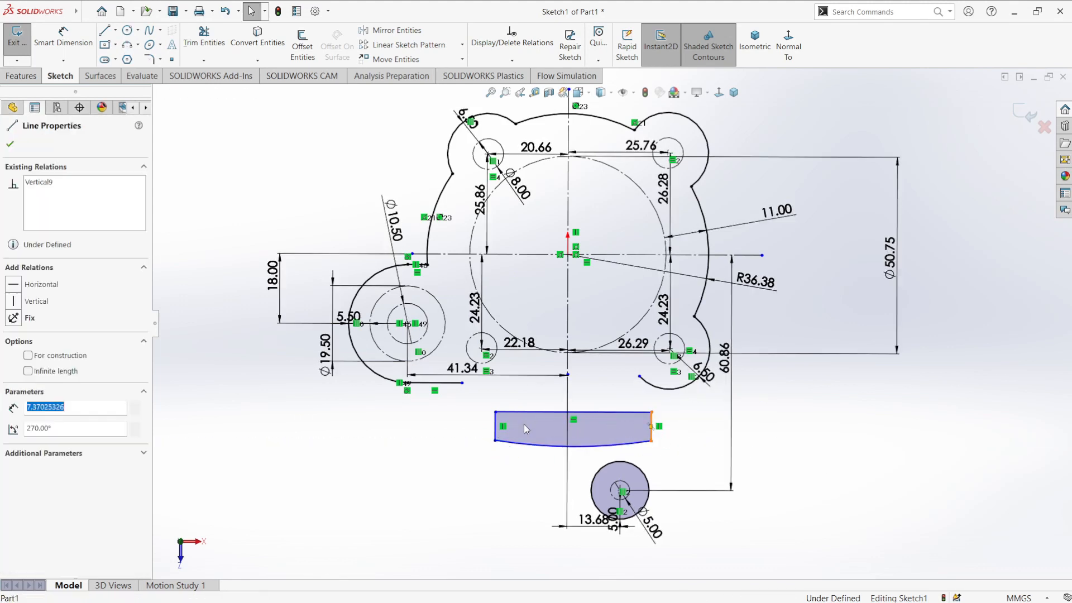
ctrl+click(495, 426)
ctrl+click(567, 311)
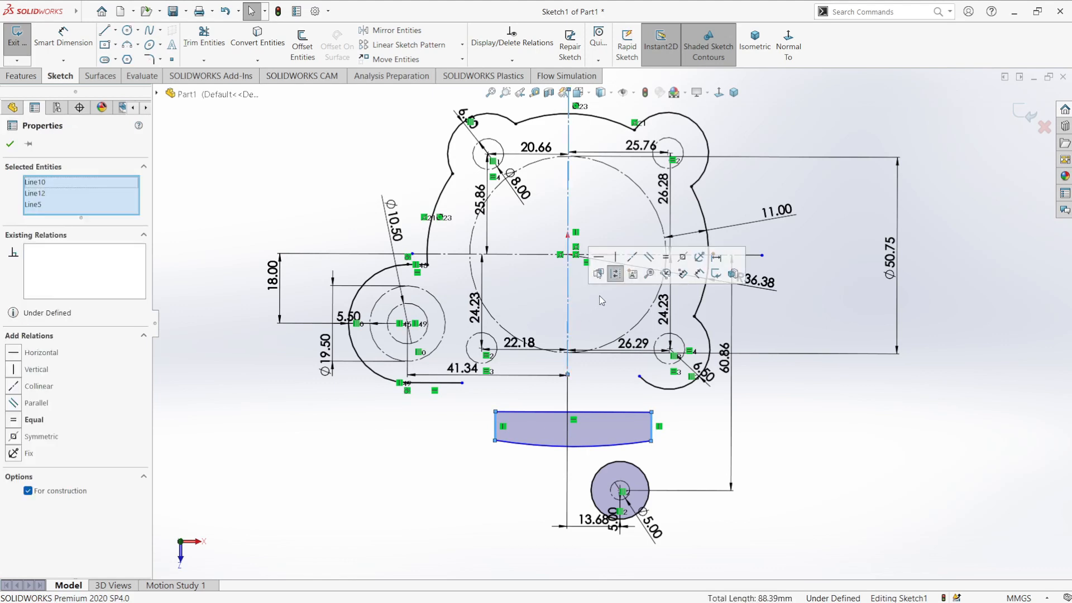
click(675, 256)
Step: Dimension the distance between the lower profile's two vertical sides as 71 mm
key(d)
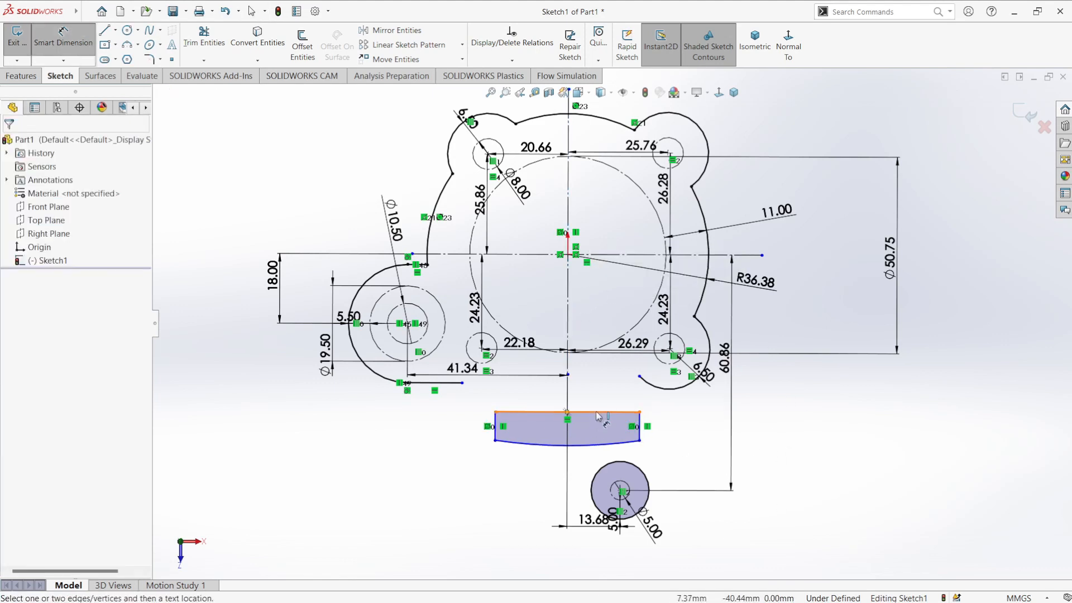
click(639, 432)
click(495, 427)
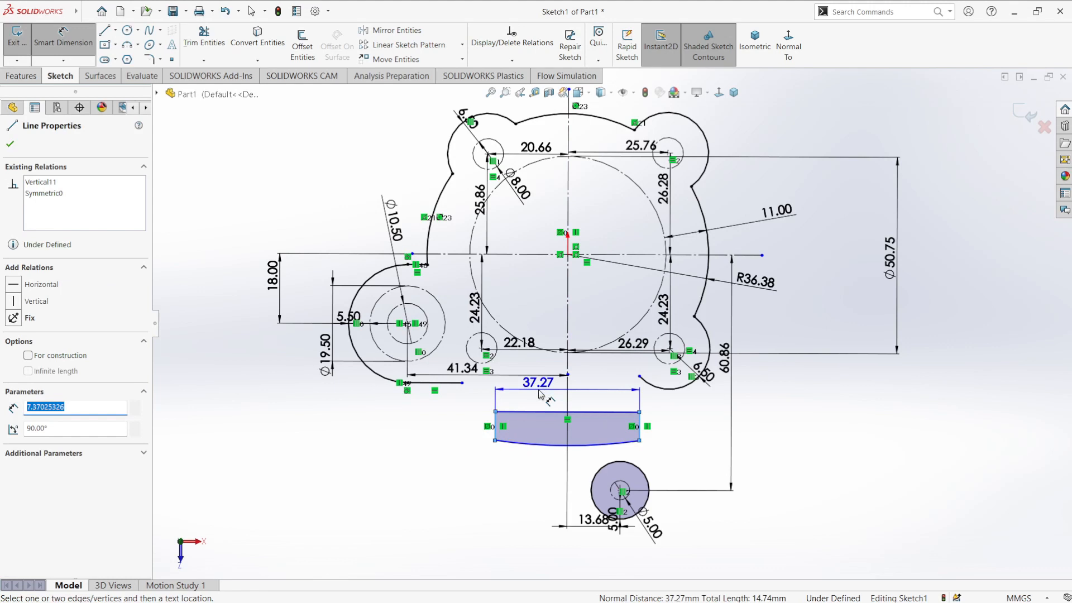
click(540, 393)
text(71)
key(Return)
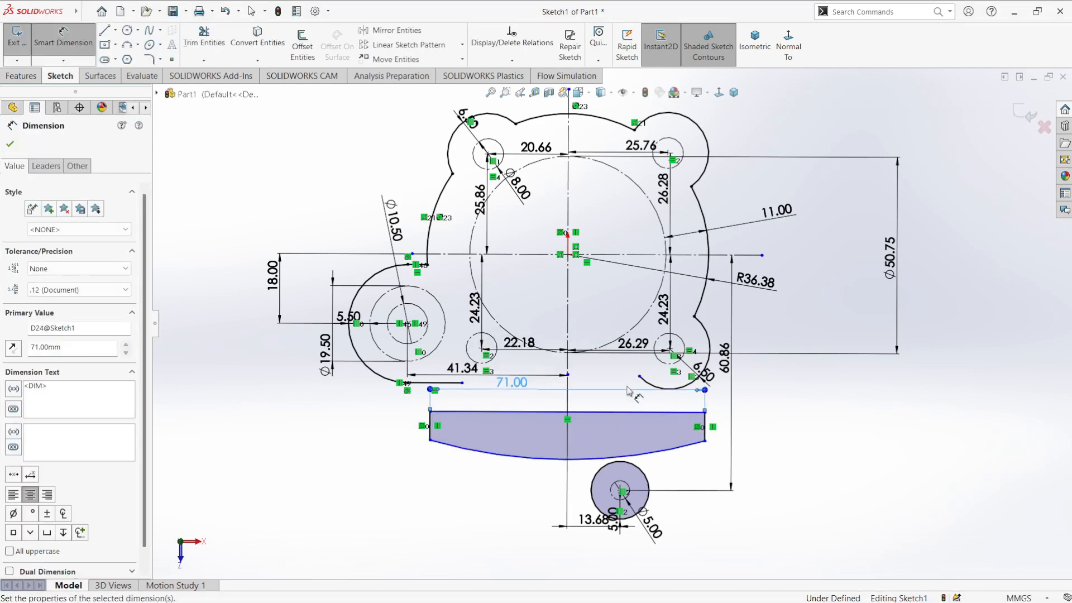
Step: Dimension the lower profile's top line 36.21 mm below the horizontal centerline
click(586, 413)
click(580, 256)
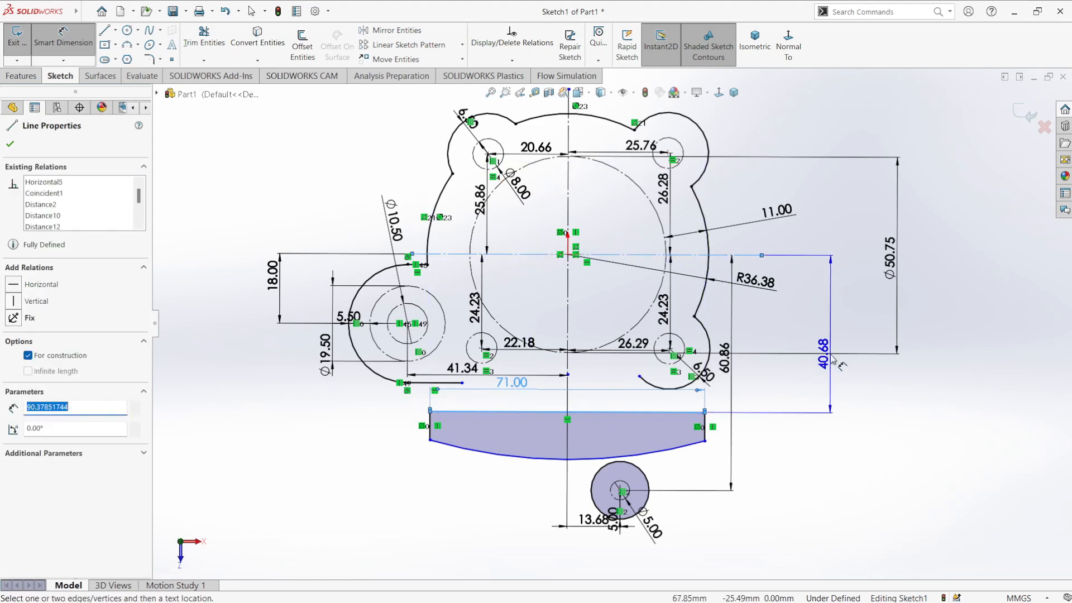
click(952, 249)
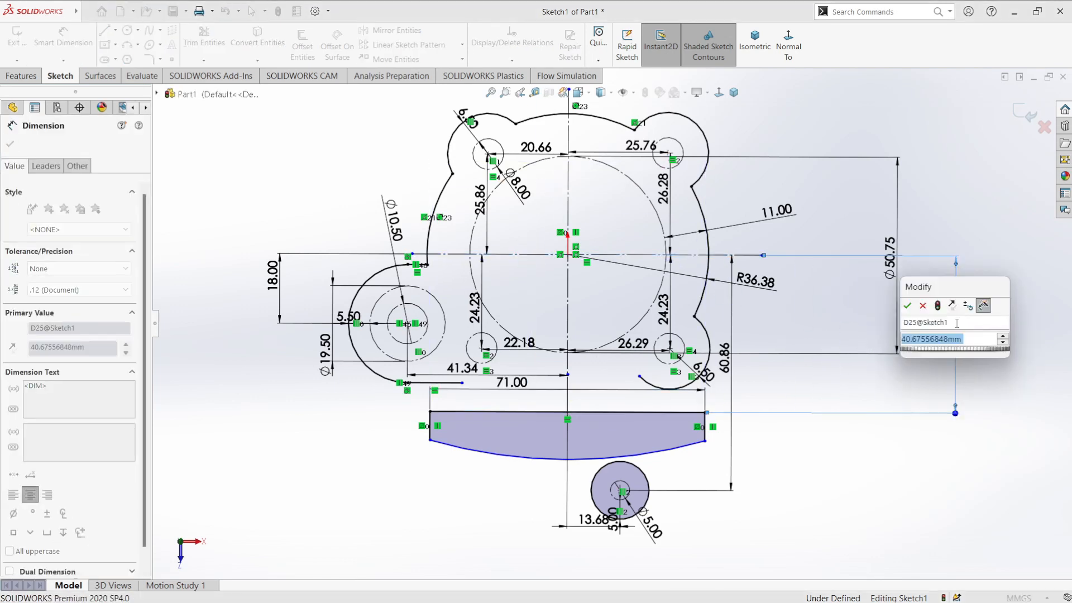
text(36.21)
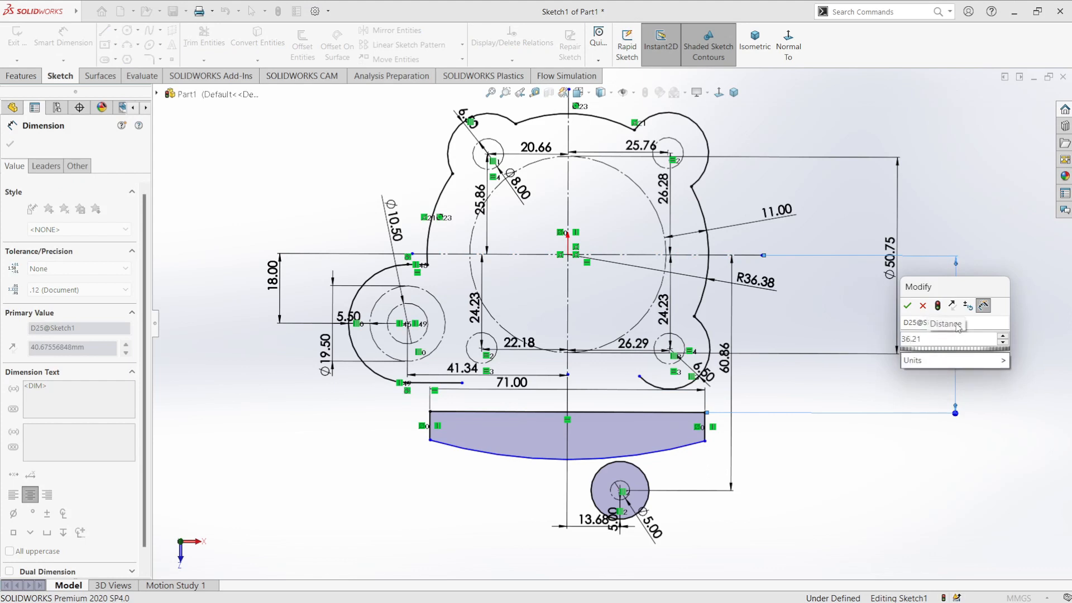
key(Return)
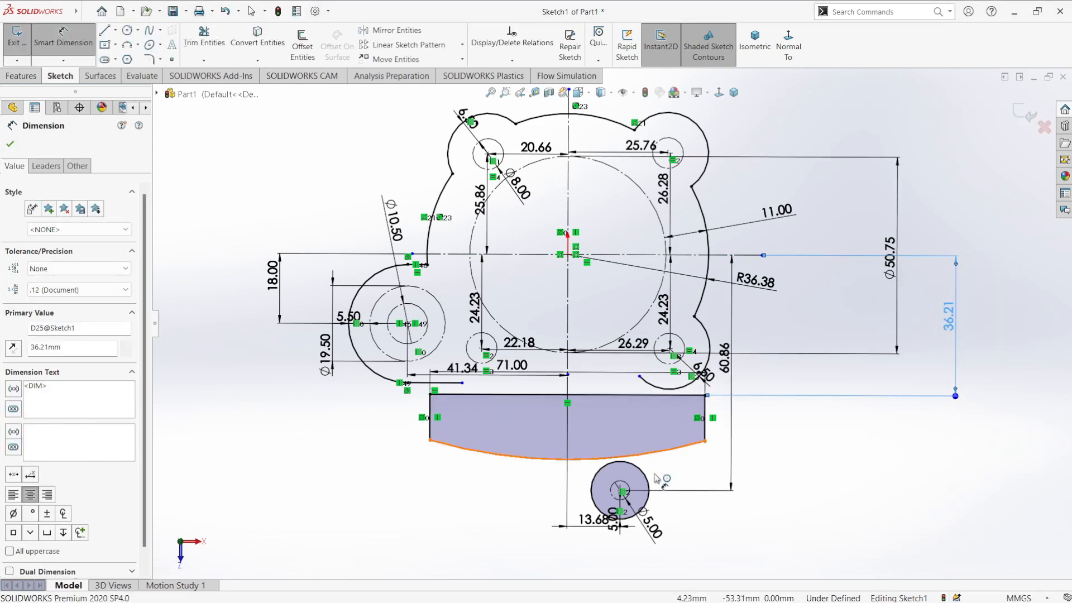
Step: Add a 194.6 mm radius dimension to the lower profile's bottom arc
click(585, 460)
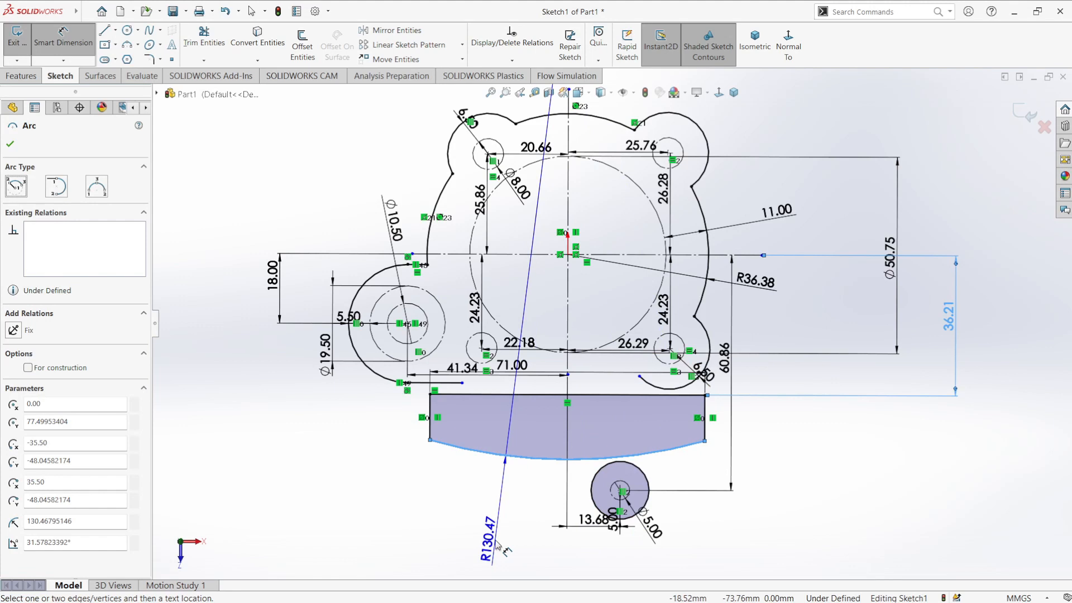
click(497, 543)
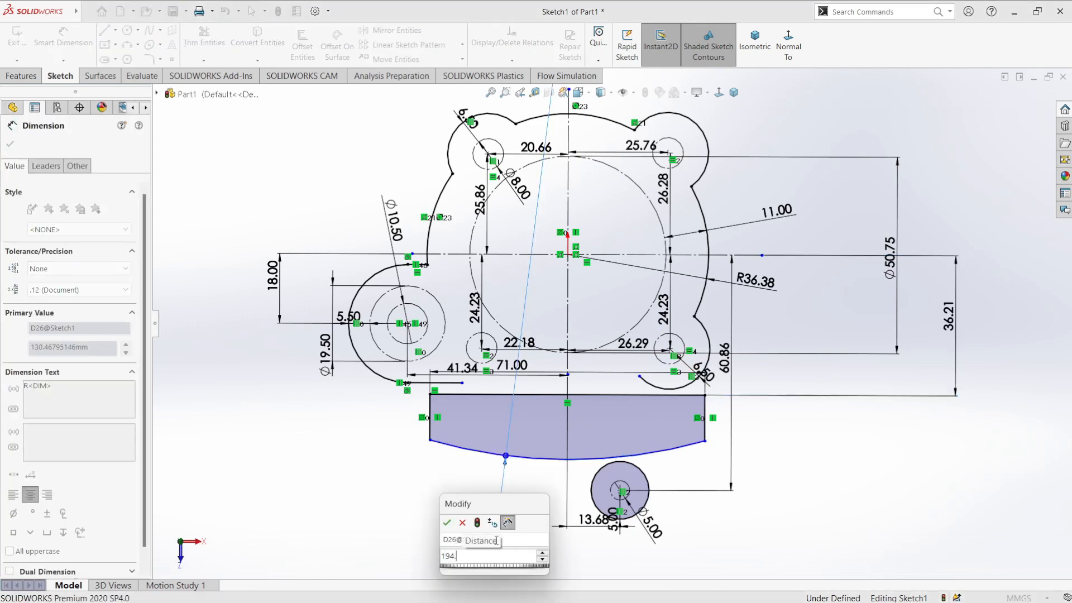
key(Return)
Step: Lower the left end of the bottom arc and add a horizontal relation between the arc's two endpoints
drag(430, 441, 435, 467)
ctrl+click(705, 466)
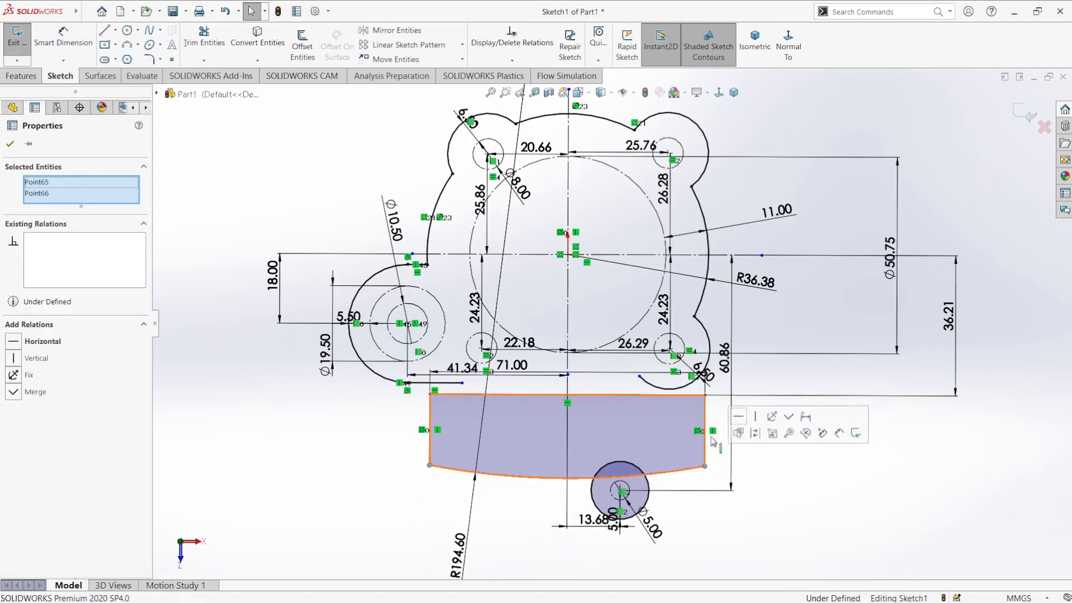
click(811, 461)
right_drag(835, 503, 833, 446)
key(alt+Tab)
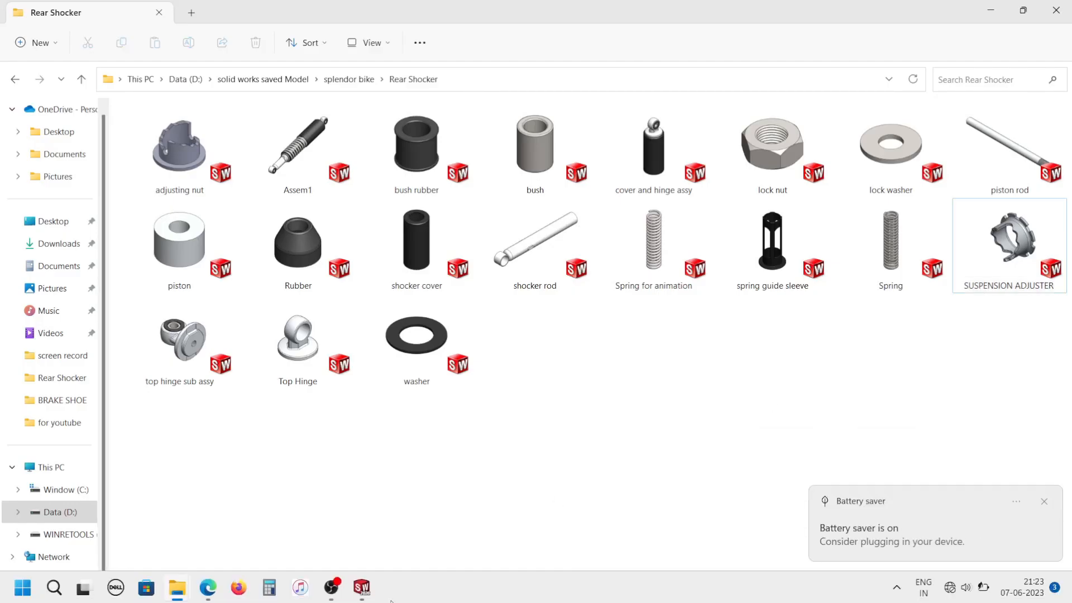
click(361, 586)
click(1045, 536)
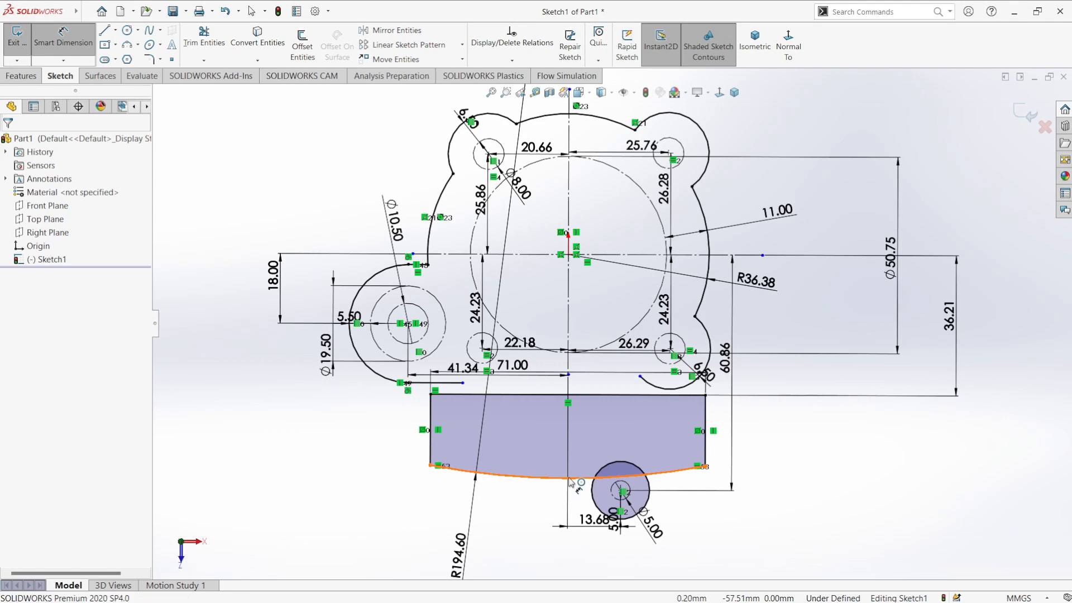
click(625, 474)
click(617, 255)
scroll(802, 318, up, 5)
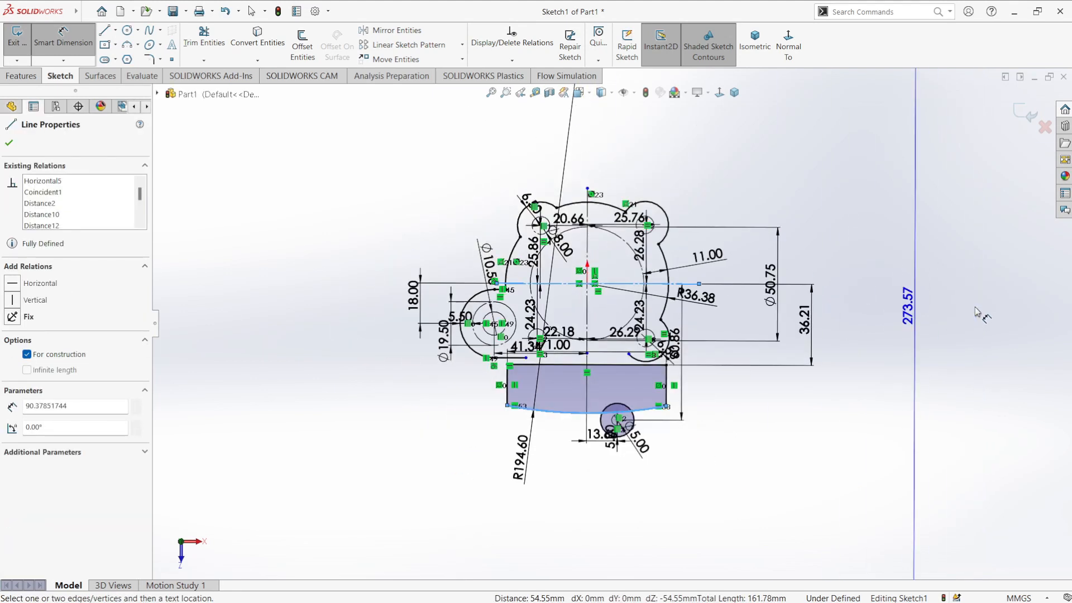
key(Escape)
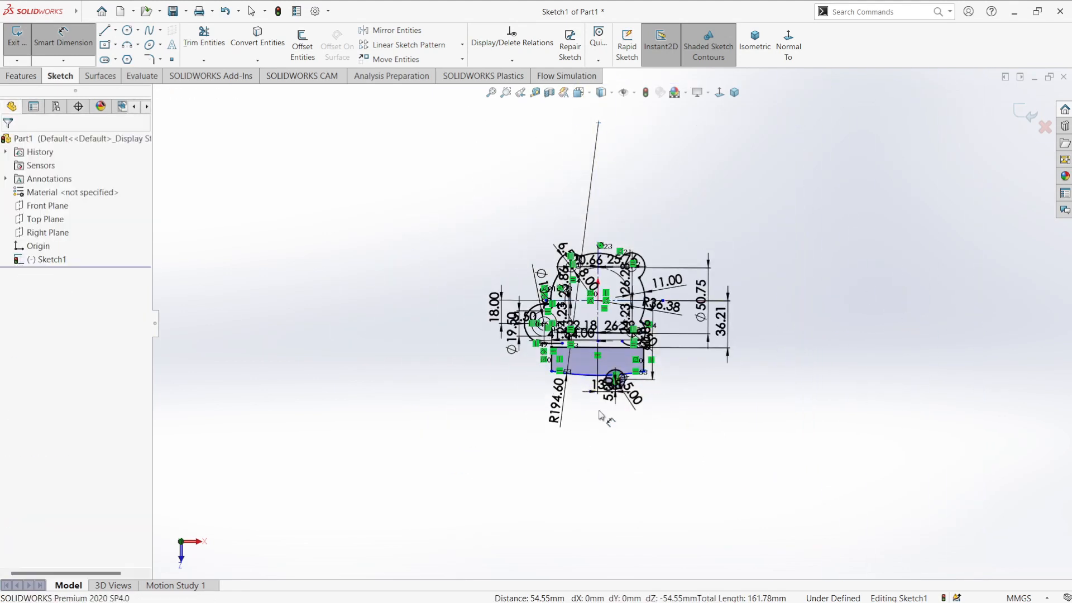
key(Escape)
Step: Delete the bottom arc's radius dimension
scroll(561, 409, down, 3)
click(572, 406)
key(Delete)
scroll(692, 385, up, 1)
Step: Dimension the vertical distance between the bottom arc's center and the main body arc's center as 141.36 mm
right_drag(753, 385, 732, 360)
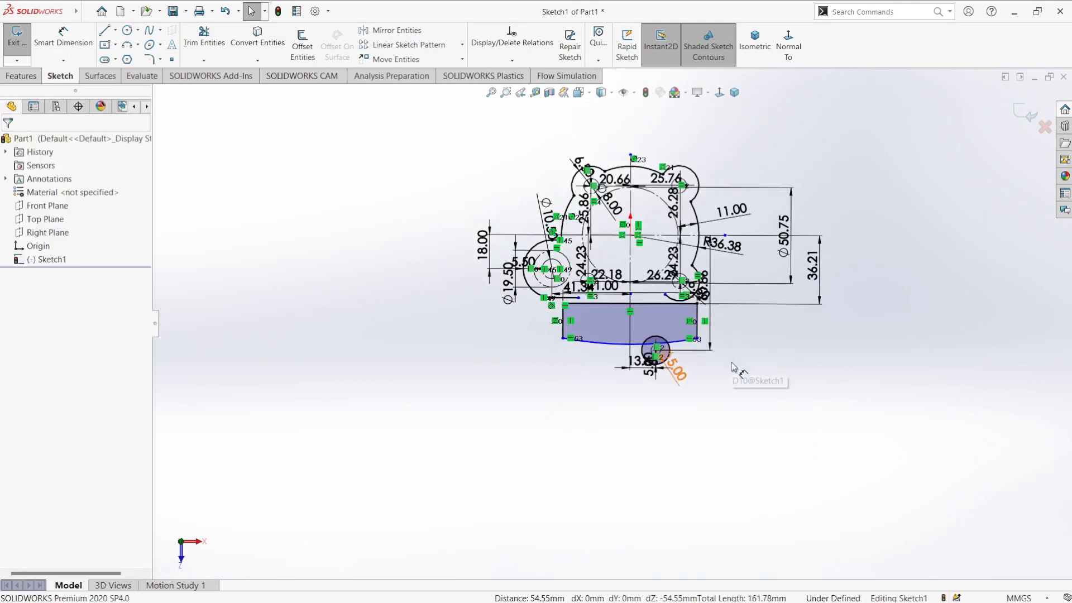
click(631, 346)
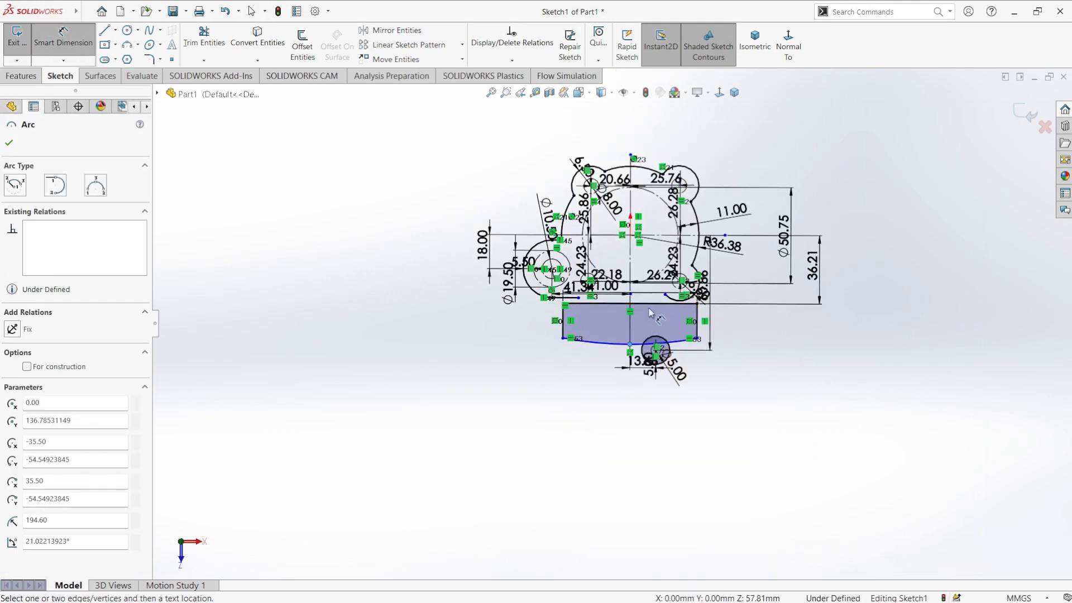
click(698, 234)
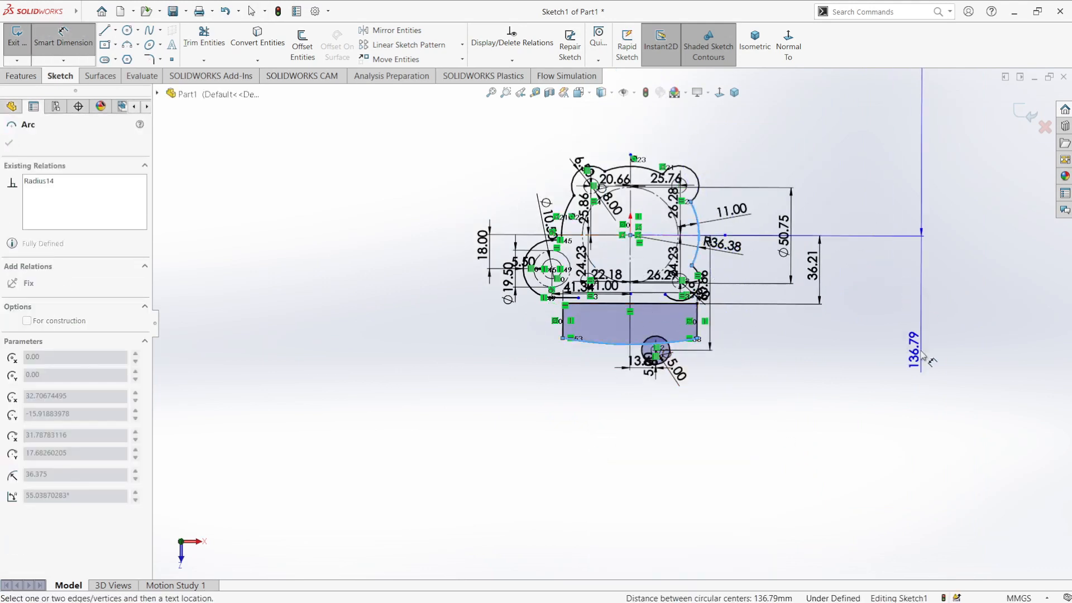
click(920, 199)
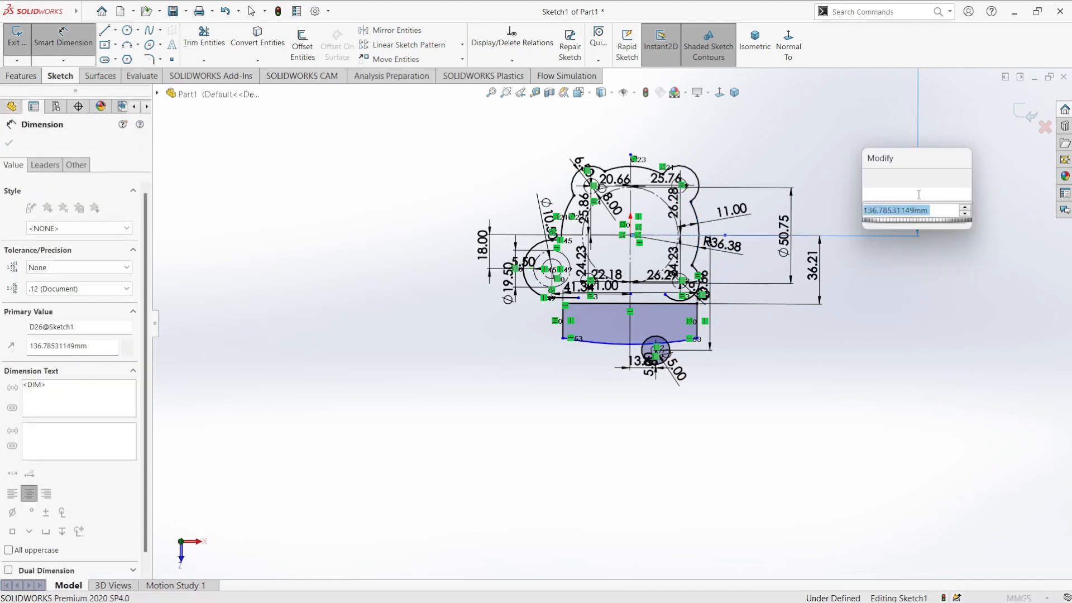
text(141.36)
key(Return)
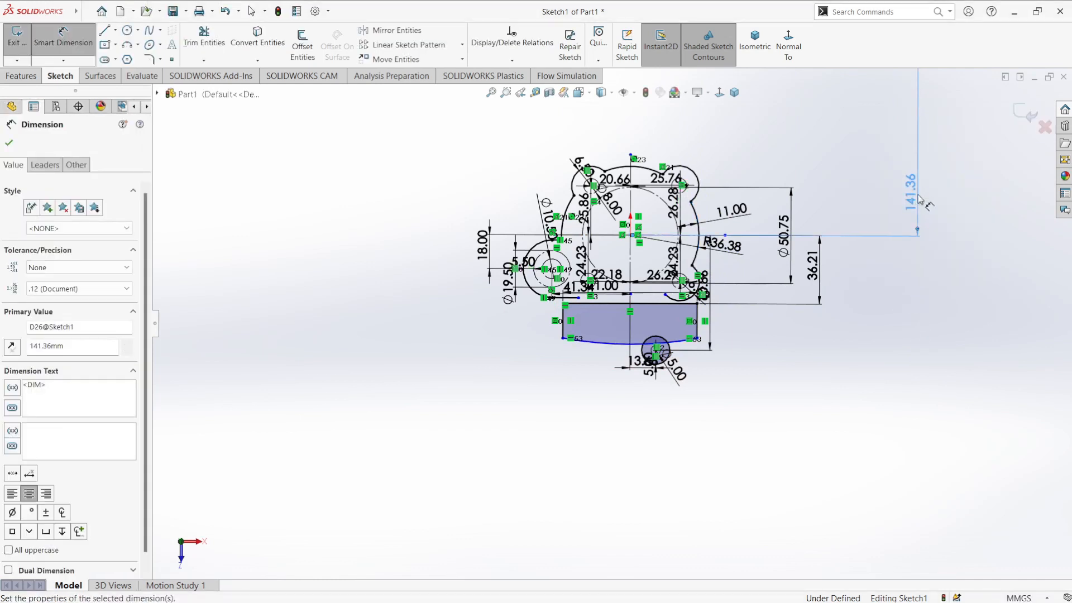
Step: Set the radius of the lower profile's bottom arc to 194.6 mm with a new dimension
scroll(802, 268, up, 4)
scroll(670, 312, down, 2)
scroll(549, 414, down, 3)
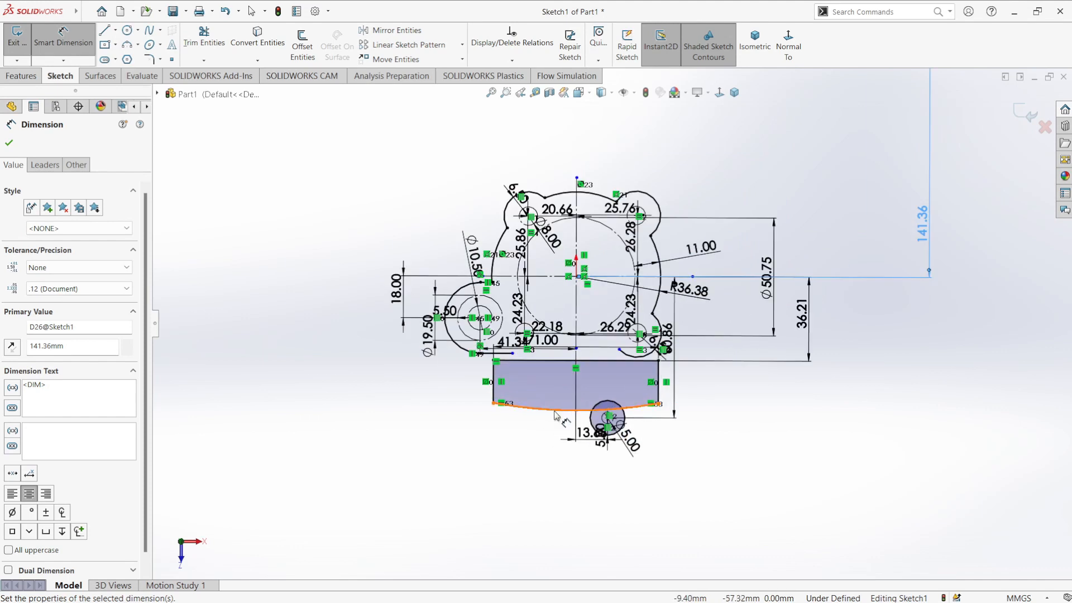
click(550, 412)
click(518, 462)
text(194.)
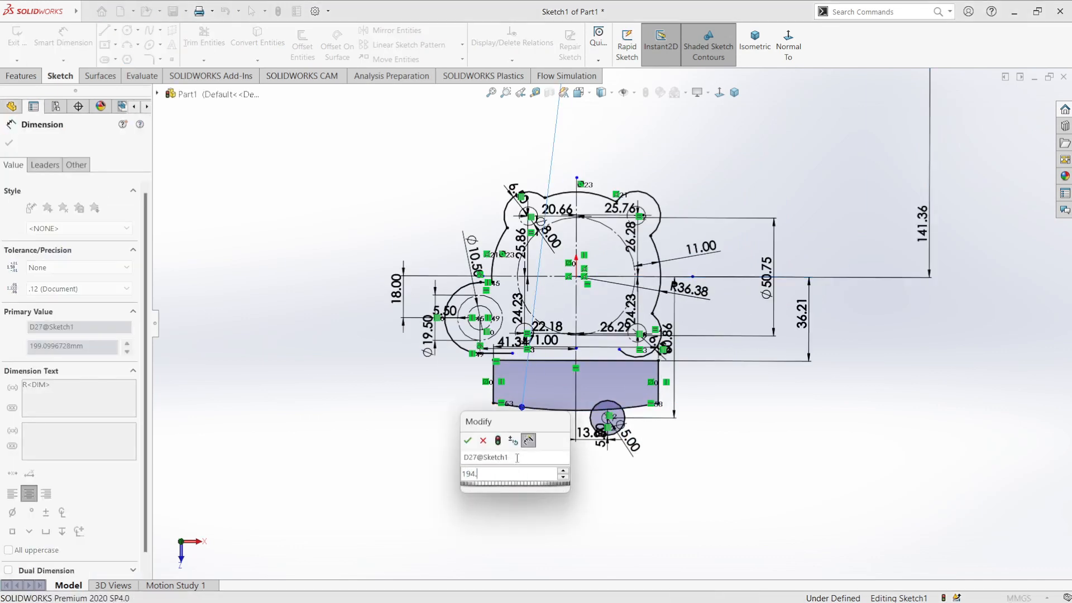
text(6)
key(Return)
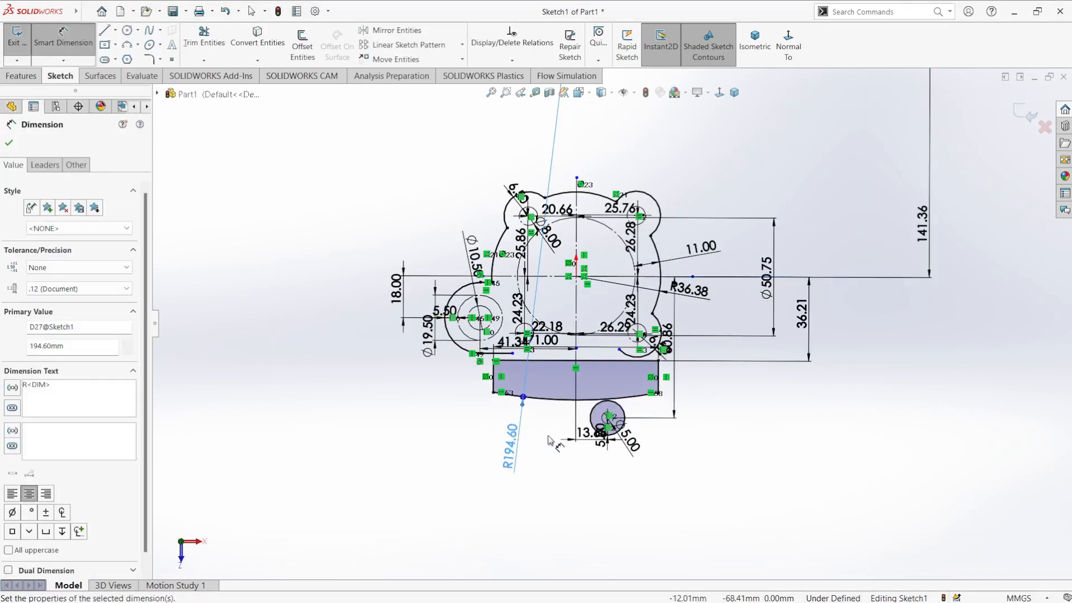
key(Escape)
Step: Convert the lower profile's three lines and bottom arc to construction geometry
scroll(663, 401, down, 2)
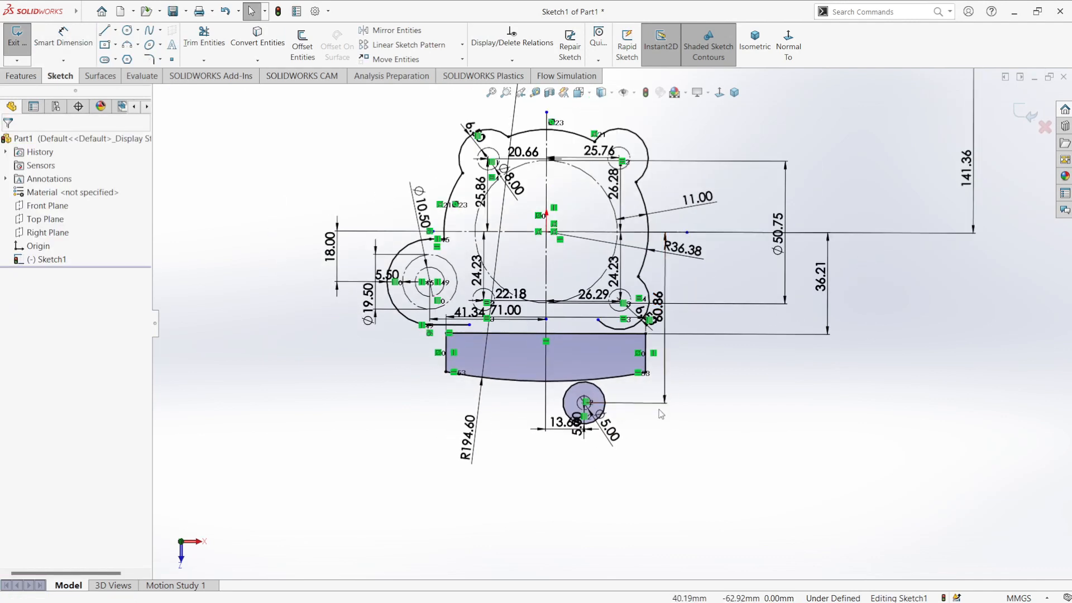
scroll(659, 414, down, 2)
click(631, 357)
click(624, 314)
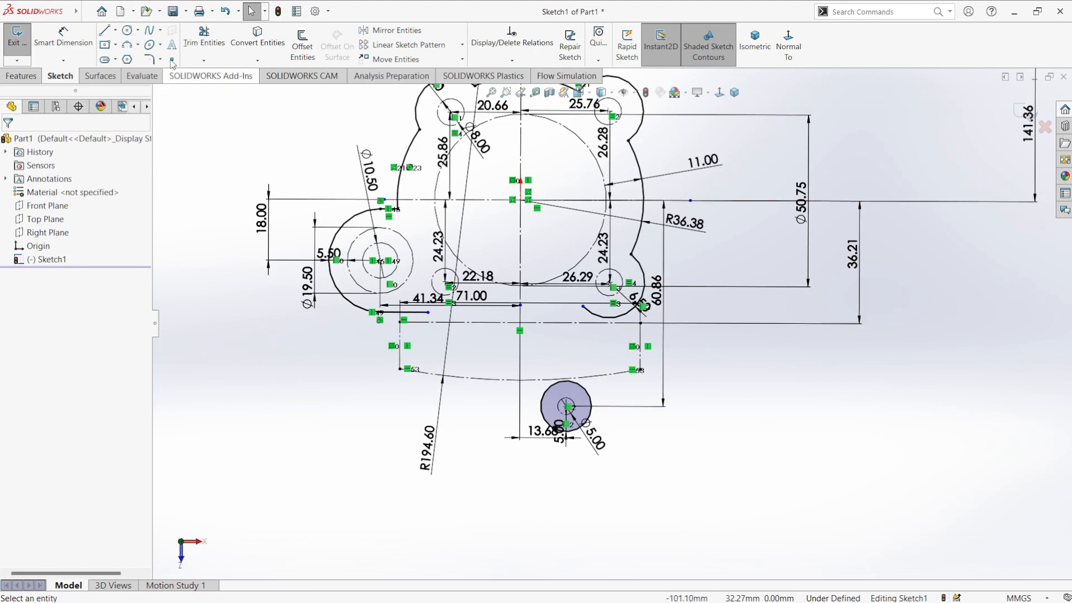
Step: Try to offset only the lower construction profile's right vertical line by 6 mm, and undo the attempt
click(302, 44)
click(647, 344)
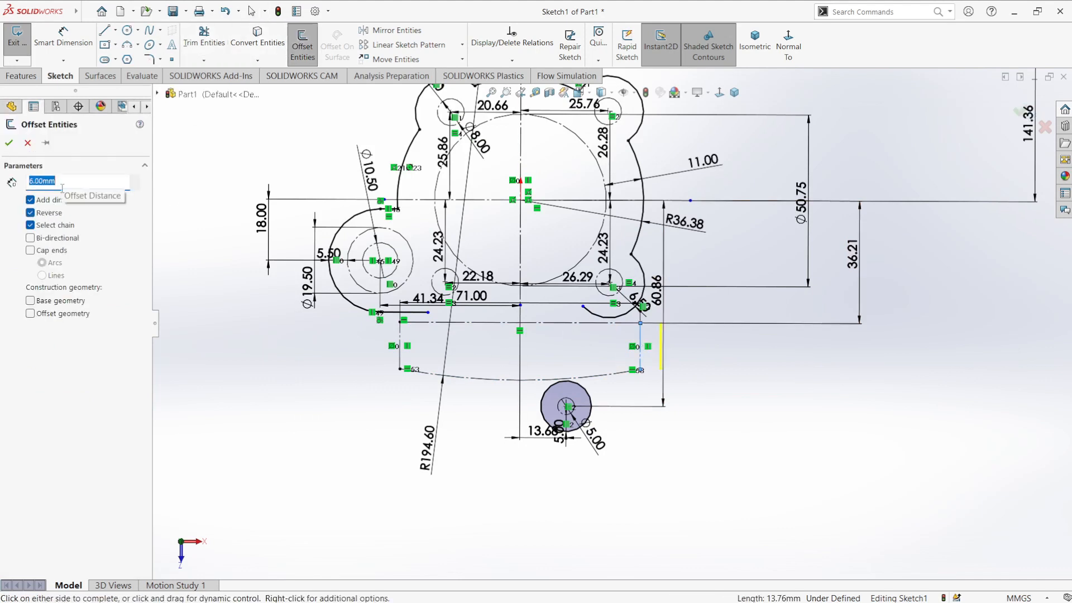
click(400, 337)
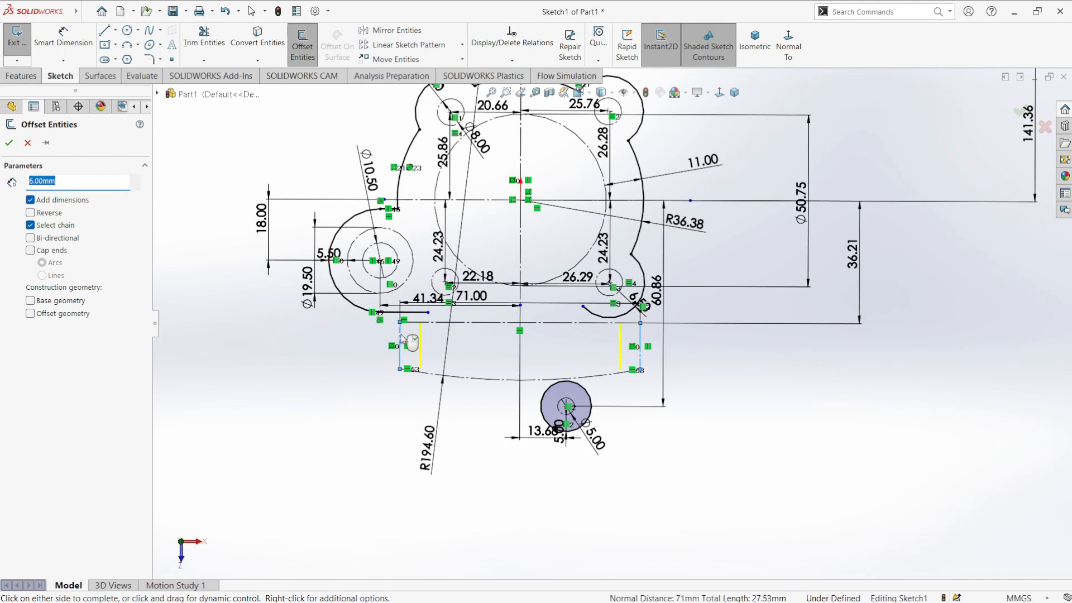
click(403, 339)
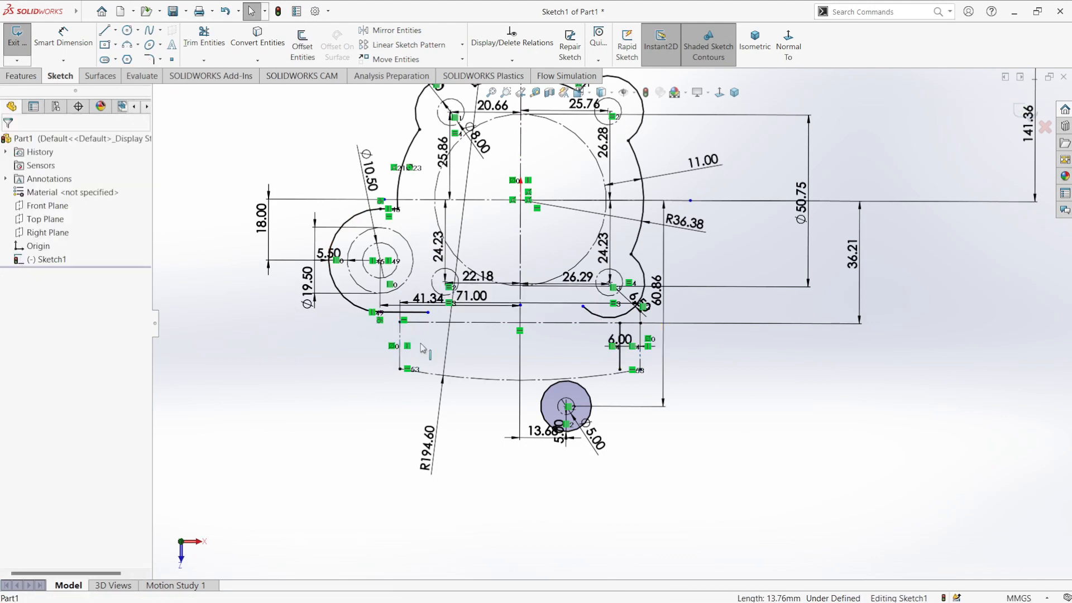
right_click(625, 346)
click(861, 483)
click(640, 335)
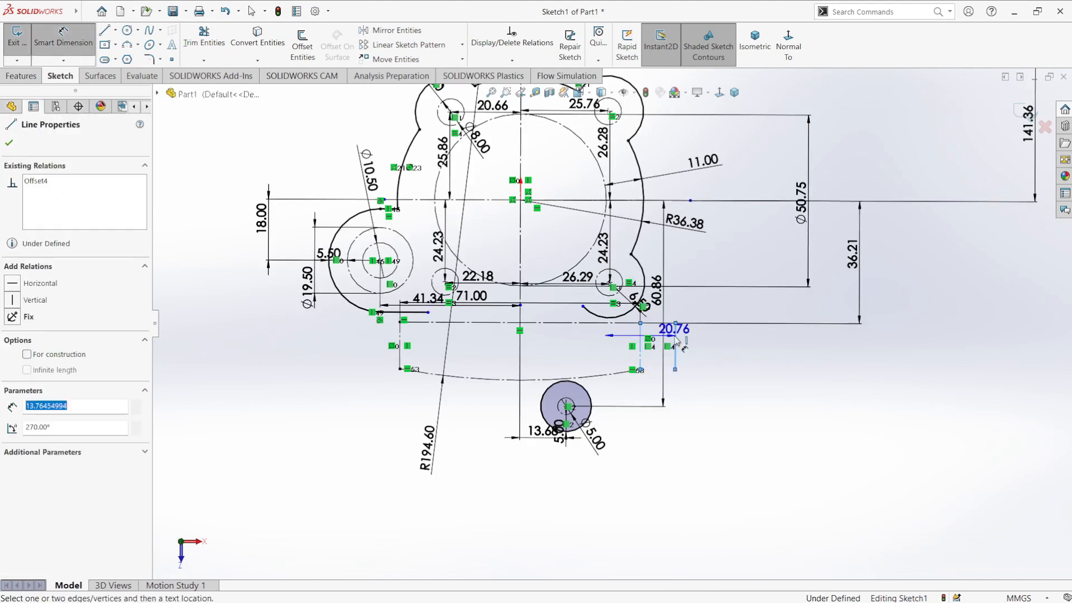
key(ctrl+z)
key(ctrl+z)
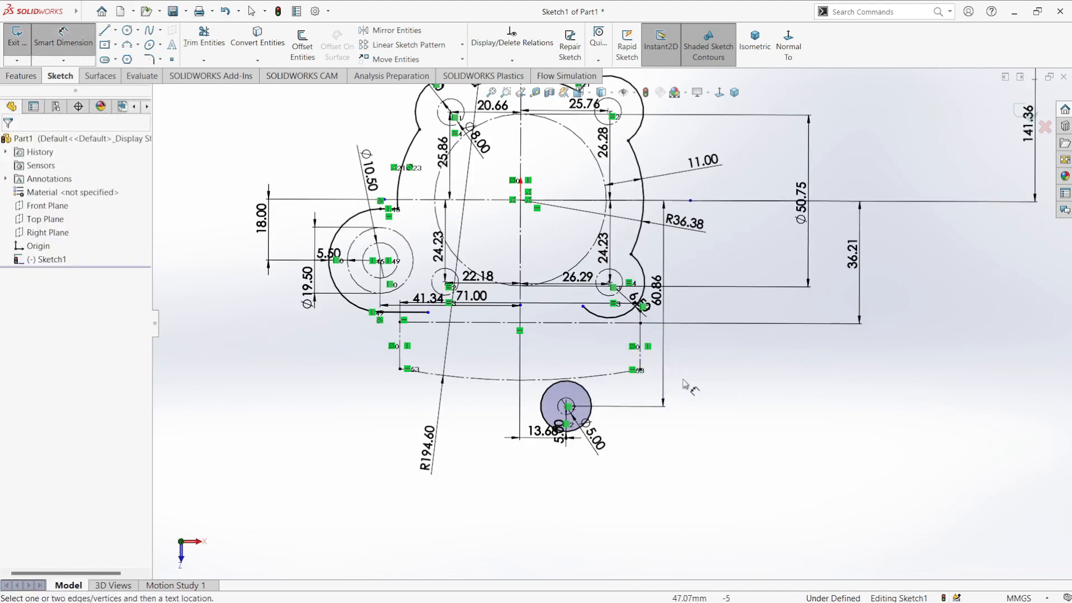
Step: Offset the lower construction profile's two side lines and bottom arc outward by 6 mm as one chain
click(302, 44)
click(503, 322)
click(400, 357)
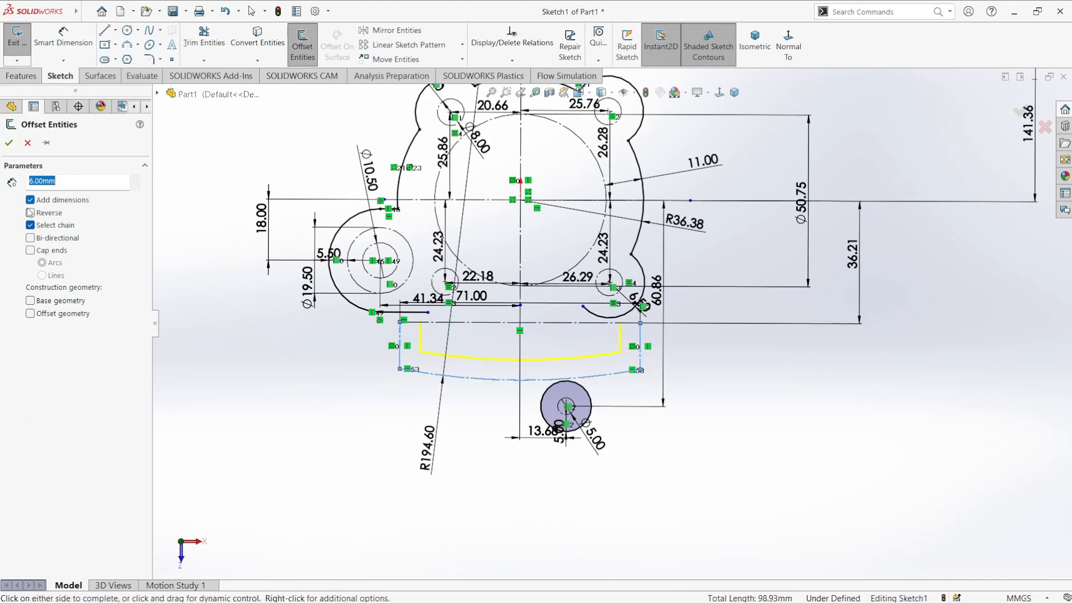
click(8, 143)
Step: Move the 13.68 mm dimension above the bottom lug circle and the 5 mm offset dimension beside its lower left
scroll(286, 430, down, 2)
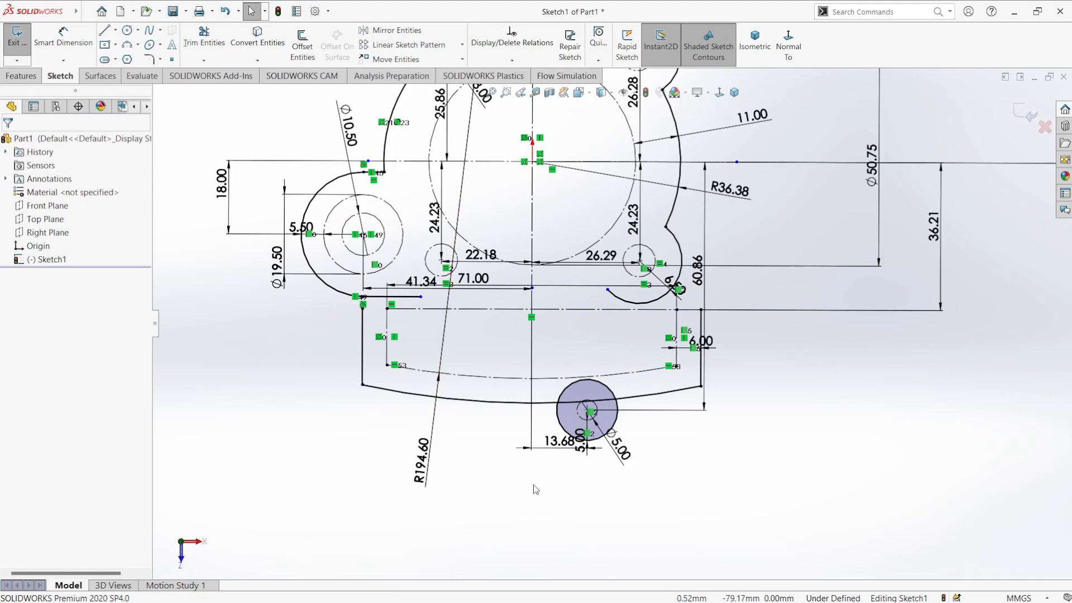
drag(550, 458, 555, 359)
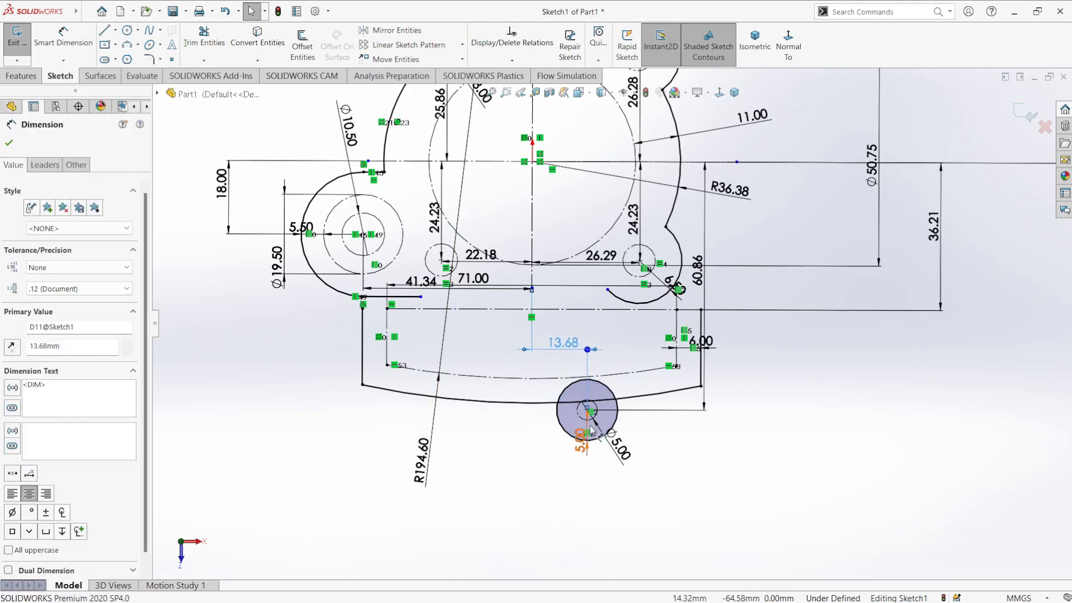
scroll(591, 471, down, 1)
drag(589, 446, 547, 461)
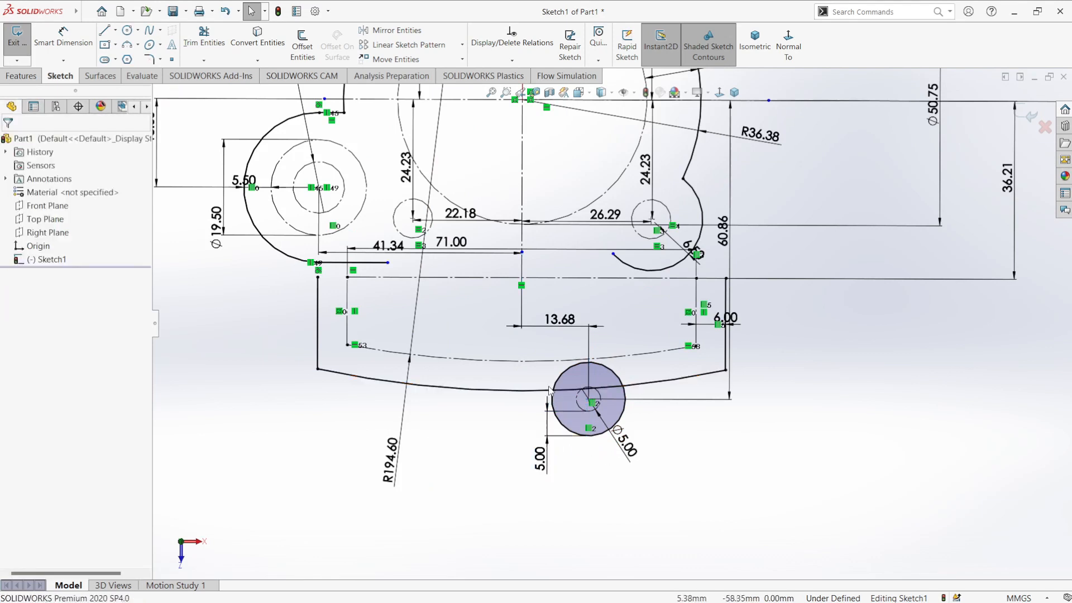
Step: Trim the upper part of the bottom lug circle and the segment of the offset bottom arc inside it
click(204, 39)
drag(550, 379, 582, 397)
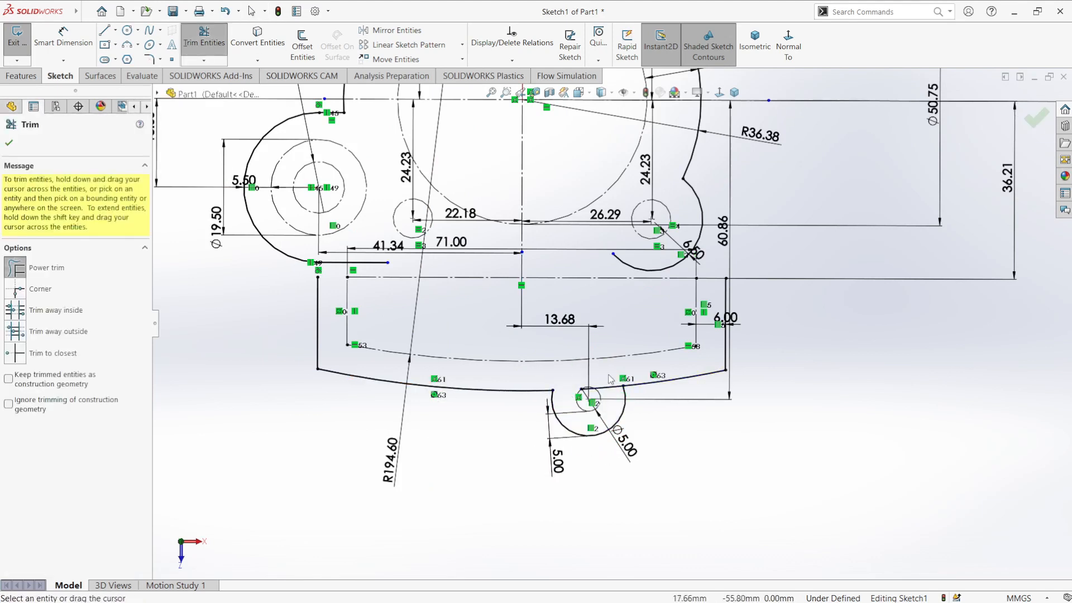
scroll(582, 396, down, 4)
scroll(606, 387, up, 3)
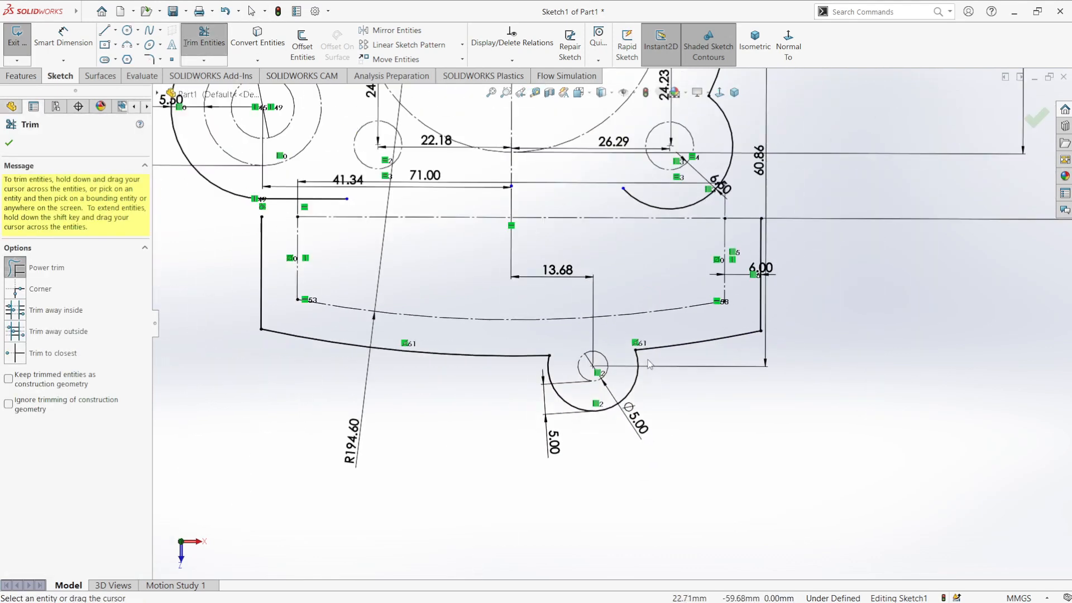
scroll(612, 329, up, 3)
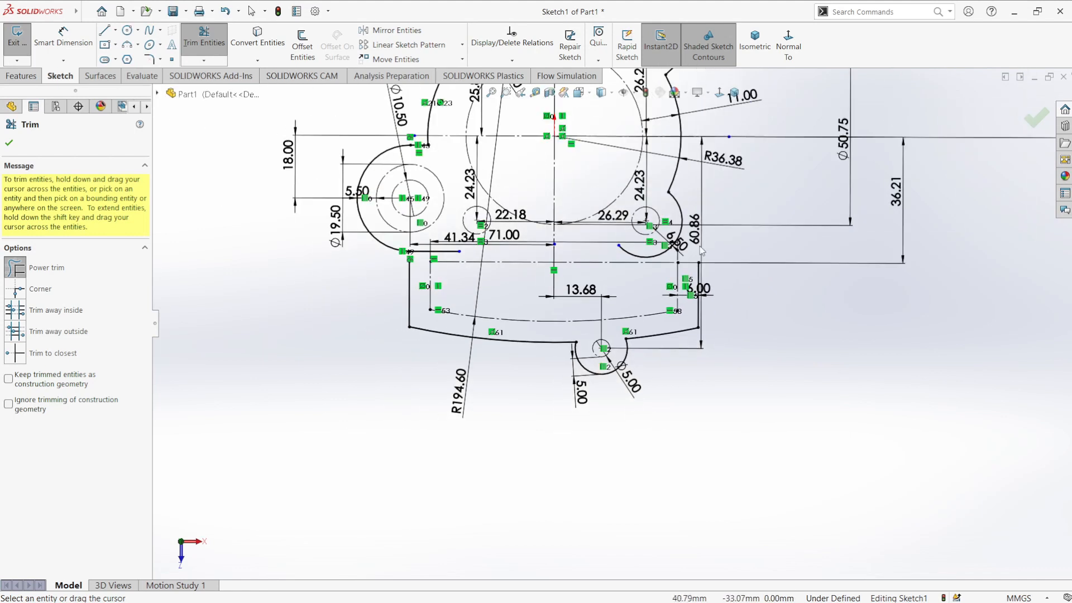
scroll(702, 251, down, 2)
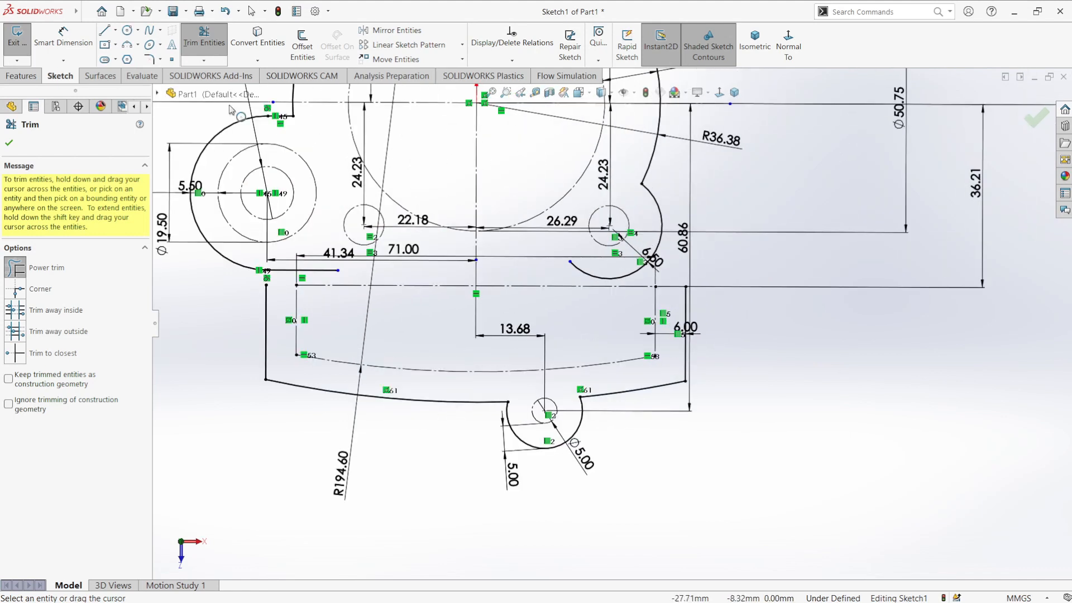
Step: Sketch a slanted line from the lower-right lug arc to the upper end of the right outer vertical line
click(105, 32)
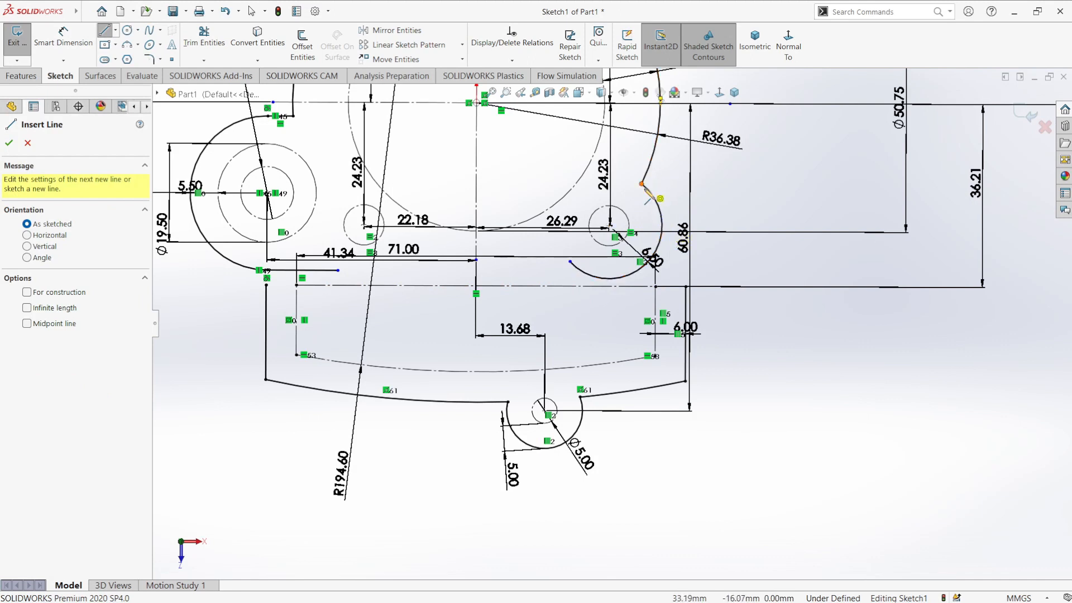
drag(659, 252, 685, 286)
key(Escape)
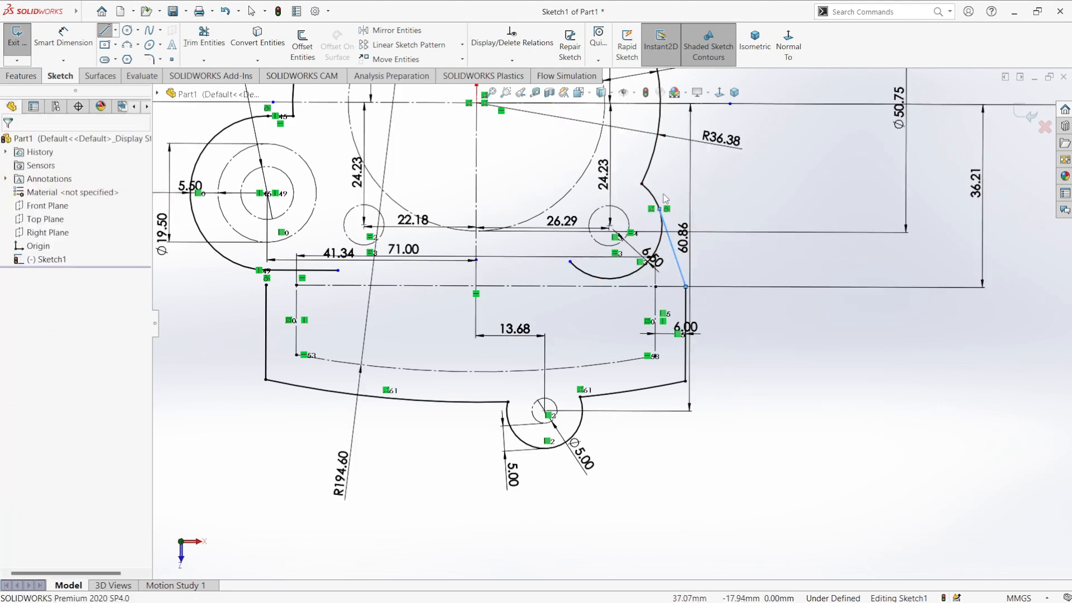
scroll(671, 161, down, 3)
scroll(614, 316, up, 3)
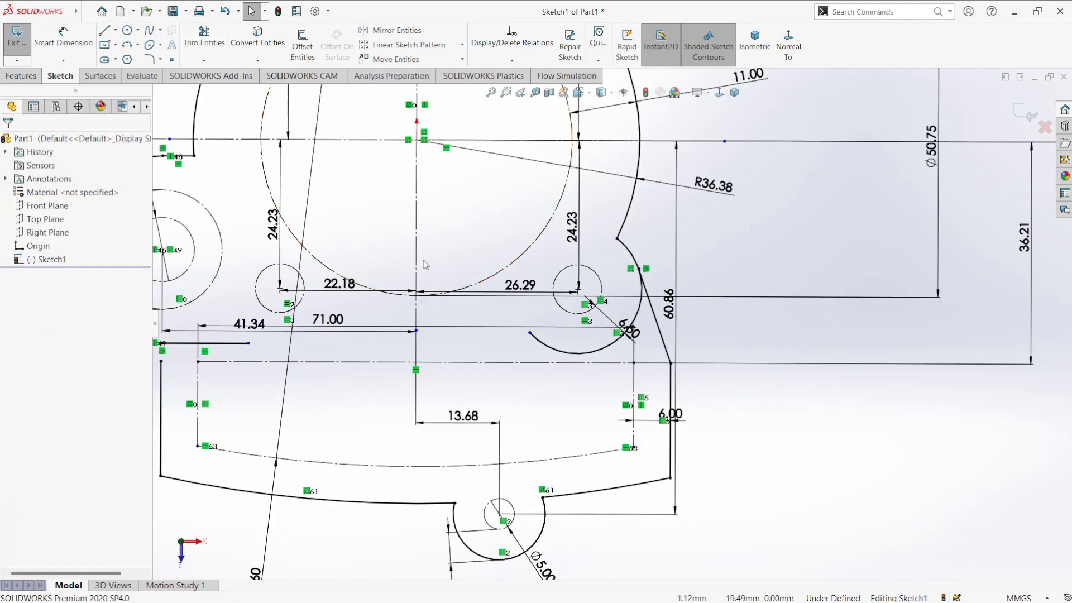
Step: Trim away the part of the lower-right lug arc that lies below the slanted line's start
key(t)
click(580, 352)
scroll(658, 244, down, 2)
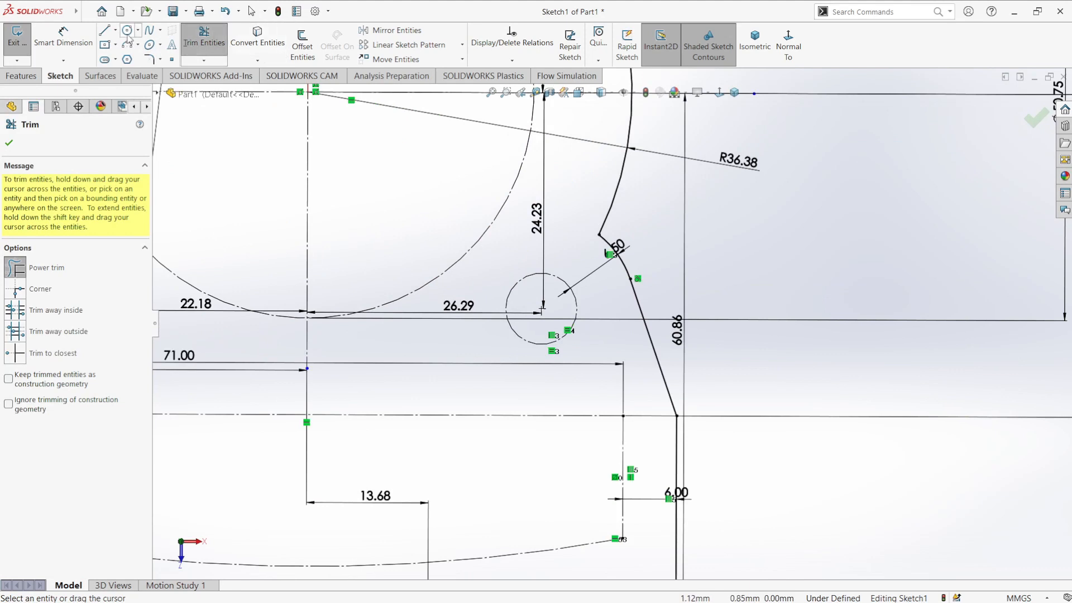
Step: Fillet the corner between the main body arc and the lower-right lug arc with a 10 mm radius
click(149, 59)
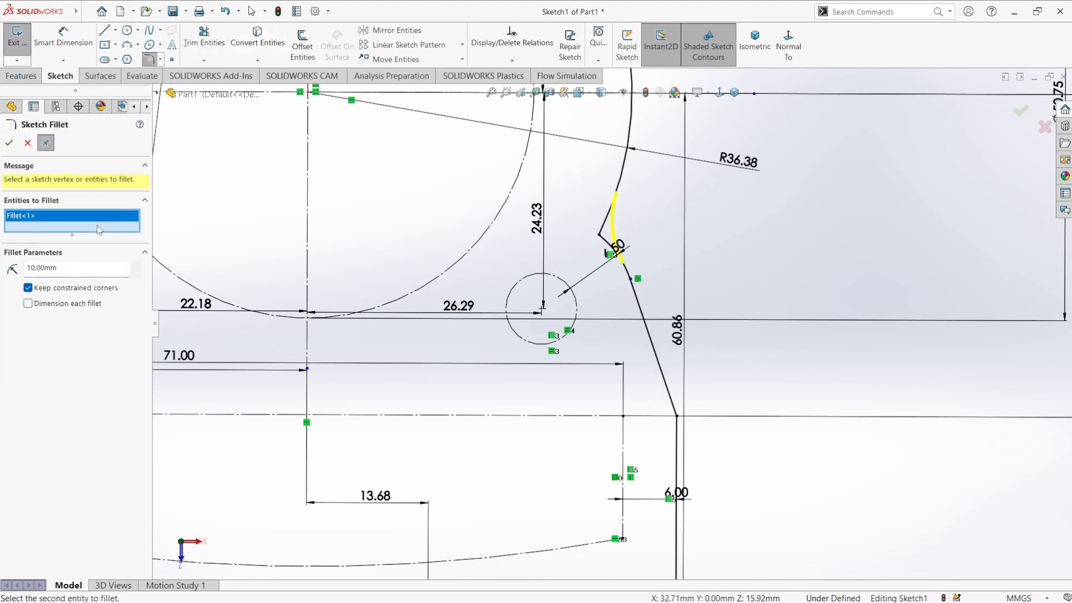
key(Return)
scroll(658, 369, up, 3)
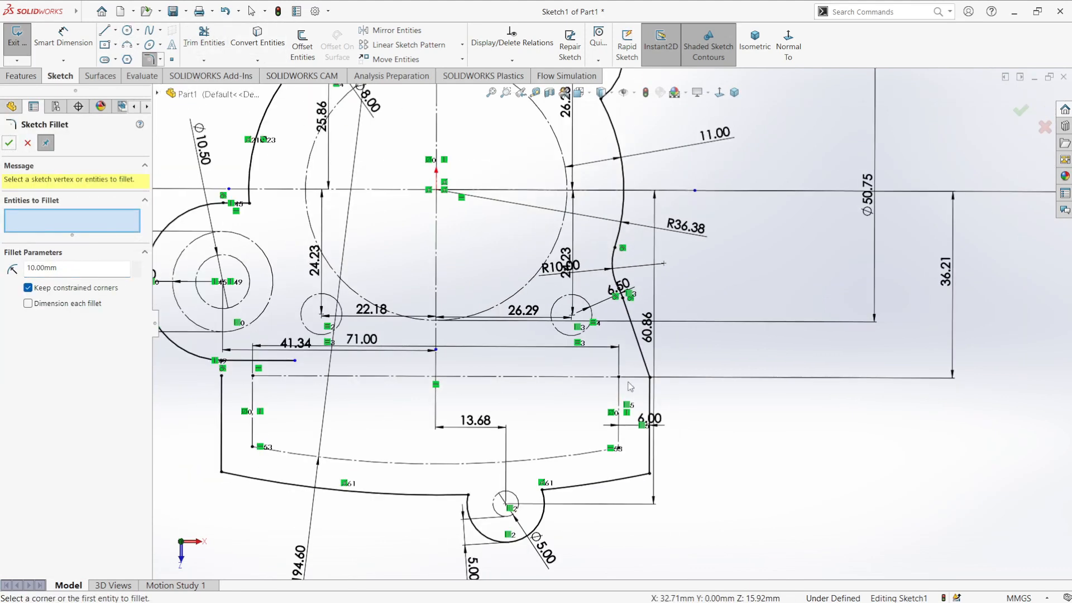
scroll(658, 368, down, 3)
click(619, 370)
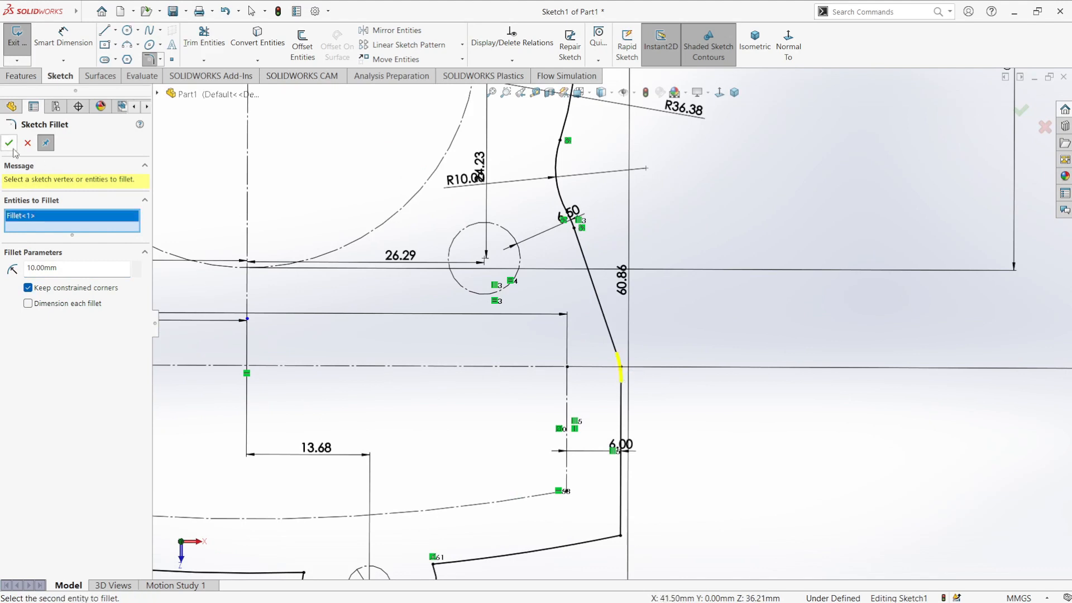
key(Escape)
scroll(658, 379, up, 3)
scroll(658, 379, down, 3)
key(Escape)
click(620, 367)
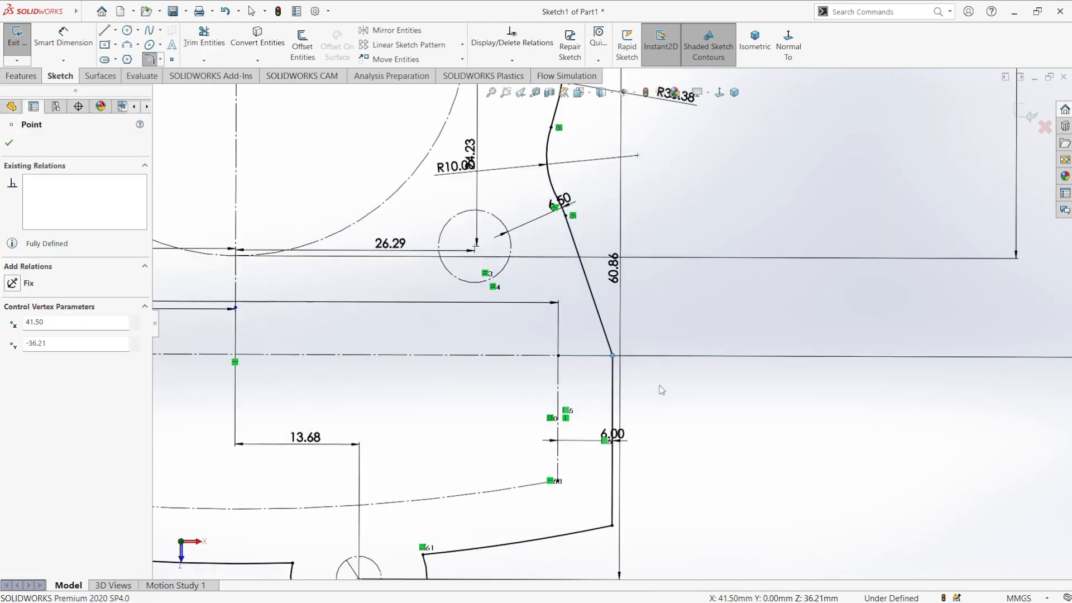
key(Escape)
scroll(613, 357, up, 1)
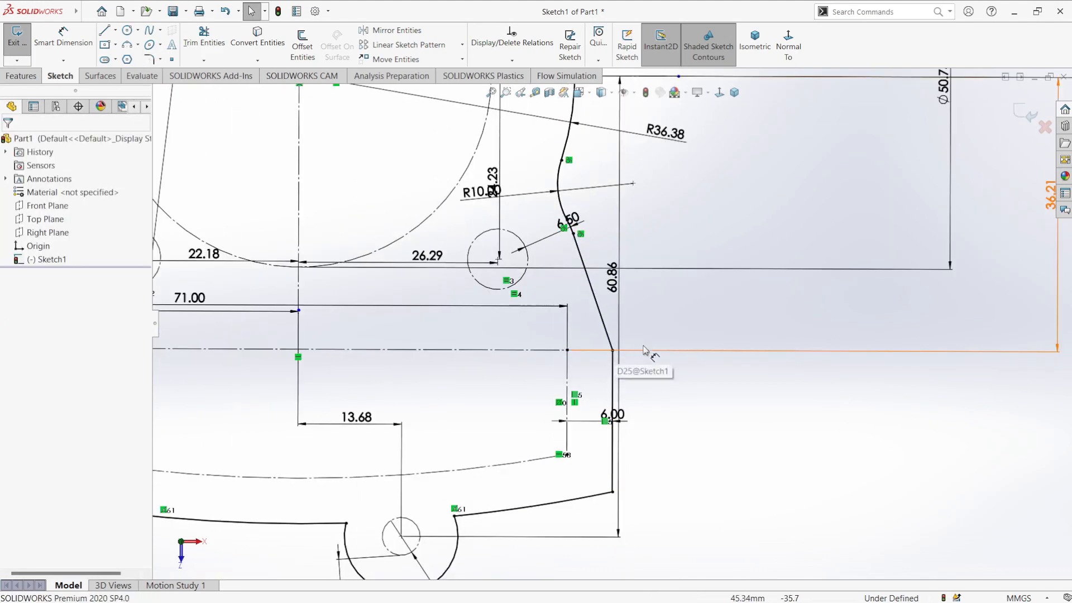
click(570, 239)
key(Escape)
scroll(596, 295, up, 3)
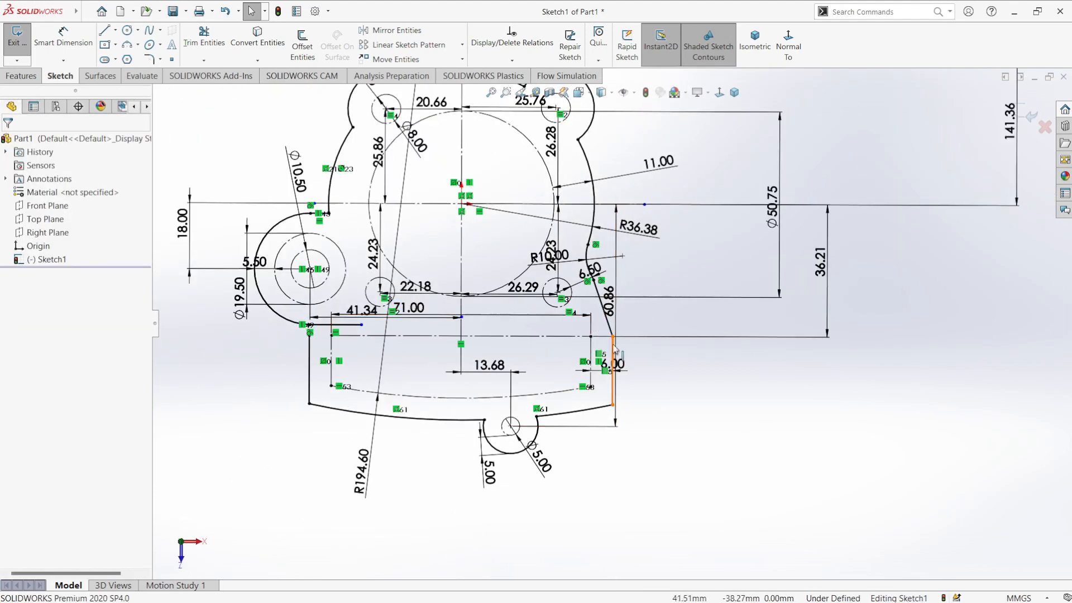
Step: Delete the slanted line and stretch the right outer vertical line's upper end to about 30.16 mm below the origin
scroll(614, 348, down, 3)
click(613, 318)
key(Escape)
click(612, 304)
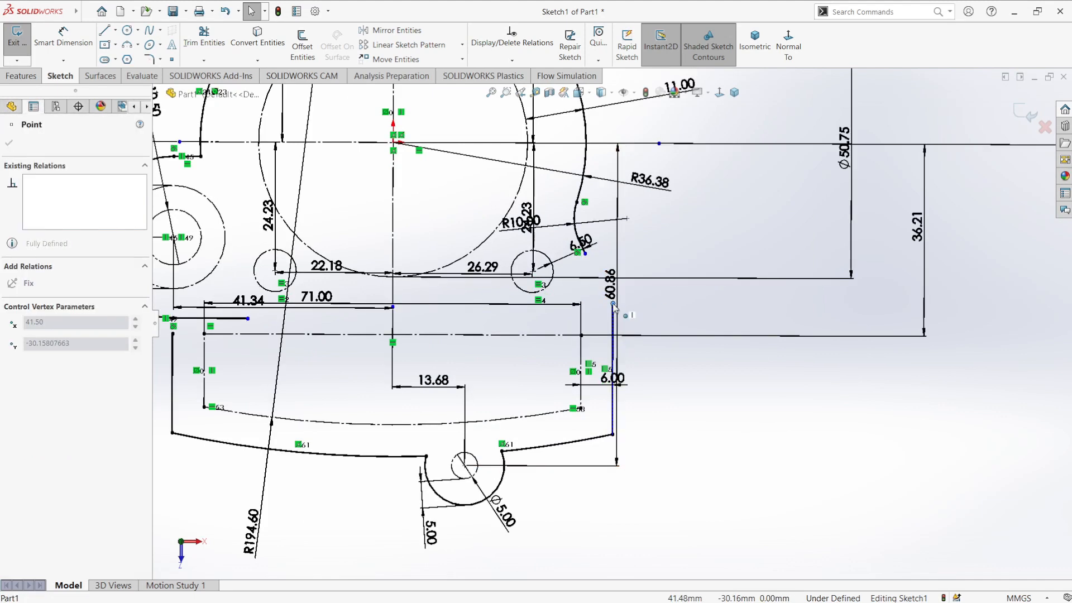
key(Escape)
scroll(620, 317, down, 2)
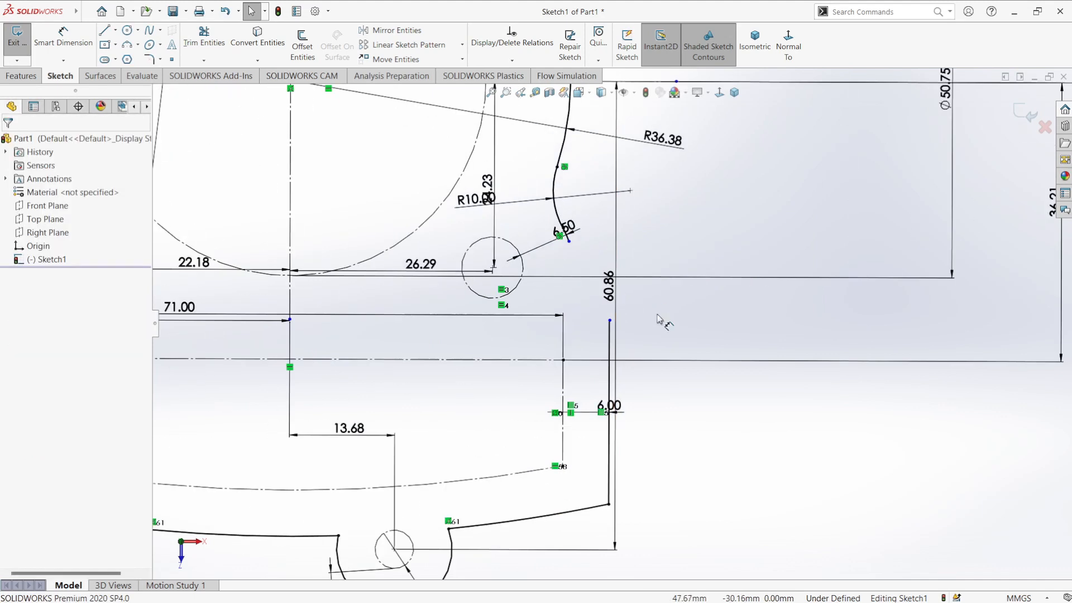
Step: Connect the lower-right lug arc's free end to the right outer vertical line's upper end with a new line
click(104, 31)
click(567, 235)
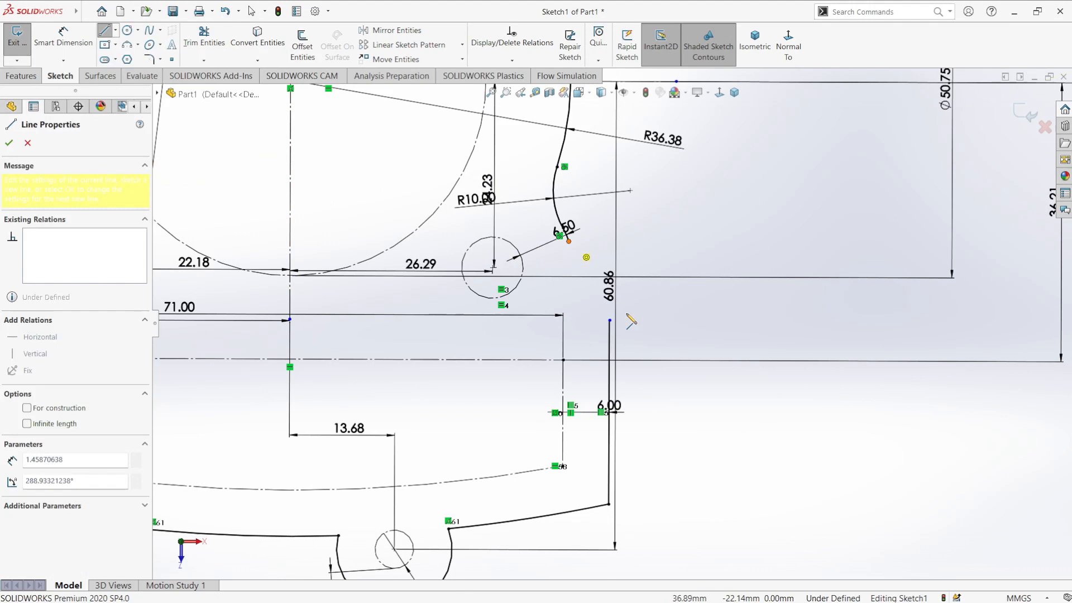
click(609, 321)
key(Escape)
Step: Move the 60.86 mm dimension clear of the profile and shift the slanted line's lower corner upward
drag(609, 320, 694, 294)
drag(609, 301, 612, 292)
click(645, 306)
Step: Make the slanted line tangent to the 10 mm fillet arc above it
click(589, 263)
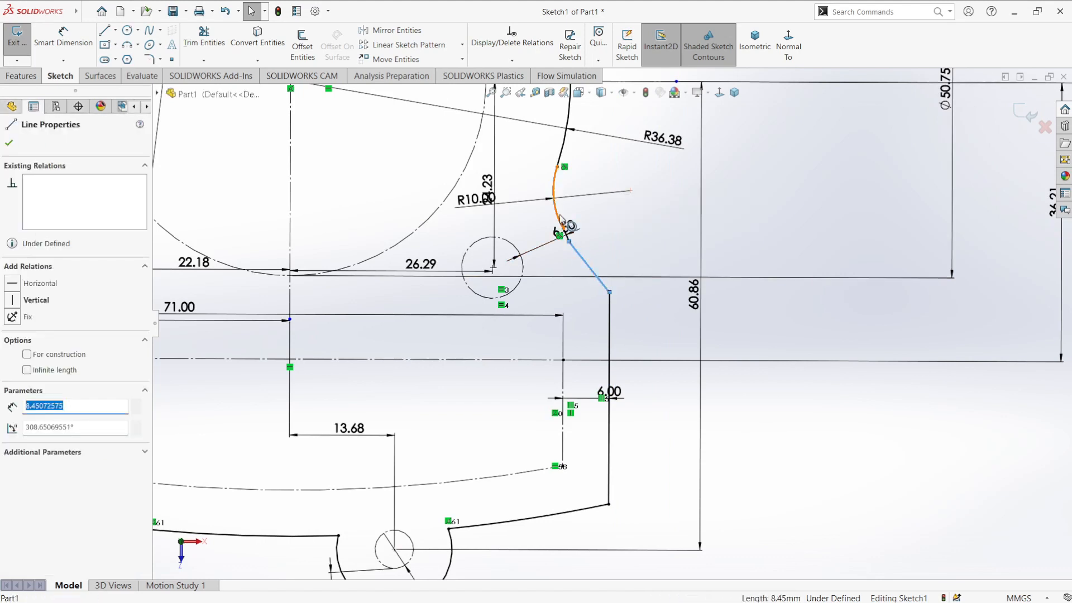
ctrl+click(556, 189)
click(590, 161)
key(Escape)
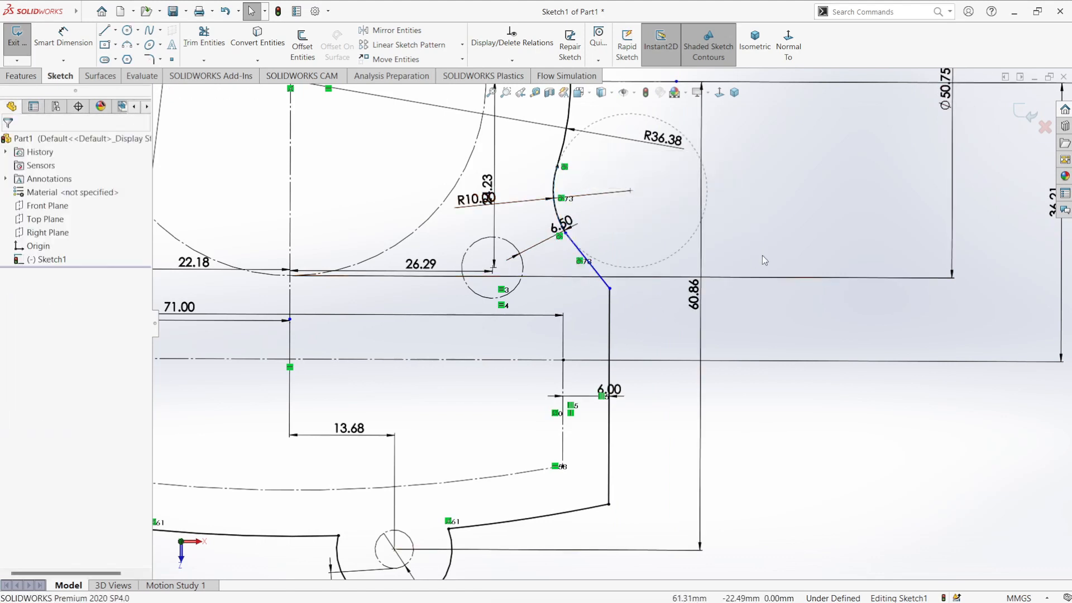
Step: Dimension the right outer vertical line's length as 28 mm
key(d)
click(609, 321)
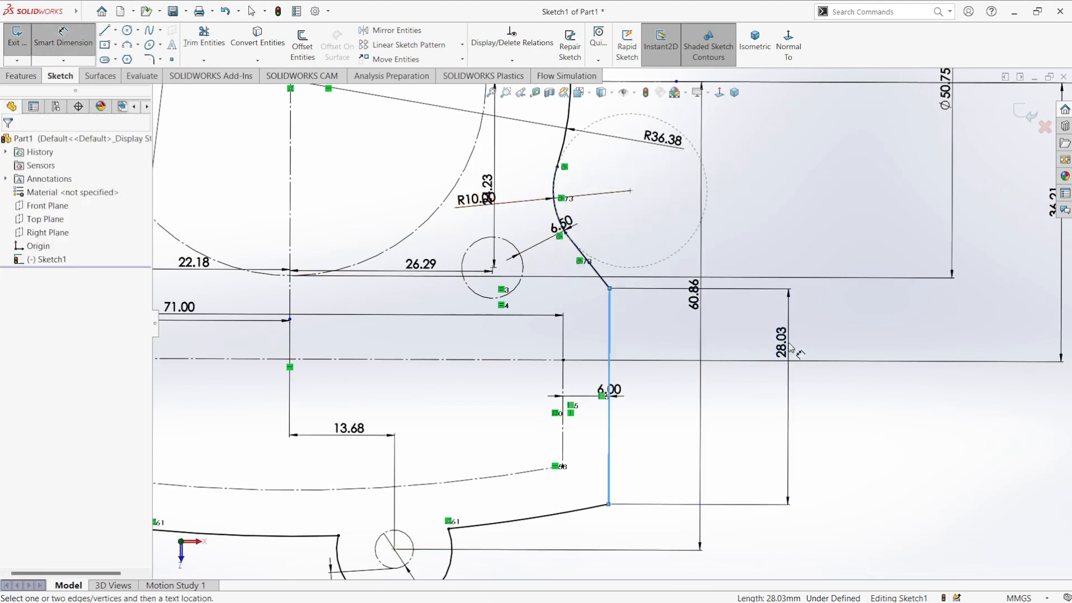
click(789, 342)
text(28)
key(Return)
key(Escape)
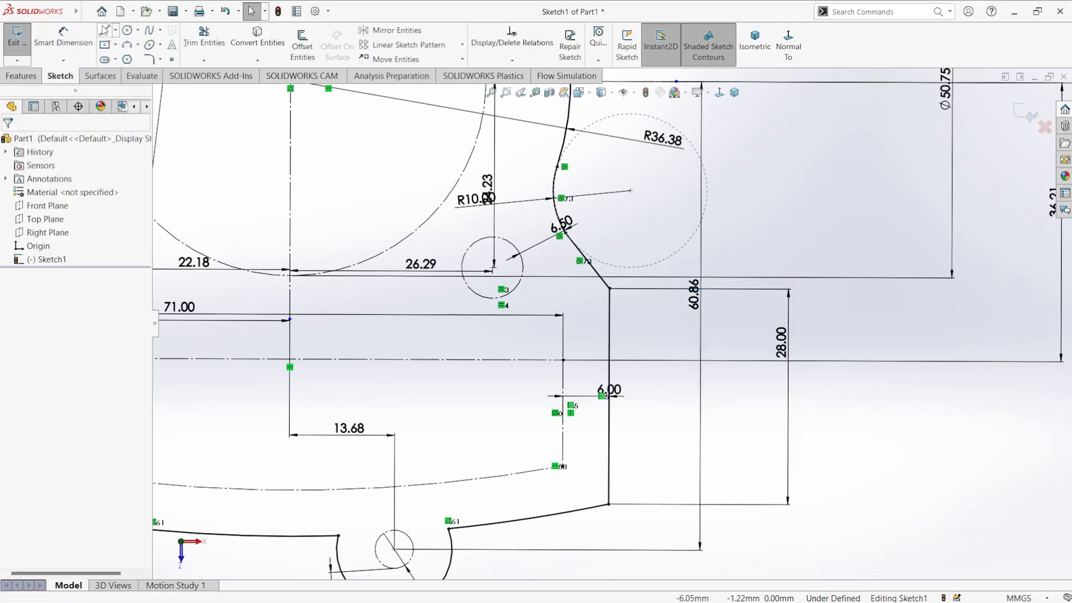
Step: Fillet the corner between the slanted line and the right outer vertical line with a 10 mm radius
key(f)
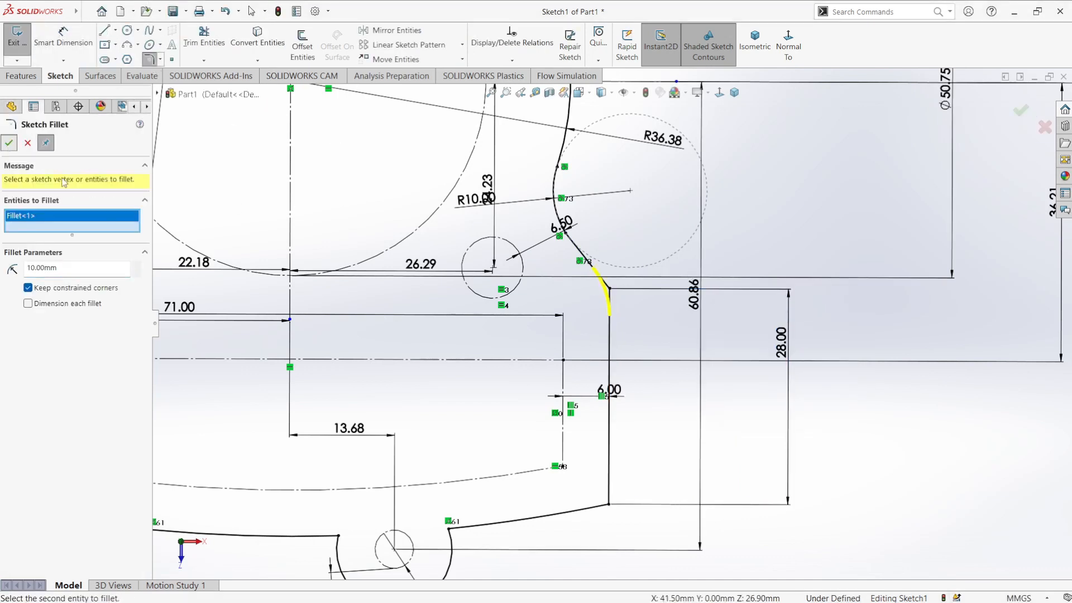
key(Return)
key(f)
scroll(525, 378, up, 2)
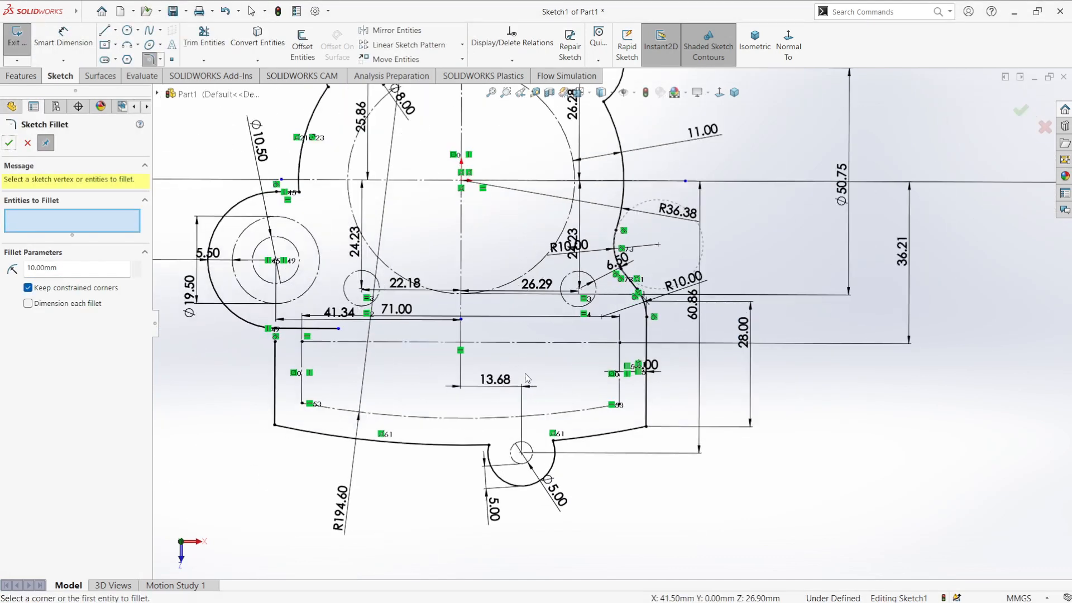
Step: Fillet the two bottom corners of the outer lower profile with a 5 mm radius
click(646, 427)
click(275, 426)
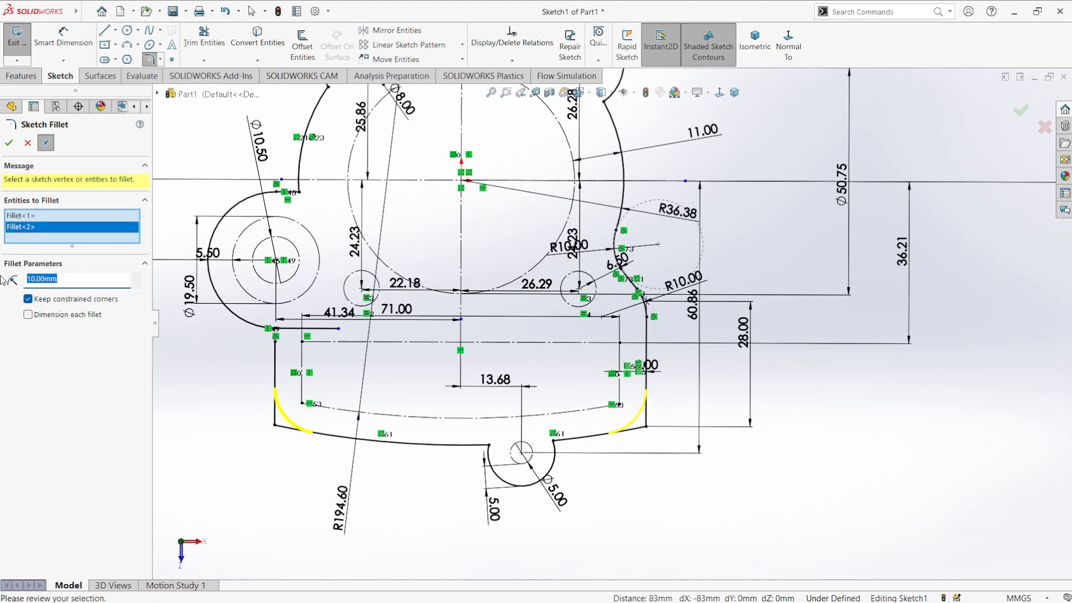
click(9, 143)
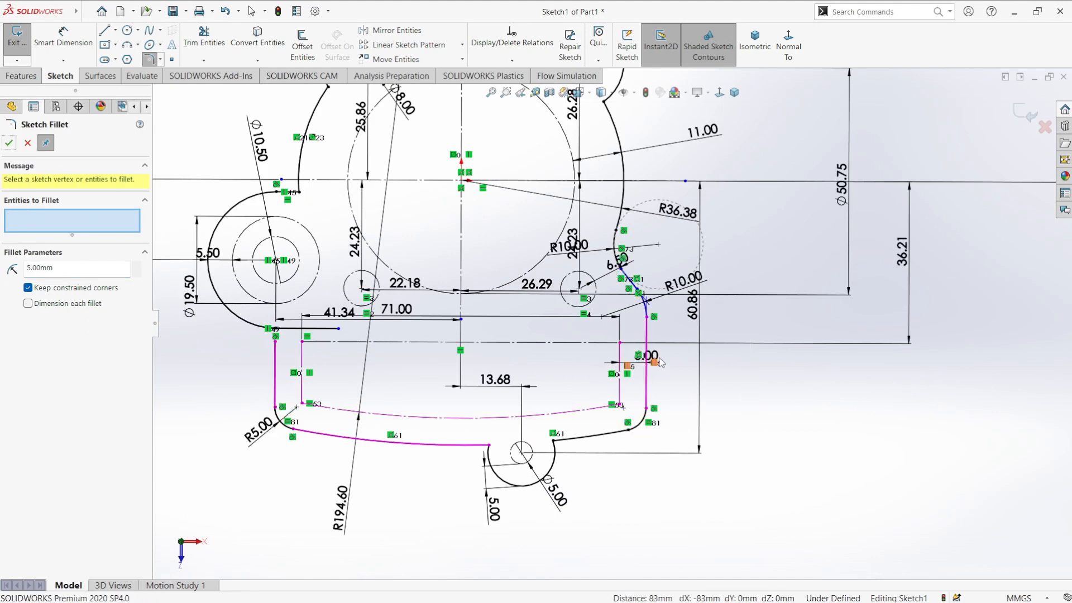
scroll(632, 290, up, 2)
scroll(622, 228, up, 4)
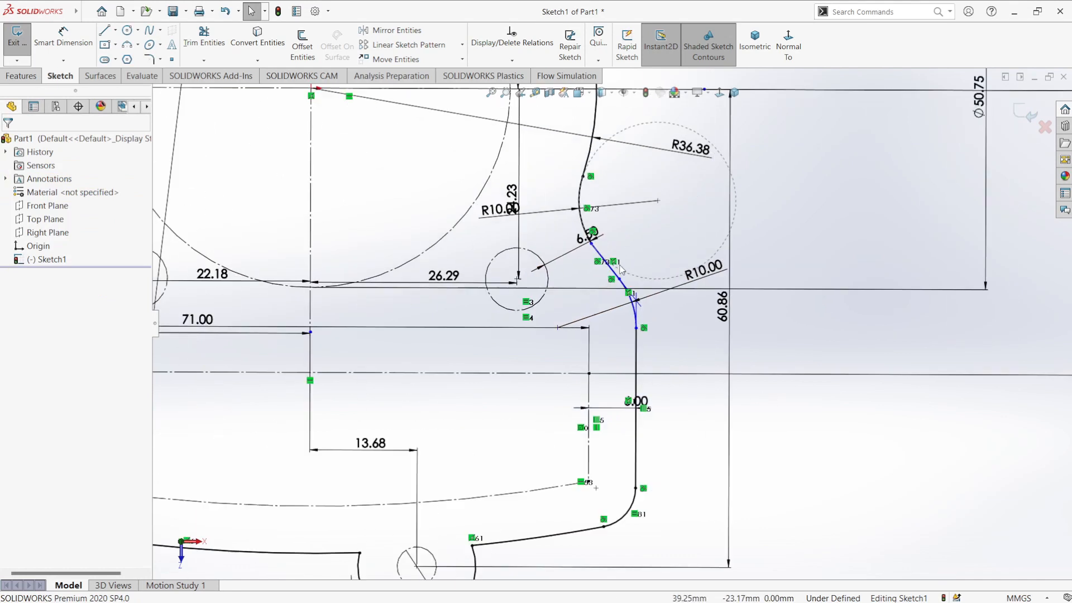
Step: Remove the short horizontal line at the large left lug's lower end and extend the left outer vertical line up to the lug arc
scroll(706, 417, down, 4)
scroll(333, 365, up, 2)
scroll(335, 352, up, 2)
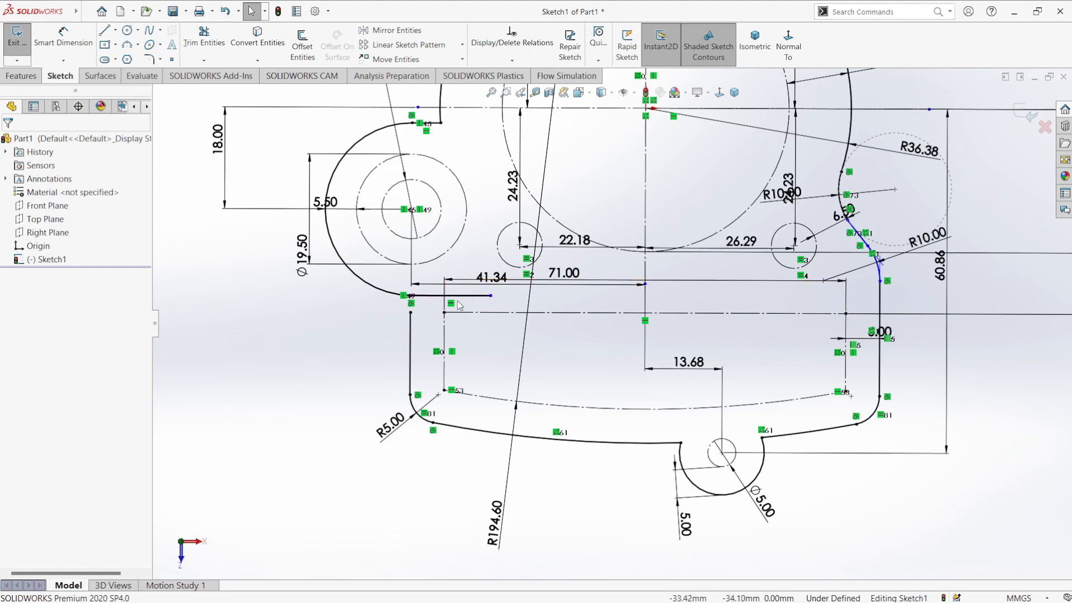
scroll(370, 305, up, 3)
drag(441, 317, 441, 289)
click(377, 357)
click(204, 60)
click(215, 72)
right_click(371, 311)
click(416, 360)
scroll(416, 291, up, 3)
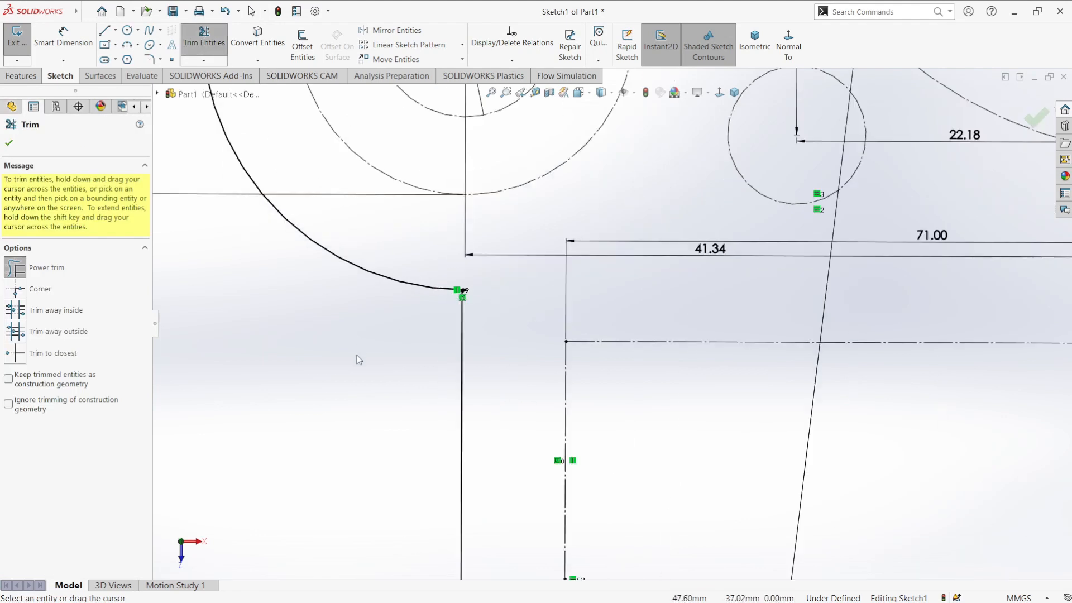
Step: Trim the large left lug arc's small overshoot beyond the left outer vertical line
key(Escape)
click(149, 59)
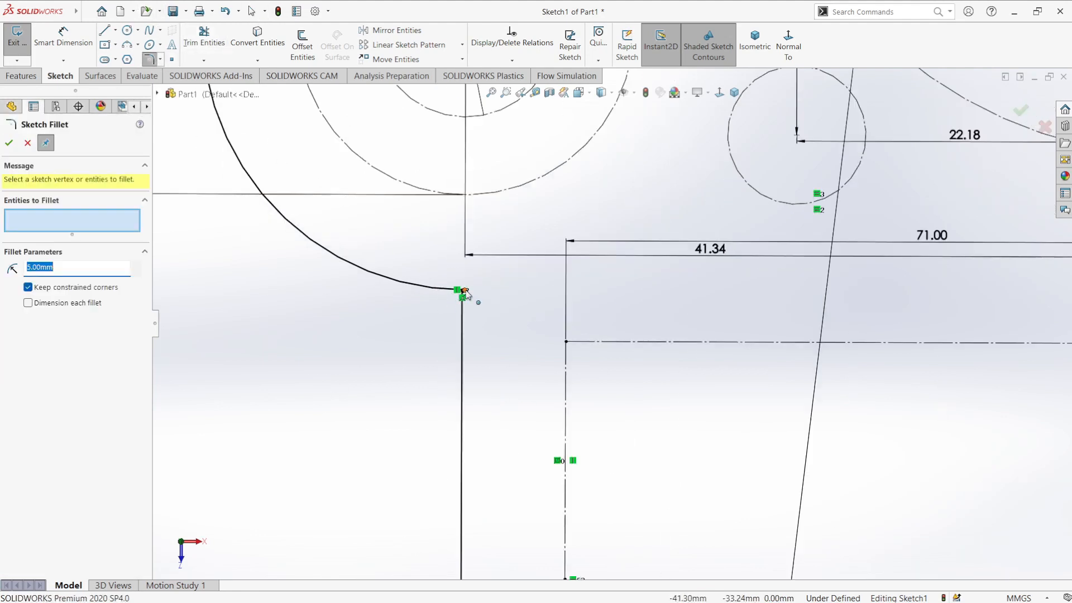
scroll(480, 290, down, 10)
key(Escape)
click(202, 38)
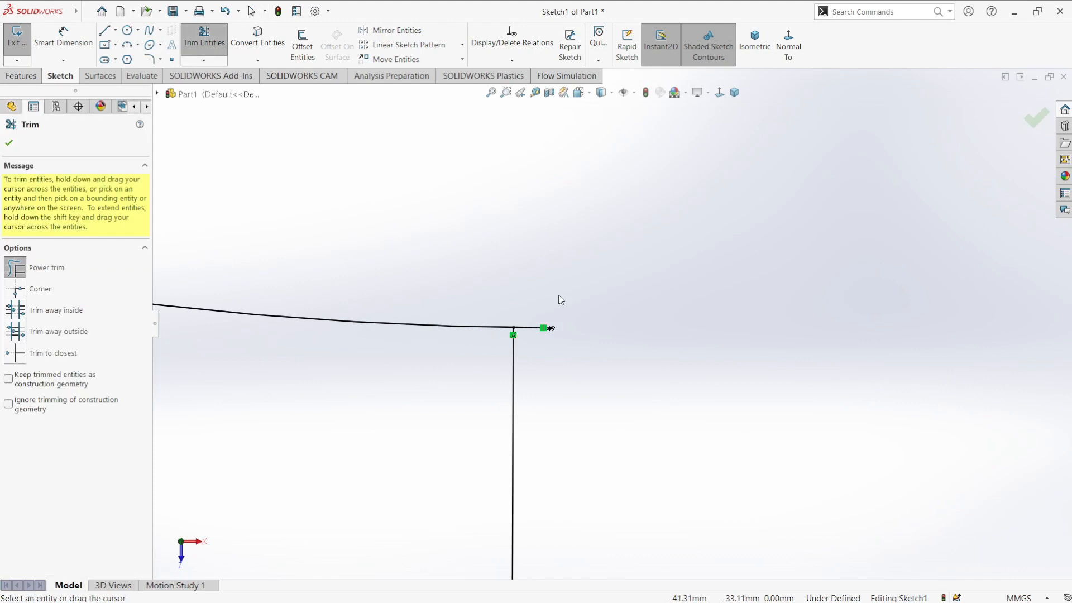
drag(558, 295, 531, 342)
key(Escape)
Step: Fillet the corner between the large left lug arc and the left outer vertical line with a 5 mm radius
click(149, 59)
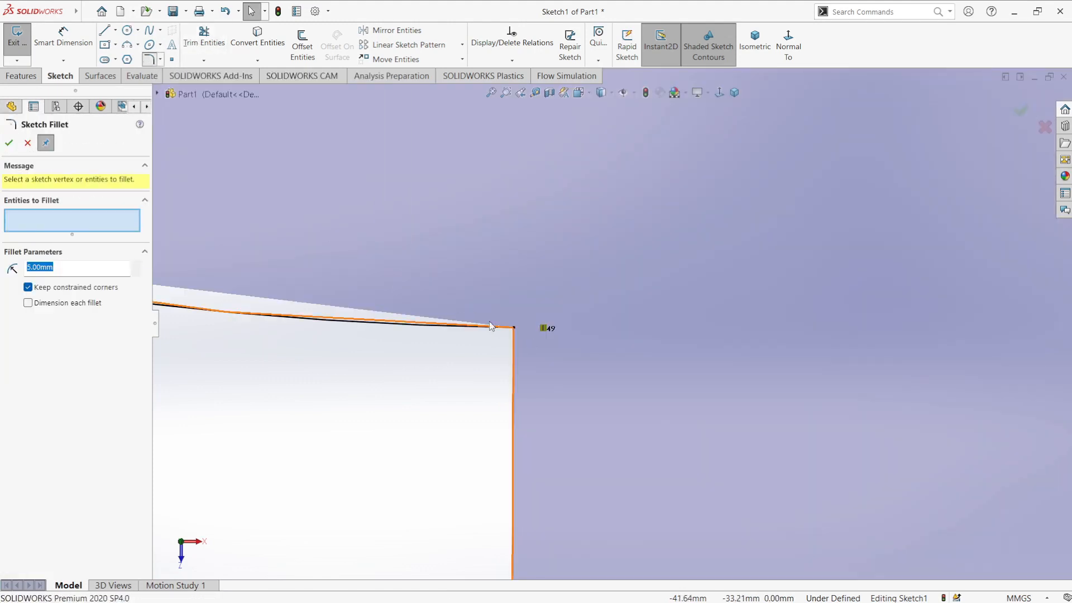
click(490, 327)
scroll(560, 408, up, 8)
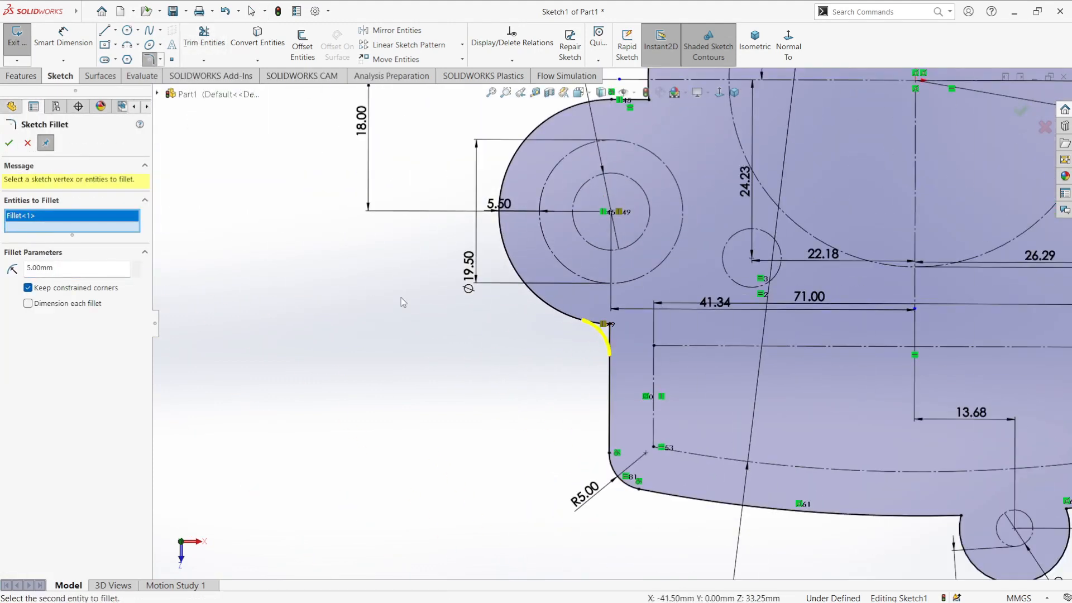
key(Return)
scroll(615, 356, down, 4)
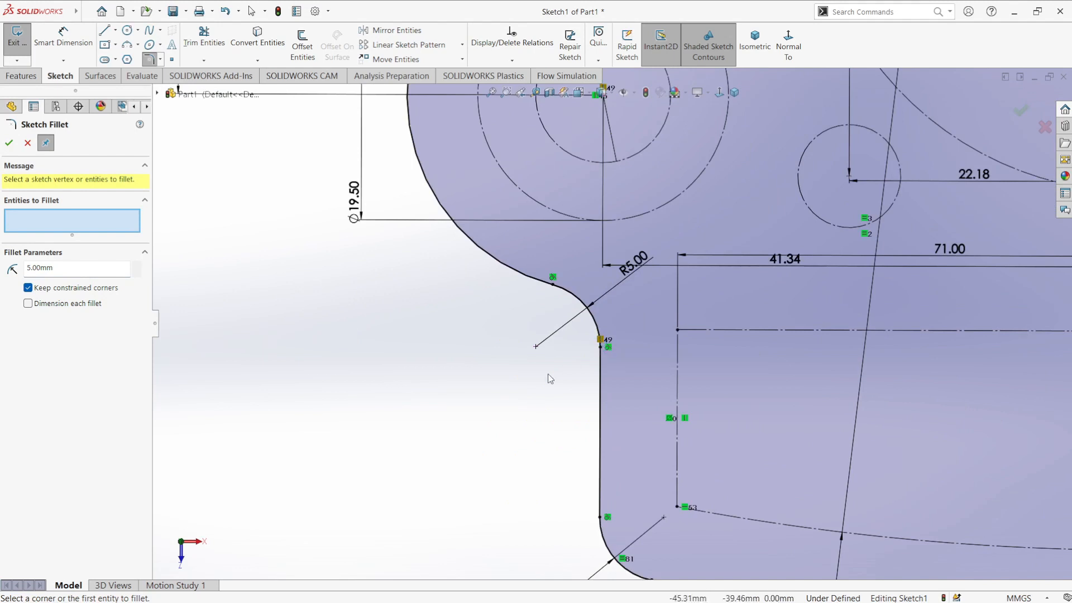
key(Escape)
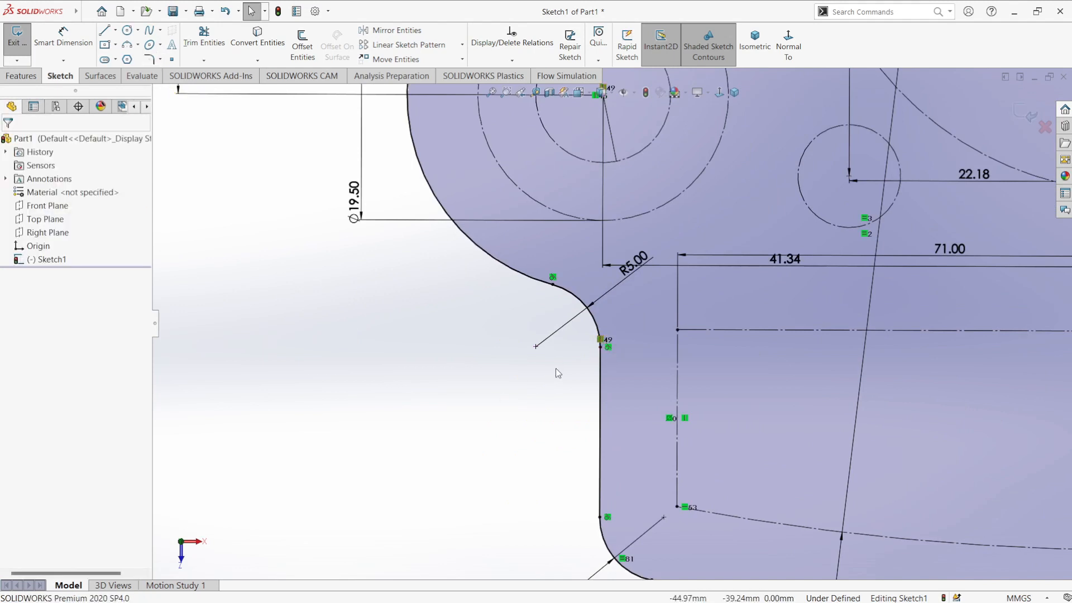
right_click(600, 339)
click(620, 487)
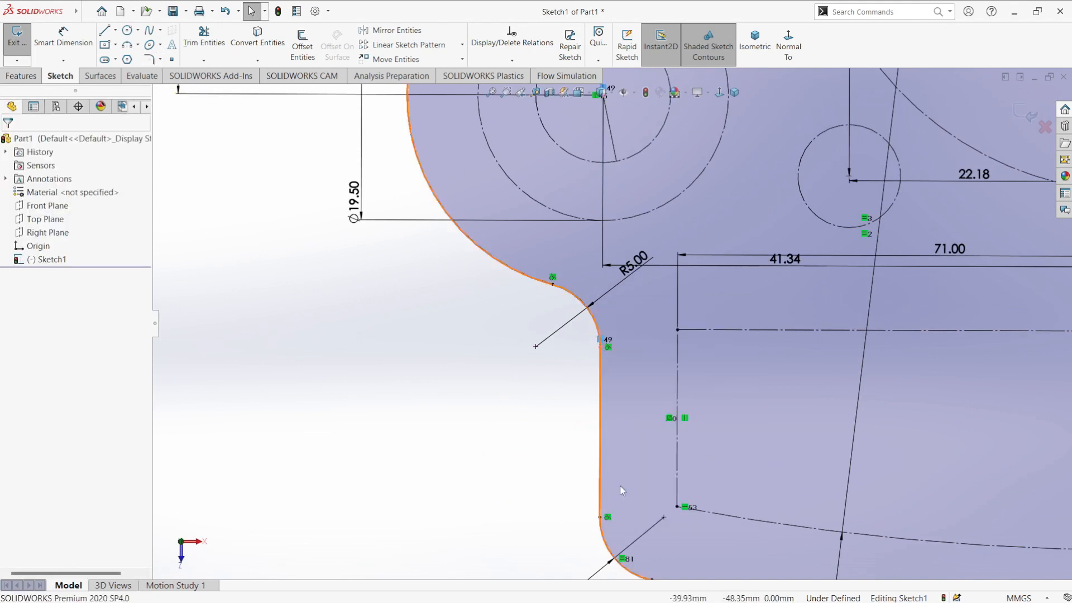
scroll(479, 450, up, 8)
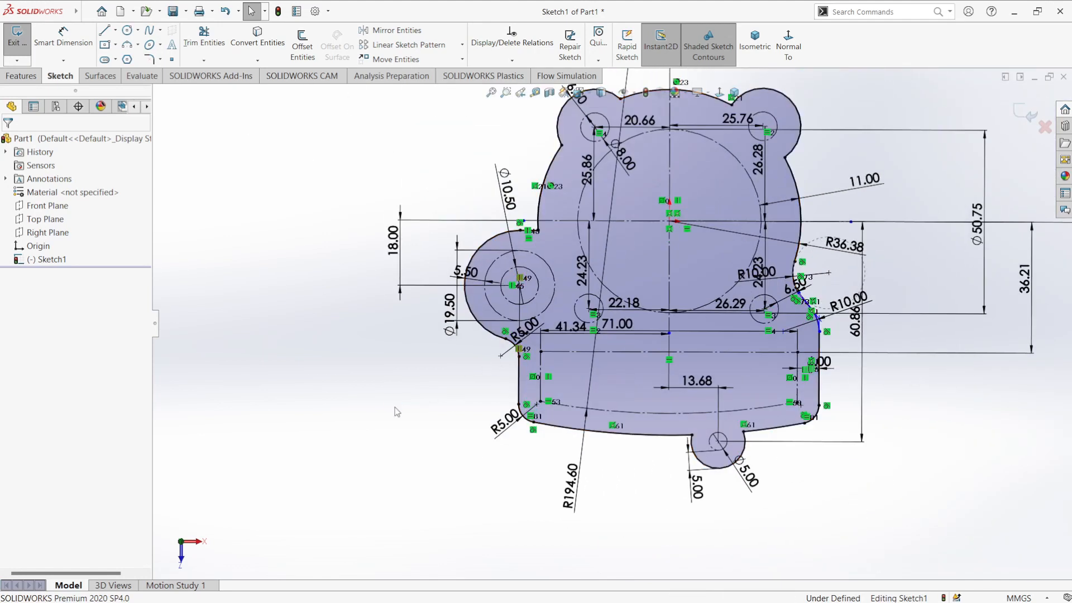
key(ctrl+s)
click(1022, 580)
Step: Reposition the 71 mm width dimension and the R194.60 arc dimension to make the lower profile's annotations clearer
drag(614, 329, 619, 367)
drag(576, 476, 589, 478)
scroll(748, 321, down, 2)
click(149, 59)
click(627, 414)
click(689, 411)
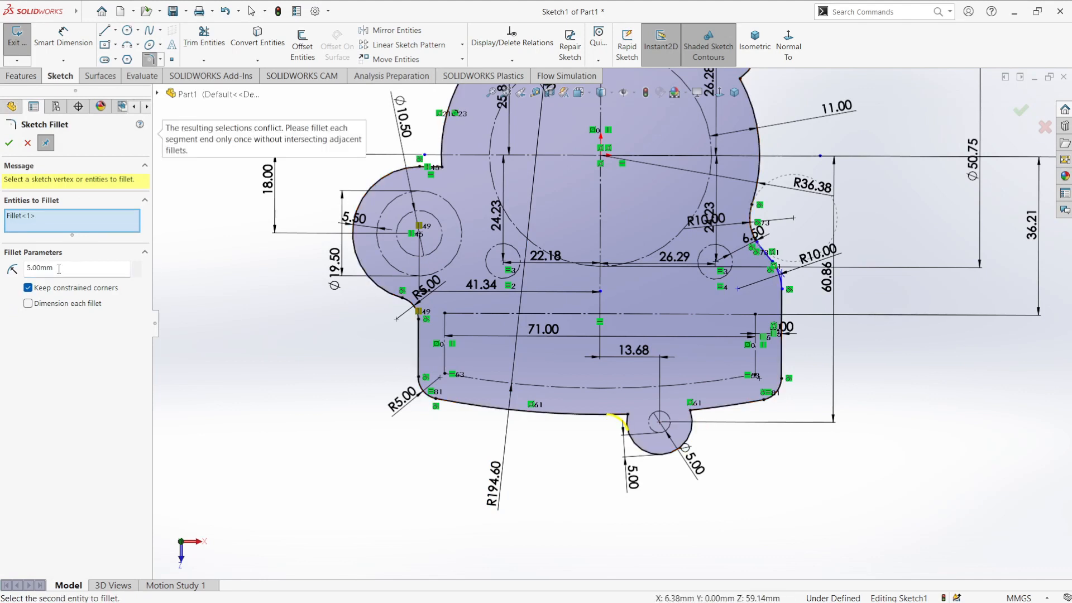
scroll(692, 413, down, 10)
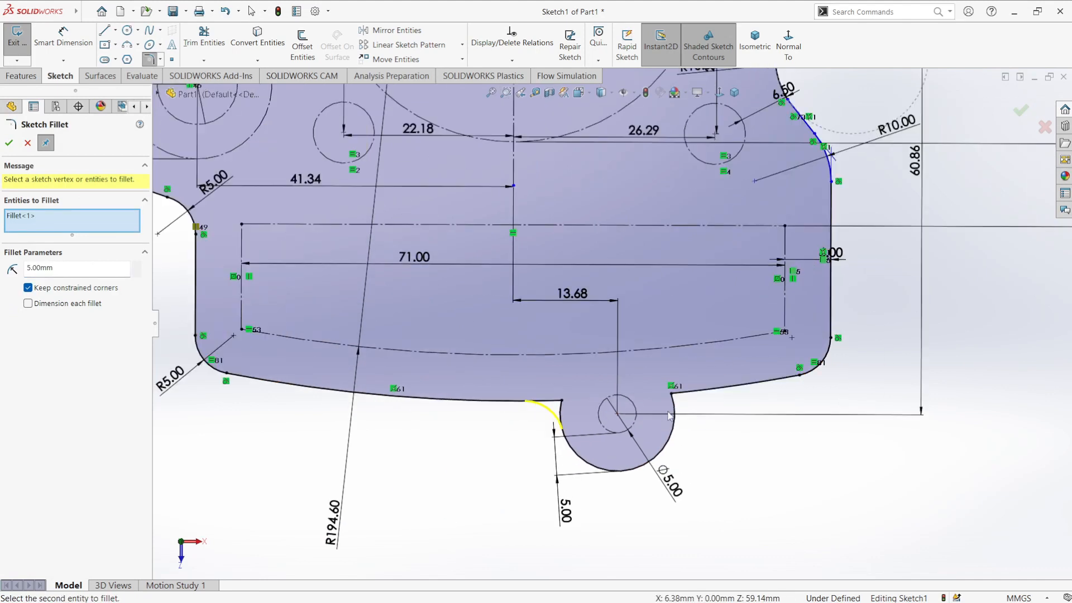
key(Escape)
scroll(636, 372, up, 10)
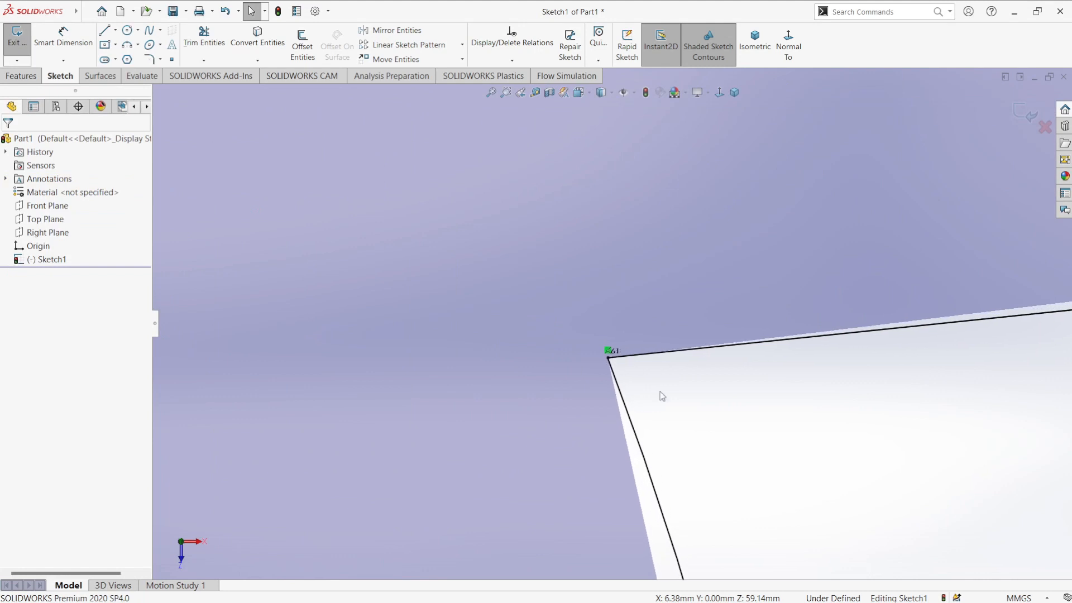
scroll(636, 371, up, 3)
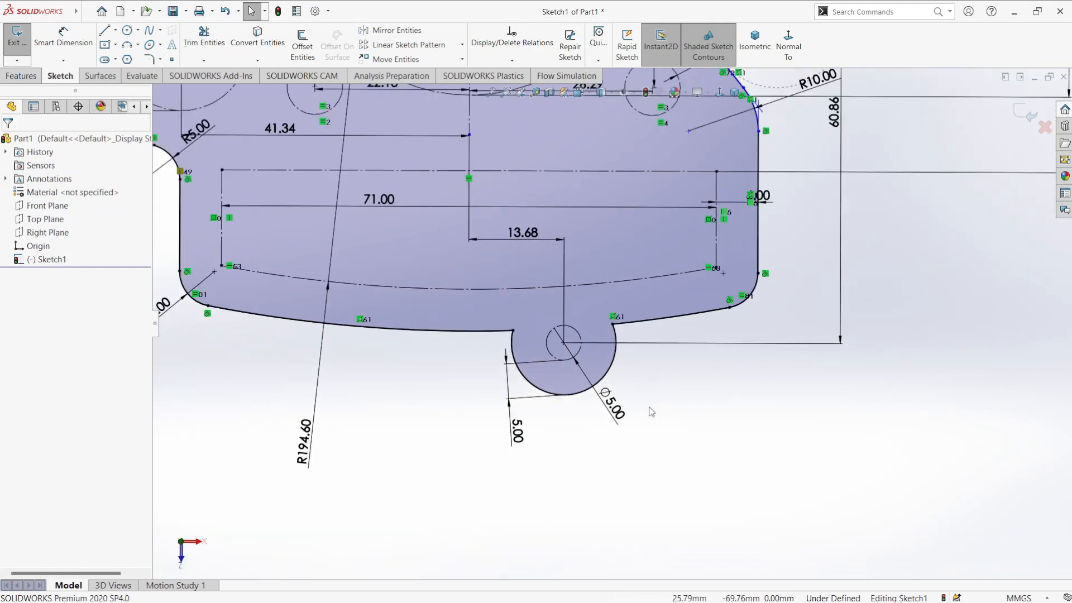
Step: Fillet both corners where the bottom lug meets the lower profile with a 5 mm radius
click(150, 60)
click(513, 330)
click(613, 324)
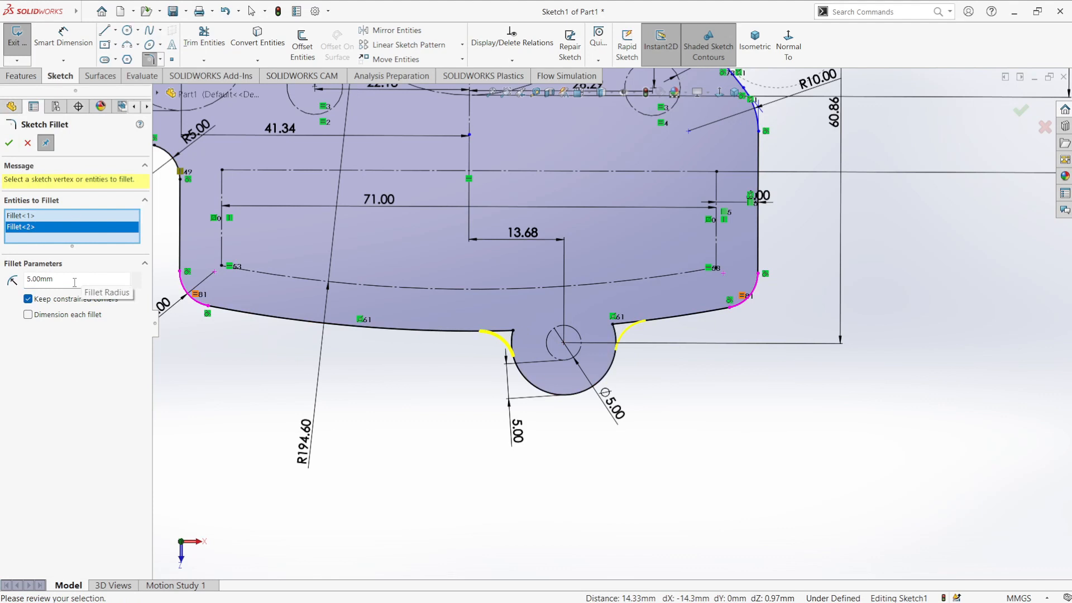
key(Return)
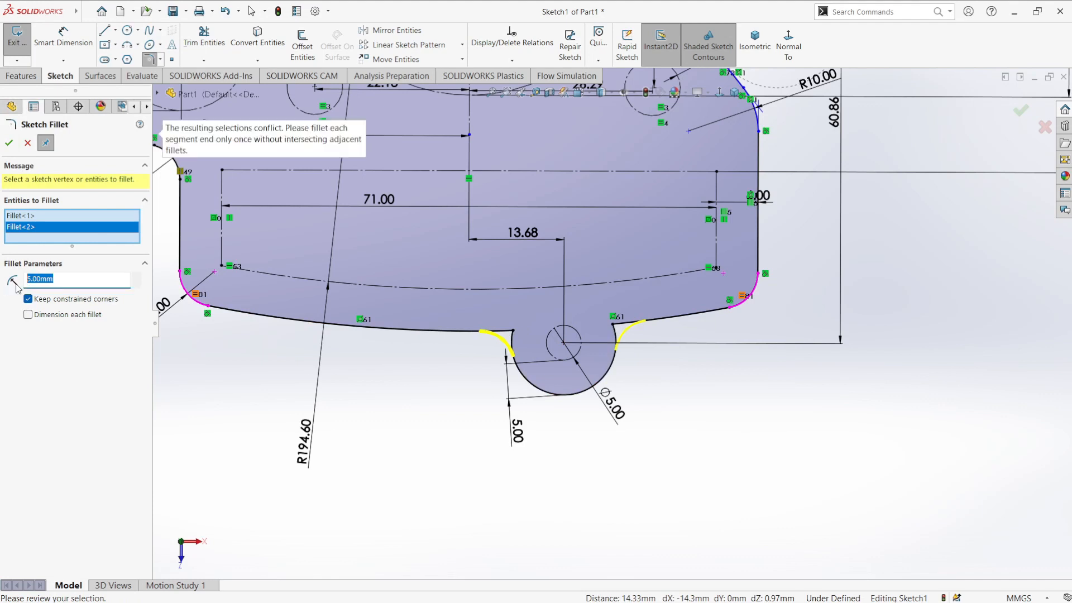
text(6)
key(Return)
key(Return)
scroll(576, 380, up, 4)
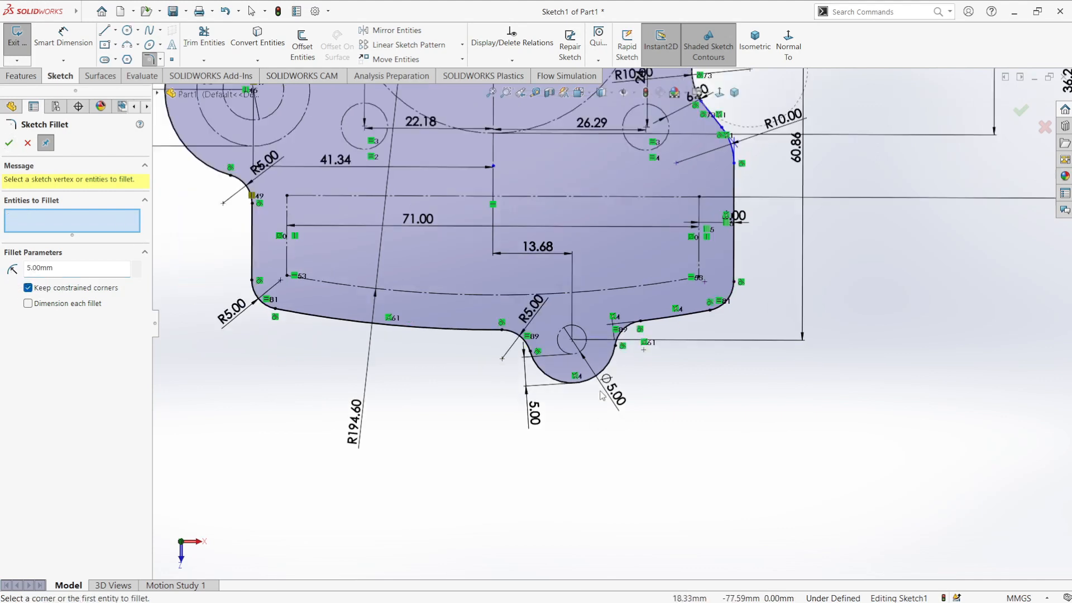
scroll(676, 219, down, 2)
key(Escape)
Step: Dimension the vertical distance from the horizontal centerline to the center of the lower right 10 mm fillet as 30.4 mm
key(d)
click(618, 260)
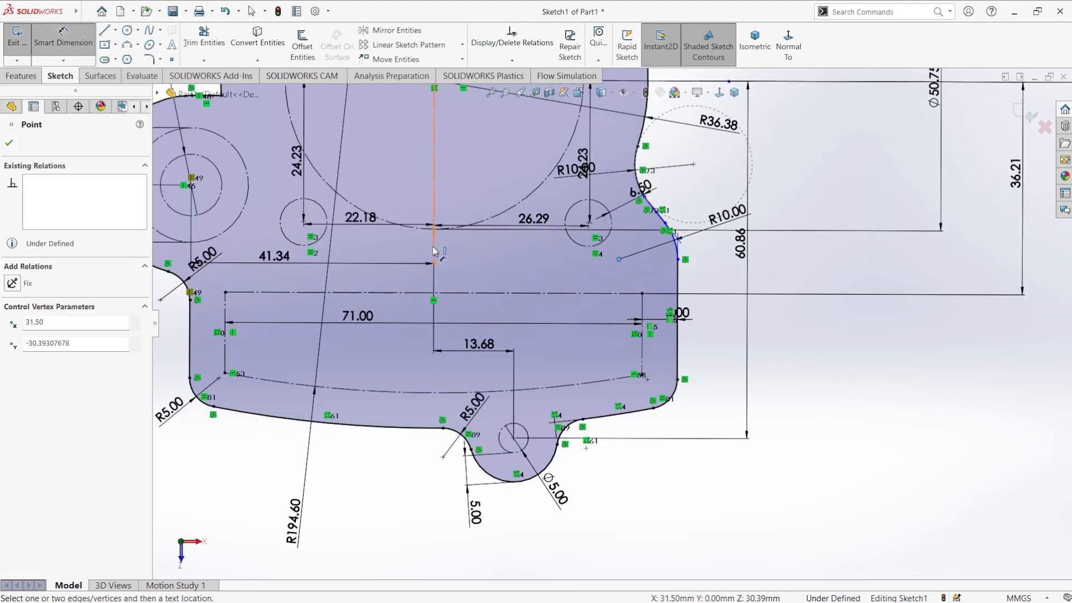
click(434, 245)
click(519, 231)
click(591, 223)
key(Escape)
scroll(616, 262, up, 3)
scroll(616, 203, down, 1)
double_click(601, 184)
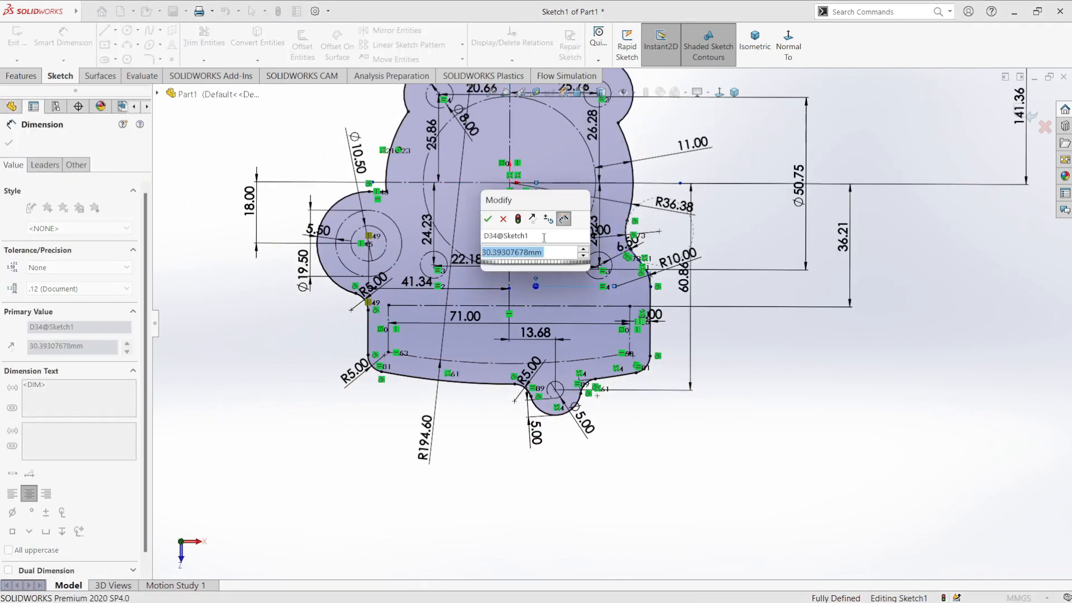
text(30.4)
key(Return)
scroll(465, 222, down, 2)
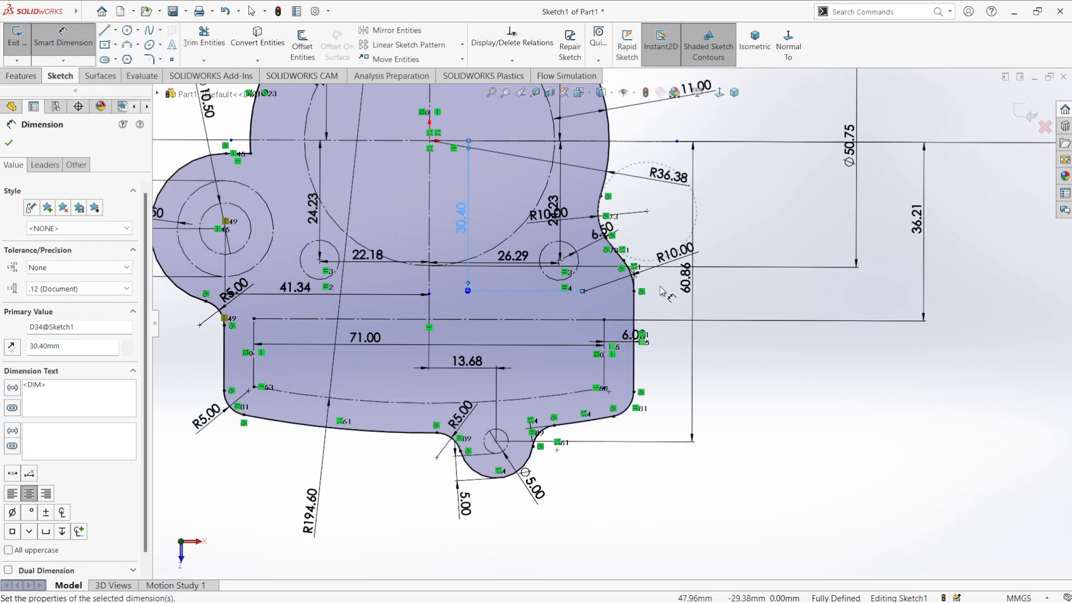
scroll(745, 327, up, 3)
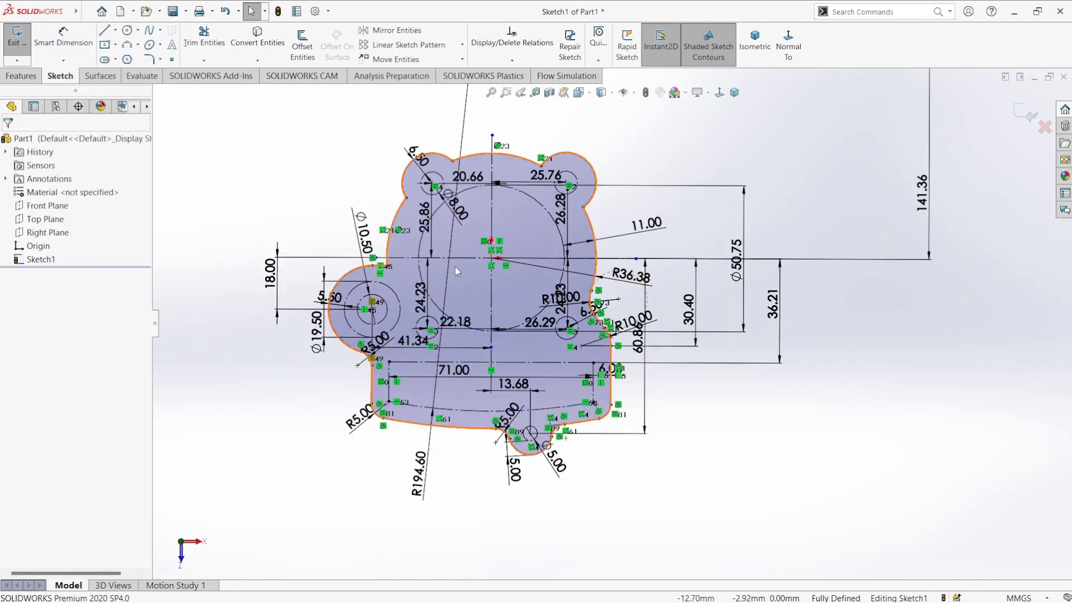
Step: Fillet the four corners beside the two upper lugs and the upper corner of the large left lug with a 5 mm radius
scroll(354, 173, down, 2)
click(149, 59)
click(403, 195)
click(497, 152)
click(623, 155)
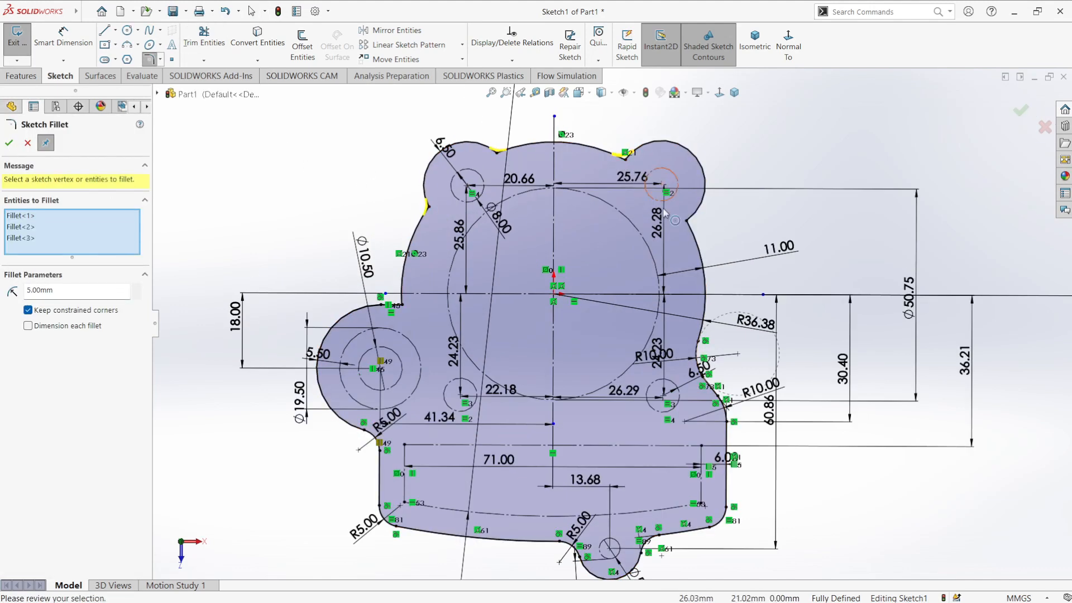
click(688, 223)
click(689, 225)
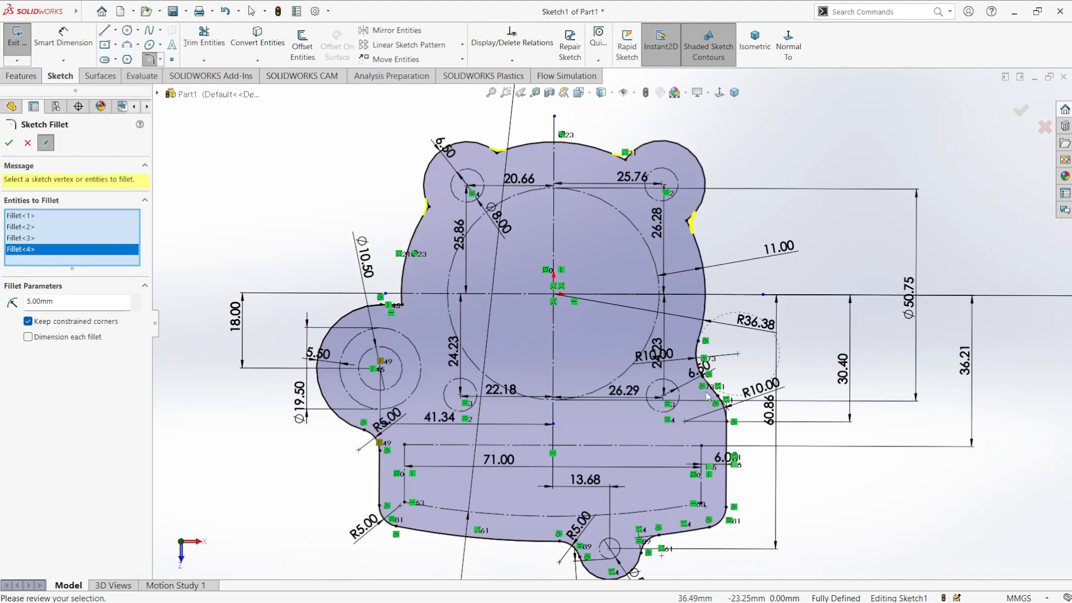
click(401, 304)
click(9, 143)
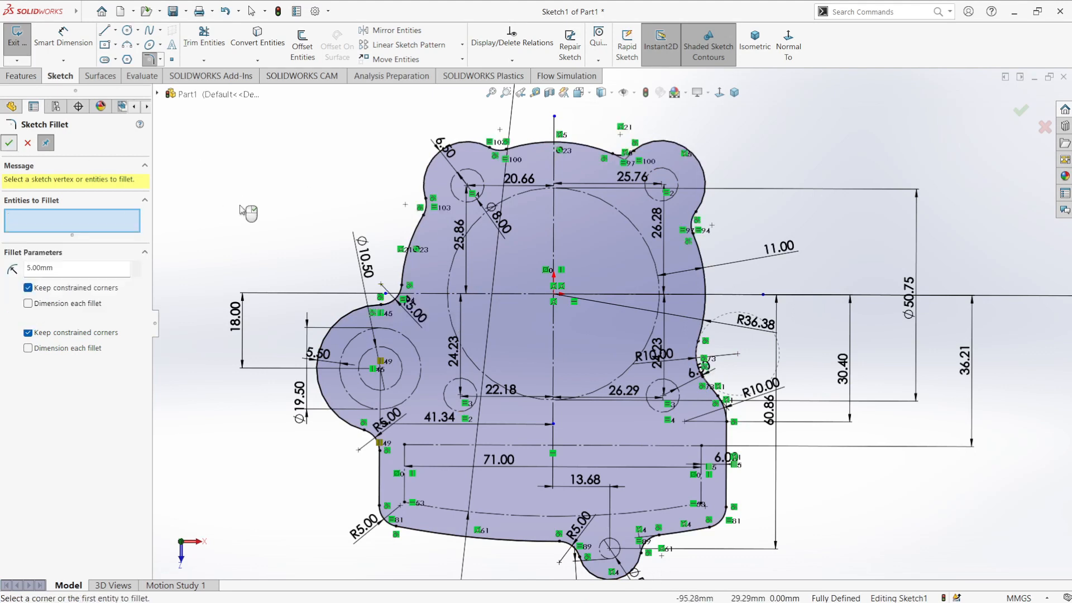
Step: Exit the outline sketch and view the profile square-on
scroll(713, 363, up, 2)
scroll(765, 347, down, 1)
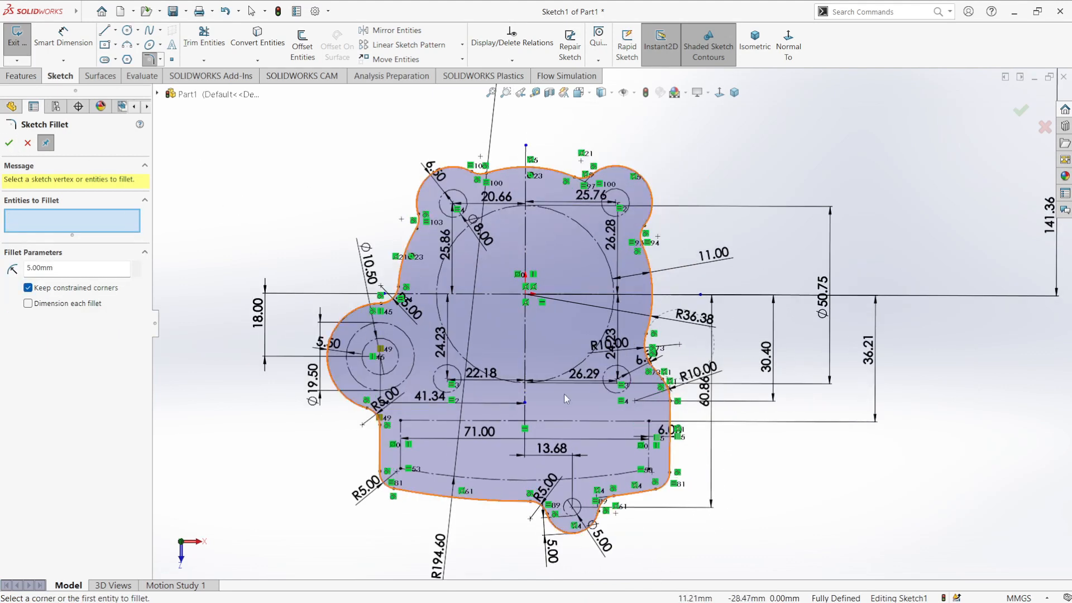
click(1020, 111)
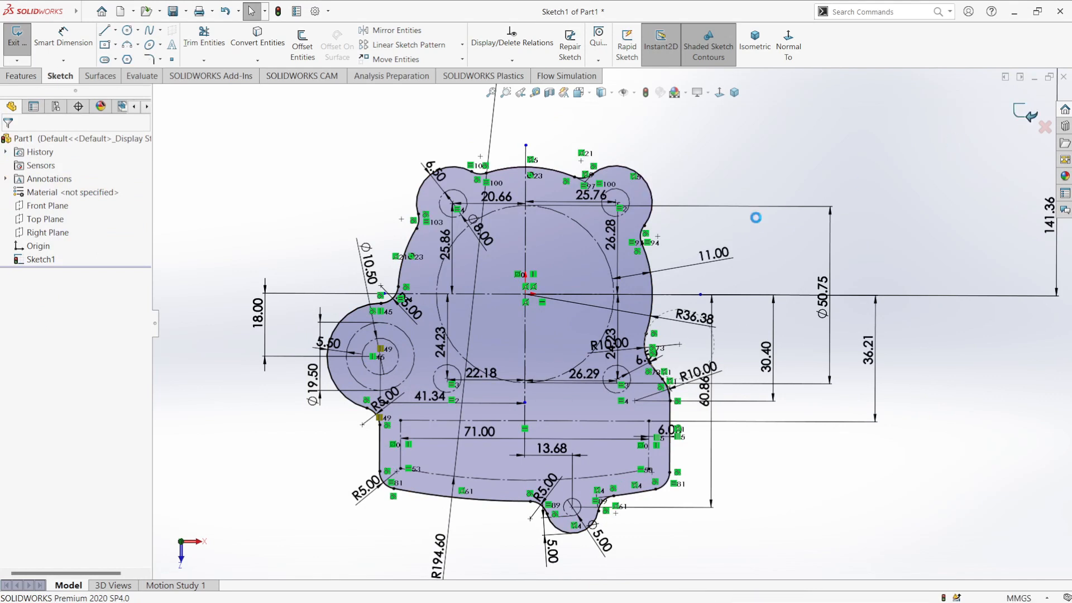
mouse_move(563, 429)
middle_down()
mouse_move(569, 235)
mouse_move(574, 383)
mouse_move(494, 410)
mouse_move(720, 363)
mouse_move(553, 409)
mouse_move(578, 333)
mouse_move(608, 358)
mouse_move(555, 402)
mouse_move(610, 359)
mouse_move(592, 310)
mouse_move(602, 316)
middle_up()
click(788, 43)
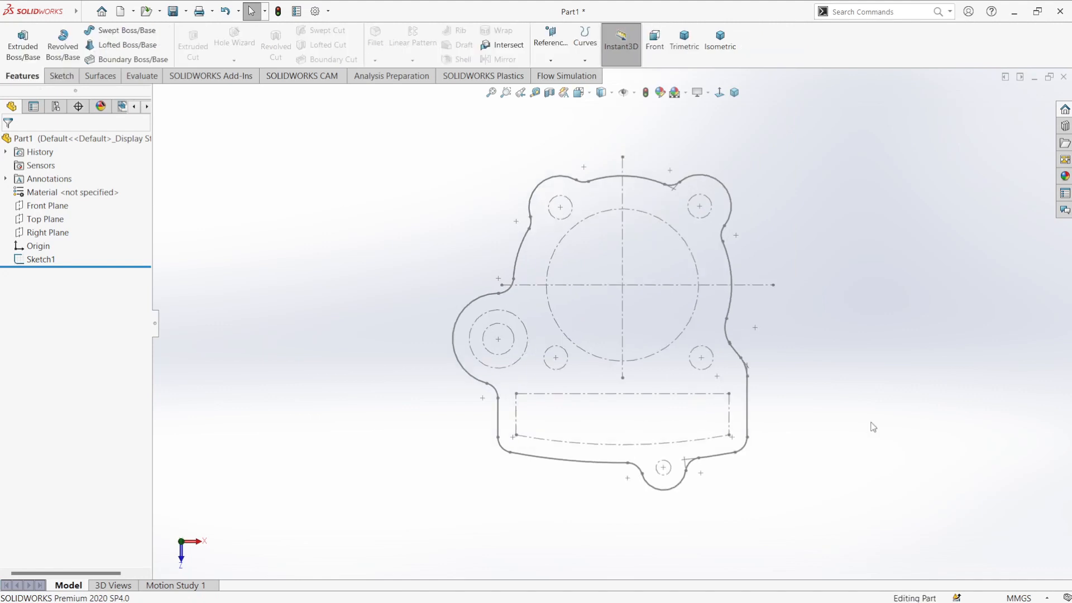
right_click(40, 259)
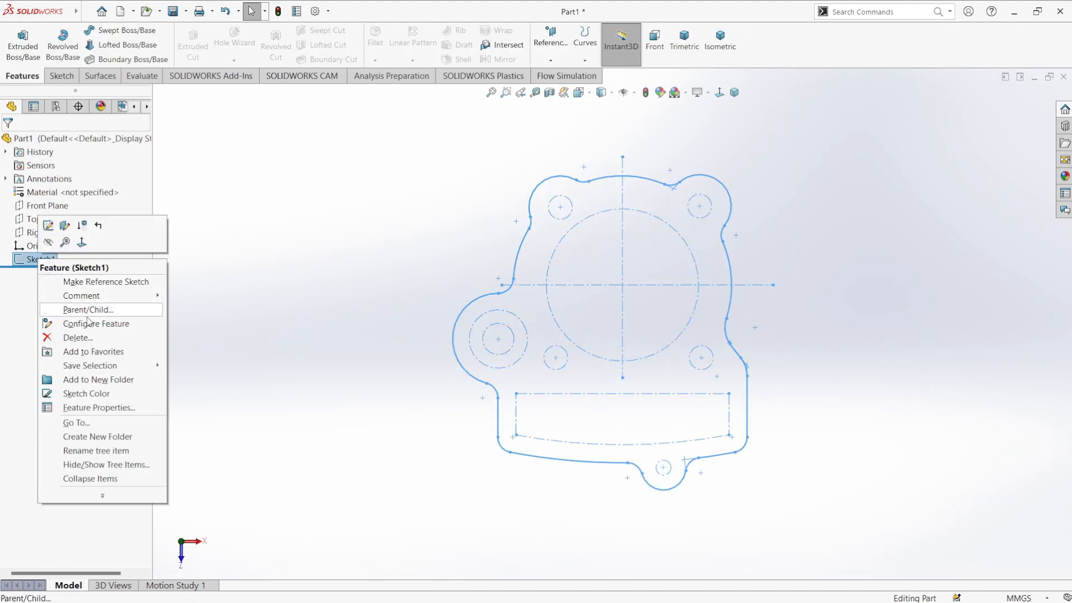
click(358, 301)
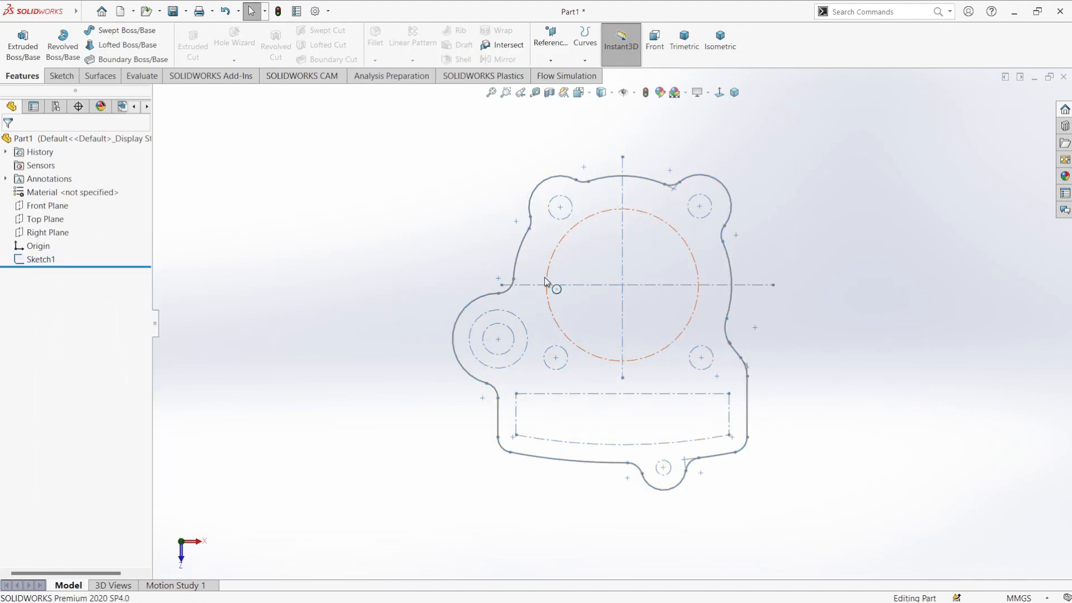
click(44, 260)
click(334, 200)
Step: Reopen Sketch1 for editing, try to select and copy all of it, and exit the sketch
click(31, 260)
click(37, 227)
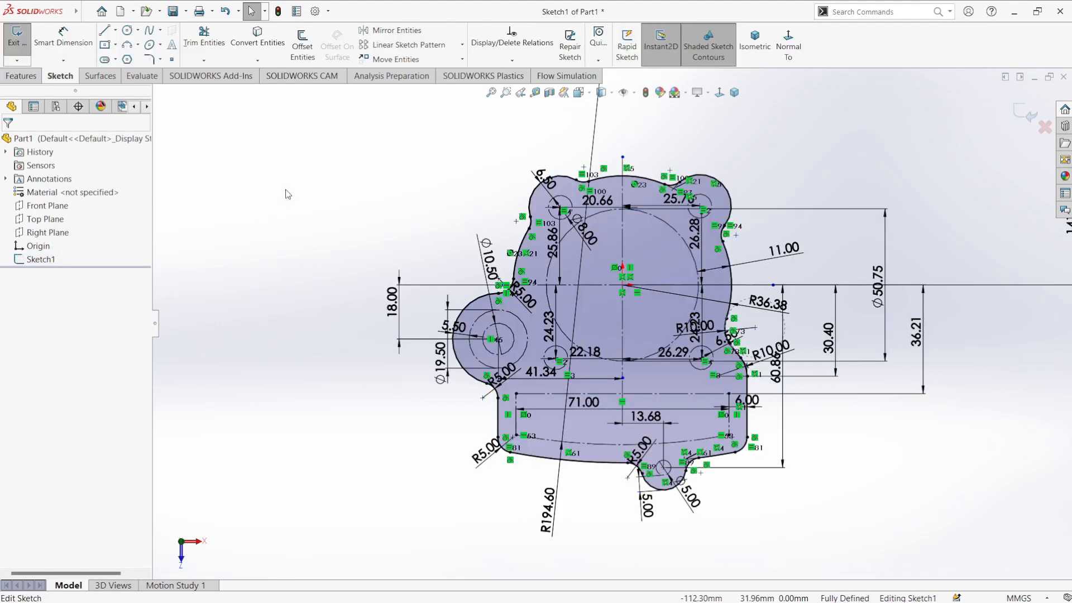
key(ctrl+a)
right_click(531, 198)
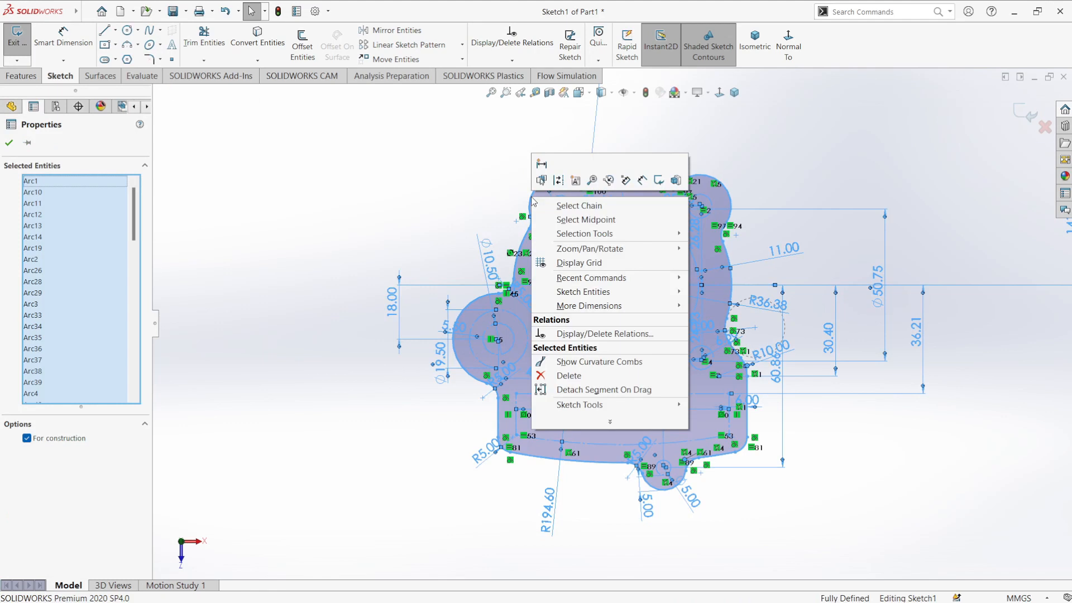
click(791, 154)
key(ctrl+a)
key(Escape)
click(40, 259)
key(ctrl+c)
click(640, 255)
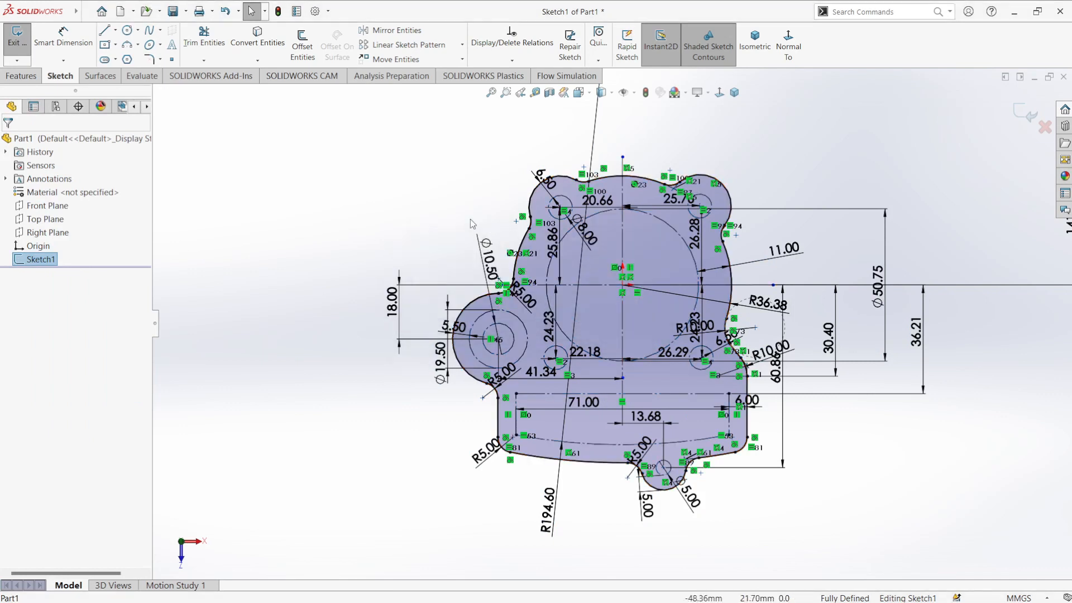
key(ctrl+a)
key(Escape)
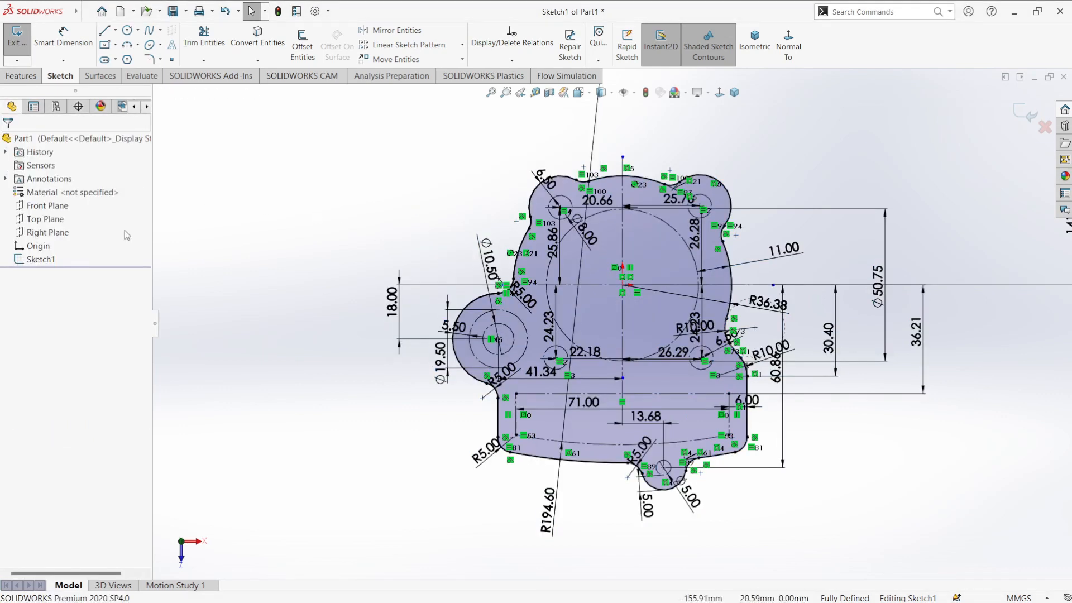
click(1025, 114)
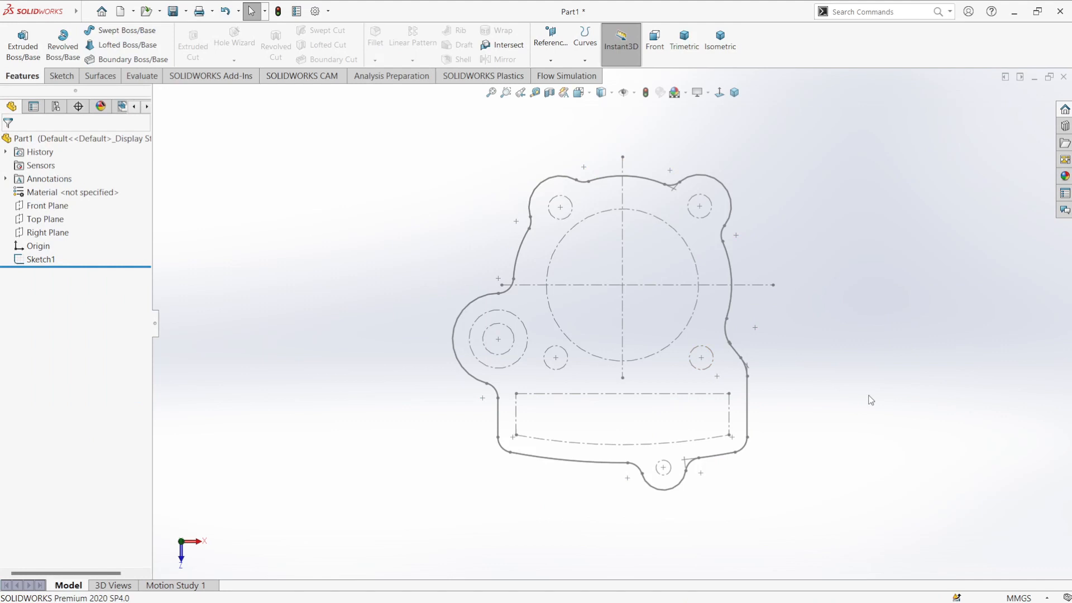
click(550, 59)
click(564, 91)
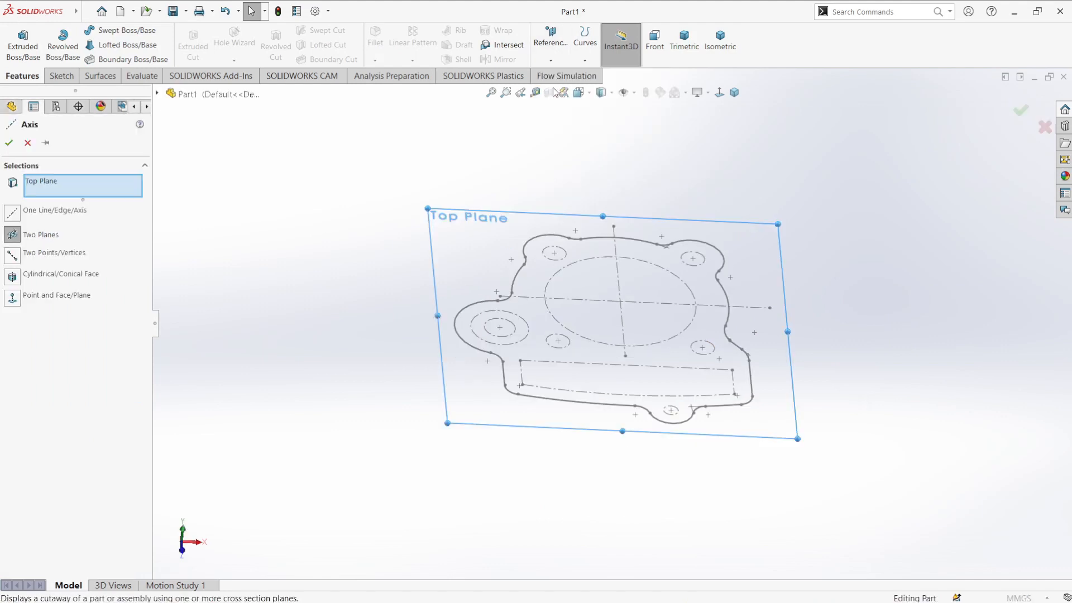
key(Escape)
Step: Create a reference plane parallel to the Top Plane, offset 69 mm above it
click(539, 34)
click(558, 76)
text(69)
key(Return)
middle_drag(1004, 365, 561, 309)
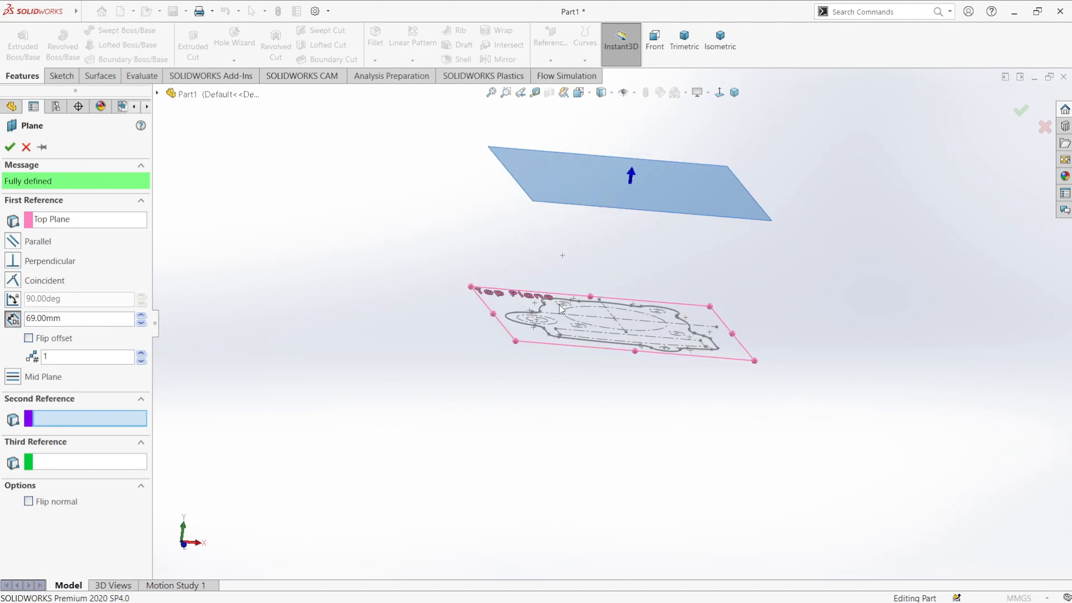
click(10, 147)
Step: Sketch on Plane1, converting Sketch1's four corner hole circles, the left lug's inner circle, the large central circle and both centerlines
middle_drag(311, 238, 731, 175)
click(769, 155)
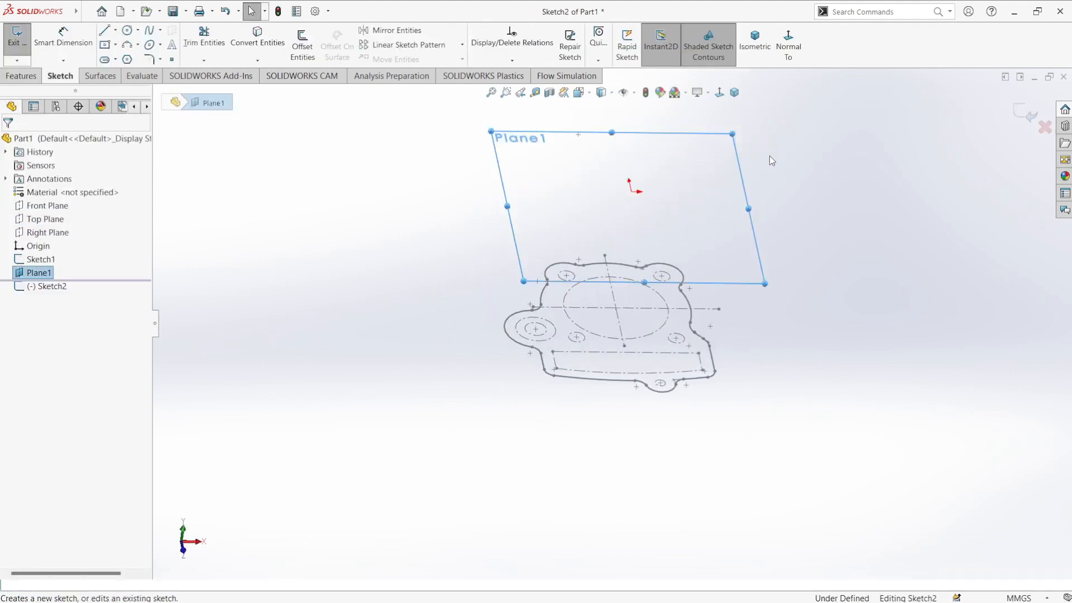
click(787, 44)
click(543, 219)
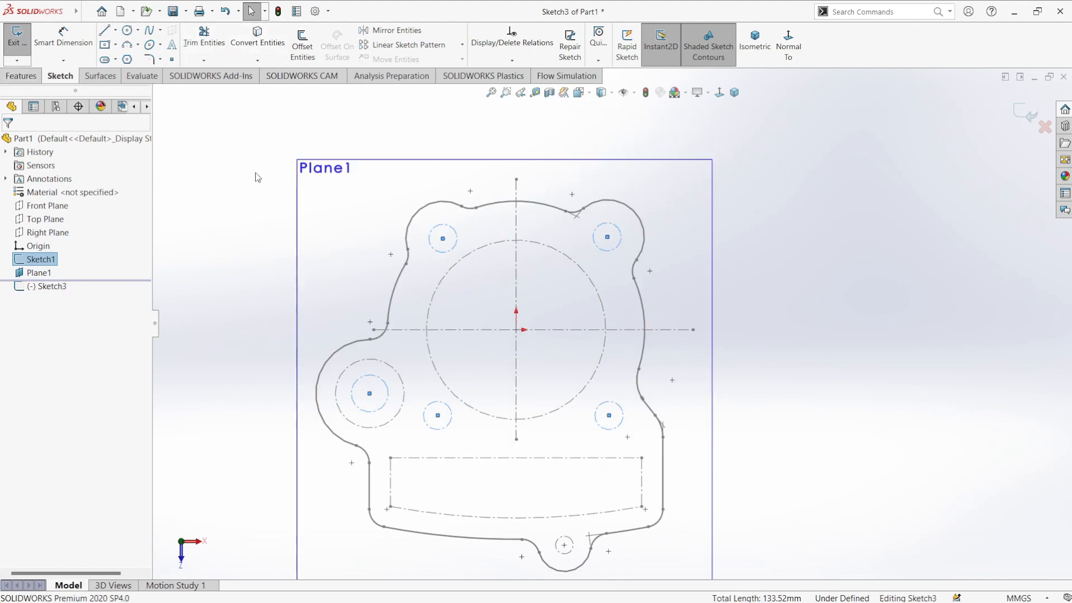
click(478, 330)
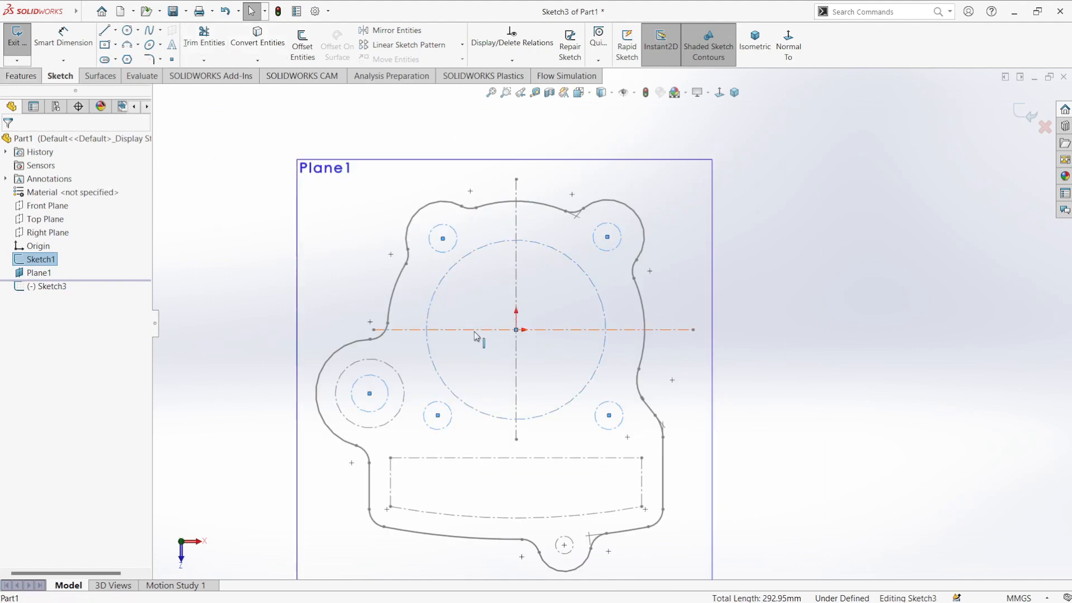
ctrl+click(515, 267)
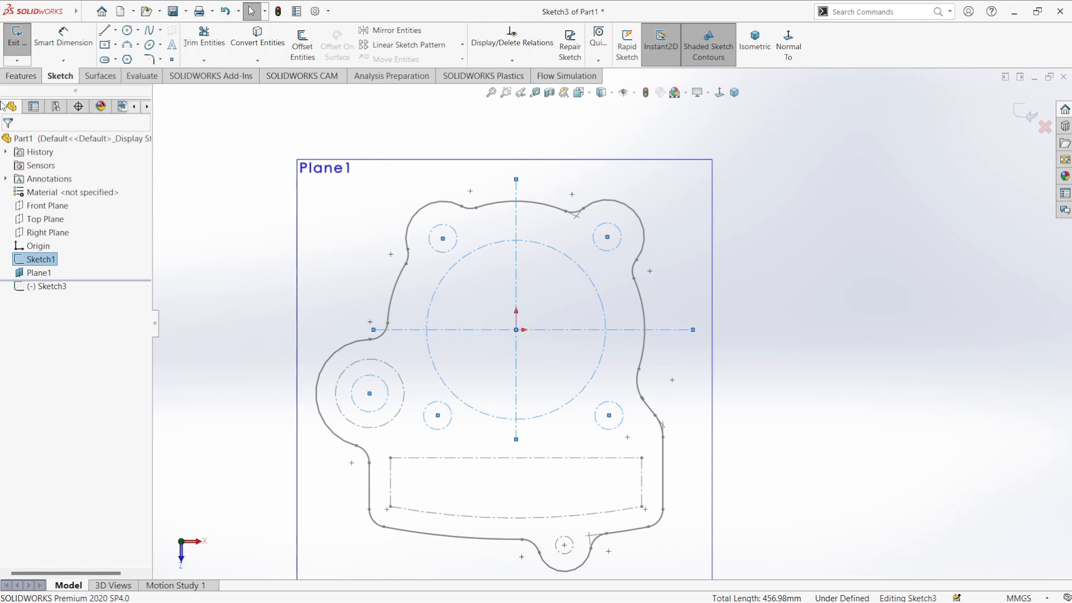
click(211, 179)
Step: Hide Sketch1 and Plane1 so that only the converted sketch geometry is displayed
click(40, 259)
click(56, 244)
click(419, 166)
click(39, 273)
click(56, 257)
Step: Change all the converted circles and lines to construction geometry
scroll(617, 322, up, 2)
drag(720, 505, 394, 204)
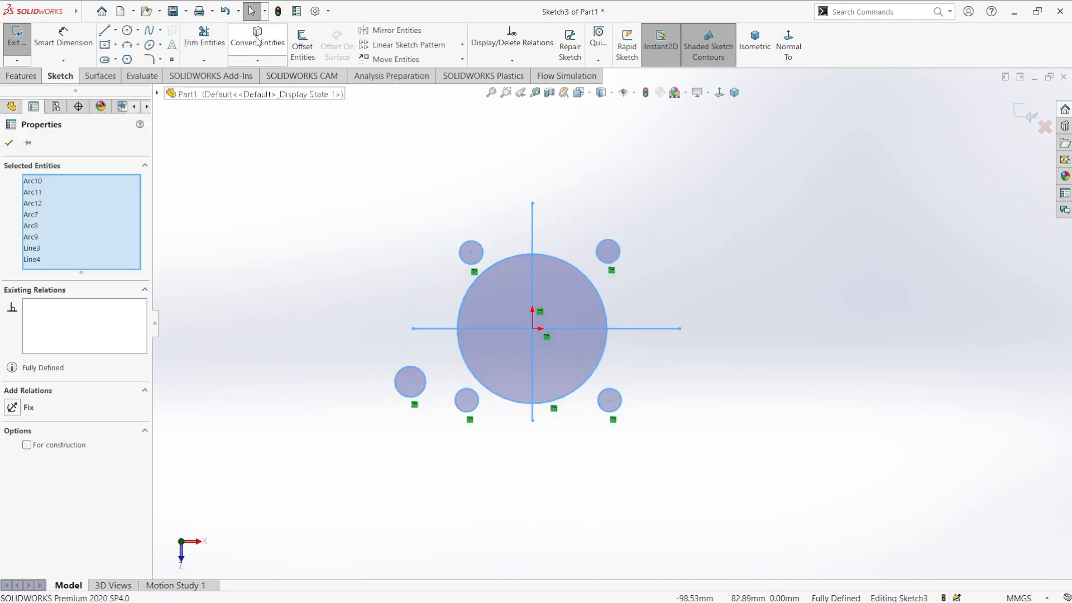
click(53, 445)
click(220, 370)
scroll(472, 227, up, 1)
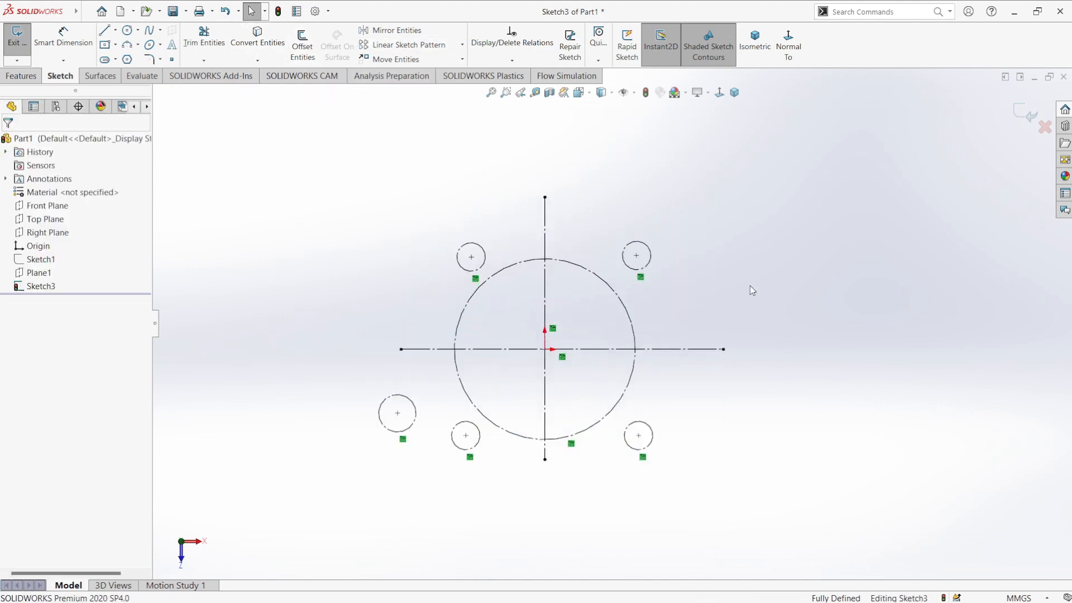
Step: Offset the lower left construction circle of the large lug outward by 7.6 mm
click(302, 44)
click(382, 402)
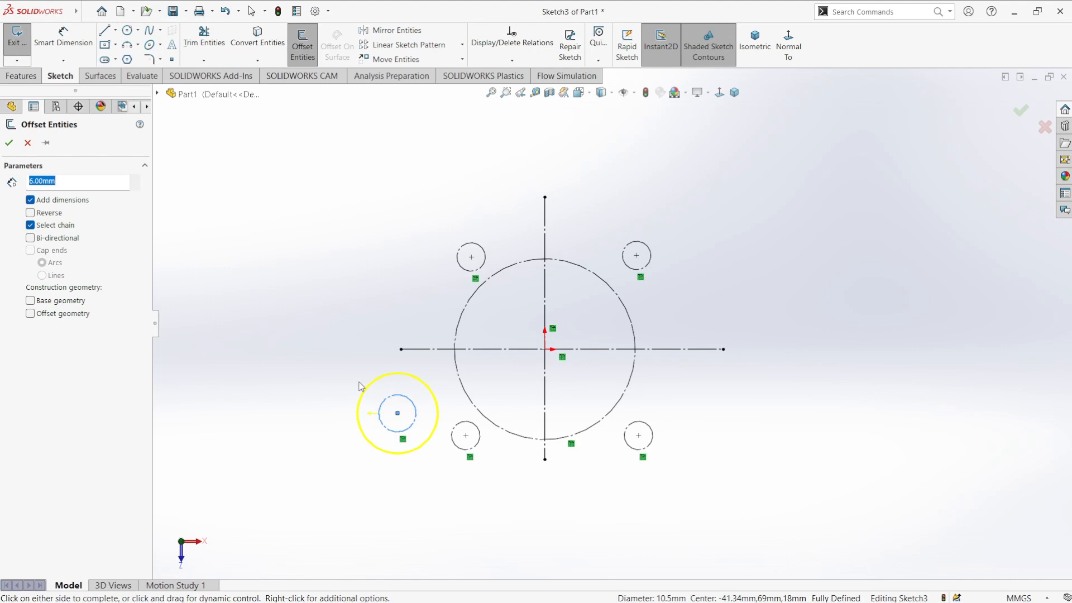
text(7.6)
key(Return)
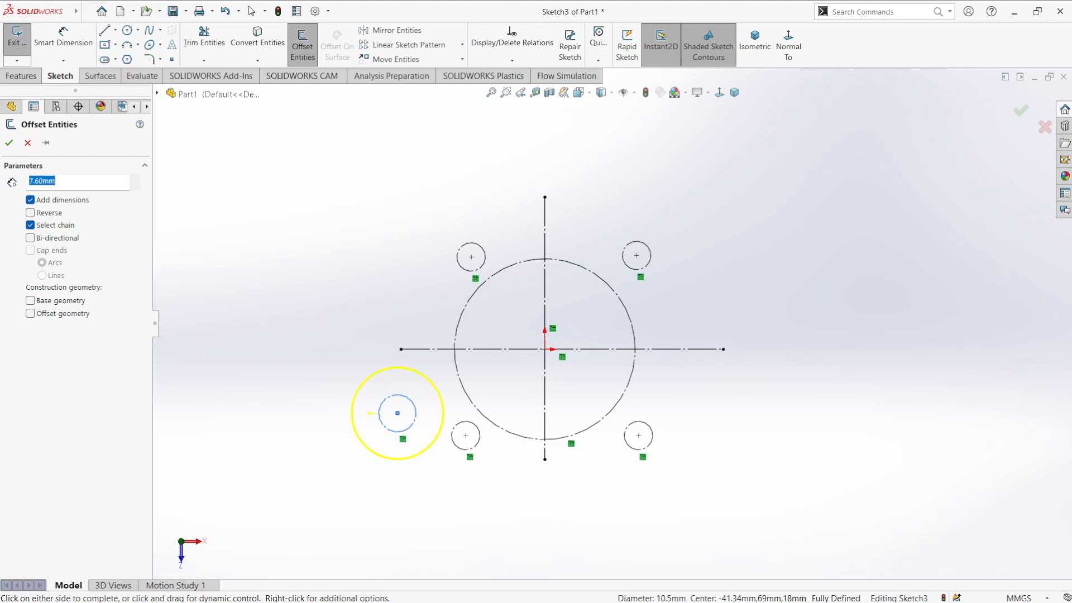
click(391, 459)
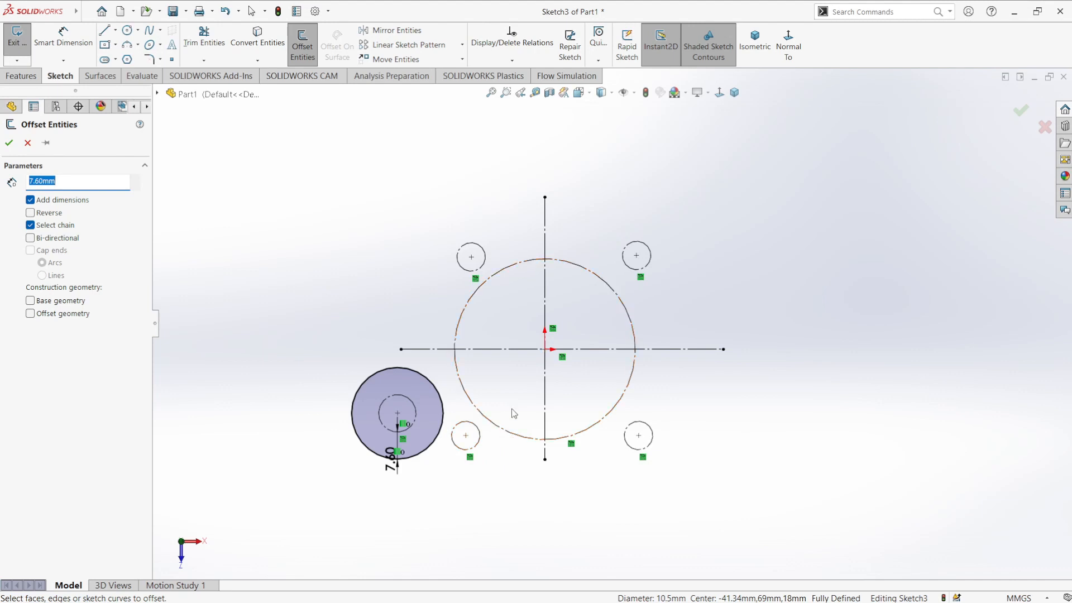
Step: Offset the lower right and upper right hole circles outward by 4 mm each
click(653, 430)
text(4)
key(Return)
click(8, 141)
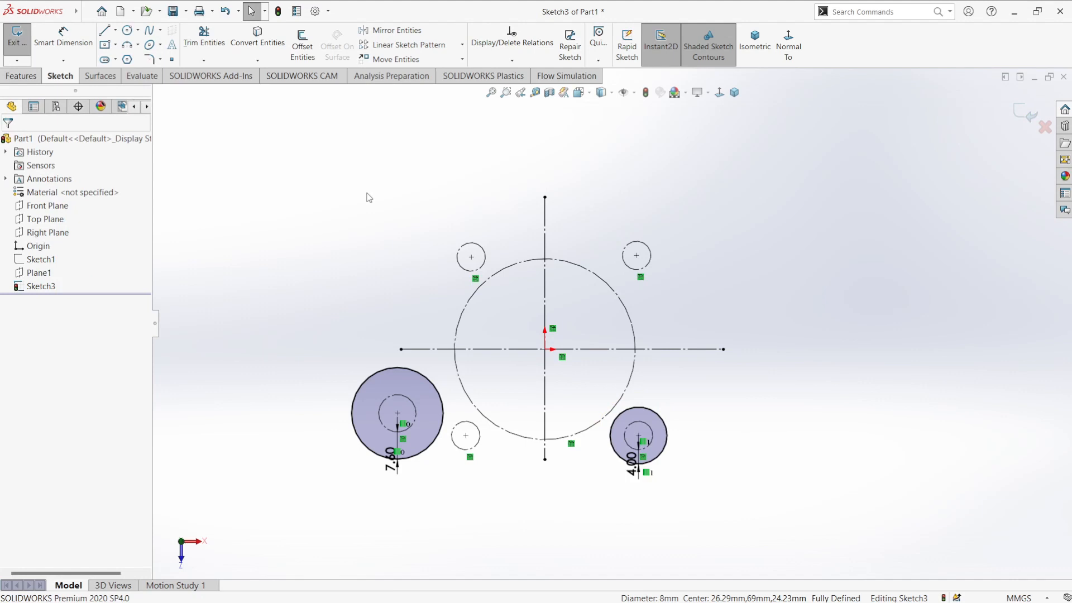
click(302, 45)
click(635, 244)
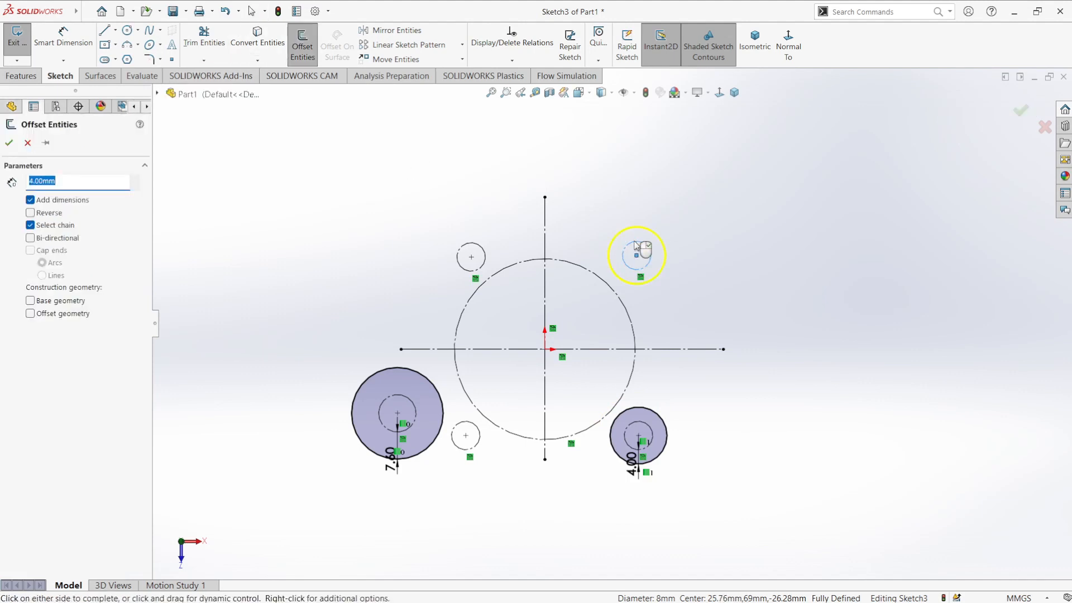
key(Return)
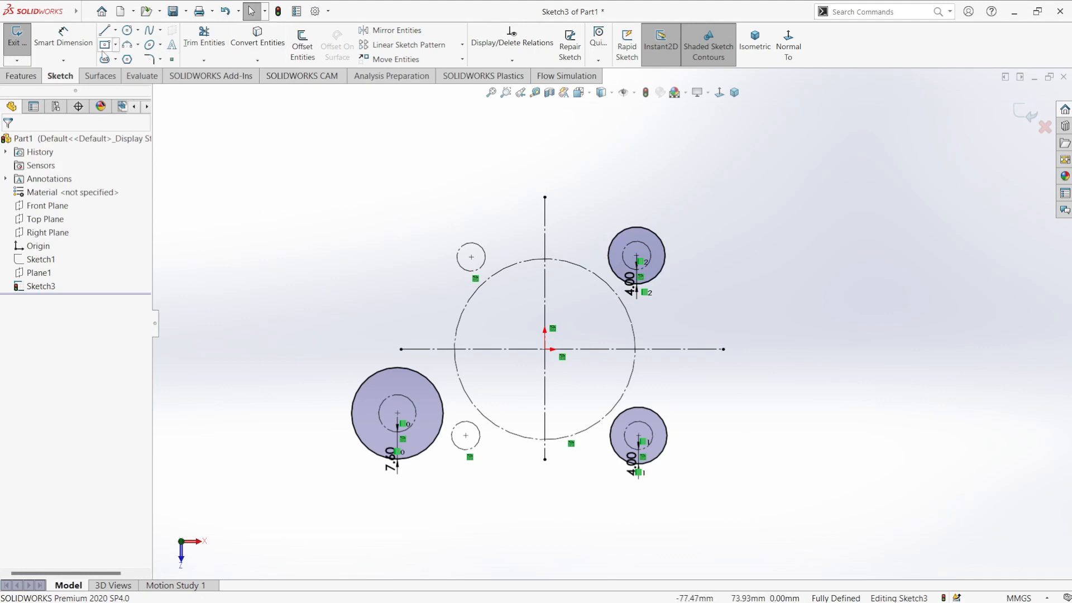
Step: Draw a circle just outside the upper left hole circle and dimension its diameter as 9 mm
click(127, 30)
click(435, 239)
click(448, 241)
click(65, 41)
click(440, 229)
click(441, 190)
drag(425, 213, 290, 219)
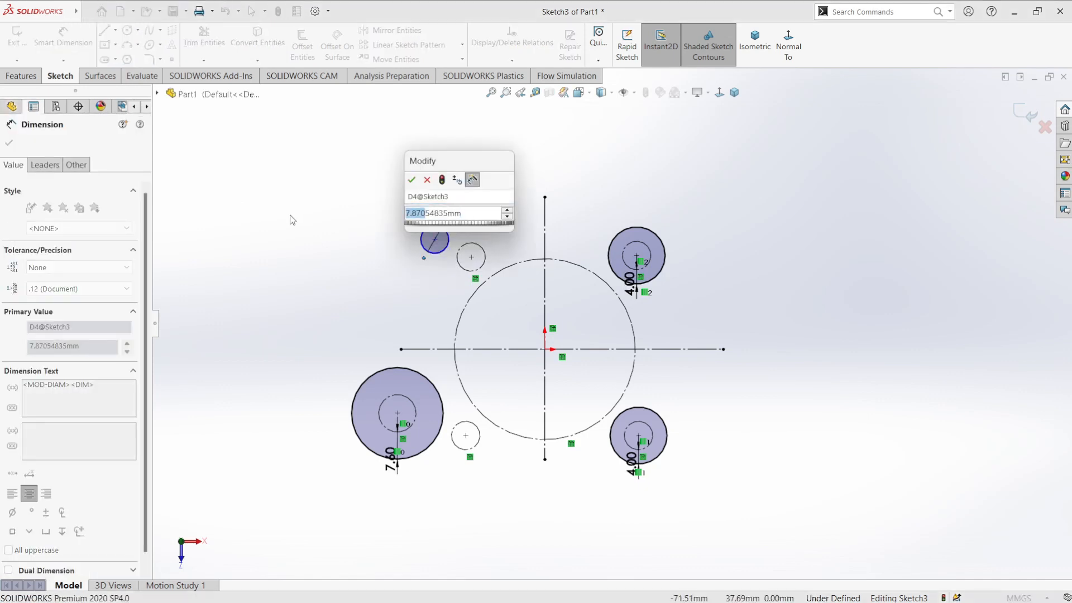
key(ctrl+a)
text(9)
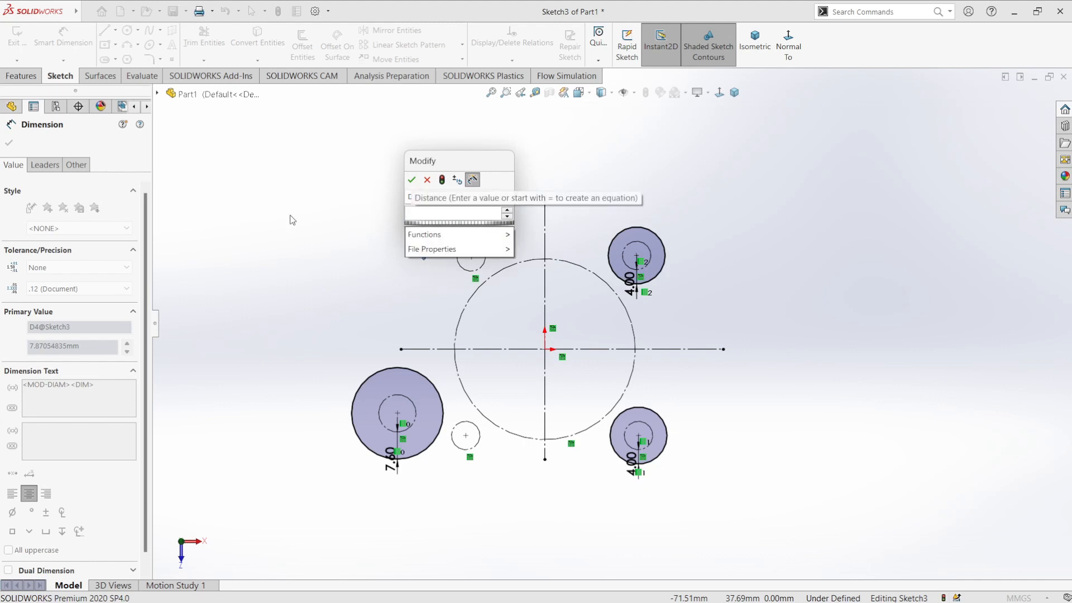
key(Return)
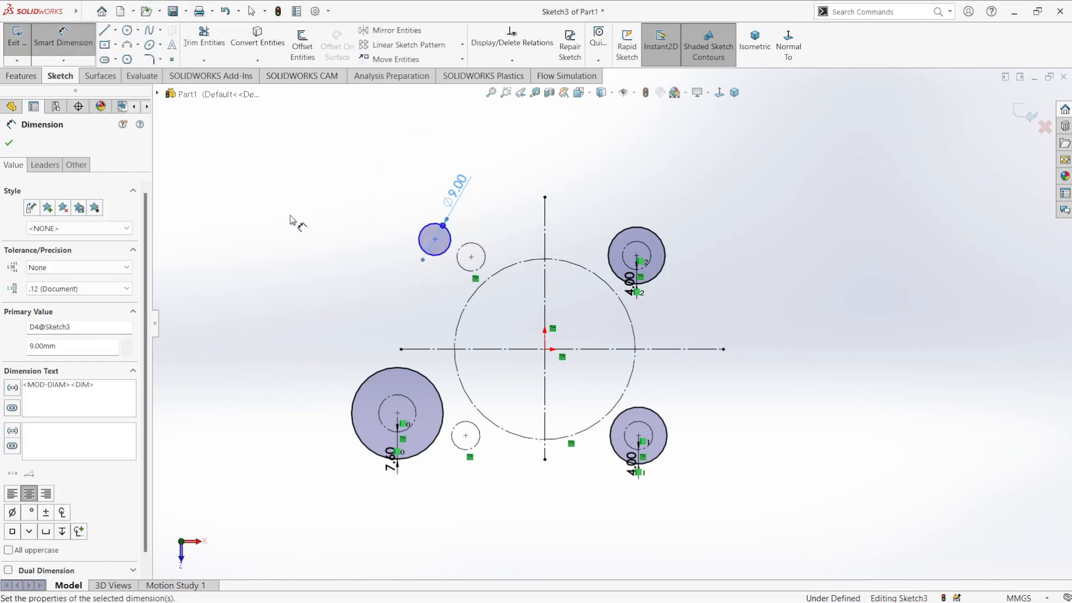
Step: Dimension the horizontal distance from the vertical centerline to the 9 mm circle's center as 31.11 mm
click(544, 223)
click(434, 239)
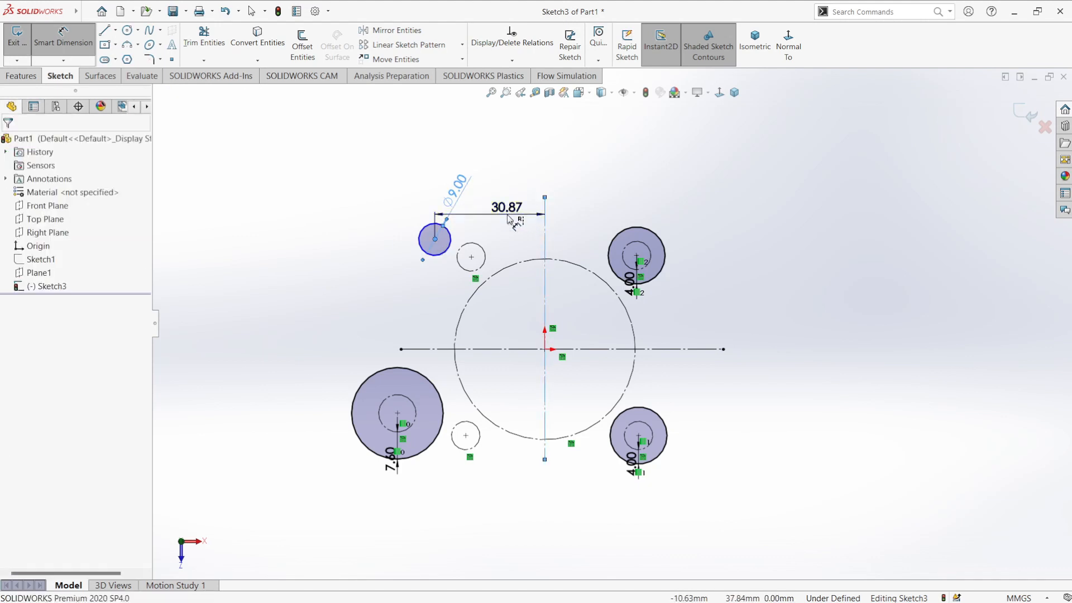
click(505, 216)
text(31.11)
key(Return)
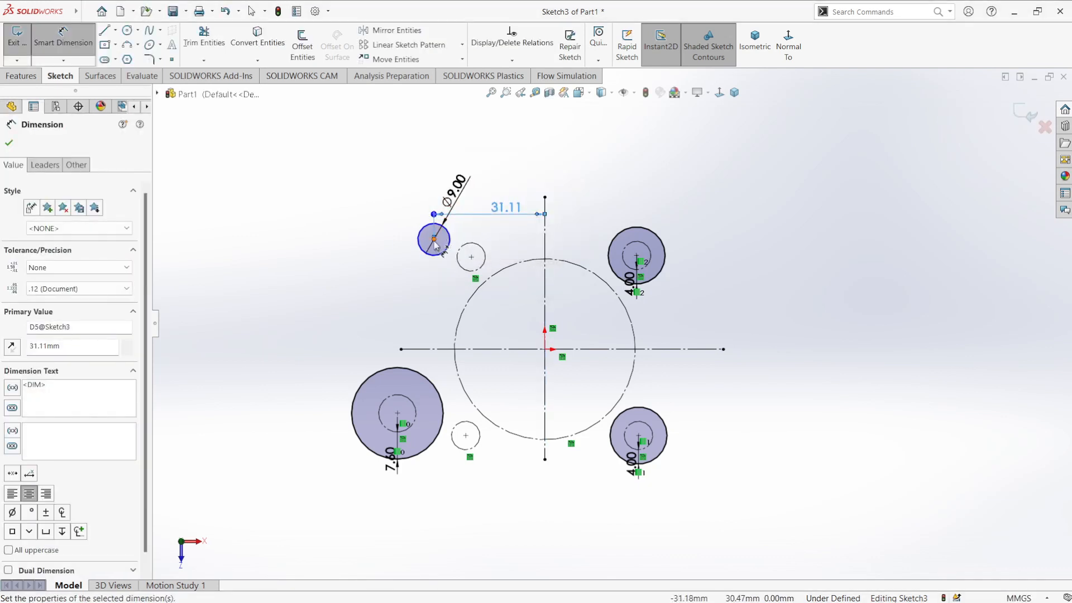
Step: Dimension the vertical distance from the horizontal centerline to the 9 mm circle's center as 30.27 mm
click(434, 239)
click(408, 349)
click(338, 286)
text(30.27)
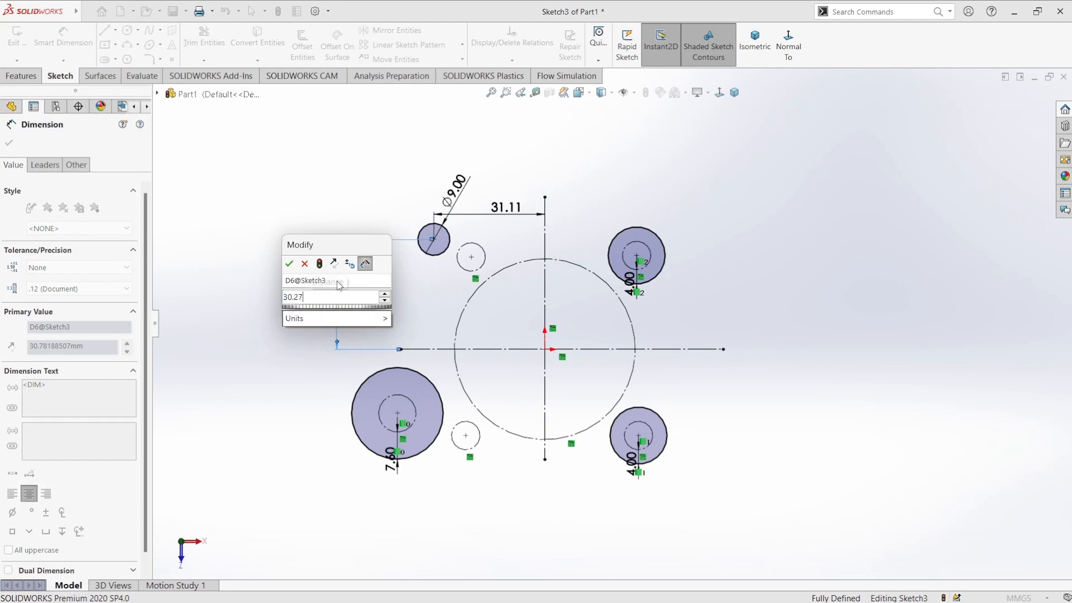
key(Return)
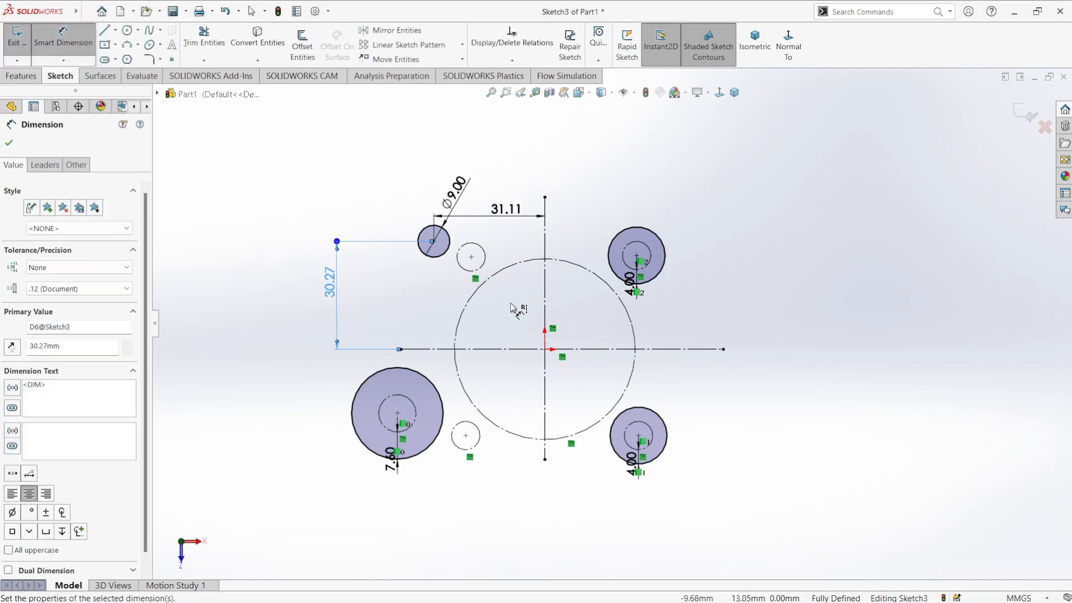
Step: Make the 9 mm circle construction geometry and reposition its vertical distance and diameter dimensions closer to it
click(424, 239)
key(Escape)
drag(330, 282, 425, 290)
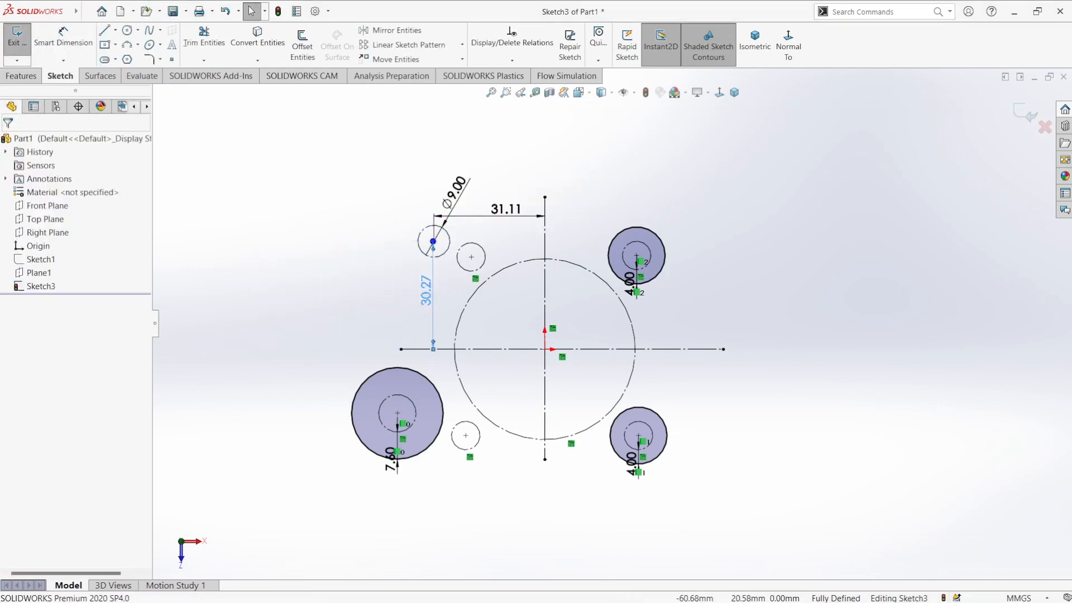
drag(456, 189, 441, 177)
click(500, 183)
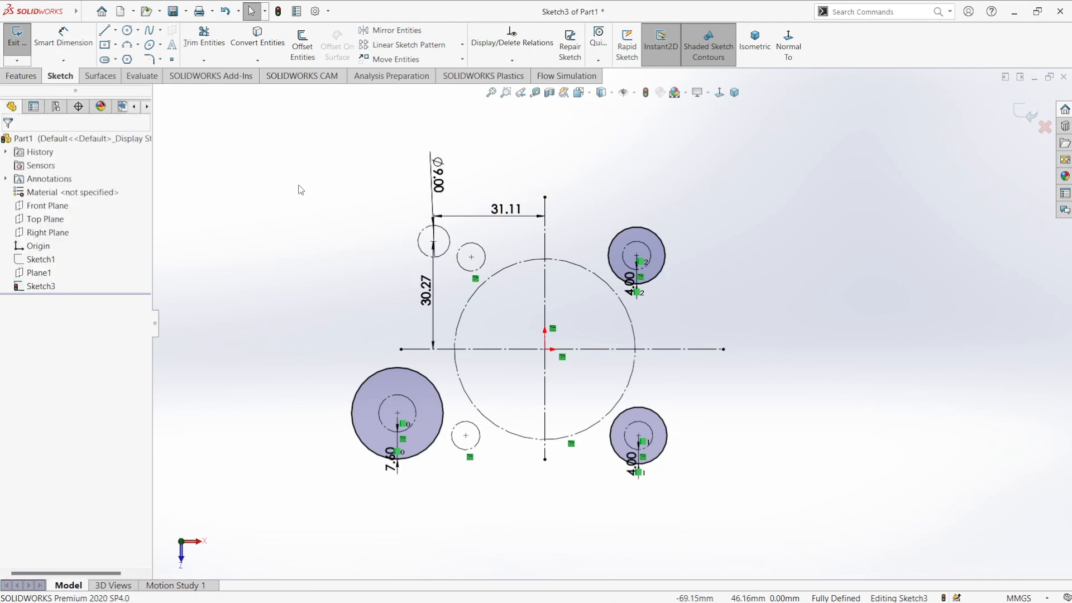
Step: Offset the 9 mm construction circle outward by 7 mm and move the overlapping offset dimension clear of the circles
click(302, 42)
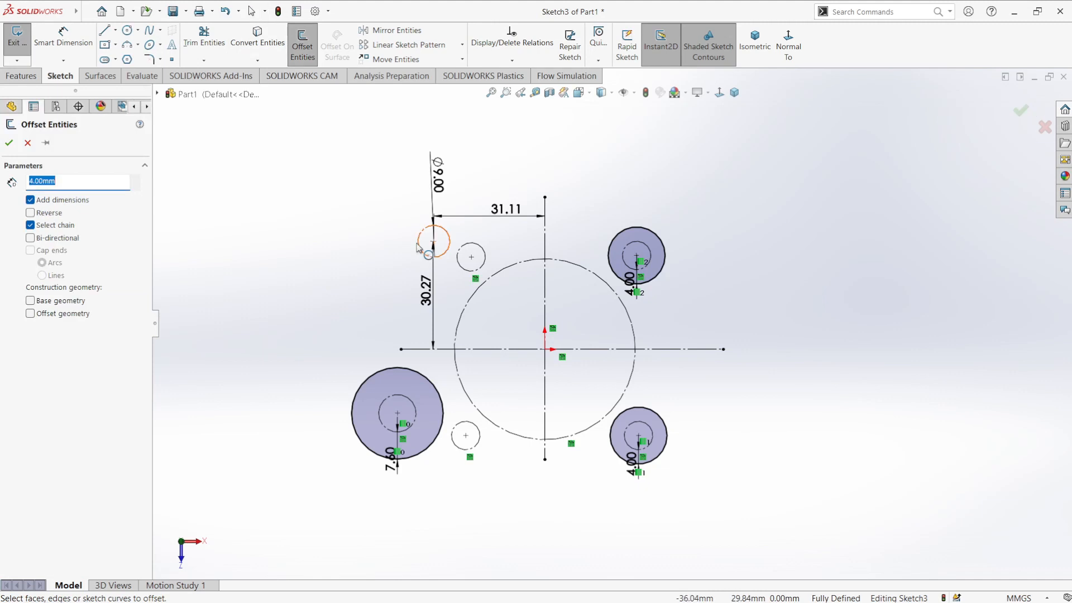
text(7)
key(Return)
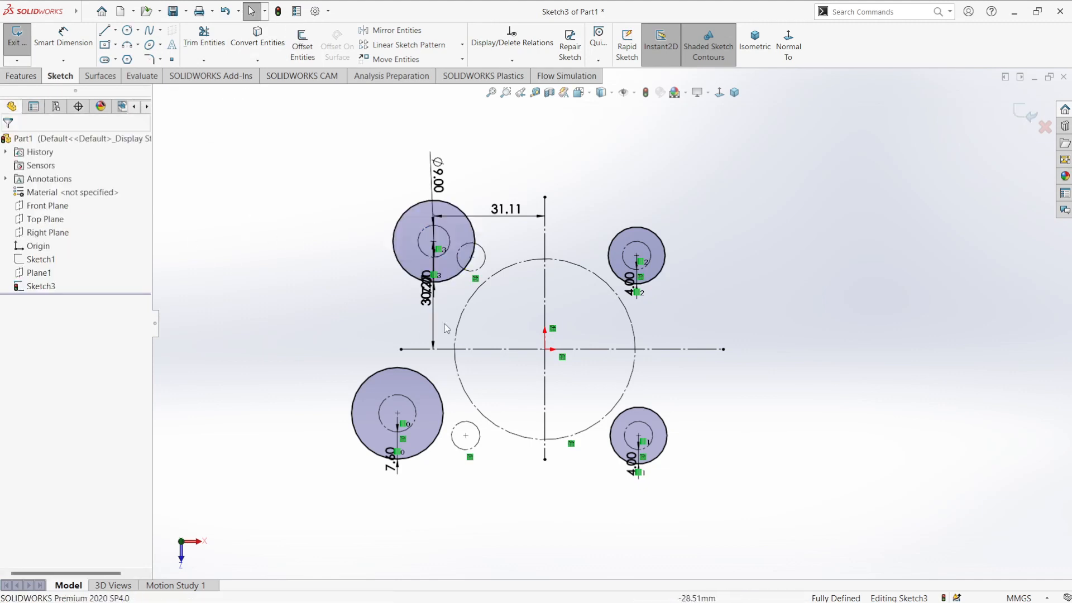
scroll(444, 323, down, 2)
drag(435, 297, 350, 238)
click(493, 313)
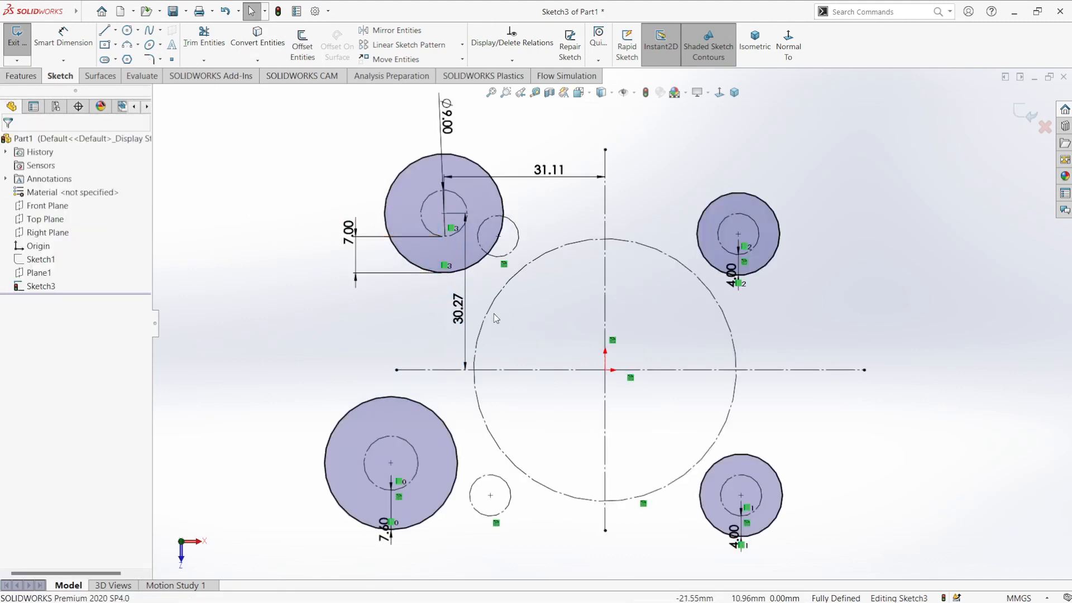
key(f)
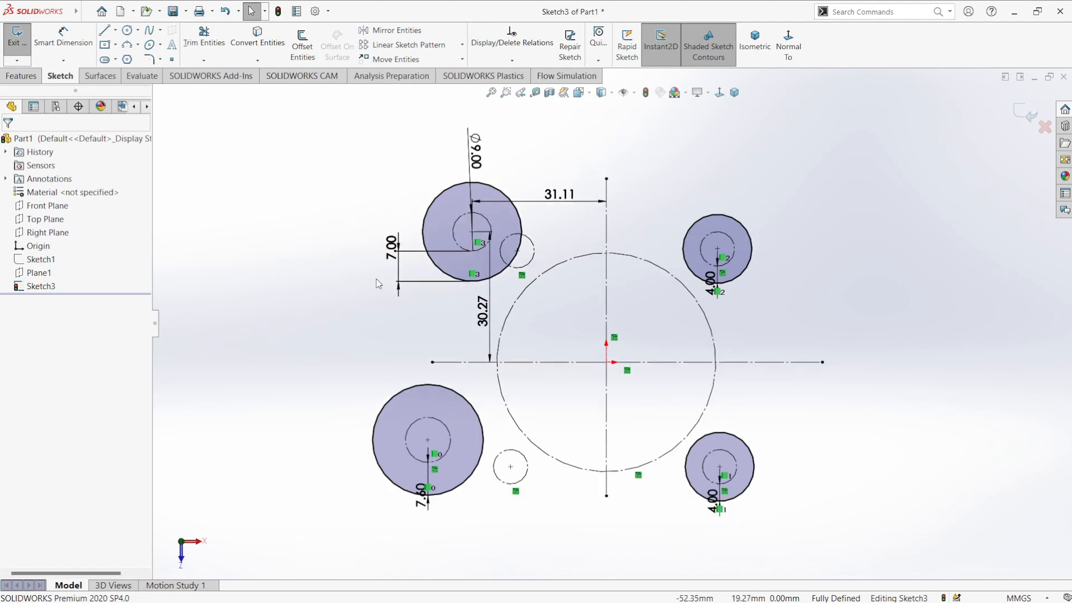
Step: Draw a three-point arc of about 187 mm radius joining the outer sides of the upper right and lower right lug circles
click(127, 51)
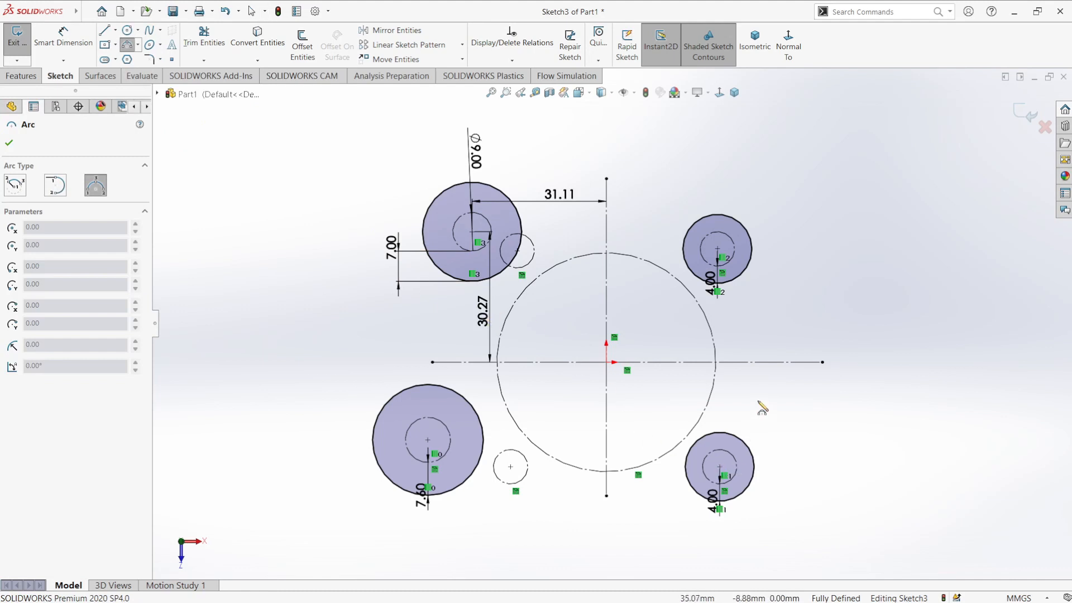
click(752, 249)
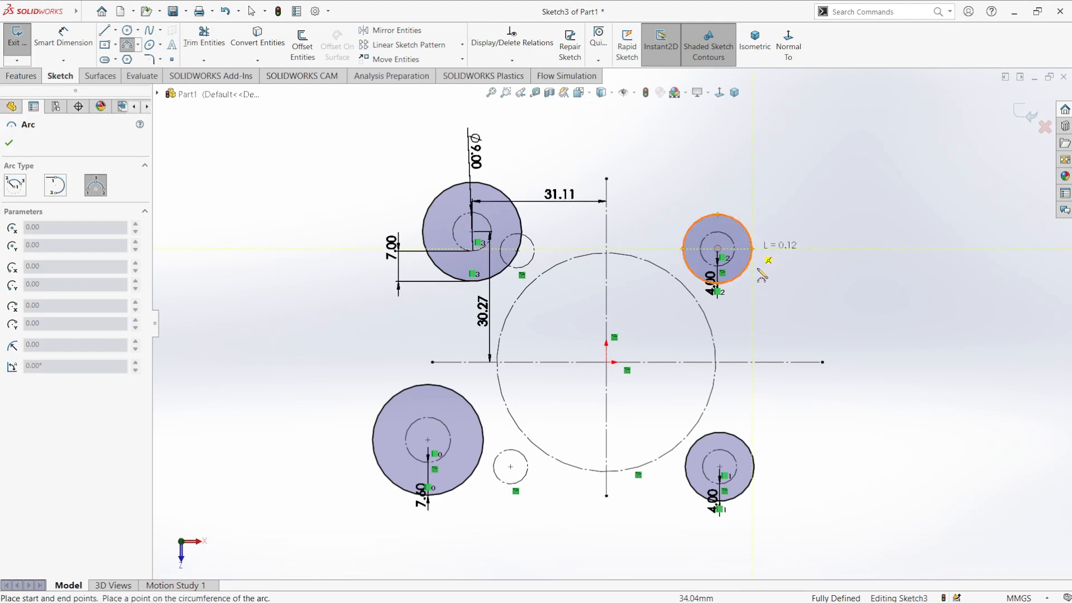
click(754, 473)
click(761, 362)
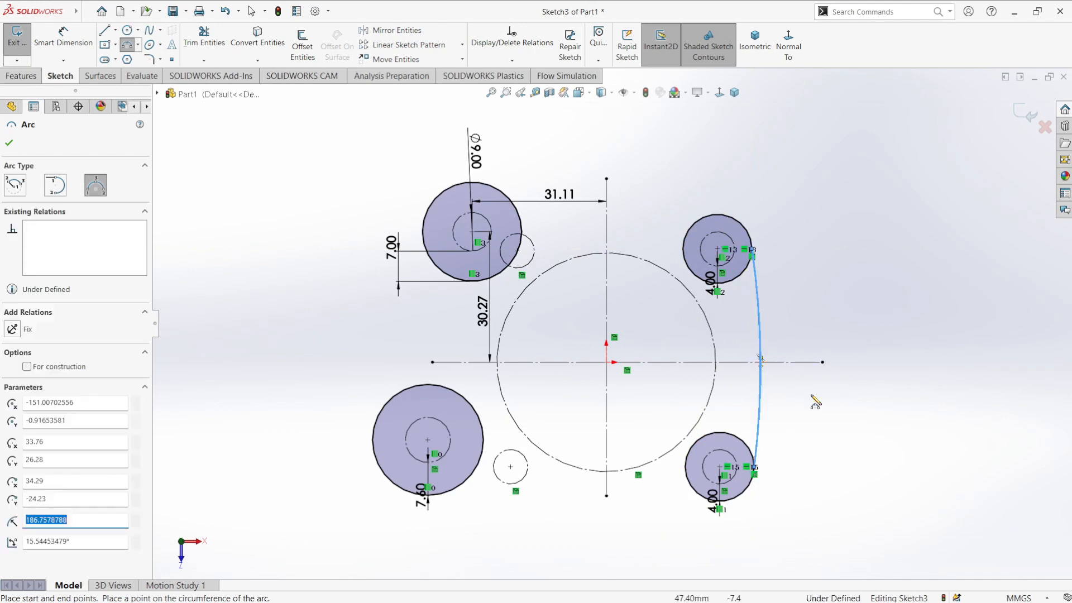
key(Escape)
key(d)
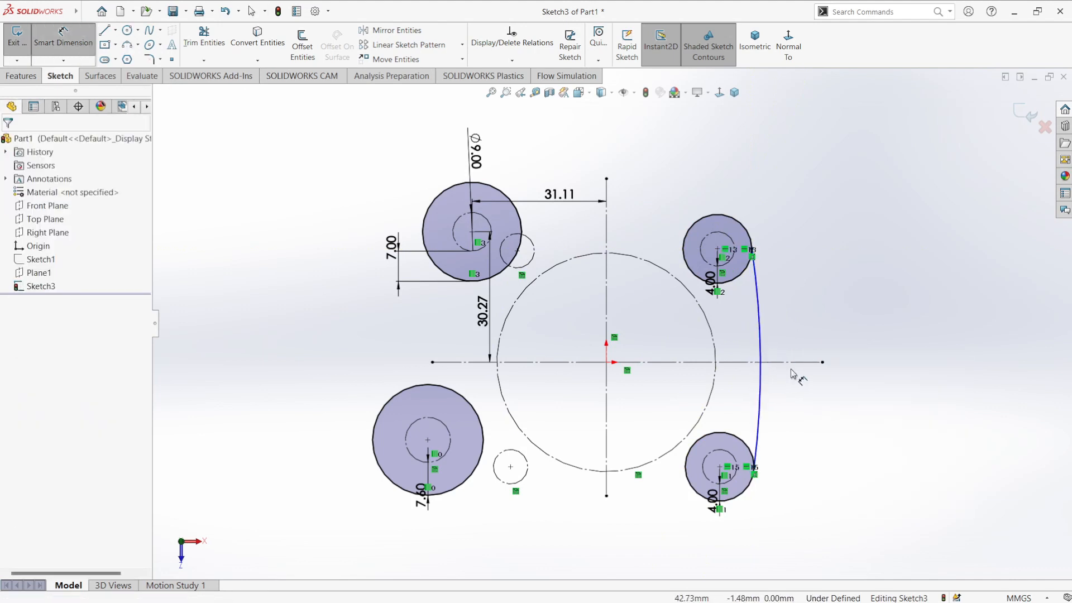
key(Escape)
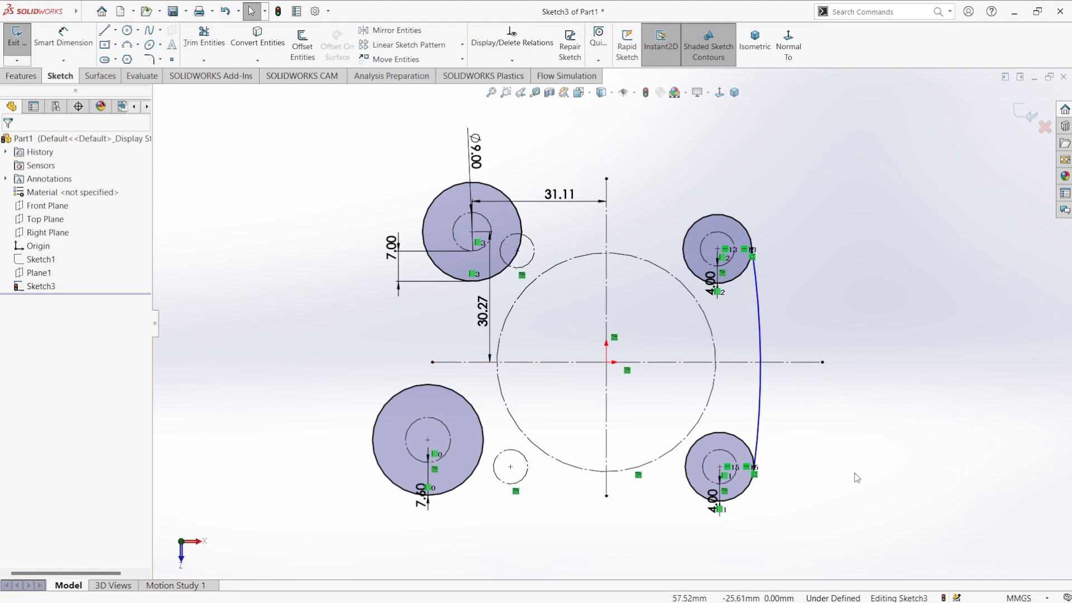
click(302, 45)
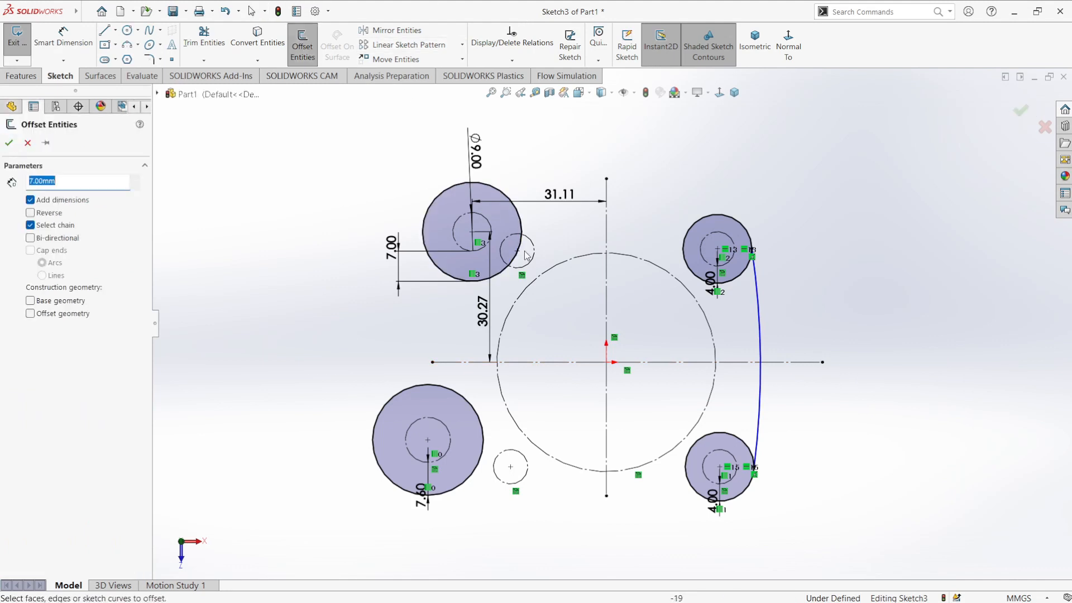
click(524, 298)
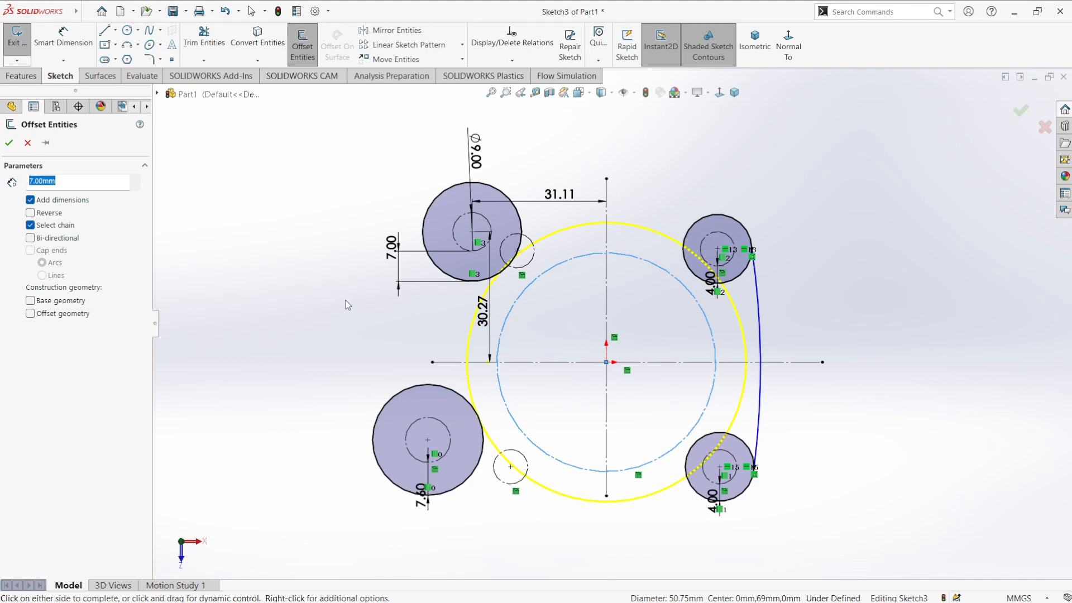
click(29, 142)
Step: Draw a circle centred on the origin and dimension its diameter as 54.31 mm
right_drag(253, 142, 312, 256)
click(606, 362)
click(747, 400)
key(d)
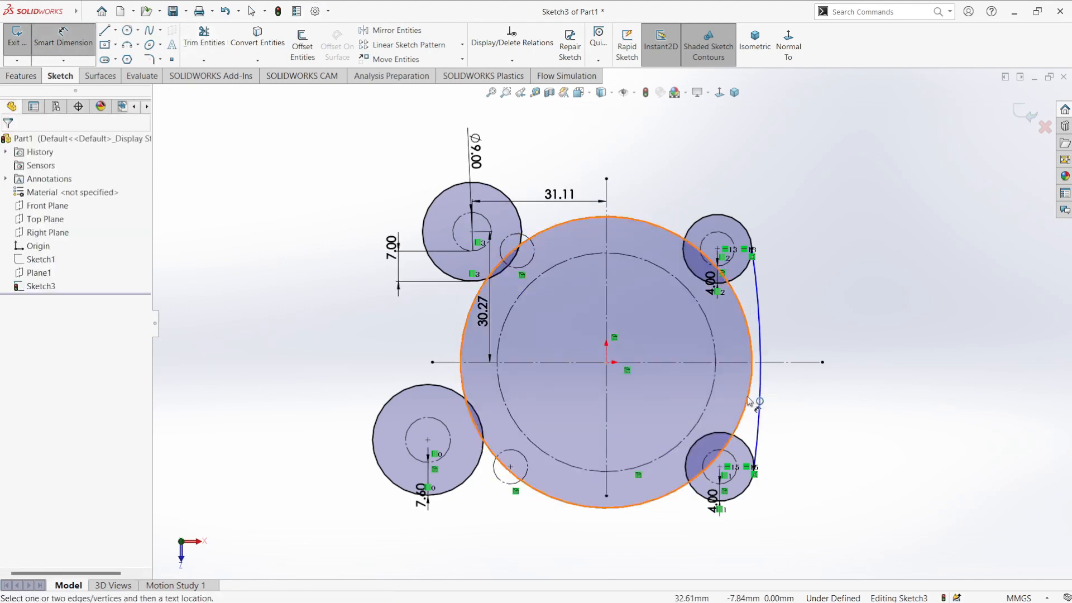
click(751, 400)
click(867, 407)
text(54.31)
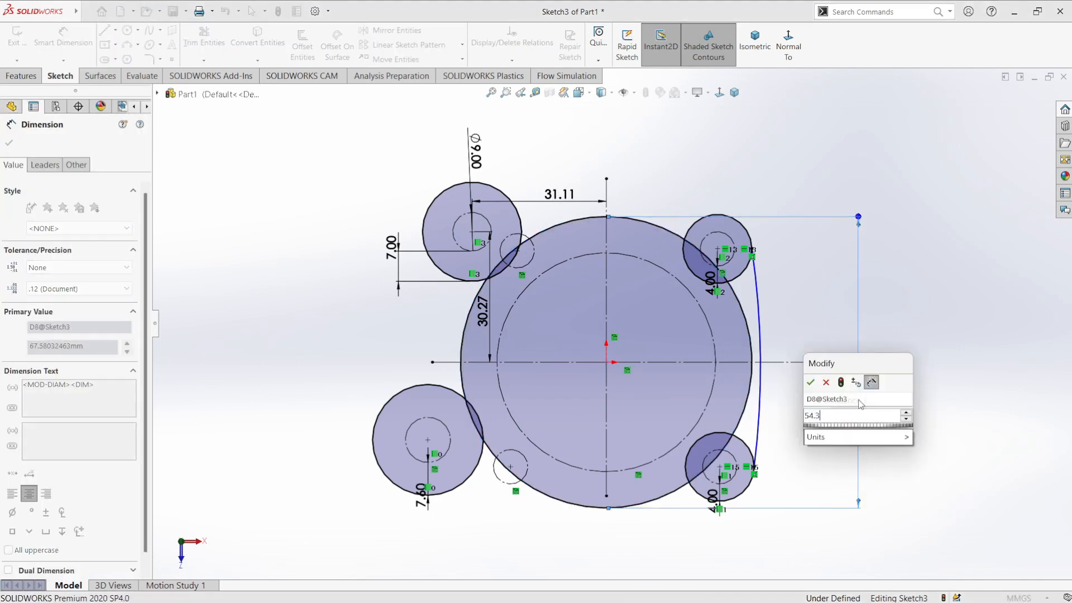
key(Return)
key(Escape)
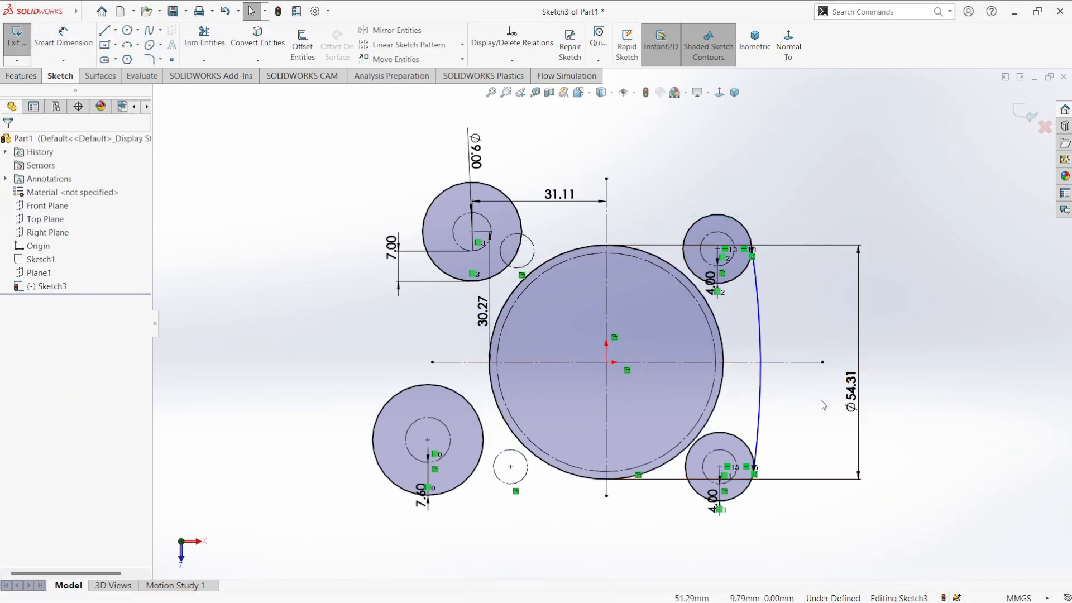
Step: Delete the single arc joining the upper right and lower right lug circles
mouse_move(759, 328)
mouse_down()
mouse_move(732, 333)
mouse_move(780, 340)
mouse_move(762, 353)
mouse_move(759, 344)
mouse_up()
click(898, 346)
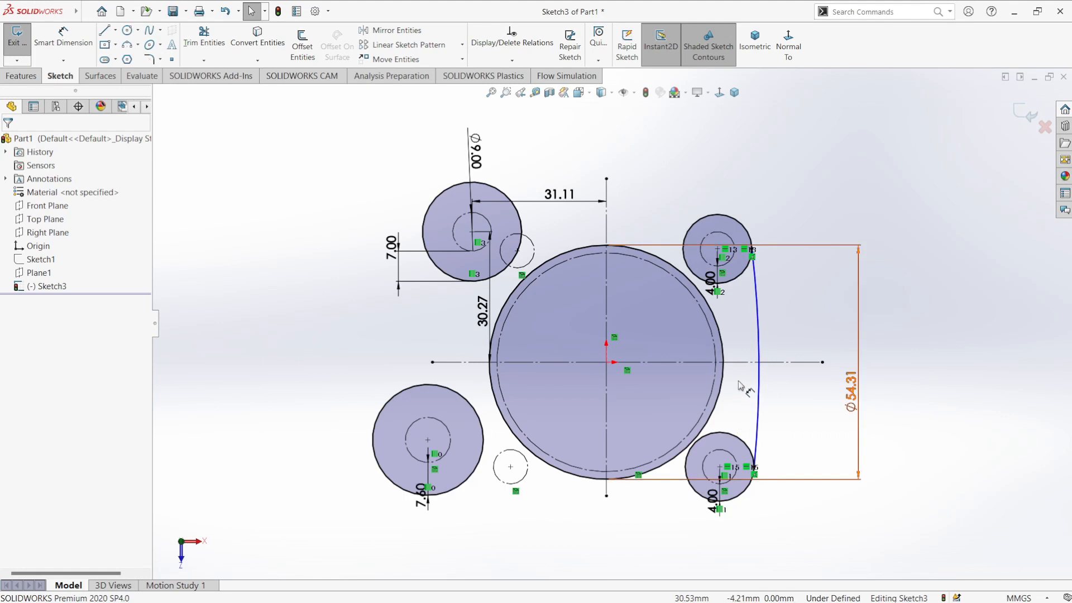
click(758, 388)
key(Delete)
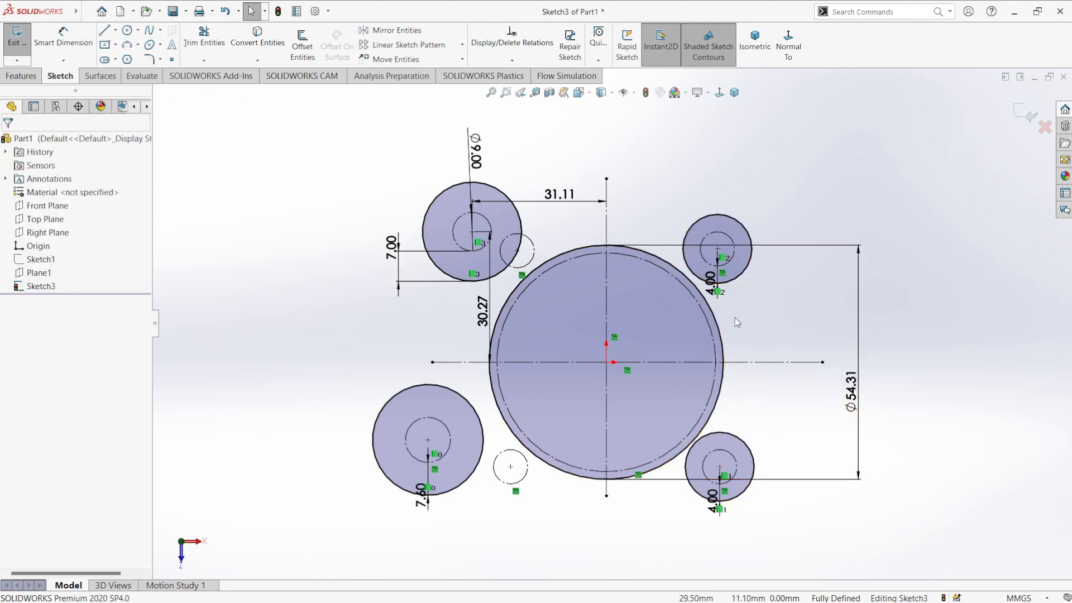
Step: Draw a short three-point arc running down from the outer side of the upper right lug circle, tangent to that circle
click(127, 45)
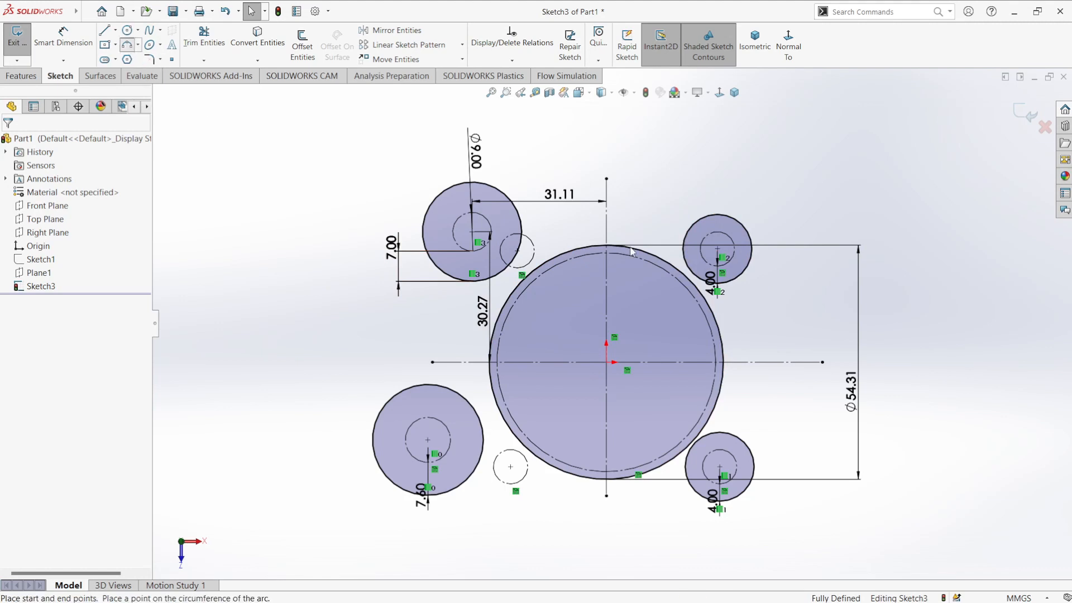
click(752, 250)
click(737, 317)
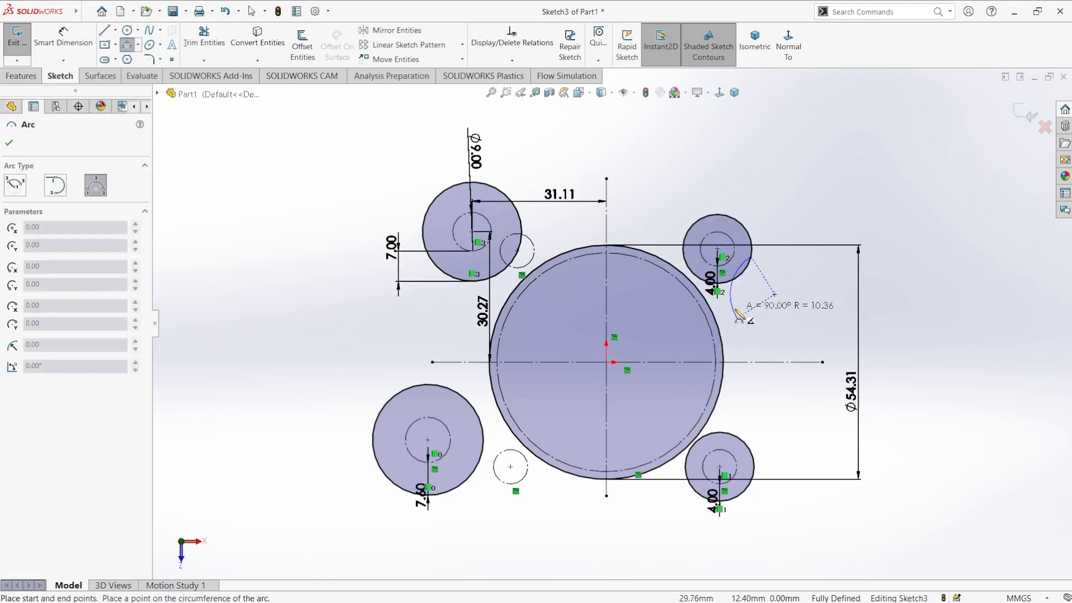
click(739, 294)
right_click(756, 338)
click(780, 349)
scroll(781, 349, down, 2)
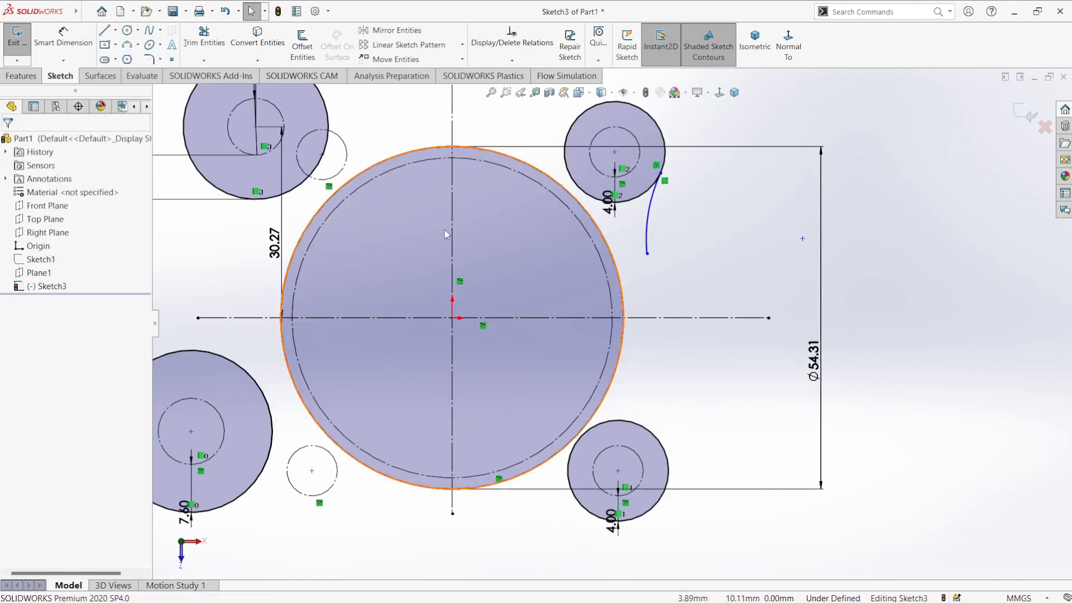
Step: Draw a short three-point arc running up from the lower right lug circle and make it tangent to that circle
click(127, 45)
click(665, 453)
click(653, 359)
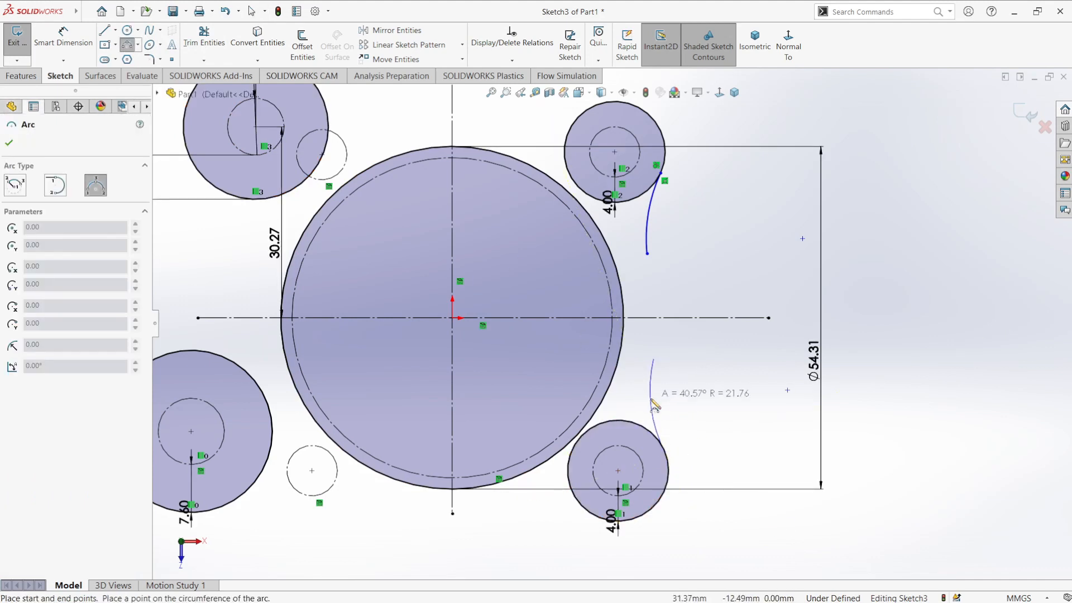
click(657, 414)
key(Escape)
click(654, 411)
ctrl+click(653, 434)
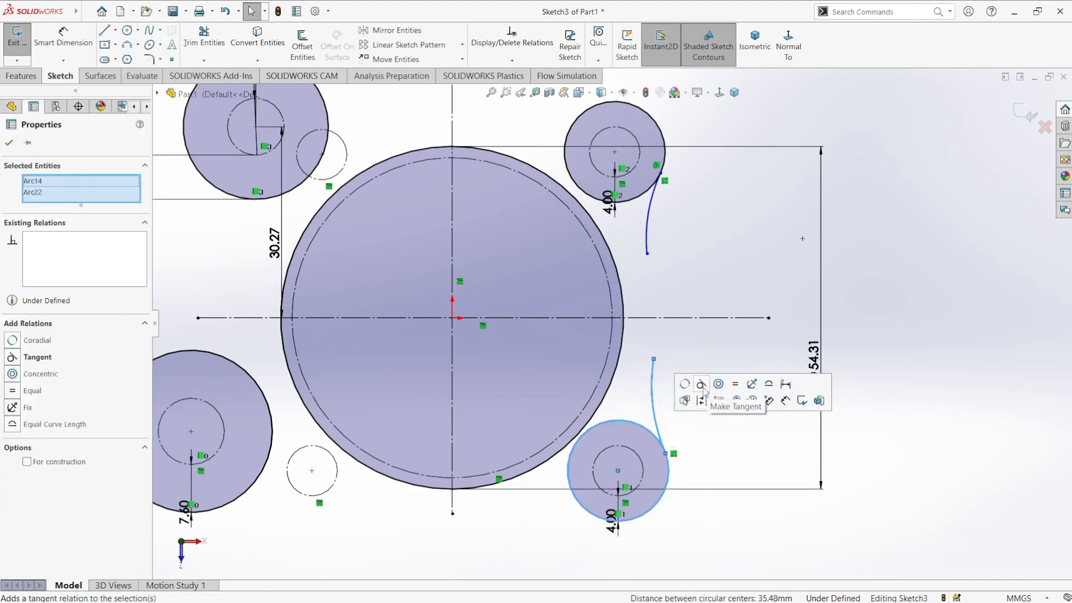
click(702, 384)
Step: Pull the free ends of both short arcs closer to the central circle and join them with a three-point arc
drag(654, 359, 638, 353)
mouse_move(647, 253)
mouse_down()
mouse_move(623, 267)
mouse_move(634, 254)
mouse_up()
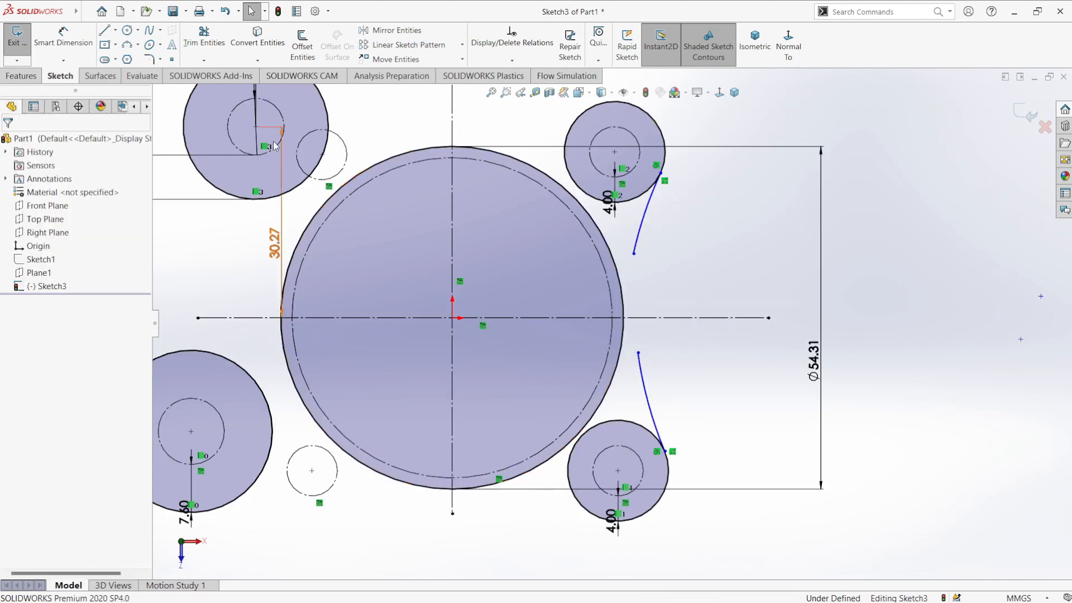
click(127, 44)
click(634, 254)
click(638, 352)
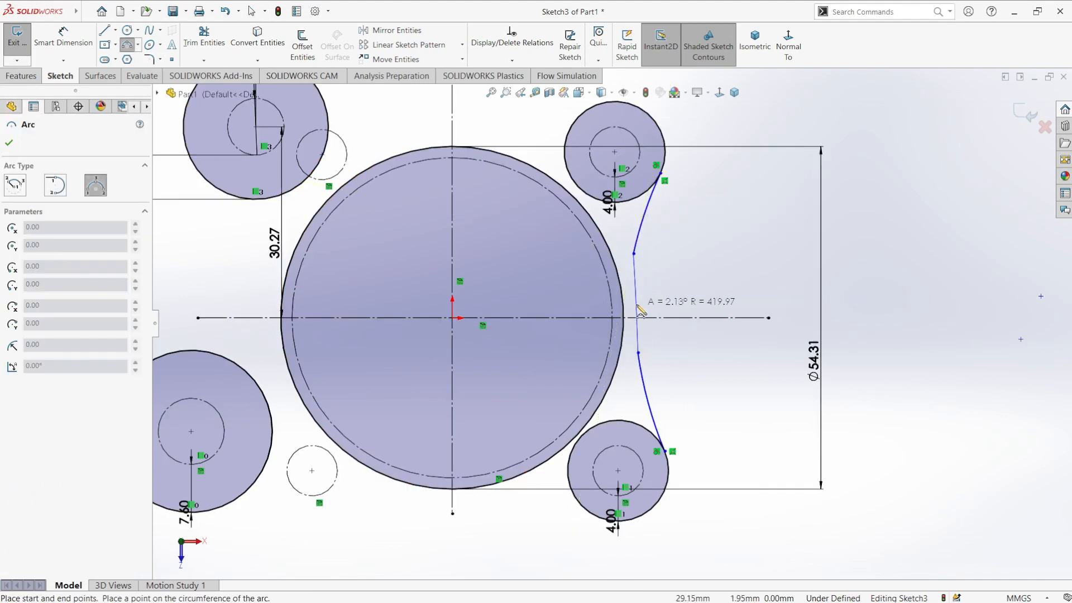
click(632, 303)
key(Escape)
Step: Try to make the middle arc tangent to the lower arc at their shared endpoint, and undo it
click(638, 352)
click(672, 316)
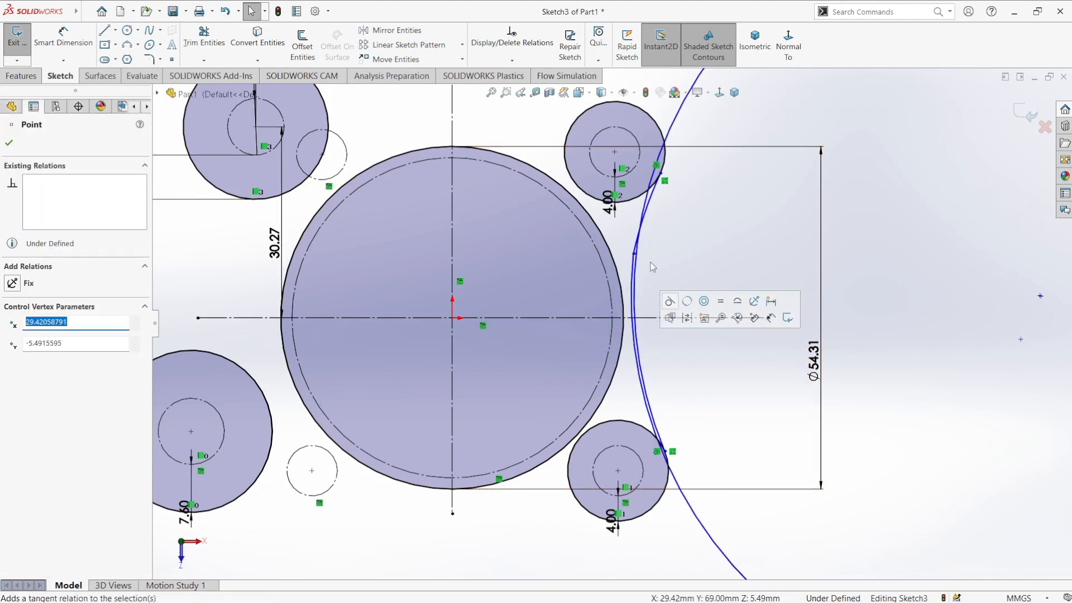
key(ctrl+z)
Step: Lower the middle arc's upper endpoint slightly and dimension the gap between that arc and the 54.31 mm circle as 1.5 mm
mouse_move(633, 254)
mouse_down()
mouse_move(631, 281)
mouse_move(633, 260)
mouse_up()
click(675, 291)
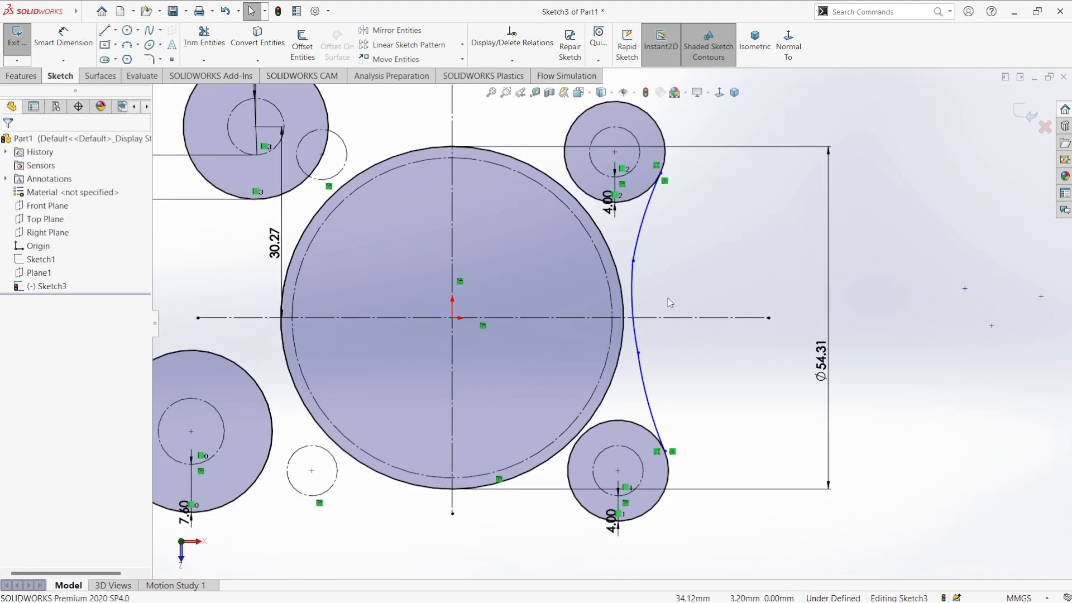
key(d)
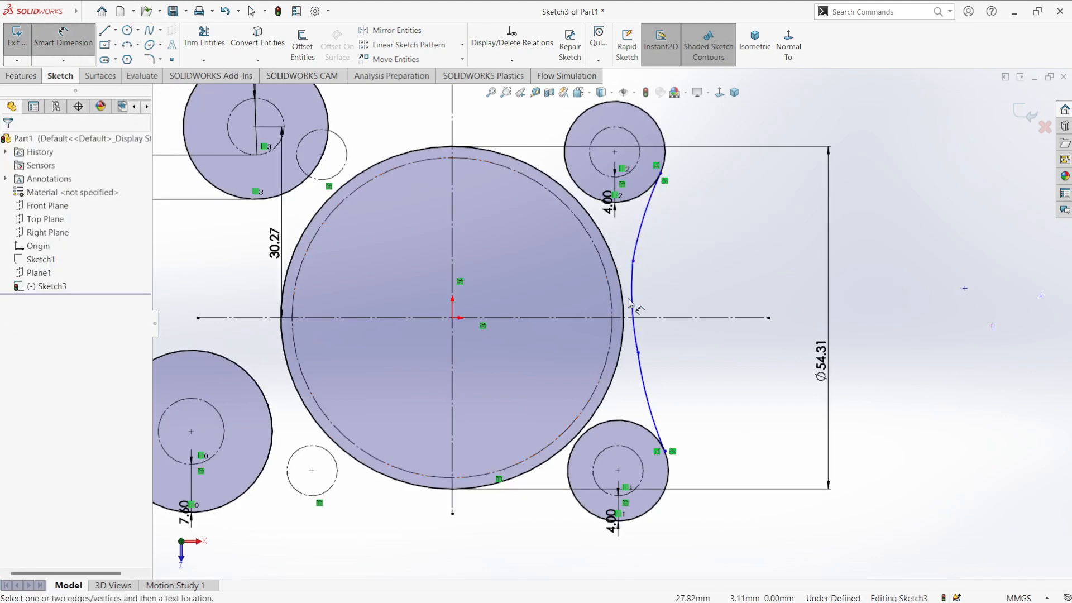
click(632, 304)
click(623, 308)
key(Escape)
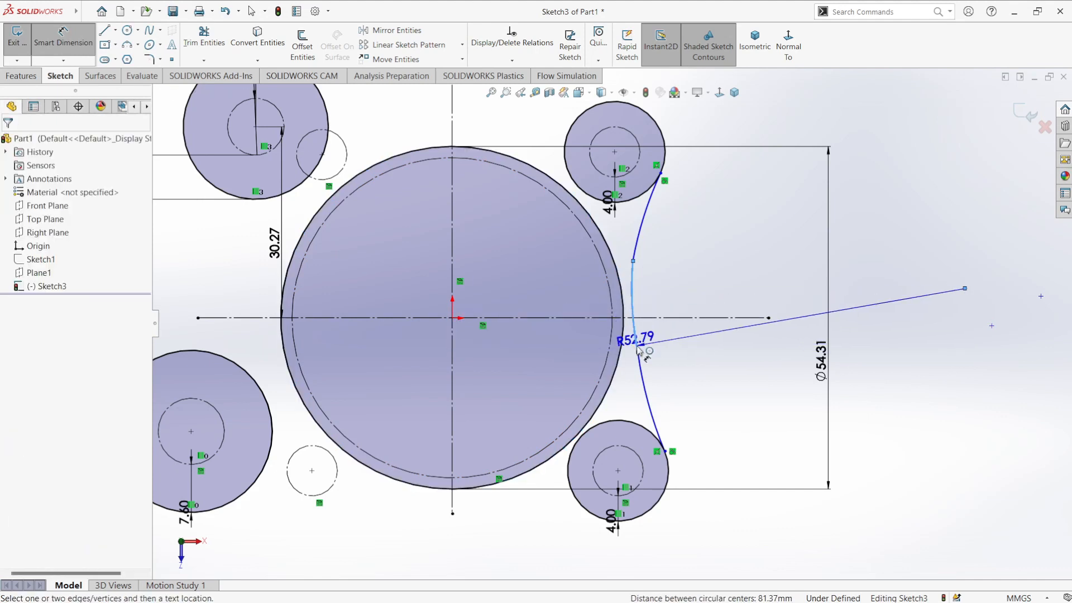
shift+click(622, 330)
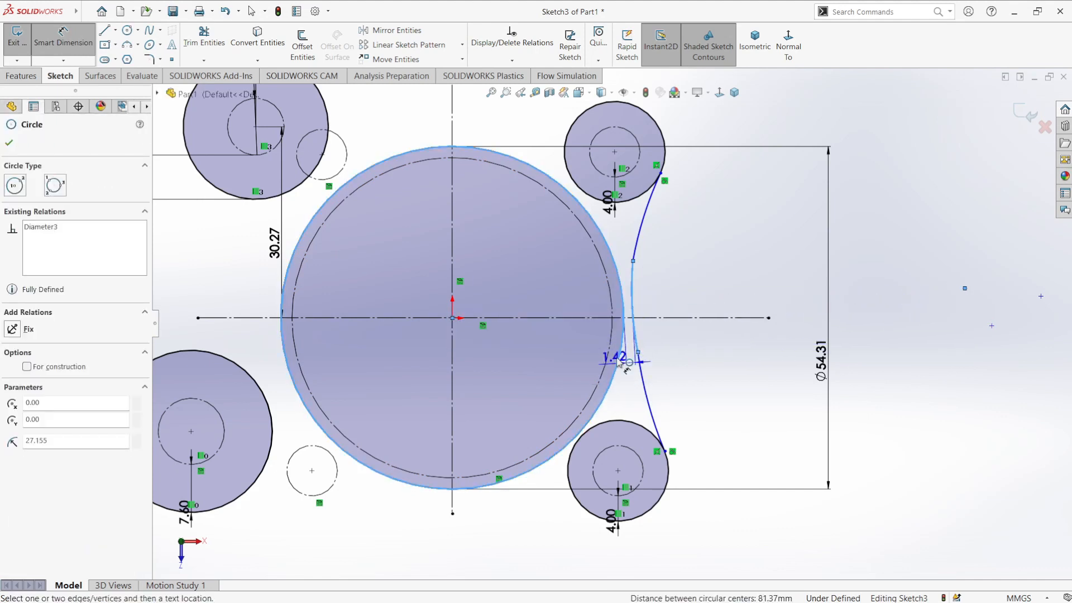
click(626, 409)
text(1.5)
key(Return)
key(Escape)
Step: Try to align the middle arc's two endpoints vertically, and undo the relation
click(639, 346)
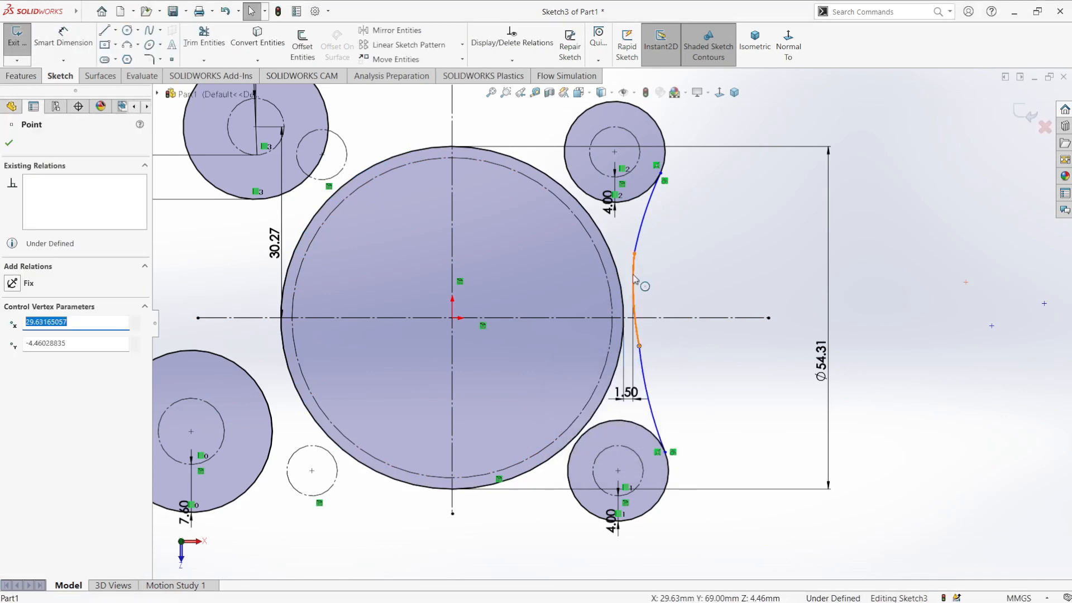
ctrl+click(635, 254)
click(688, 204)
click(683, 278)
key(ctrl+z)
Step: Lower the middle arc's upper endpoint and make both of its endpoints symmetric about the horizontal centerline
click(679, 284)
drag(634, 255, 633, 267)
click(655, 288)
click(633, 267)
ctrl+click(640, 346)
ctrl+click(658, 318)
click(691, 270)
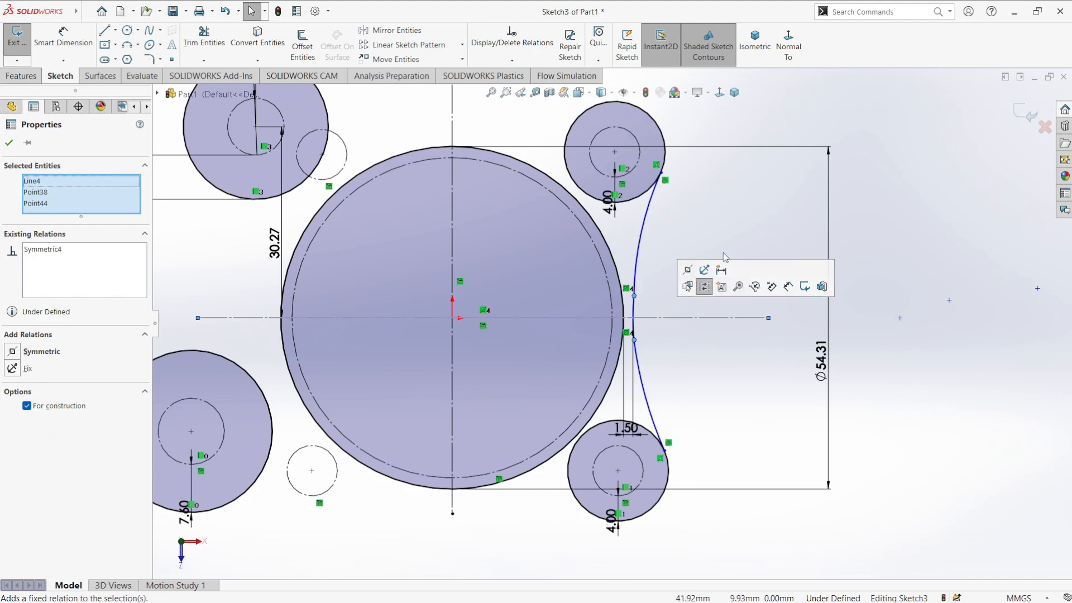
click(723, 252)
Step: Spread the middle arc's symmetric endpoints to about 12.2 mm on either side of the horizontal centerline
scroll(626, 314, down, 3)
drag(634, 291, 643, 212)
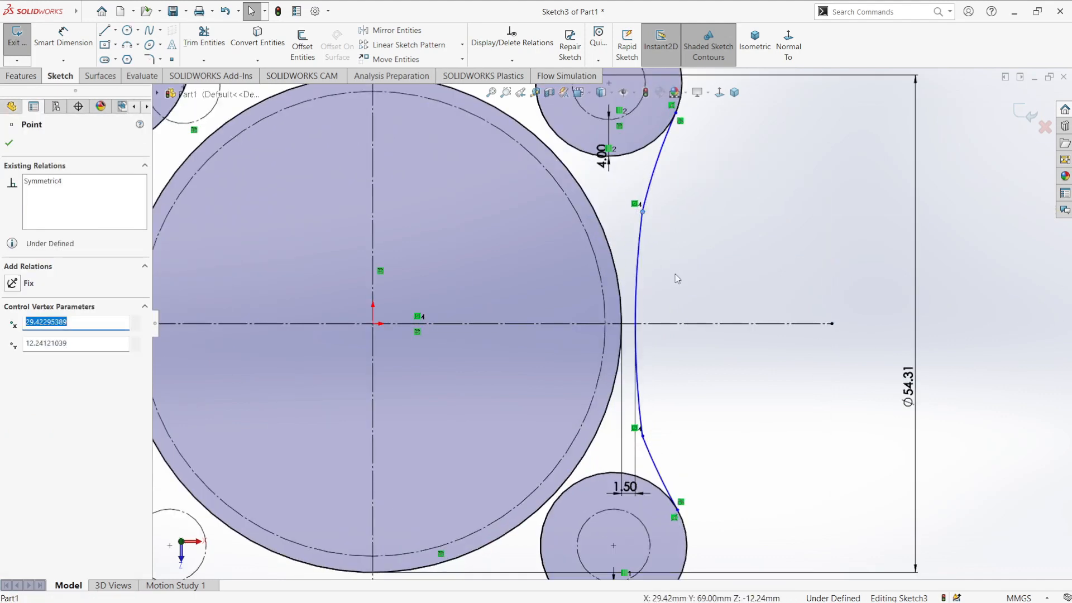
click(671, 283)
Step: Try to make the lower arc and the middle arc tangent, and undo the relation
click(643, 437)
click(648, 450)
ctrl+click(641, 416)
click(691, 364)
click(691, 340)
key(ctrl+z)
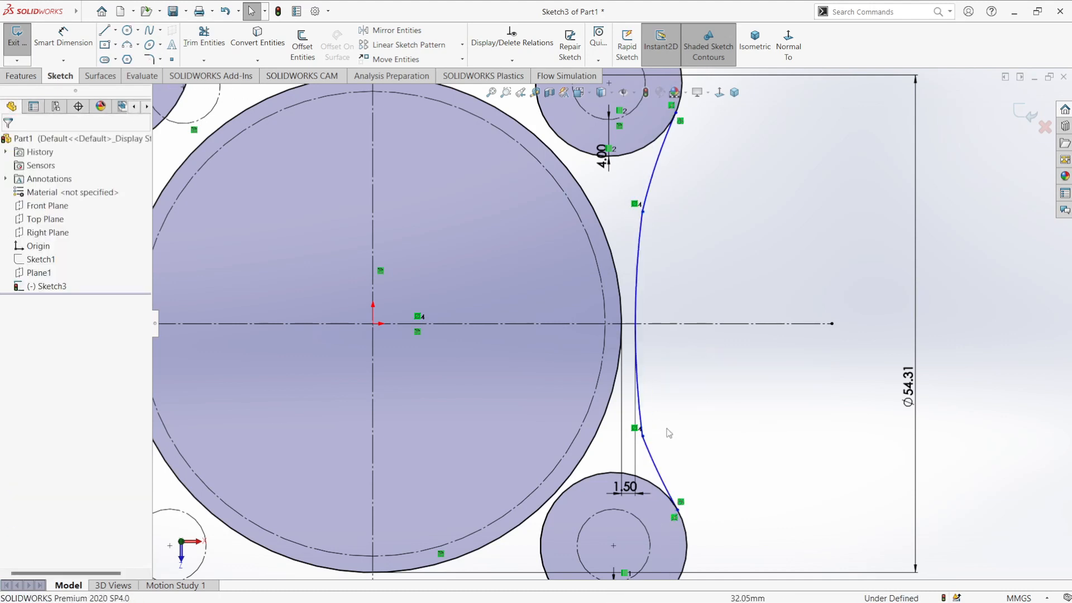
Step: Fillet both junctions of the middle arc with the upper and lower arcs at a 20 mm radius
scroll(668, 432, up, 2)
click(148, 59)
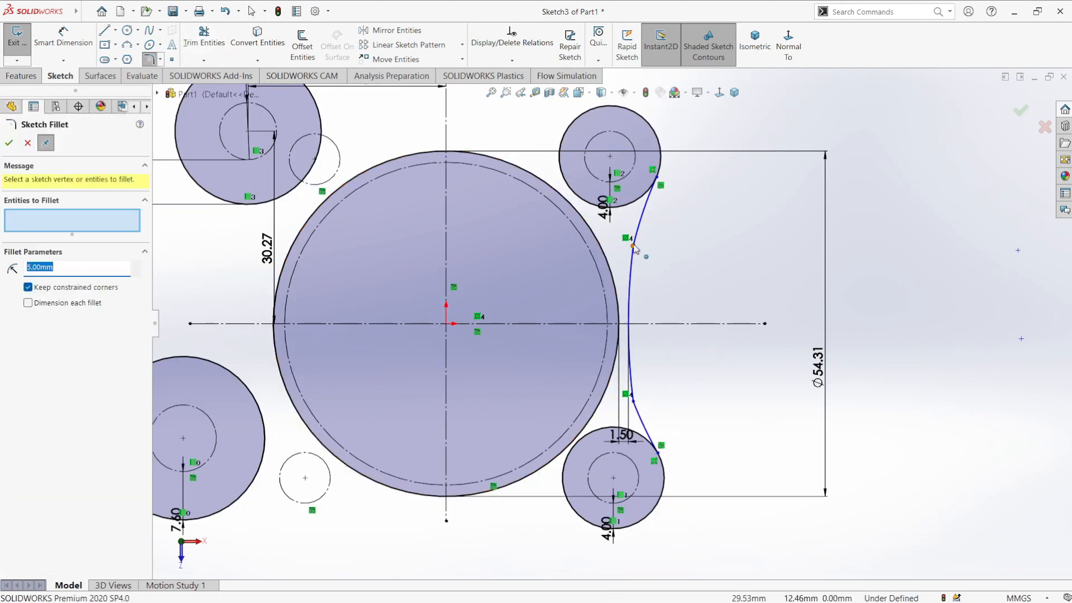
click(513, 388)
click(633, 402)
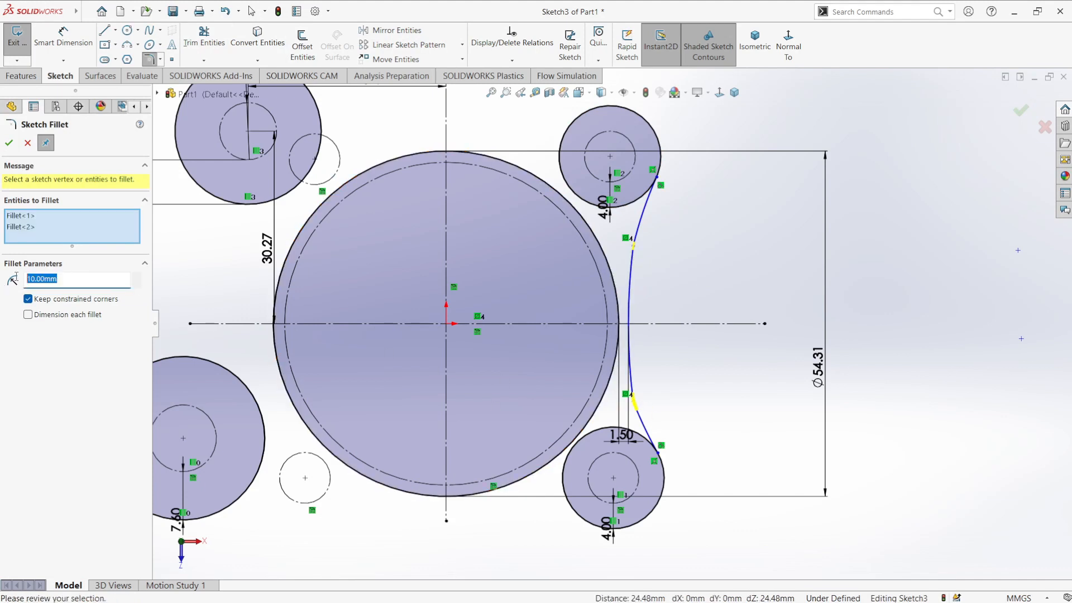
click(9, 143)
scroll(638, 251, down, 3)
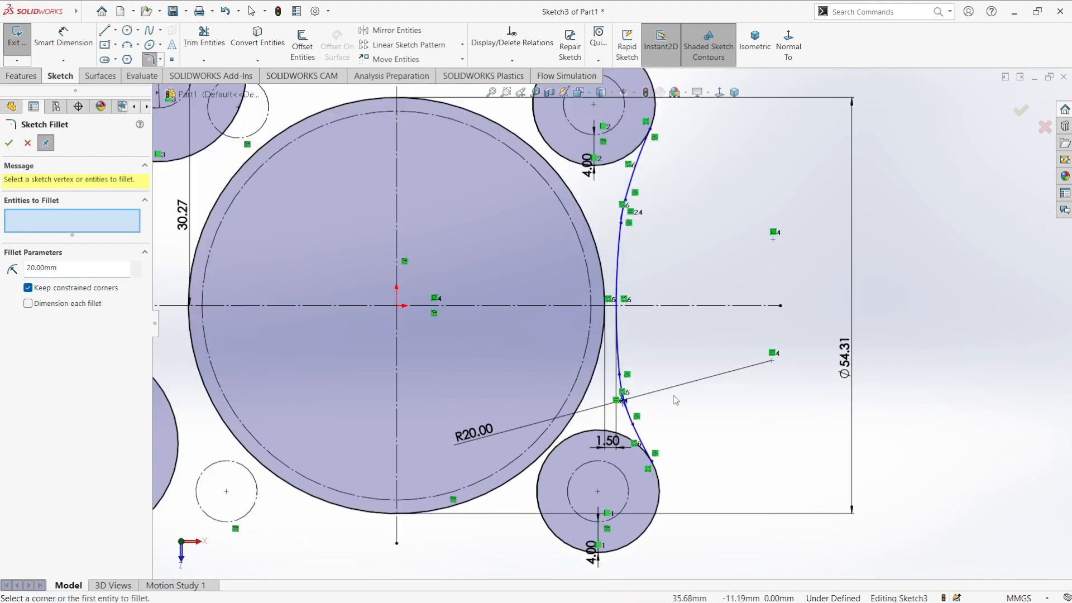
Step: Dimension the radius of the upper arc beside the upper right lug circle as 62.5 mm
scroll(639, 251, up, 5)
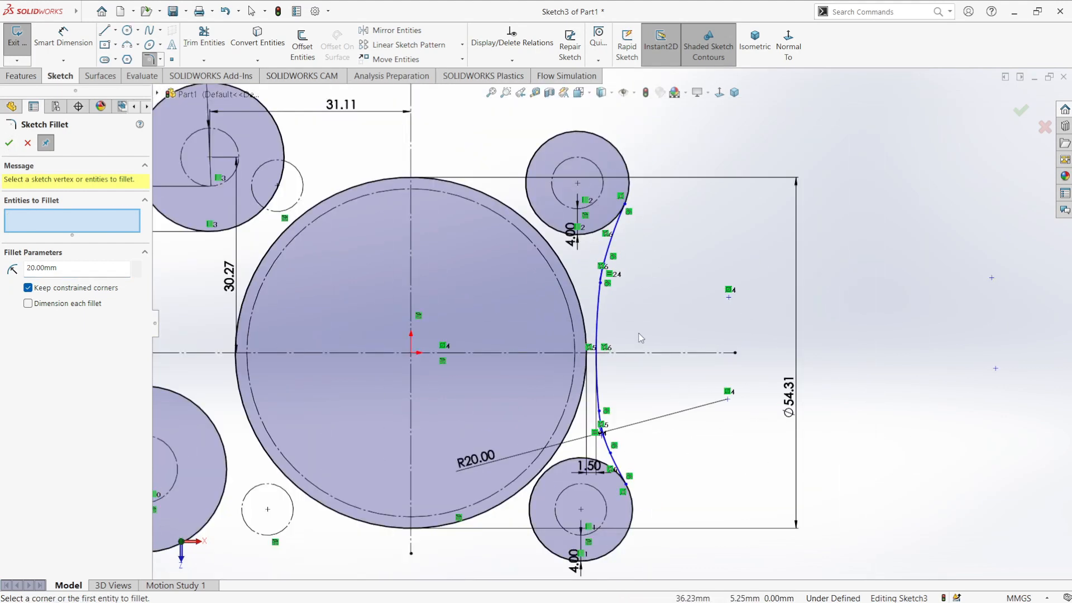
scroll(691, 477, down, 1)
scroll(690, 474, down, 1)
scroll(655, 337, up, 1)
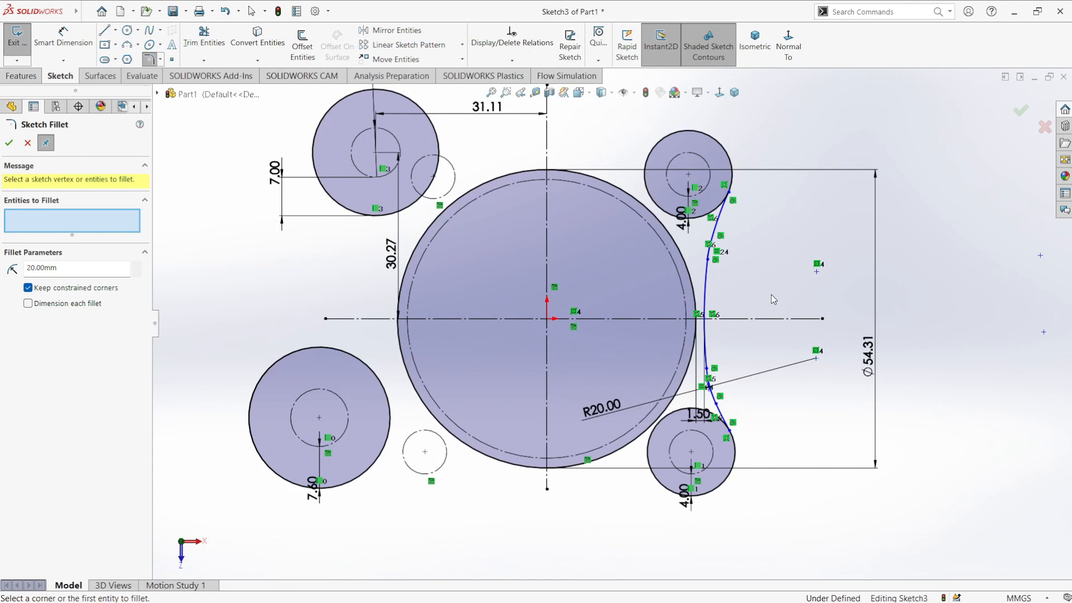
right_drag(780, 312, 770, 257)
click(720, 215)
click(778, 265)
text(62.5)
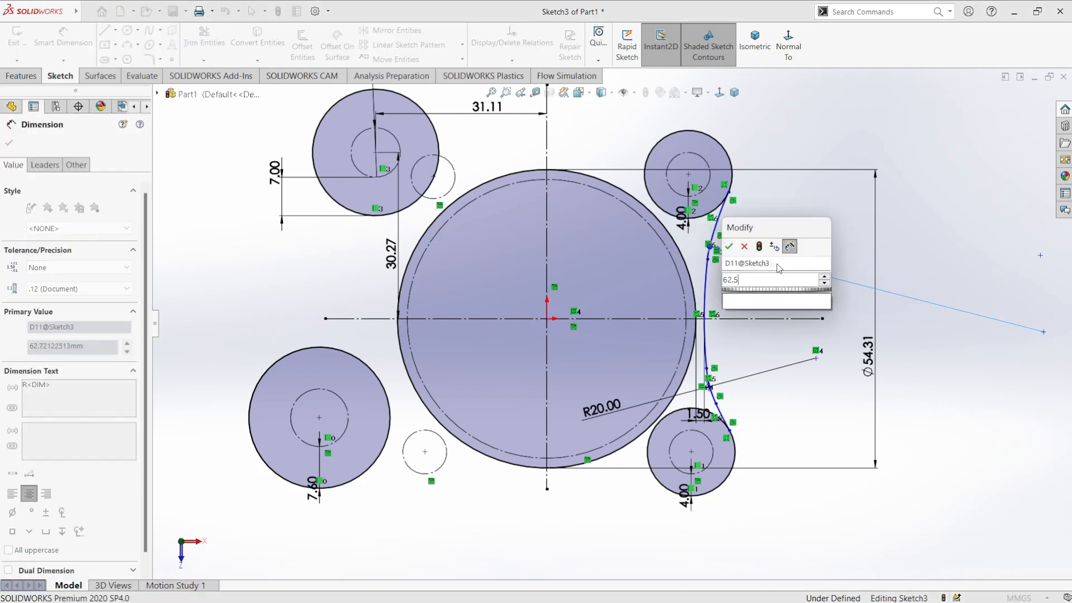
key(Return)
Step: Dimension the lower arc's radius as 65 mm and the middle arc's radius as 96 mm
click(720, 408)
click(796, 385)
text(65)
key(Return)
click(706, 340)
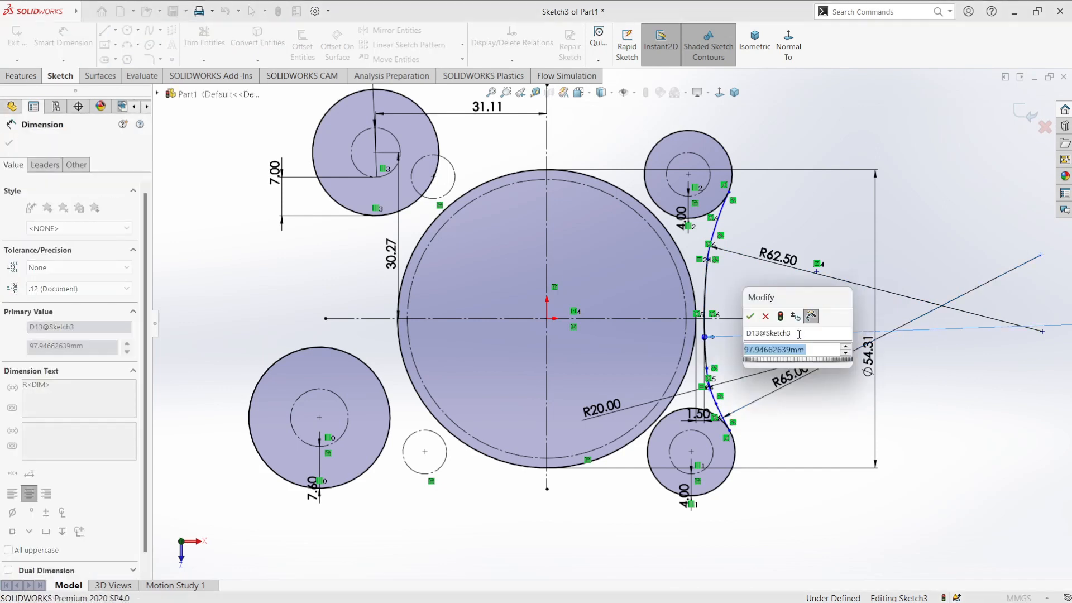
text(96)
key(Return)
Step: Try to dimension the upper fillet between the middle and upper arcs
scroll(709, 245, down, 4)
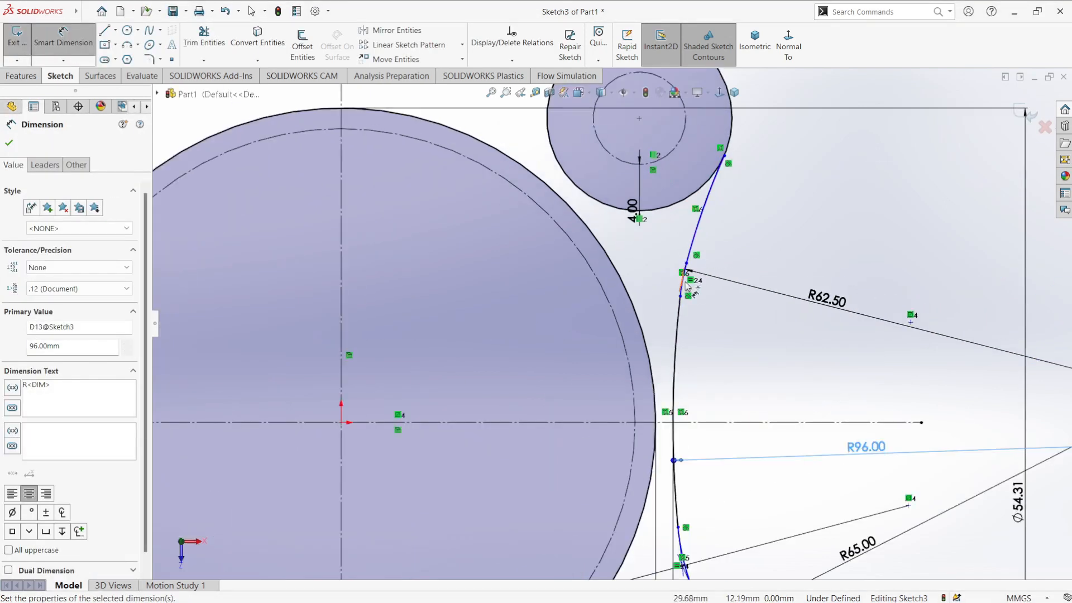
click(688, 298)
click(762, 332)
click(590, 245)
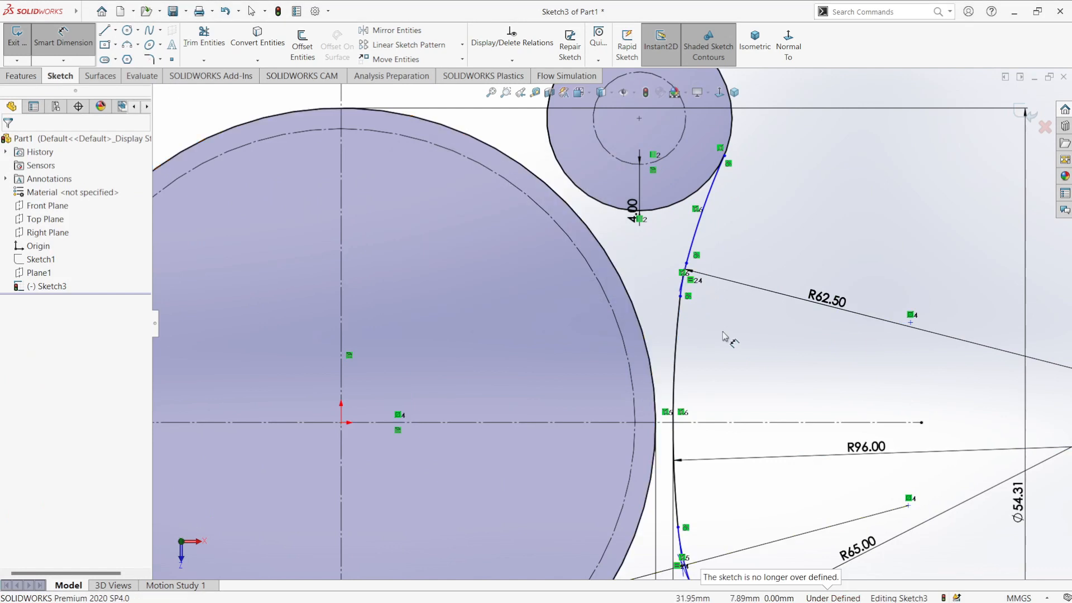
Step: Dimension the vertical distance from the upper fillet's top endpoint to the horizontal centerline as 14 mm
click(685, 262)
click(750, 422)
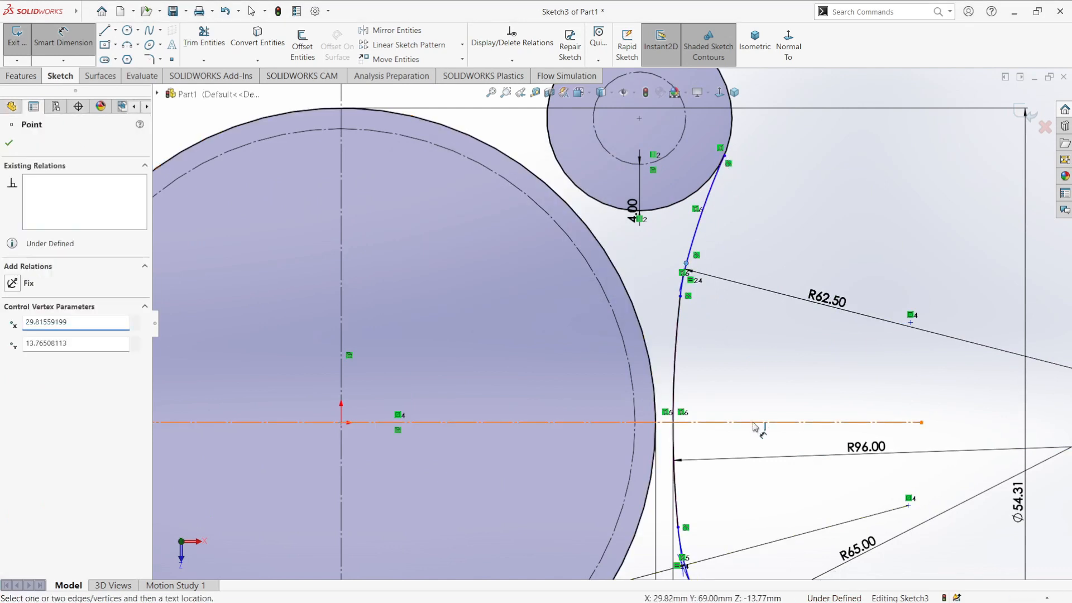
click(798, 365)
text(14)
key(Return)
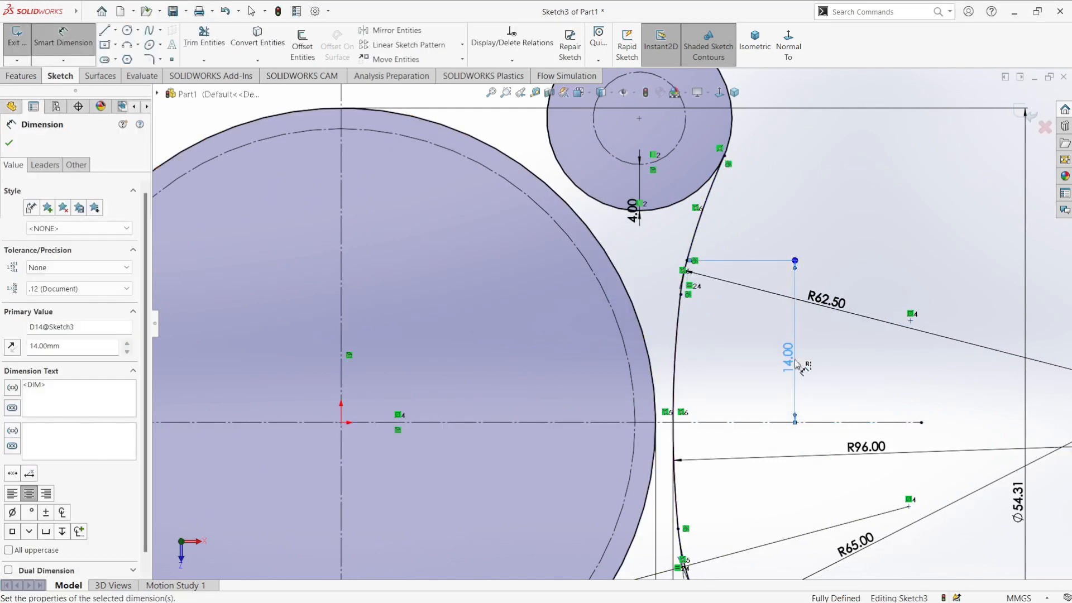
scroll(608, 329, up, 3)
key(Escape)
Step: Reposition the 62.5 mm and 96 mm radius dimensions clear of the arcs
scroll(685, 346, up, 3)
drag(694, 306, 762, 249)
drag(701, 366, 760, 335)
Step: Make the 54.31 mm circle construction geometry
scroll(614, 329, up, 1)
scroll(551, 379, down, 2)
scroll(551, 378, up, 2)
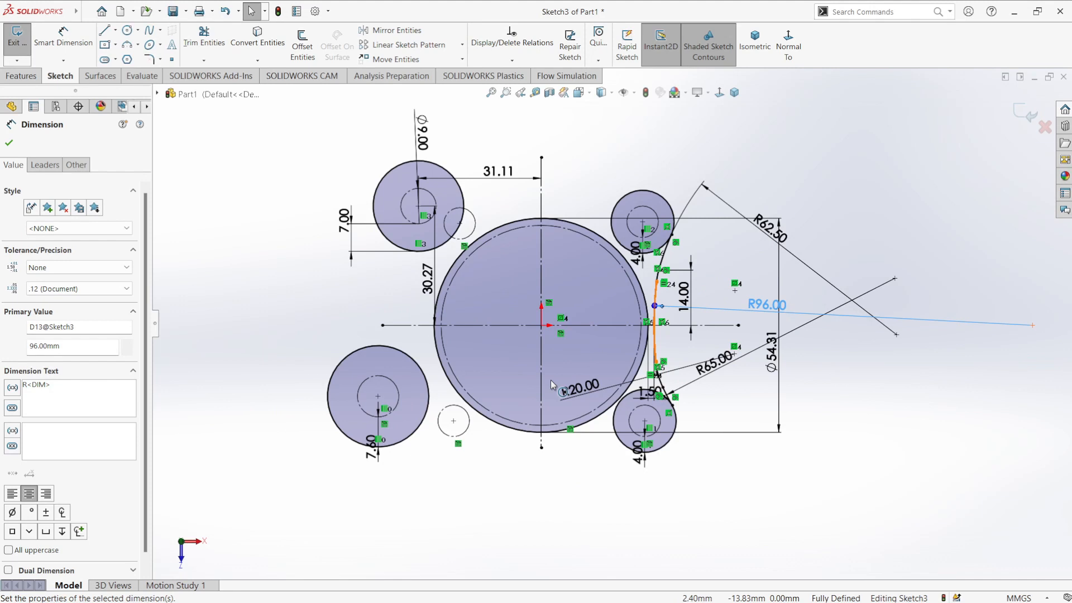
scroll(487, 269, down, 1)
click(464, 255)
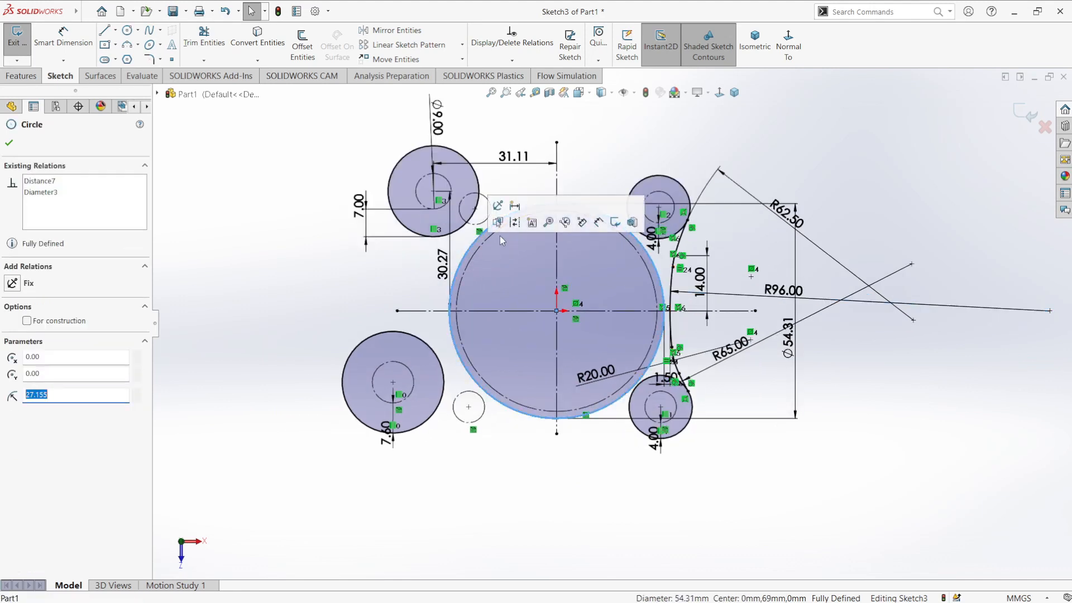
click(532, 223)
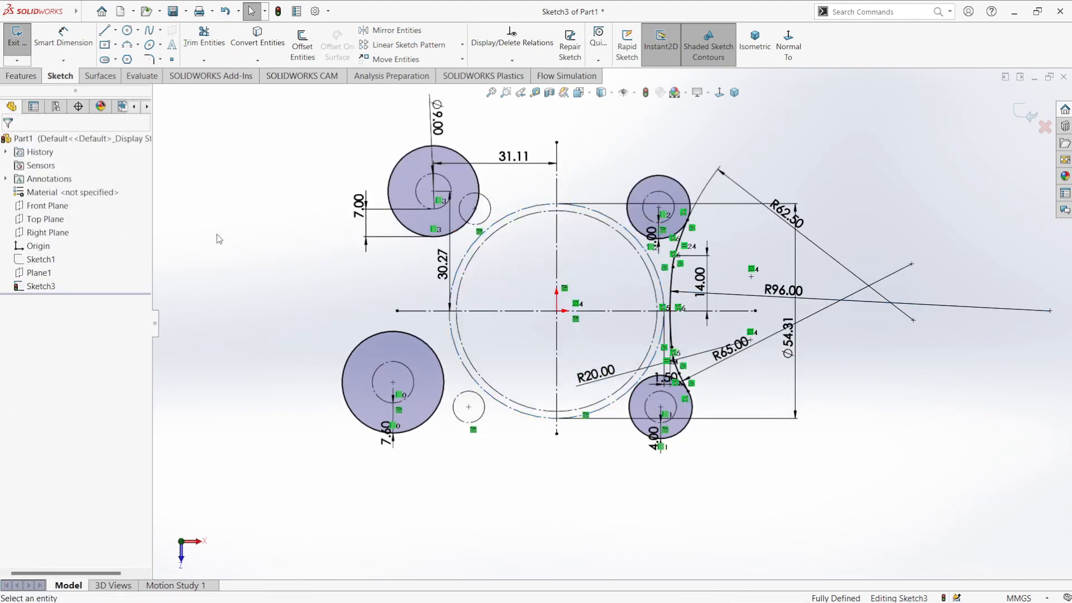
Step: Draw two lines from the edges of the upper-left and lower-left lug circles inward toward the horizontal centerline, leaving a gap between them
click(105, 31)
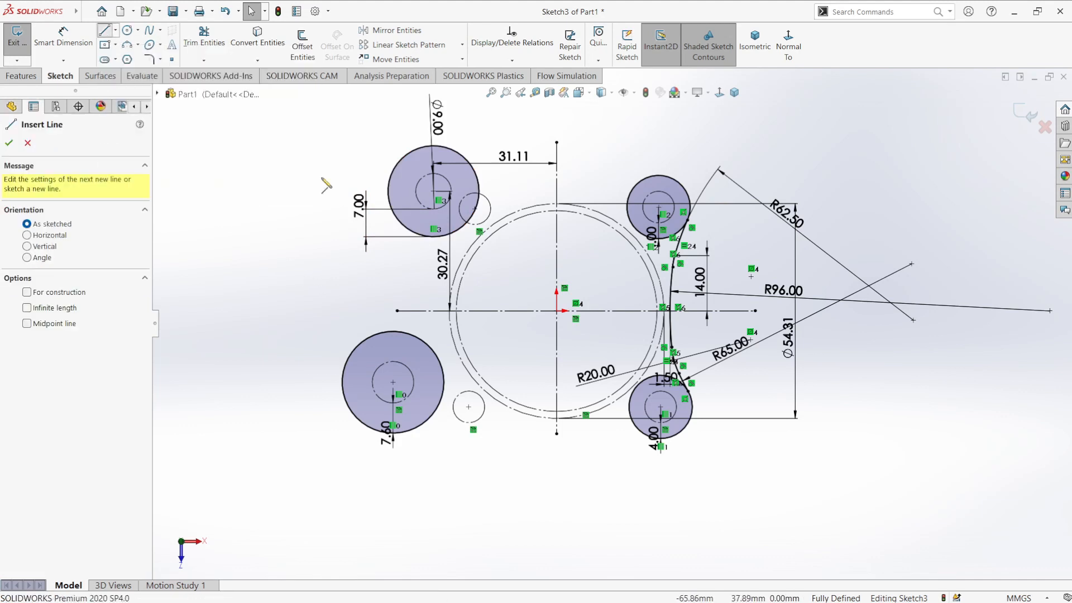
click(407, 226)
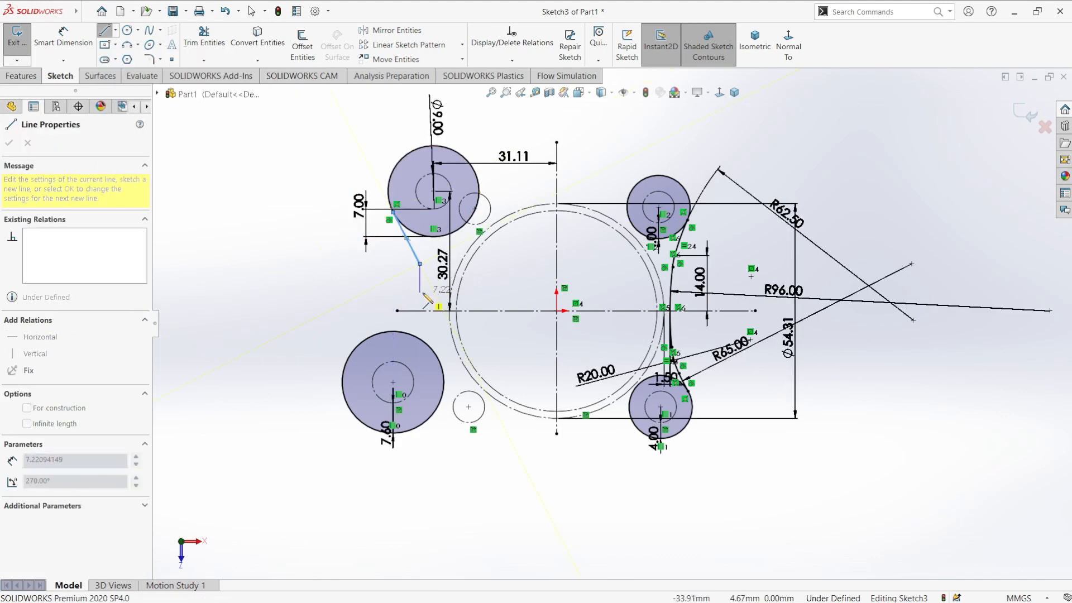
double_click(419, 264)
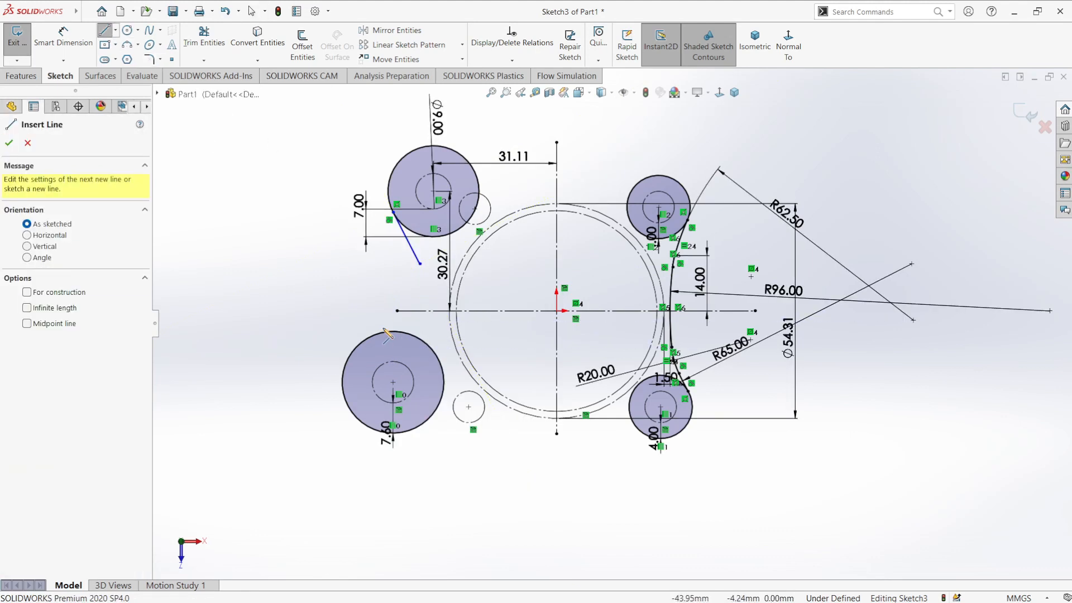
click(385, 332)
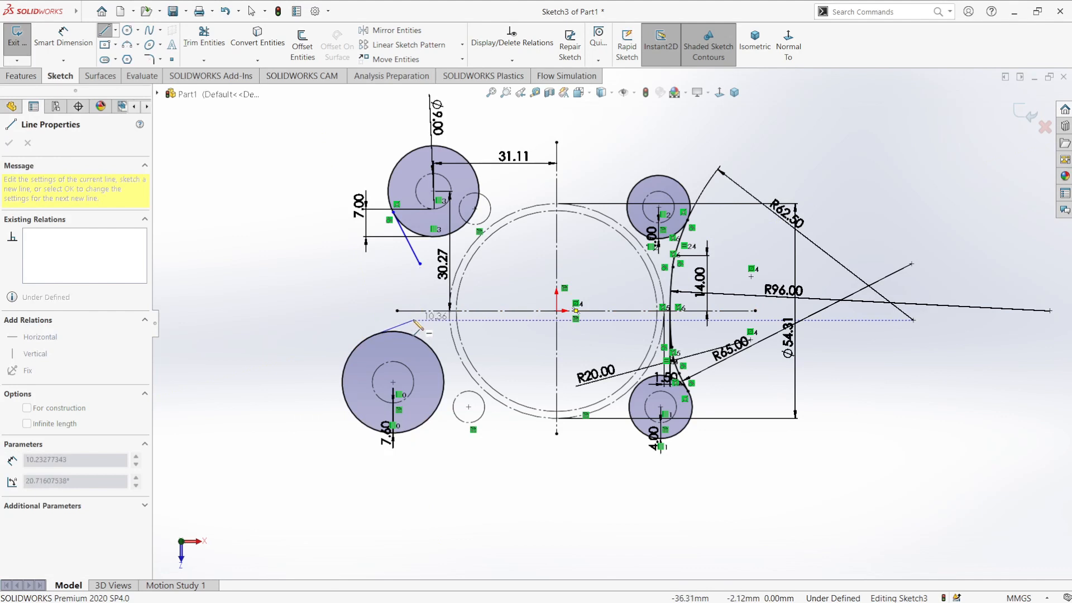
click(414, 320)
key(Escape)
Step: Join the free ends of the two new lines with a 3-point arc of about 33.8 mm radius
click(127, 44)
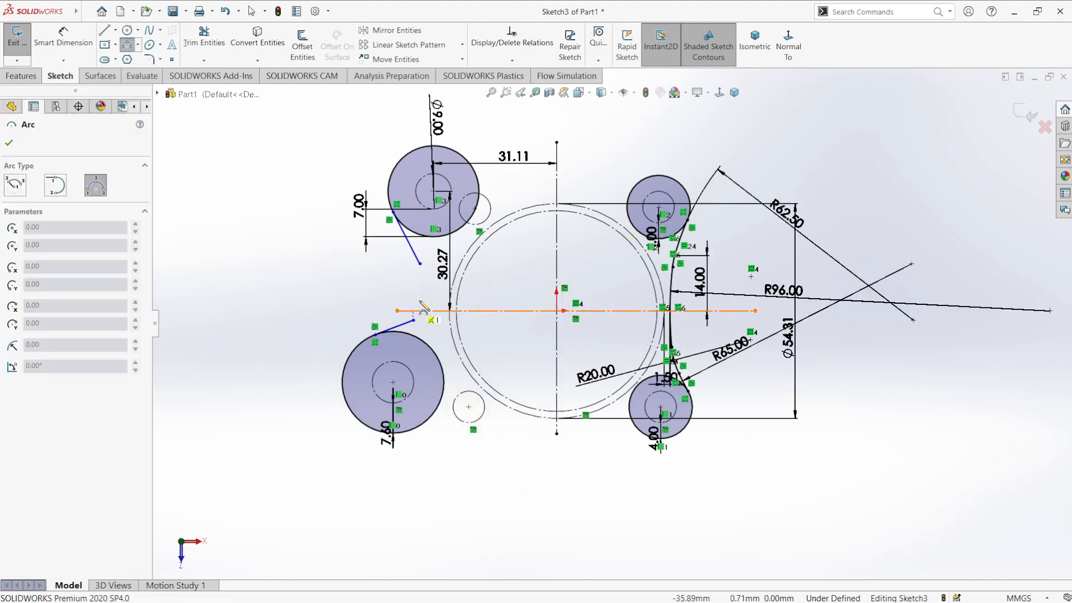
click(420, 263)
click(413, 320)
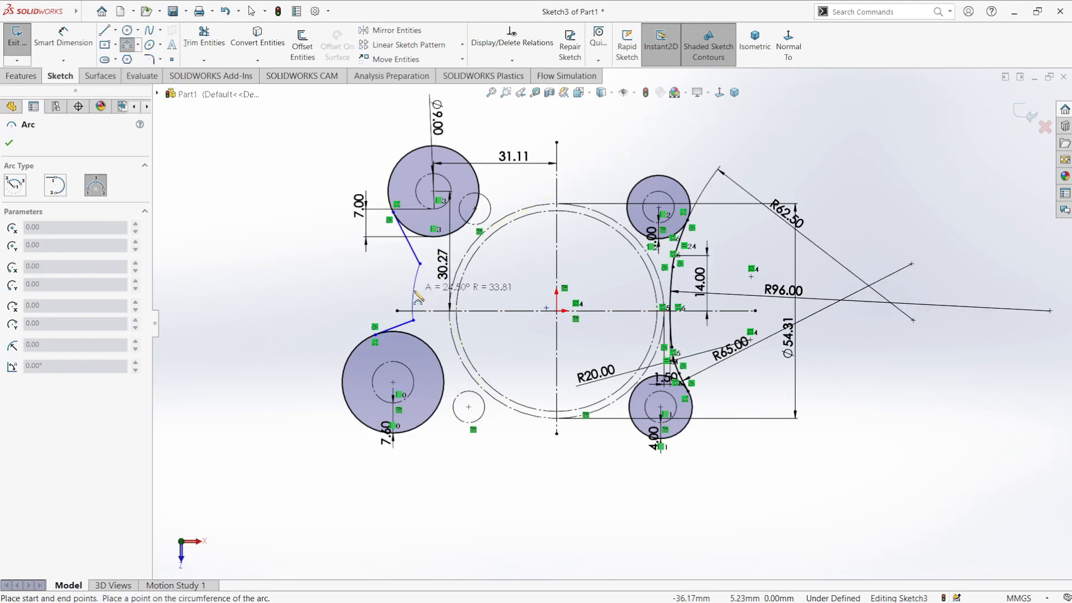
click(418, 296)
right_click(423, 246)
click(454, 270)
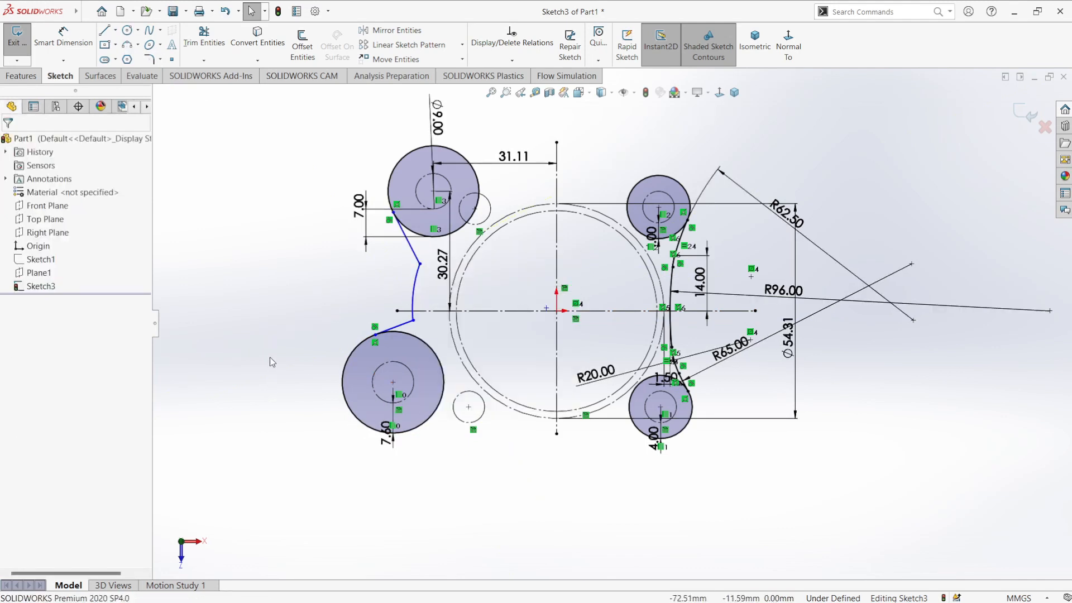
Step: Reposition both arc endpoints so they line up vertically with the center of the upper-left lug circle
drag(413, 319, 434, 320)
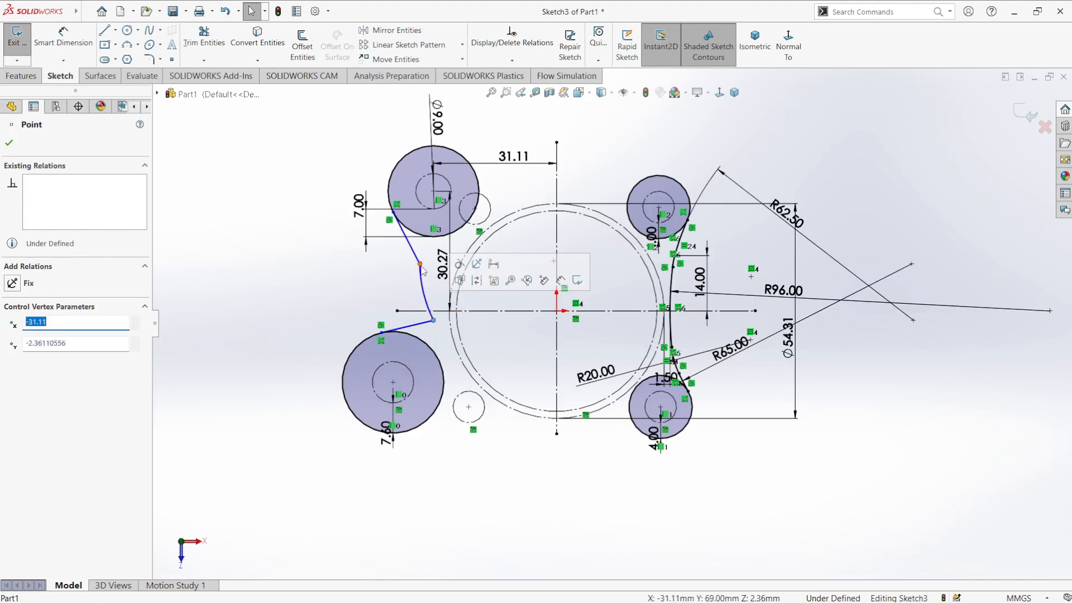
click(407, 304)
click(433, 296)
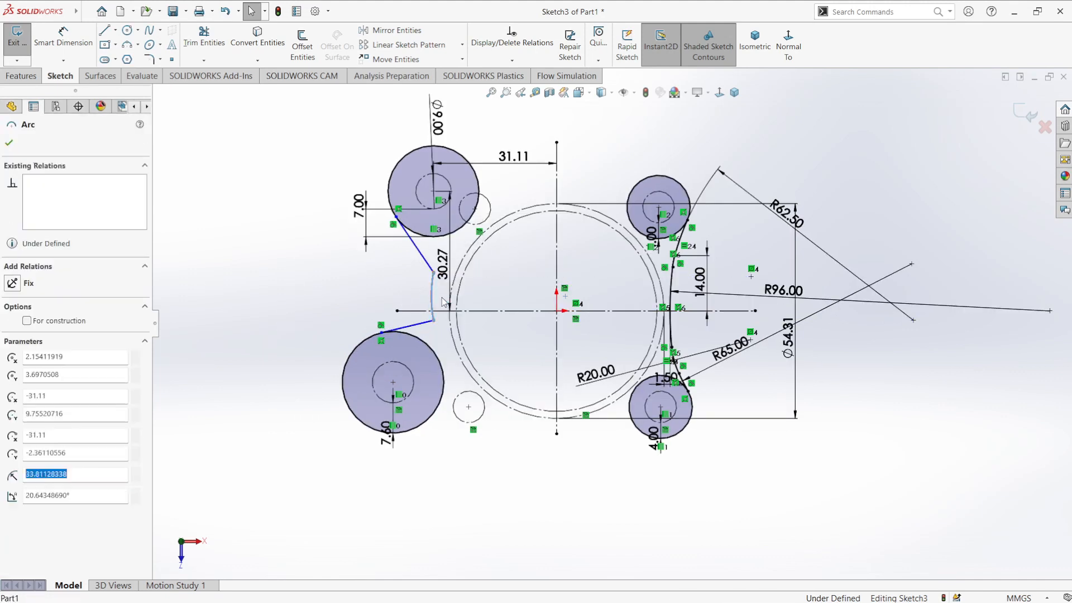
ctrl+click(357, 346)
right_drag(271, 301, 302, 340)
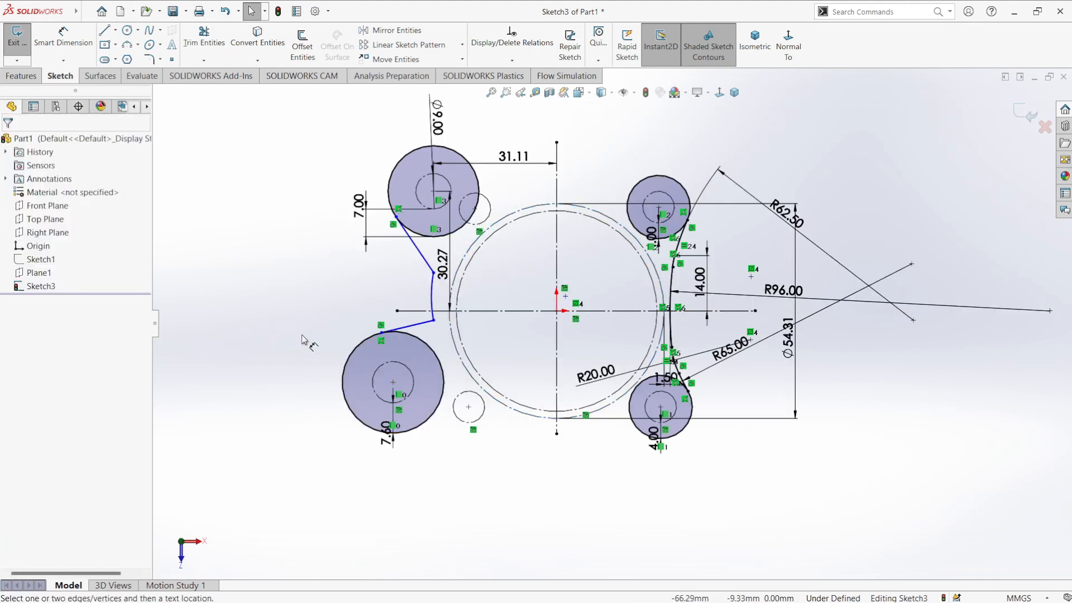
click(433, 296)
click(447, 337)
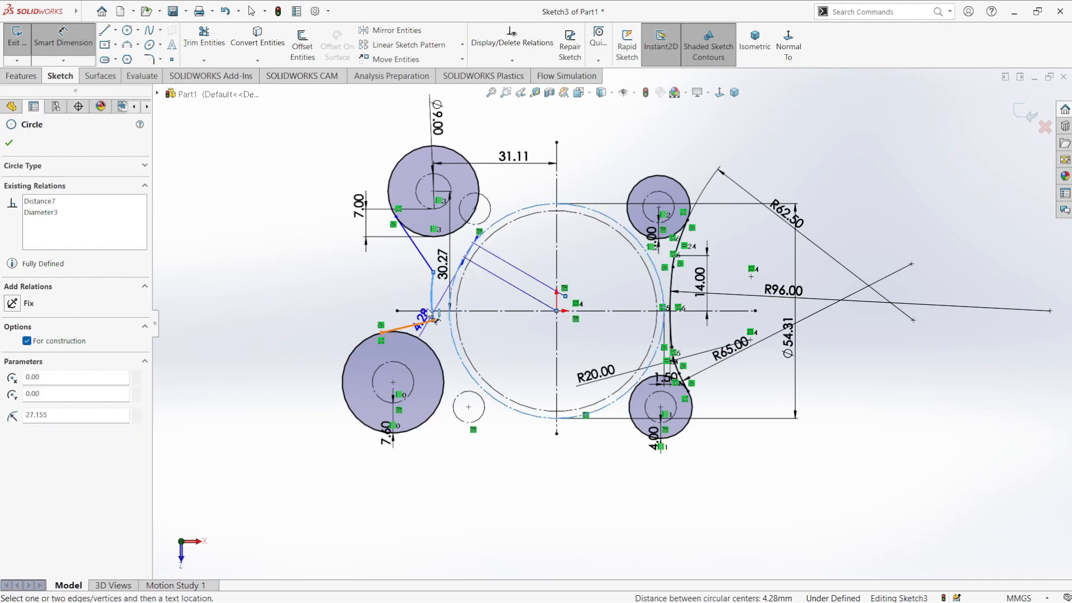
click(437, 332)
key(Escape)
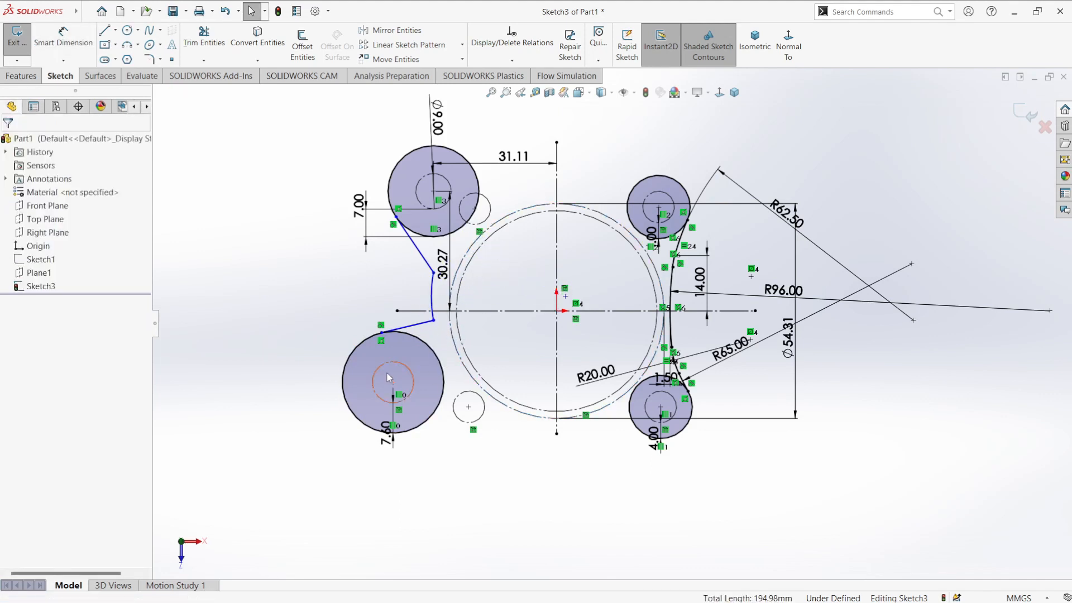
key(d)
click(427, 304)
click(444, 343)
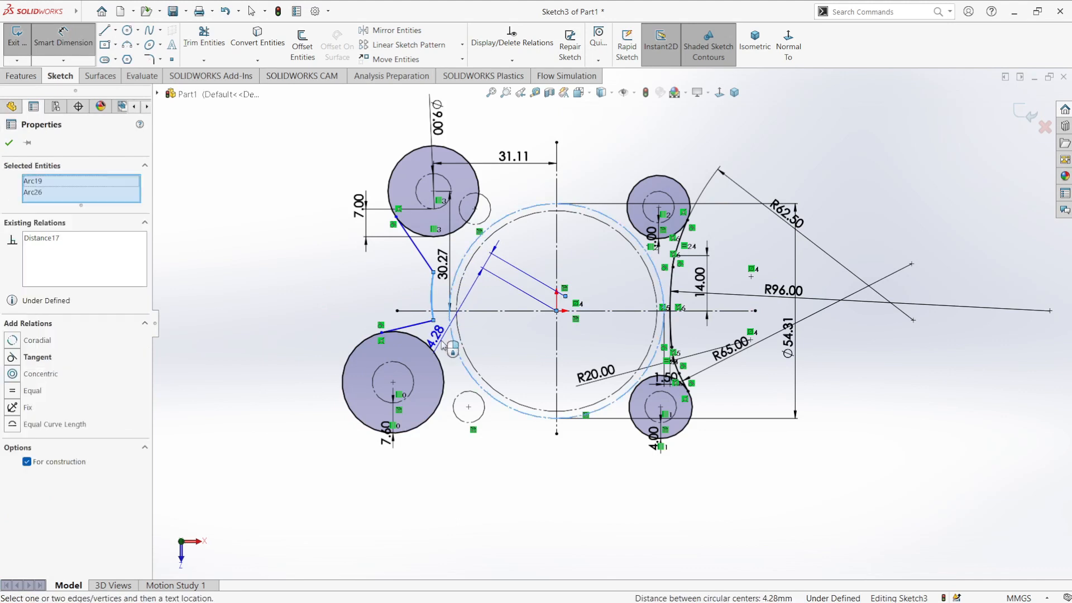
click(443, 341)
click(434, 303)
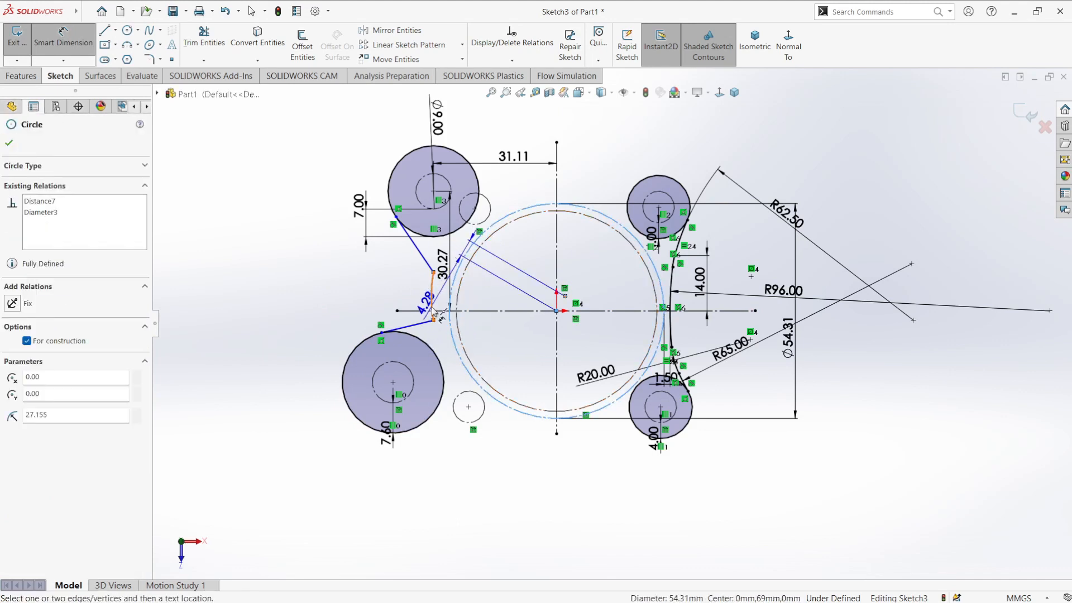
ctrl+click(431, 301)
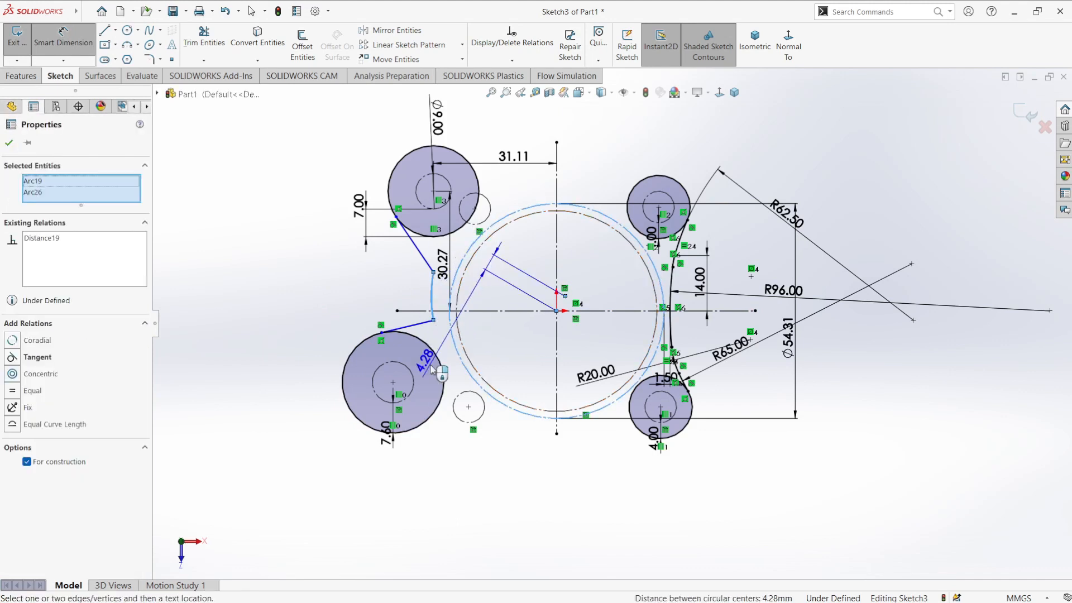
key(Escape)
key(Escape)
click(432, 301)
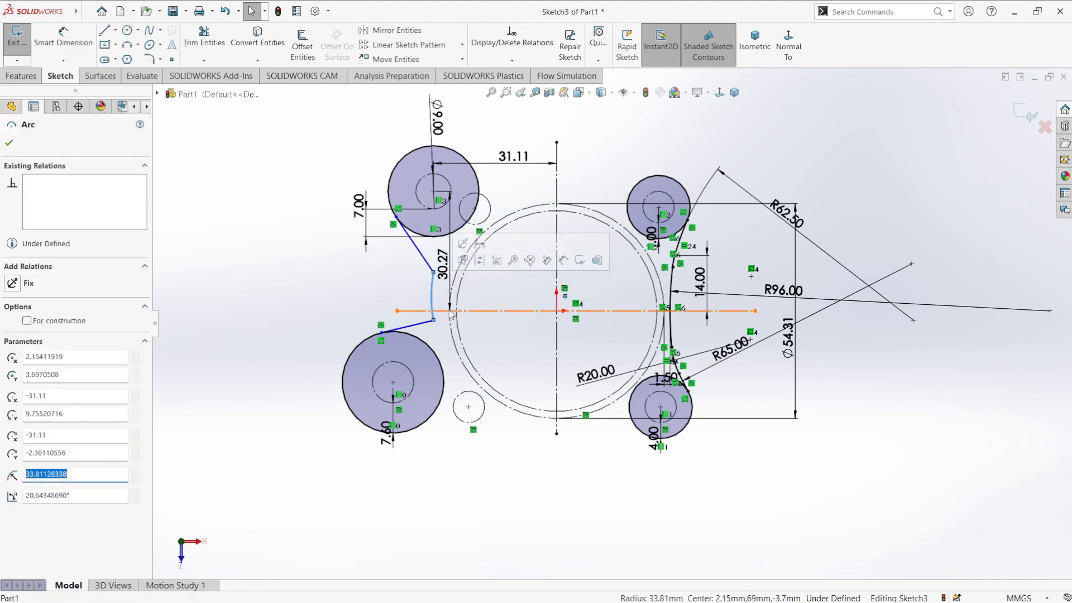
key(Escape)
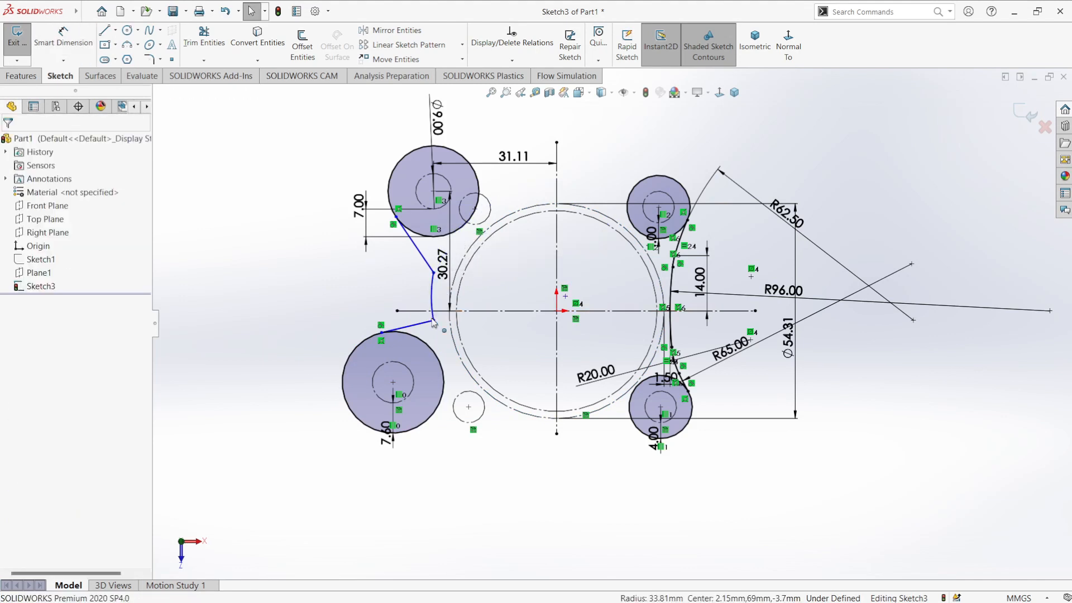
Step: Move the 30.27 mm dimension outside the lug circles and shift the new arc's two endpoints slightly downward
drag(441, 267, 268, 257)
click(434, 276)
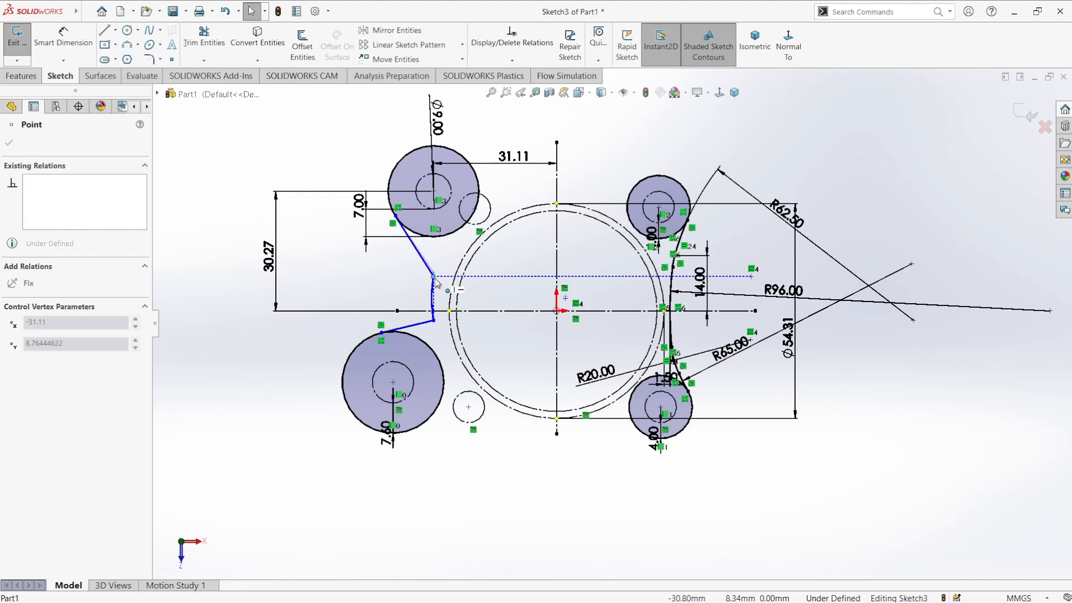
drag(437, 283, 437, 285)
click(374, 270)
click(433, 320)
drag(434, 322, 433, 328)
click(266, 359)
Step: Exit the sketch, check Sketch1, and reopen Sketch3 for editing
double_click(275, 422)
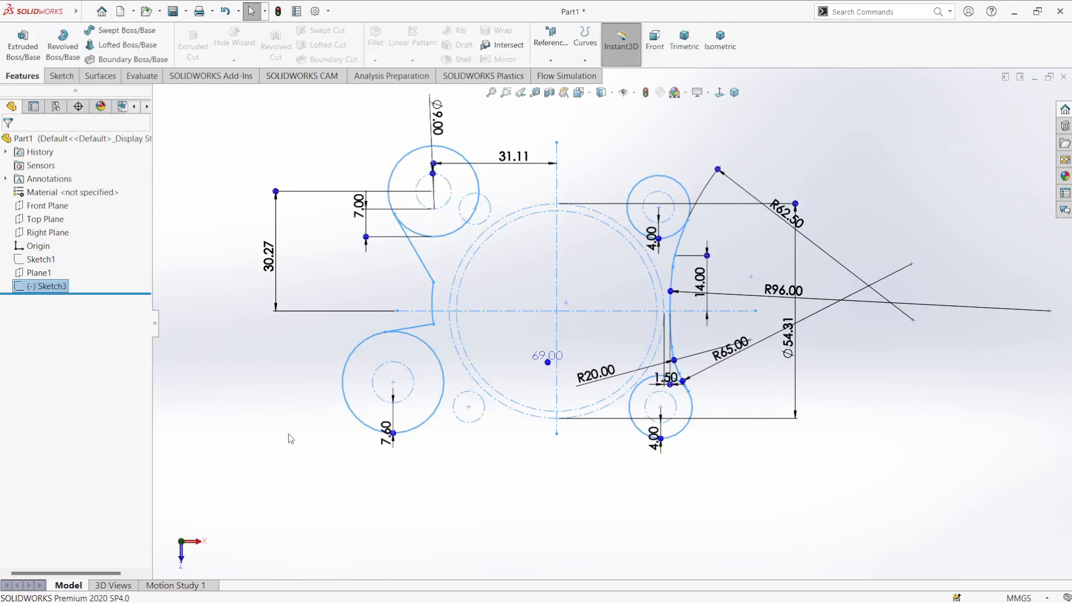
click(41, 259)
click(243, 372)
click(47, 285)
click(76, 251)
Step: Dimension the radius of the arc between the two left lug lines as 33.5 mm
scroll(659, 221, down, 3)
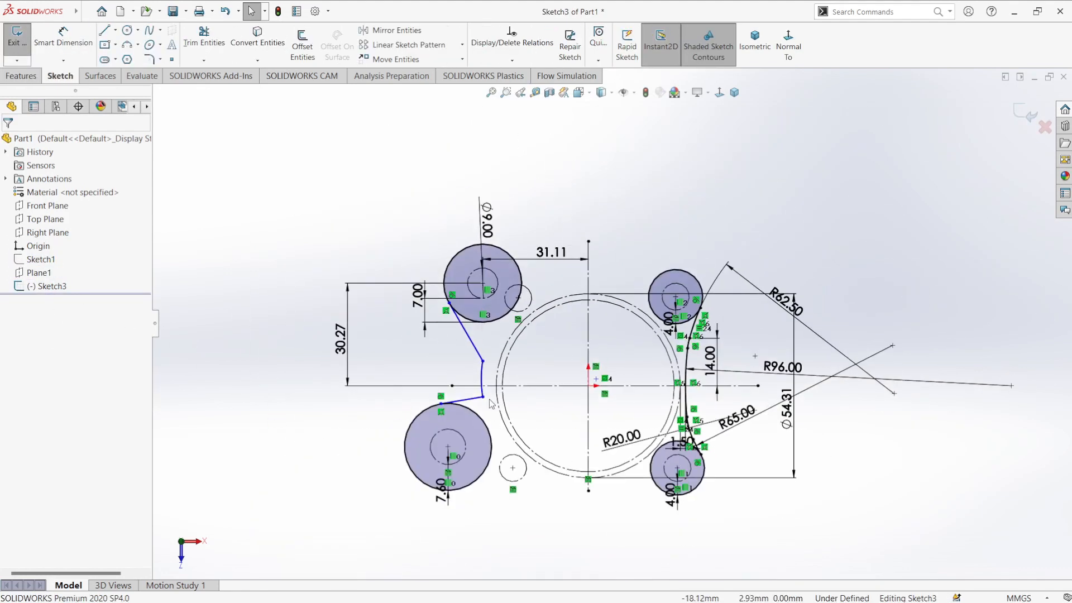
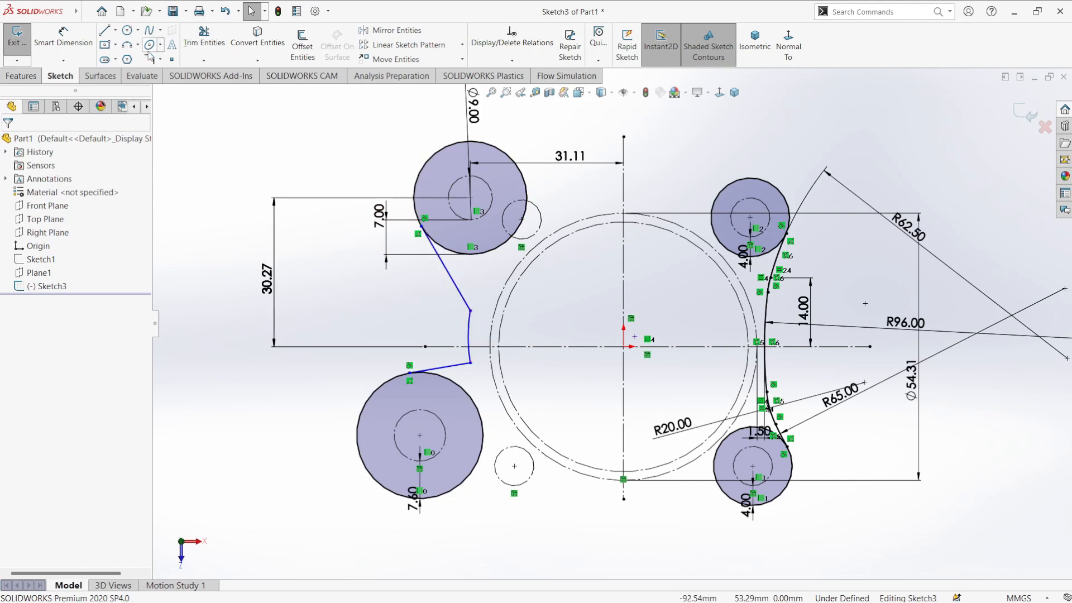
click(63, 37)
click(469, 335)
click(491, 329)
text(33.5)
key(Return)
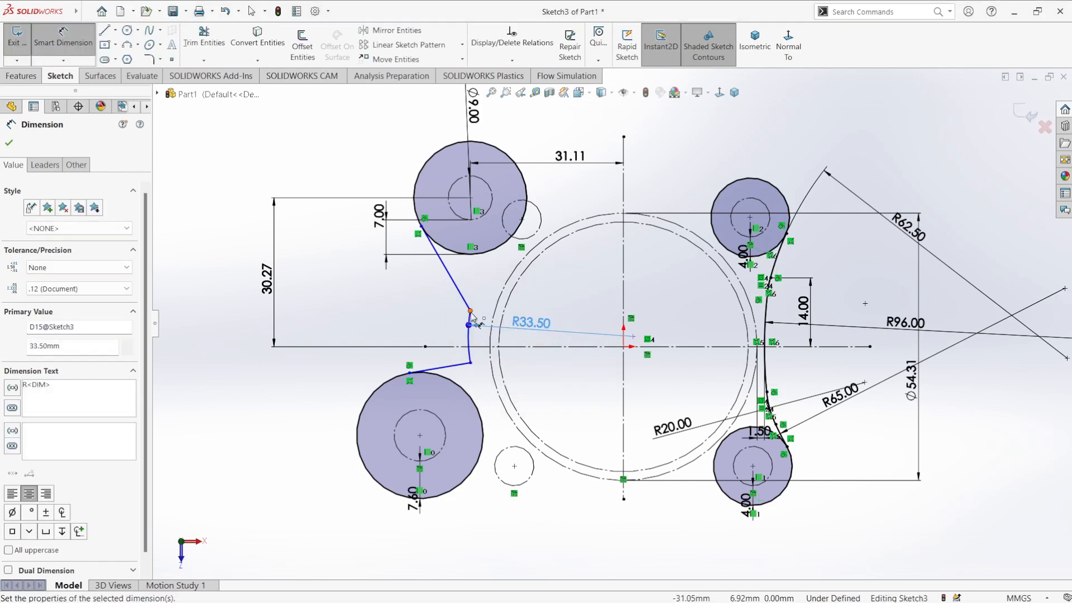
key(Escape)
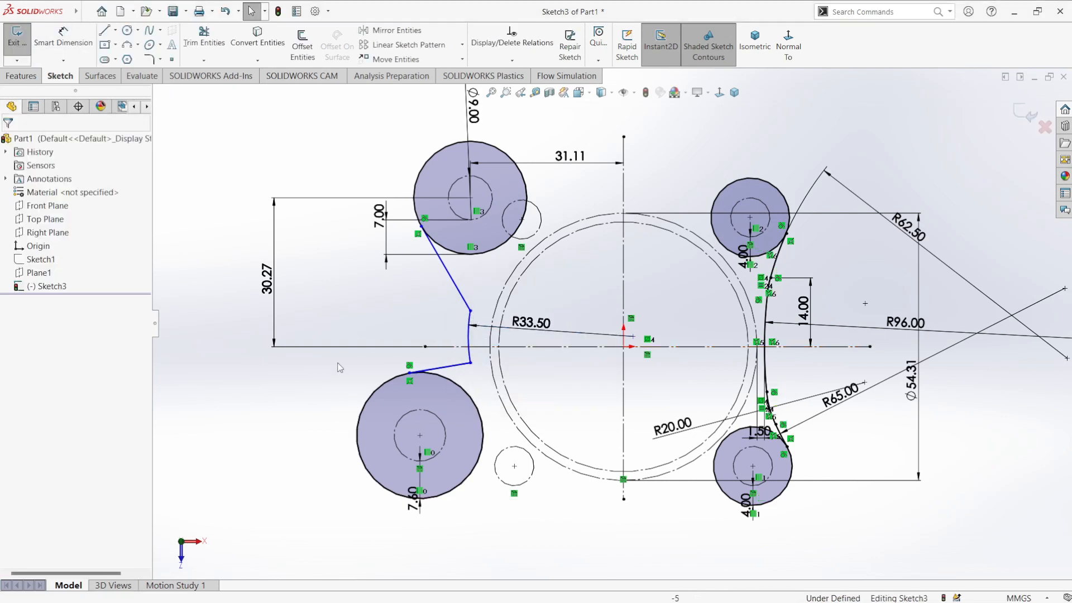
Step: Dimension the vertical distance from the left arc's upper endpoint to the horizontal centerline as 7.5 mm
right_drag(299, 430, 299, 379)
click(471, 310)
click(446, 347)
click(386, 322)
text(7.5)
key(Return)
Step: Dimension the left arc's lower endpoint 3.5 mm from the horizontal centerline, and move the 7.5 mm and 3.5 mm dimensions to the arc's inner side
click(469, 364)
click(455, 347)
click(441, 353)
text(3.5)
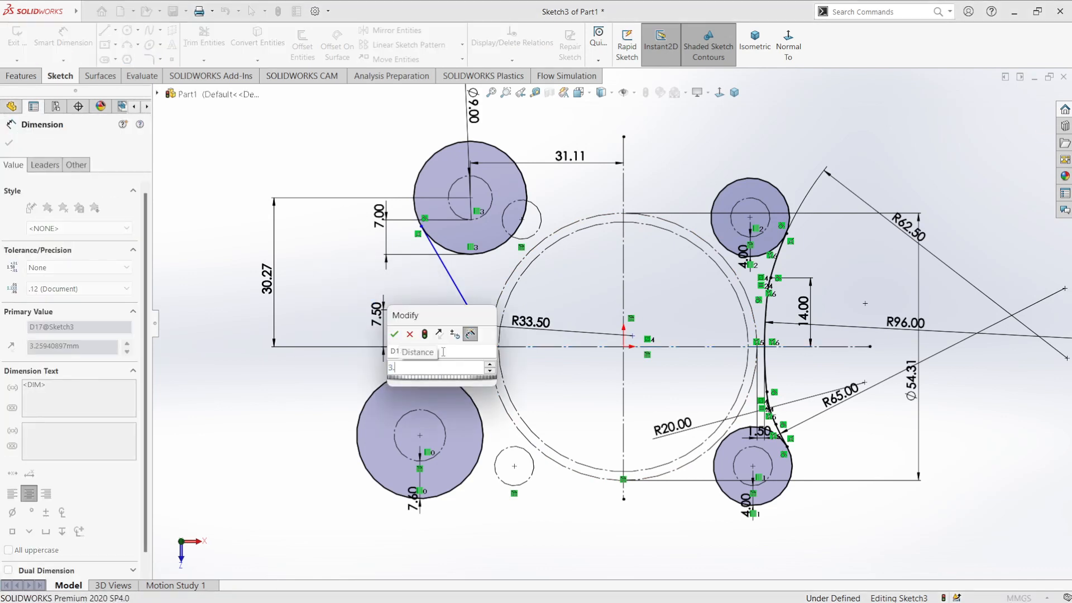
key(Return)
scroll(478, 361, down, 2)
key(Escape)
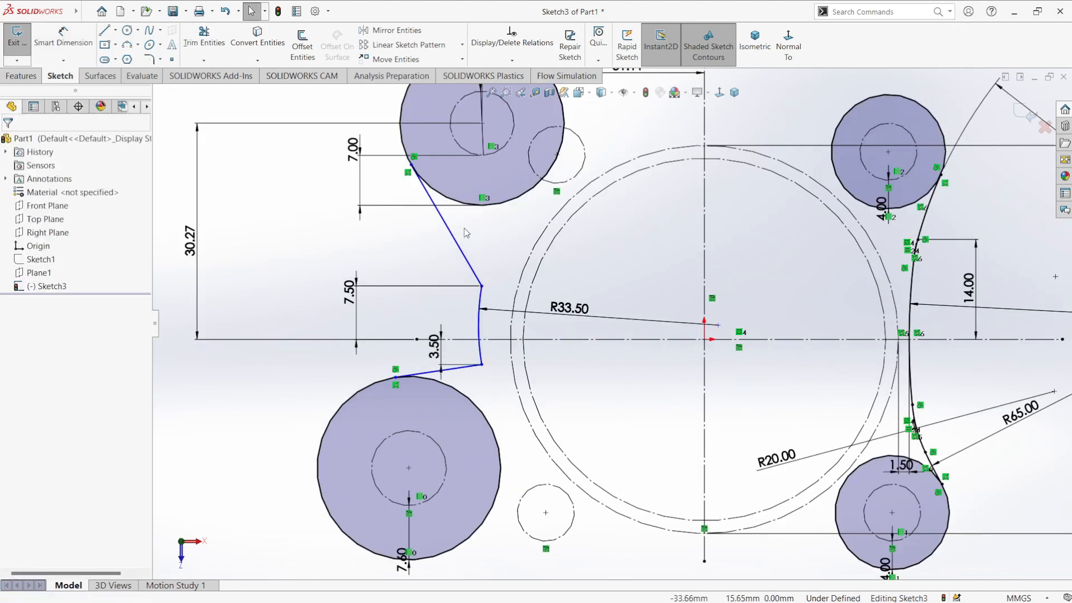
mouse_move(351, 299)
mouse_down()
mouse_move(522, 237)
mouse_move(506, 232)
mouse_up()
drag(434, 346, 492, 375)
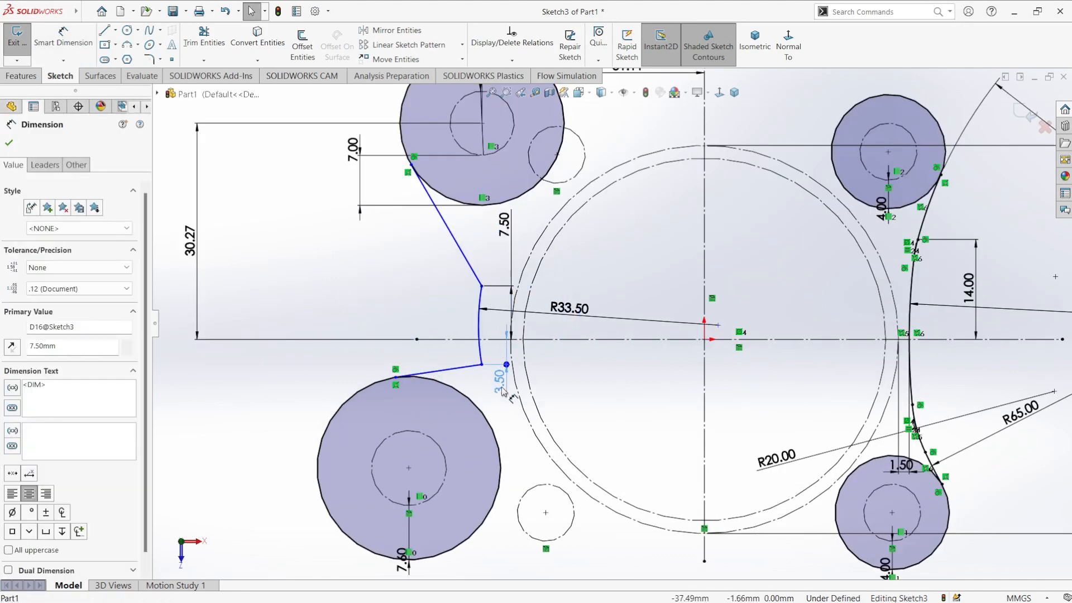
Step: Dimension the horizontal distance from the left arc's upper endpoint to the vertical centerline as 30 mm
click(481, 285)
click(704, 262)
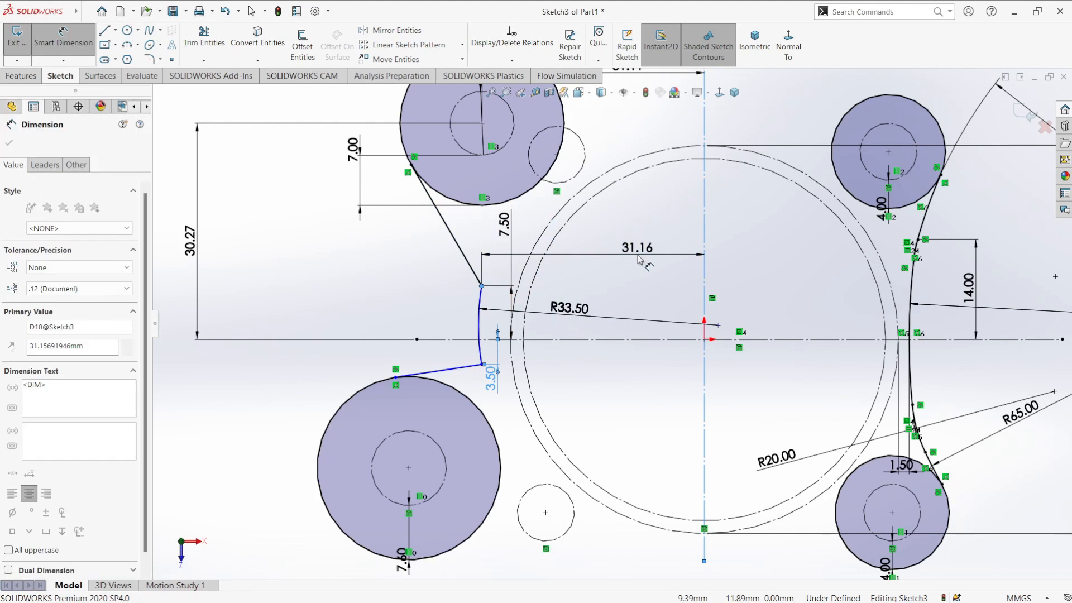
click(638, 256)
text(32)
key(Return)
key(Escape)
double_click(639, 252)
text(30)
key(Return)
Step: Dimension the horizontal distance from the left arc's lower endpoint to the vertical centerline as 30 mm
click(489, 365)
click(703, 391)
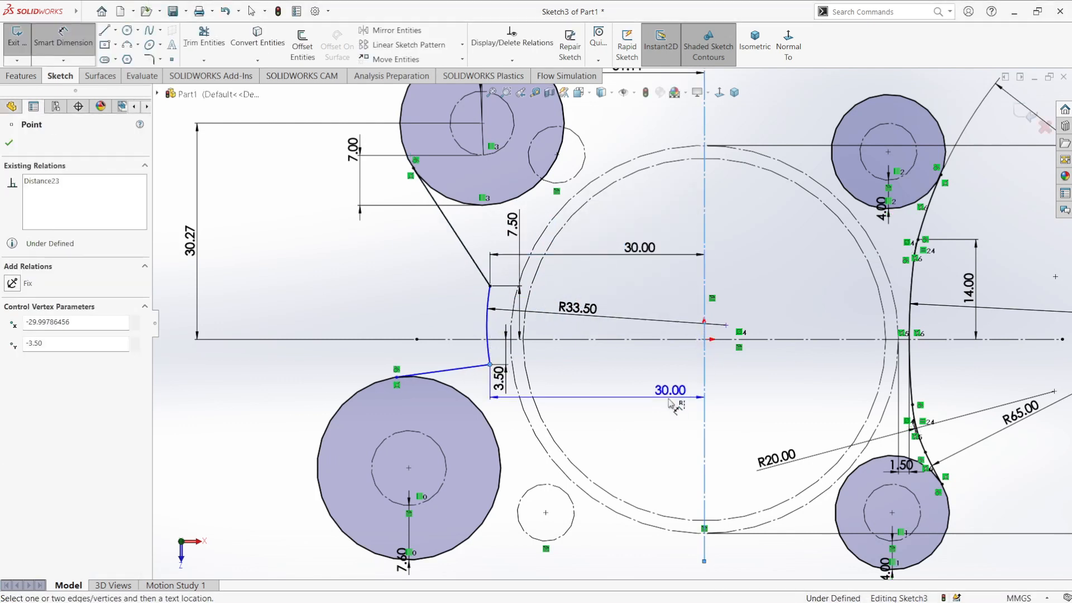
click(658, 400)
text(30)
key(Return)
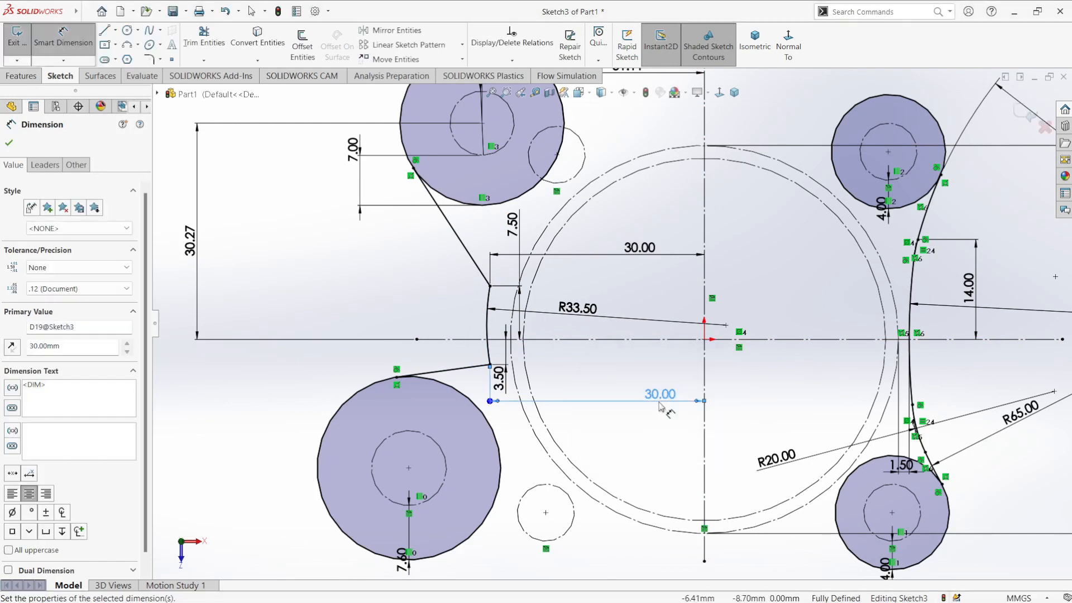
key(Escape)
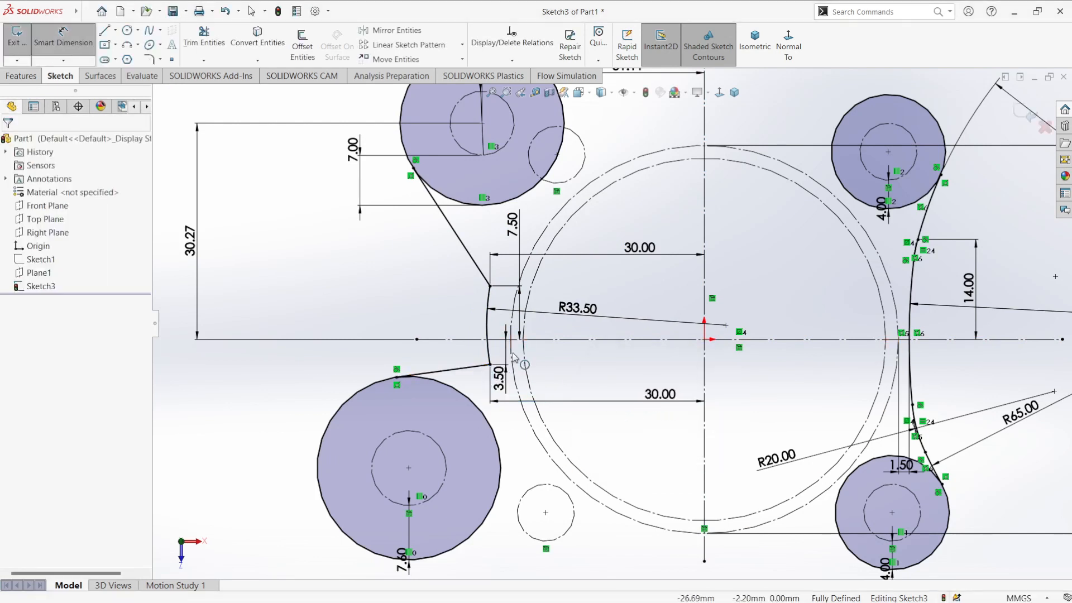
Step: Fillet both corners where the left arc meets the lug lines with a 6 mm radius
click(149, 59)
click(490, 287)
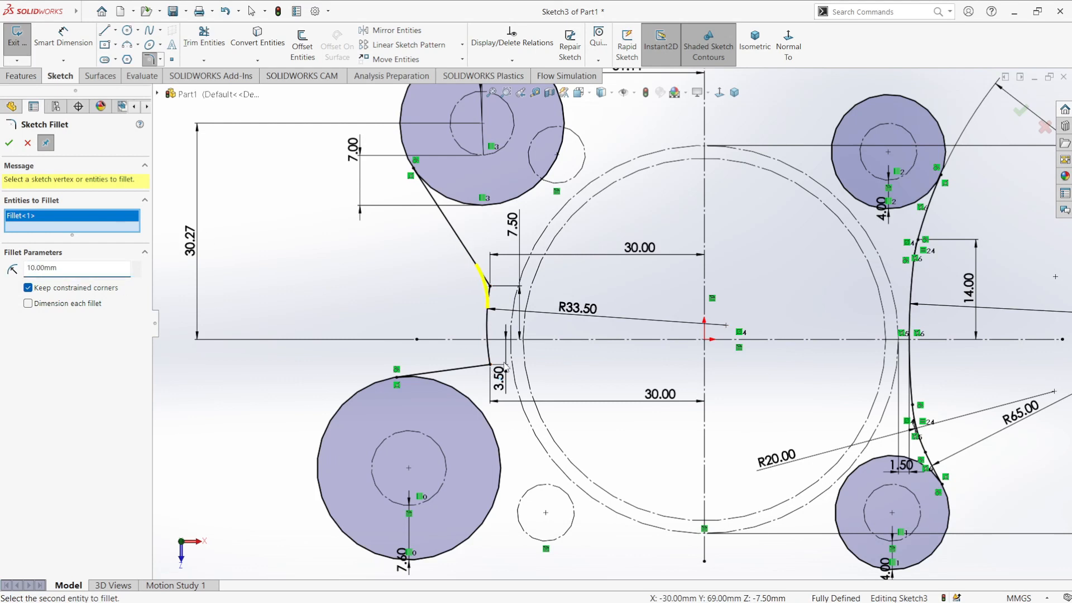
click(491, 366)
text(5)
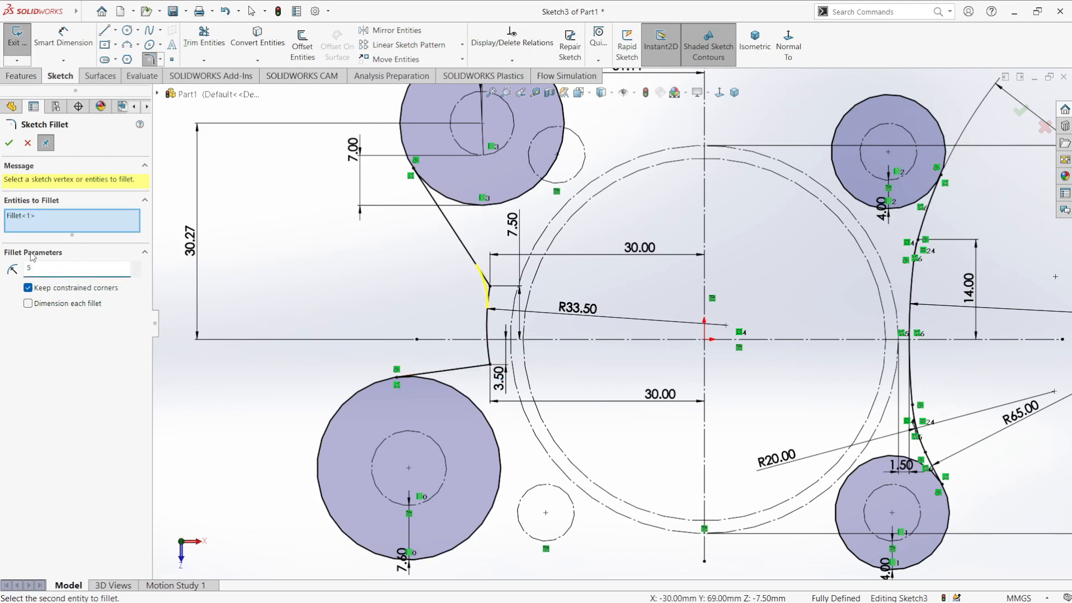
click(486, 367)
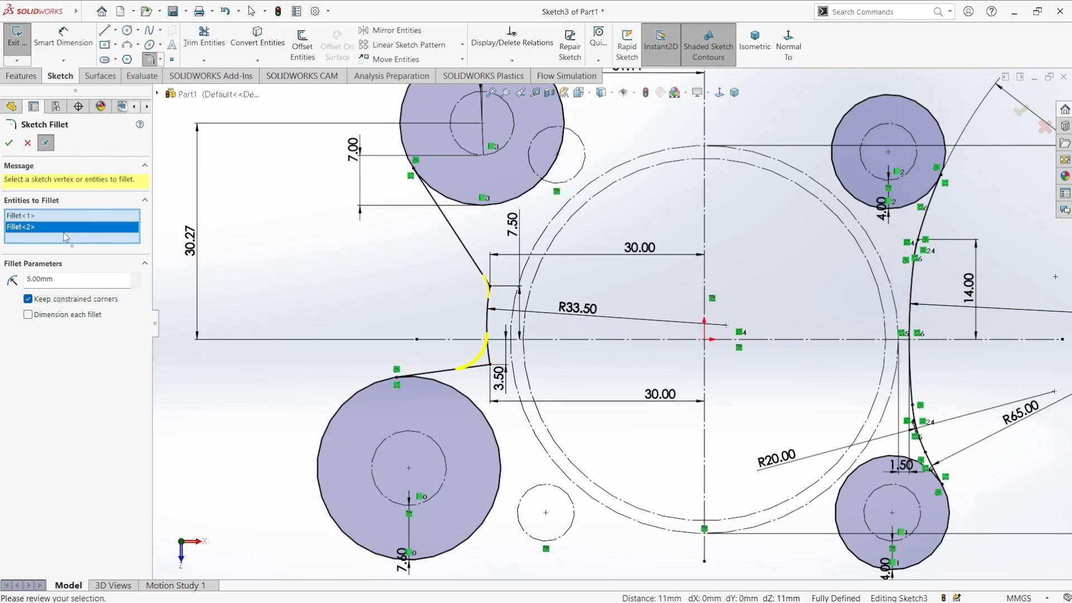
drag(65, 280, 3, 282)
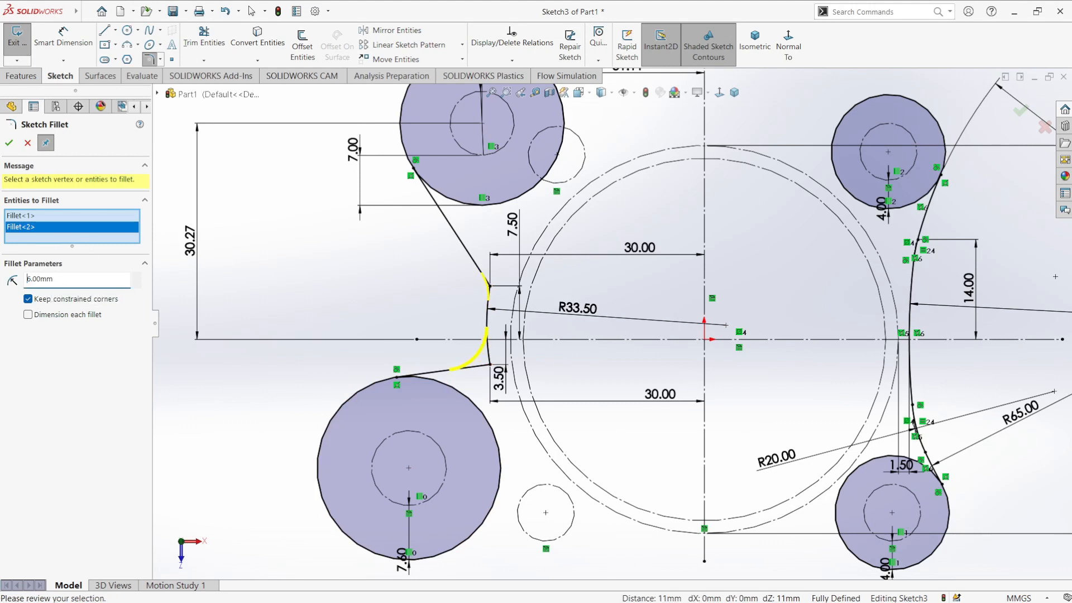
click(10, 144)
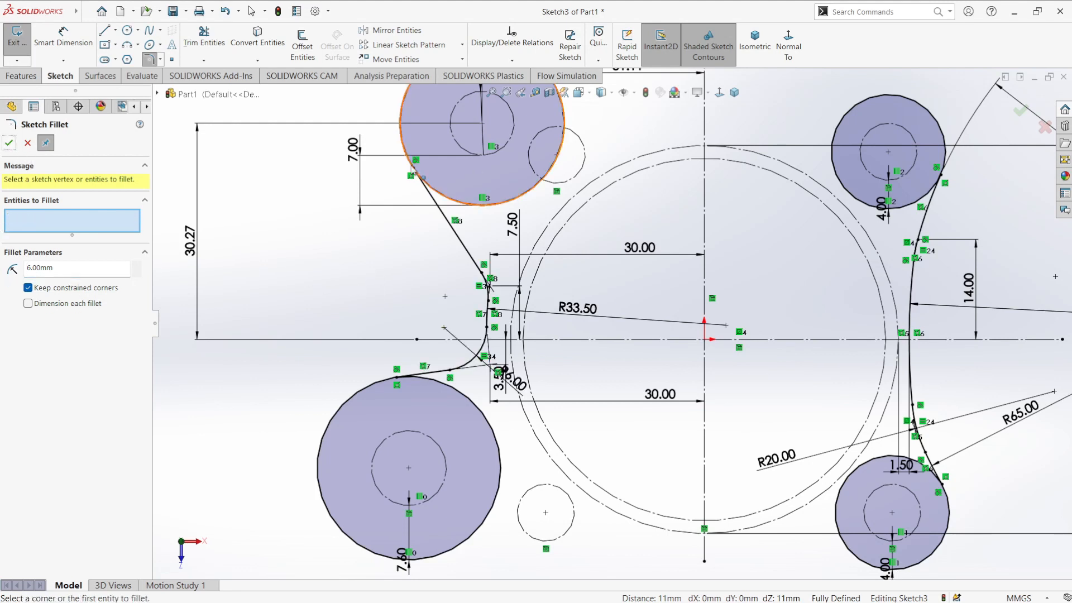
Step: Draw a line from the upper-left lug circle's upper edge sloping down toward the vertical centerline
scroll(605, 346, up, 3)
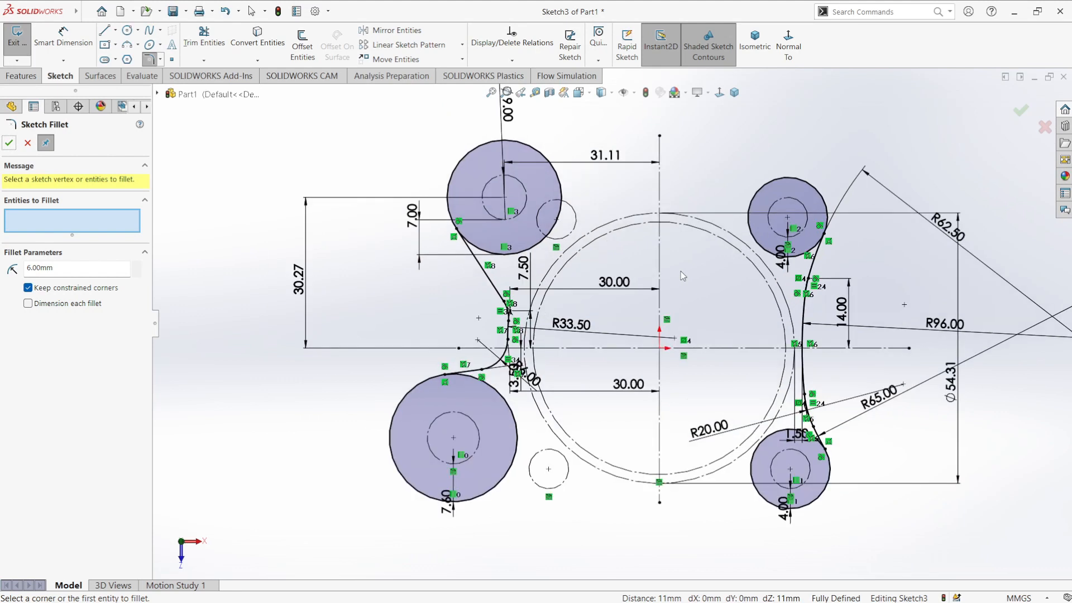
scroll(682, 276, up, 2)
scroll(694, 234, down, 2)
click(27, 143)
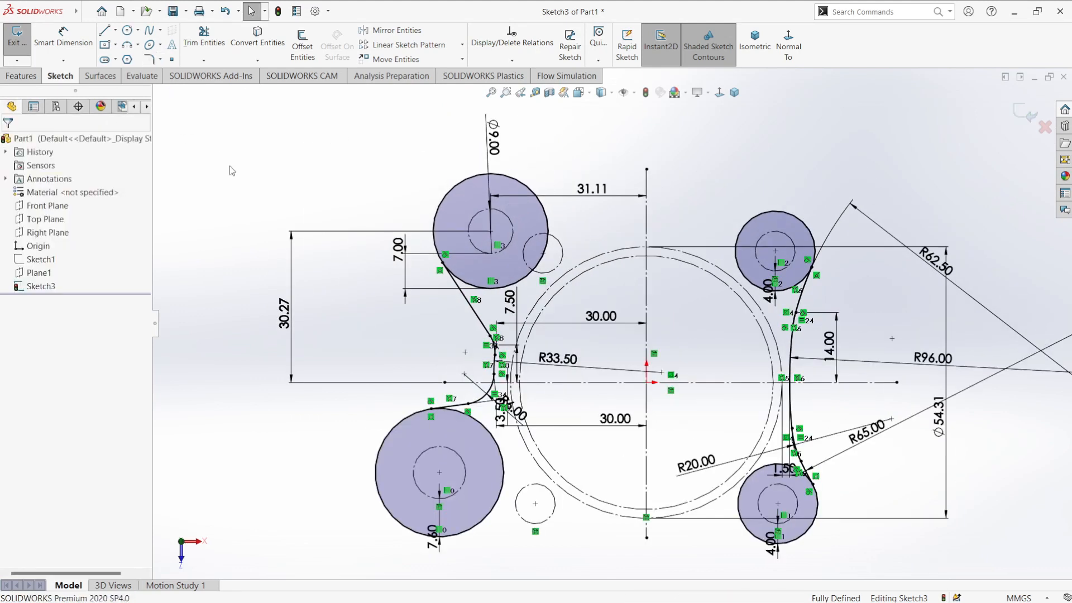
click(127, 44)
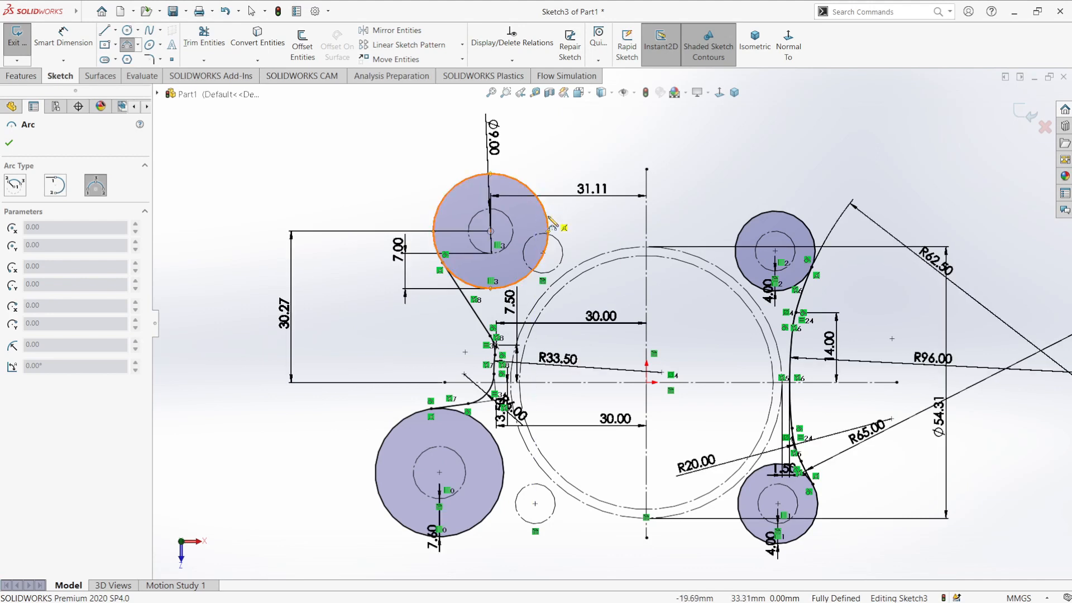
key(l)
click(531, 191)
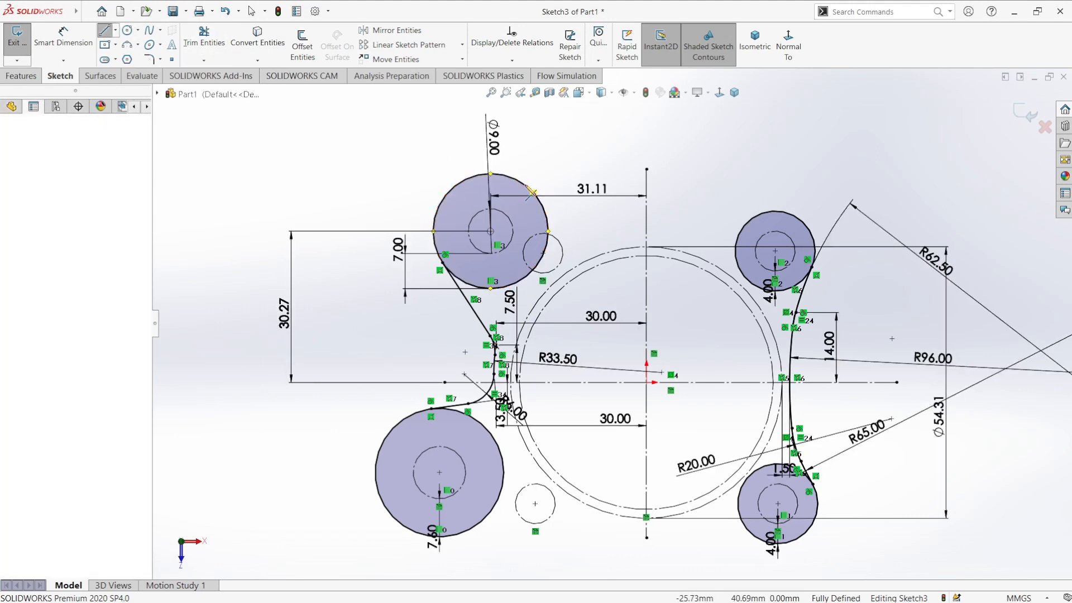
click(592, 231)
right_click(607, 216)
click(631, 223)
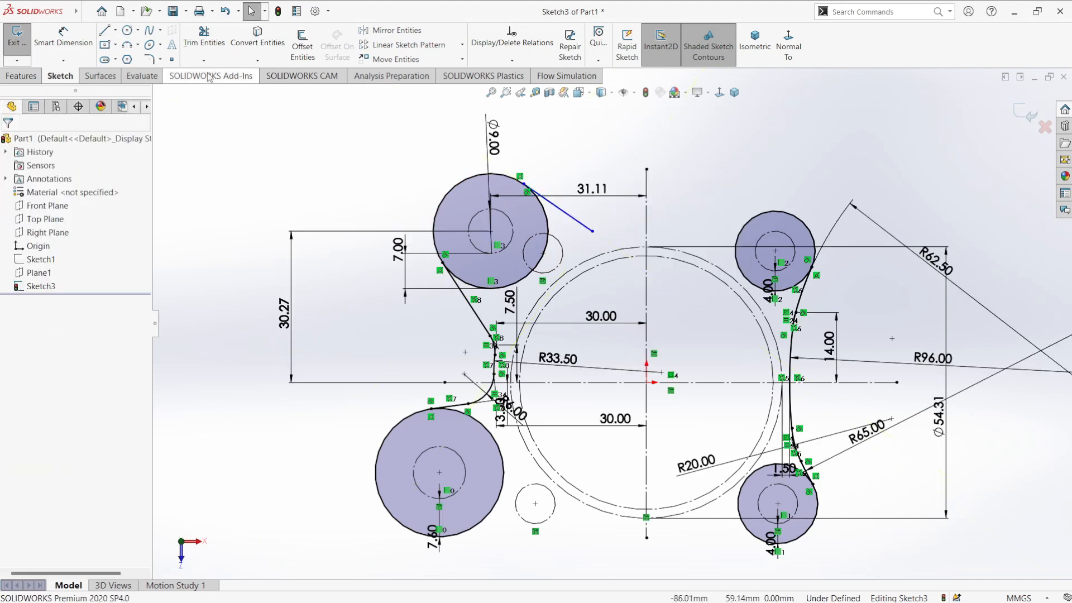
Step: Draw a four-point spline from the new line's free end to the uppermost point of the upper-right lug circle
click(127, 46)
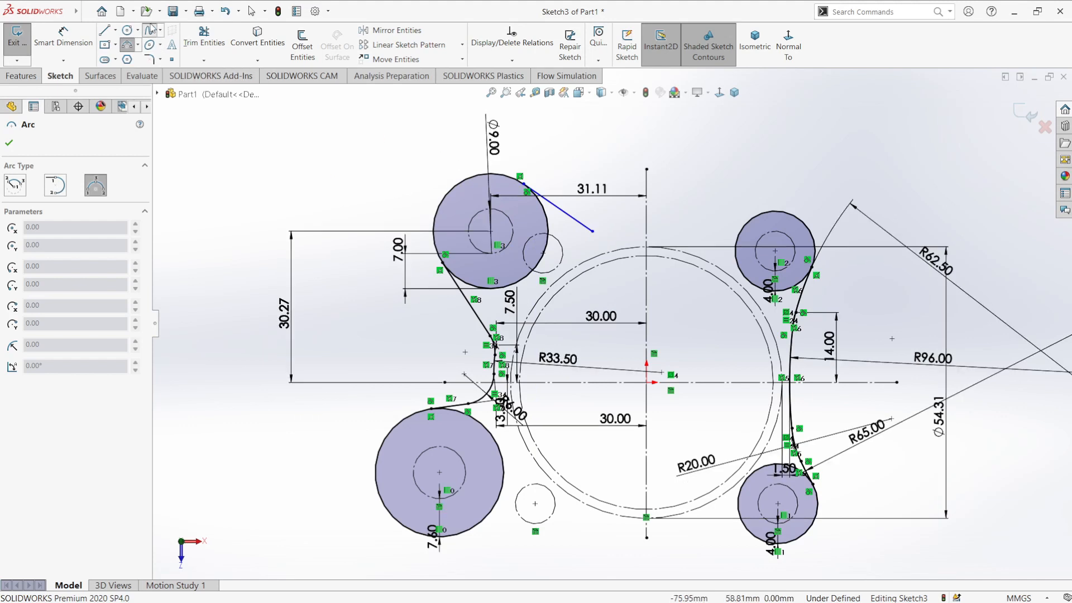
click(149, 31)
click(592, 231)
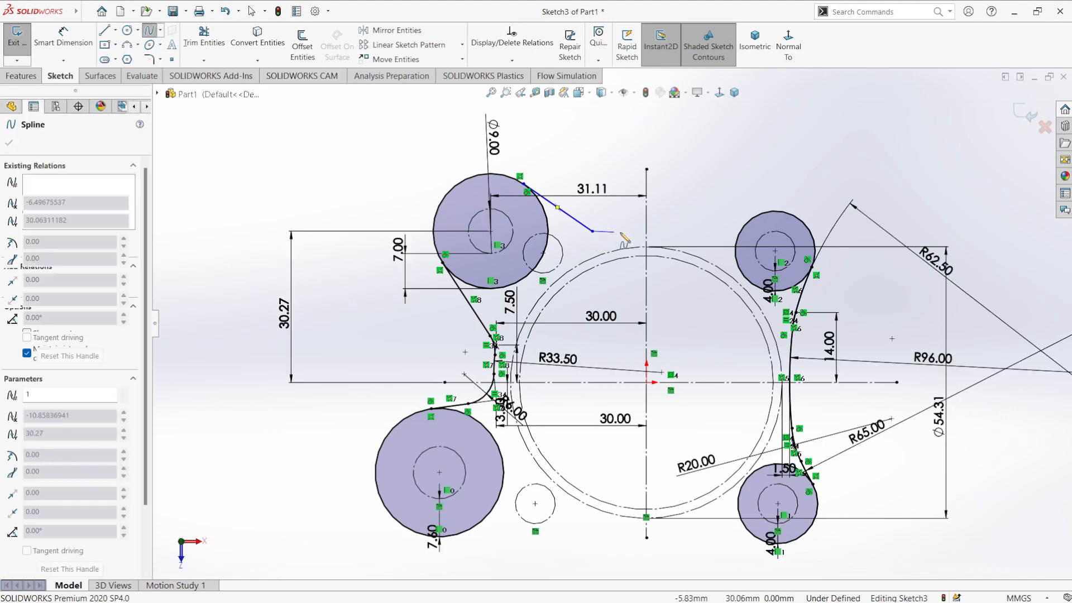
click(655, 233)
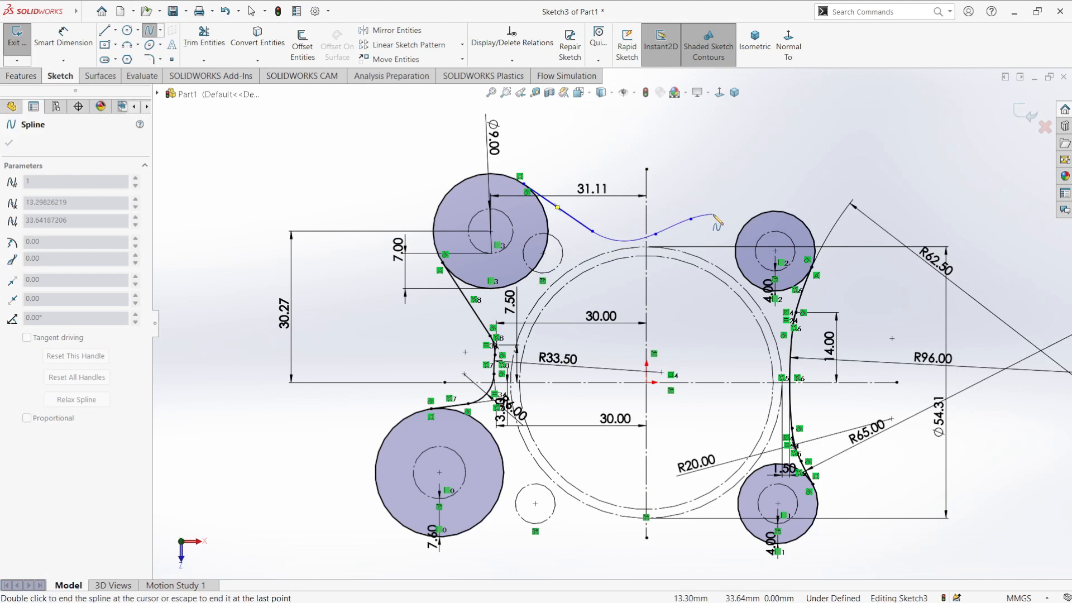
click(774, 211)
key(Escape)
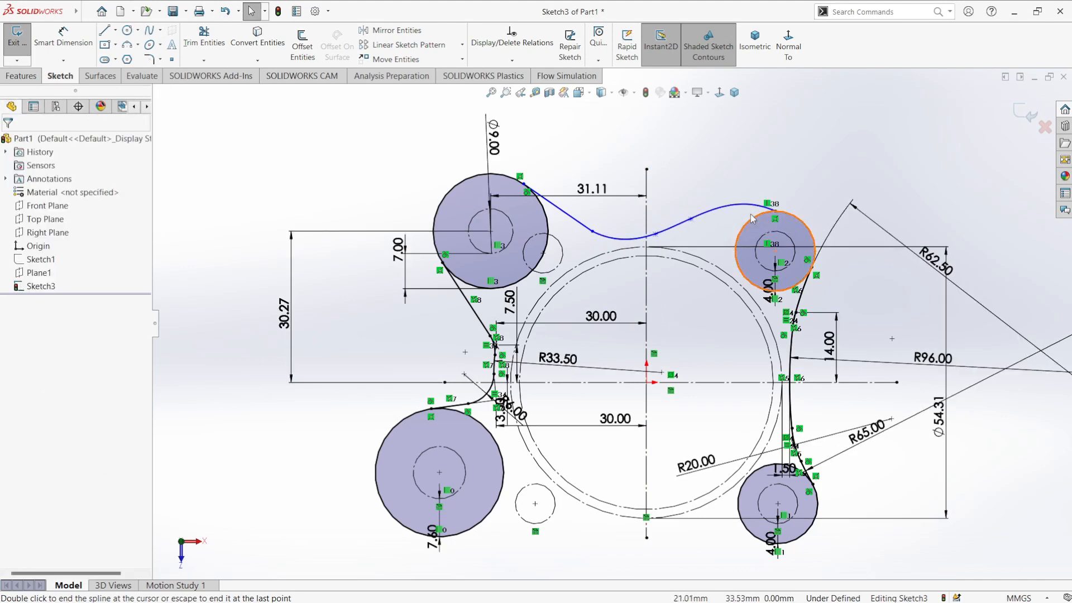
Step: Adjust the spline's third point and make its end run smoothly into the upper-right lug circle
mouse_move(690, 219)
mouse_down()
mouse_move(690, 237)
mouse_move(689, 226)
mouse_move(749, 207)
mouse_move(710, 220)
mouse_up()
click(696, 176)
click(762, 213)
click(673, 207)
scroll(642, 221, down, 2)
Step: Fillet the corner between the upper-left lug's line and the spline with a 20 mm radius
click(569, 236)
click(315, 116)
click(148, 60)
click(569, 235)
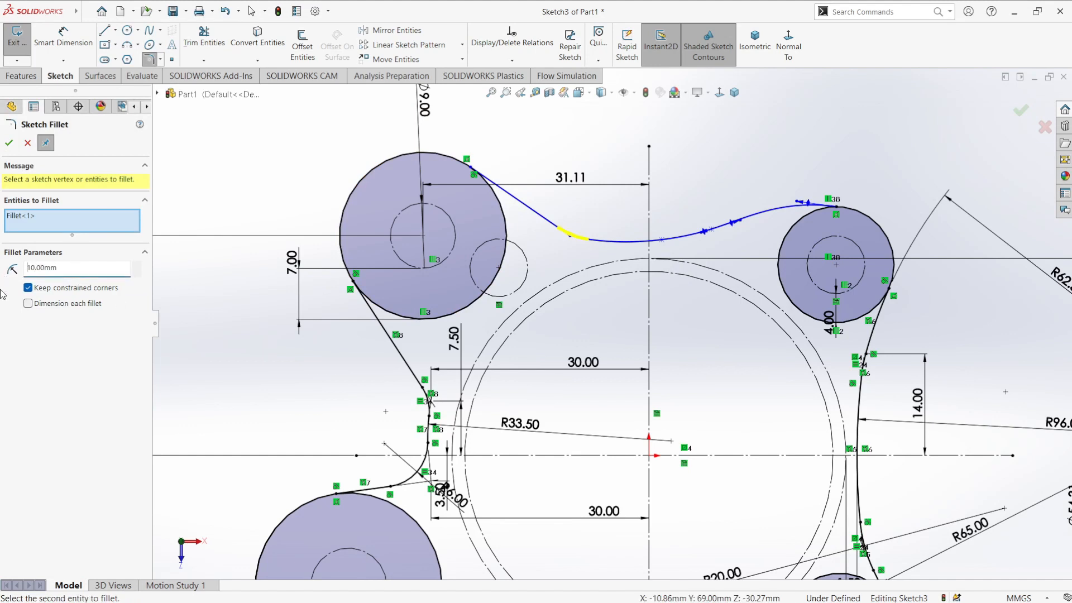
click(9, 142)
scroll(738, 196, up, 2)
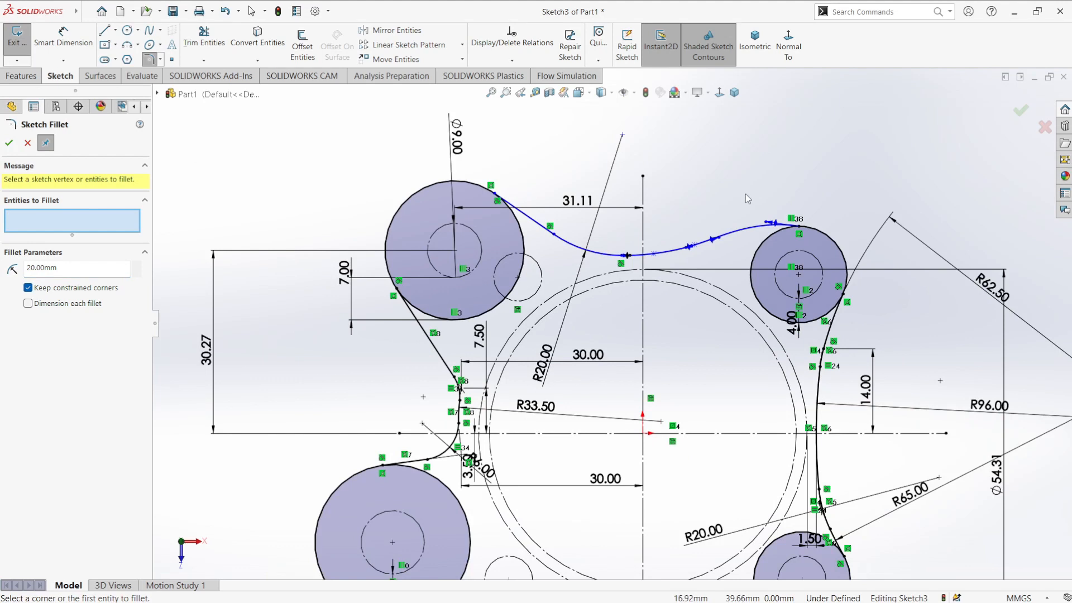
scroll(775, 212, down, 1)
key(Escape)
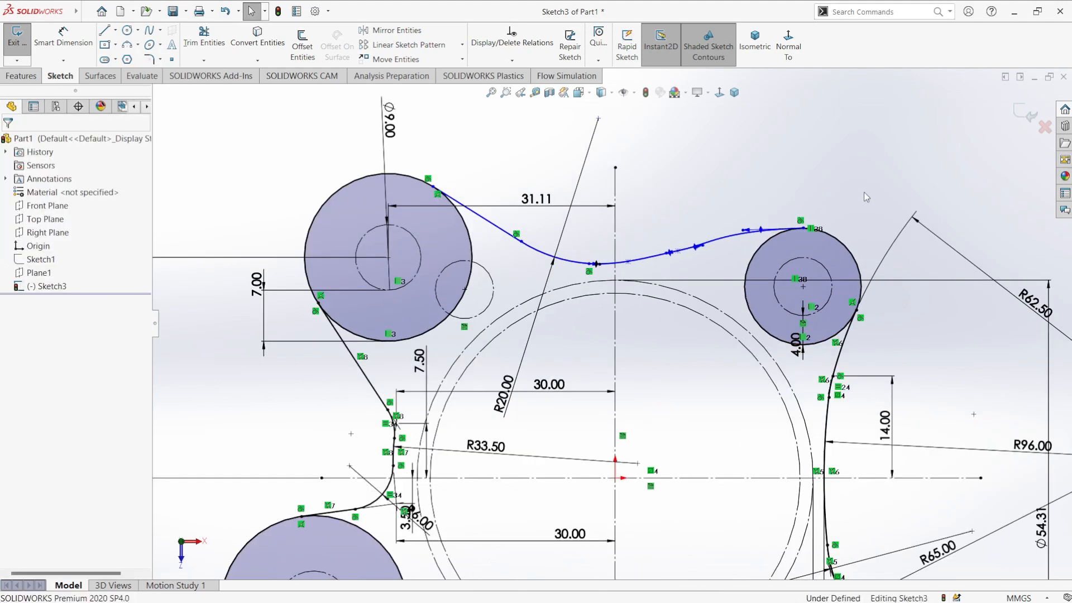
Step: Trim away the inner portions of the two upper lug circles, leaving only their outer arcs
scroll(777, 361, up, 2)
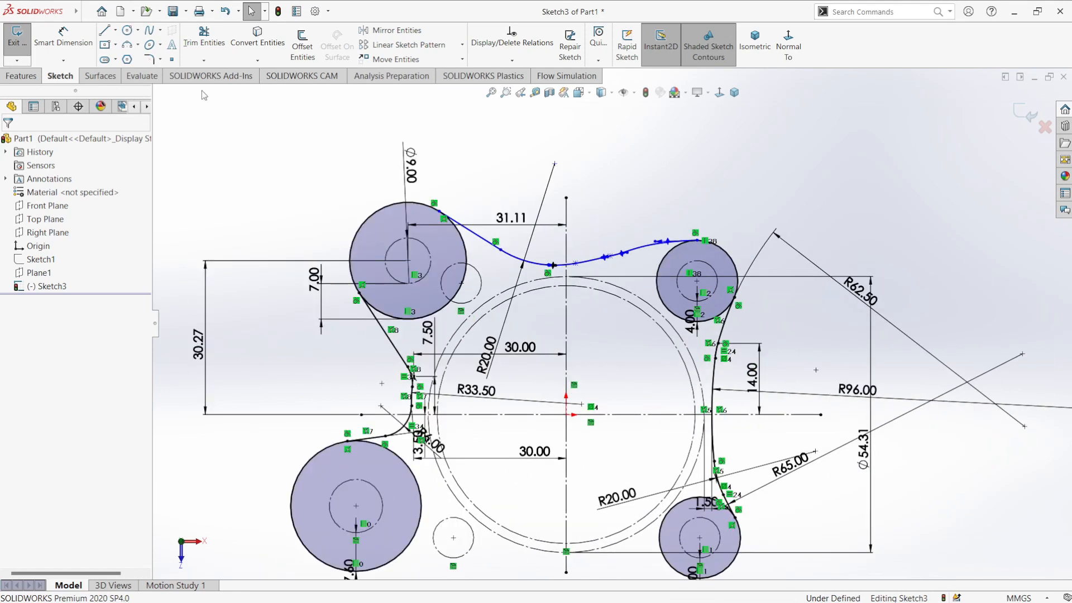
click(204, 37)
mouse_move(474, 253)
mouse_down()
mouse_move(469, 292)
mouse_move(455, 289)
mouse_move(709, 314)
mouse_move(639, 296)
mouse_up()
scroll(606, 296, up, 3)
scroll(618, 441, down, 3)
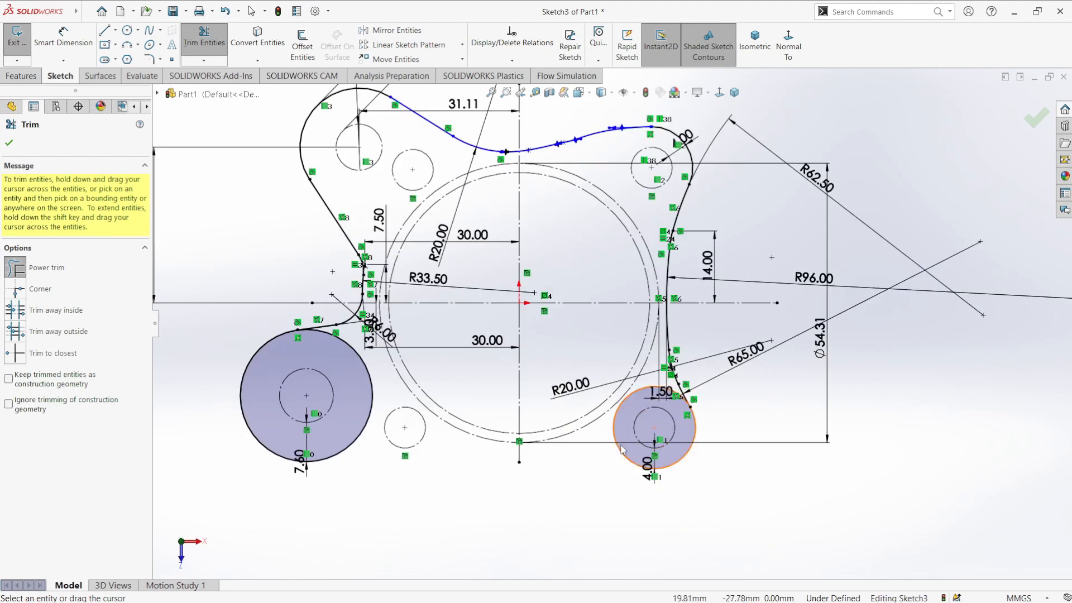
scroll(369, 392, up, 2)
scroll(530, 326, down, 1)
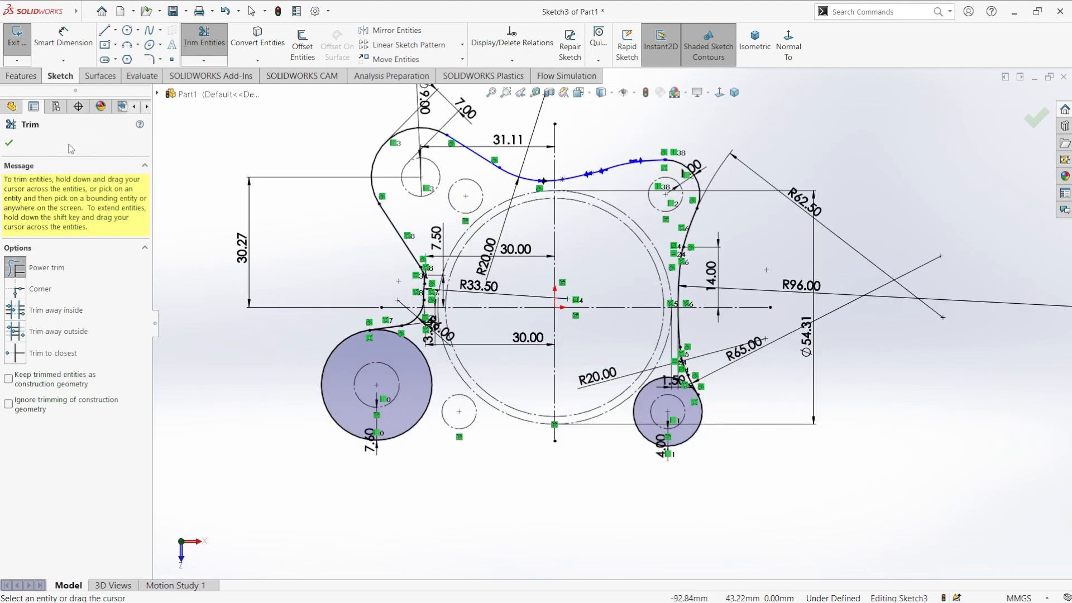
click(9, 142)
Step: Dimension the spline's length as 30 mm
scroll(524, 256, up, 2)
scroll(524, 255, down, 2)
right_drag(881, 230, 881, 193)
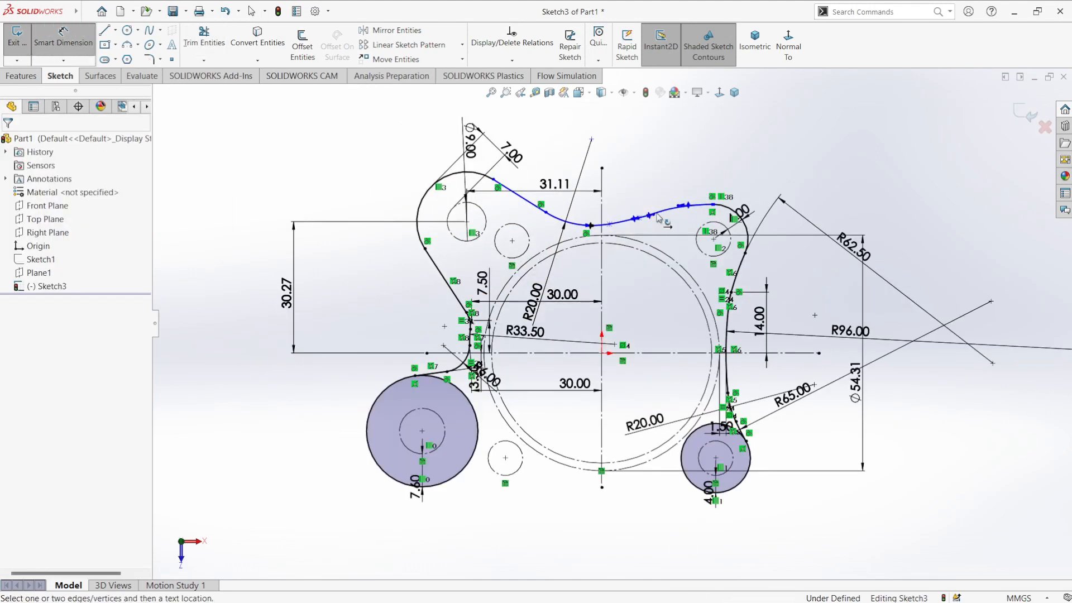
click(623, 226)
click(640, 157)
key(Return)
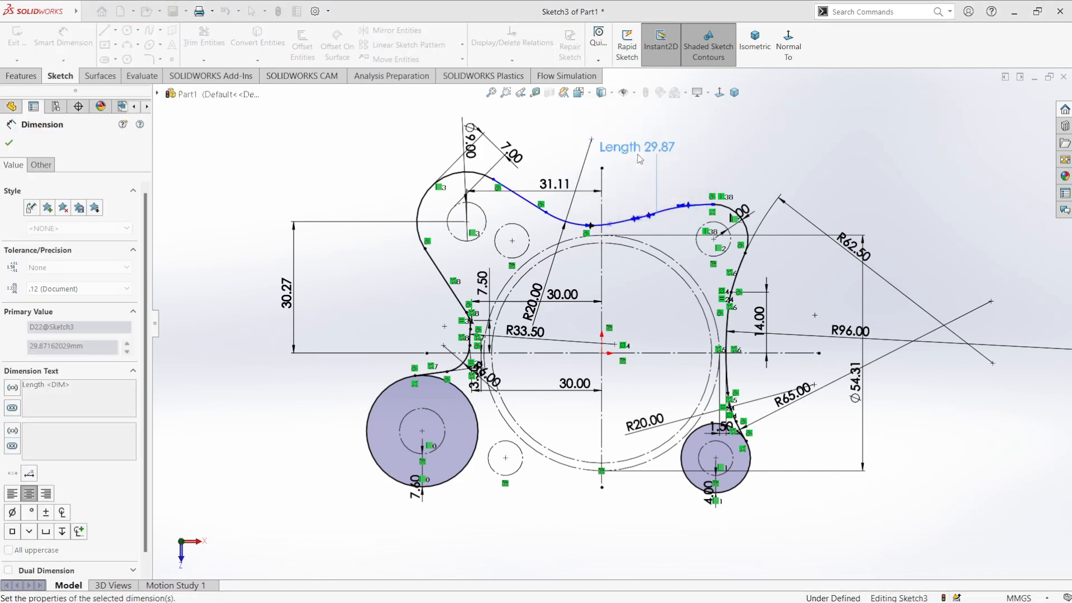
click(554, 217)
click(536, 160)
click(591, 222)
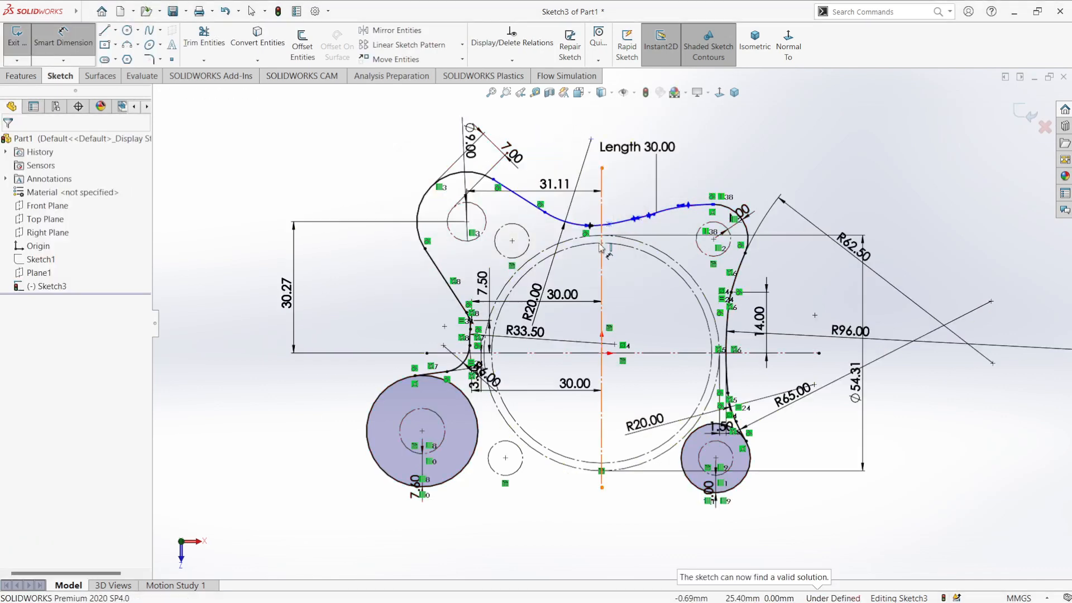
key(Escape)
click(496, 187)
click(545, 212)
click(919, 227)
Step: Dimension the vertical distance from the horizontal centerline to the lower end of the upper-left lug's sloping line as 32.5 mm
right_drag(919, 228, 919, 187)
click(582, 352)
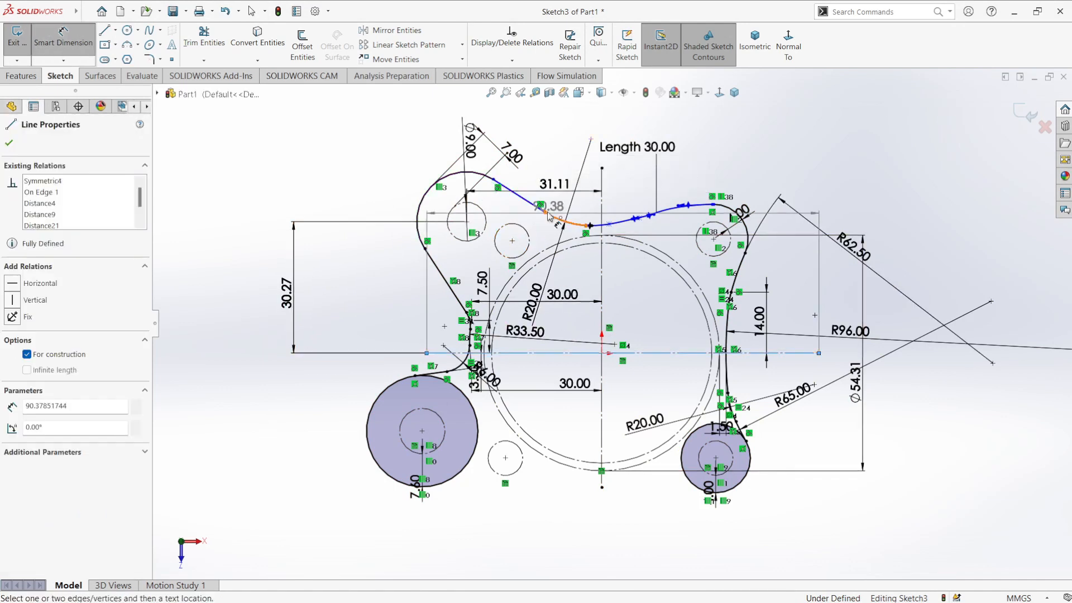
click(545, 212)
click(210, 246)
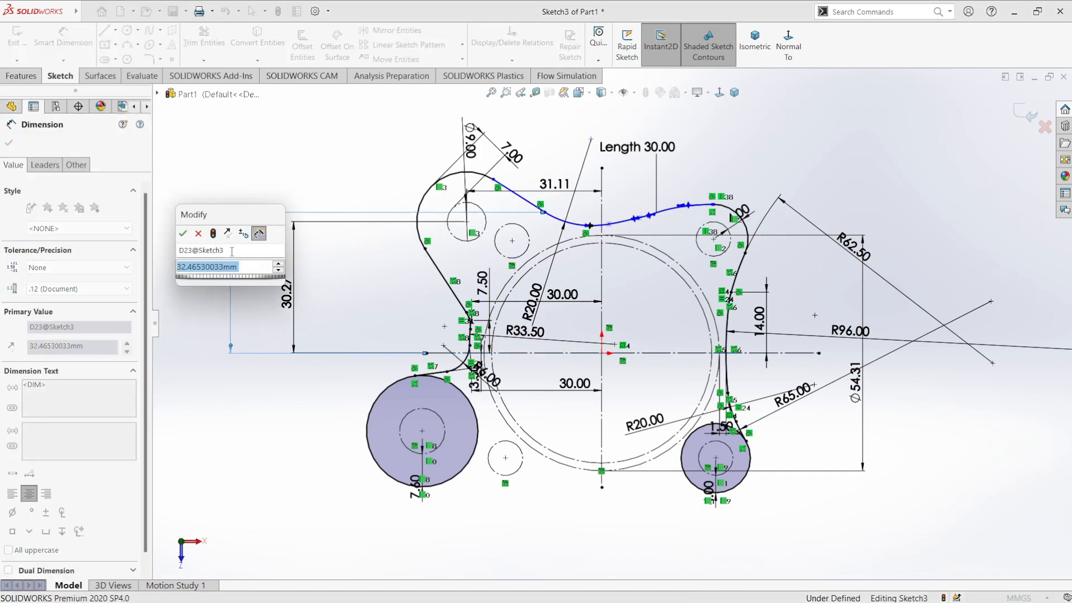
text(32.5)
key(Return)
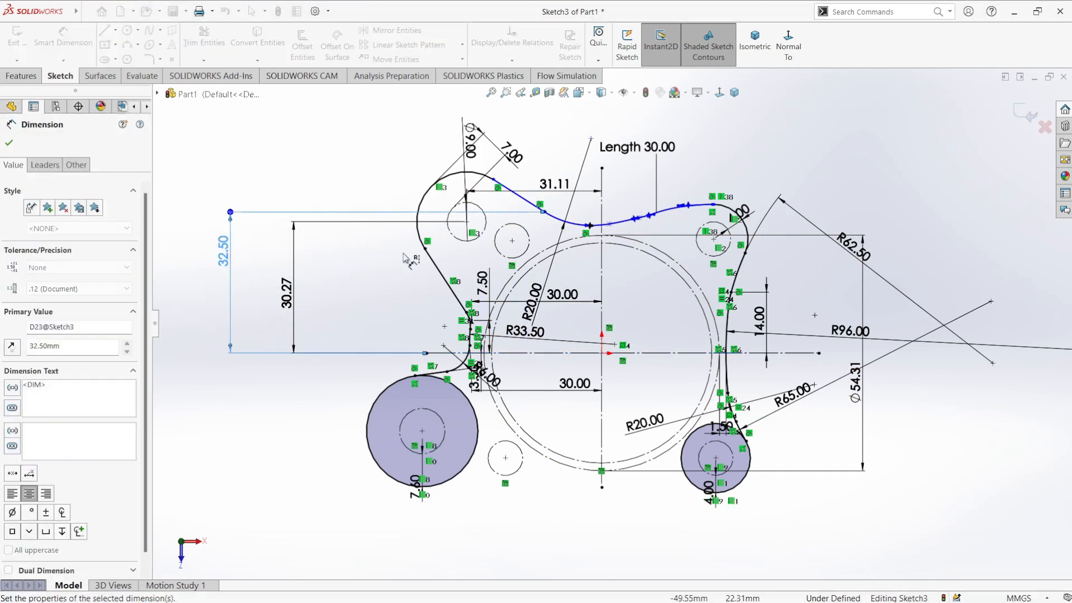
Step: Dimension the vertical distance from the horizontal centerline to the sloping line's upper end as 40 mm
click(494, 179)
click(189, 154)
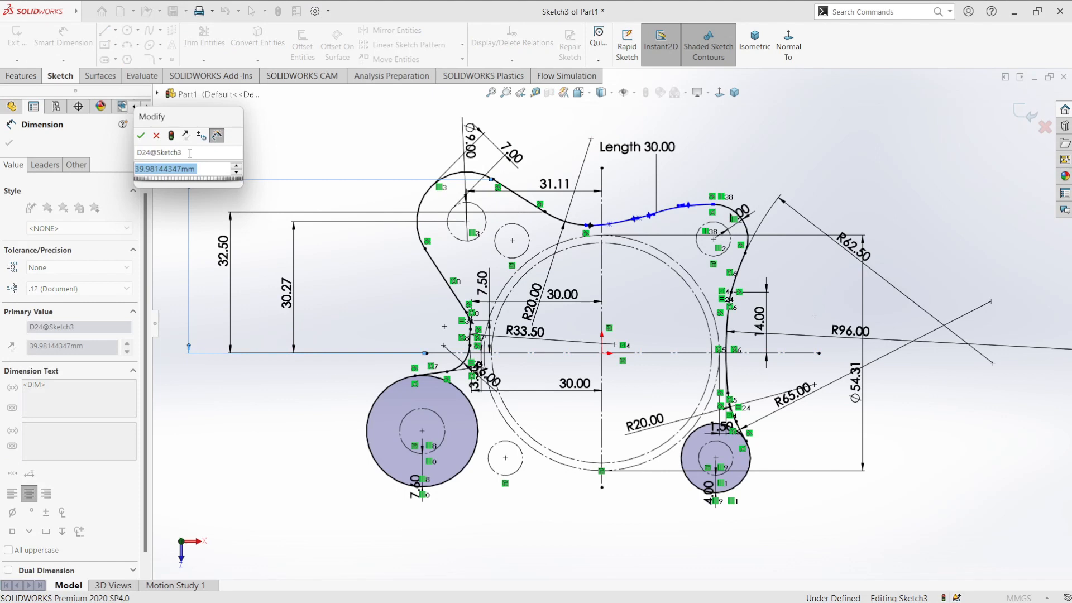
text(40)
key(Return)
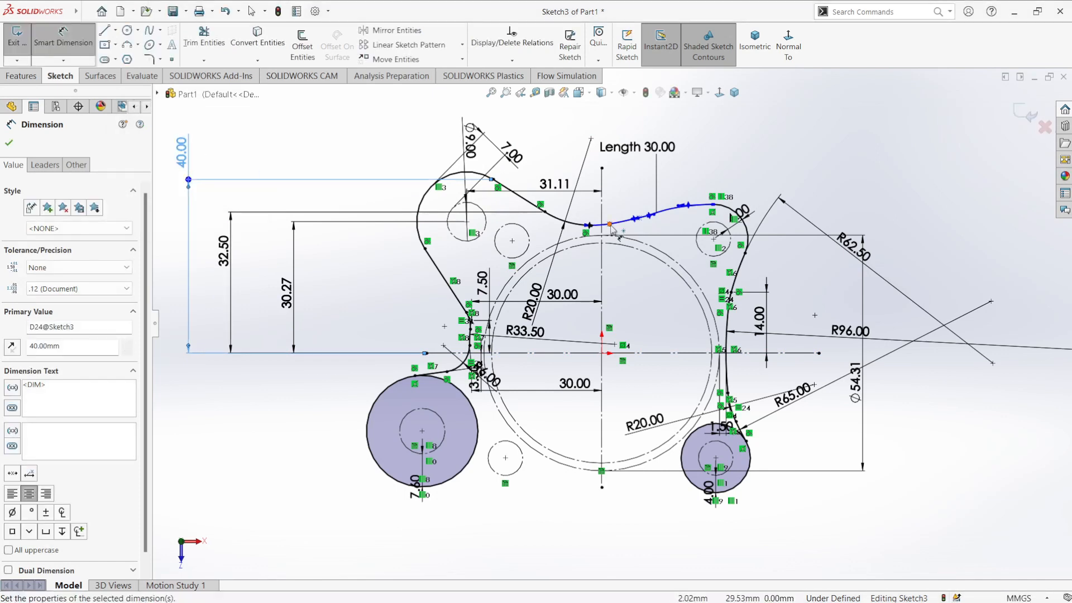
Step: Dimension the spline point just past the vertical centerline 30 mm above the horizontal centerline
click(609, 224)
click(934, 196)
text(30)
key(Return)
Step: Try to dimension the height of the spline's end at the upper-right lug above the horizontal centerline
click(714, 205)
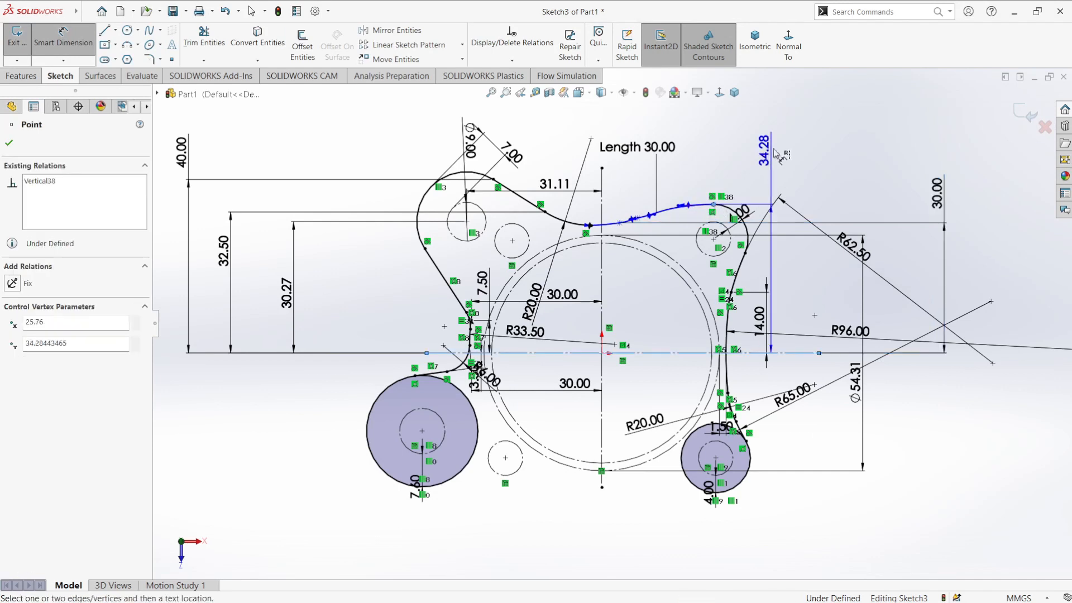
click(990, 154)
text(35)
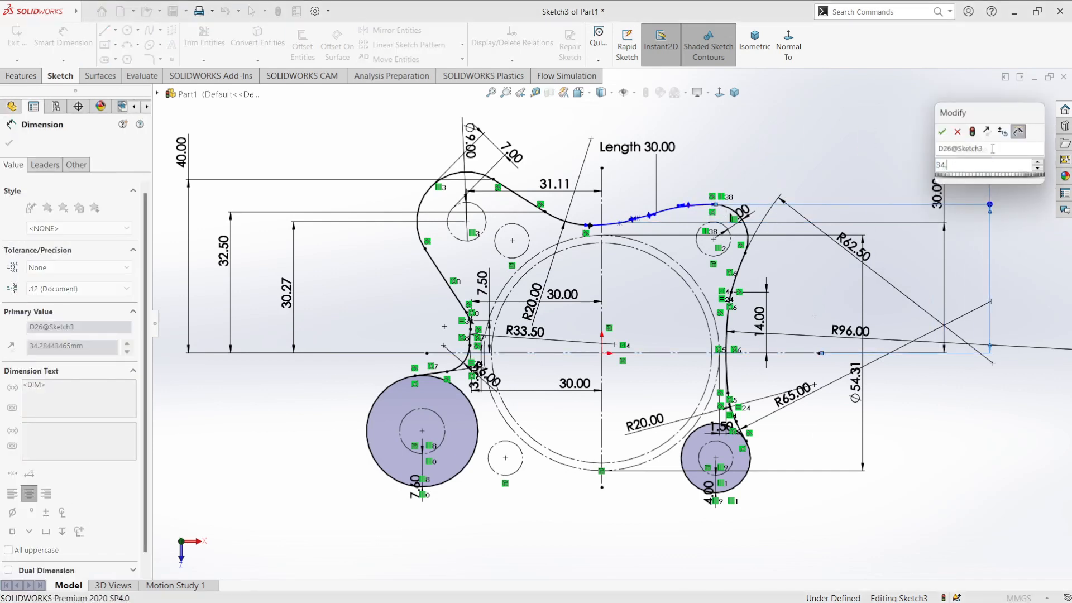
key(Return)
key(Return)
right_click(990, 163)
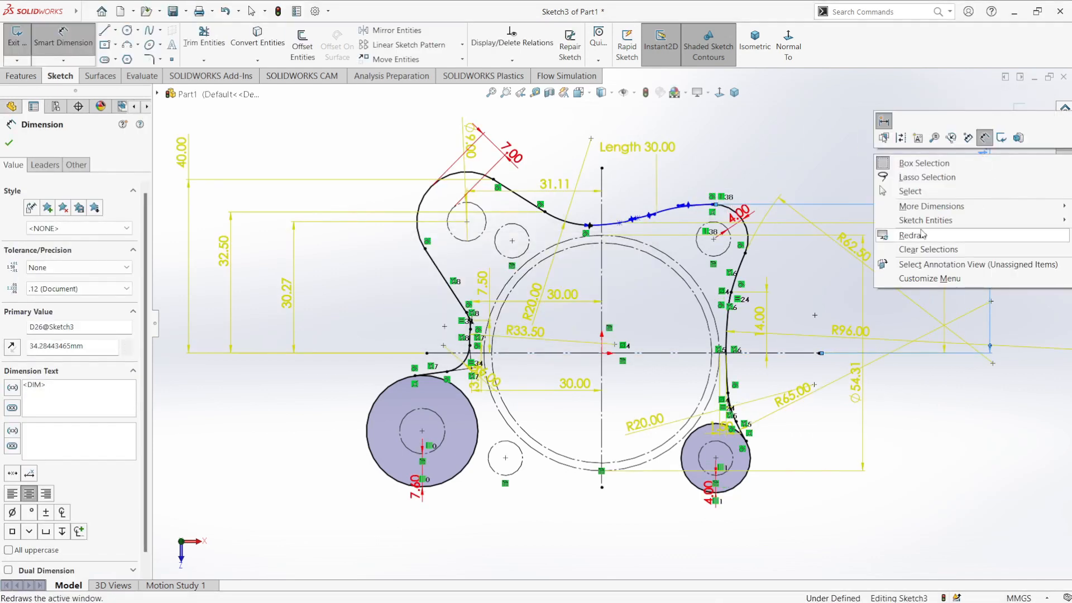
click(776, 163)
key(Escape)
Step: Dimension the spline's tangency handle at the upper-right lug as 35 mm
right_drag(872, 198, 842, 246)
click(681, 206)
click(719, 137)
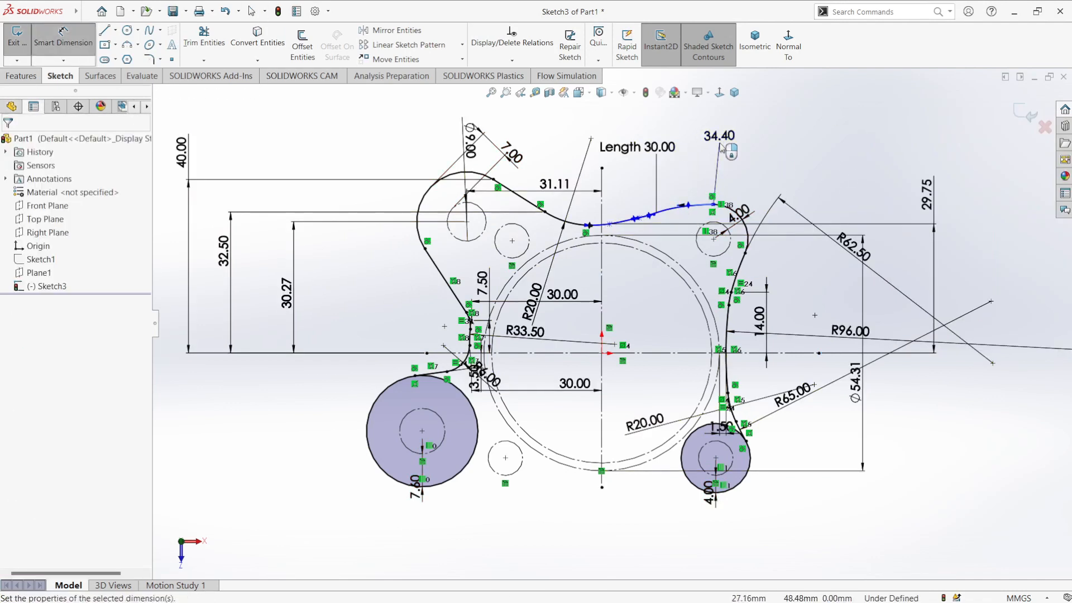
text(35)
key(Return)
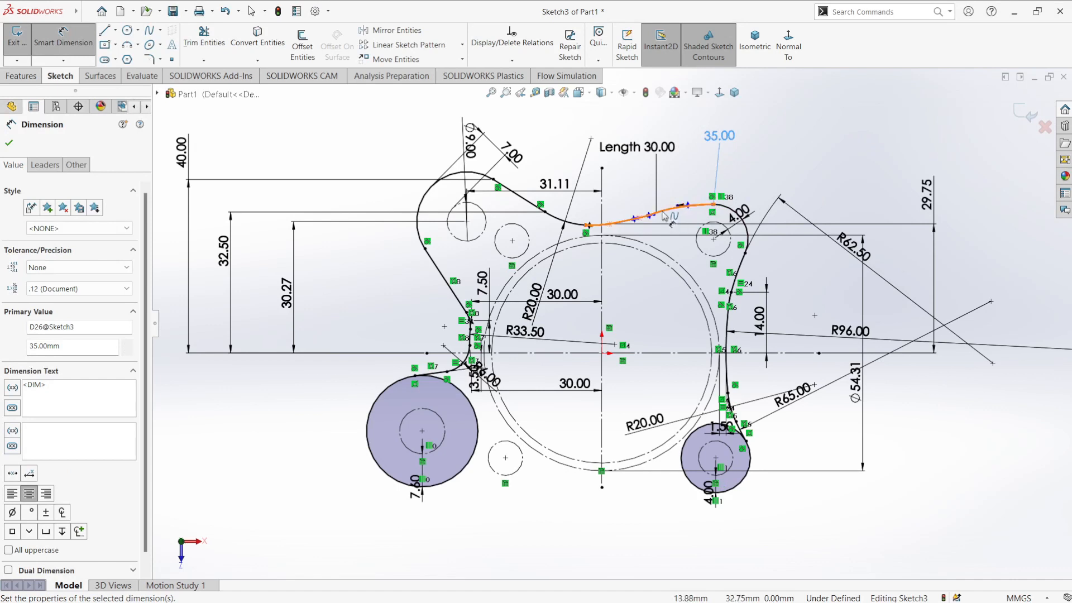
click(663, 213)
click(674, 168)
click(595, 243)
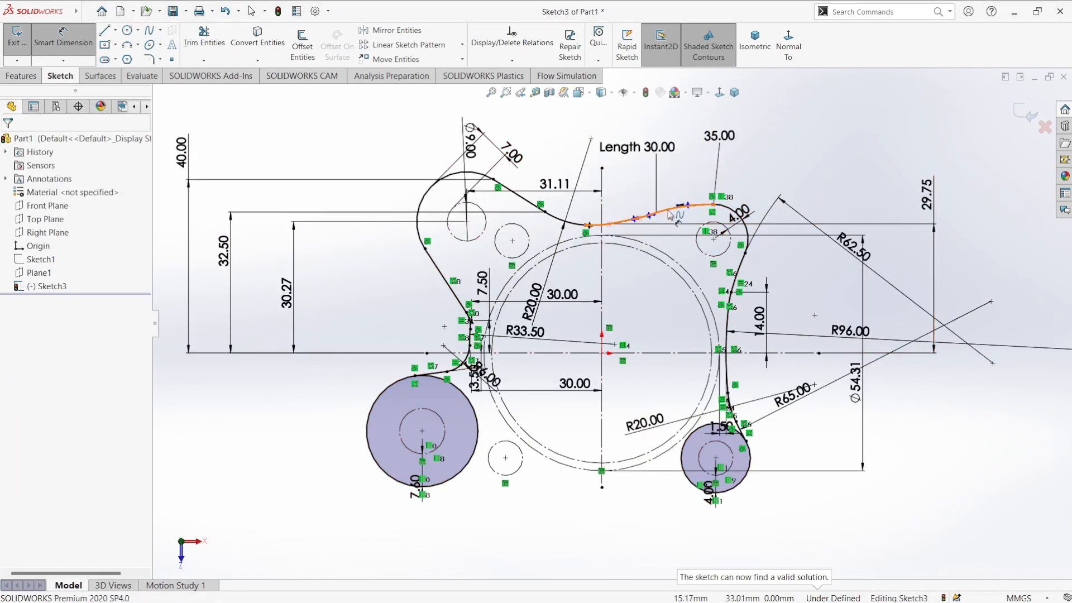
Step: Dimension the tangency handle at the spline's middle point as 20 mm
scroll(668, 211, down, 8)
click(627, 297)
key(Escape)
click(578, 308)
click(603, 341)
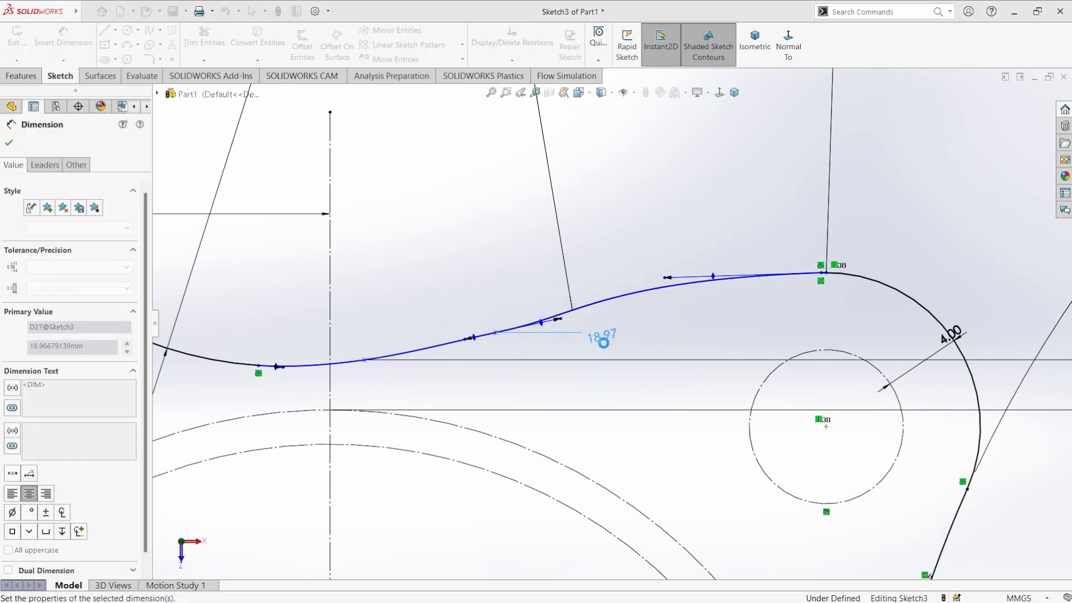
text(20)
key(Return)
Step: Dimension the horizontal distance from the vertical centerline to the spline point just past it as 2 mm
scroll(597, 334, up, 5)
click(532, 336)
click(546, 317)
click(555, 170)
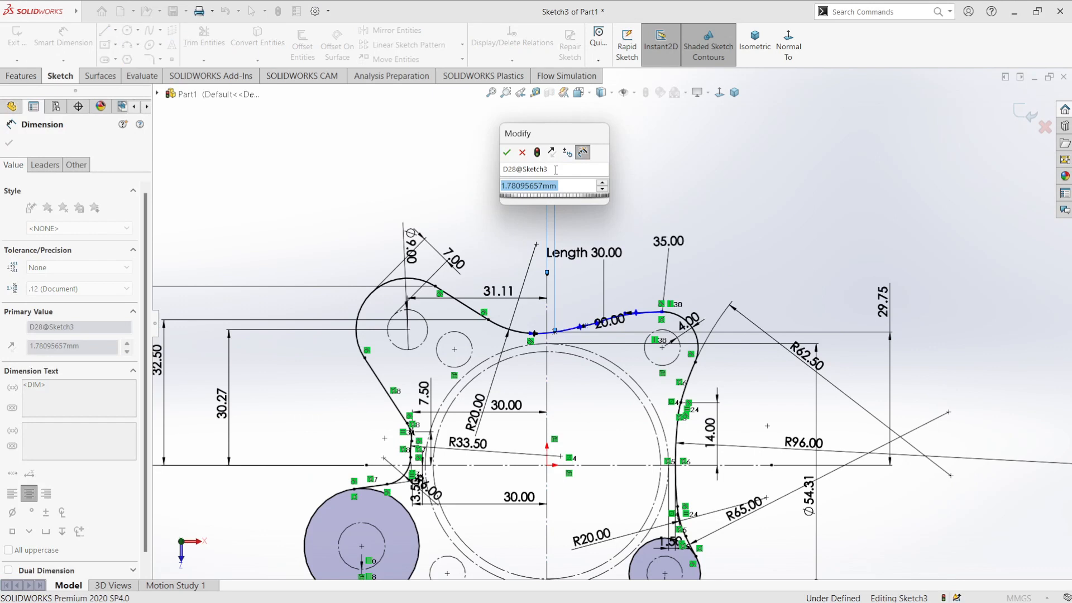
text(15)
key(BackSpace)
key(BackSpace)
text(2)
key(Return)
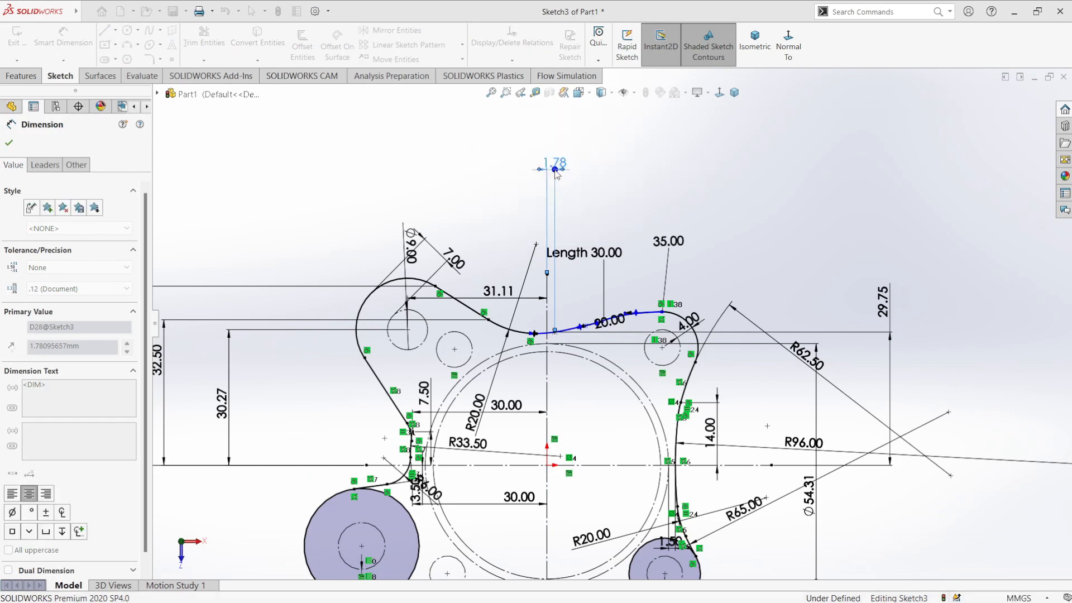
Step: Dimension the horizontal distance from the 20 mm fillet's lower end to the vertical centerline as 3.5 mm
scroll(577, 330, down, 5)
click(461, 319)
click(498, 296)
click(478, 279)
text(3.5)
key(Return)
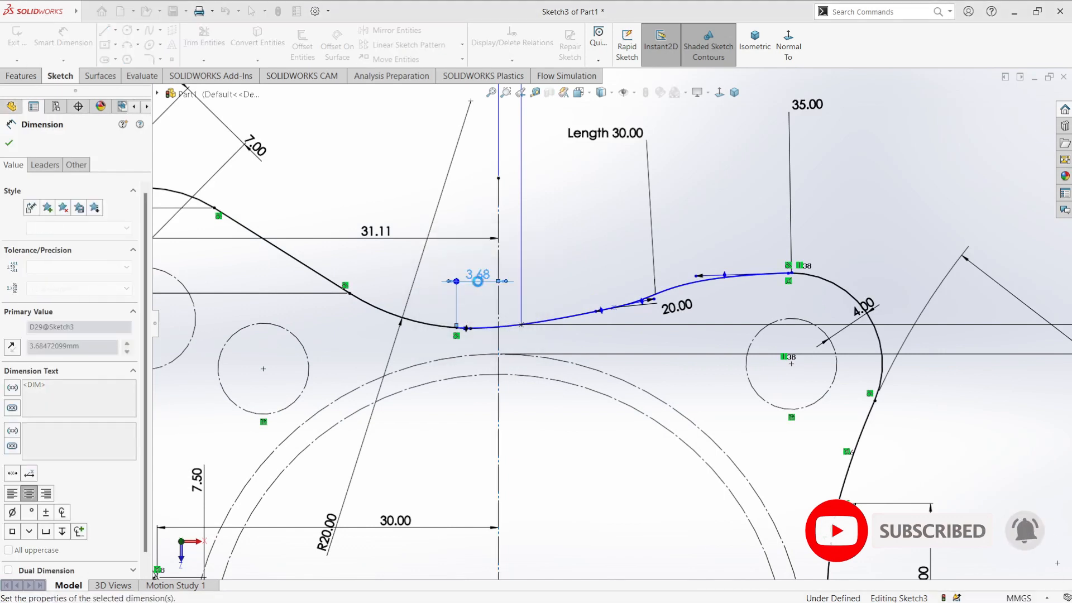
Step: Try to dimension the vertical distance from the horizontal centerline to the 20 mm fillet's lower end
scroll(495, 465, up, 3)
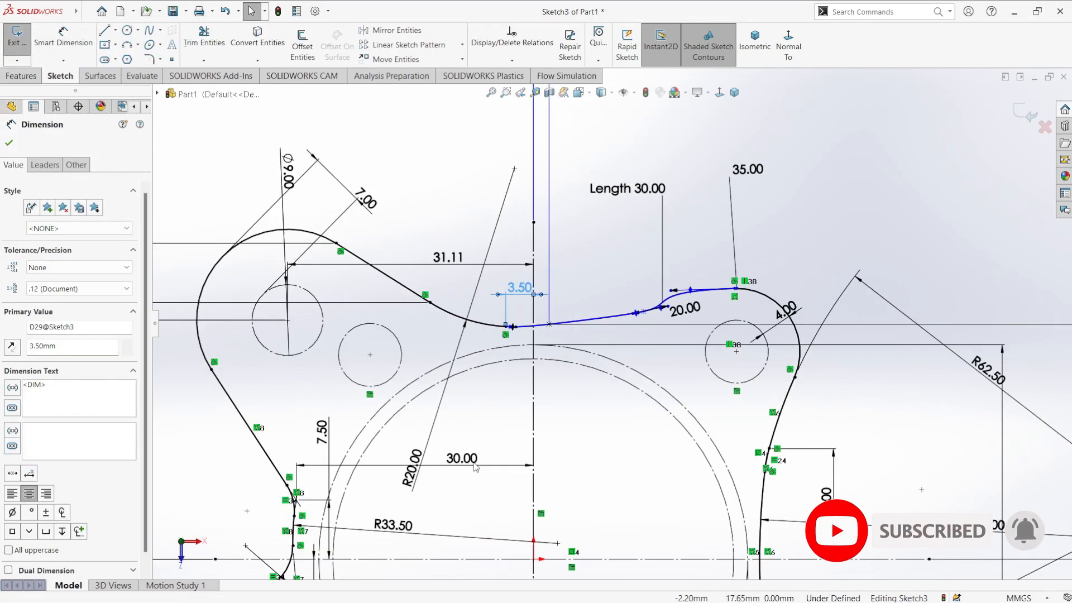
click(522, 518)
key(Return)
click(522, 518)
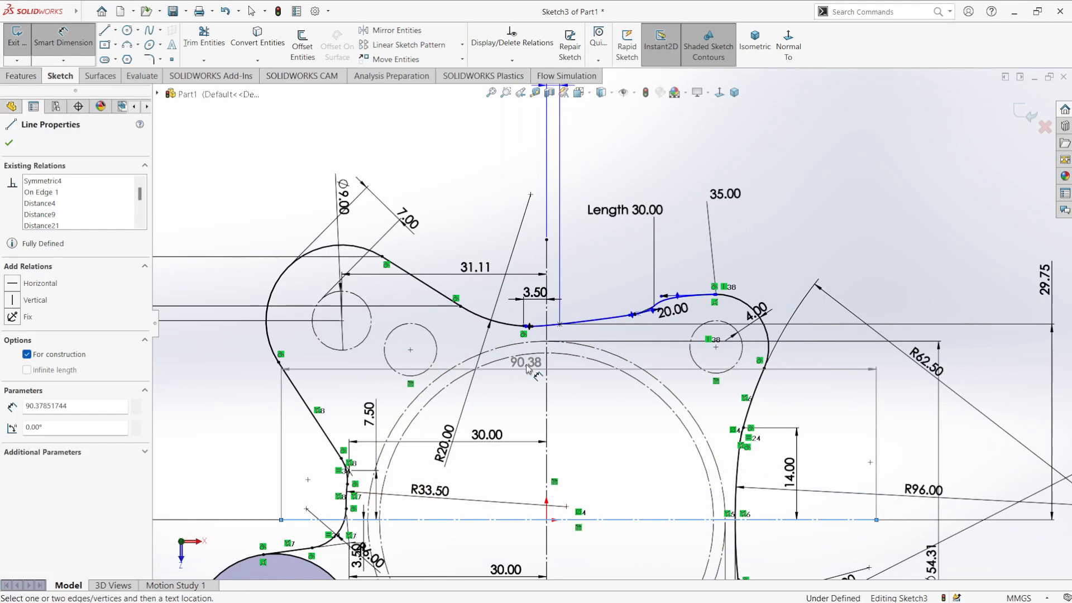
scroll(526, 330, down, 3)
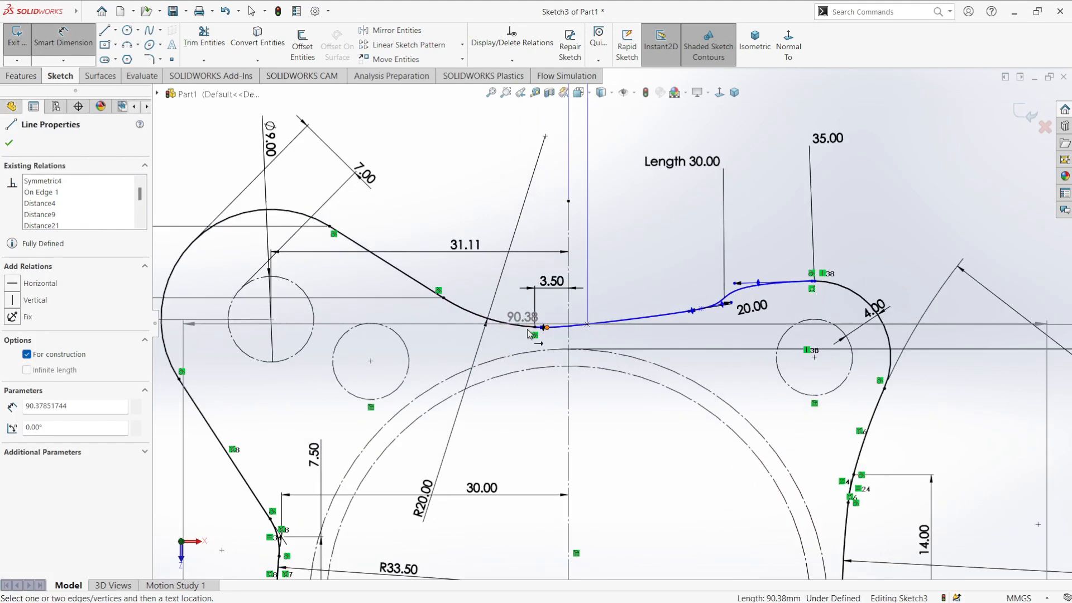
click(557, 324)
click(481, 357)
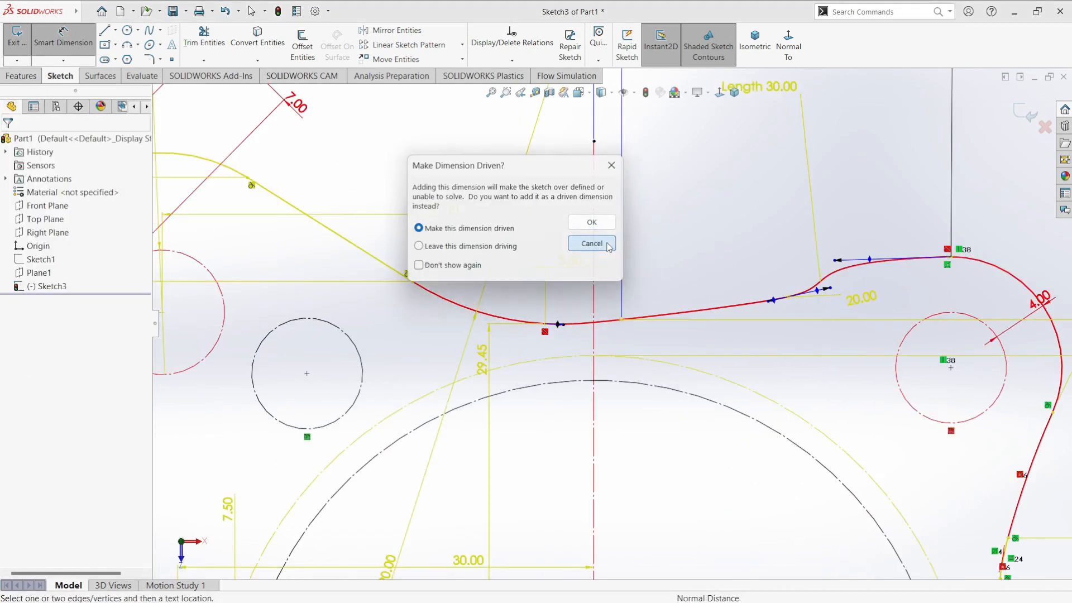
click(575, 237)
Step: Move the spline's middle point closer to the vertical centerline, about 10.3 mm away, smoothing the curve toward the upper-right lug
scroll(648, 333, up, 2)
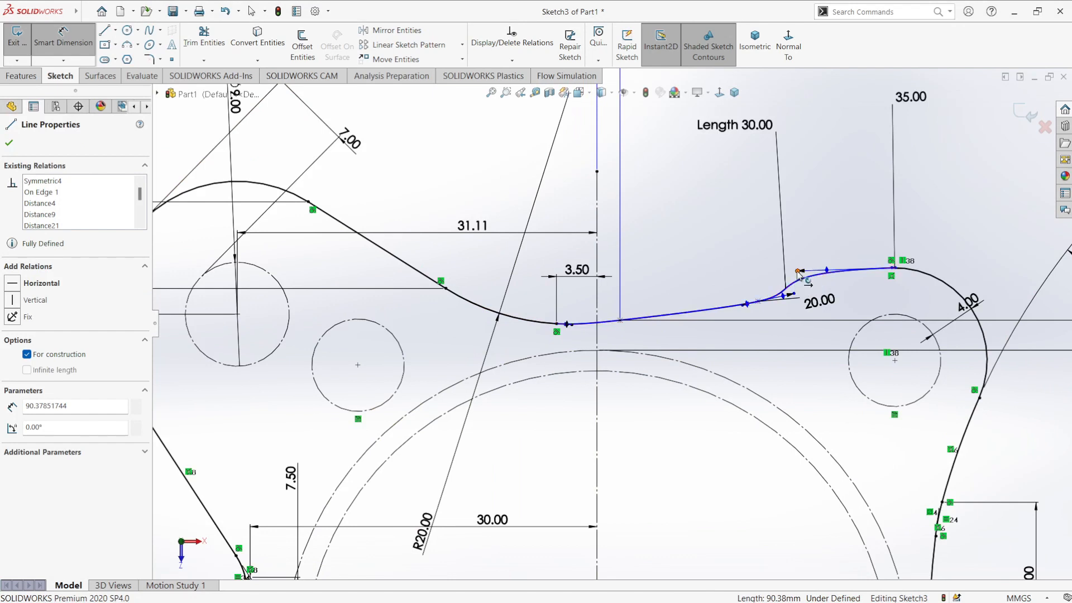
click(827, 271)
right_click(909, 105)
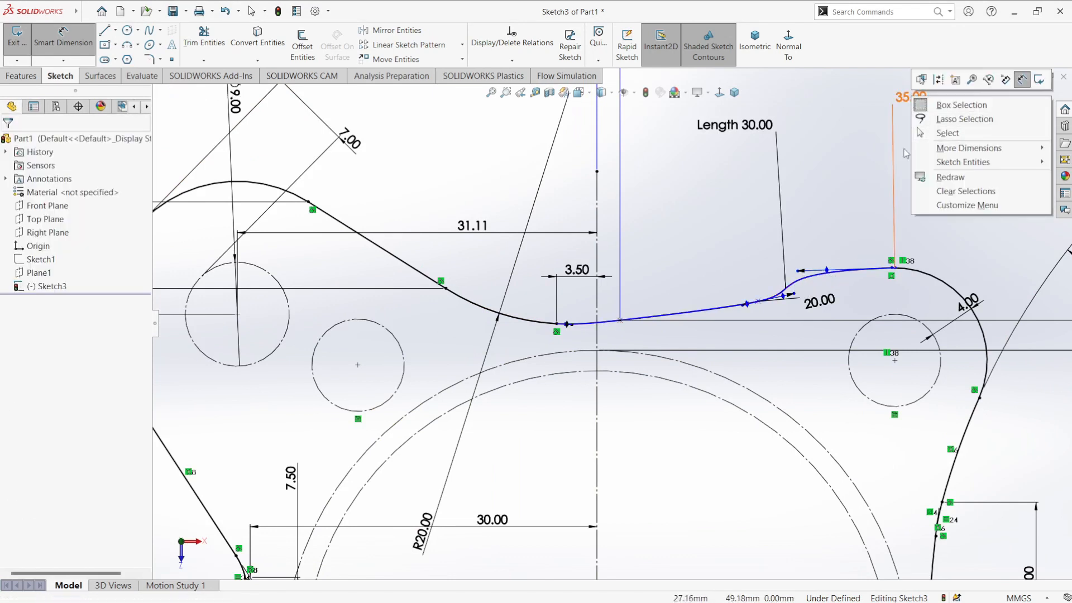
click(943, 174)
drag(757, 304, 710, 305)
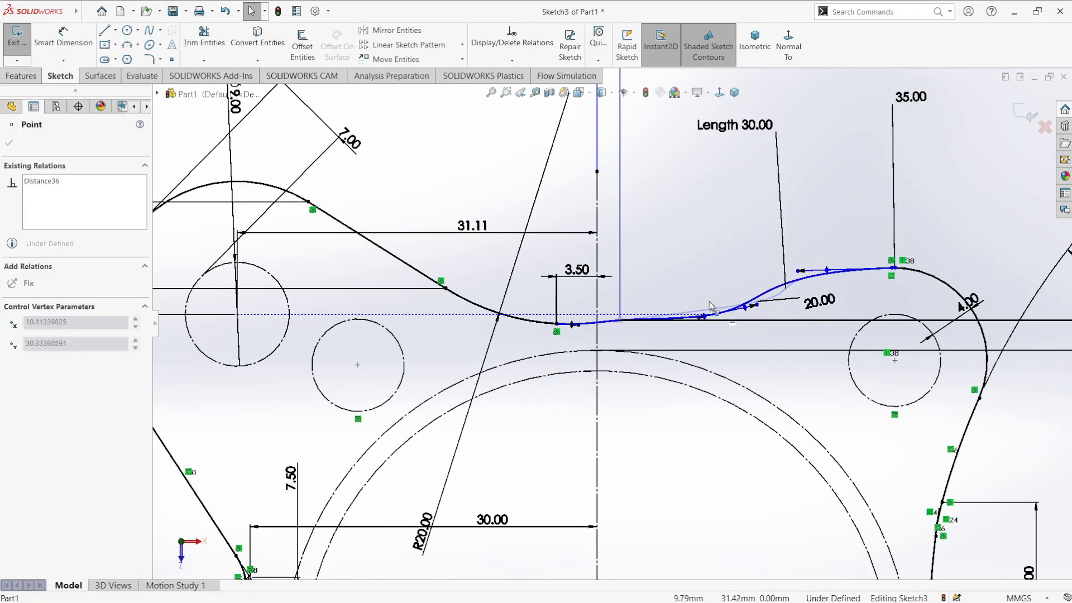
Step: Dimension the horizontal distance from the vertical centerline to the spline's middle point as 10.2 mm
scroll(614, 322, down, 3)
click(63, 39)
click(684, 317)
click(601, 390)
click(642, 417)
text(10.2)
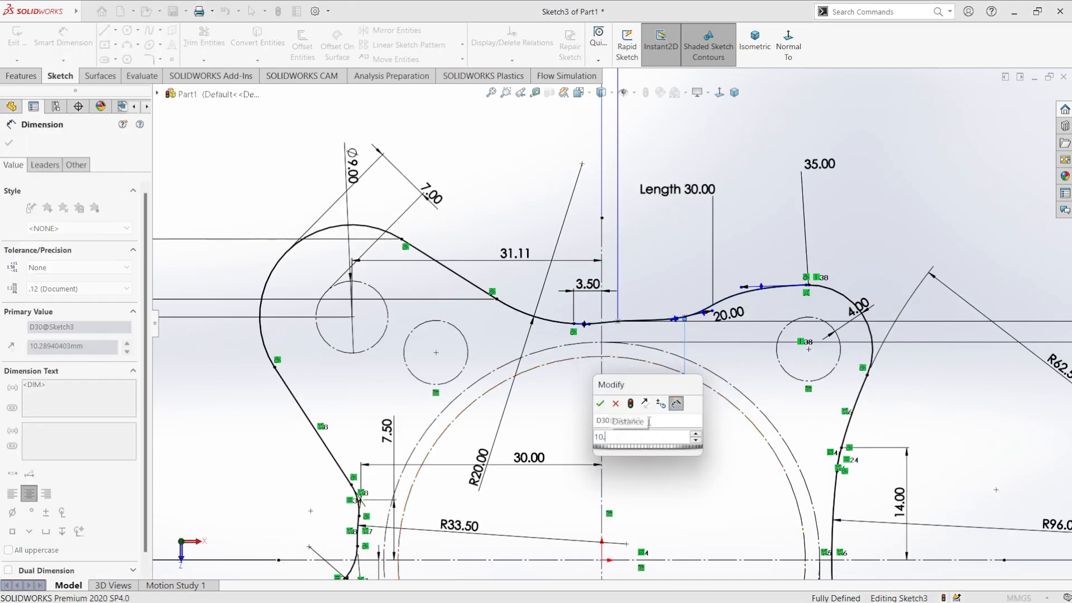
key(Return)
key(f)
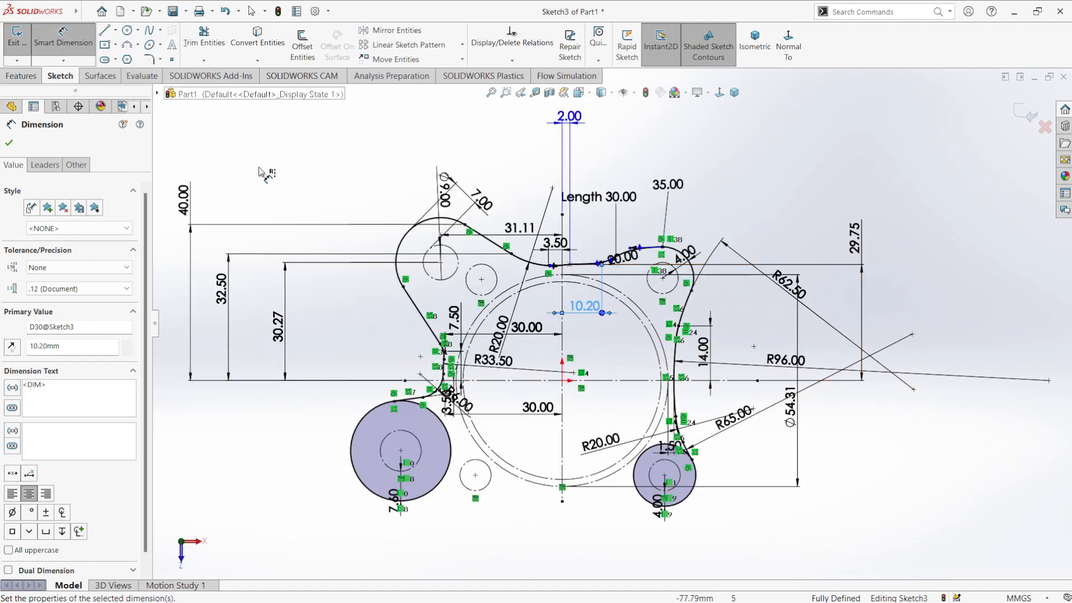
key(Escape)
Step: Show Sketch1 and convert its lower side lines, corner arcs and bottom arcs into the current sketch, leaving out the small bottom lug
key(f)
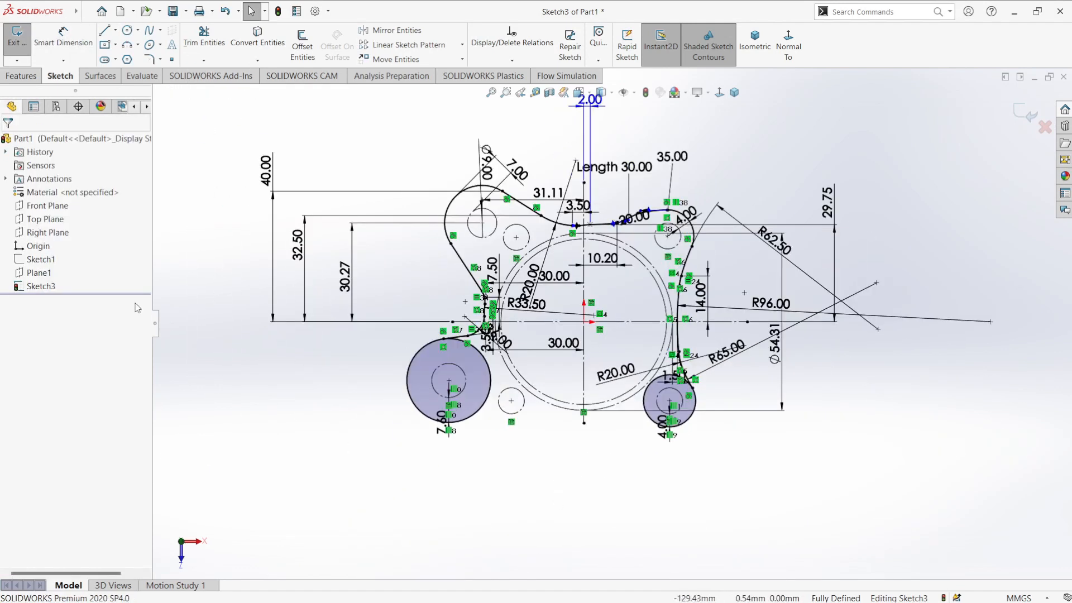
click(34, 260)
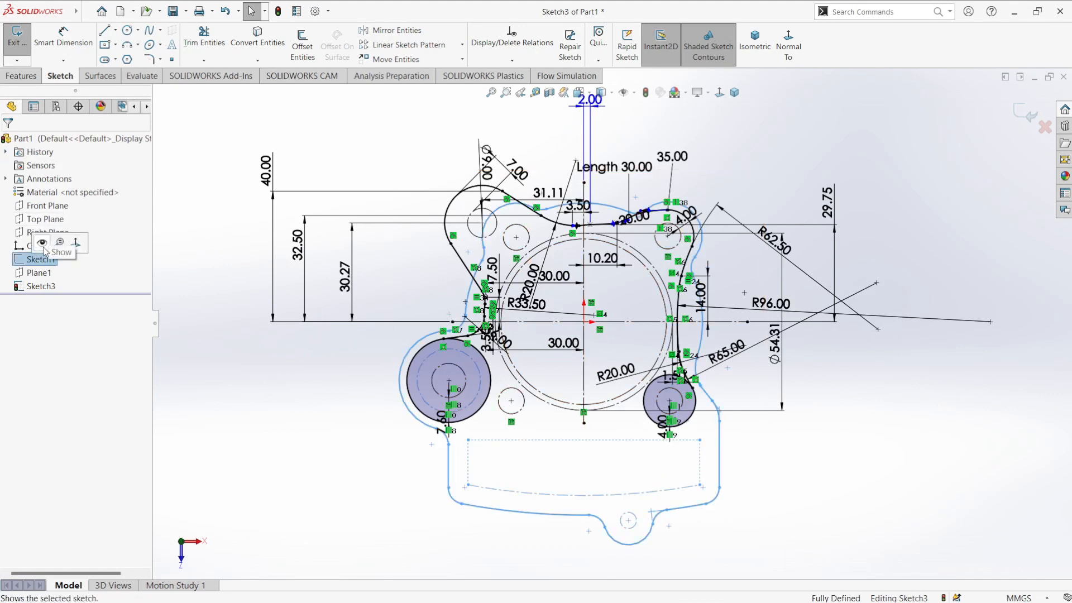
click(257, 39)
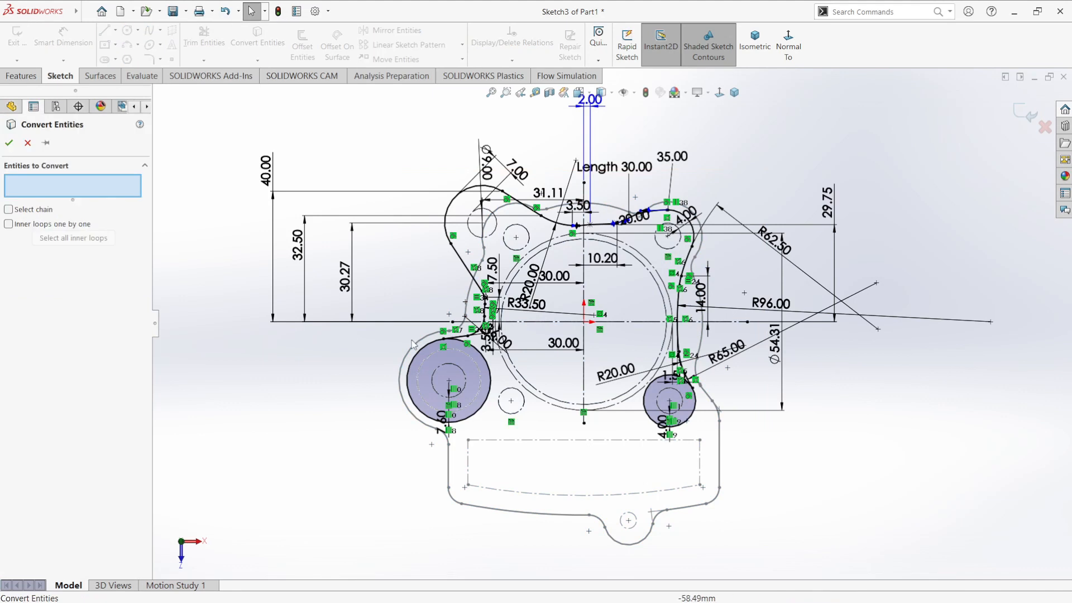
click(449, 463)
click(454, 498)
click(524, 509)
click(687, 507)
click(714, 498)
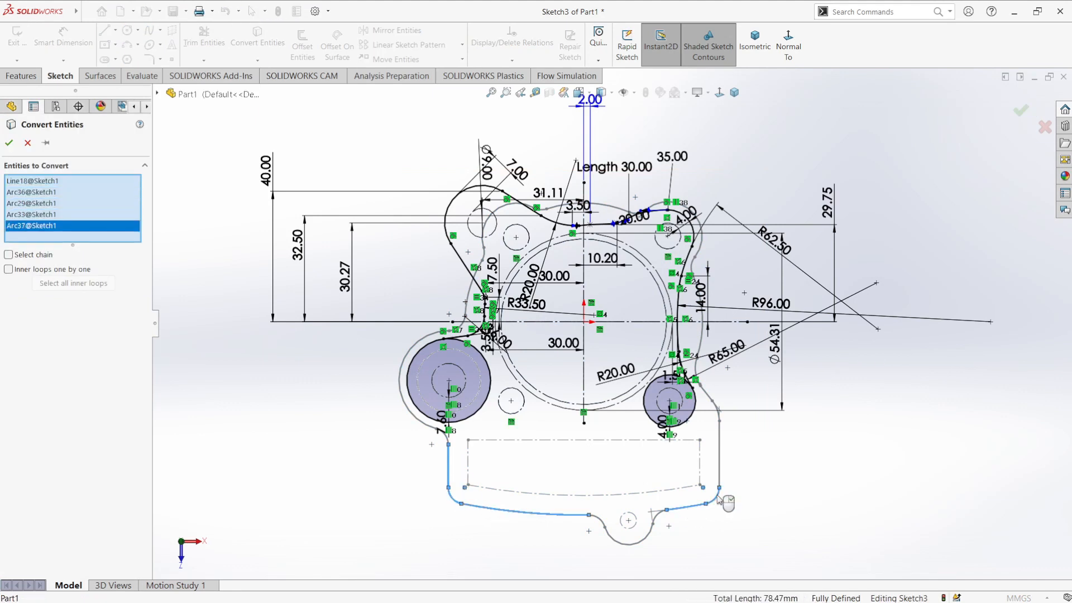
click(719, 464)
click(9, 143)
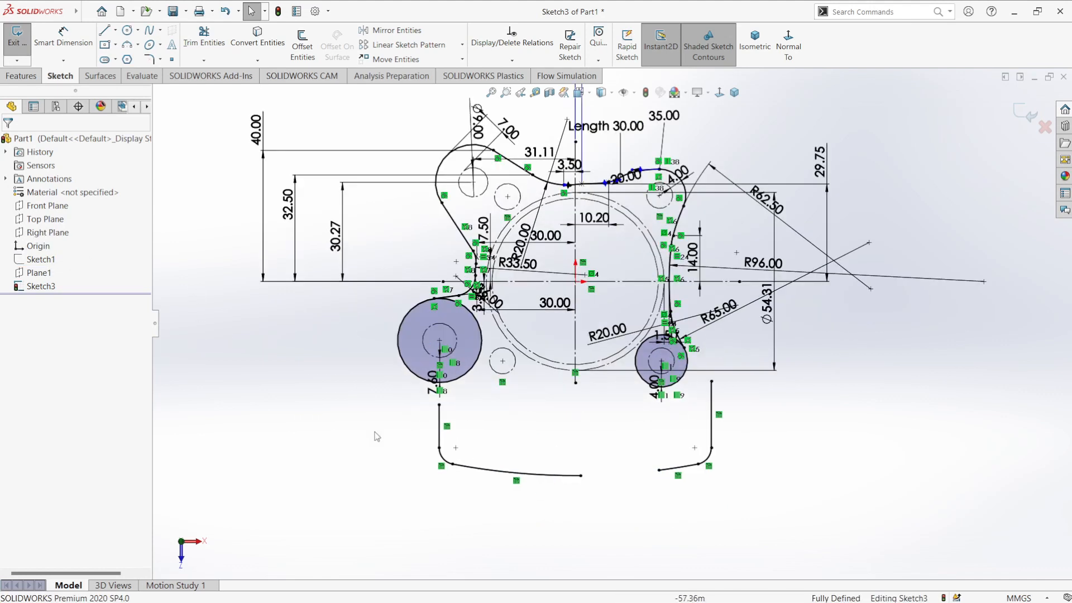
Step: Extend the converted bottom arc across the lug gap to meet its other half
click(203, 60)
click(218, 74)
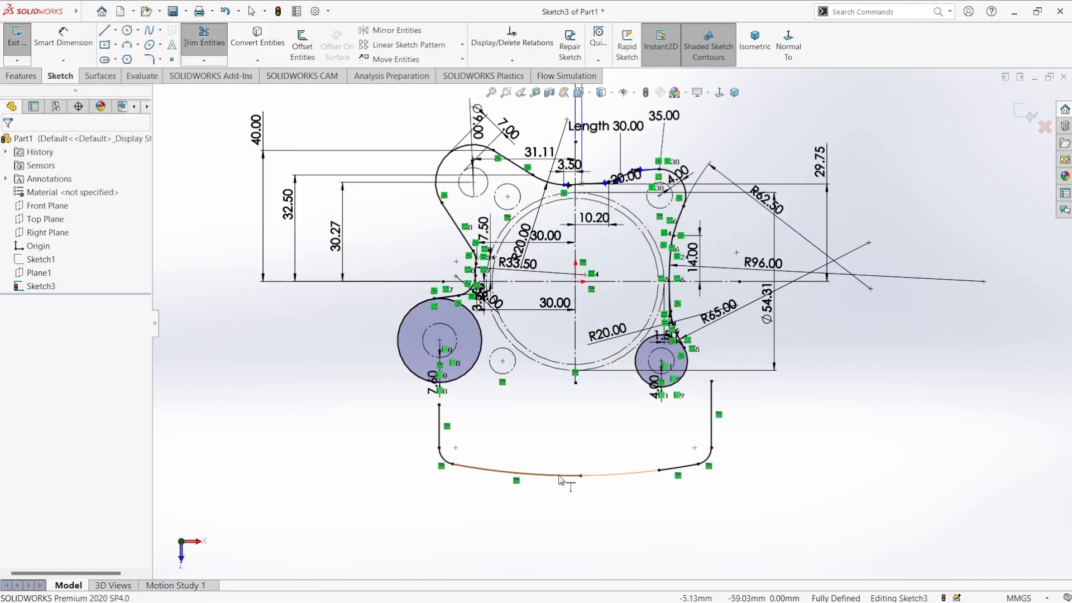
key(Escape)
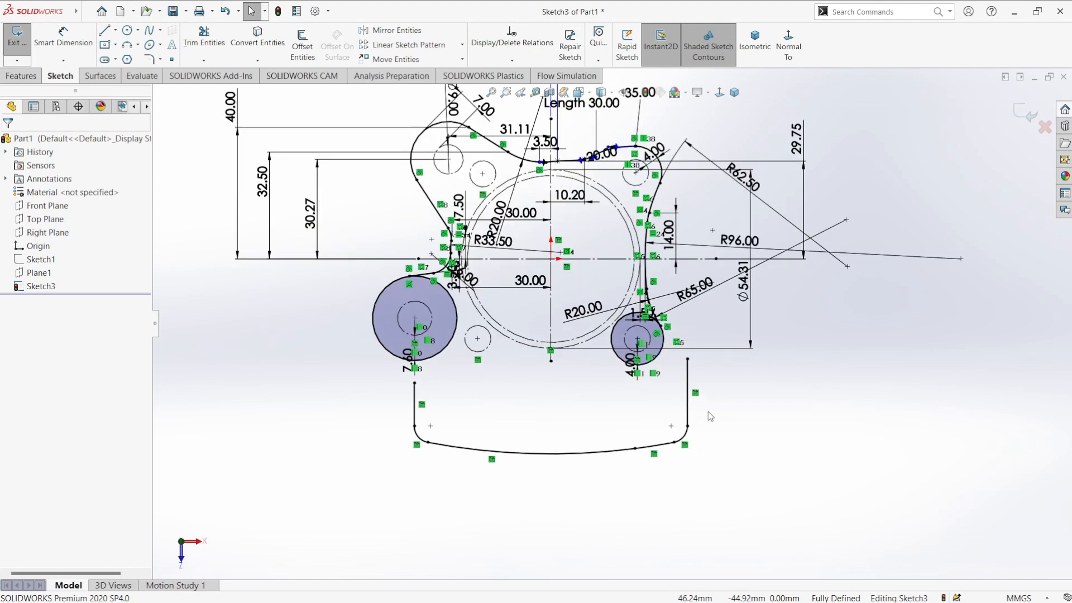
Step: Extend the lower-left vertical line up to the large circle and the R65 arc down to the lower-right vertical line
click(204, 60)
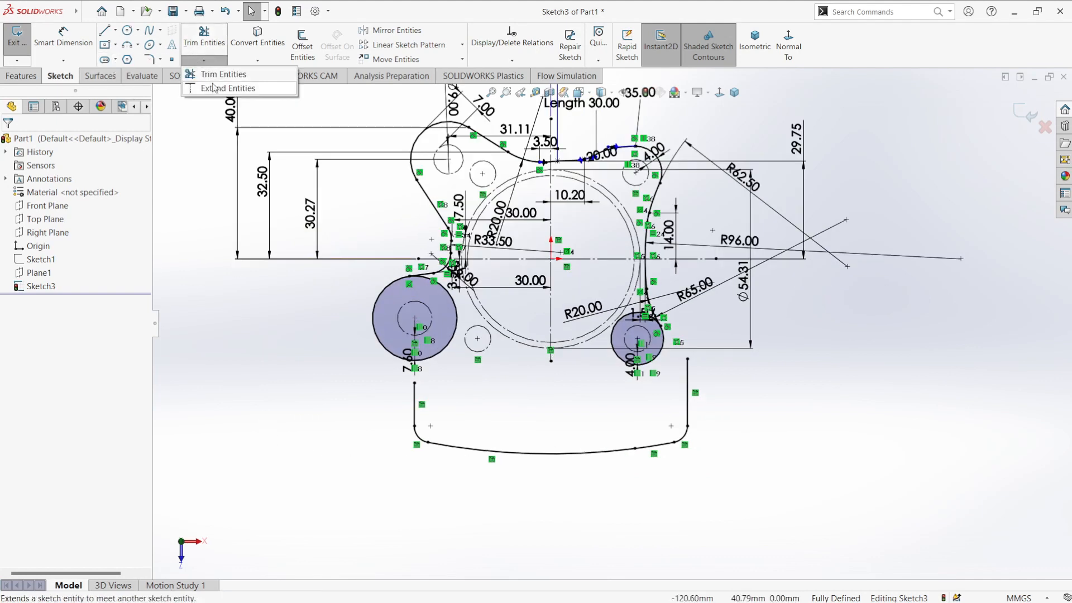
click(218, 74)
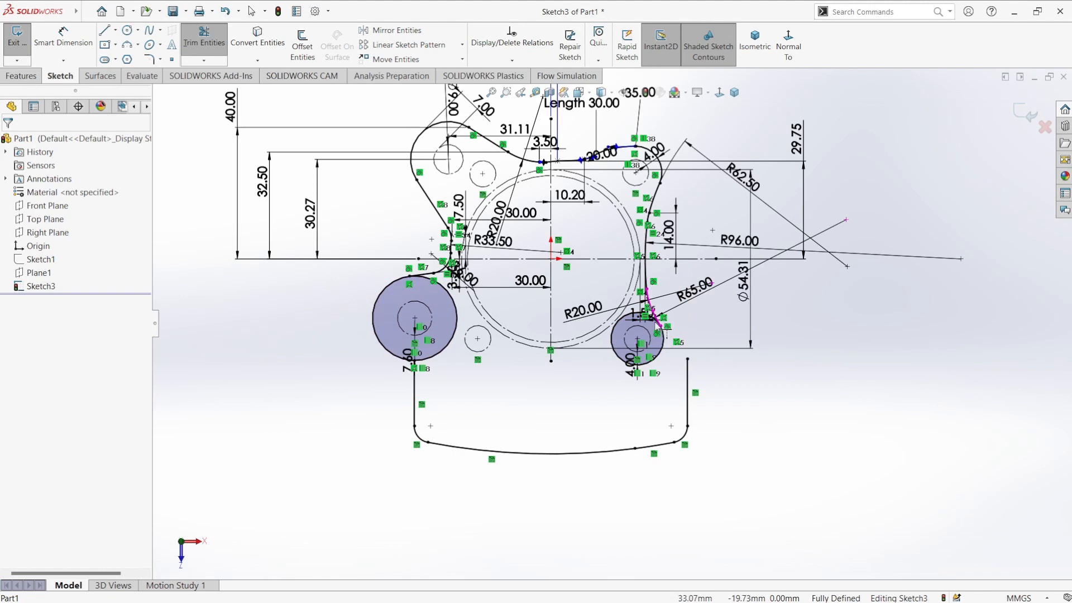
scroll(657, 331, down, 3)
drag(671, 345, 667, 334)
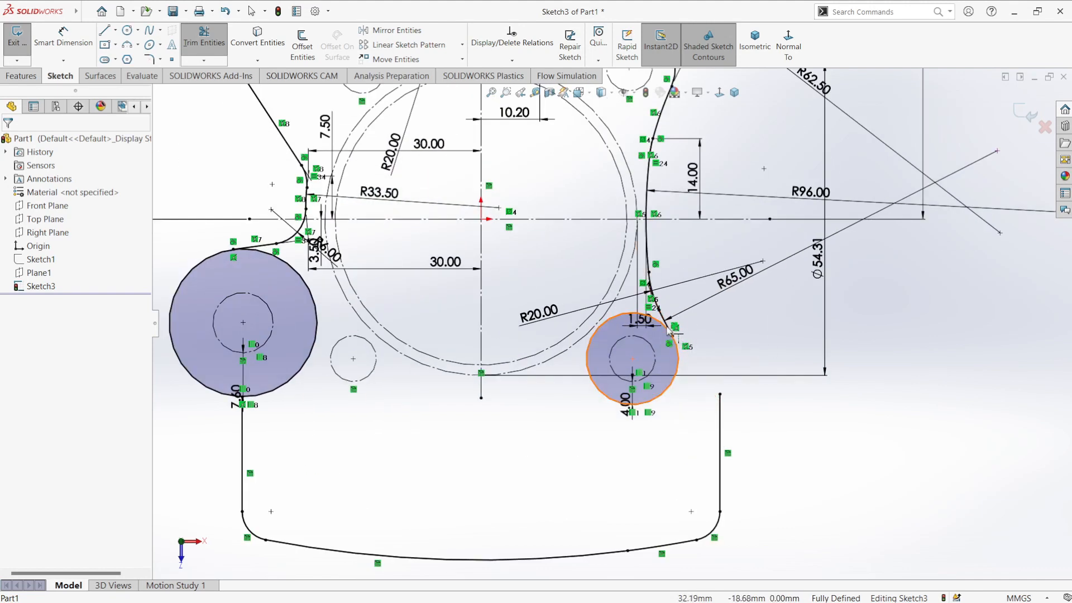
scroll(669, 346, down, 2)
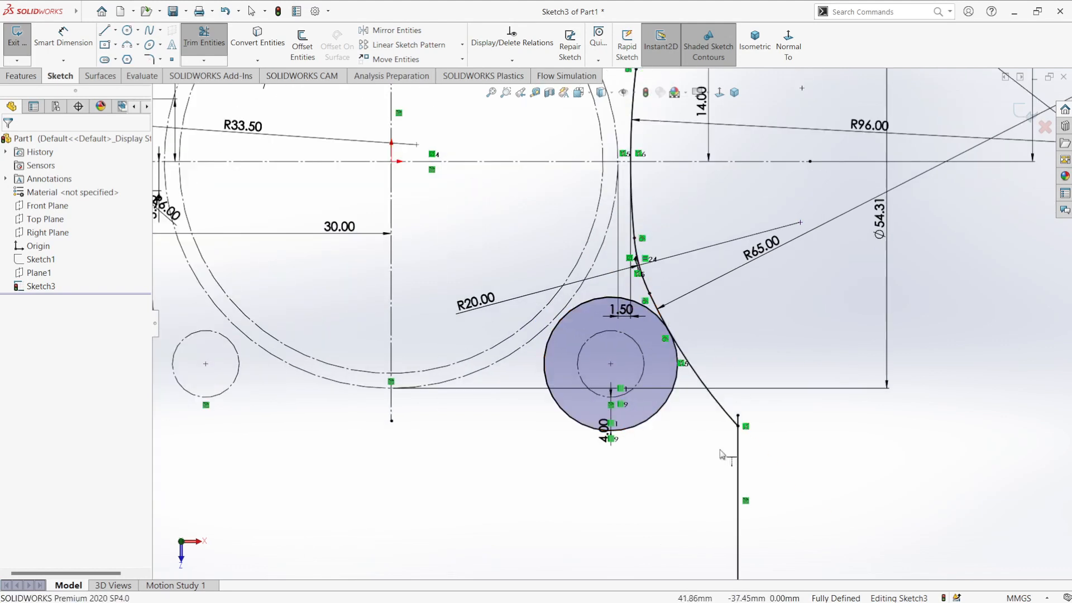
scroll(720, 455, up, 3)
key(Escape)
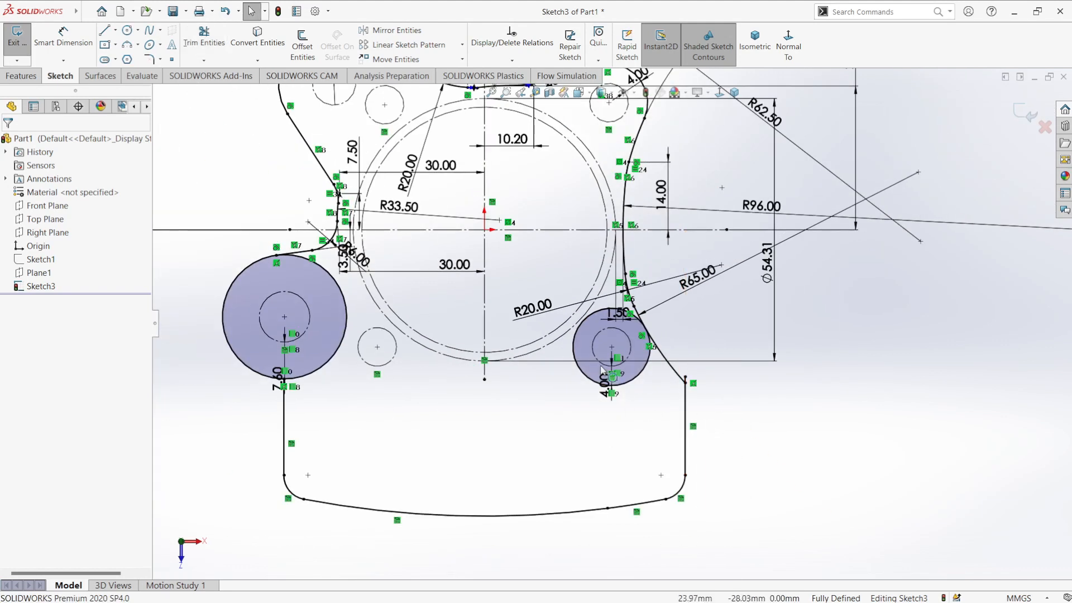
Step: Trim away the solid circle around the lower-right hole and the vertical line's stub above the R65 arc
click(204, 37)
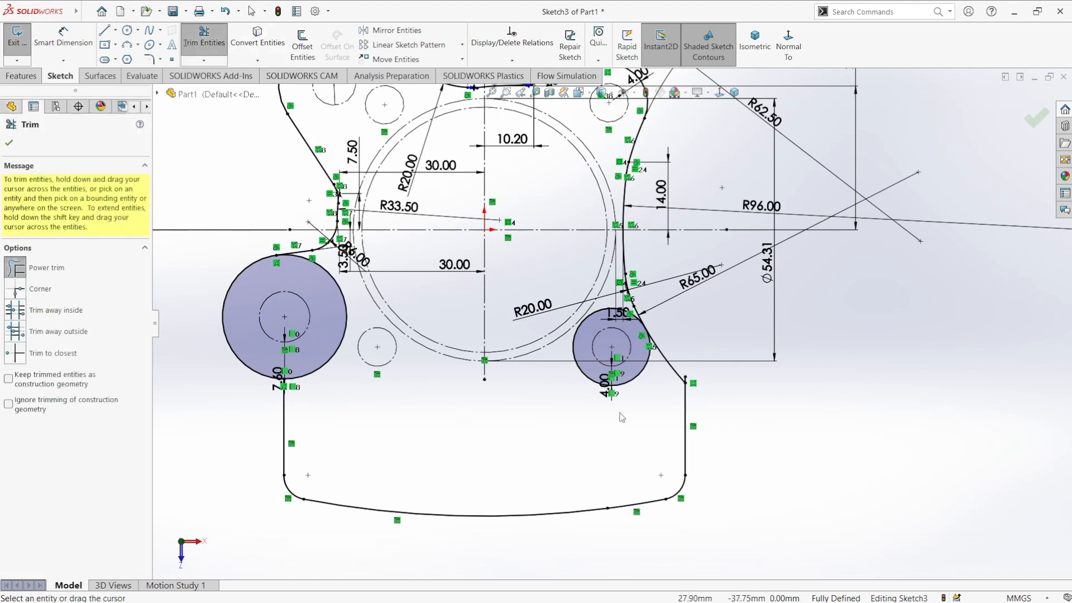
drag(641, 391, 646, 388)
scroll(647, 385, down, 3)
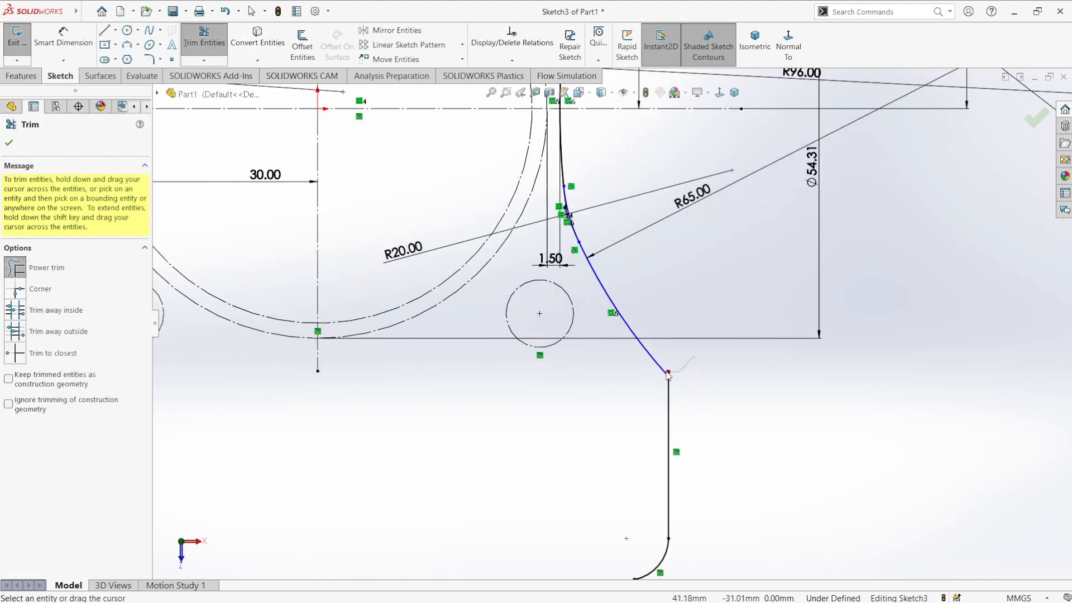
Step: Dimension the distance from the lower-right construction circle's center to the R65 arc's center as 73 mm
key(d)
click(539, 314)
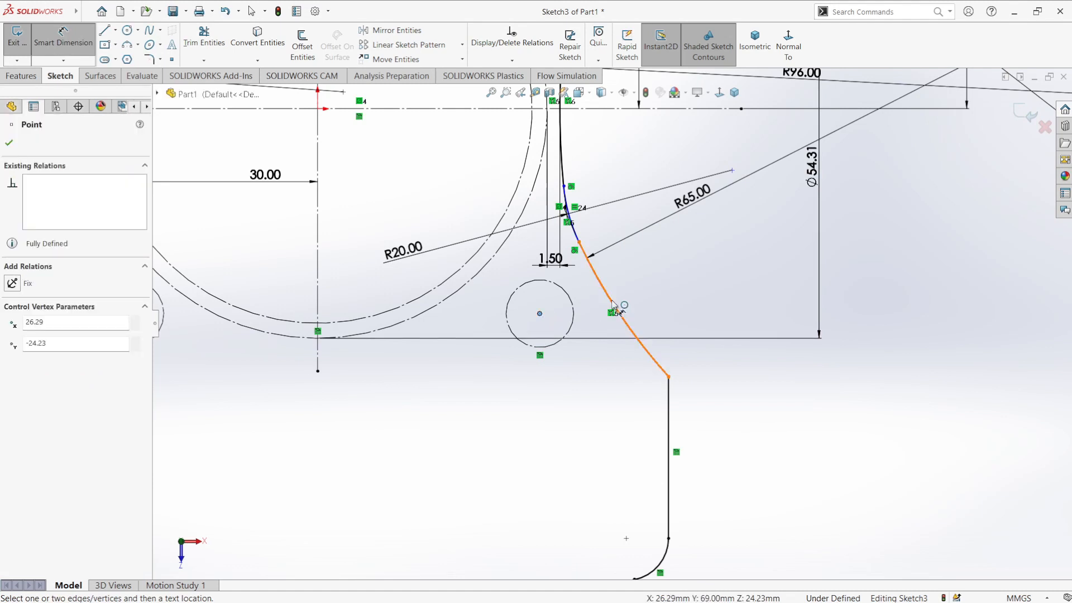
click(616, 306)
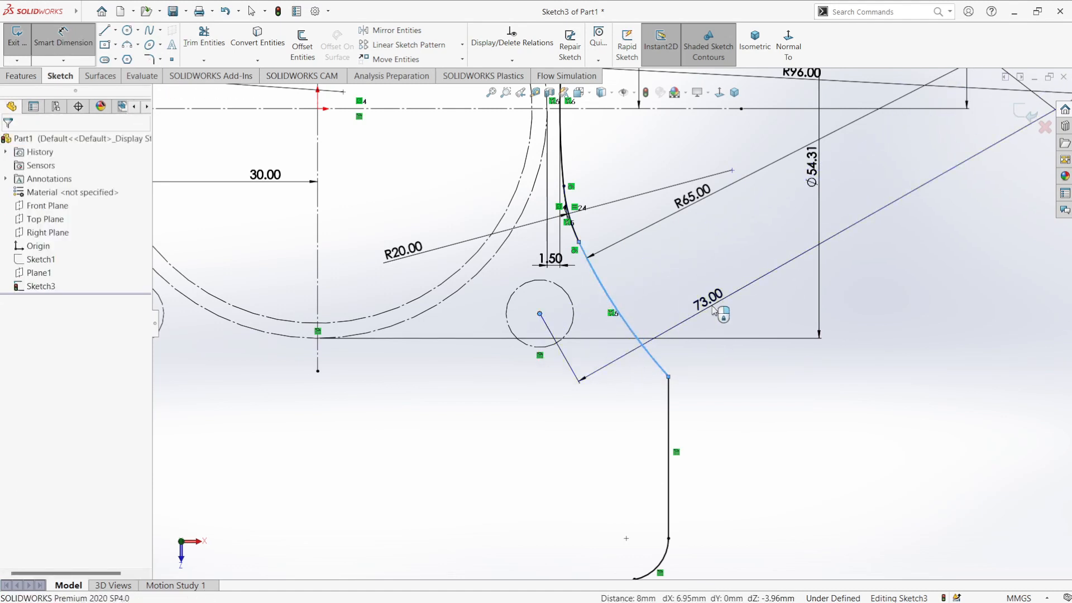
click(709, 305)
key(Return)
key(Escape)
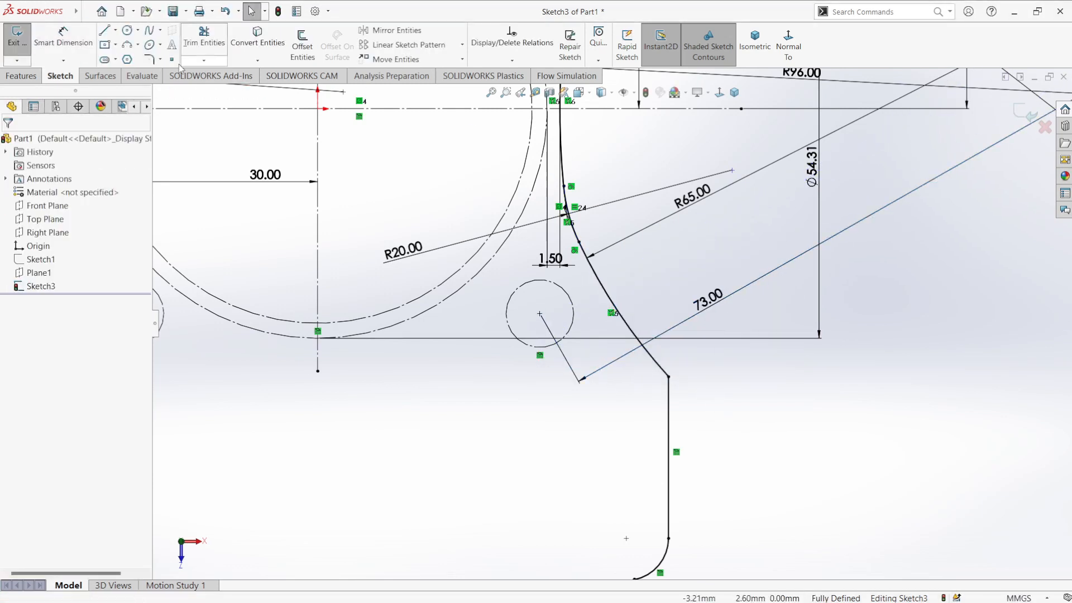
Step: Round the corner between the R65 side arc and the vertical line below it with a 10 mm sketch fillet
click(148, 59)
click(668, 377)
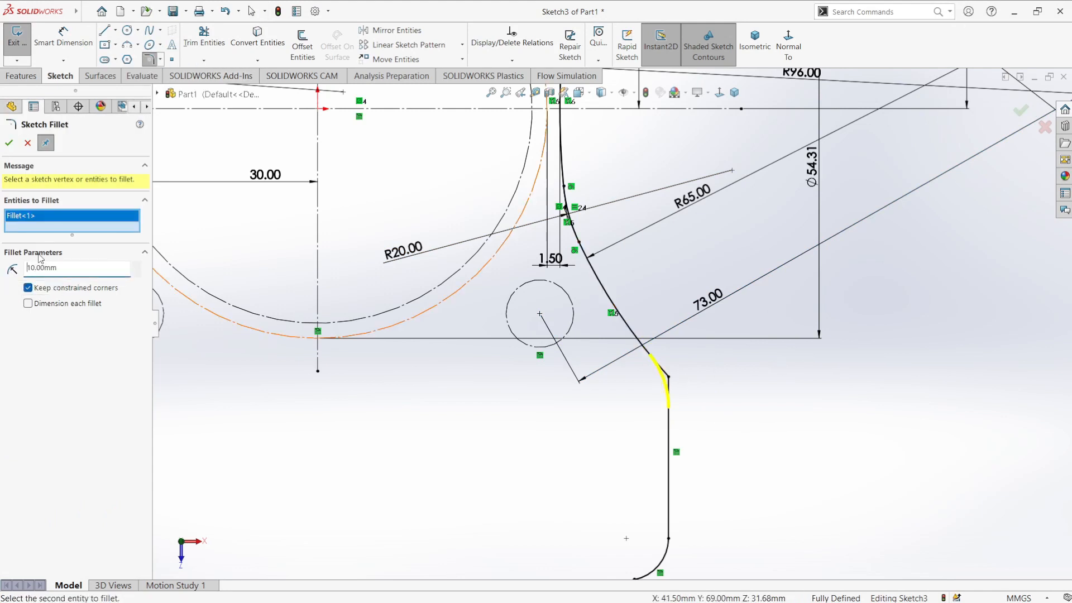
key(Return)
scroll(737, 322, up, 4)
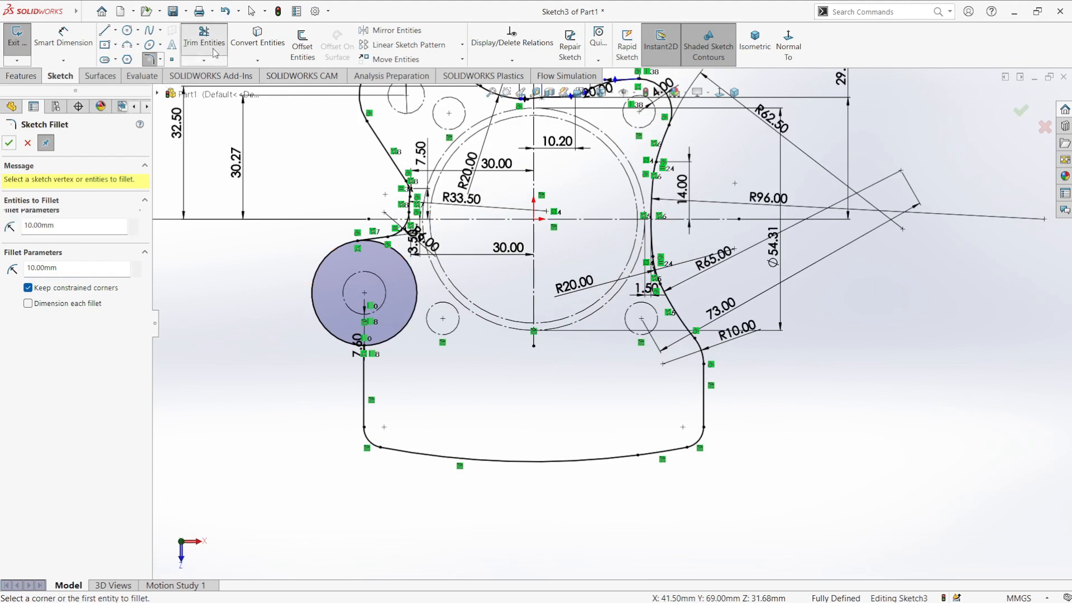
Step: Fillet the corner between the left lobe's arc and the vertical line below it at 5 mm radius, and finish the sketch
click(215, 53)
scroll(333, 334, down, 3)
click(148, 58)
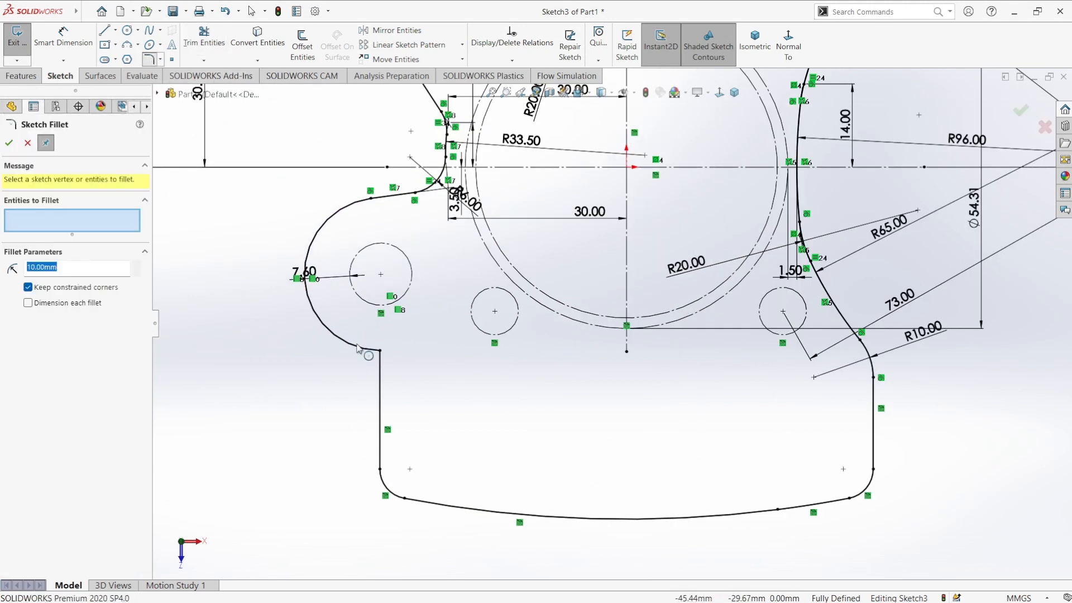
click(379, 353)
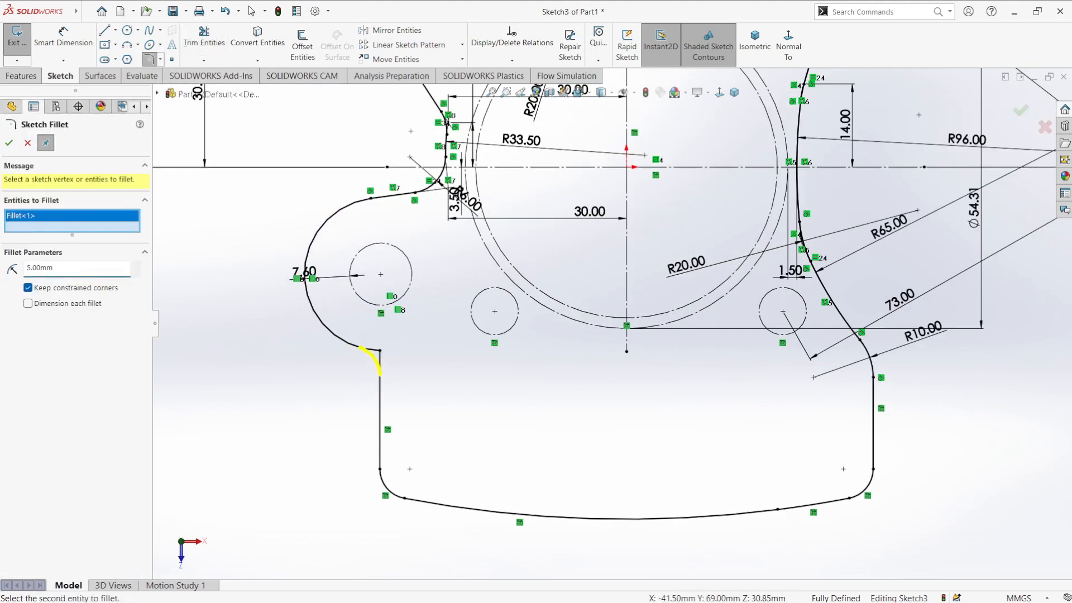
click(8, 145)
scroll(579, 447, up, 5)
scroll(638, 202, down, 3)
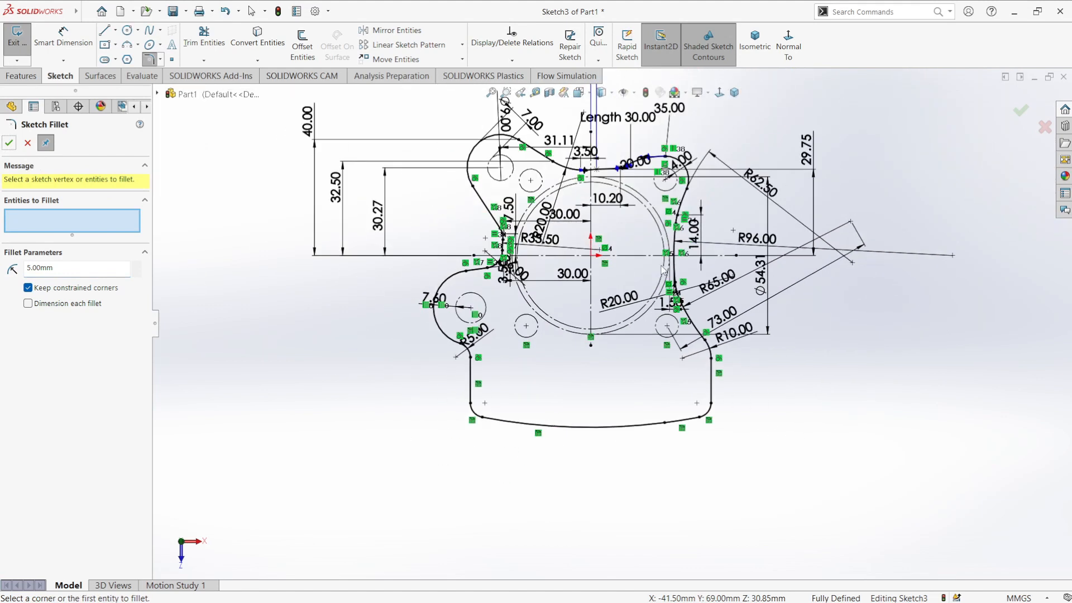
scroll(638, 203, up, 3)
click(28, 143)
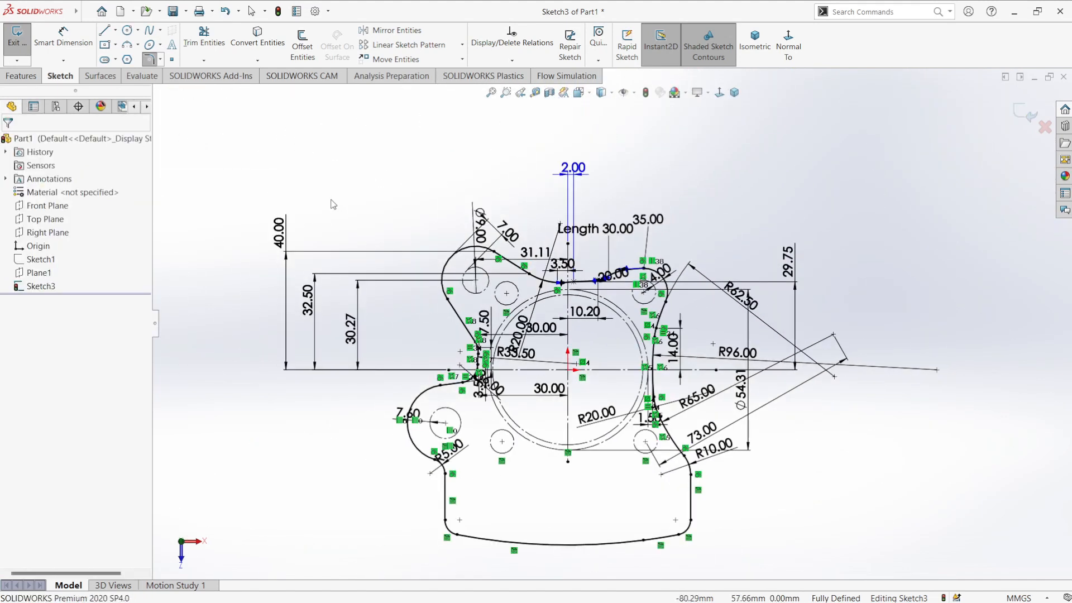
scroll(605, 530, down, 2)
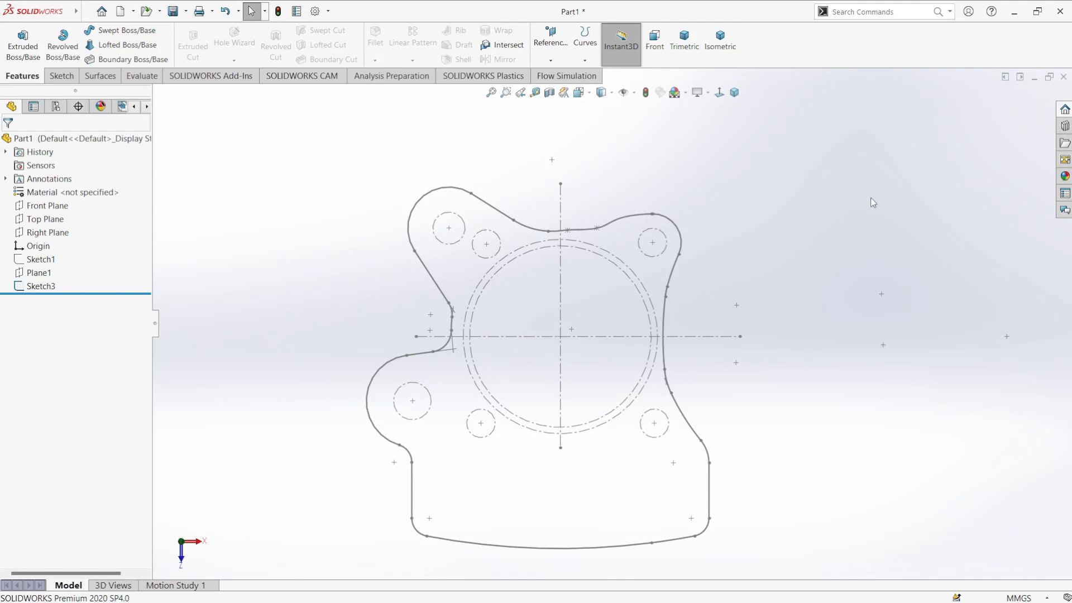
Step: Open Sketch1 for editing, leave it, and make it visible alongside Sketch3
click(37, 259)
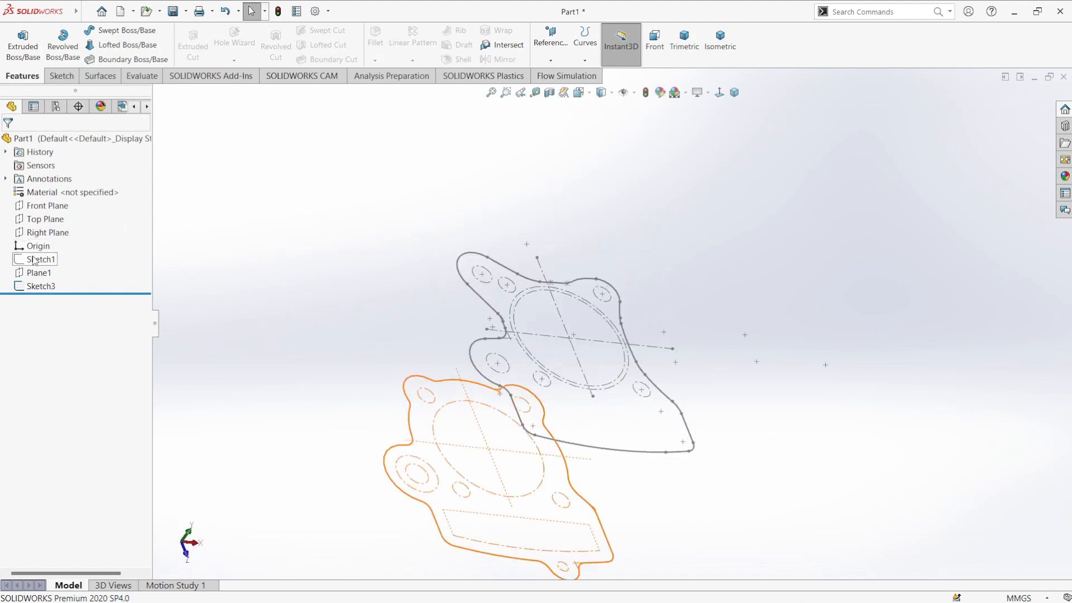
click(47, 230)
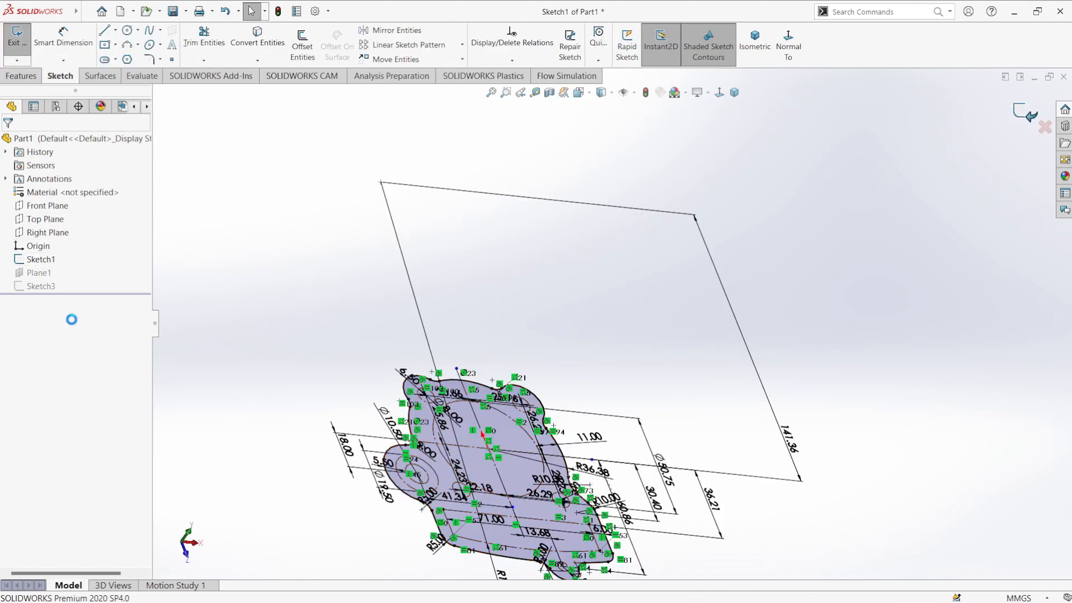
click(39, 260)
click(45, 245)
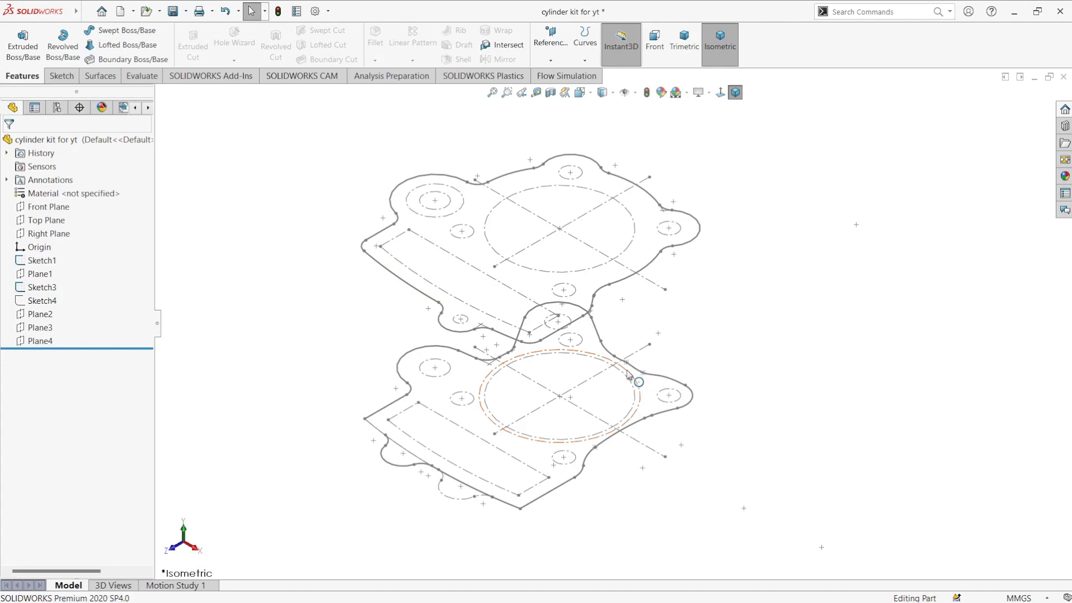
Step: Extrude the closed outer region of Sketch3 by 64 mm with a 1.5 degree draft
mouse_move(629, 375)
middle_down()
mouse_move(651, 385)
mouse_move(711, 330)
mouse_move(737, 417)
middle_up()
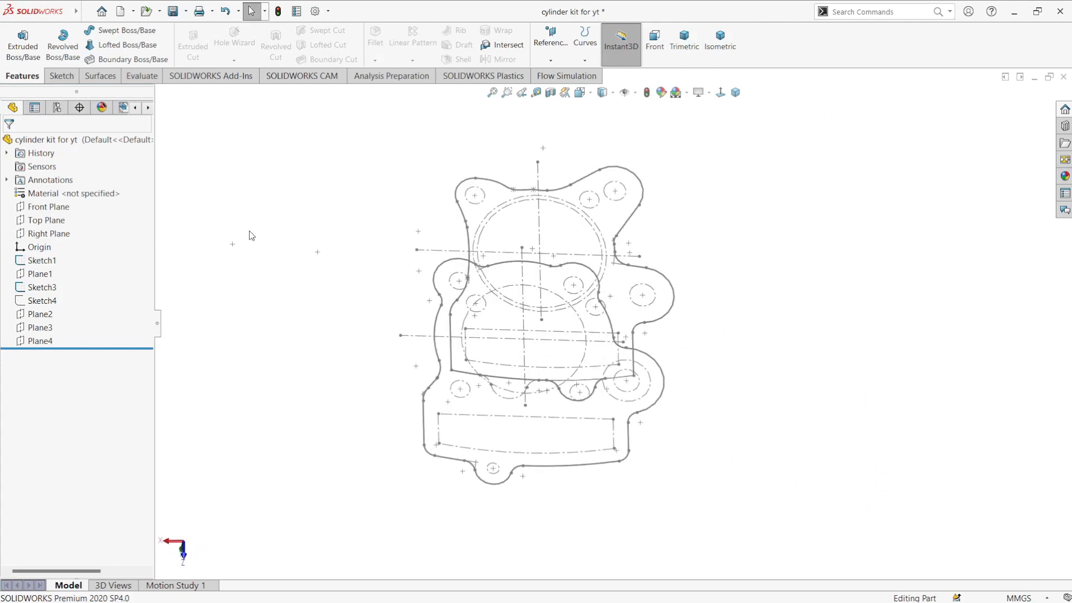
click(34, 287)
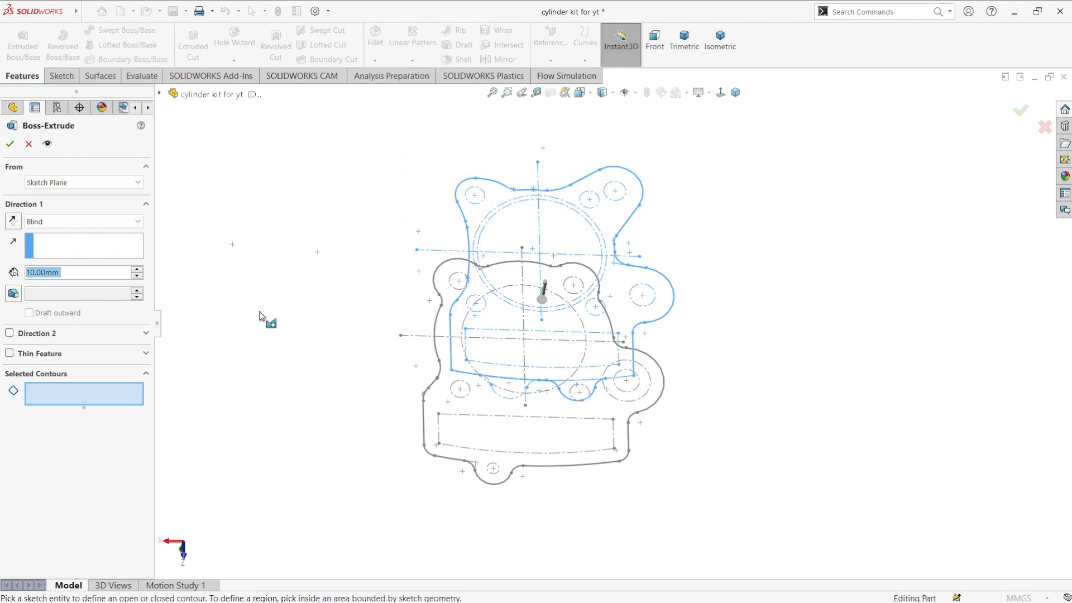
click(511, 224)
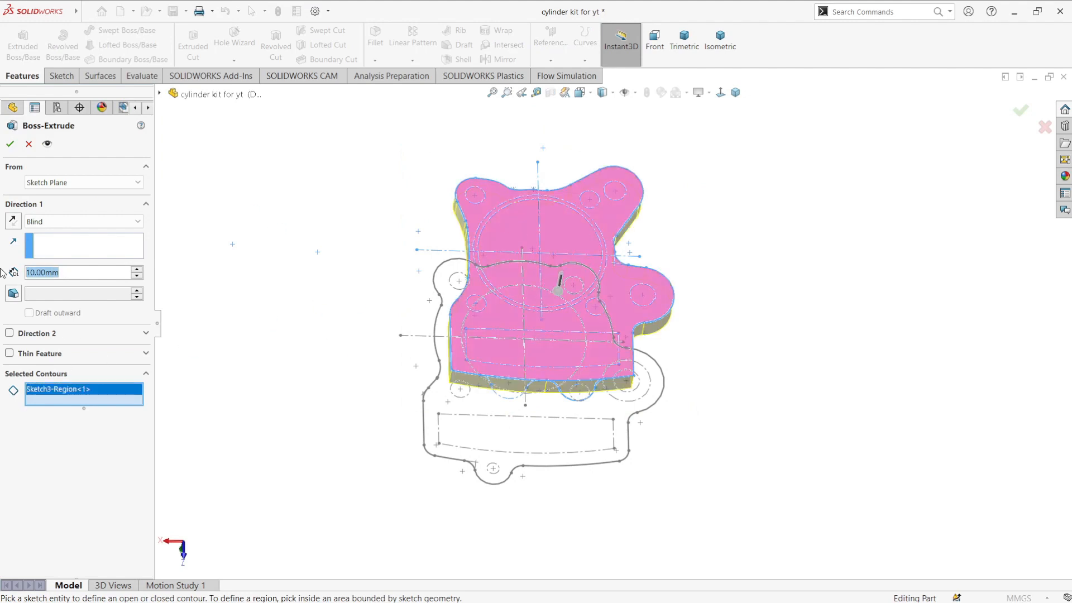
key(Return)
middle_drag(495, 416, 269, 214)
click(13, 293)
key(Return)
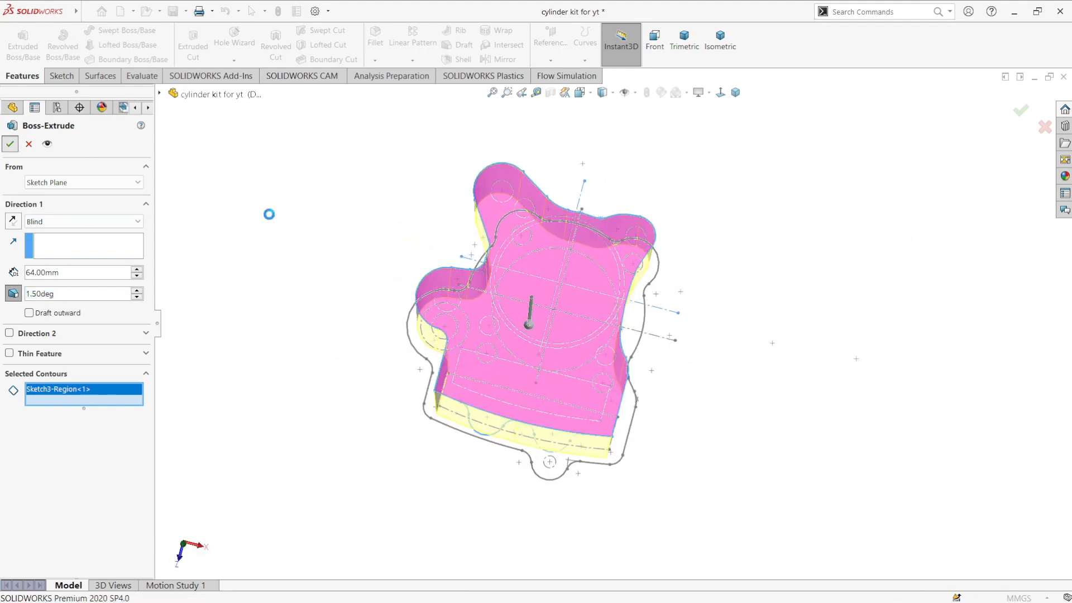
click(323, 242)
Step: Extrude the Sketch1 outline 5 mm in the reversed direction, merged with the body, as the top flange plate
middle_drag(536, 313, 529, 338)
click(42, 274)
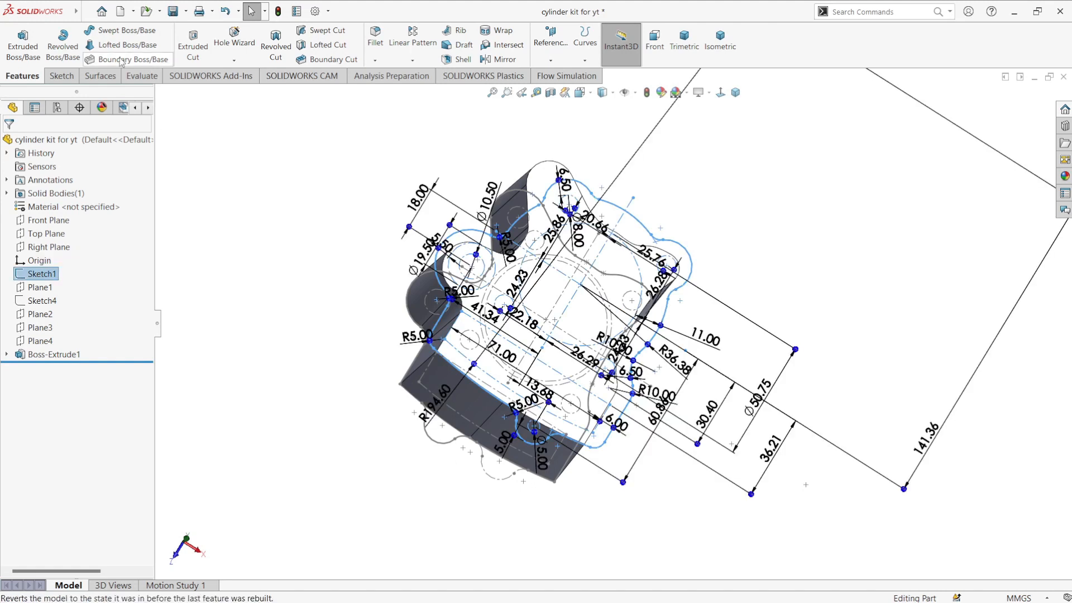
click(22, 43)
middle_drag(615, 305, 600, 313)
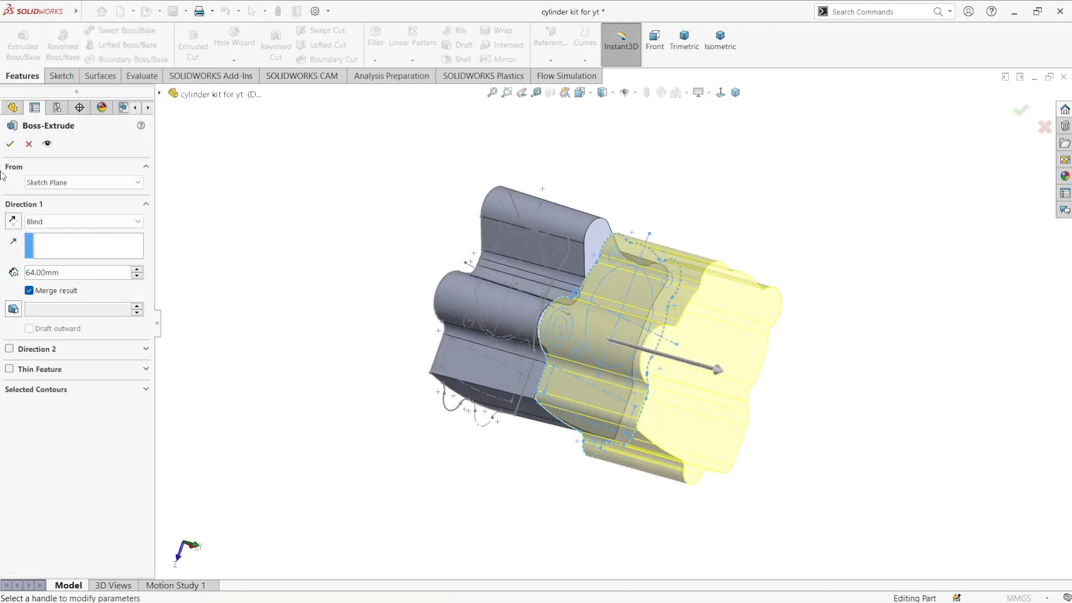
click(13, 221)
text(5)
key(Return)
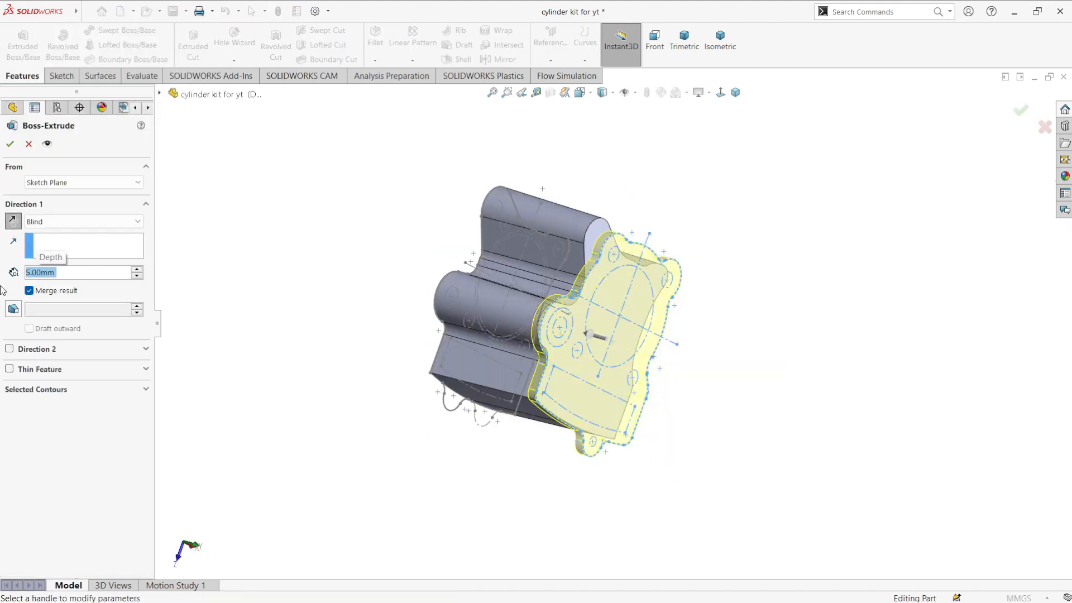
click(9, 147)
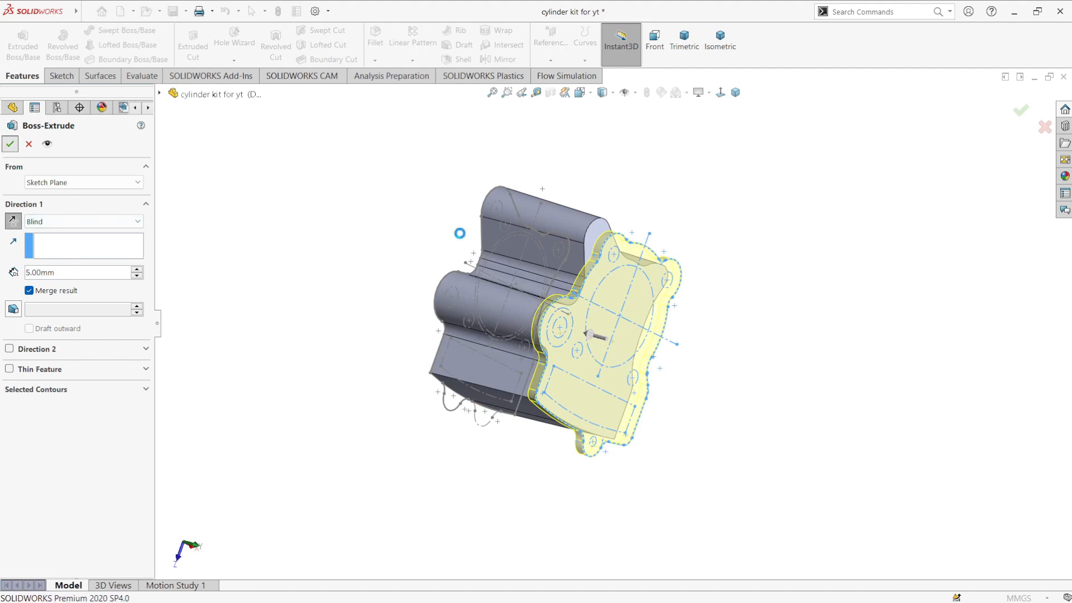
click(409, 236)
Step: Hide the leftover sketch lines beneath the extruded body
middle_drag(570, 342, 516, 304)
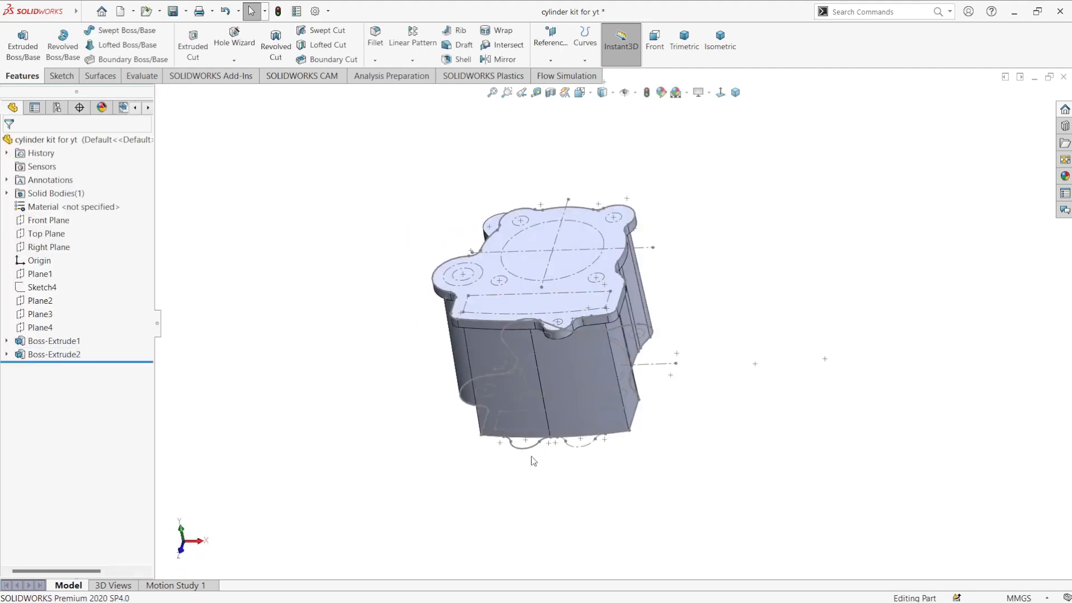
click(527, 448)
click(581, 415)
click(640, 248)
click(694, 216)
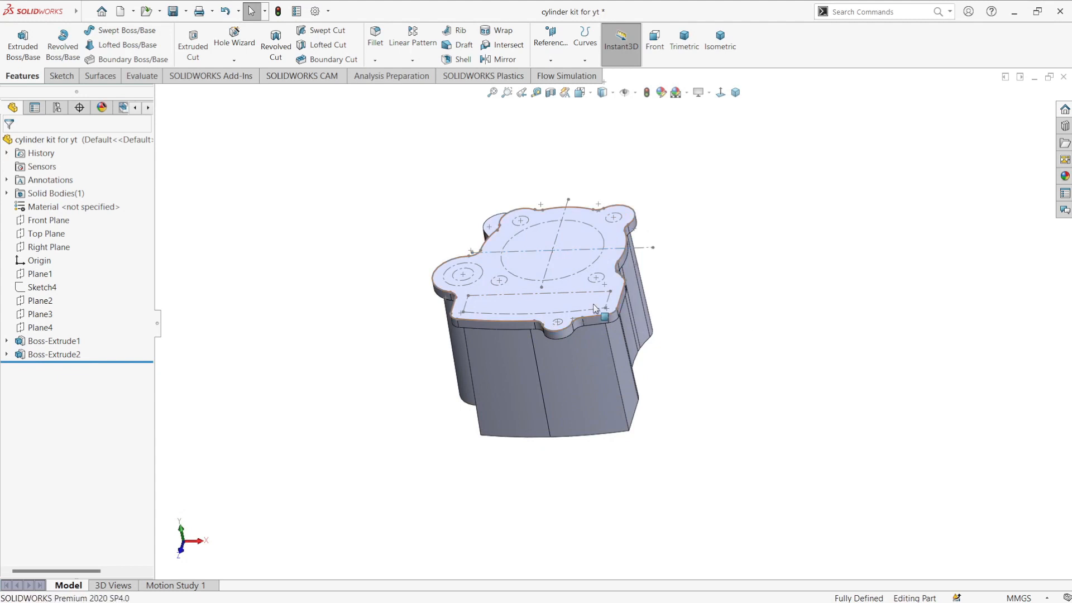
Step: Start a new sketch on the top face of the flange plate
middle_drag(593, 308, 603, 341)
scroll(569, 255, down, 3)
click(484, 236)
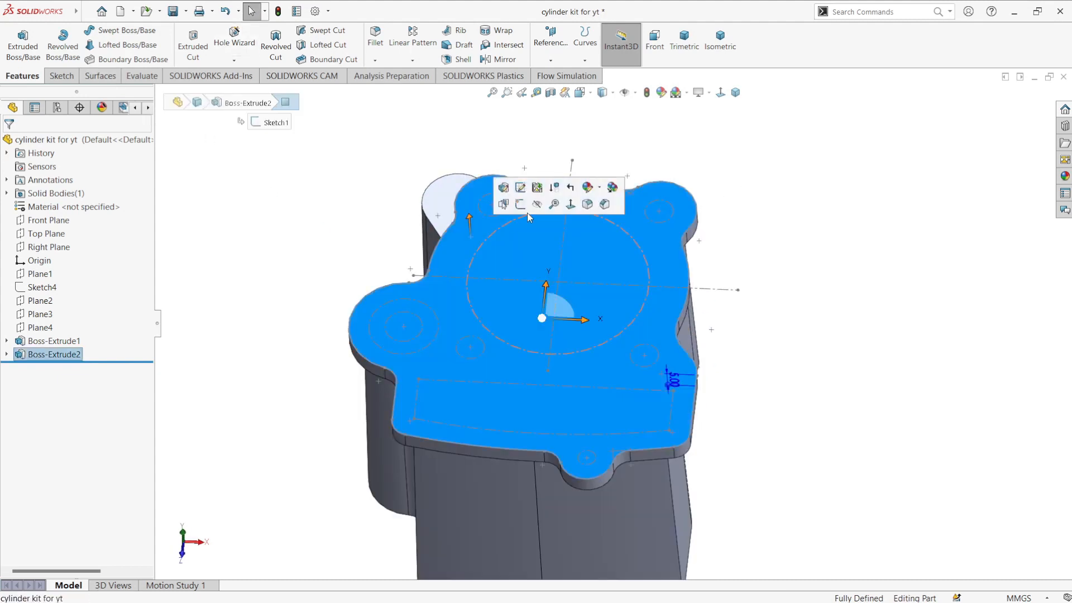
click(524, 204)
click(273, 165)
Step: Pick the central bore circle, the four bolt hole circles and the small lug circle for Convert Entities
click(262, 36)
click(484, 245)
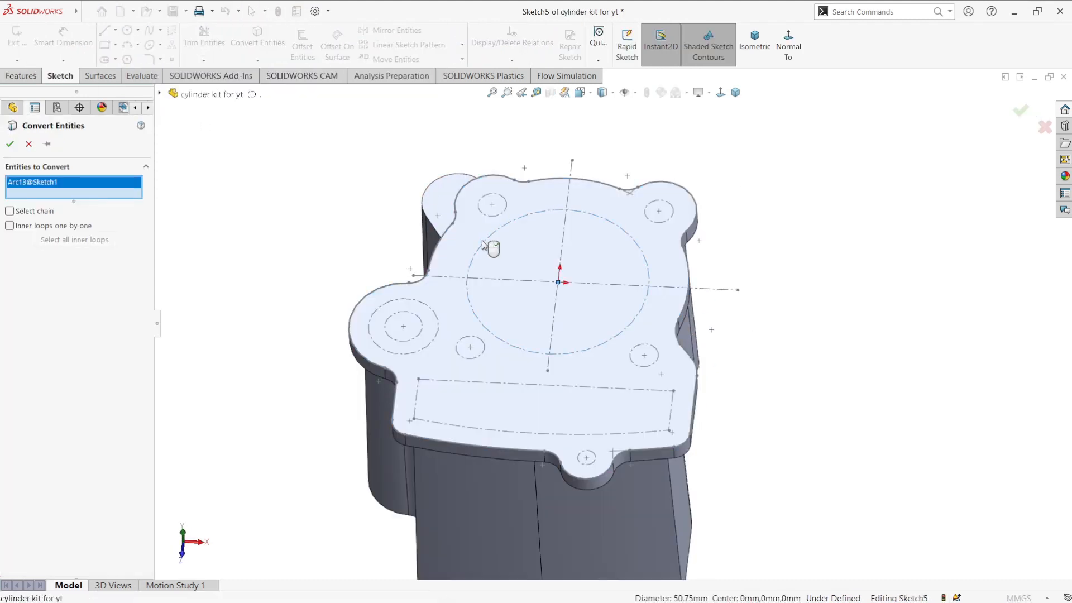
click(468, 359)
click(493, 218)
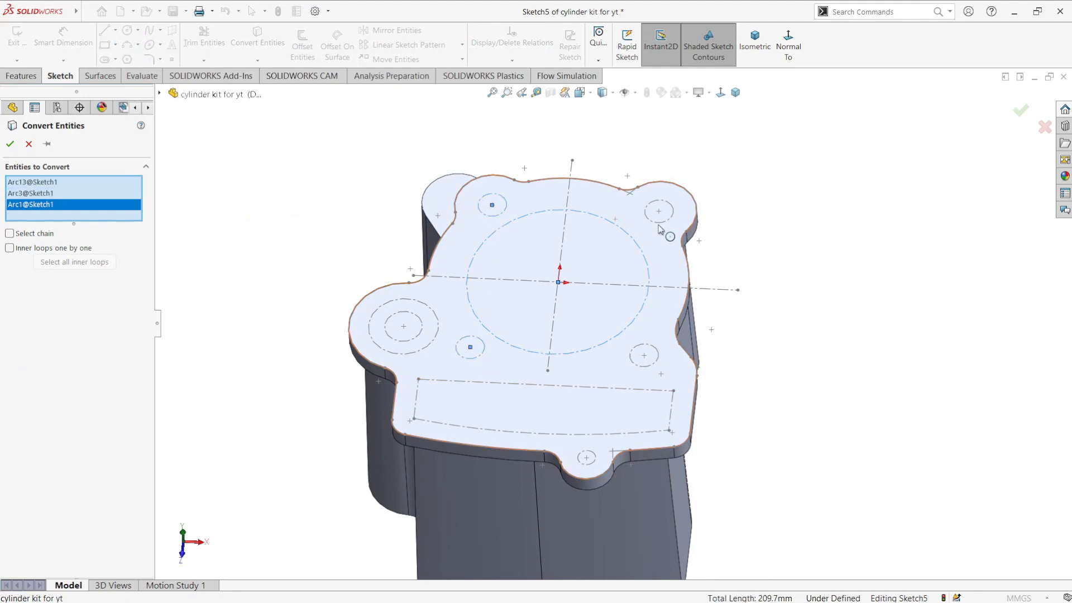
click(665, 225)
click(644, 348)
click(646, 349)
click(655, 347)
click(593, 453)
Step: Add the four edges of the curved slot and both concentric left lobe circles, and convert all picked entities
click(547, 433)
click(416, 397)
click(444, 380)
click(672, 412)
click(415, 345)
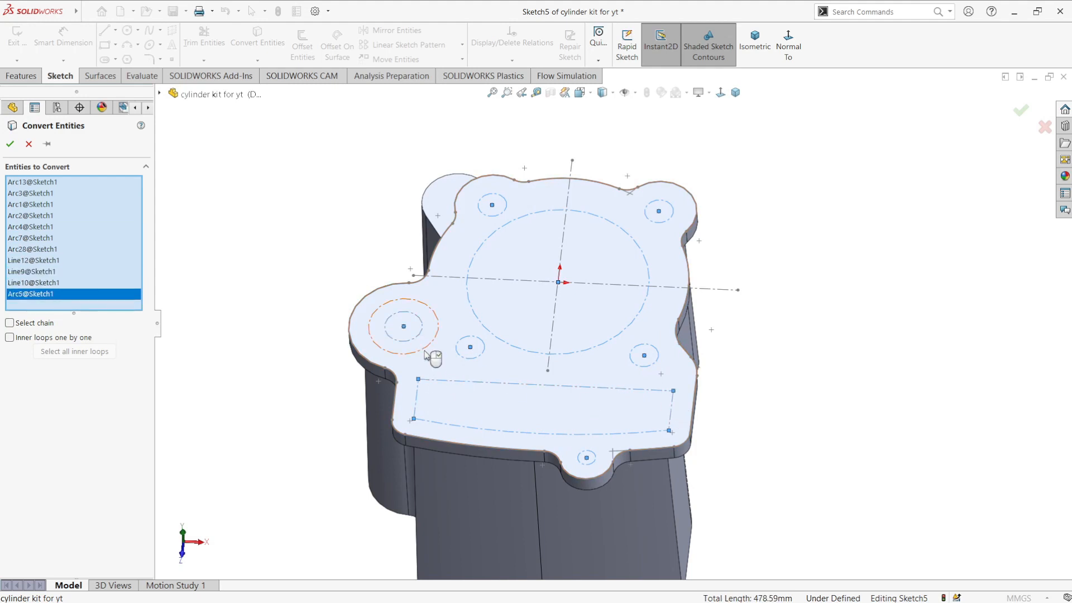
click(11, 143)
Step: Start an extruded cut and select the central bore, the four bolt holes and the left lobe's inner circle as contours
scroll(254, 219, up, 1)
middle_drag(254, 219, 275, 247)
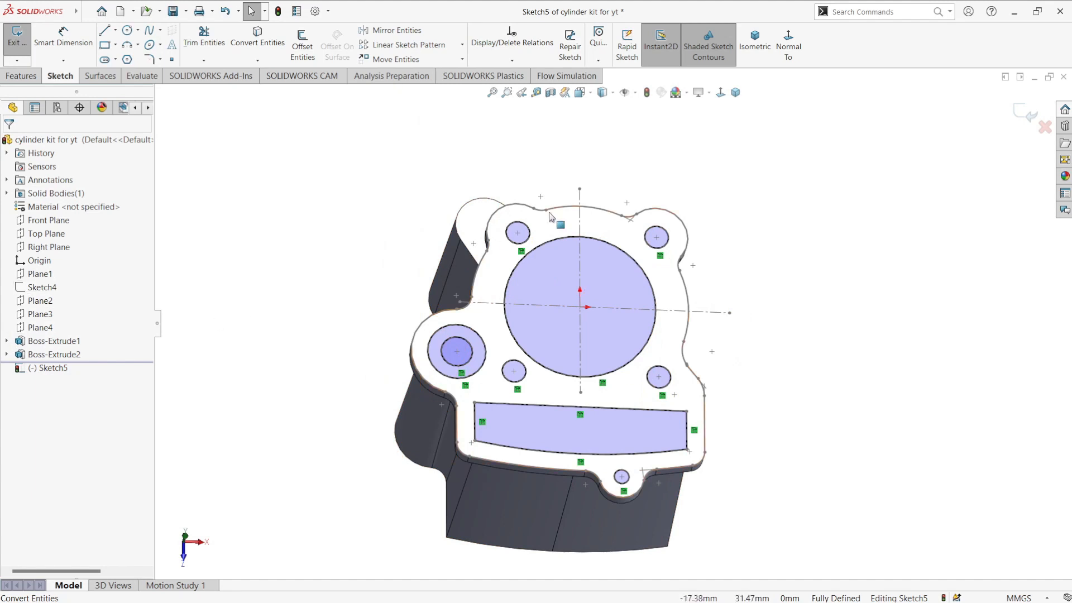
click(22, 76)
click(192, 45)
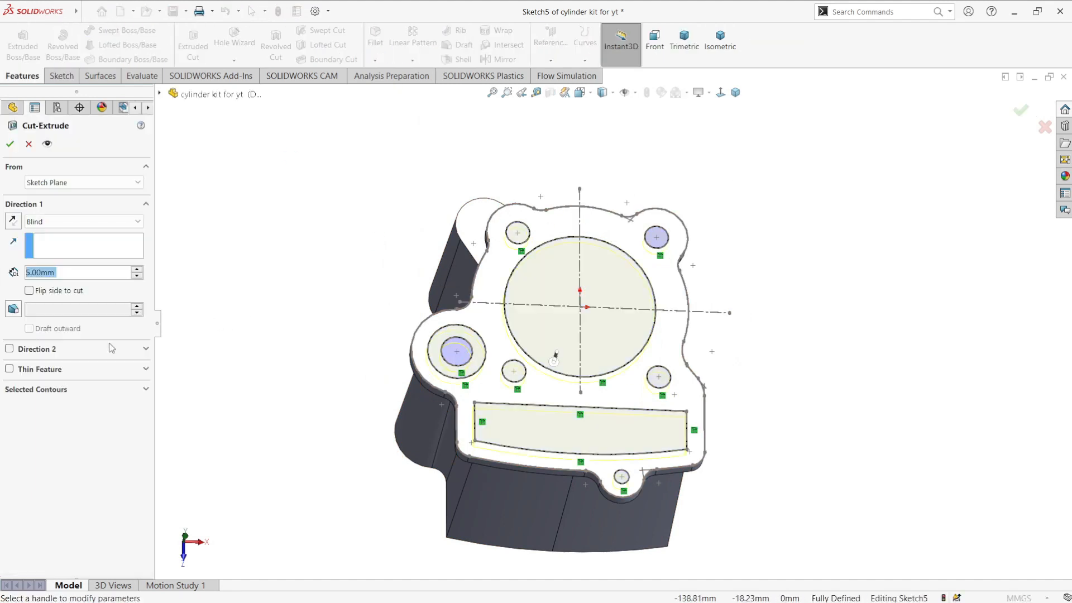
click(65, 387)
click(538, 299)
click(517, 233)
click(657, 239)
click(520, 374)
click(660, 384)
click(452, 355)
Step: Add the small lug hole to the cut contours and set the end condition to Through All
middle_drag(514, 428, 646, 534)
scroll(646, 533, up, 1)
scroll(636, 489, down, 4)
click(639, 410)
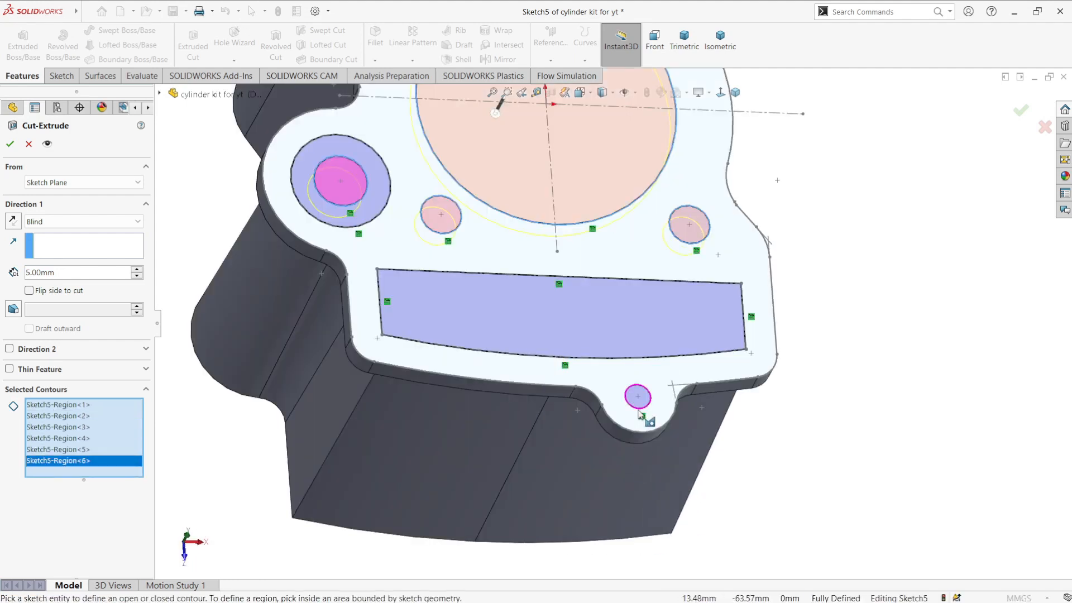
middle_drag(639, 413, 695, 425)
click(682, 398)
middle_drag(653, 459, 704, 272)
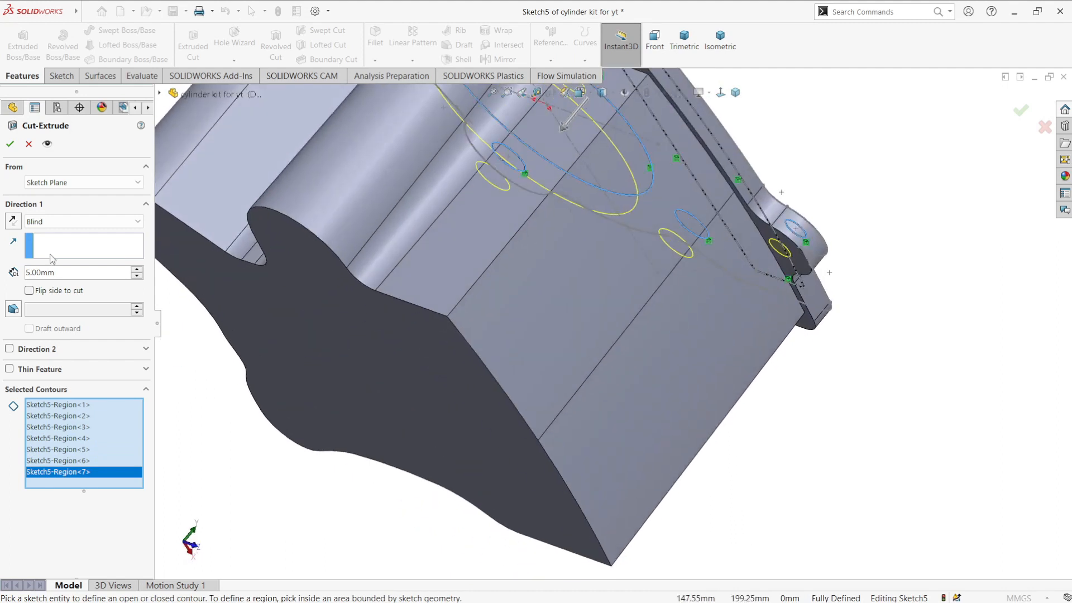
click(36, 224)
click(71, 244)
scroll(664, 352, up, 2)
middle_drag(663, 350, 619, 475)
scroll(667, 379, up, 1)
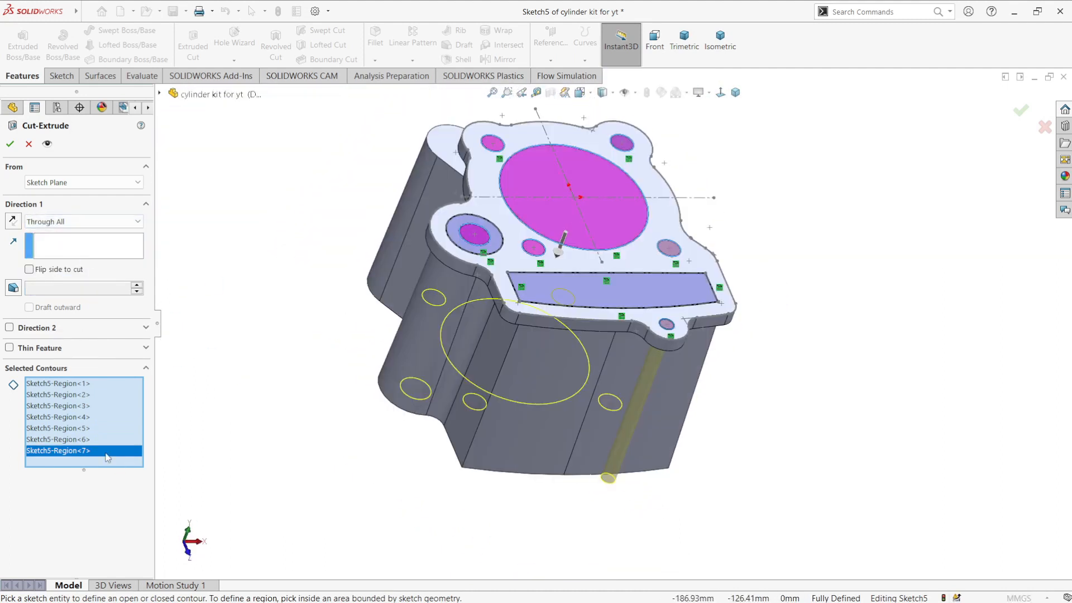
Step: Remove the small lug hole from the cut contours and apply the cut
click(671, 328)
click(668, 326)
scroll(668, 326, down, 4)
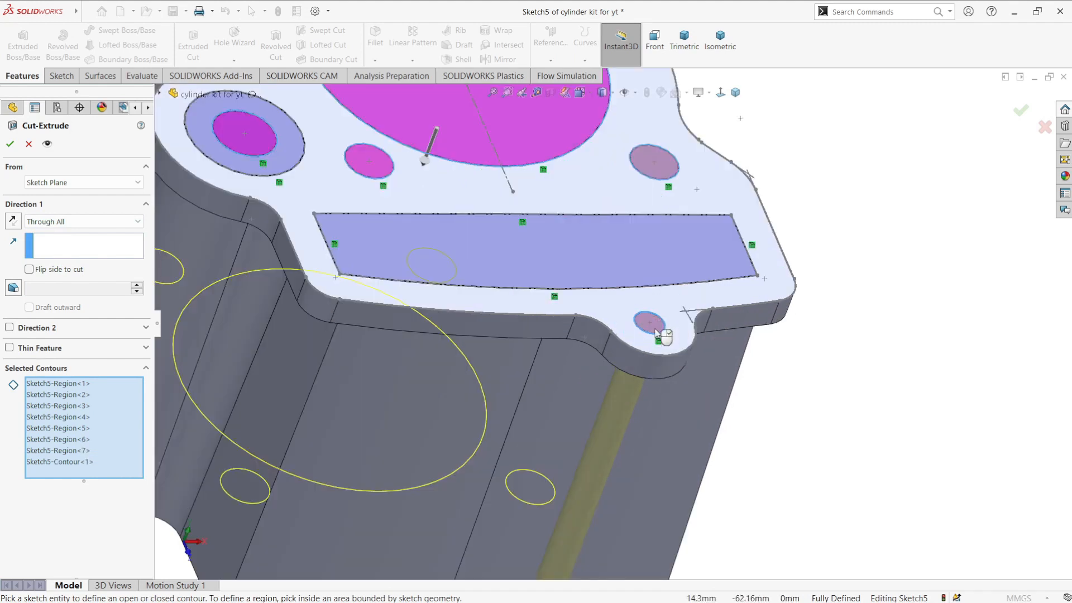
scroll(470, 400, up, 5)
mouse_move(469, 304)
middle_down()
mouse_move(484, 327)
mouse_move(583, 120)
mouse_move(486, 304)
middle_up()
click(10, 144)
Step: Hide the reference sketch still shown on the flange plate's top face
scroll(633, 263, up, 2)
middle_drag(634, 262, 605, 349)
click(592, 254)
click(615, 234)
Step: Reuse Sketch5 to cut the ring between the left lobe's two concentric circles 1 mm deep
mouse_move(617, 241)
middle_down()
mouse_move(536, 298)
mouse_move(777, 311)
mouse_move(581, 316)
mouse_move(522, 366)
mouse_move(300, 324)
middle_up()
scroll(580, 303, down, 4)
scroll(300, 324, down, 4)
click(6, 368)
click(54, 382)
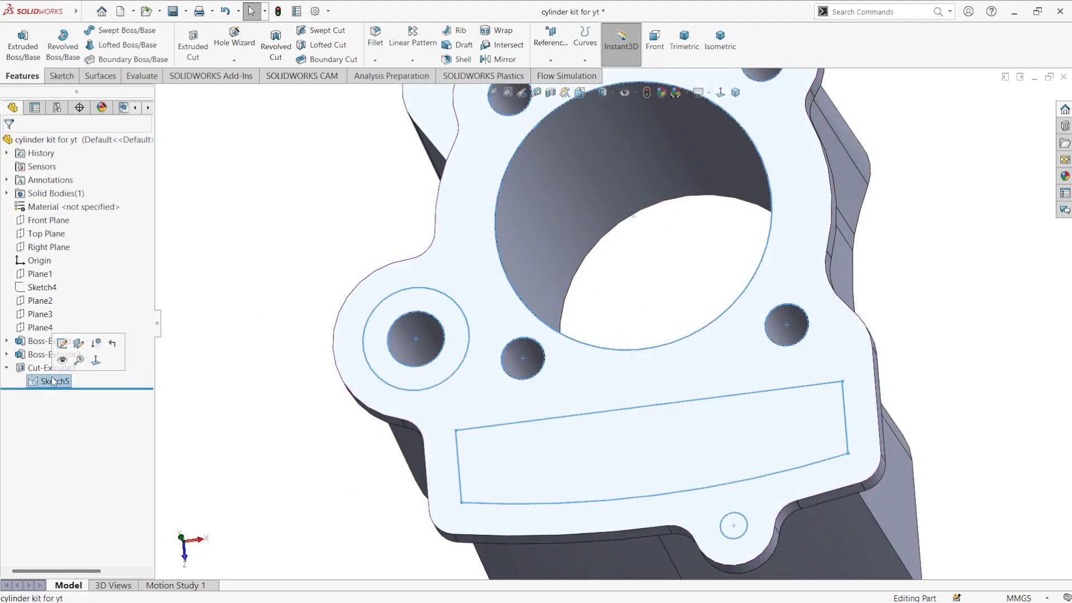
click(184, 56)
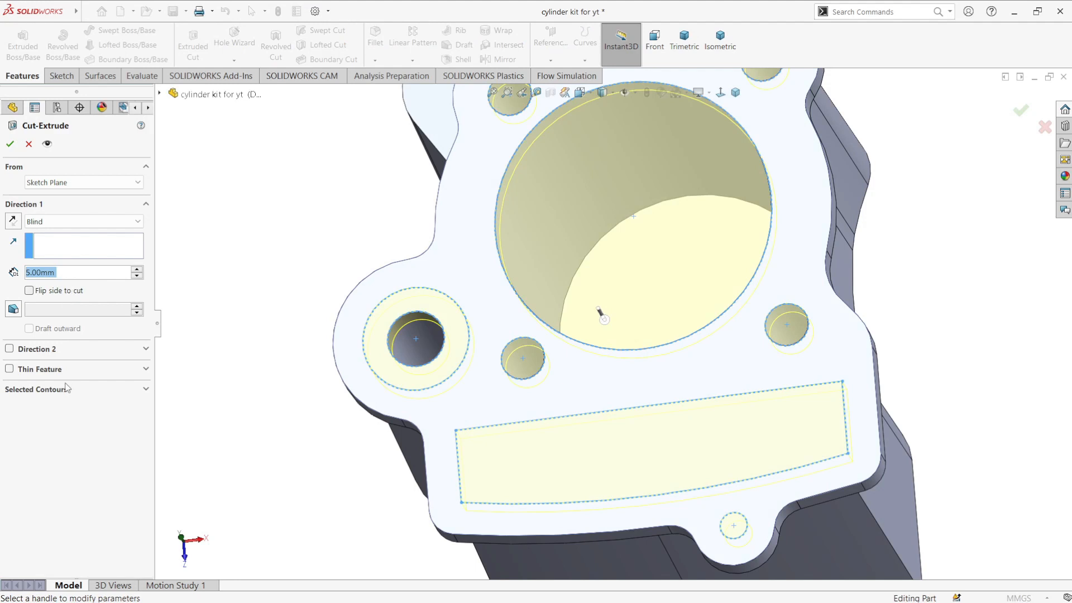
click(65, 394)
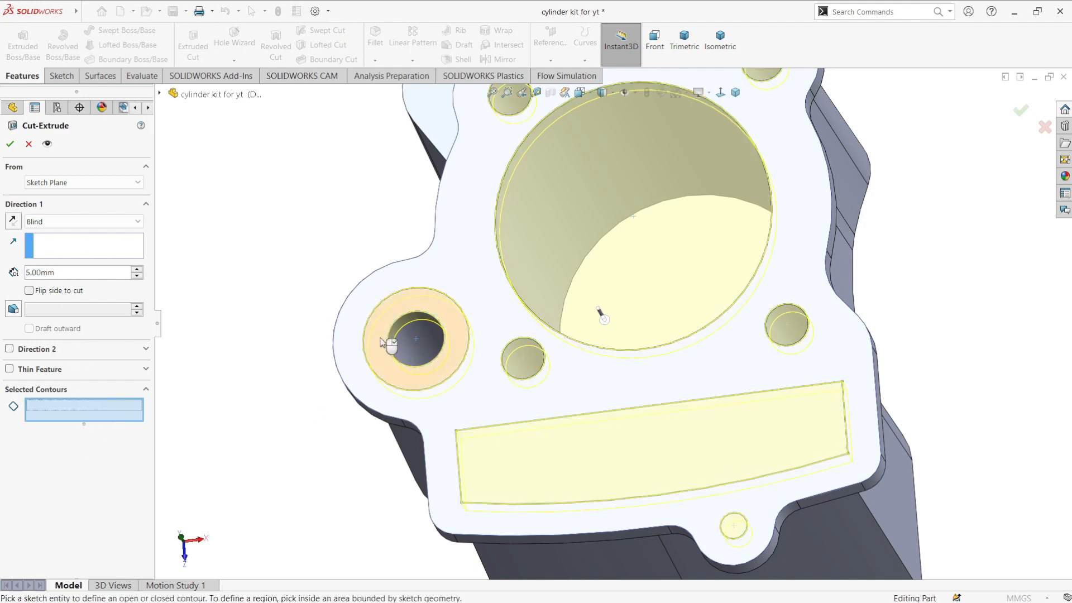
click(407, 368)
middle_drag(410, 369, 420, 339)
text(1)
key(Return)
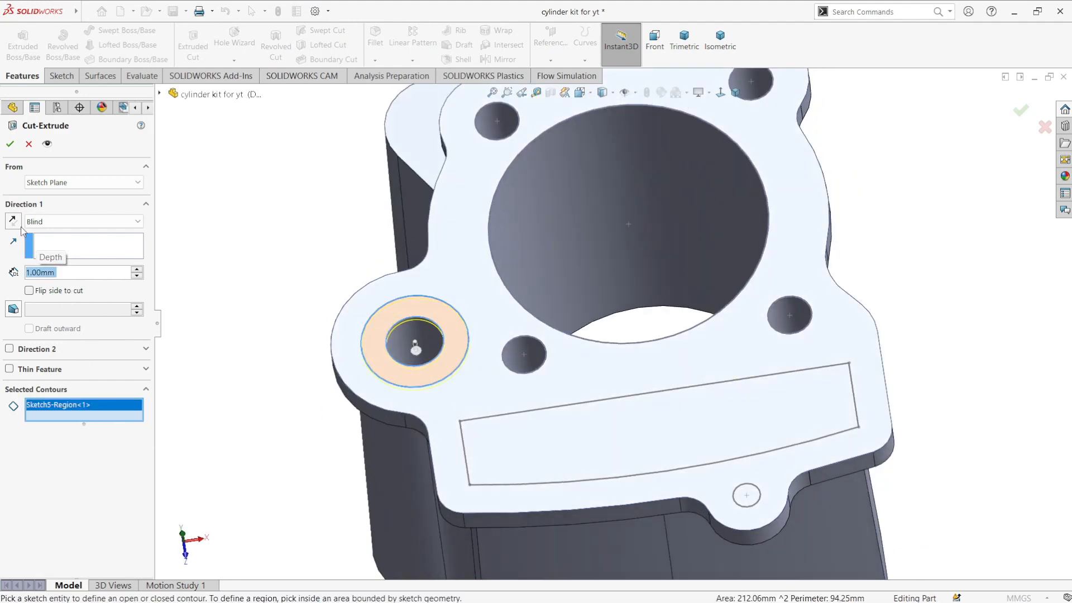
click(11, 145)
Step: Start another extruded cut from Sketch5 and limit its contour to the small lug hole
scroll(484, 379, up, 3)
middle_drag(484, 379, 524, 399)
mouse_move(661, 384)
middle_down()
mouse_move(646, 397)
mouse_move(638, 381)
middle_up()
click(54, 382)
click(192, 46)
scroll(642, 413, up, 2)
click(89, 389)
right_click(80, 419)
click(96, 425)
middle_drag(631, 418, 636, 369)
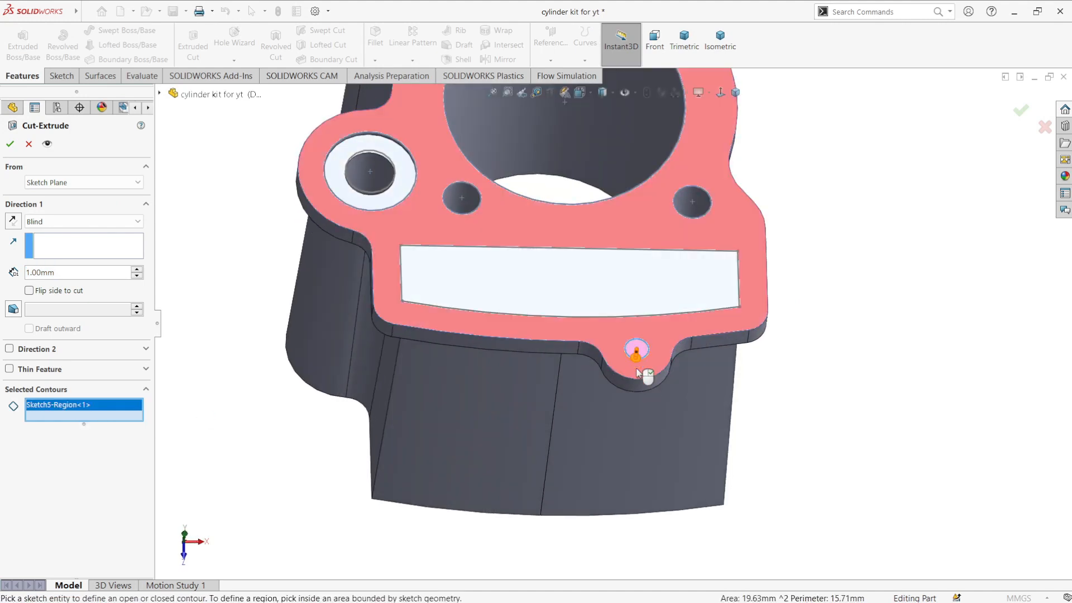
Step: Deepen the small lug hole's cut past the flange thickness and apply it
drag(636, 366, 635, 389)
middle_drag(634, 389, 565, 366)
scroll(732, 250, up, 3)
scroll(732, 250, down, 3)
scroll(565, 366, up, 2)
scroll(565, 366, down, 1)
click(10, 144)
Step: Start a new sketch on the flange plate's outer face around the rectangular slot outline
click(232, 255)
scroll(232, 255, down, 2)
mouse_move(233, 255)
middle_down()
mouse_move(396, 457)
mouse_move(346, 380)
middle_up()
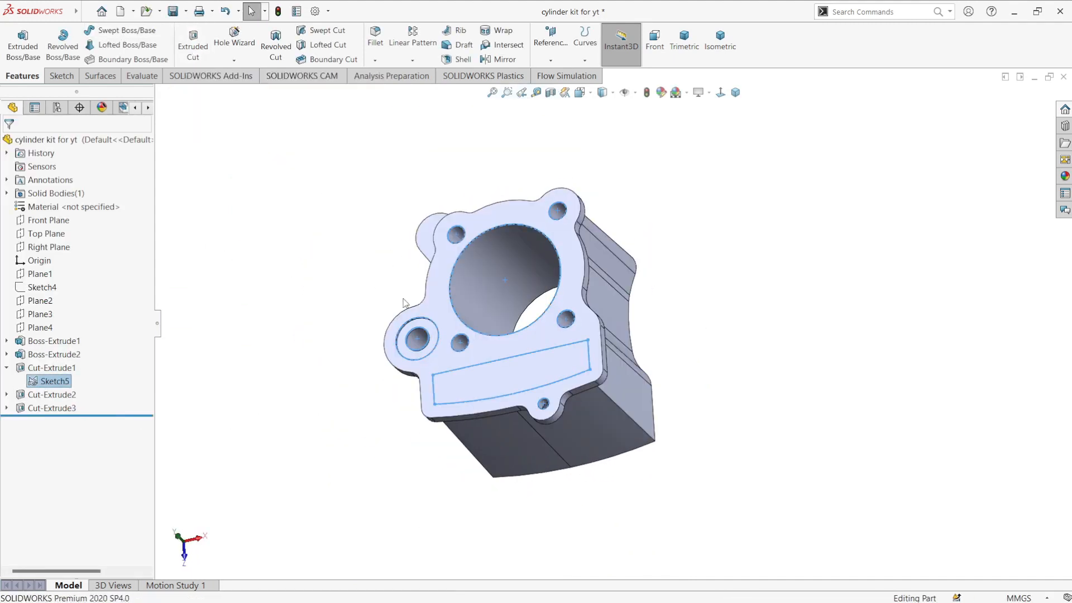
click(641, 347)
key(ctrl+5)
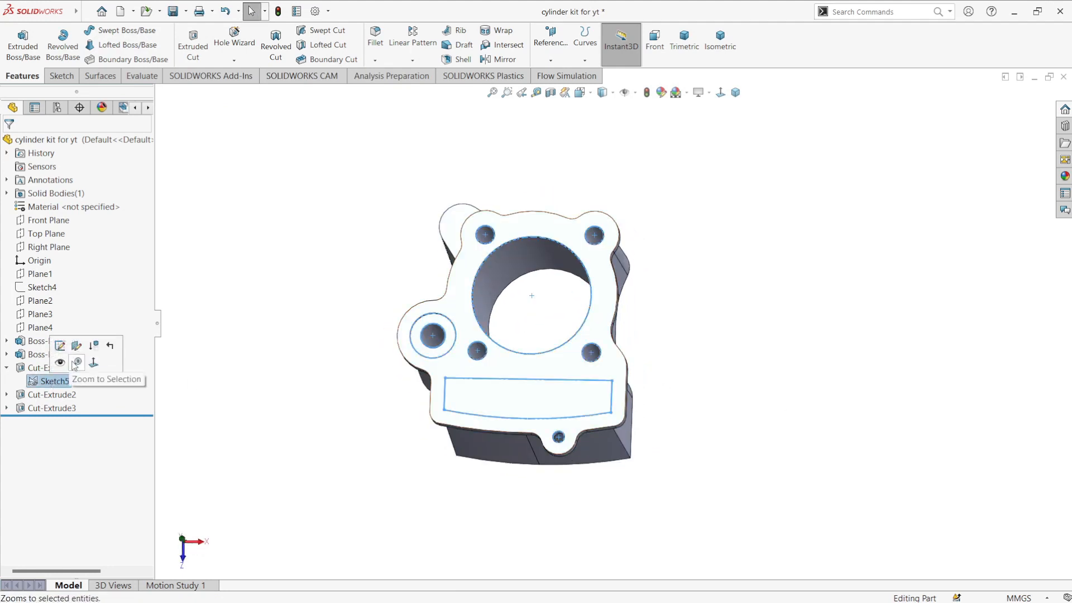
click(477, 385)
click(502, 362)
click(55, 381)
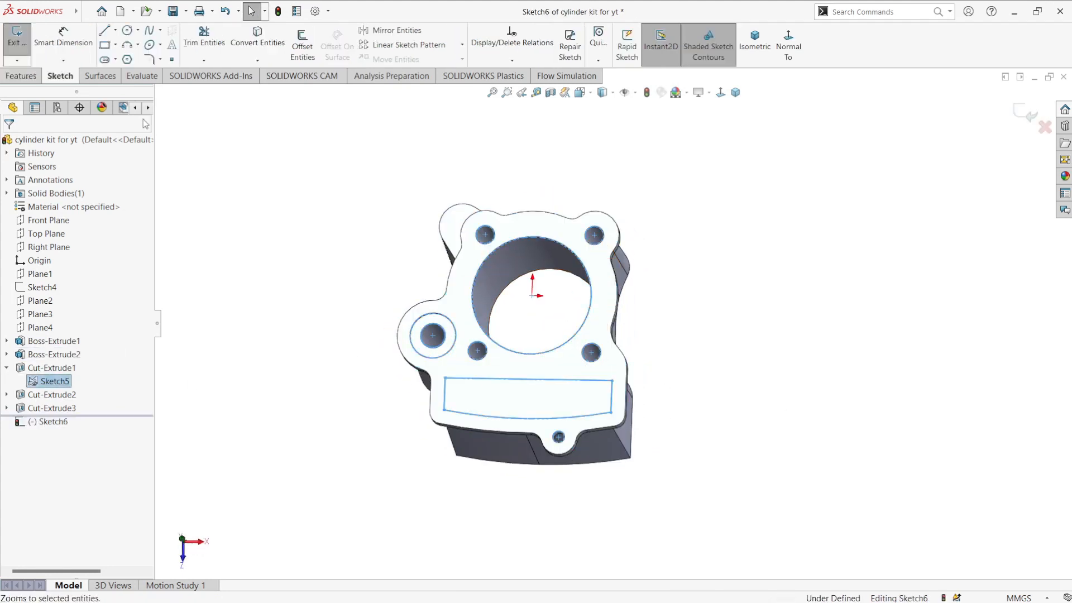
Step: Show Sketch5 and offset its rectangular slot outline inward by 2 mm in the new sketch
click(257, 36)
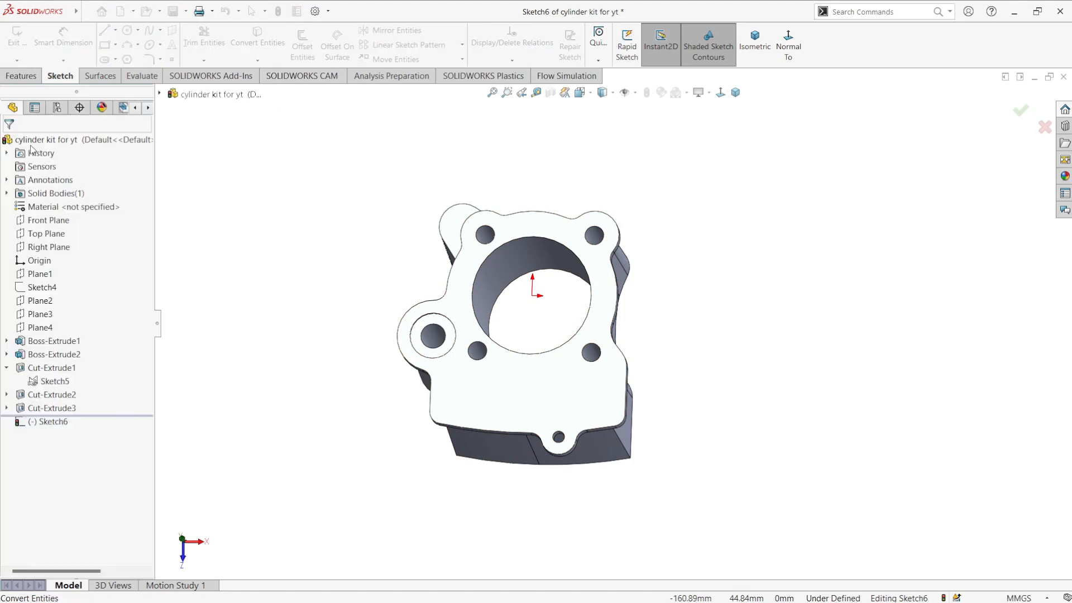
click(54, 385)
click(292, 49)
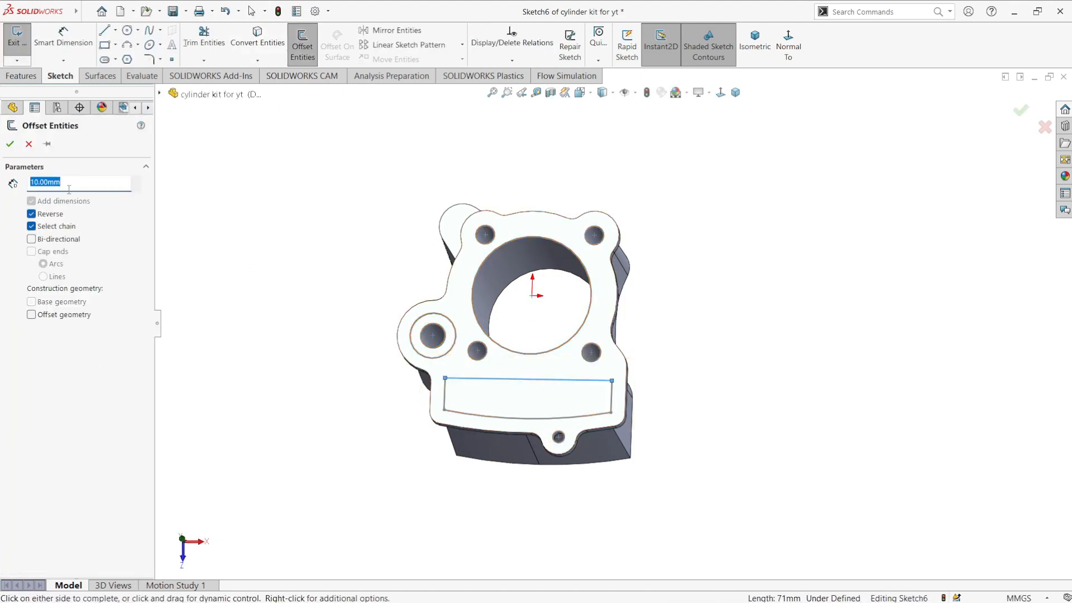
scroll(512, 352, down, 4)
middle_drag(512, 353, 486, 400)
scroll(486, 400, up, 3)
scroll(479, 186, down, 5)
middle_drag(478, 186, 573, 525)
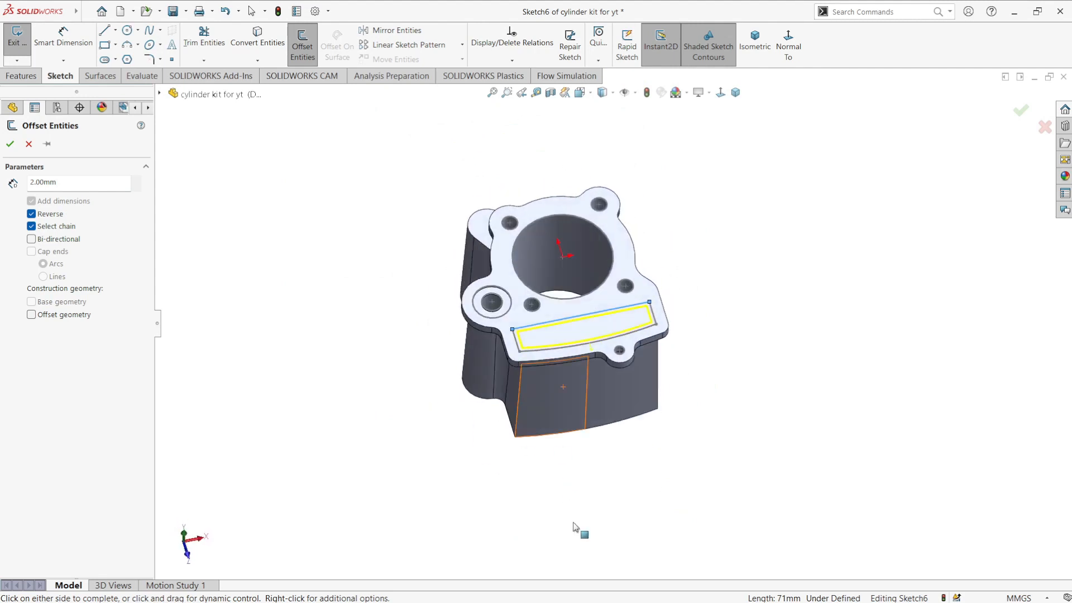
key(ctrl+8)
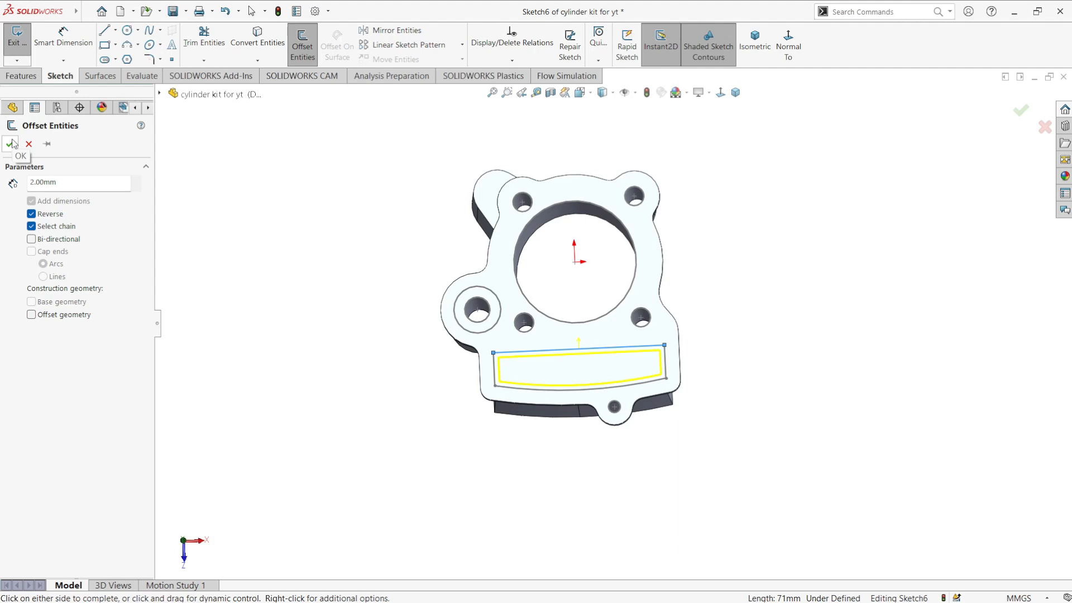
click(11, 143)
Step: Cut the inset slot profile all the way through the flange and block
mouse_move(574, 466)
middle_down()
mouse_move(622, 319)
mouse_move(621, 512)
middle_up()
scroll(876, 387, up, 5)
click(42, 421)
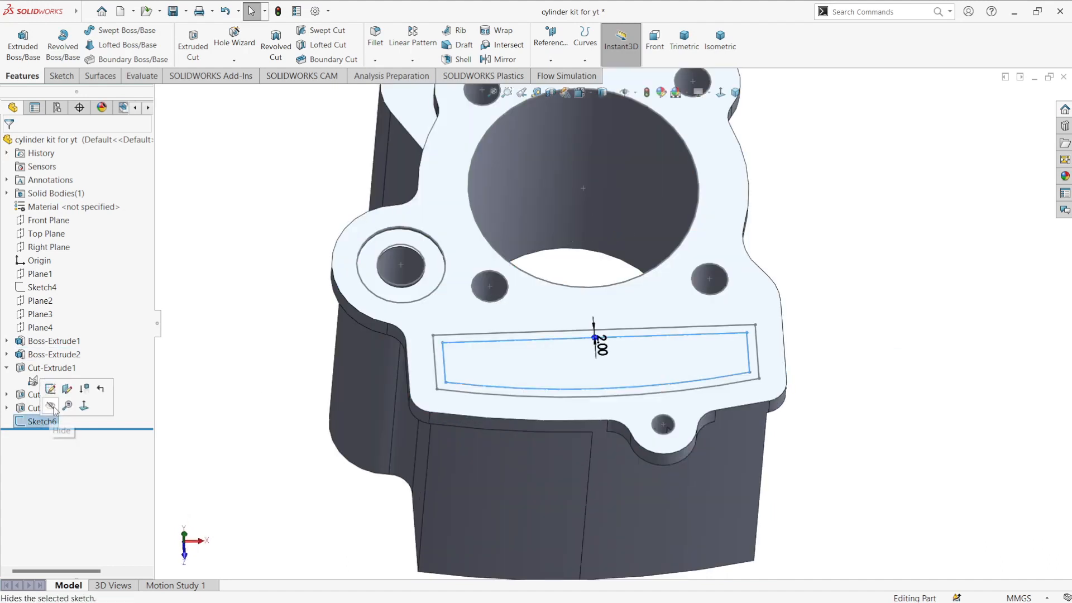
click(193, 46)
click(84, 221)
click(50, 240)
middle_drag(601, 424, 560, 223)
click(9, 144)
Step: Fillet the four inner corner edges of the through slot with a 2 mm radius
middle_drag(282, 334, 384, 324)
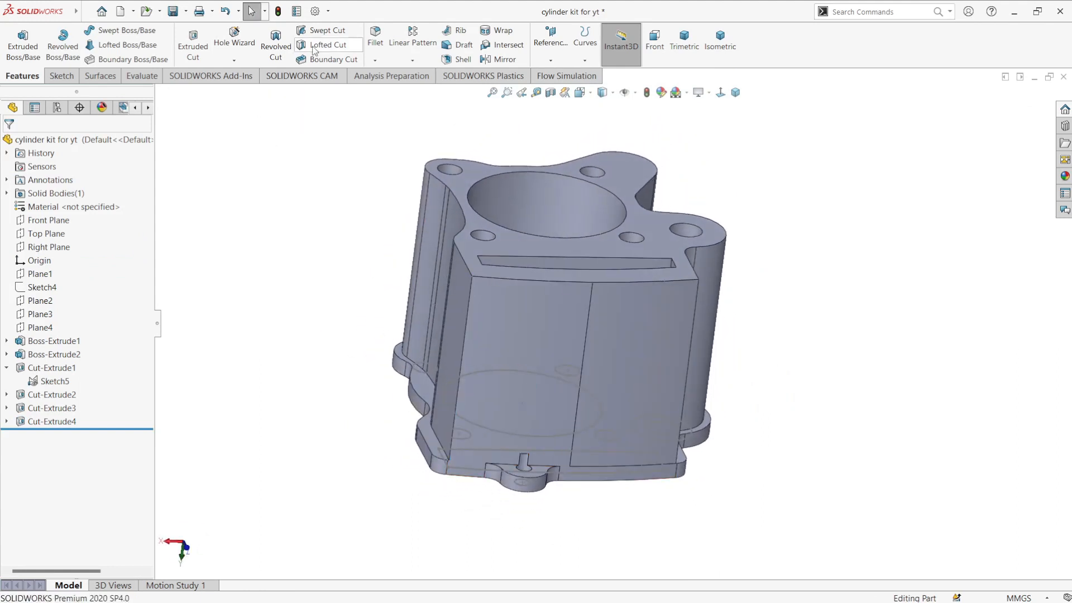
scroll(544, 305, up, 5)
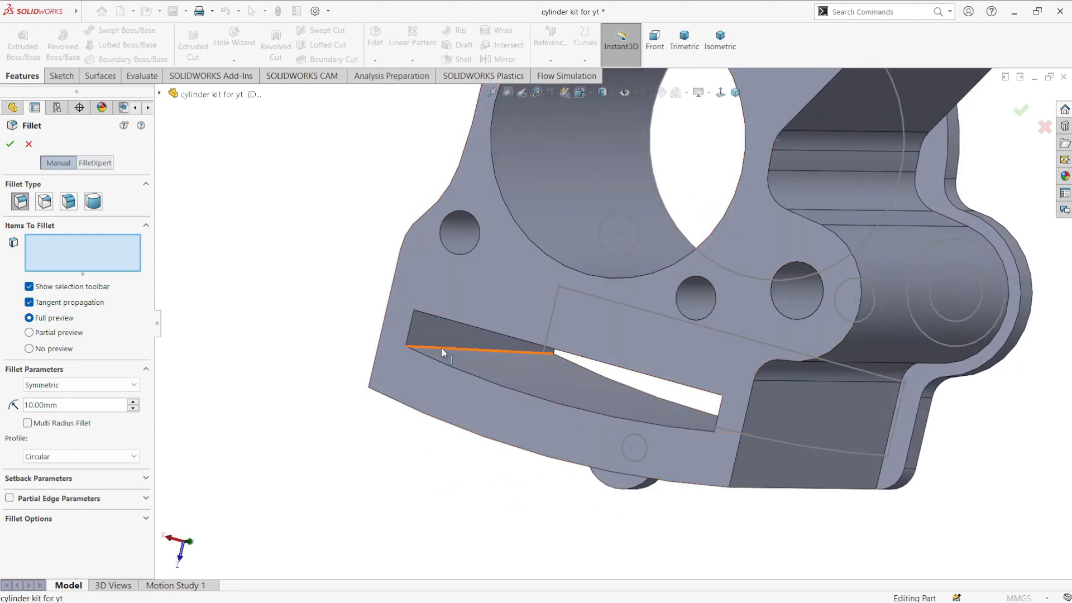
click(444, 348)
text(2)
key(Return)
click(442, 283)
middle_drag(442, 283, 807, 367)
click(798, 324)
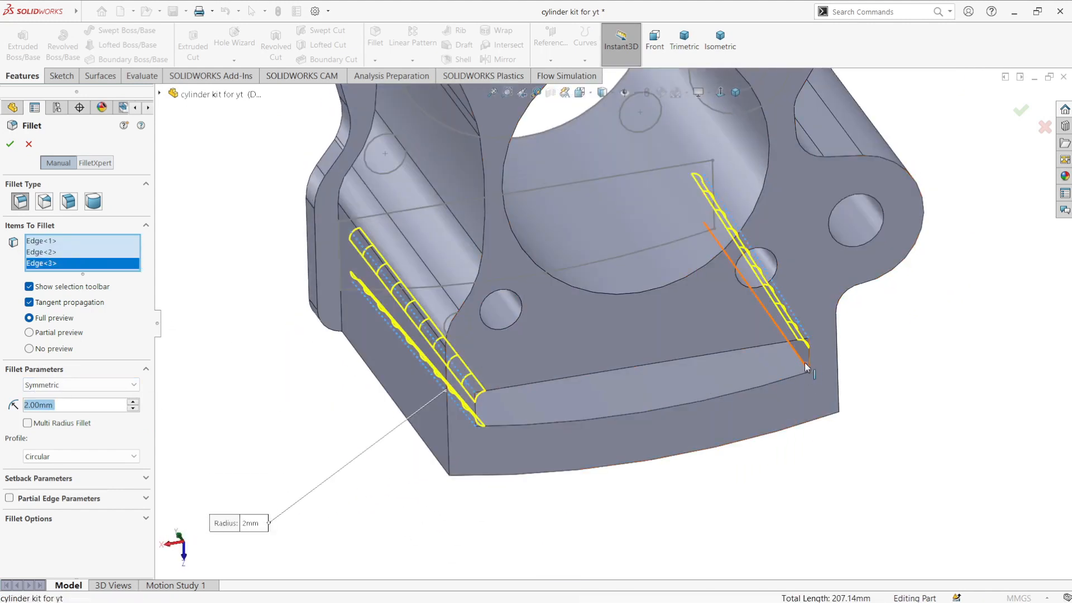
click(806, 367)
middle_drag(763, 421, 719, 373)
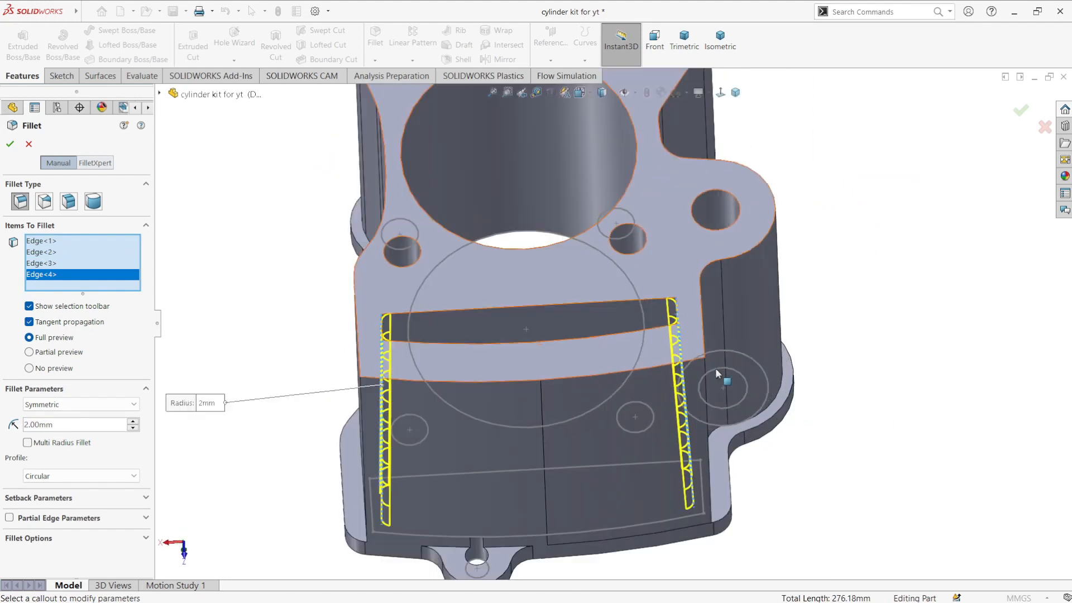
click(5, 147)
Step: Fillet the block's two outer corner edges beside the through slot with a 5 mm radius
click(522, 426)
middle_drag(685, 415, 631, 456)
scroll(556, 385, up, 5)
middle_drag(555, 385, 668, 371)
scroll(668, 371, down, 5)
key(ctrl+8)
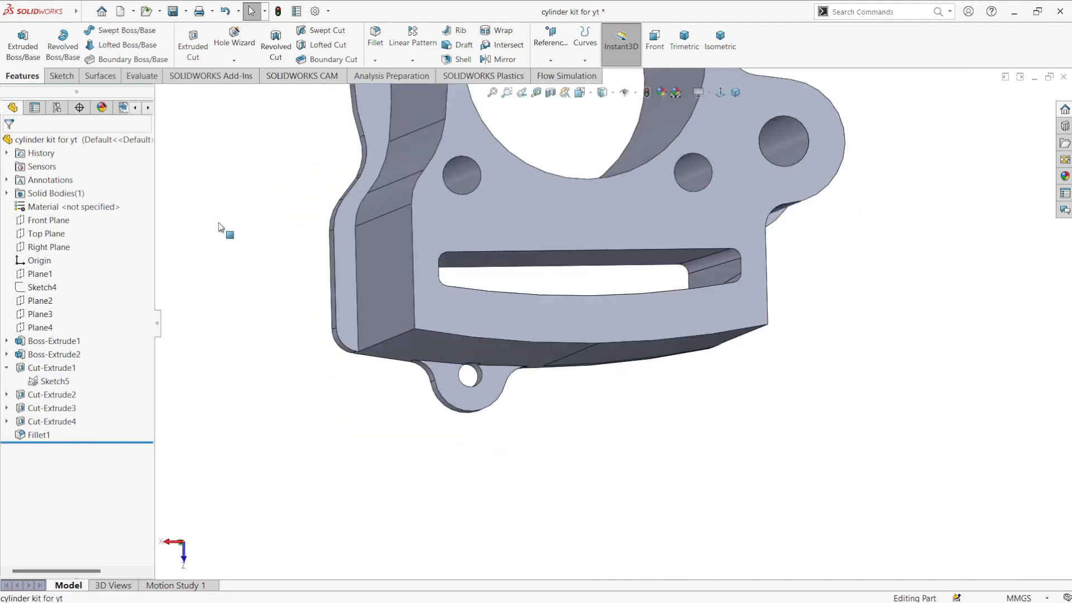
click(375, 38)
click(405, 328)
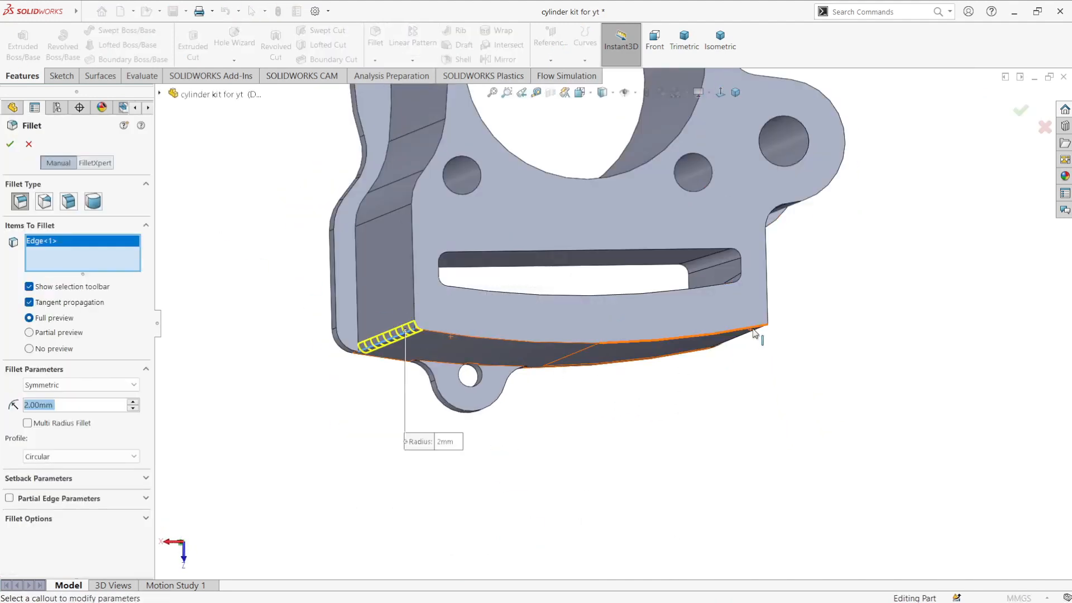
middle_drag(758, 335, 772, 346)
click(774, 339)
text(5)
key(Return)
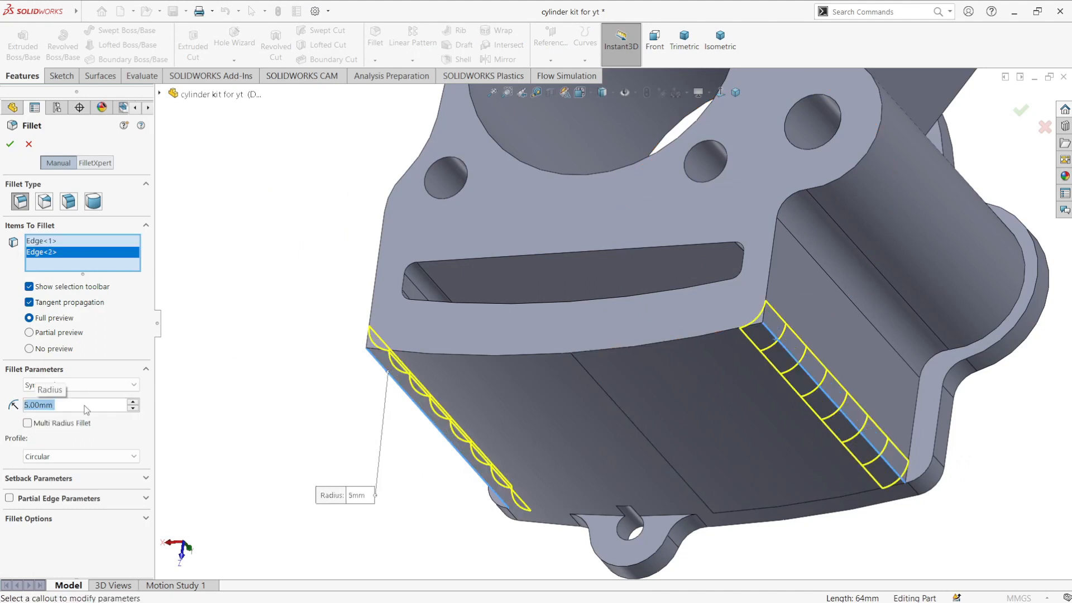
scroll(590, 345, down, 5)
scroll(589, 345, up, 5)
middle_drag(590, 344, 400, 266)
key(Return)
Step: Start a sketch on the block's end face opposite the flange and view it straight on
scroll(511, 339, down, 5)
scroll(720, 295, up, 5)
middle_drag(720, 296, 966, 358)
scroll(827, 307, down, 5)
click(720, 46)
middle_drag(691, 256, 642, 304)
mouse_move(694, 251)
middle_down()
mouse_move(813, 235)
mouse_move(954, 354)
mouse_move(809, 279)
mouse_move(657, 306)
mouse_move(641, 270)
middle_up()
click(664, 212)
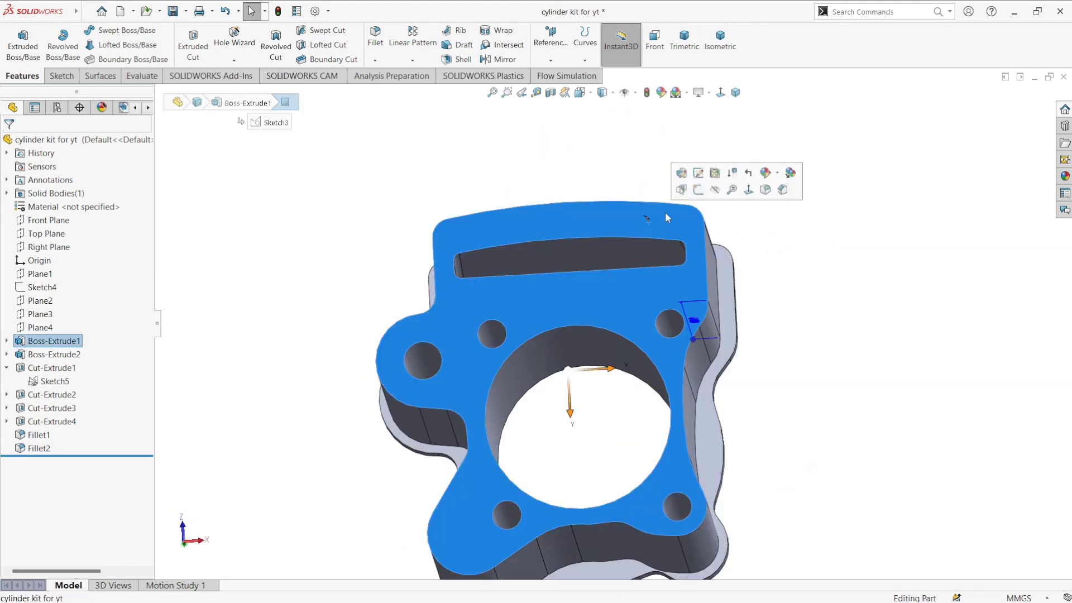
click(756, 168)
scroll(600, 145, down, 5)
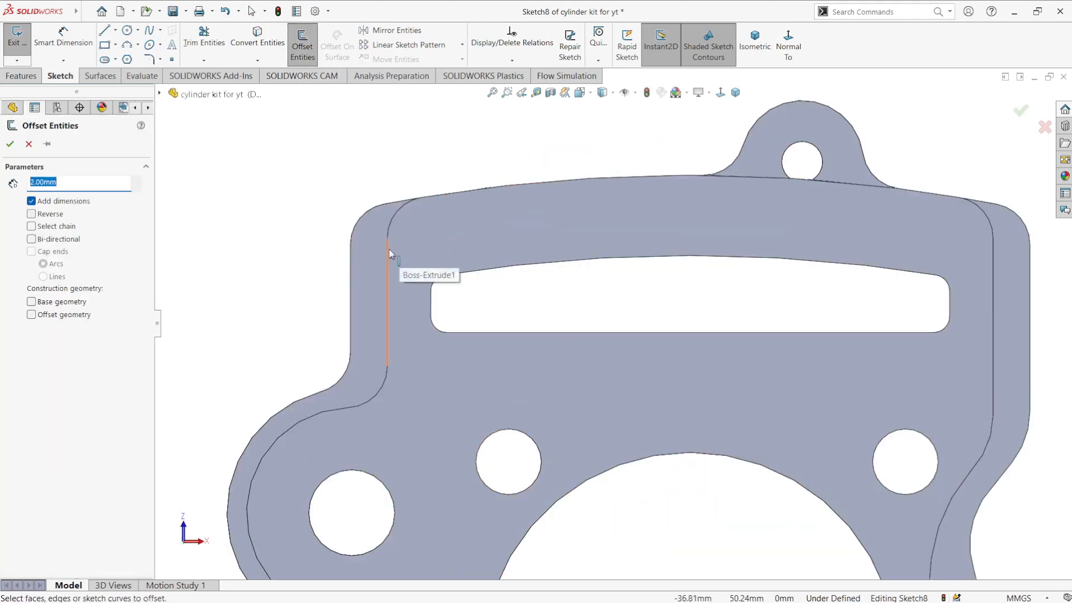
Step: Offset the outer edges of the wall around the slot inward by 2 mm
click(390, 255)
click(893, 192)
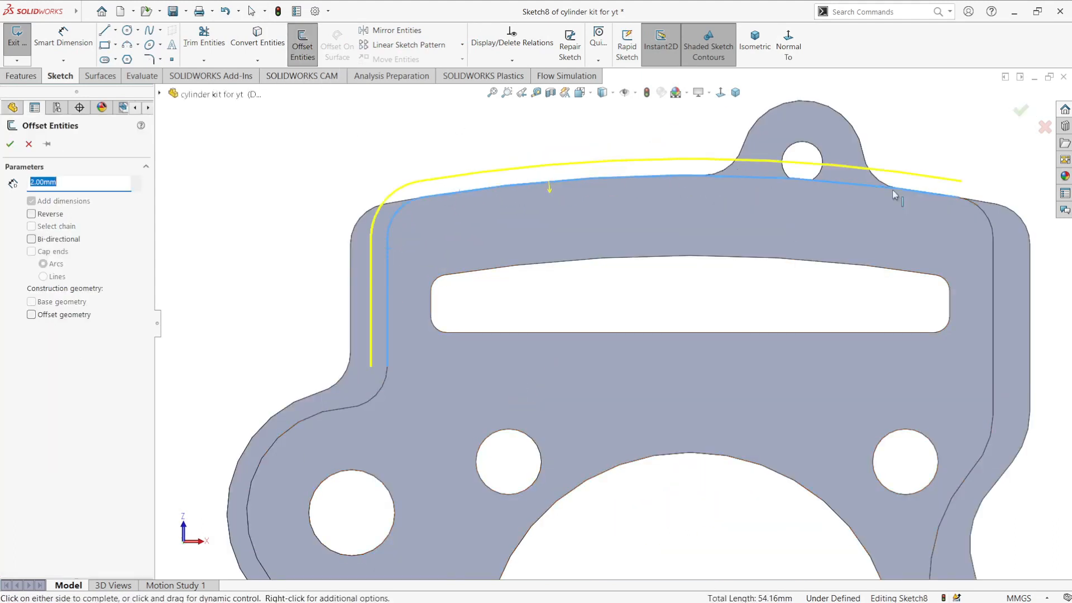
click(981, 218)
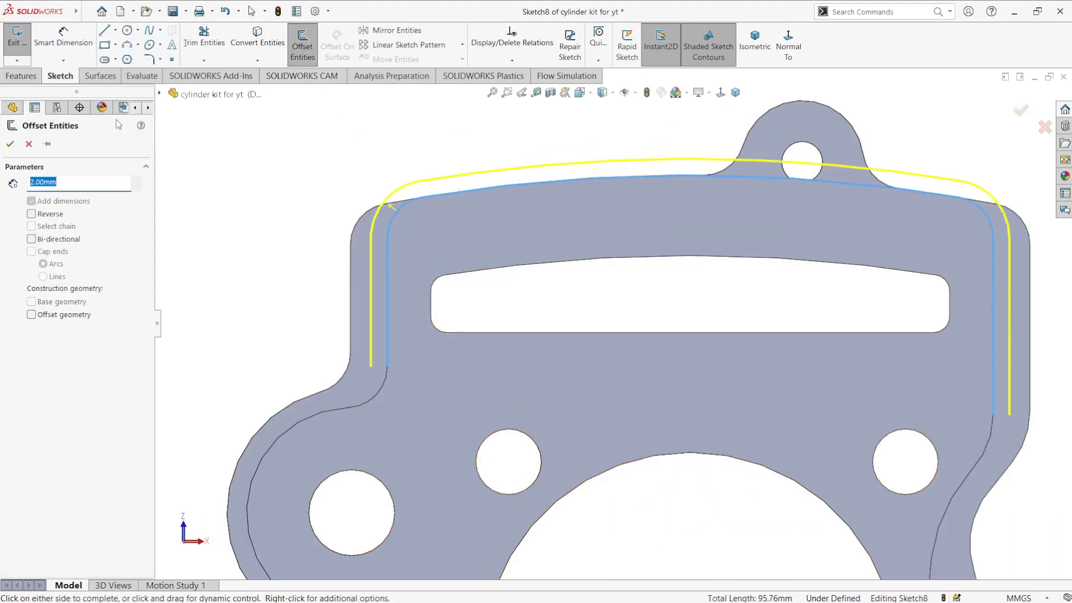
key(Return)
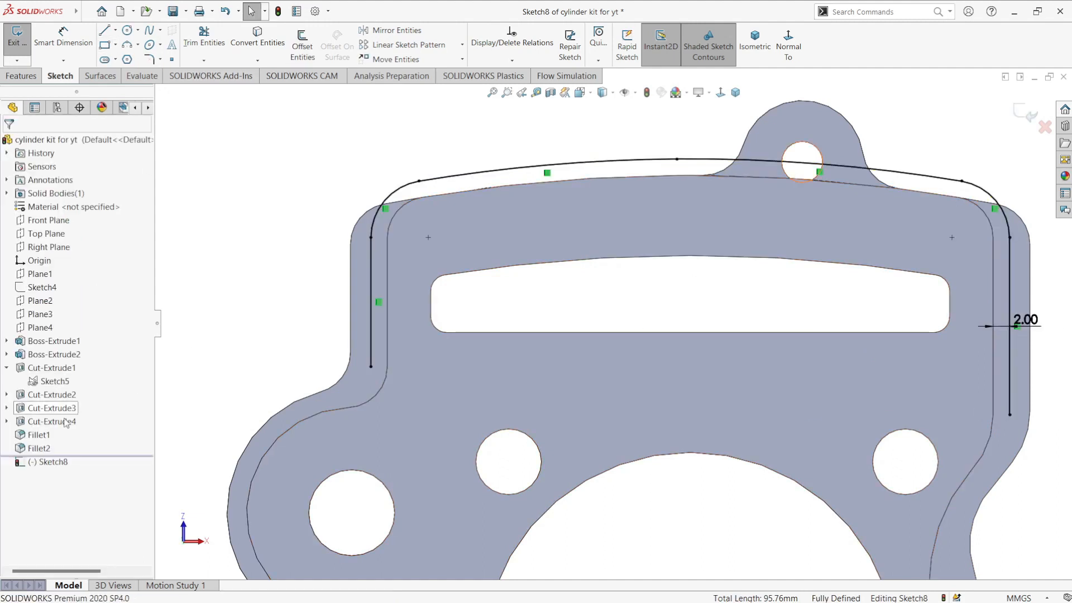
key(ctrl+z)
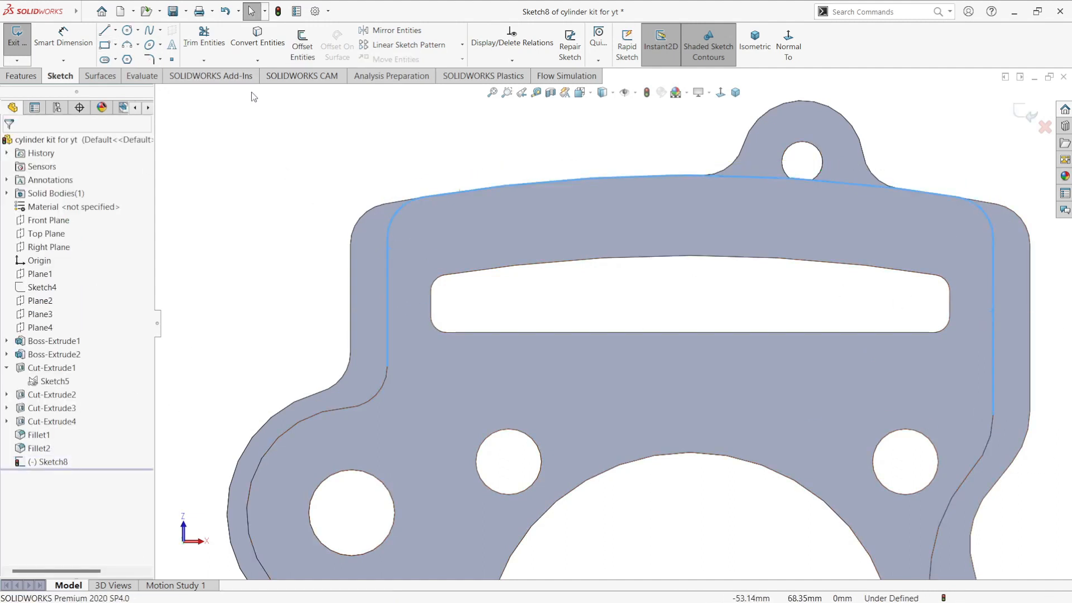
click(301, 46)
click(46, 217)
click(10, 143)
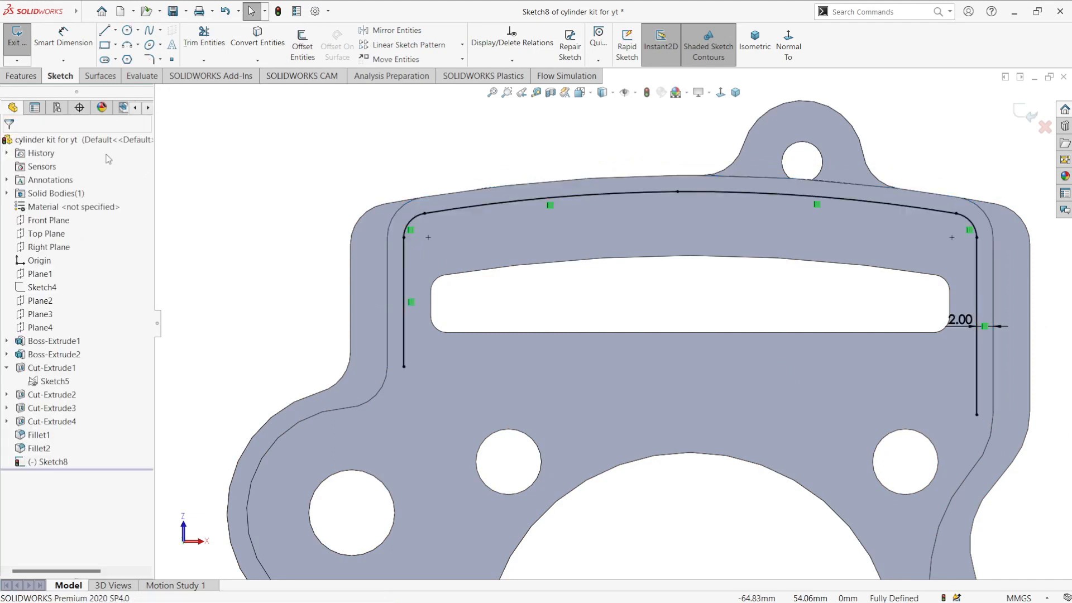
Step: Enclose the area outside the offset curve with straight lines and trim the offset line's surplus end
scroll(808, 292, up, 1)
click(439, 359)
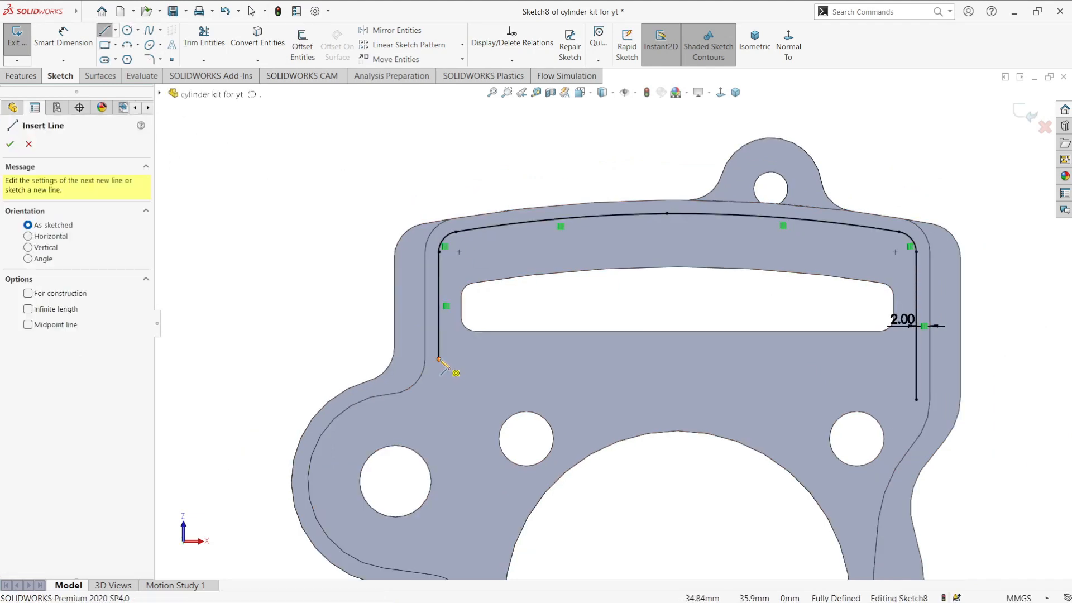
click(360, 154)
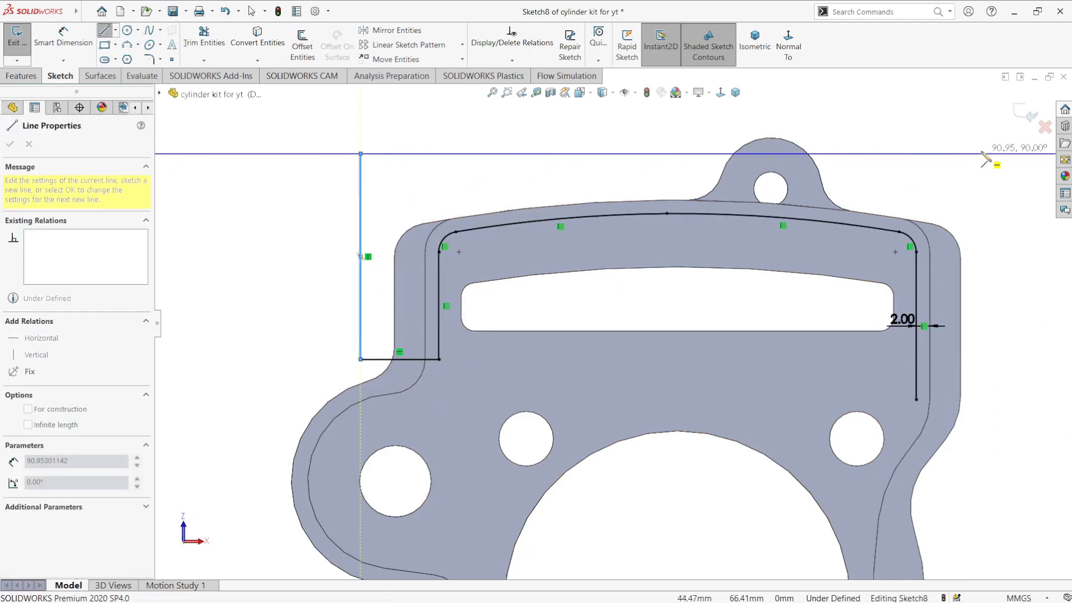
click(1001, 154)
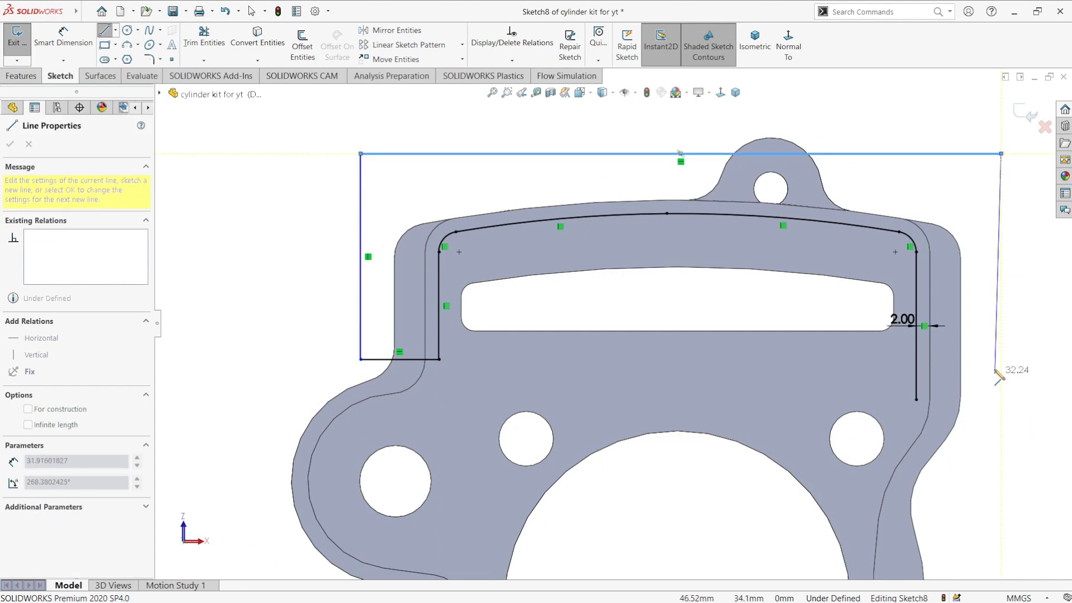
click(916, 361)
key(Escape)
click(204, 37)
drag(895, 394, 944, 378)
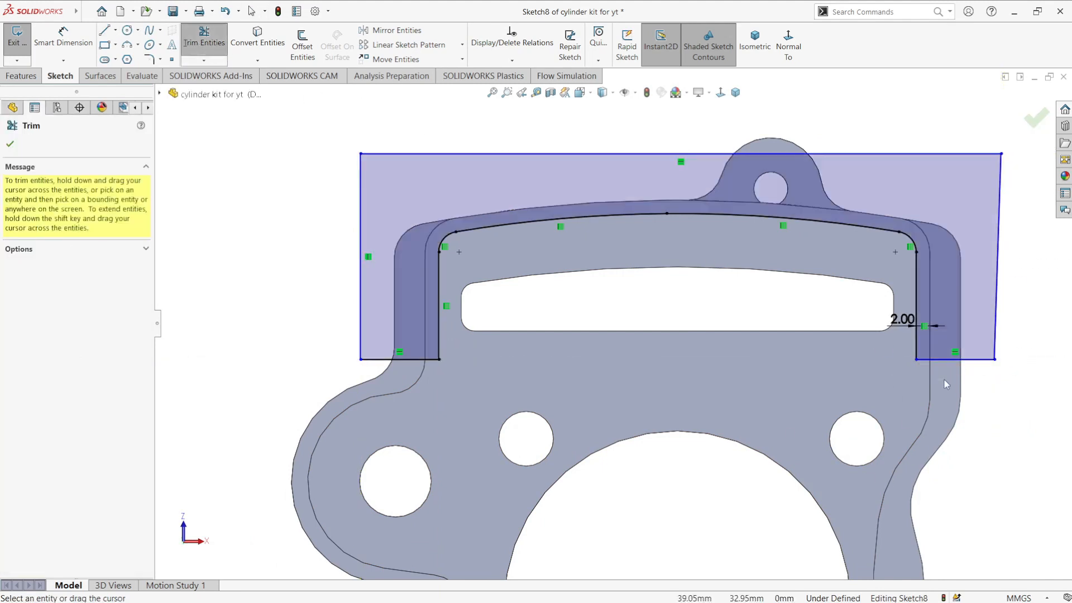
key(Escape)
Step: Dimension the profile's two short end lines at 10 mm each and its outer side line at 30 mm
click(64, 37)
click(961, 369)
click(974, 403)
text(10)
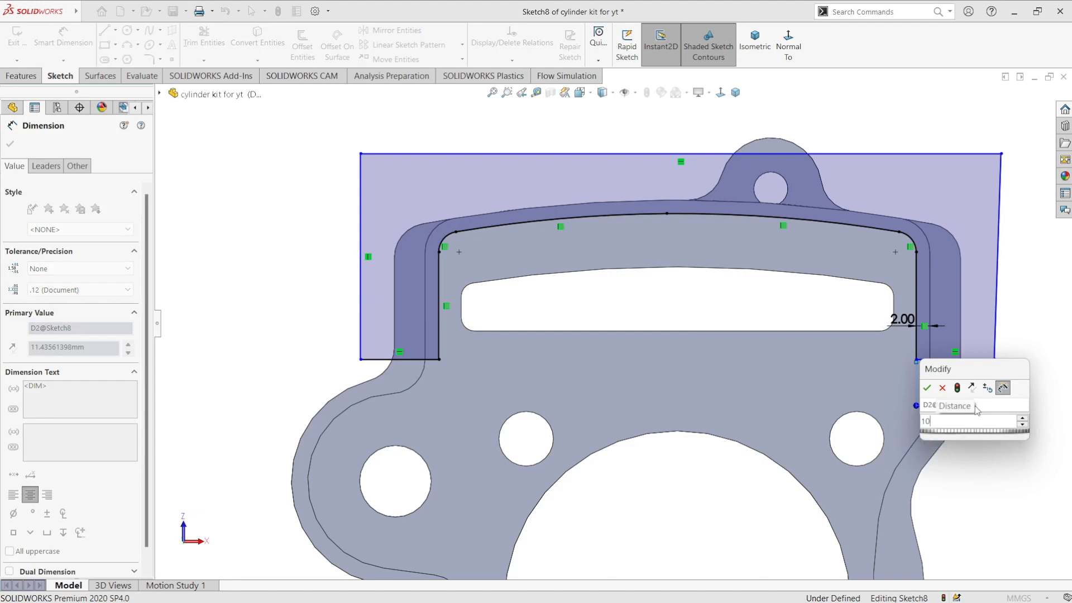
key(Return)
click(413, 359)
click(408, 393)
key(Return)
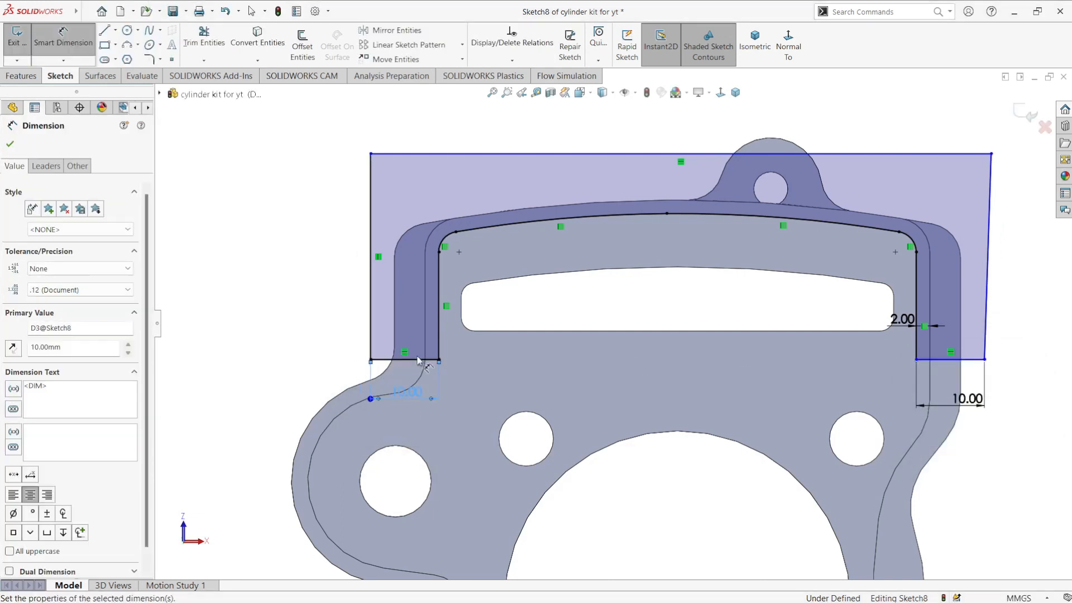
click(374, 209)
click(335, 211)
text(30)
key(Return)
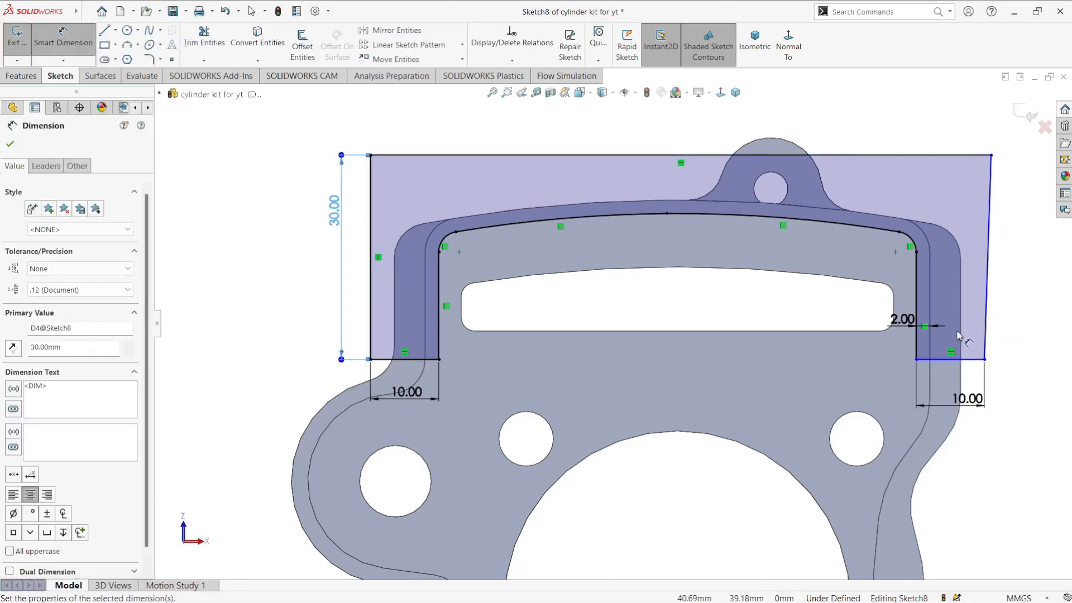
Step: Make the profile's slanted outer side line vertical
click(988, 262)
key(Escape)
click(988, 245)
key(Escape)
key(Escape)
click(990, 203)
click(943, 154)
key(Escape)
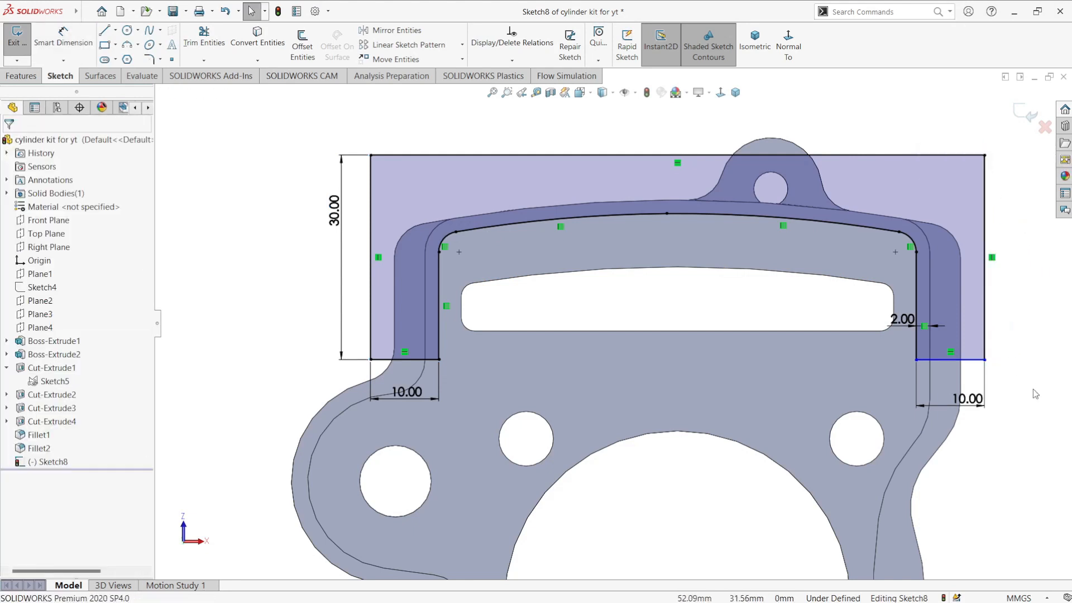
Step: Make the profile's two short end lines collinear
click(969, 360)
ctrl+click(413, 360)
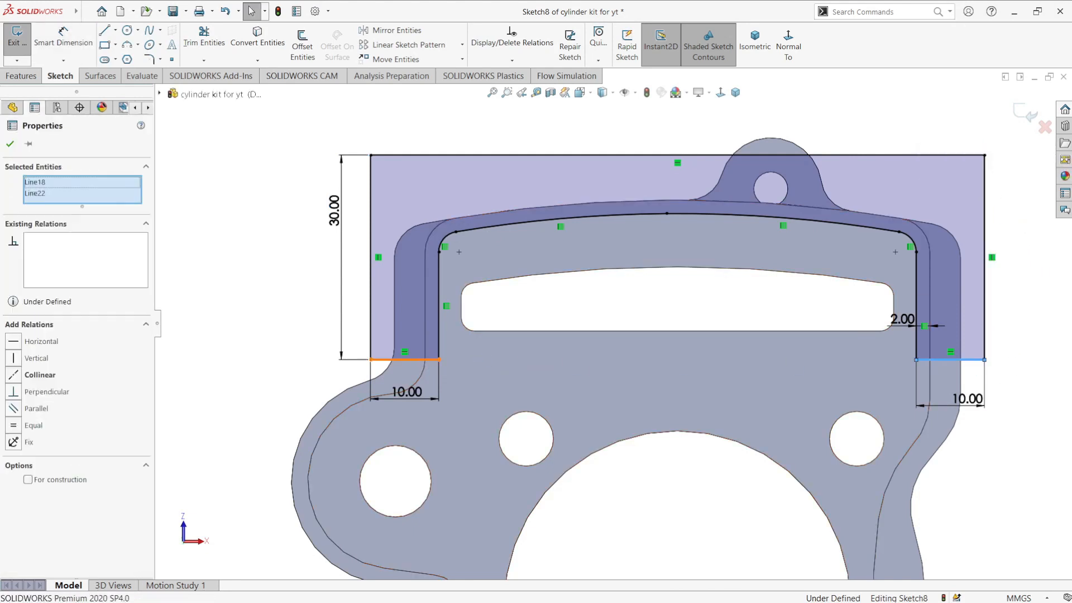
click(196, 292)
scroll(490, 325, up, 1)
Step: Start an Extruded Cut from the open-sided profile, beginning at a 2 mm offset from the sketch plane with the offset direction reversed
click(21, 76)
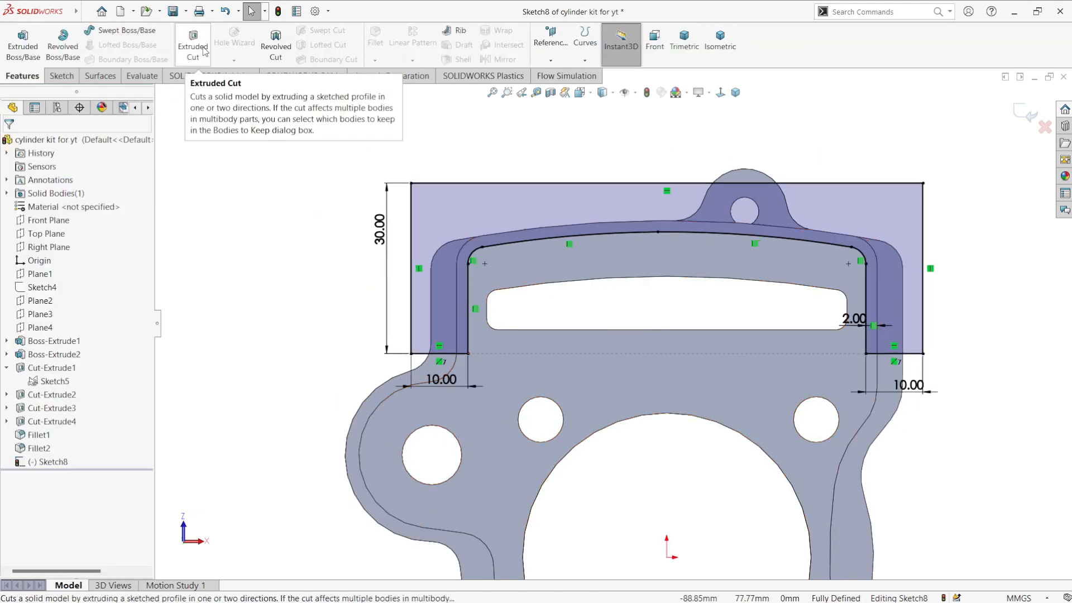
click(204, 51)
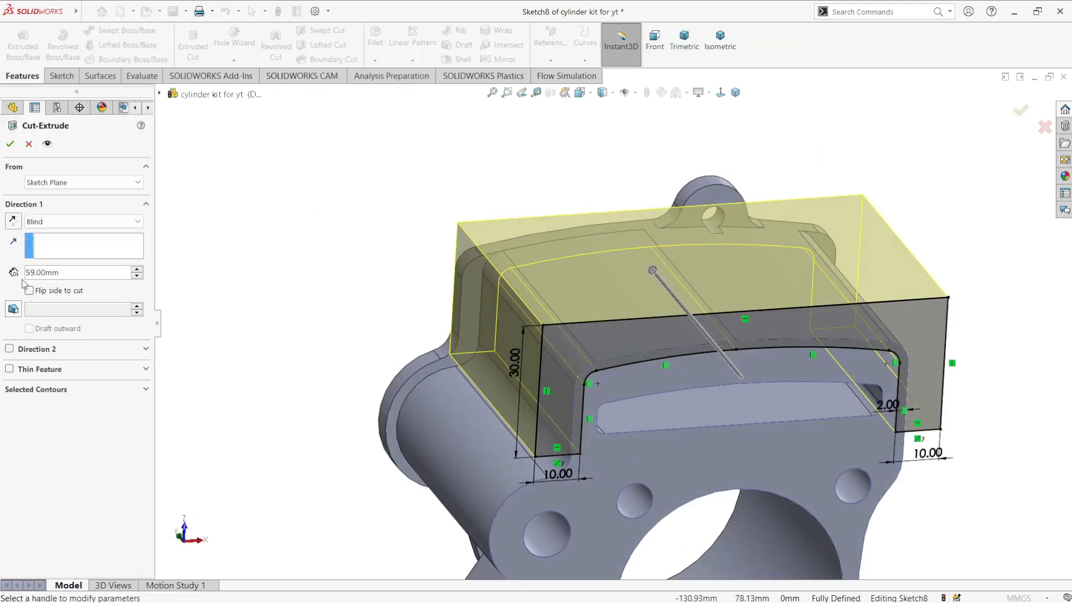
click(42, 221)
click(84, 182)
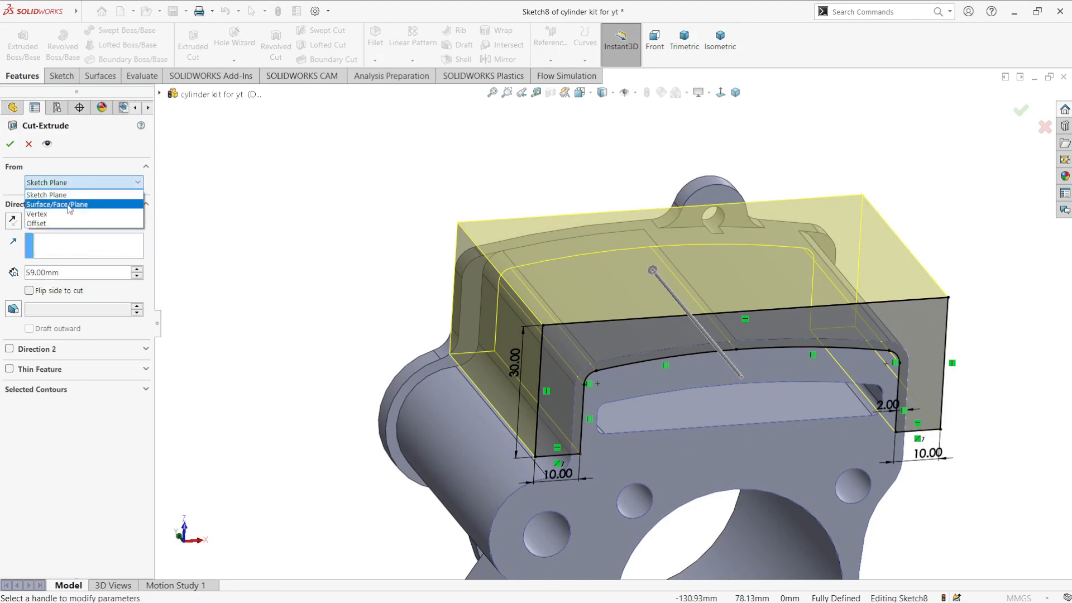
click(56, 220)
text(2)
key(Return)
middle_drag(485, 369, 622, 438)
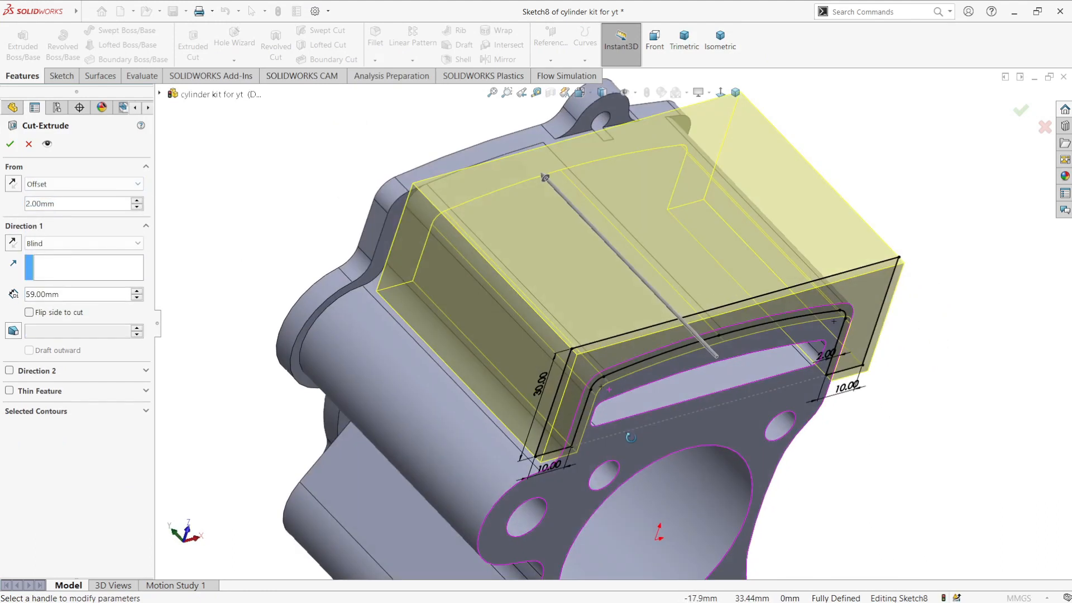
scroll(620, 438, down, 2)
click(13, 183)
scroll(619, 390, up, 3)
scroll(453, 258, down, 3)
Step: End the cut Up To Surface at the base flange's inner face and complete it
click(83, 243)
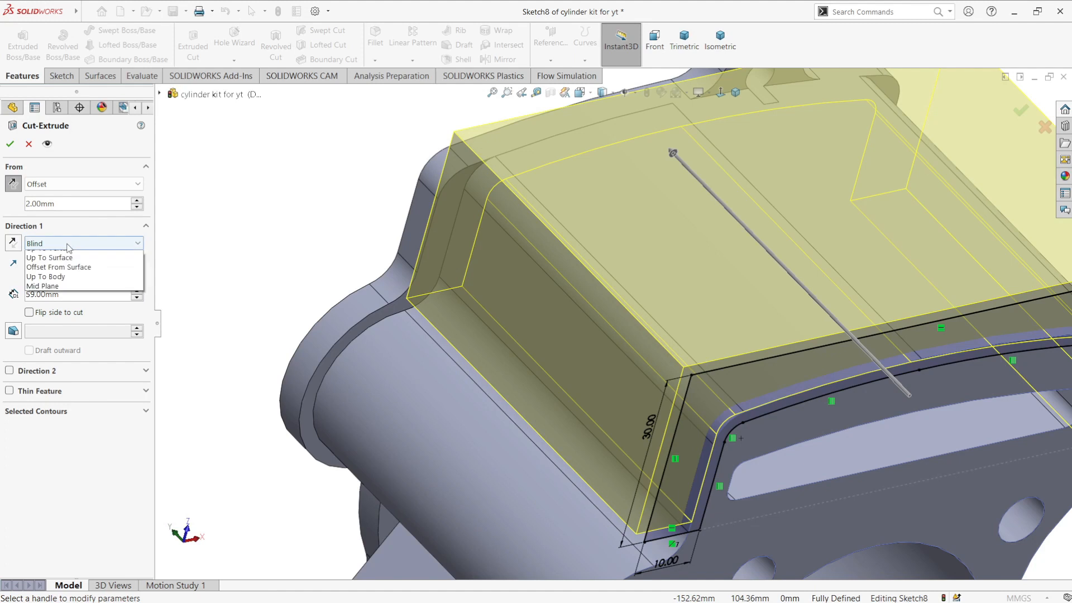
click(56, 304)
click(424, 234)
scroll(558, 294, up, 5)
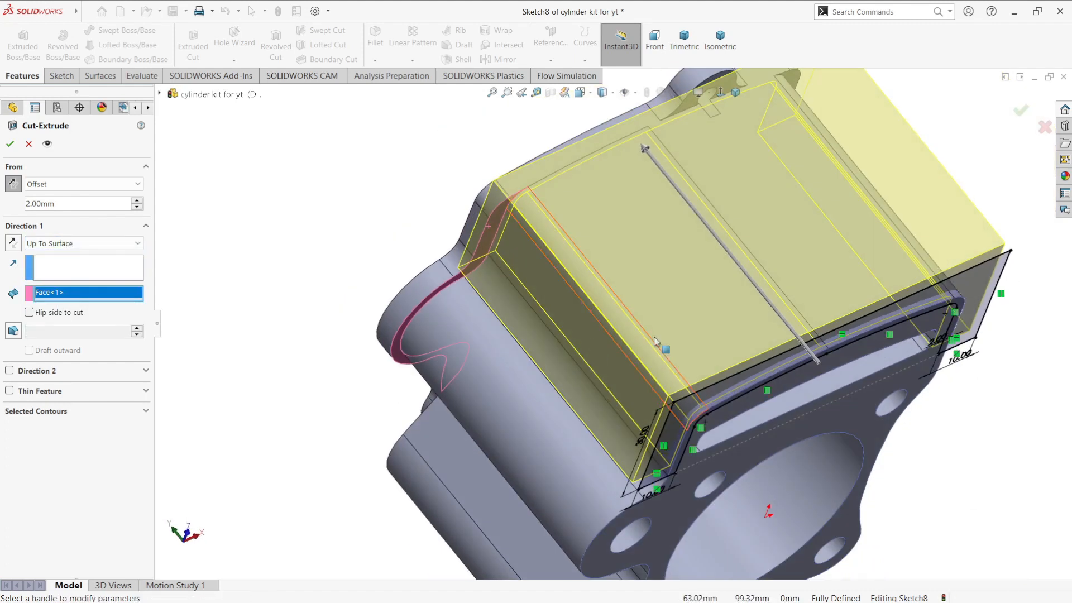
scroll(642, 335, down, 2)
click(337, 144)
middle_drag(625, 255, 596, 264)
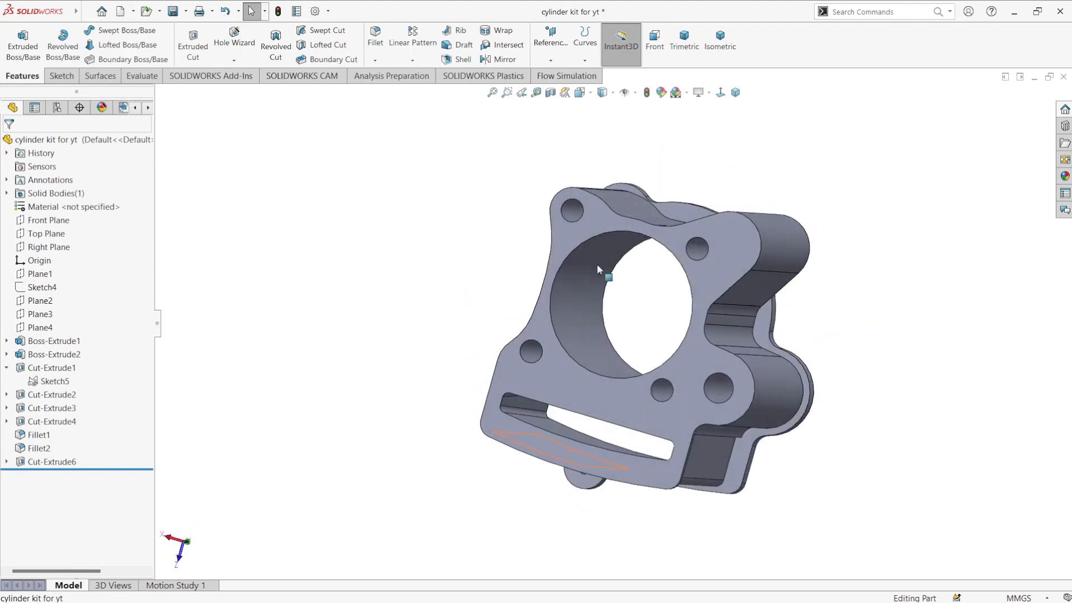
Step: On the block's end face opposite the flange, sketch two circles centred on the origin: one on the bore edge, one about 55 mm in diameter
click(608, 223)
click(629, 201)
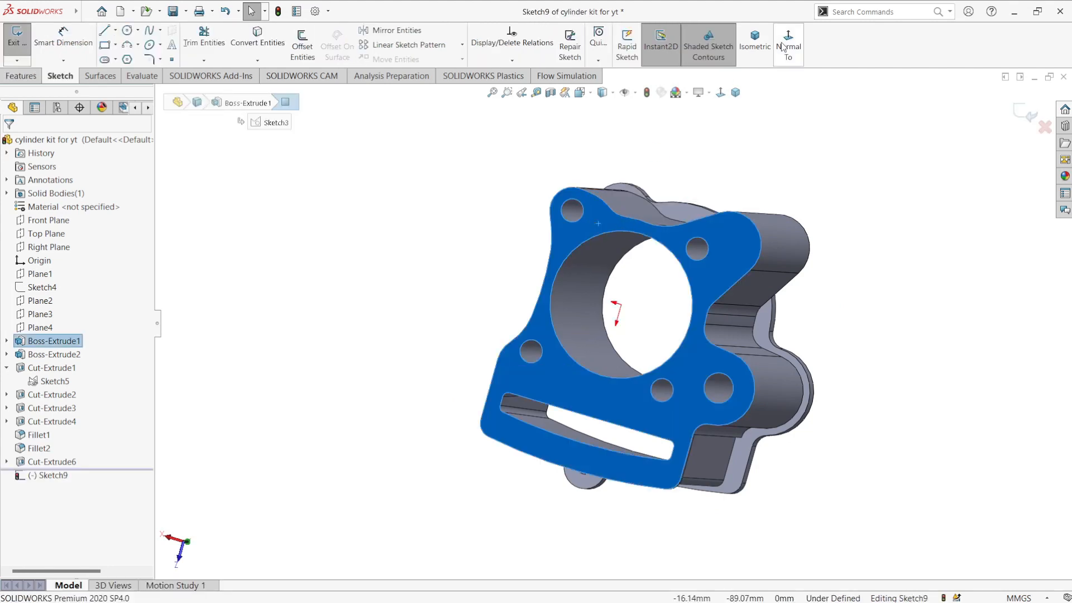
click(795, 52)
click(794, 52)
middle_drag(779, 268, 549, 341)
key(space)
click(431, 406)
click(825, 372)
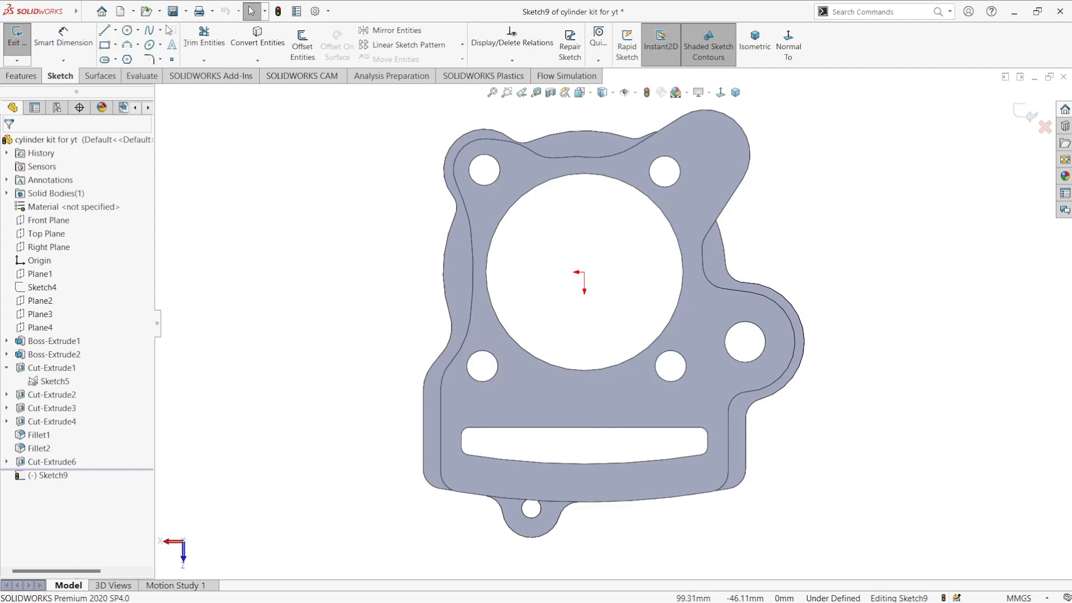
click(127, 30)
click(584, 272)
click(487, 274)
click(584, 272)
click(479, 249)
Step: Dimension the outer circle's diameter at 54.31 mm
right_drag(773, 315, 766, 268)
click(691, 260)
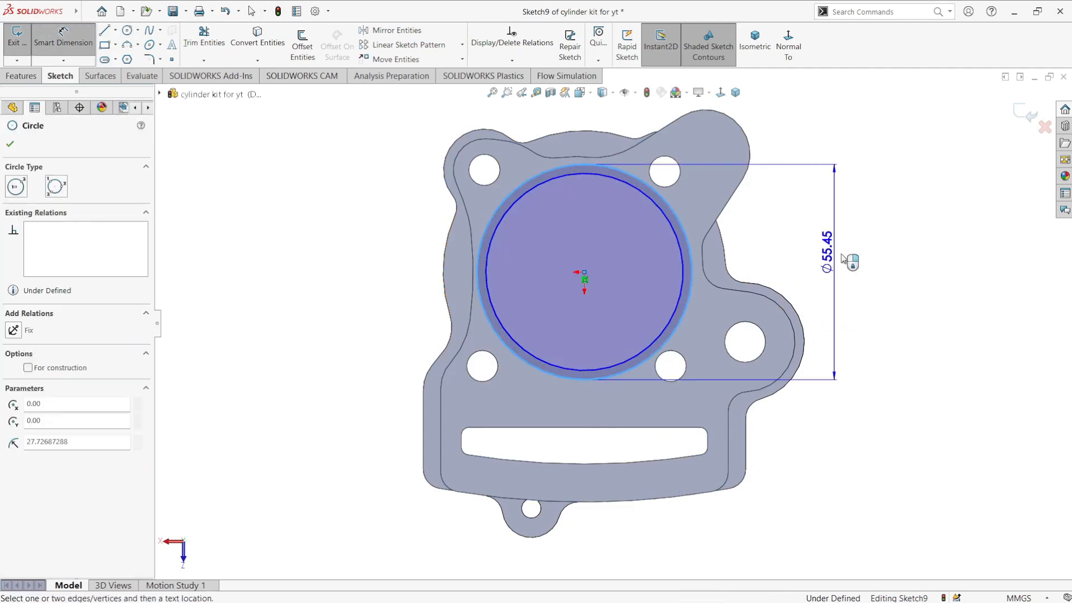
click(854, 258)
text(54.)
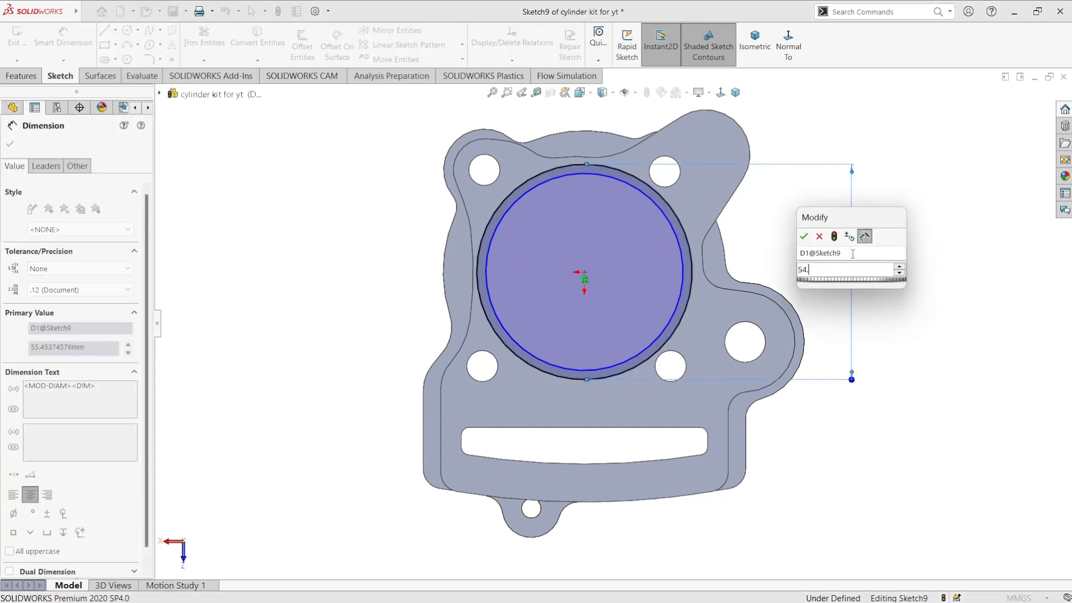
key(Return)
key(Escape)
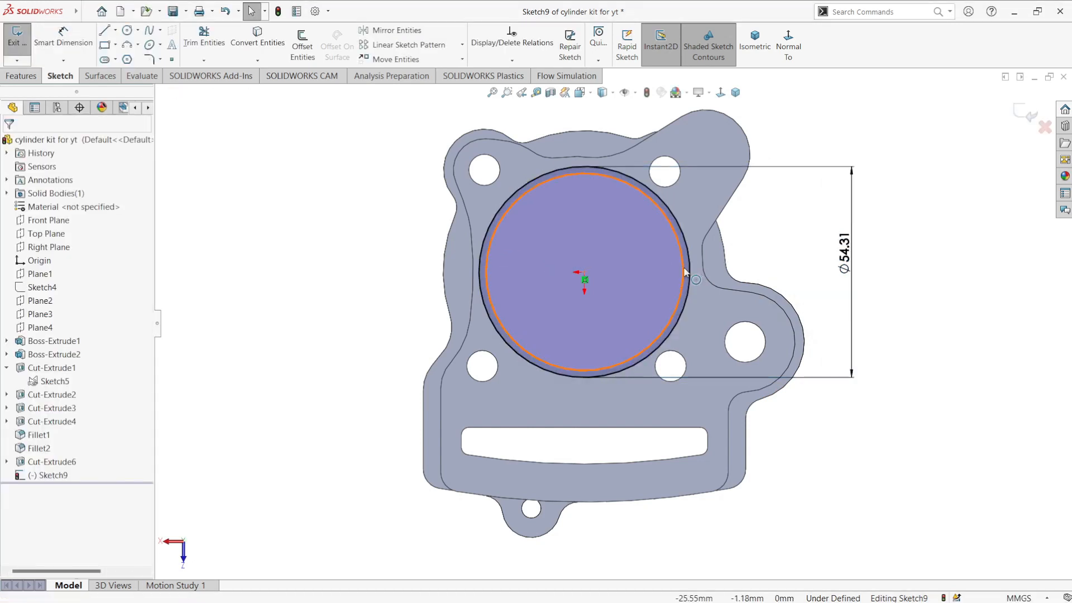
Step: Constrain the inner circle to match the bore's edge
drag(683, 270, 673, 277)
ctrl+click(684, 273)
click(733, 228)
click(384, 183)
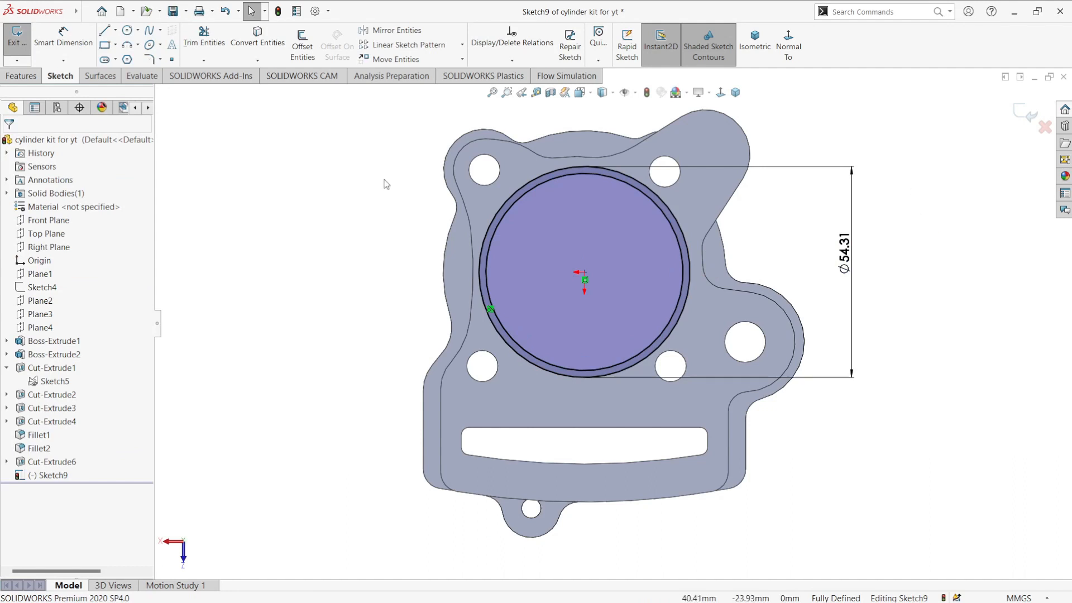
Step: Extrude the ring between the two circles 26 mm outward from the block's face as a Blind boss
click(21, 76)
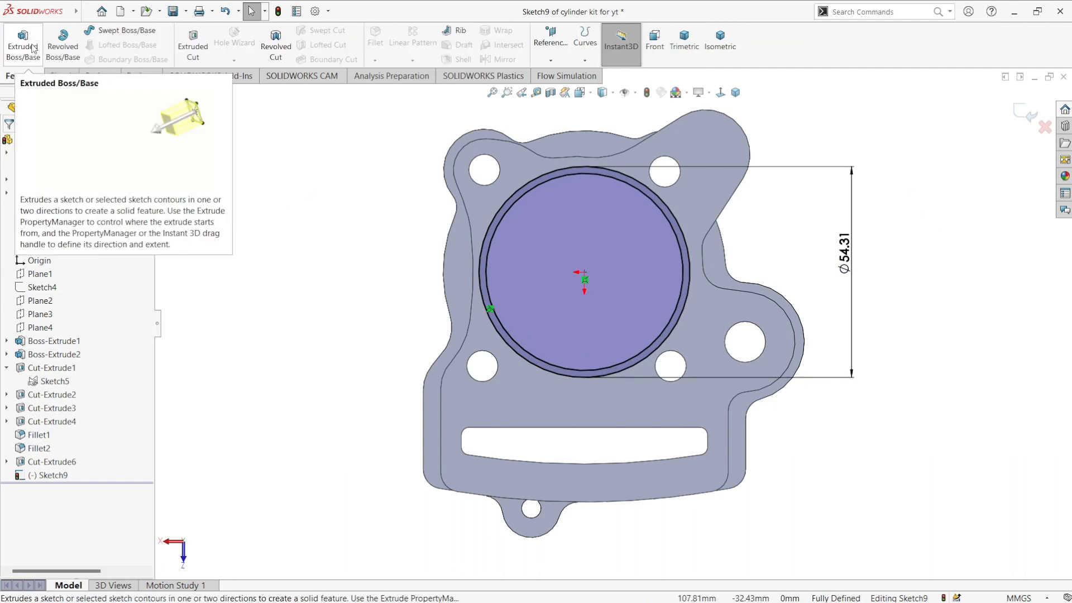
click(32, 49)
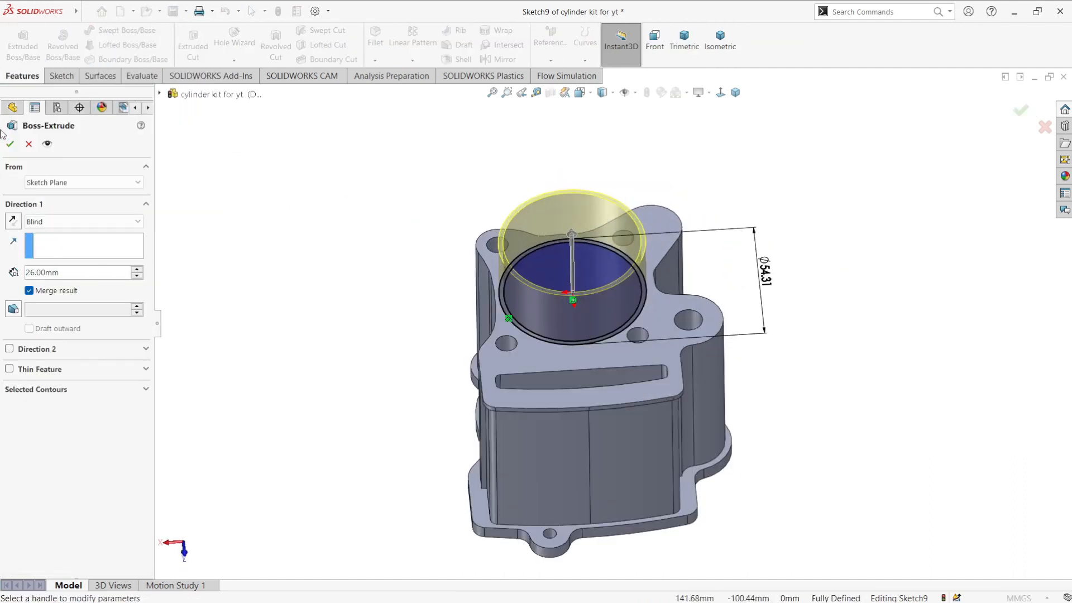
key(Return)
click(428, 194)
middle_drag(625, 290, 605, 351)
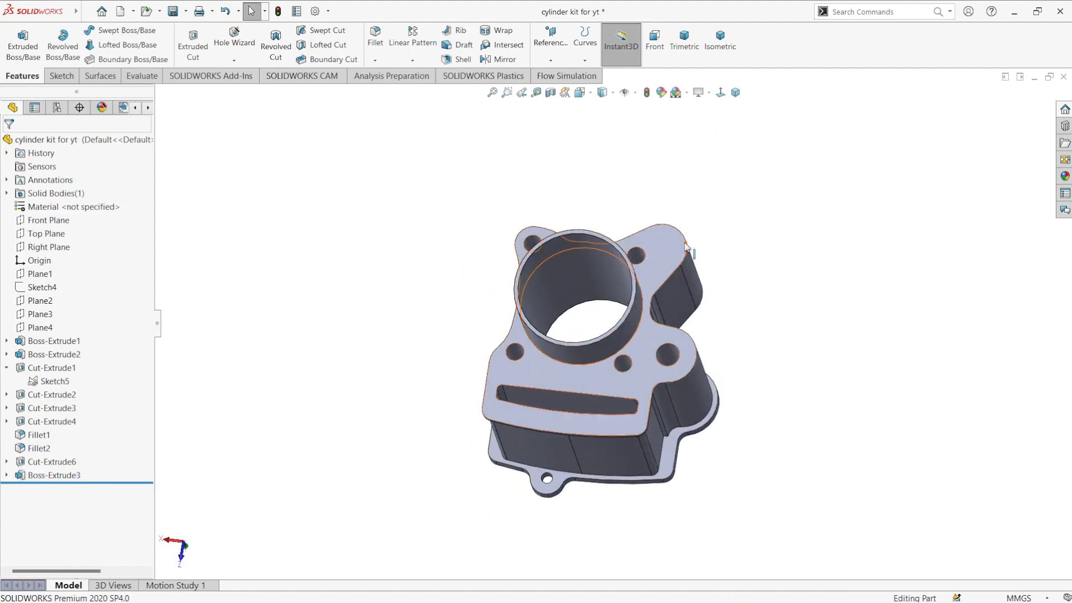
Step: Show the first boss extrude's sketch and convert its 9 mm corner-lobe circle into a new sketch on the block's face
click(670, 243)
click(7, 341)
click(54, 355)
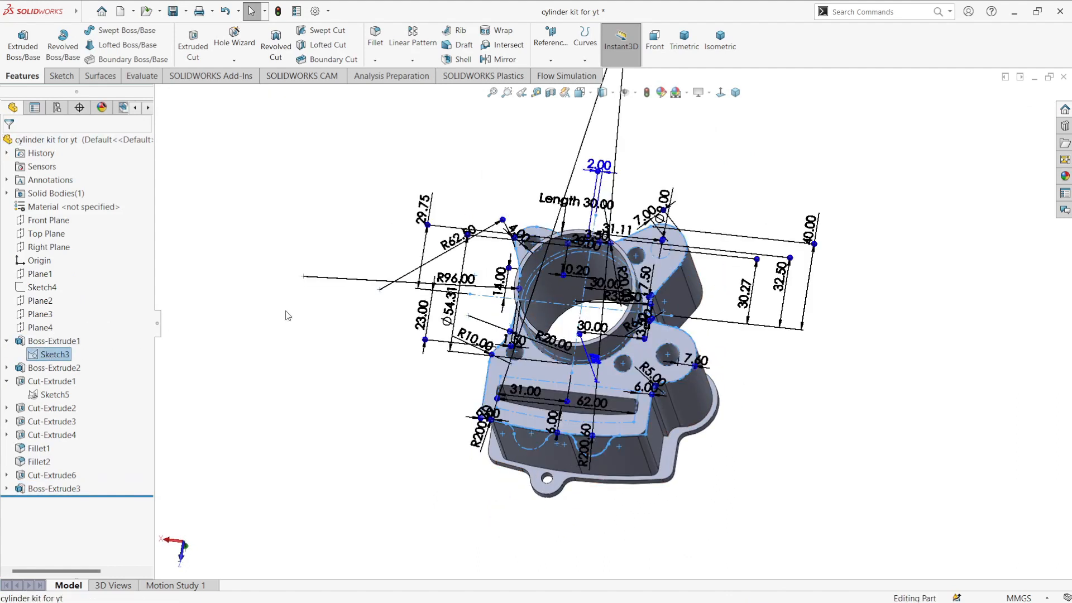
middle_drag(631, 228, 624, 257)
click(45, 341)
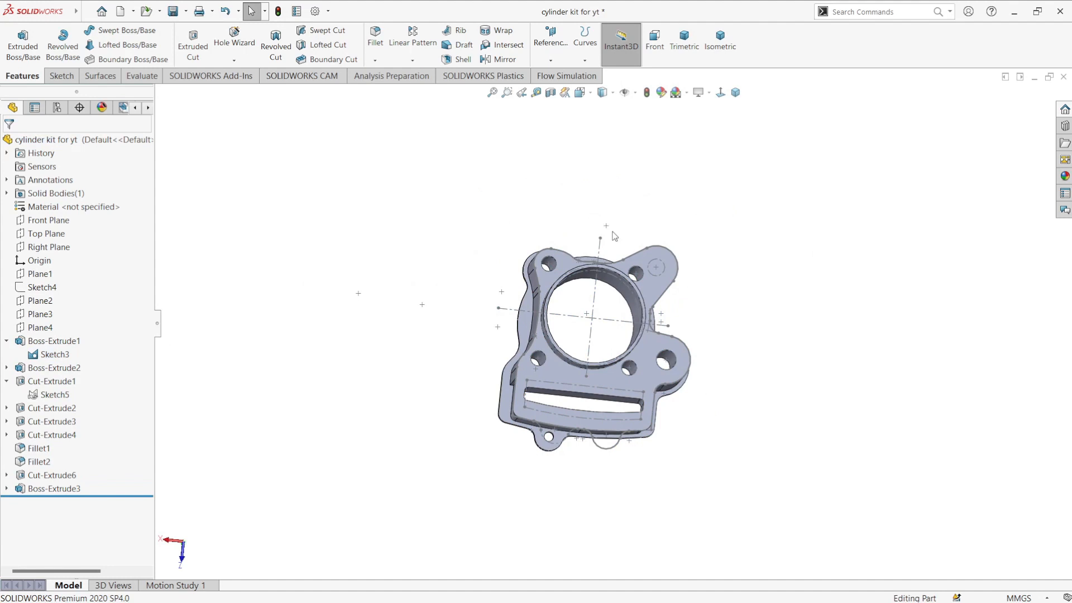
scroll(619, 235, down, 1)
click(685, 271)
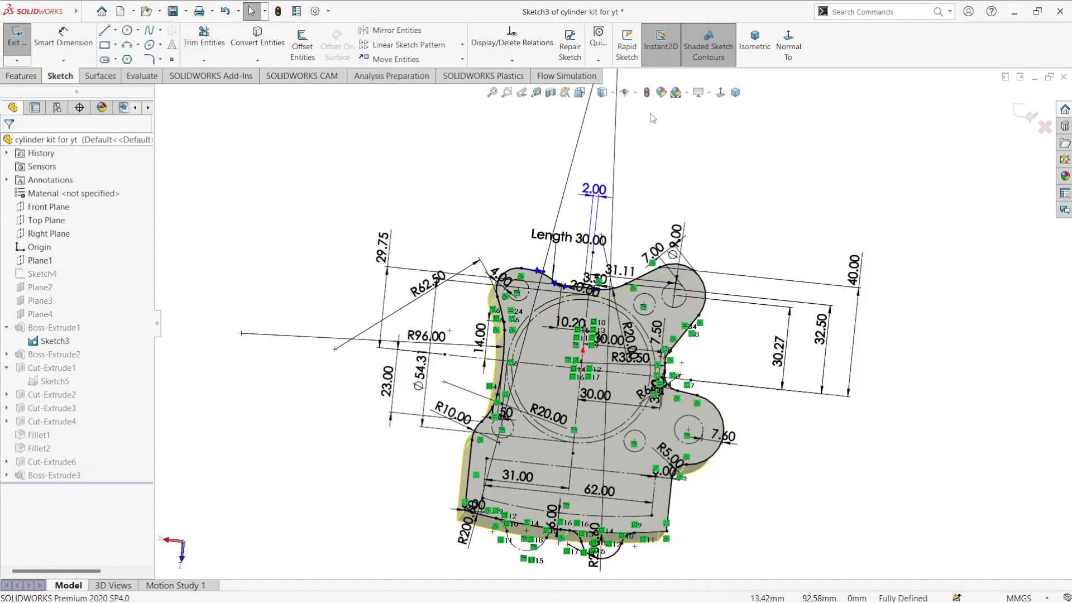
click(697, 295)
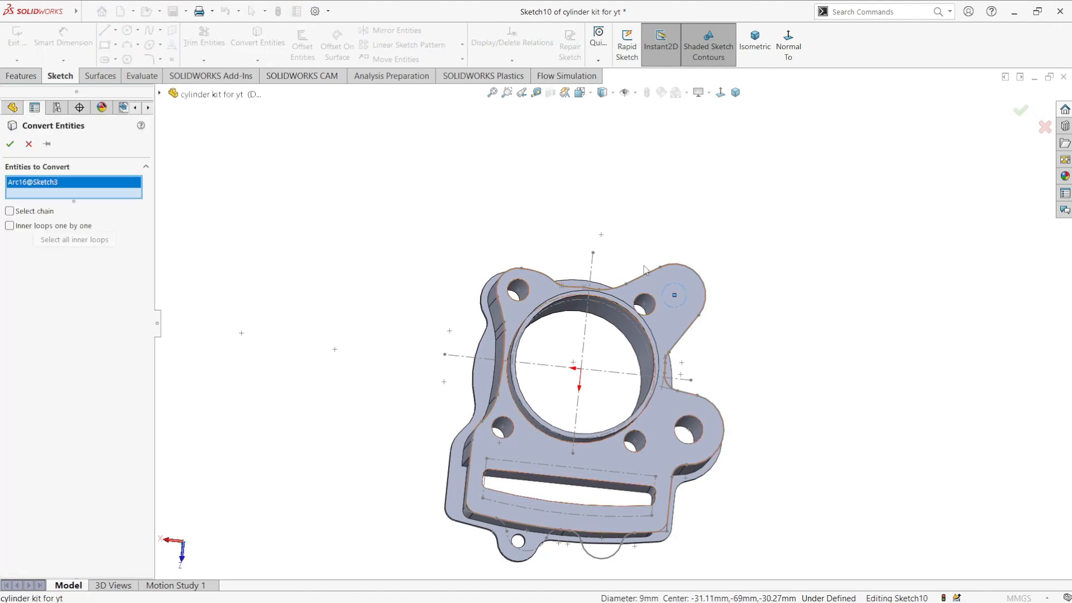
click(11, 144)
scroll(668, 319, down, 4)
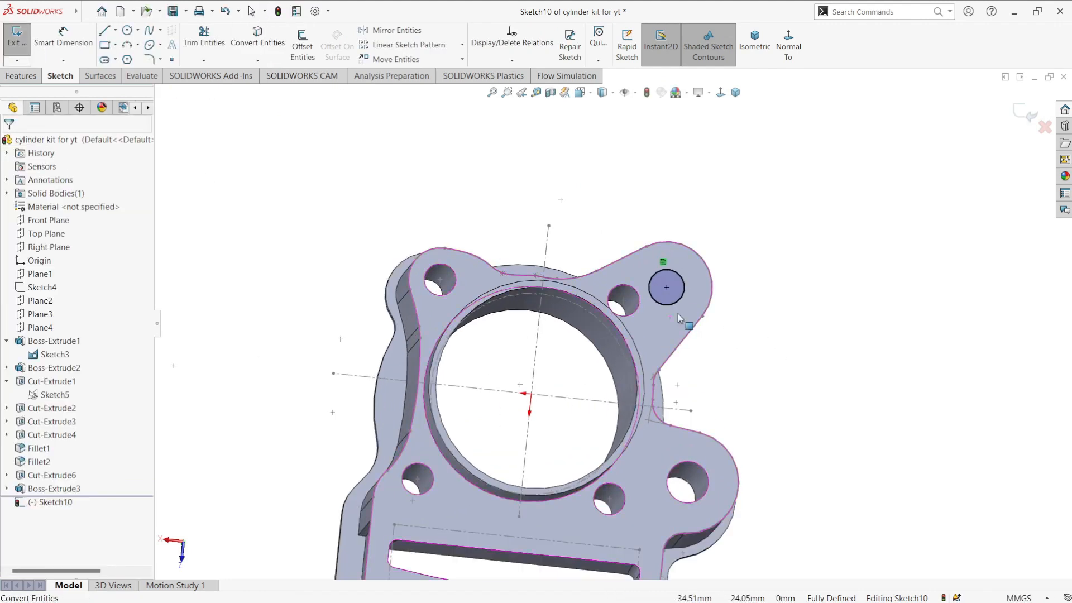
Step: Delete the converted circle and leave the empty sketch
mouse_move(668, 319)
middle_down()
mouse_move(731, 260)
mouse_move(668, 296)
mouse_move(608, 312)
mouse_move(1000, 437)
mouse_move(589, 329)
mouse_move(607, 325)
middle_up()
scroll(608, 325, up, 1)
middle_drag(621, 284, 651, 229)
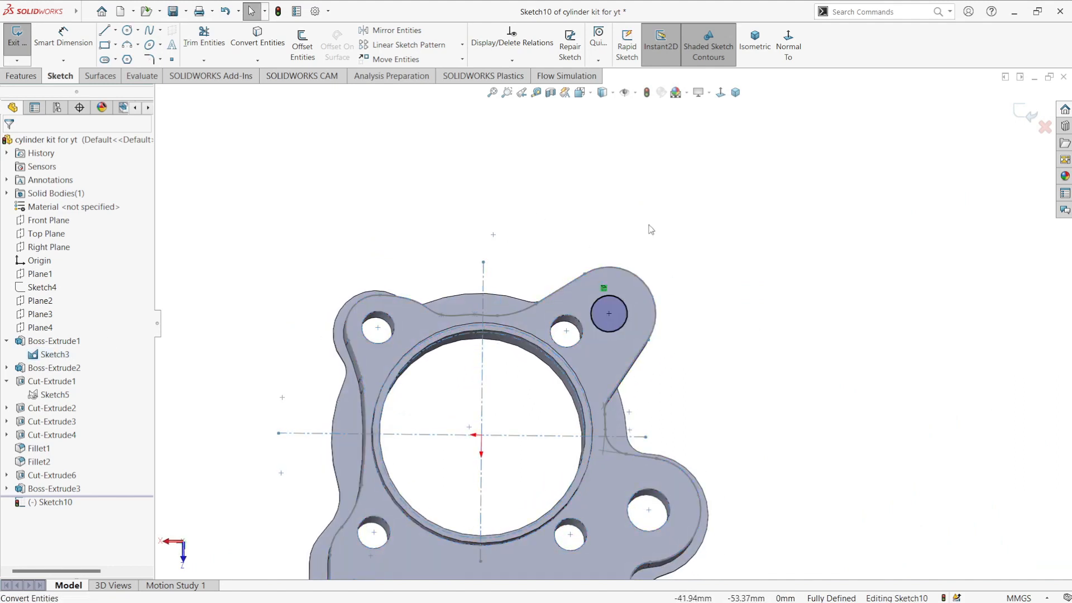
click(627, 325)
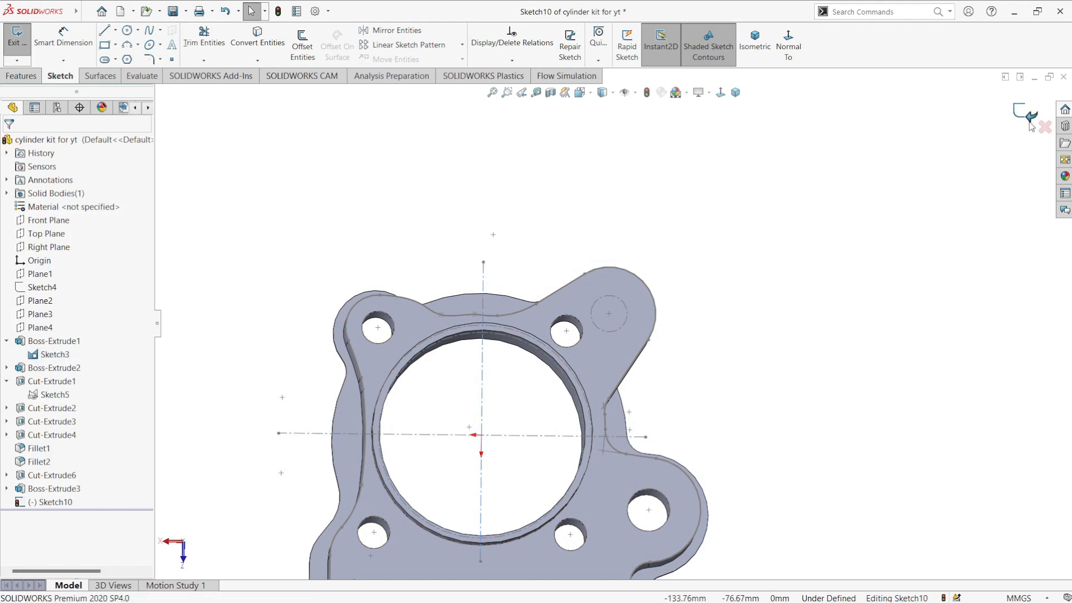
click(547, 227)
scroll(602, 316, up, 1)
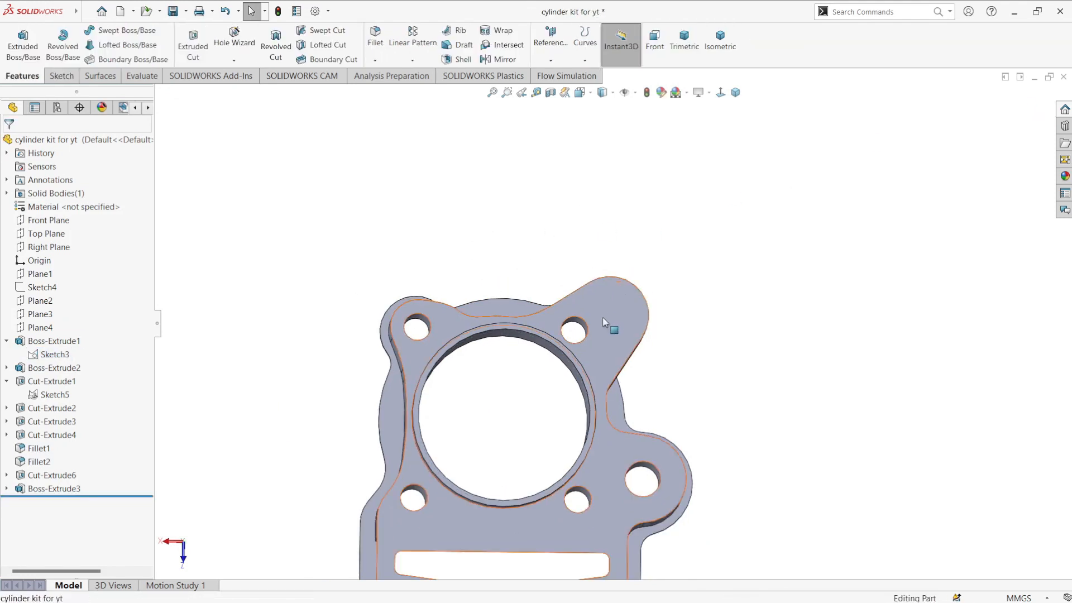
Step: Start a new sketch on the block's face and draw a small circle on the large corner lobe
click(602, 317)
click(636, 294)
click(583, 261)
scroll(524, 435, down, 1)
click(128, 30)
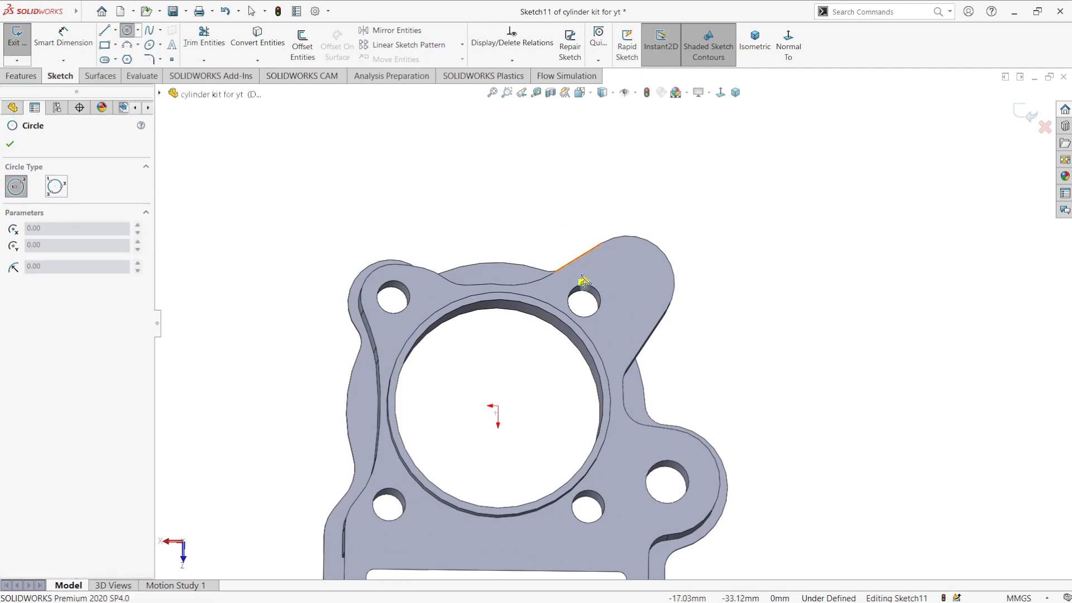
drag(614, 281, 628, 291)
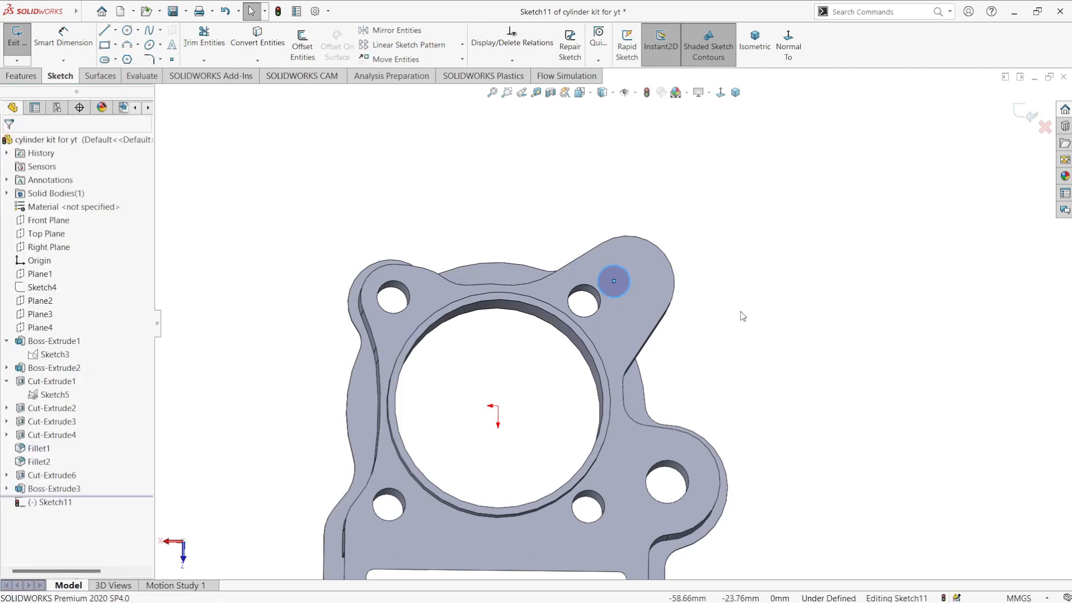
Step: Dimension the circle's centre 31.11 mm horizontally from the origin
key(d)
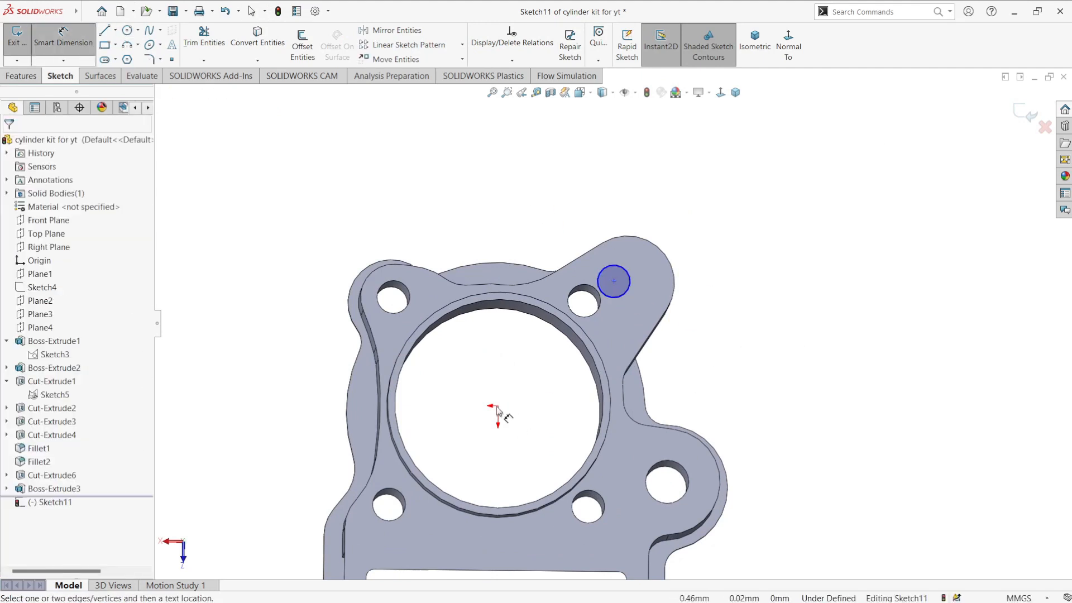
key(space)
click(548, 395)
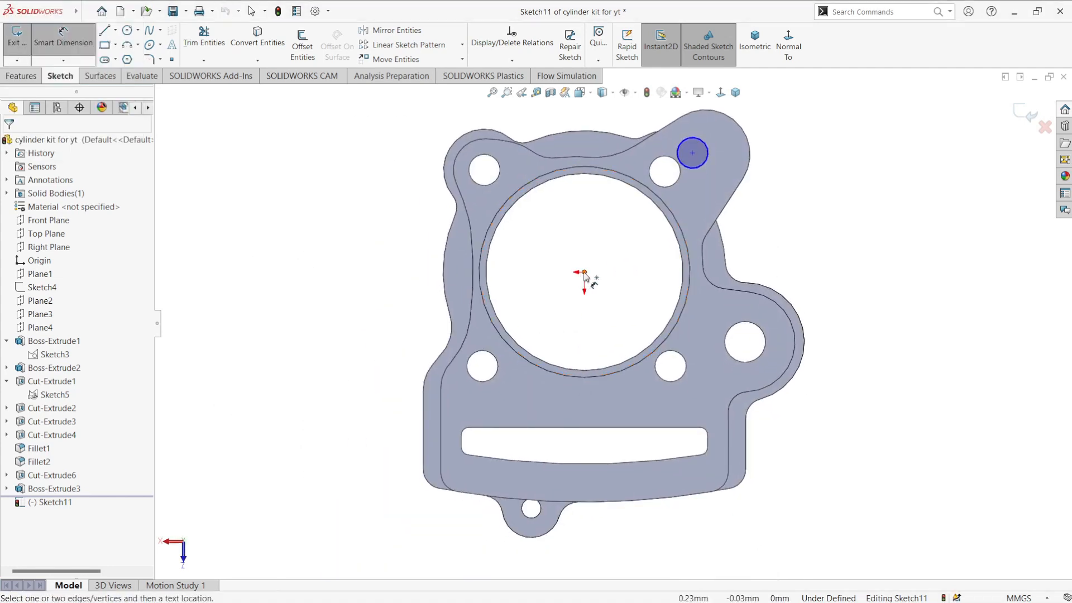
click(694, 153)
click(637, 331)
key(Return)
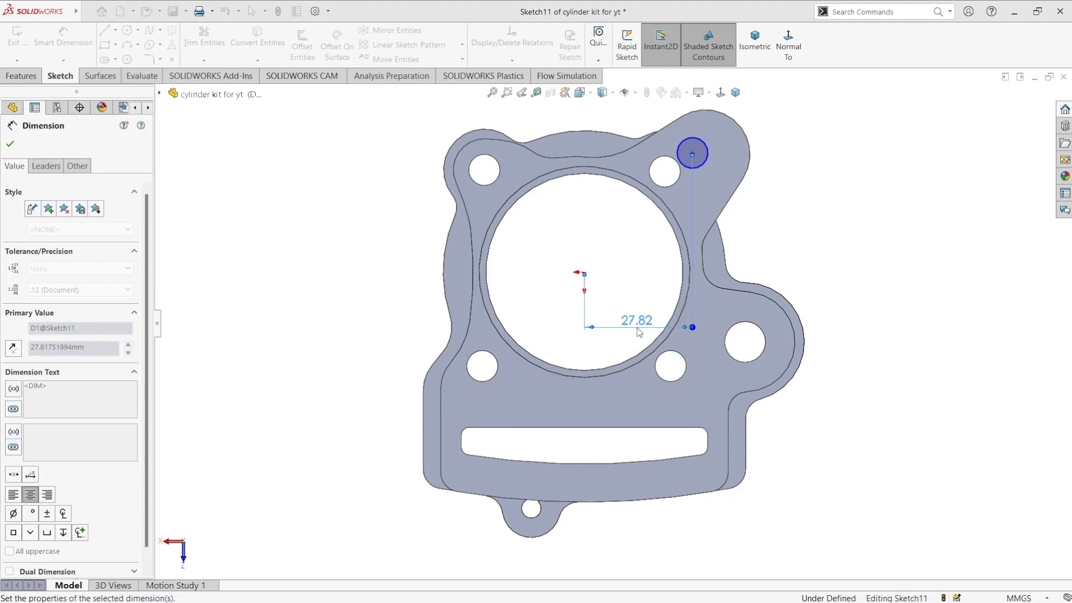
Step: Dimension the circle's centre 30.27 mm vertically from the origin
drag(692, 154, 705, 153)
click(585, 275)
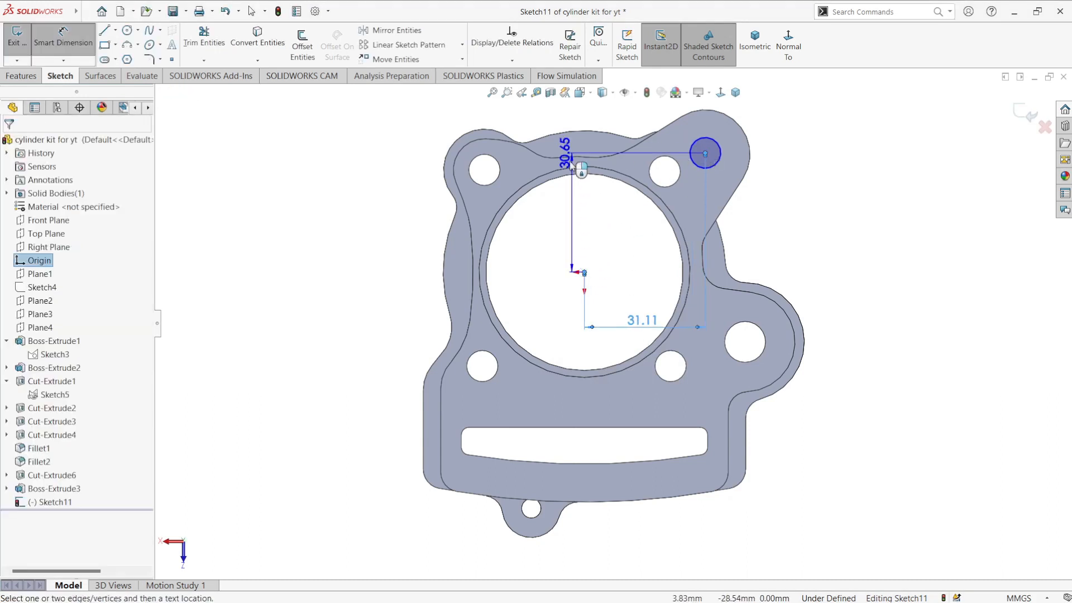
click(571, 182)
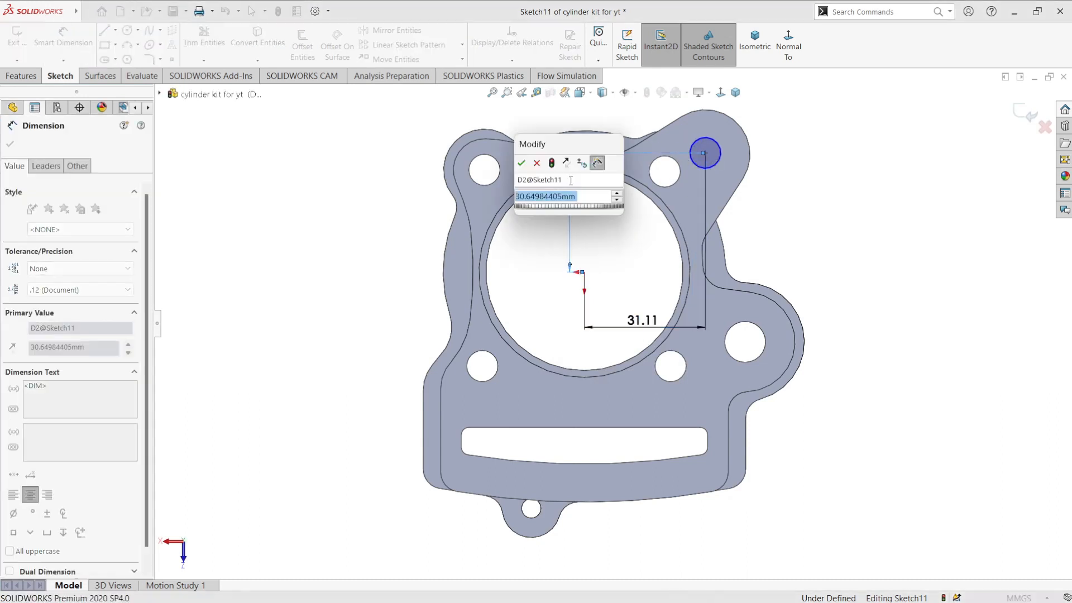
text(30.27)
key(Return)
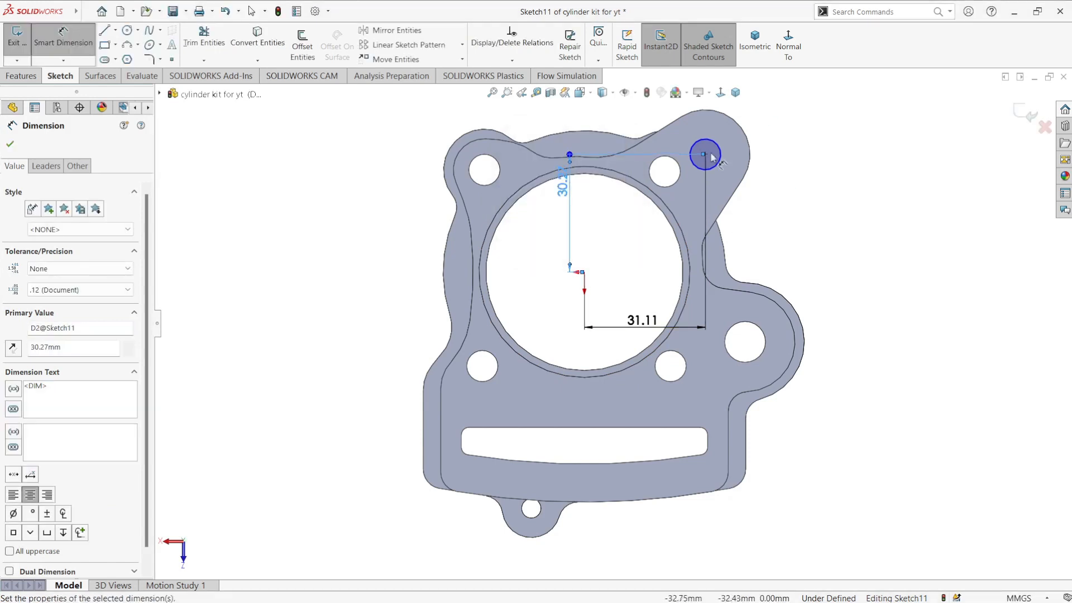
key(Escape)
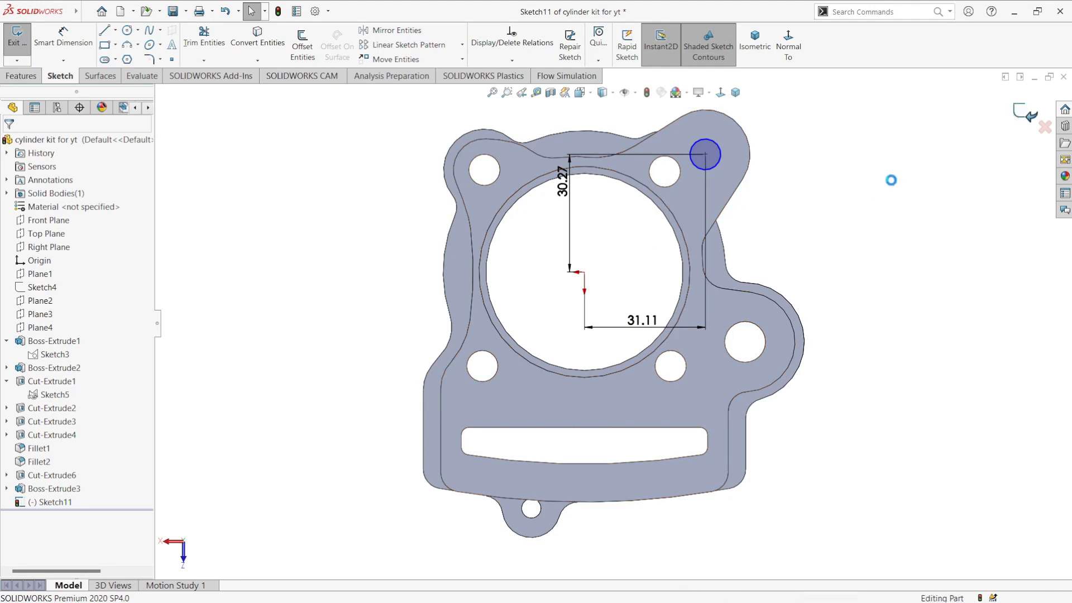
Step: In the Boss-Extrude2 sketch, set the offsets of the bolt hole beside the large corner lobe to 25.76 mm horizontally and 26.28 mm vertically
click(51, 354)
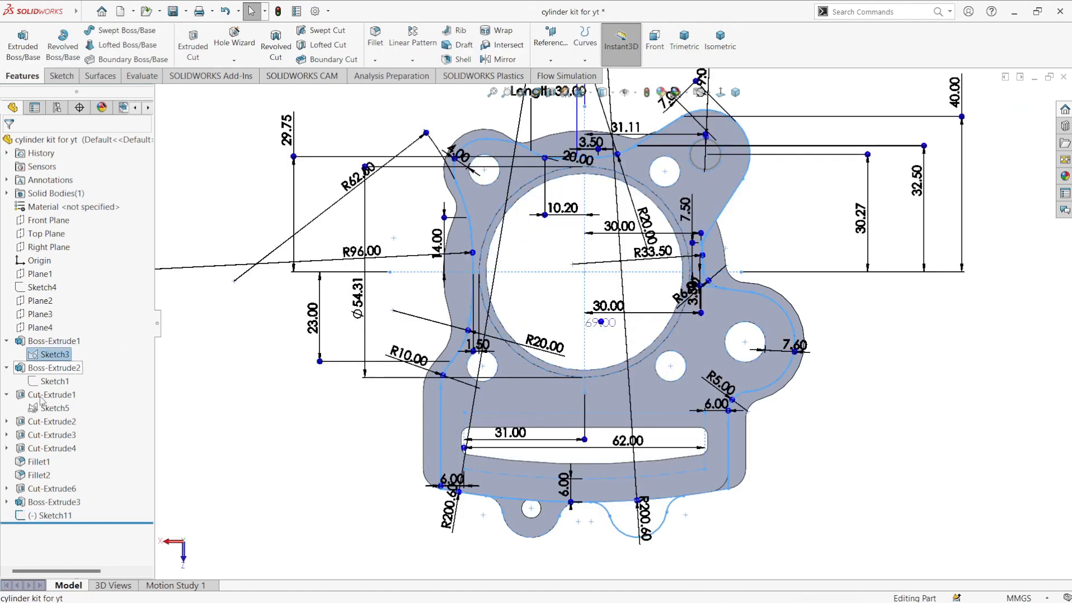
click(54, 381)
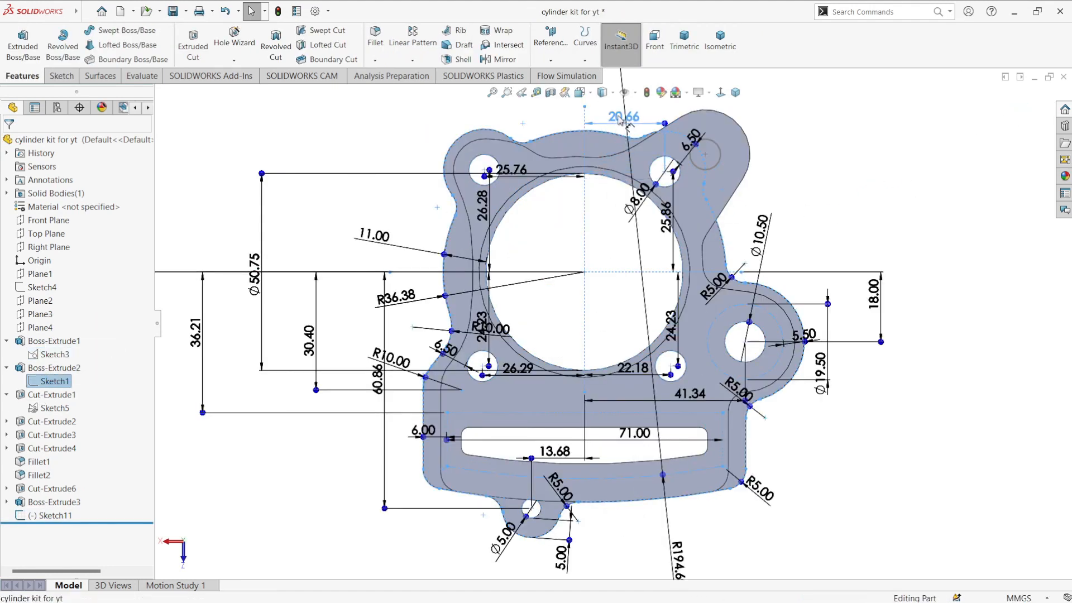
double_click(614, 116)
text(25.76)
key(Return)
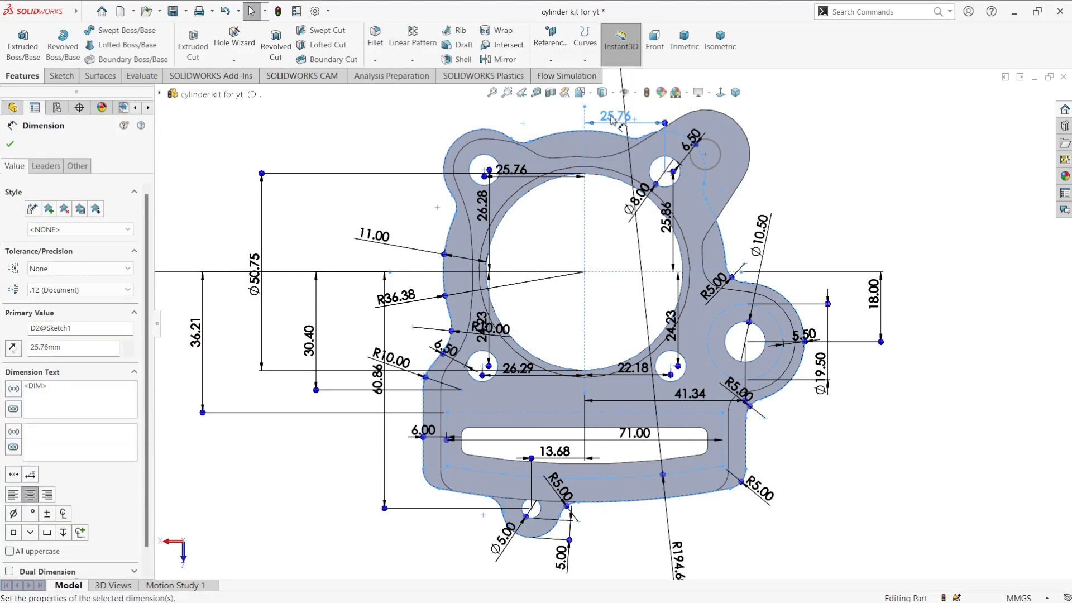
click(812, 195)
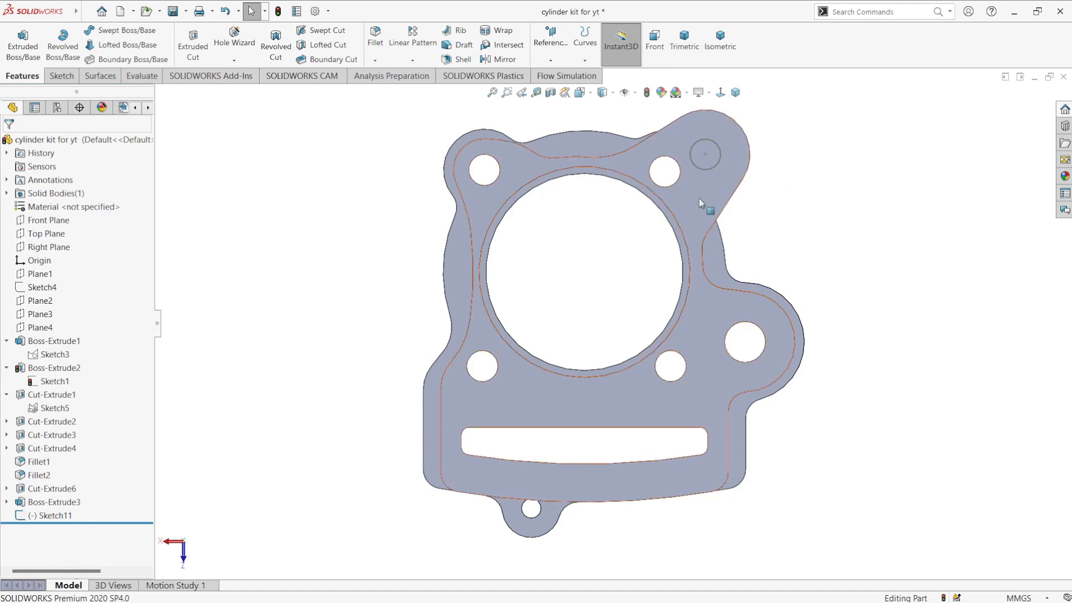
click(55, 382)
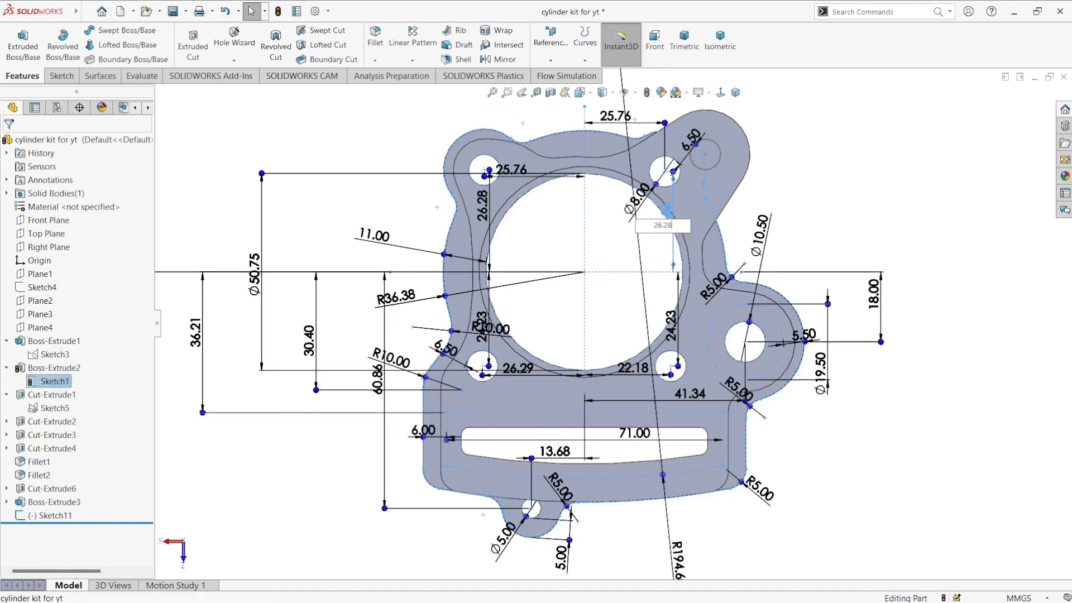
click(751, 203)
Step: Edit the corner-lobe circle's sketch and dimension the circle's diameter as 9 mm
scroll(752, 212, up, 2)
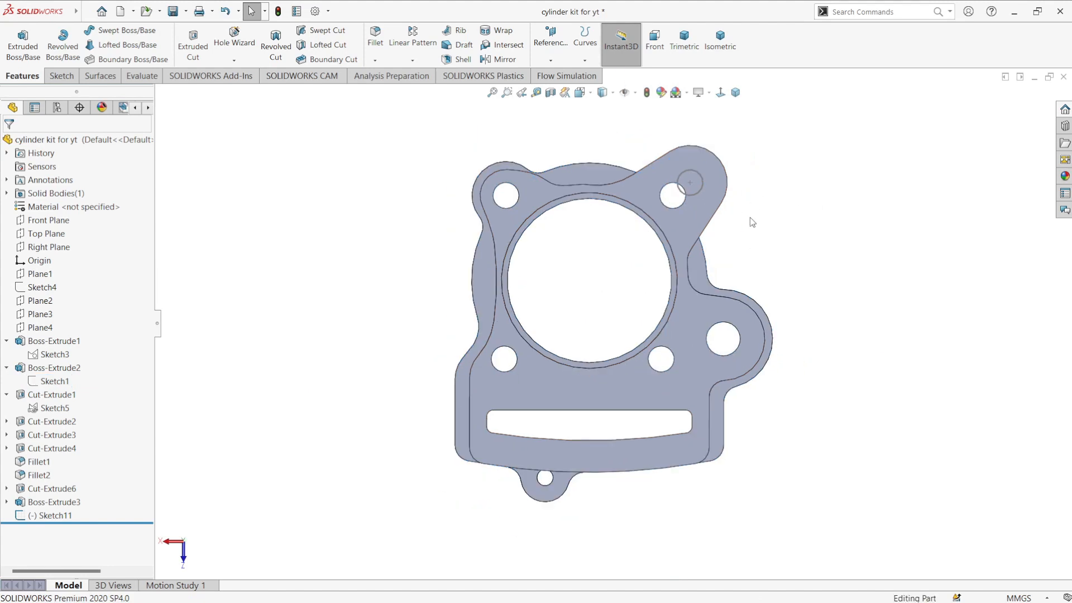
middle_drag(749, 216, 764, 217)
click(31, 515)
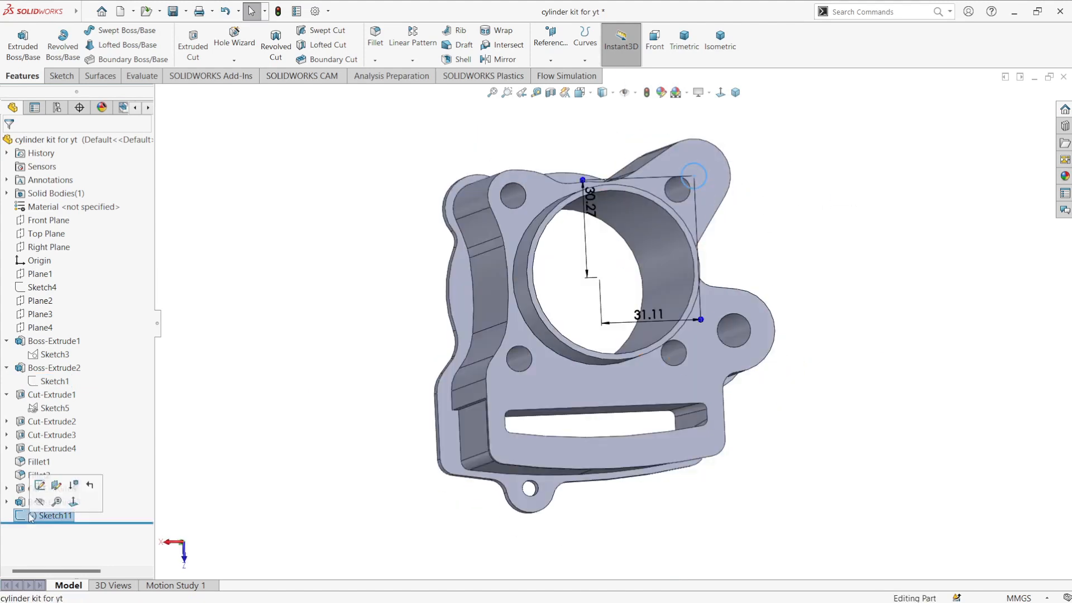
click(40, 485)
mouse_move(694, 178)
middle_down()
mouse_move(787, 215)
mouse_move(743, 203)
mouse_move(667, 255)
middle_up()
key(d)
click(670, 186)
click(795, 217)
text(9)
key(Return)
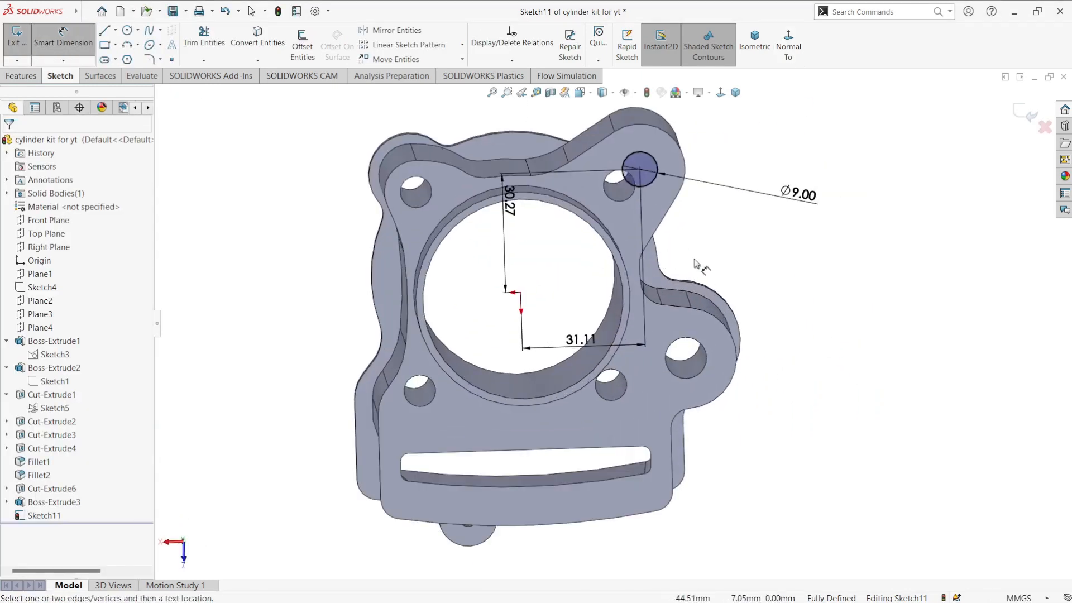
Step: Cut the 9 mm circle into the corner lobe as a blind extruded cut 4.5 mm deep
click(22, 76)
click(193, 45)
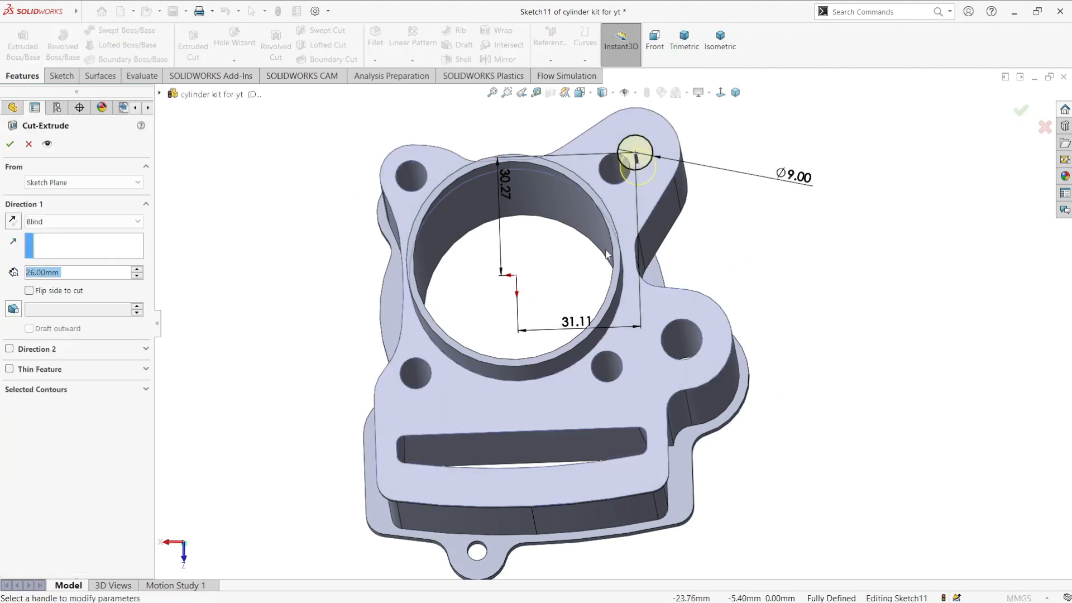
scroll(665, 184, down, 5)
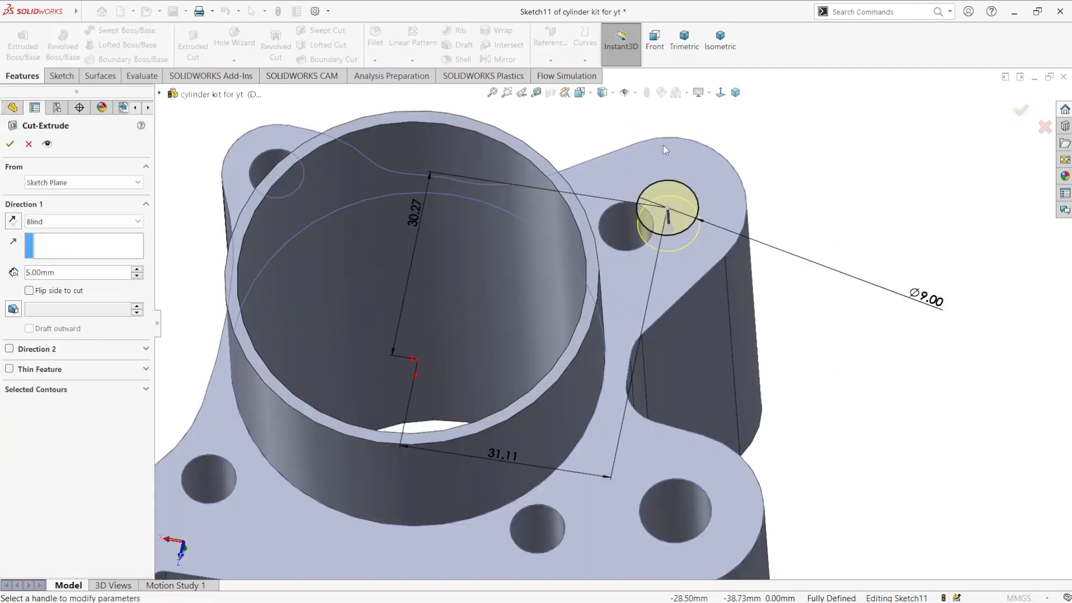
mouse_move(665, 184)
middle_down()
mouse_move(659, 142)
mouse_move(168, 251)
middle_up()
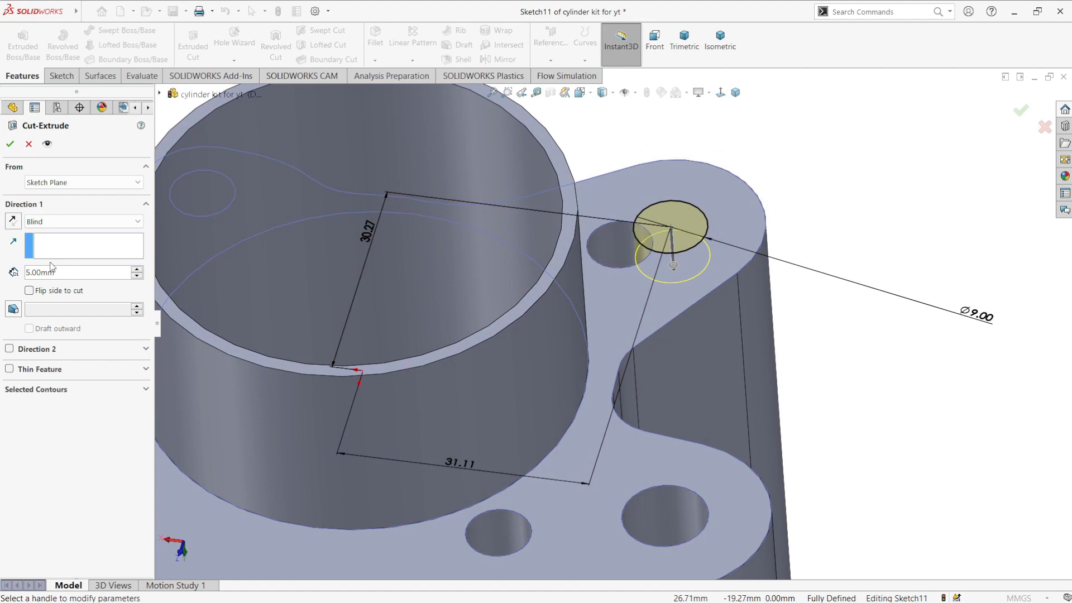
text(4.5)
key(Return)
click(10, 144)
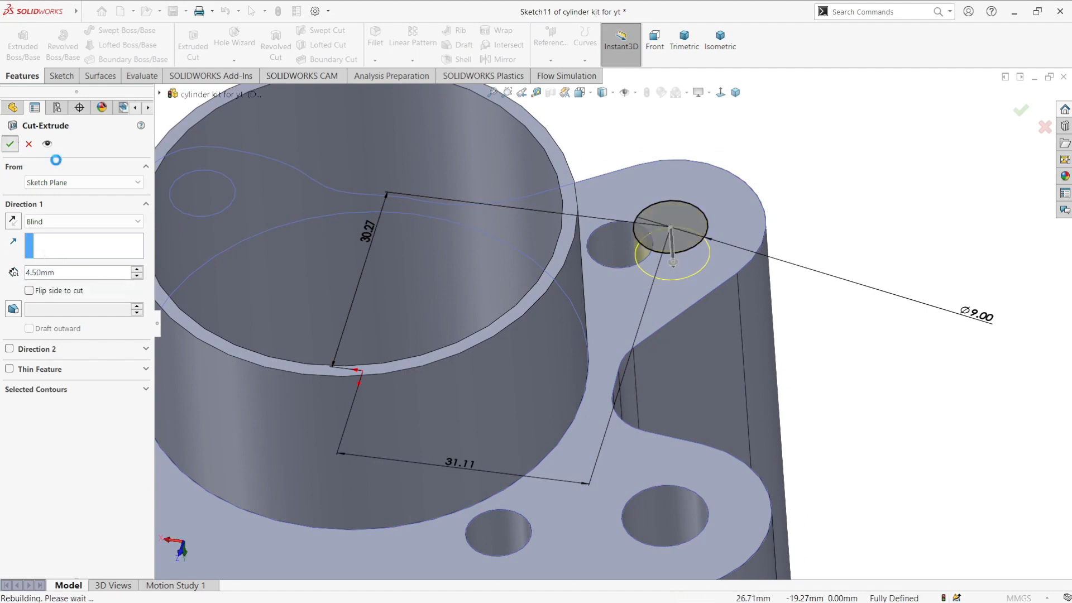
Step: Fillet the bottom edge of the corner-lobe pocket with a 1 mm radius
middle_drag(798, 187, 658, 299)
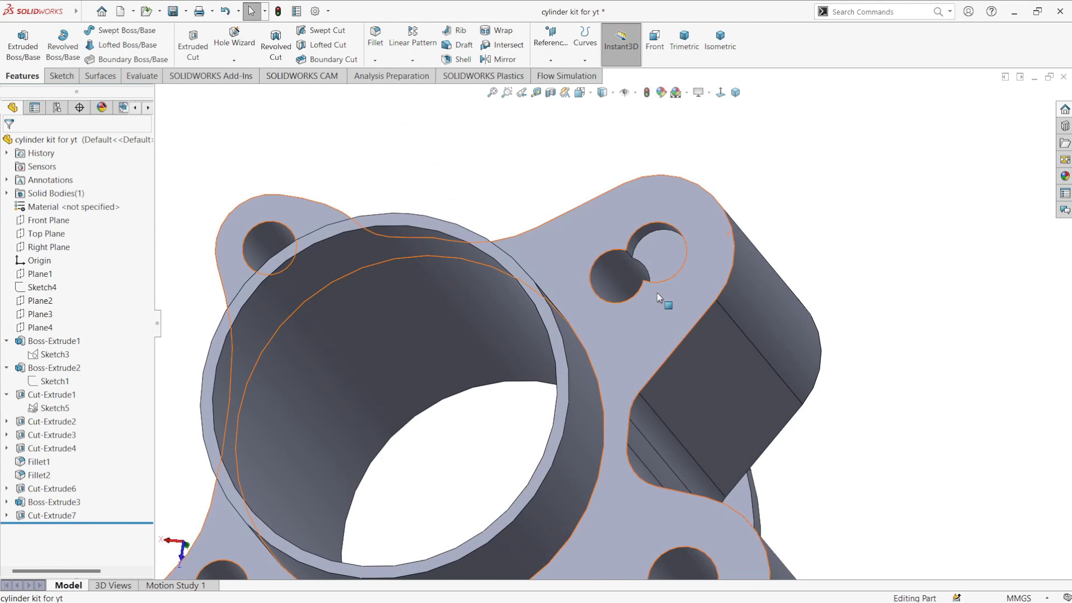
click(385, 50)
click(638, 241)
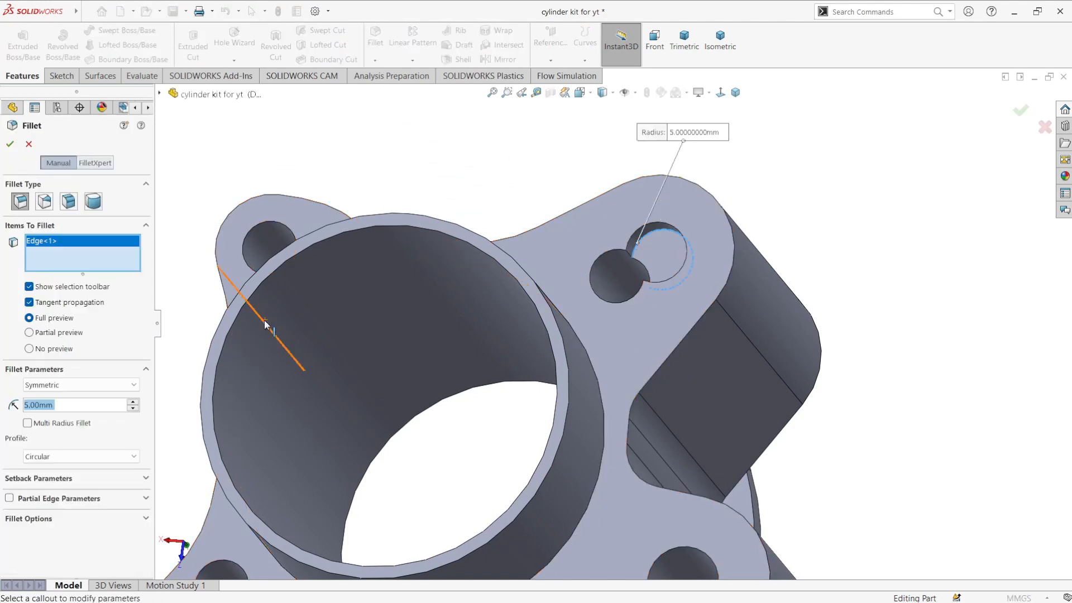
text(1)
key(Return)
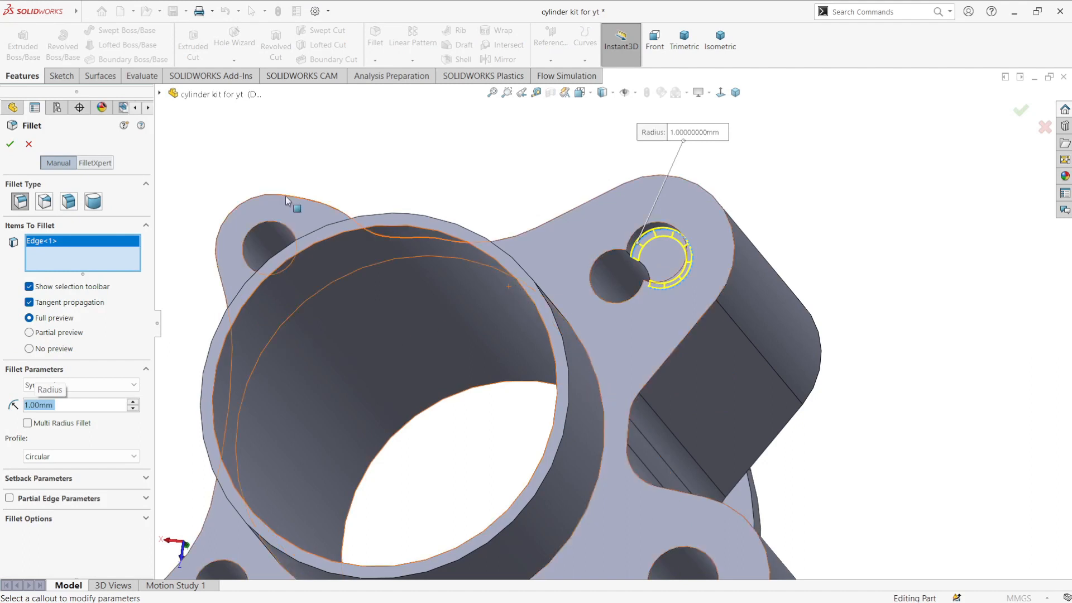
click(10, 143)
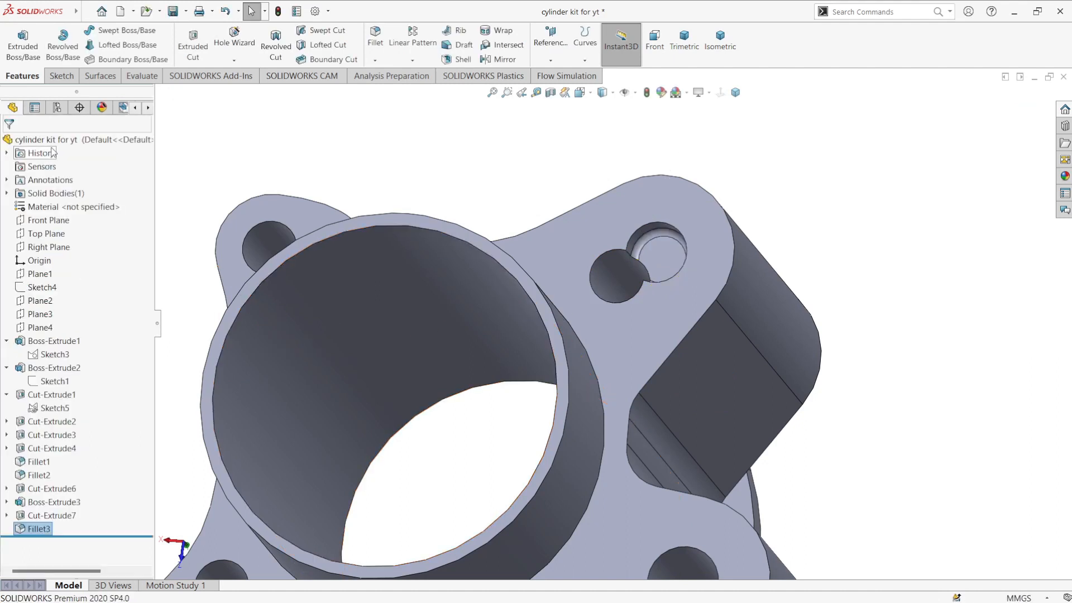
Step: Edit the corner-lobe pocket cut and add a 2 degree draft to it
click(51, 515)
click(56, 483)
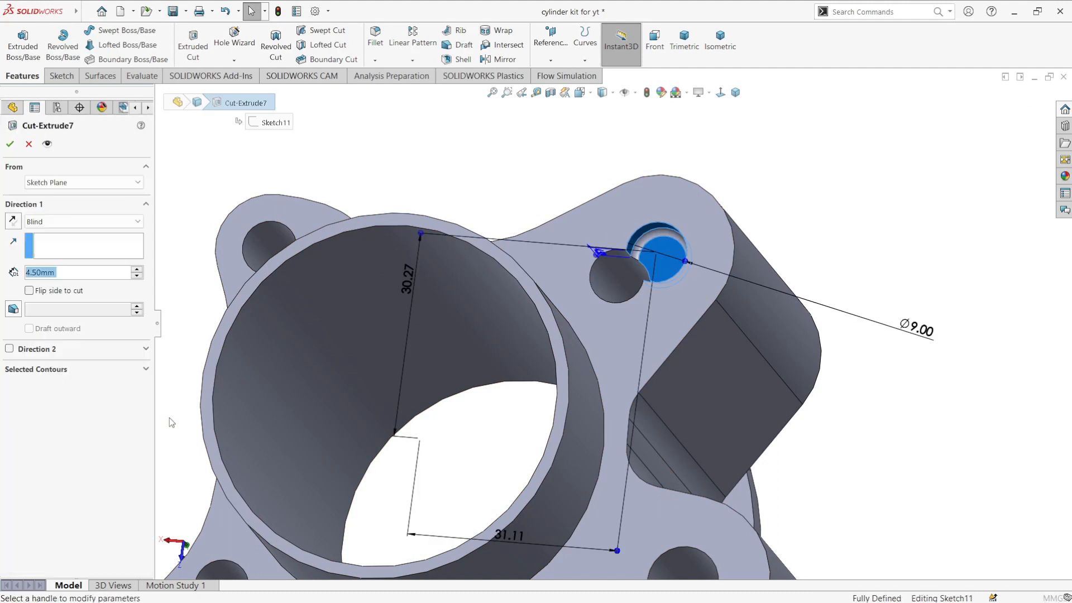
click(13, 311)
text(2)
key(Return)
scroll(715, 290, down, 5)
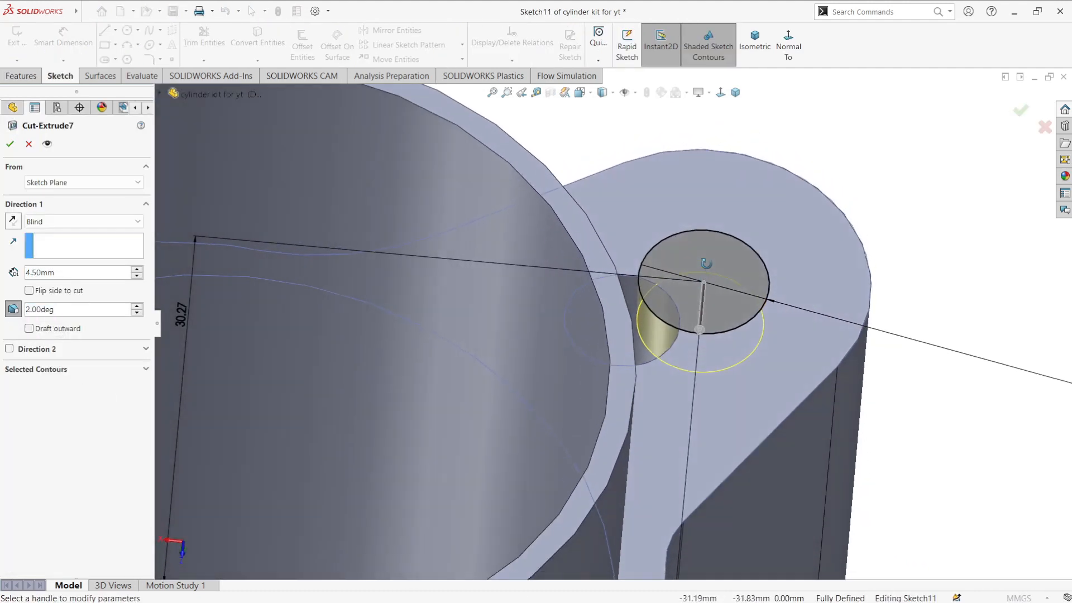
click(10, 144)
Step: Start a chamfer on the inner rim edge of the cylinder sleeve with a 1 mm distance
middle_drag(614, 312, 658, 366)
scroll(603, 328, up, 10)
middle_drag(564, 339, 561, 363)
scroll(558, 357, down, 2)
click(375, 60)
click(393, 91)
click(445, 317)
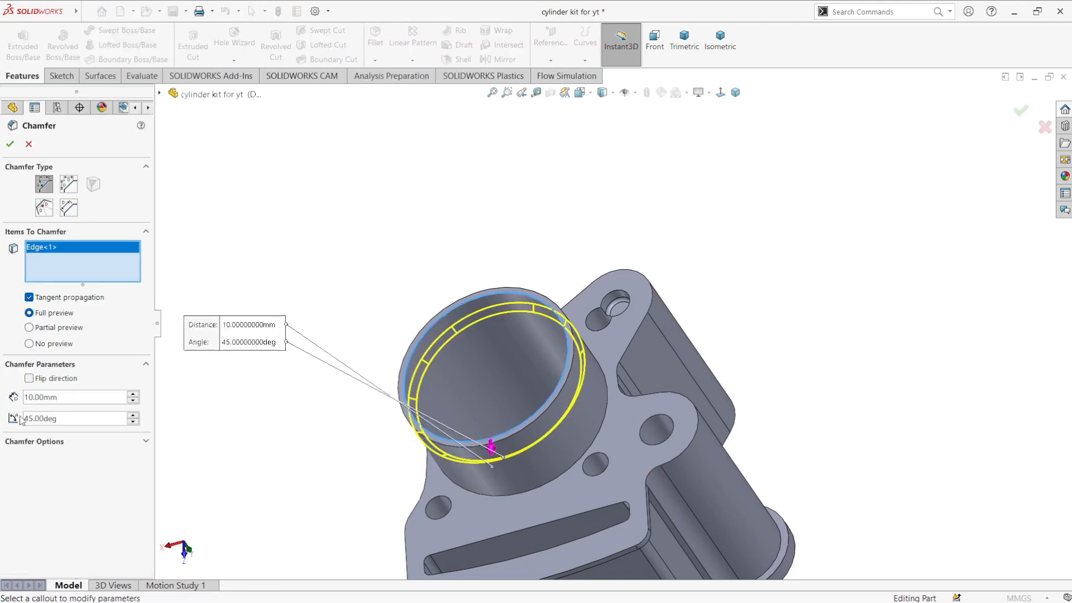
text(1)
key(Return)
Step: Set the rim chamfer's angle to 30 degrees, flip its direction and accept the feature
scroll(385, 410, down, 3)
middle_drag(385, 410, 370, 316)
click(133, 422)
text(30)
key(Return)
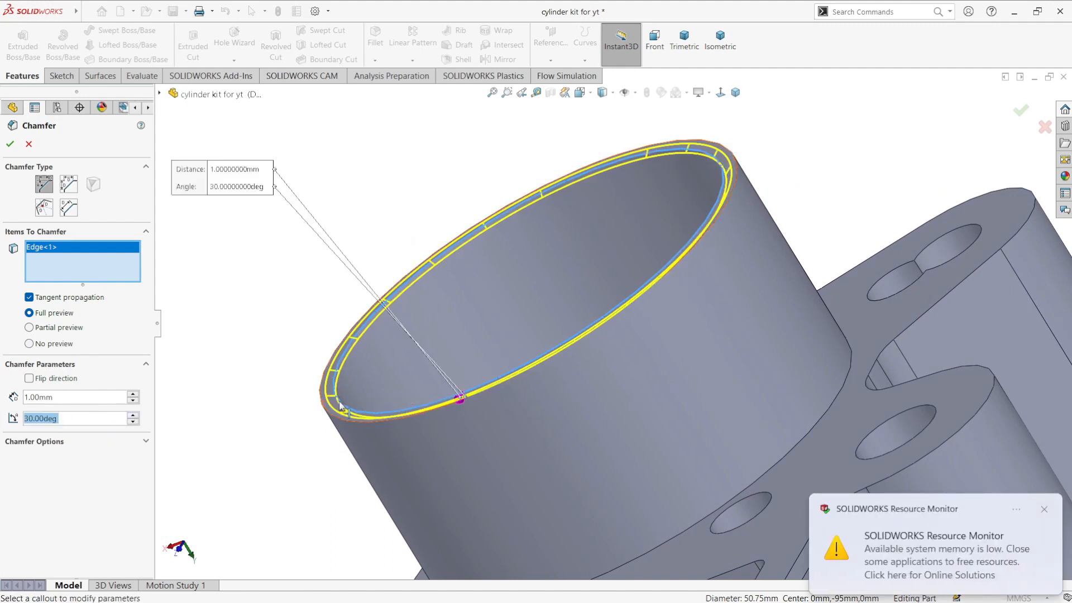
click(30, 379)
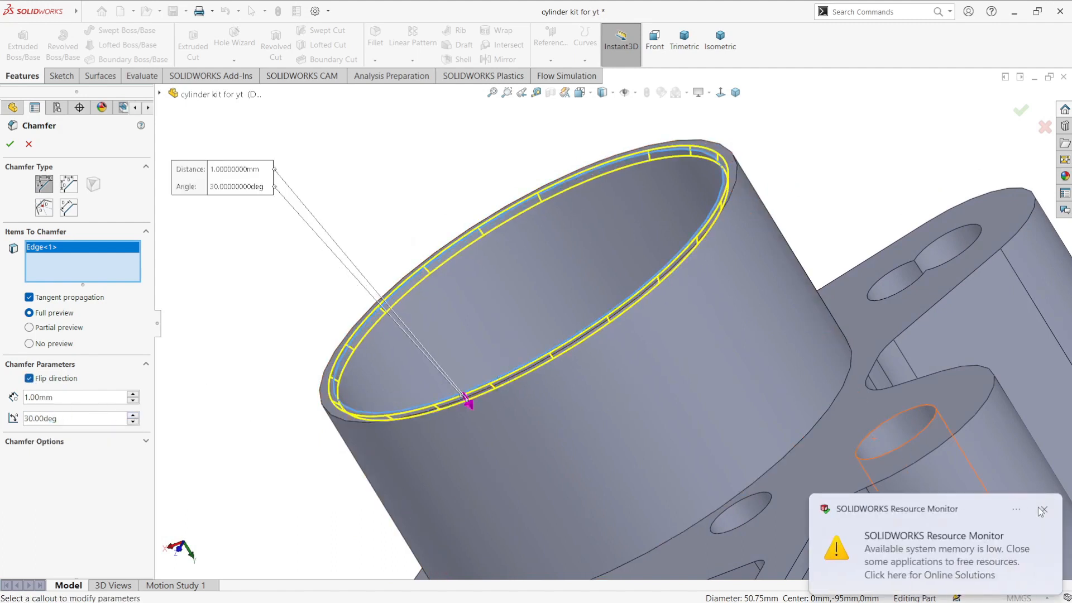
click(10, 144)
Step: Create a reference plane offset 60 mm from the Front Plane with the offset direction flipped
scroll(598, 377, up, 4)
middle_drag(598, 377, 381, 275)
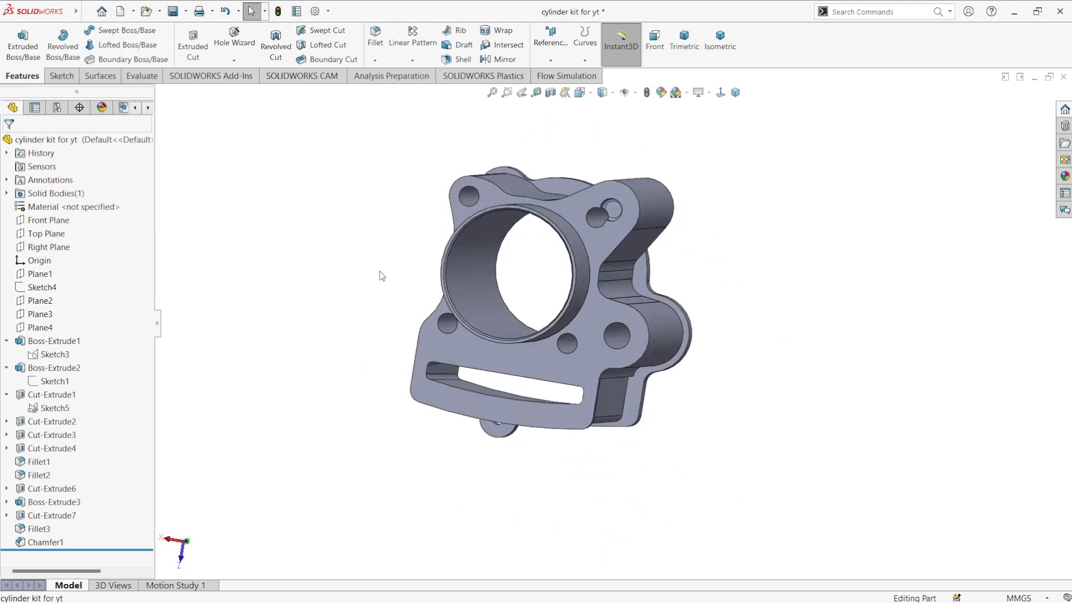
click(48, 220)
middle_drag(614, 346, 645, 364)
click(550, 60)
click(553, 74)
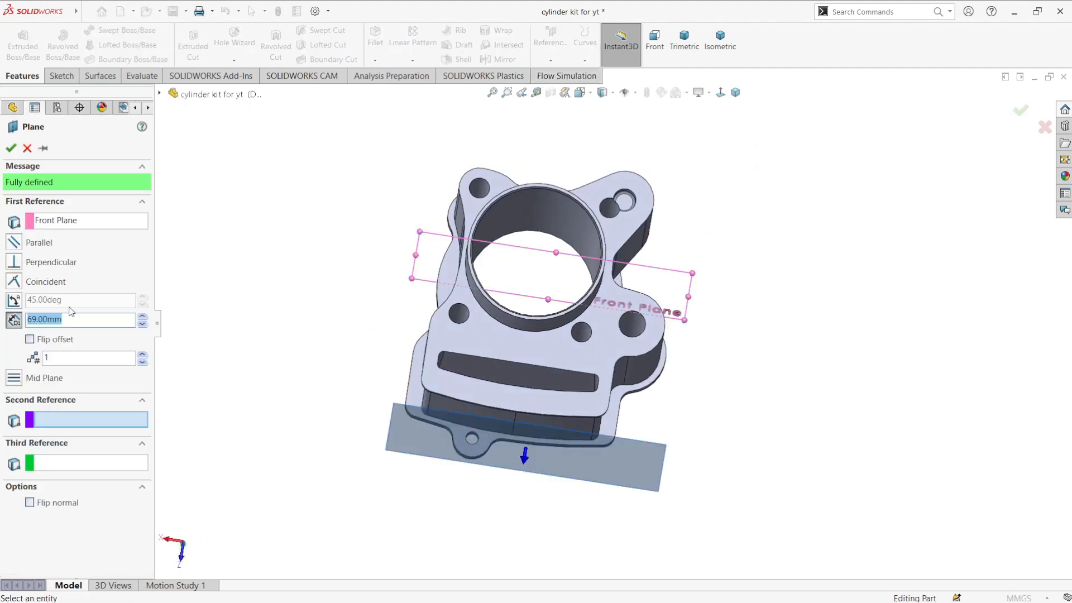
key(Return)
middle_drag(162, 251, 448, 355)
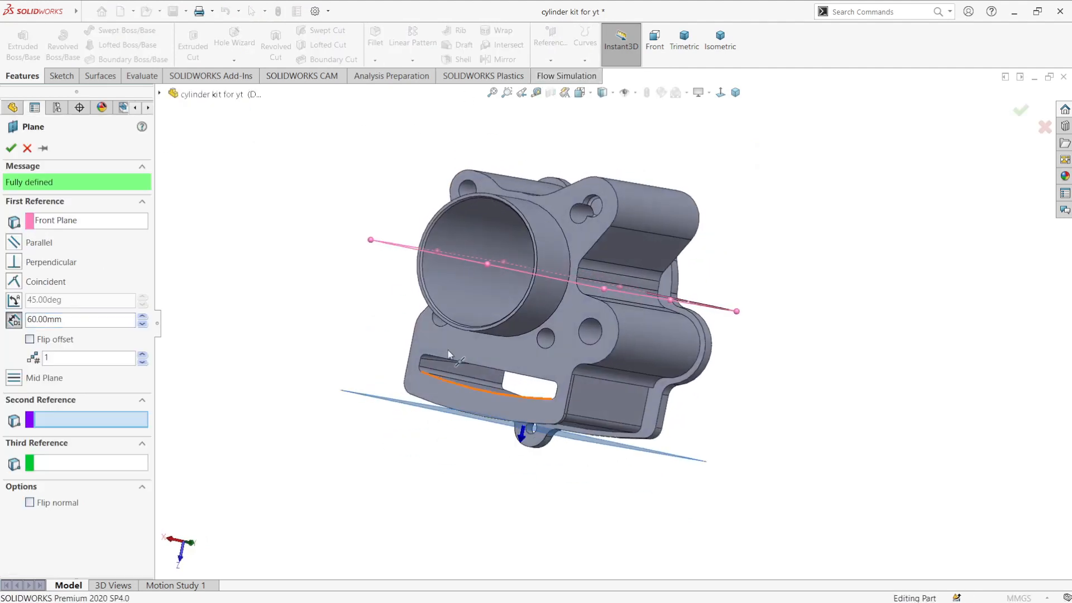
click(30, 339)
middle_drag(179, 307, 265, 218)
key(Return)
Step: Start a sketch on the new offset plane and draw a tall, narrow vertical rectangle about 9.7 mm wide
middle_drag(502, 268, 734, 552)
key(space)
click(480, 341)
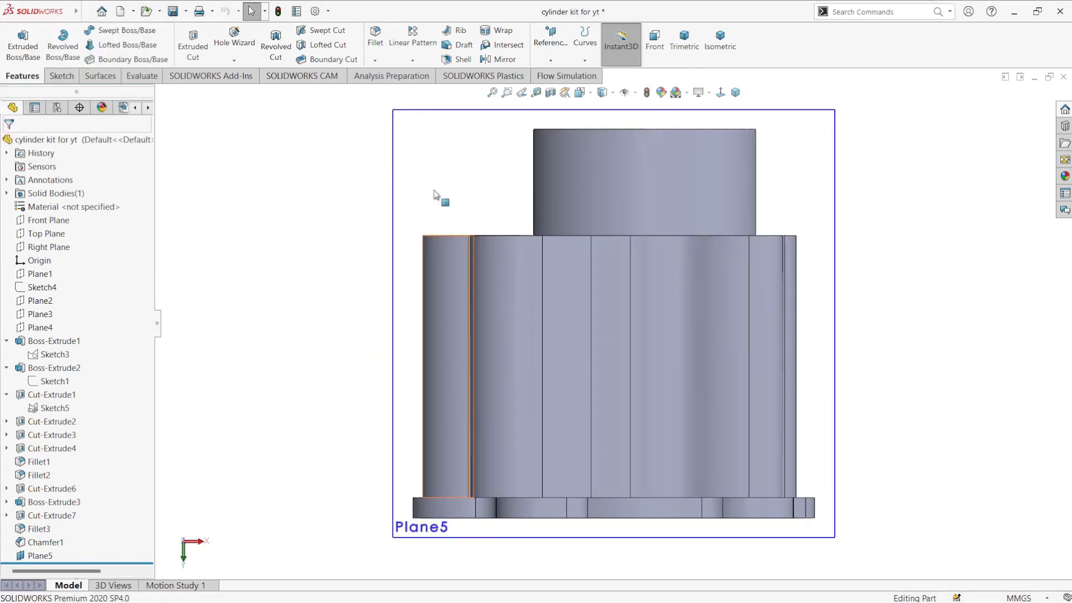
click(459, 172)
click(104, 45)
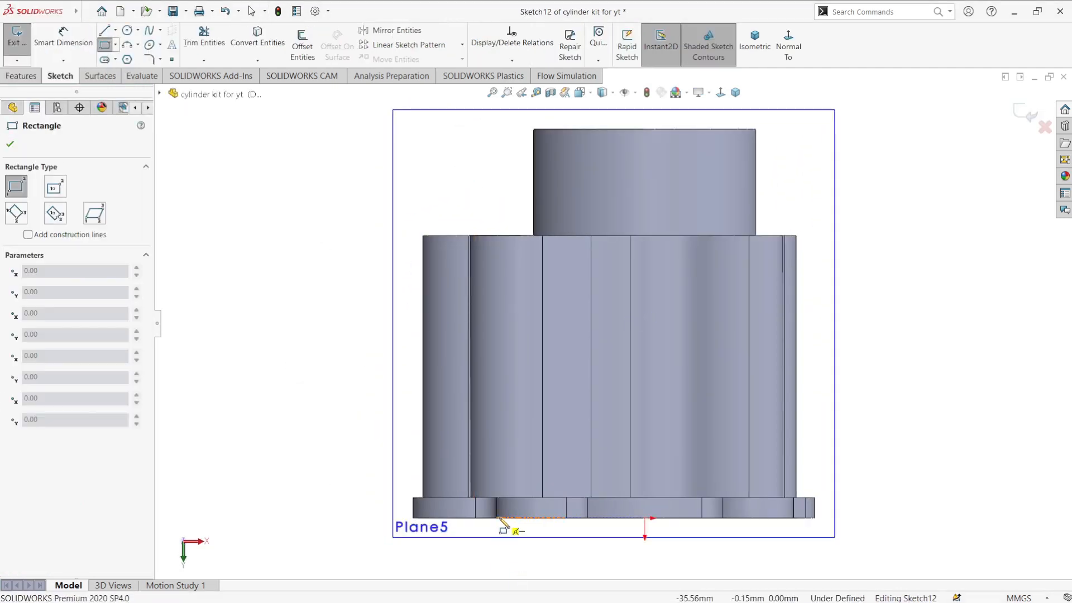
click(510, 511)
click(550, 150)
Step: Dimension the rectangle as 3 mm wide and 67 mm tall
right_click(315, 199)
click(424, 181)
click(521, 150)
click(502, 122)
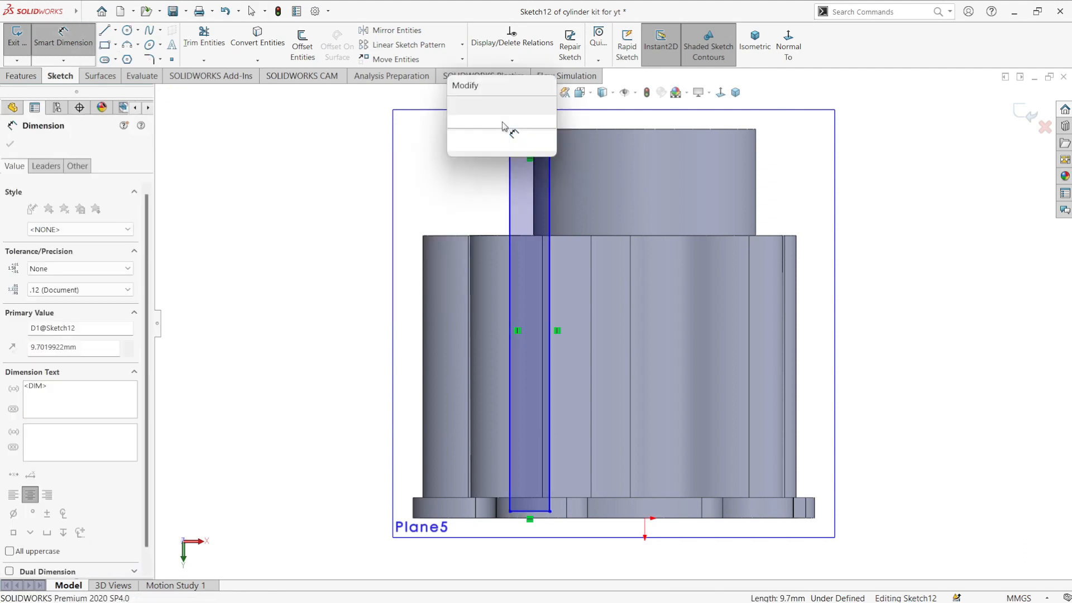
text(3)
key(Return)
click(509, 312)
click(361, 223)
text(67)
key(Return)
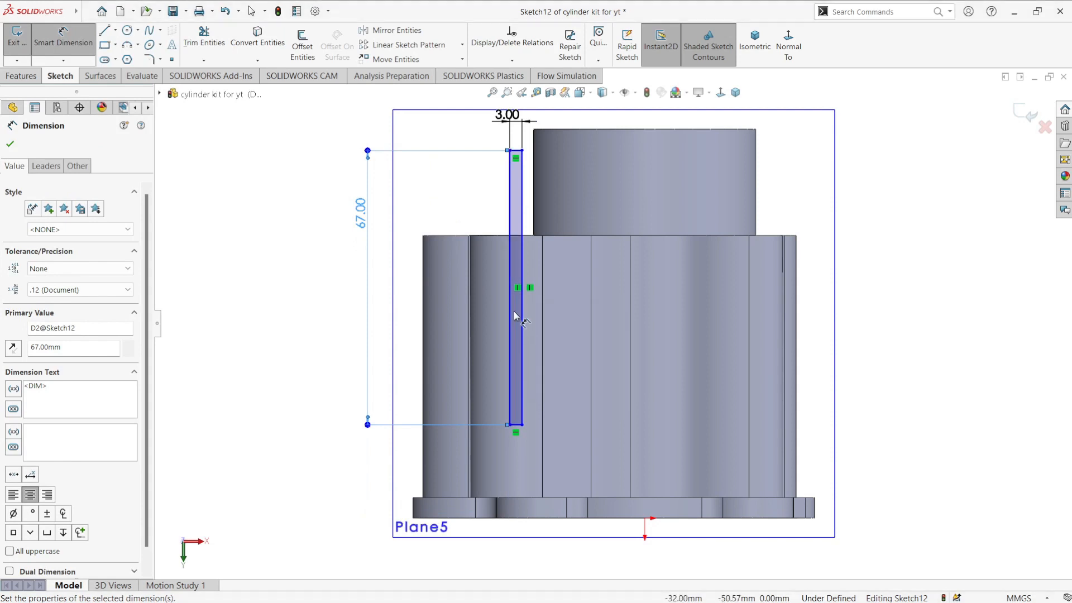
key(Escape)
Step: Move the rectangle down so that it spans the block's side and its lower edge lies within the base flange
drag(516, 426, 516, 509)
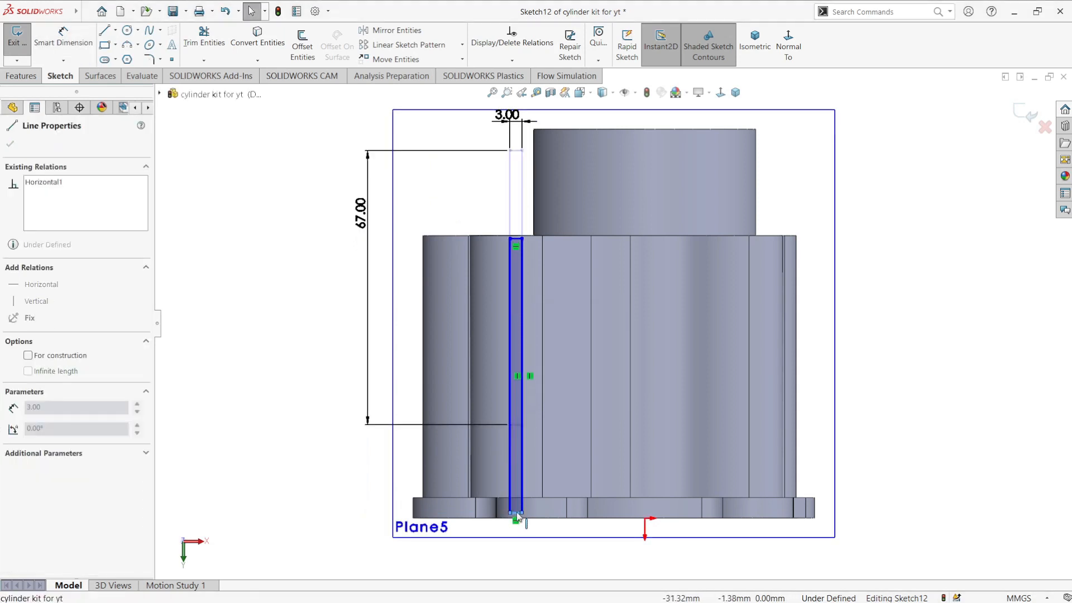
click(889, 346)
scroll(890, 348, down, 1)
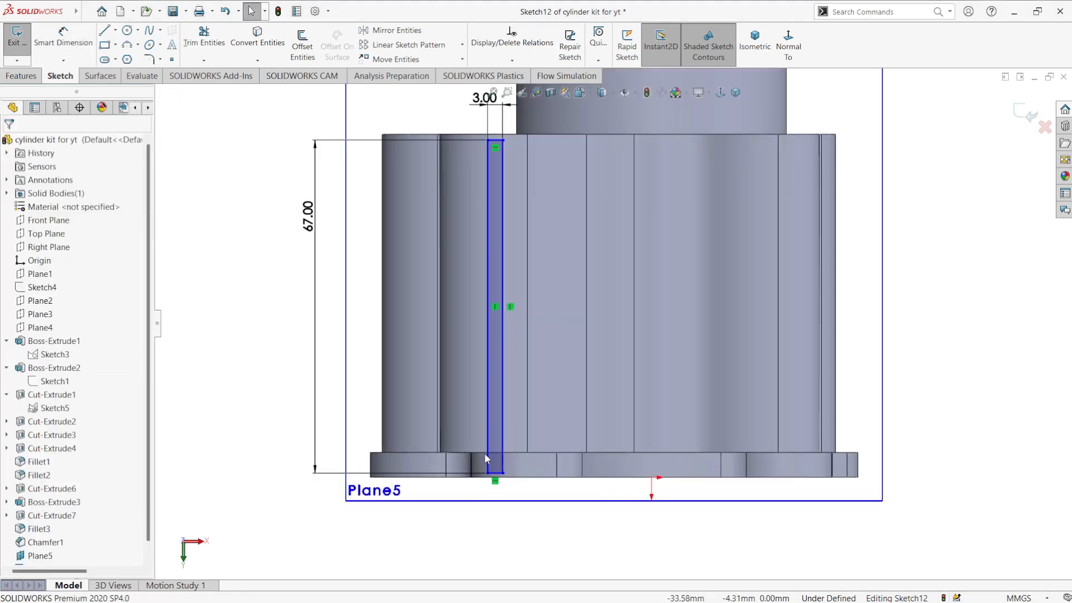
key(Escape)
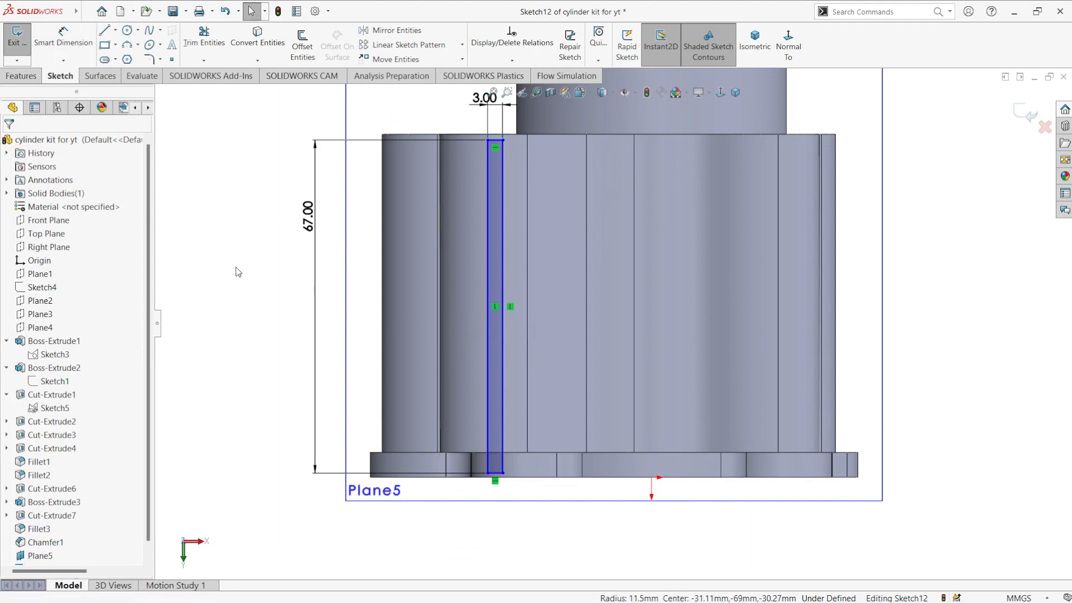
click(106, 32)
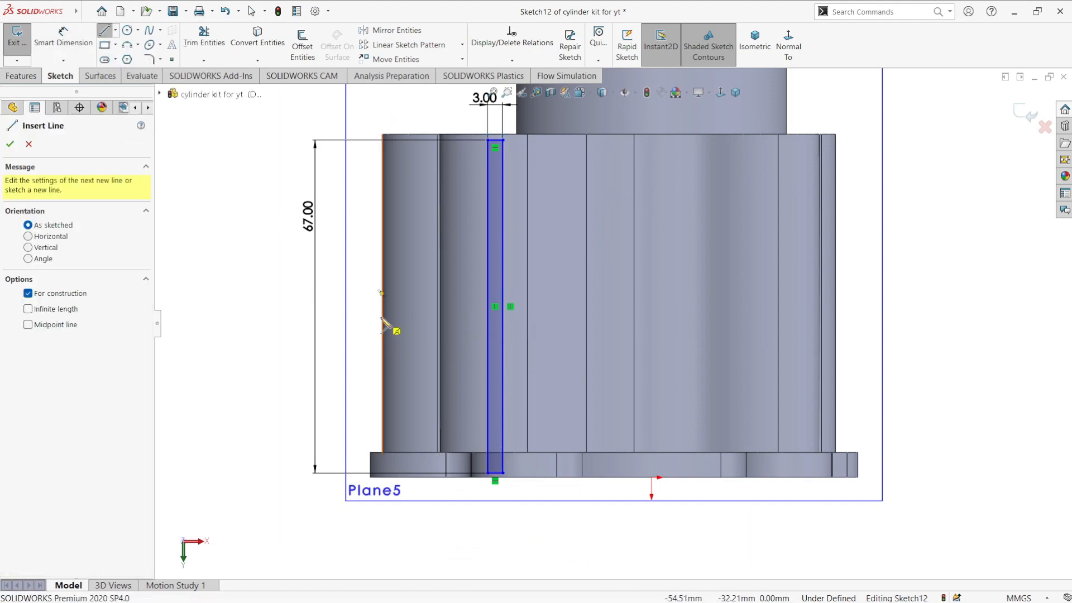
click(381, 292)
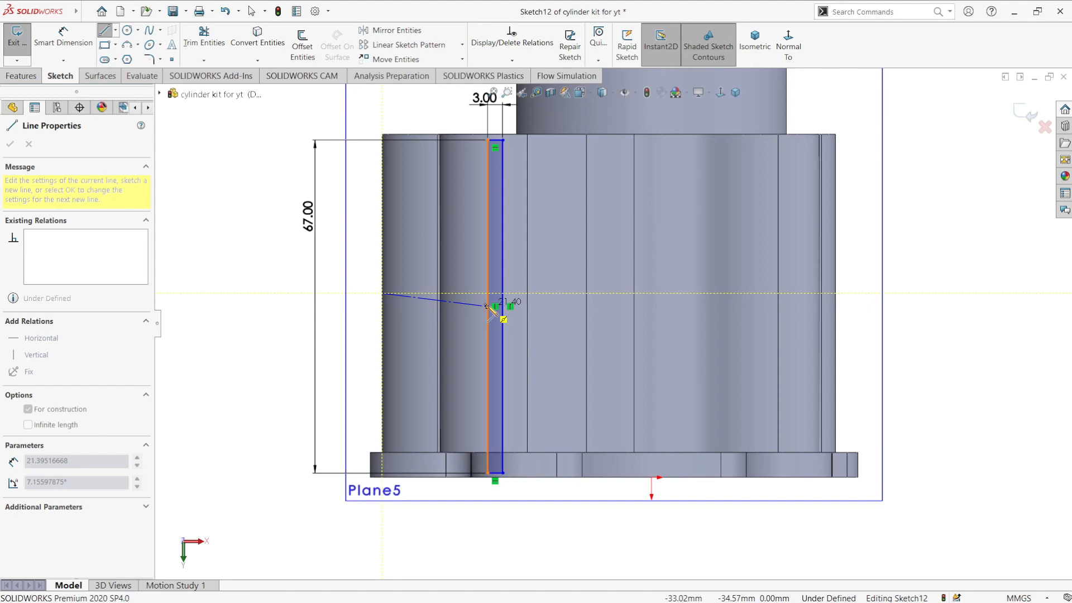
key(Escape)
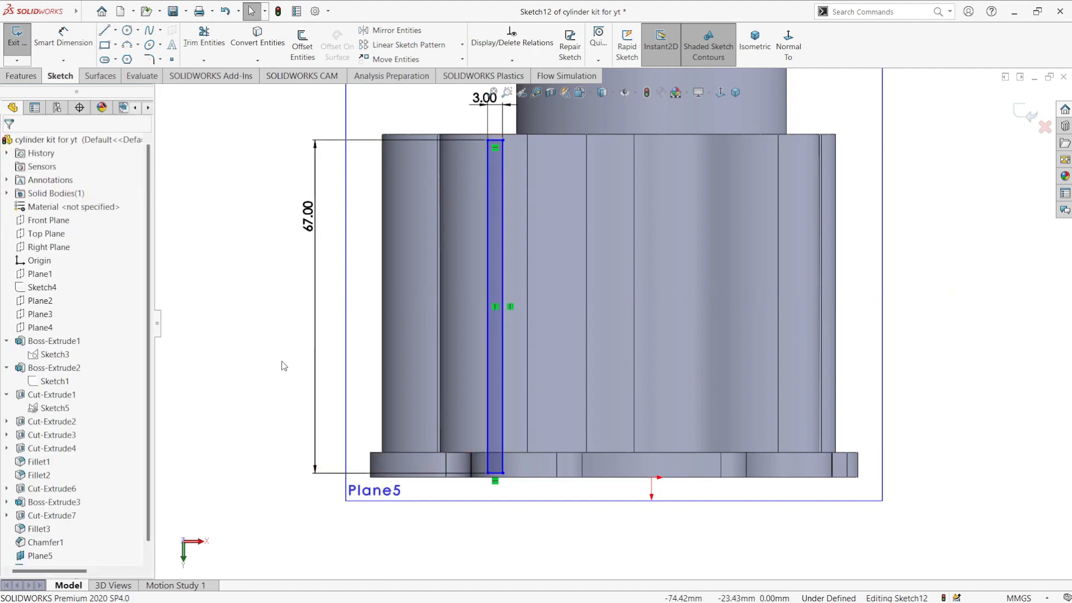
Step: Dimension the distance from the narrow rectangle's upper edge to the block's upper edge as 1.10 mm
right_drag(315, 324, 363, 262)
click(494, 141)
click(433, 121)
text(1)
key(Return)
double_click(432, 120)
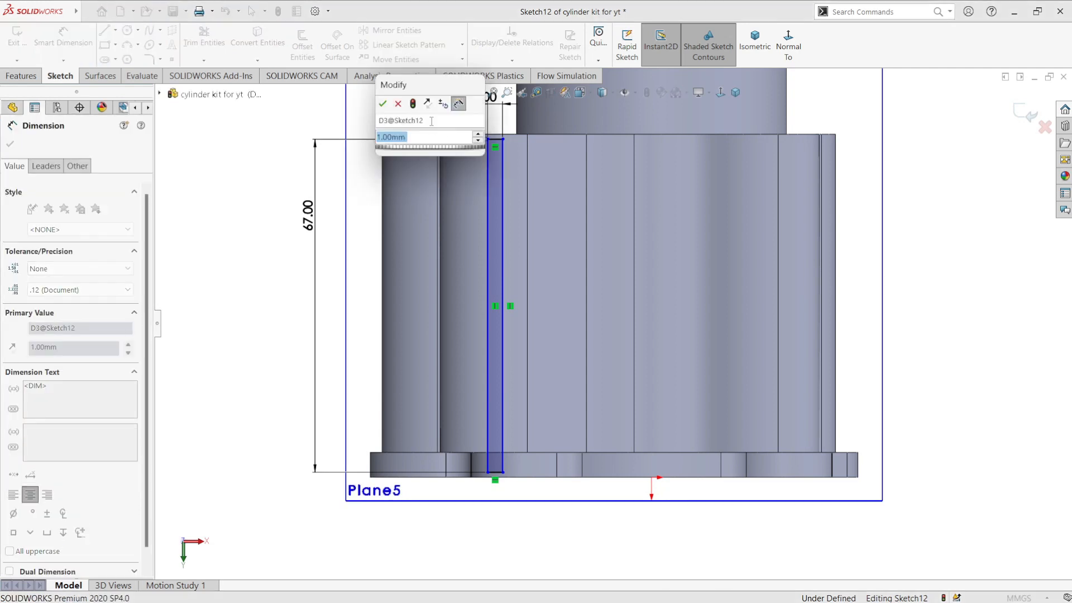
key(Escape)
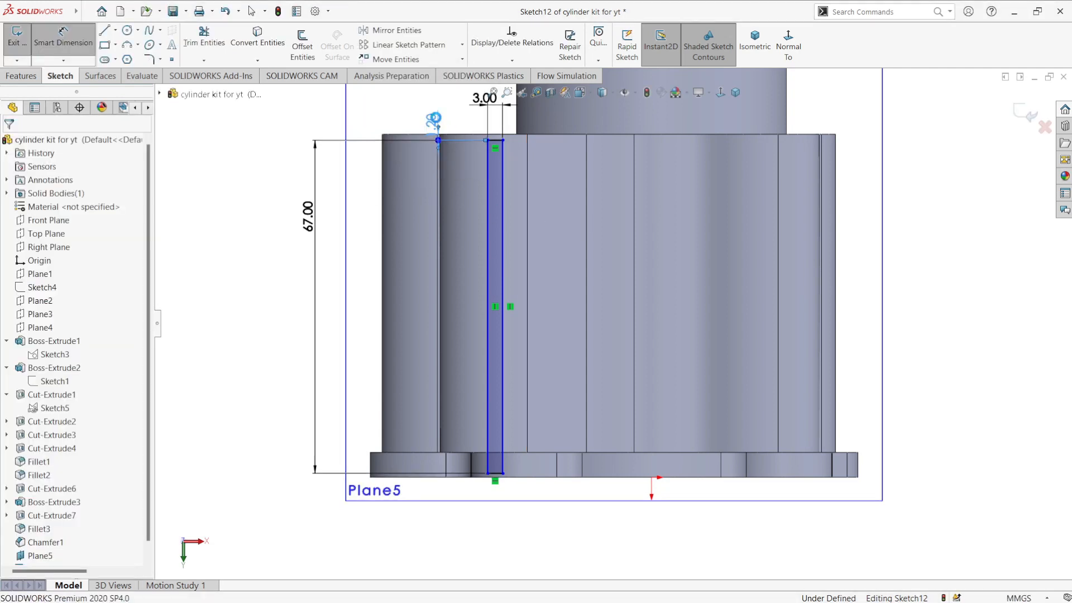
double_click(431, 120)
text(1.2)
key(Return)
key(Escape)
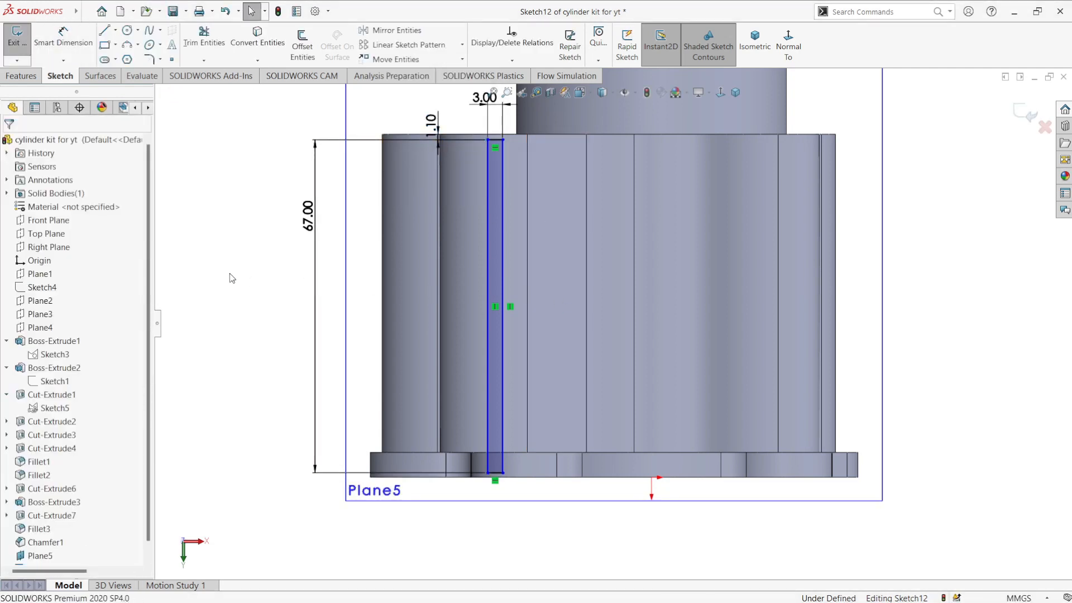
Step: Create a linear sketch pattern of all four rectangle lines along the X-axis with 8 instances spaced 9 mm apart
scroll(598, 356, up, 2)
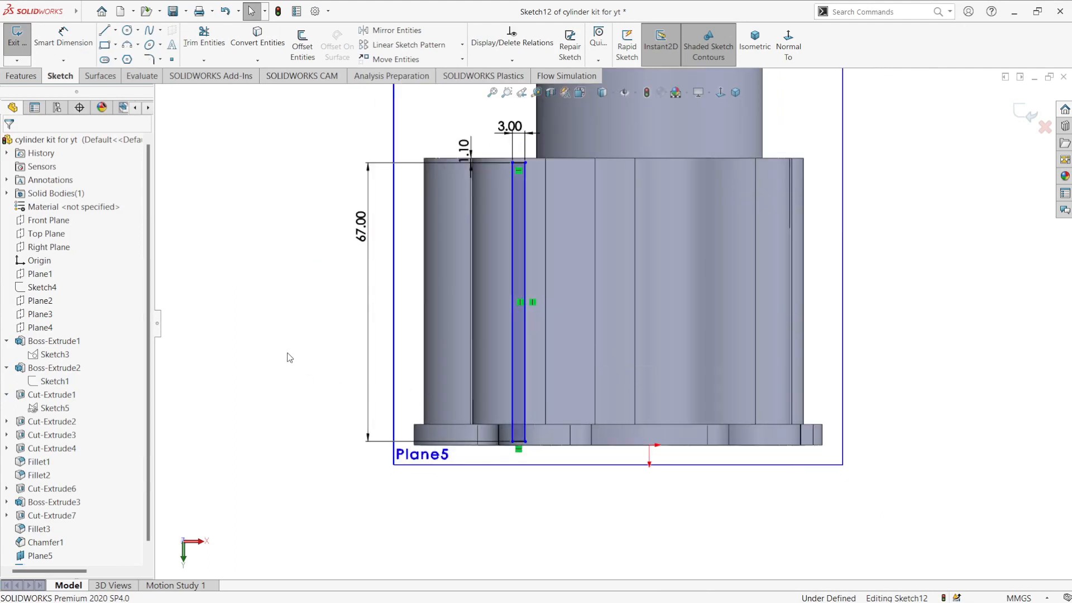
click(410, 45)
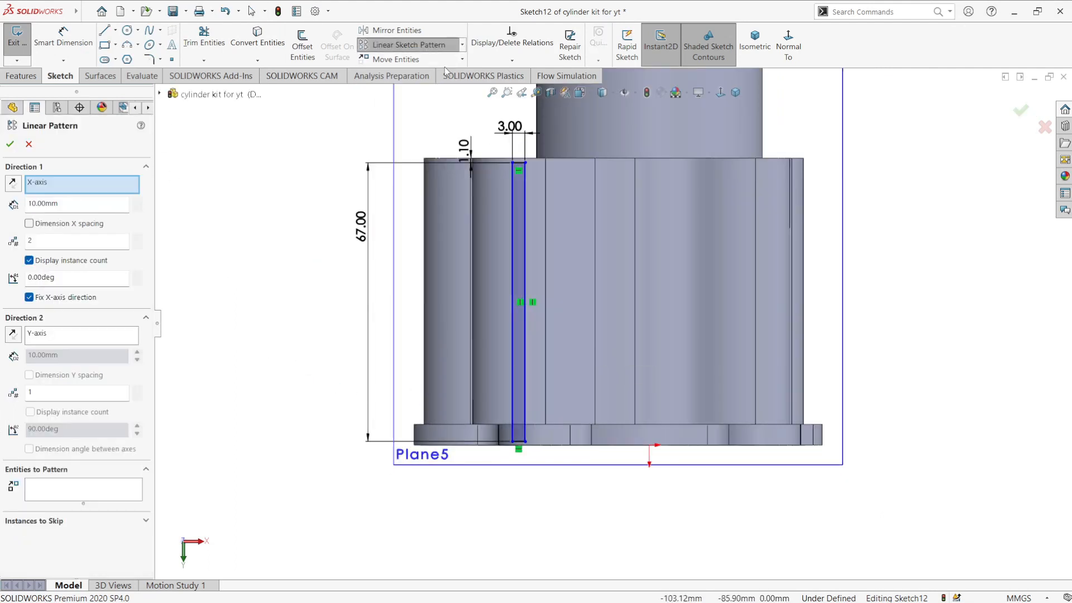
scroll(563, 100, up, 1)
click(531, 188)
click(519, 189)
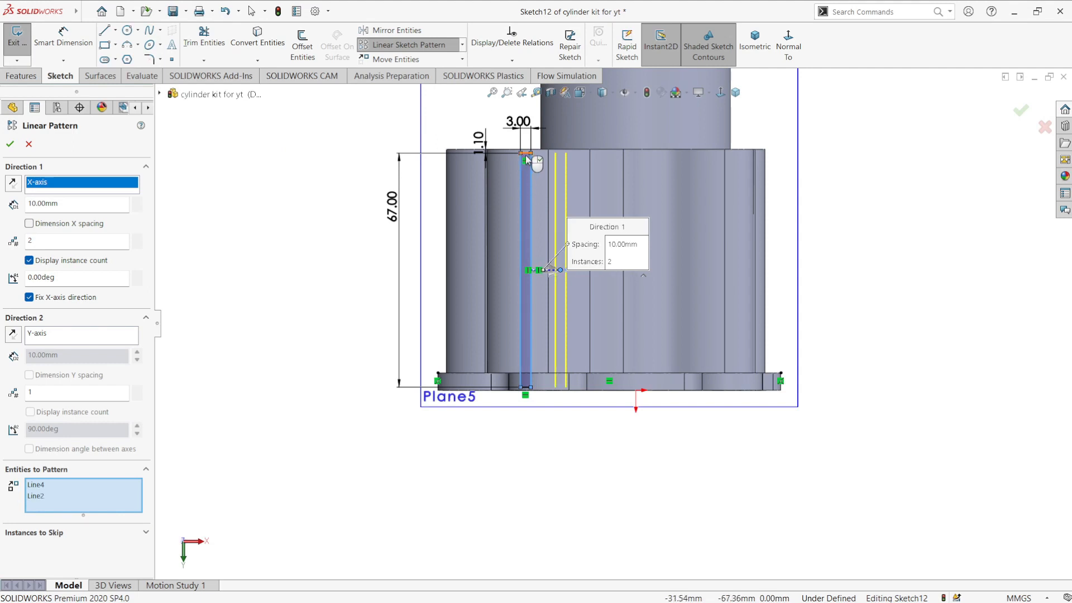
click(525, 153)
click(527, 389)
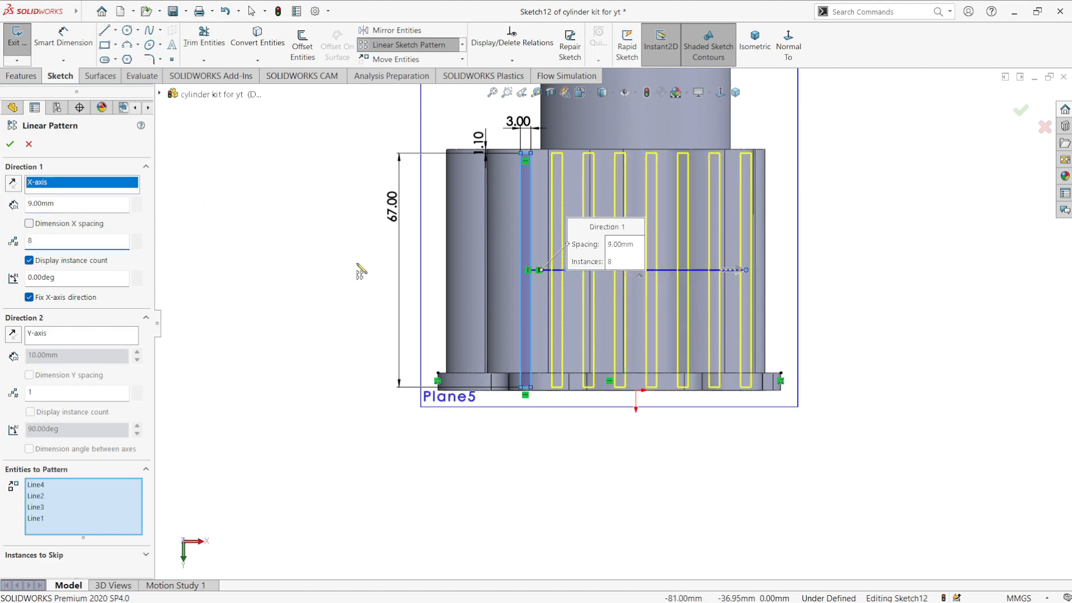
click(9, 147)
Step: Dimension the gap between the facing vertical edges of the first two patterned rectangles
key(d)
click(530, 327)
click(552, 329)
click(535, 465)
click(487, 444)
scroll(581, 430, down, 2)
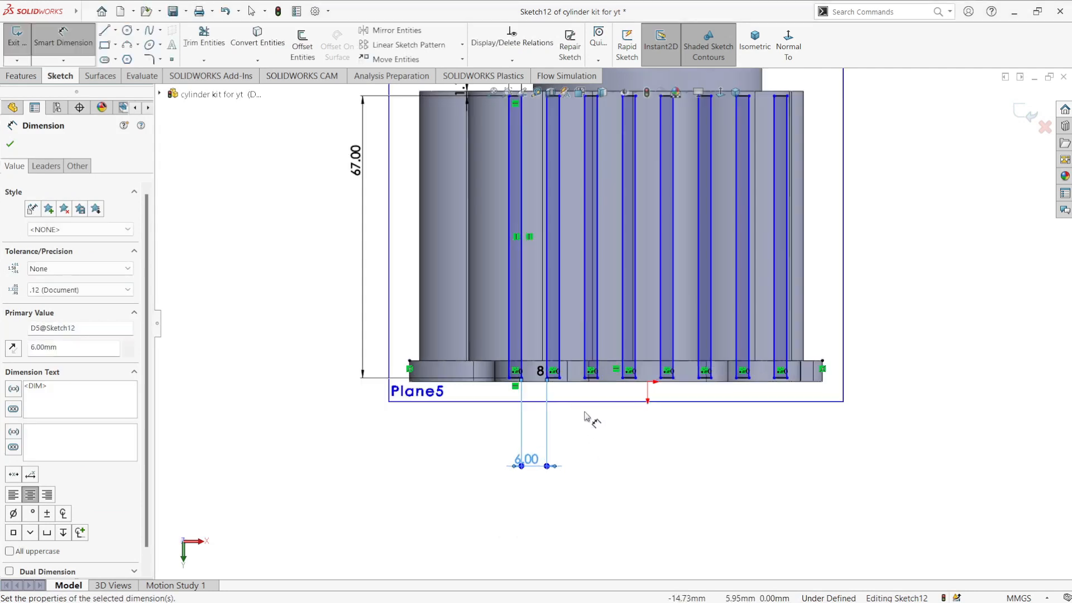
Step: Draw a horizontal centerline joining the facing lower corners of the two middle rectangles
scroll(593, 268, up, 2)
click(116, 29)
click(139, 57)
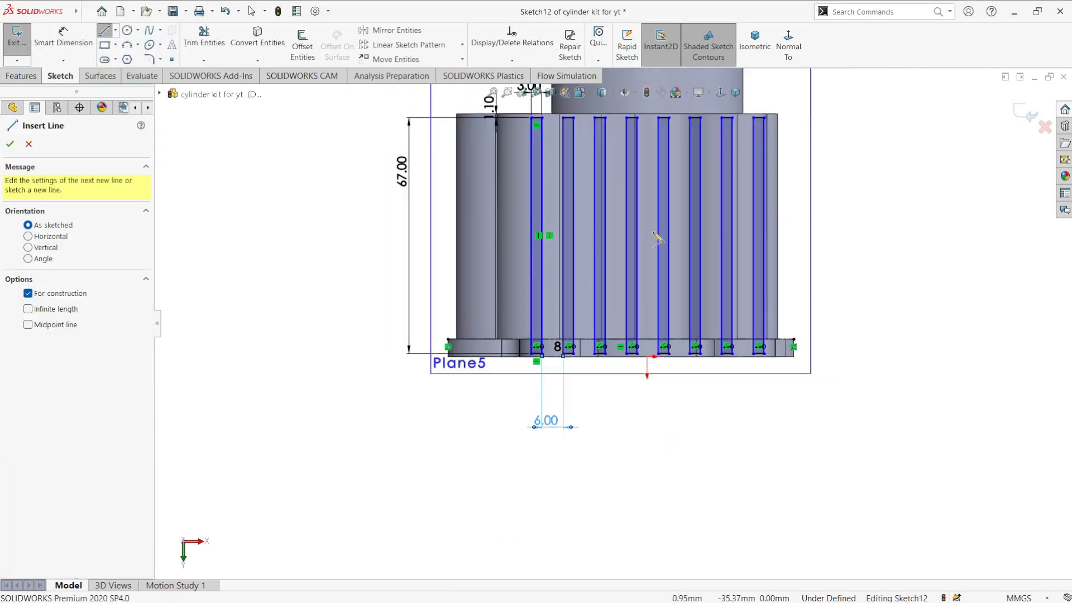
click(637, 353)
click(658, 353)
right_click(674, 386)
click(692, 398)
Step: Draw a short centerline from the origin to the horizontal centerline's midpoint and constrain it vertical to centre the pattern
scroll(665, 364, down, 3)
click(115, 30)
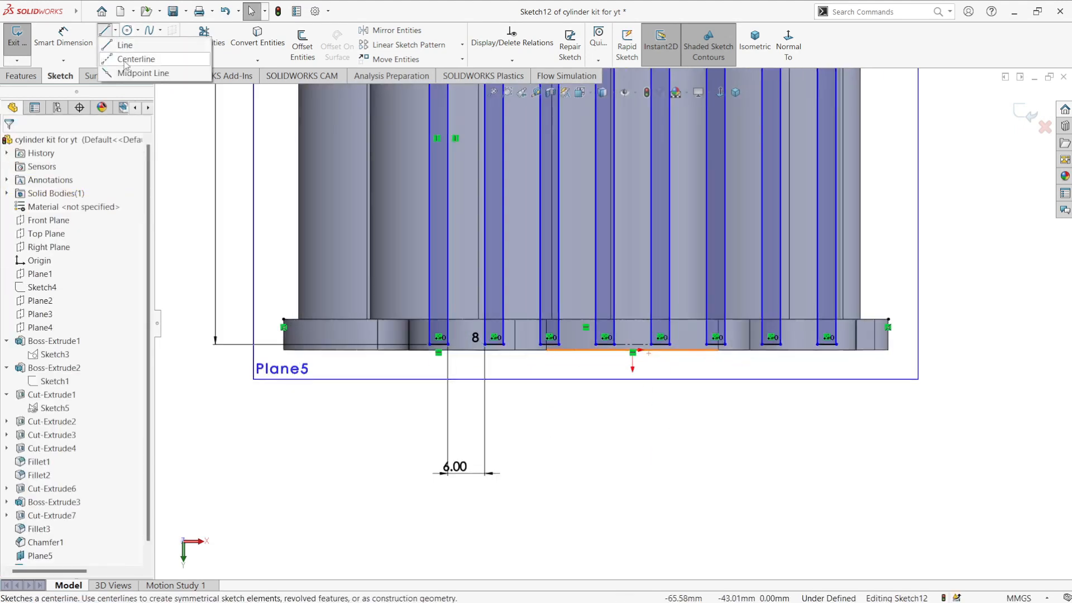
click(139, 58)
click(632, 350)
click(633, 344)
right_click(657, 374)
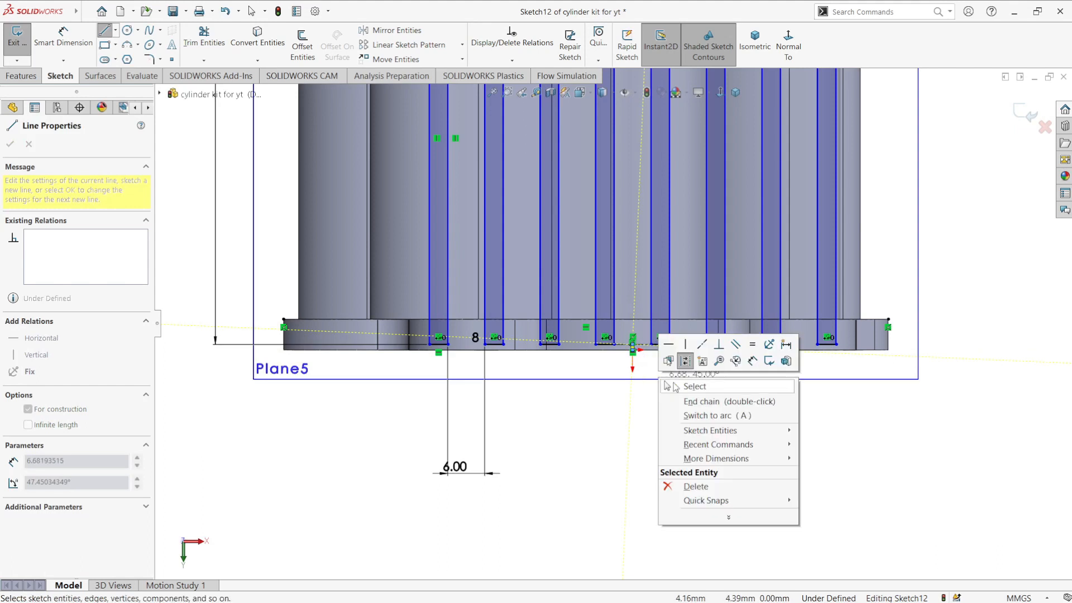
click(676, 385)
scroll(635, 347, down, 8)
click(614, 341)
scroll(613, 341, up, 8)
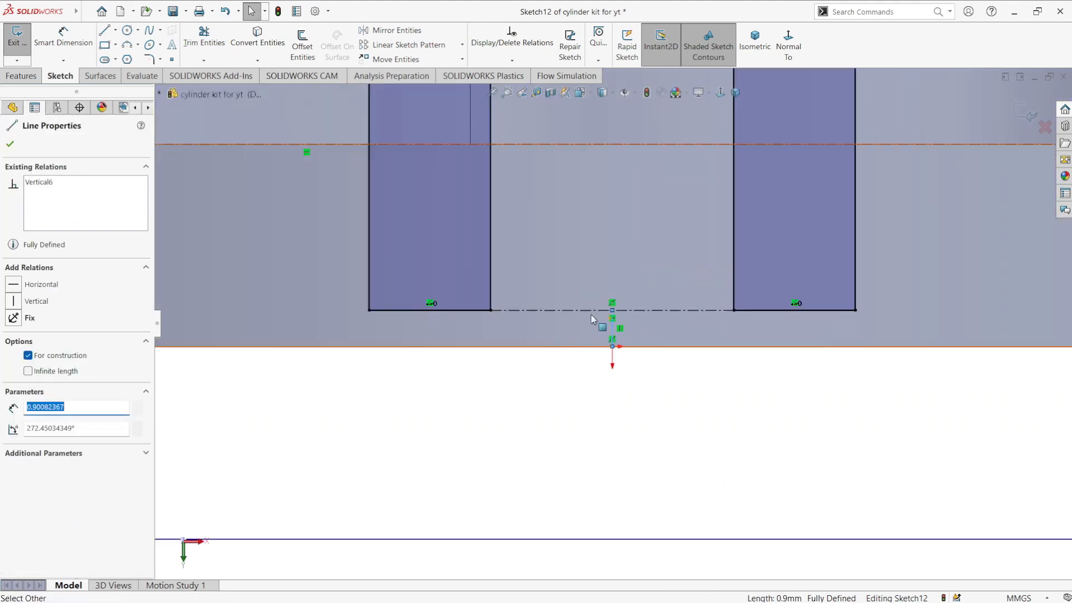
Step: Set up a boss extrusion of the eight rectangles with the Up To Next end condition and a 0.6-degree draft
scroll(656, 282, down, 1)
middle_drag(607, 277, 611, 371)
mouse_move(662, 293)
middle_down()
mouse_move(498, 309)
mouse_move(328, 230)
middle_up()
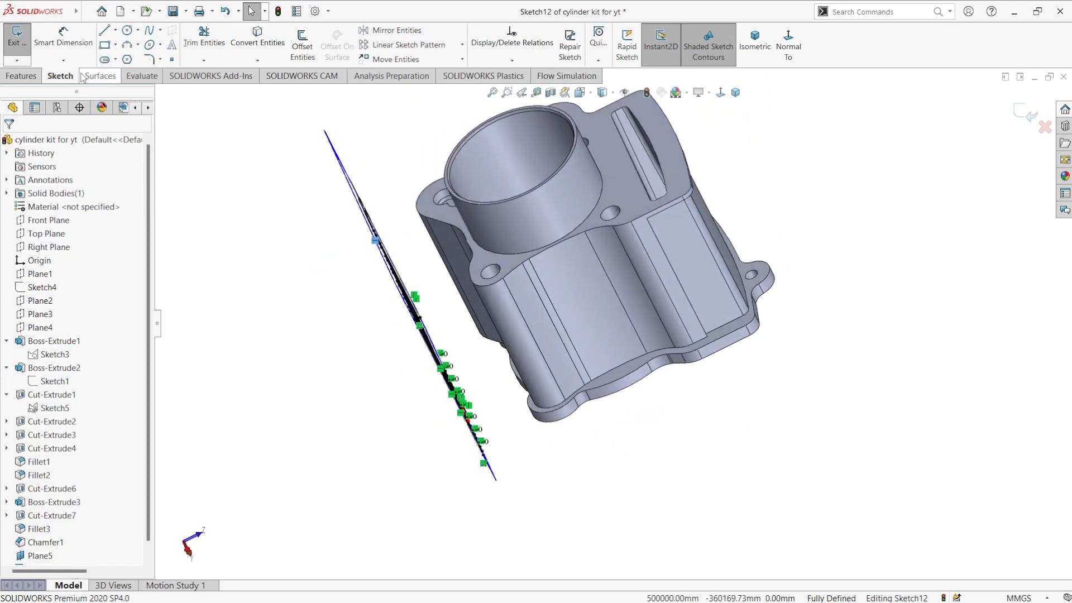
click(21, 77)
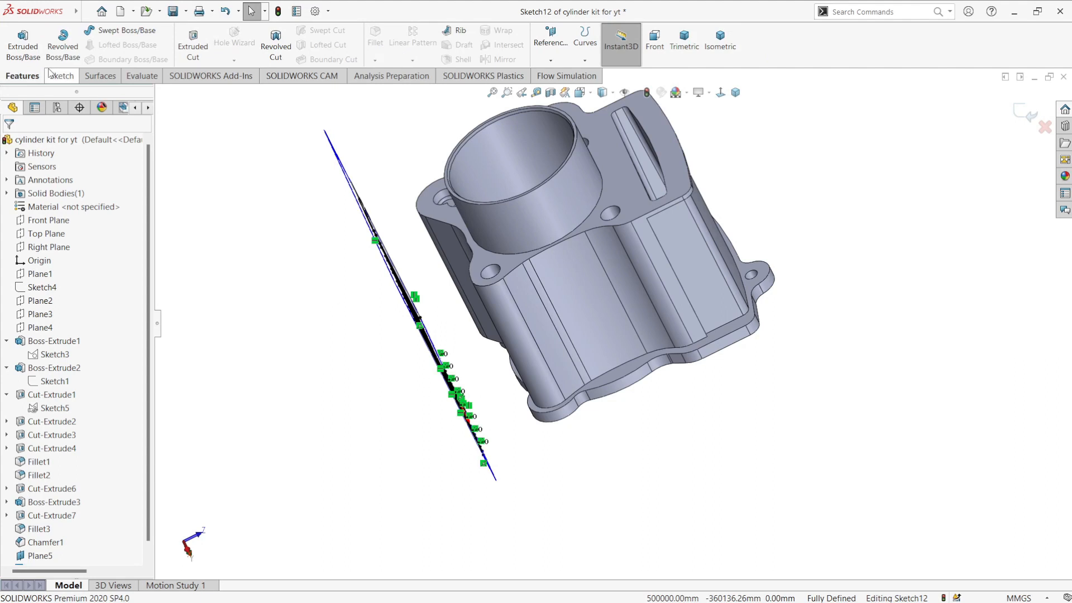
click(23, 44)
click(72, 221)
click(67, 253)
click(52, 289)
text(0.5)
key(BackSpace)
text(6)
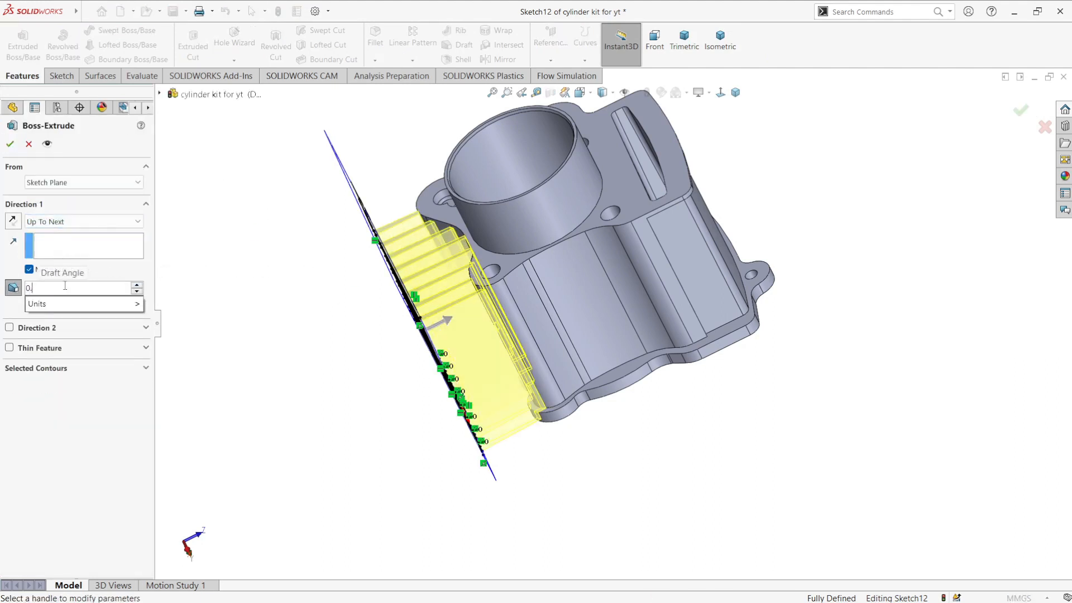
key(Return)
Step: Make the fins' draft go outward and finish the boss extrusion
middle_drag(424, 260, 467, 244)
scroll(468, 244, down, 4)
middle_drag(593, 353, 511, 413)
click(30, 307)
scroll(550, 263, up, 4)
scroll(550, 262, down, 3)
middle_drag(551, 262, 552, 223)
scroll(552, 240, down, 2)
middle_drag(552, 335, 544, 240)
click(10, 144)
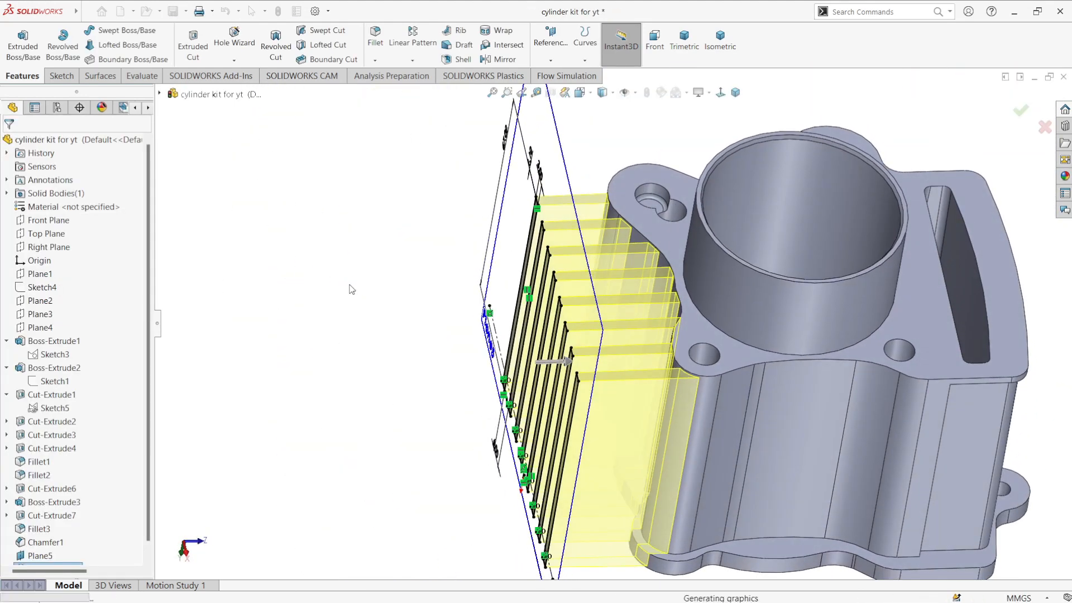
Step: Hide the offset reference plane in front of the fins
click(364, 288)
scroll(586, 301, up, 3)
middle_drag(586, 301, 678, 284)
click(621, 200)
click(687, 165)
Step: Start a new sketch on the outer end face of the first fin
middle_drag(517, 213, 586, 290)
scroll(641, 335, down, 3)
click(659, 343)
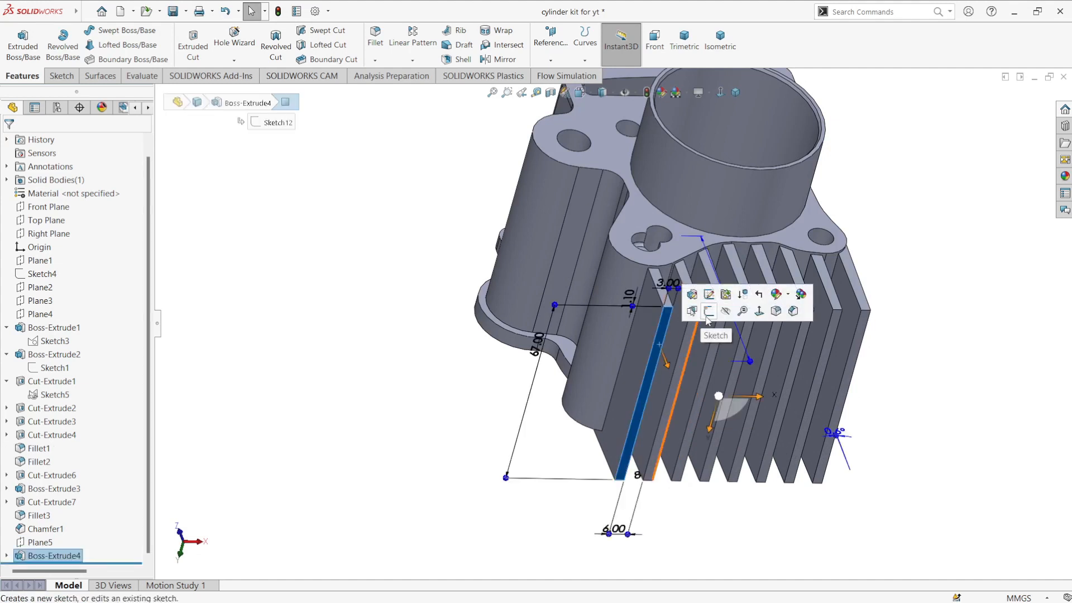
click(707, 311)
click(797, 55)
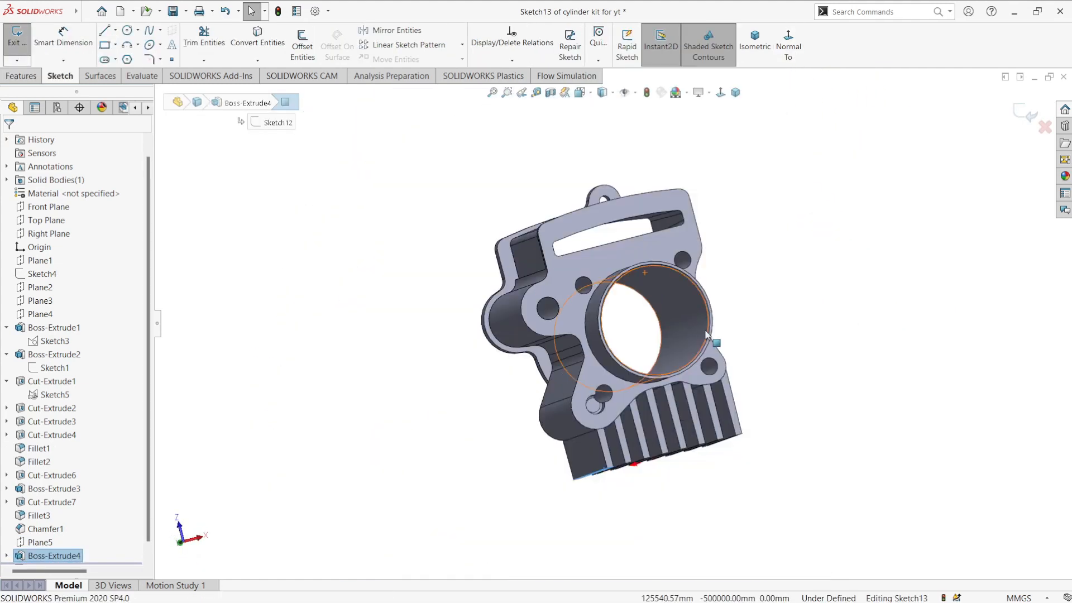
key(space)
click(598, 316)
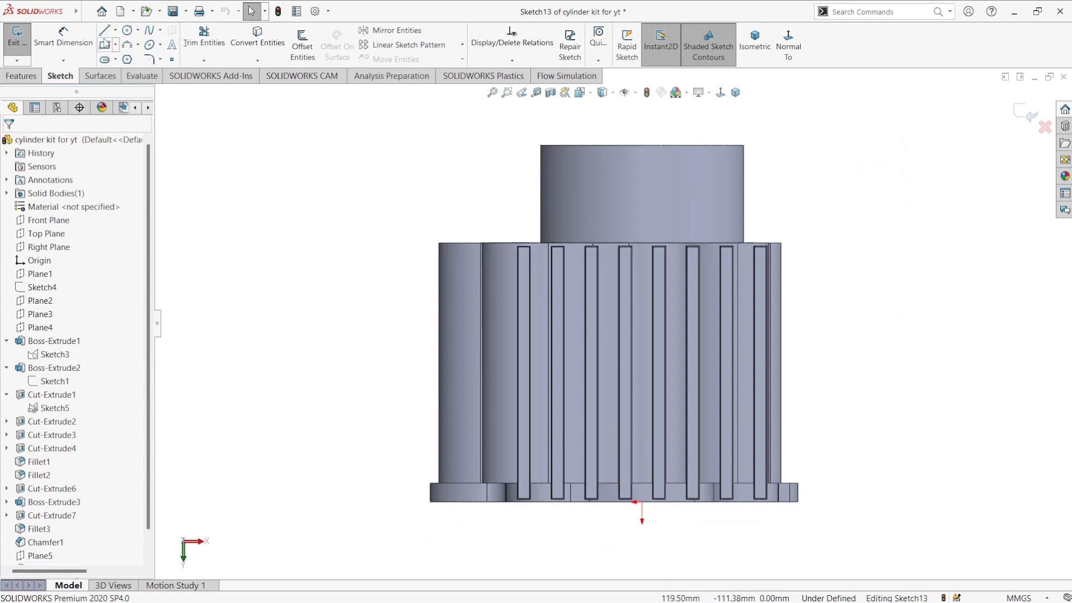
Step: Draw a rectangle across the lower ends of the first two fins and dimension its height as 3 mm
key(r)
scroll(519, 491, down, 5)
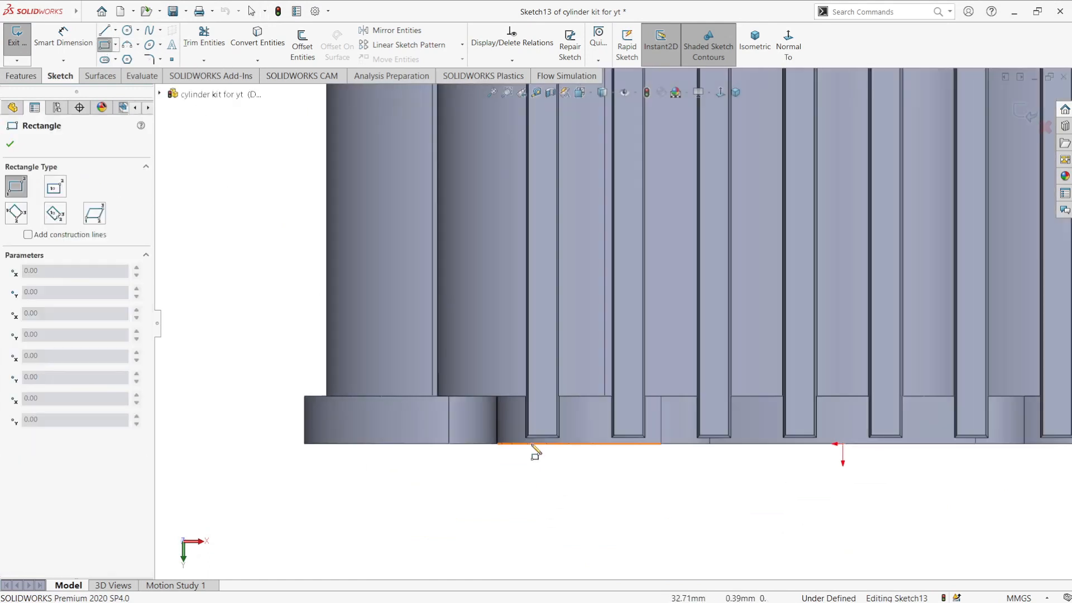
click(645, 386)
key(Escape)
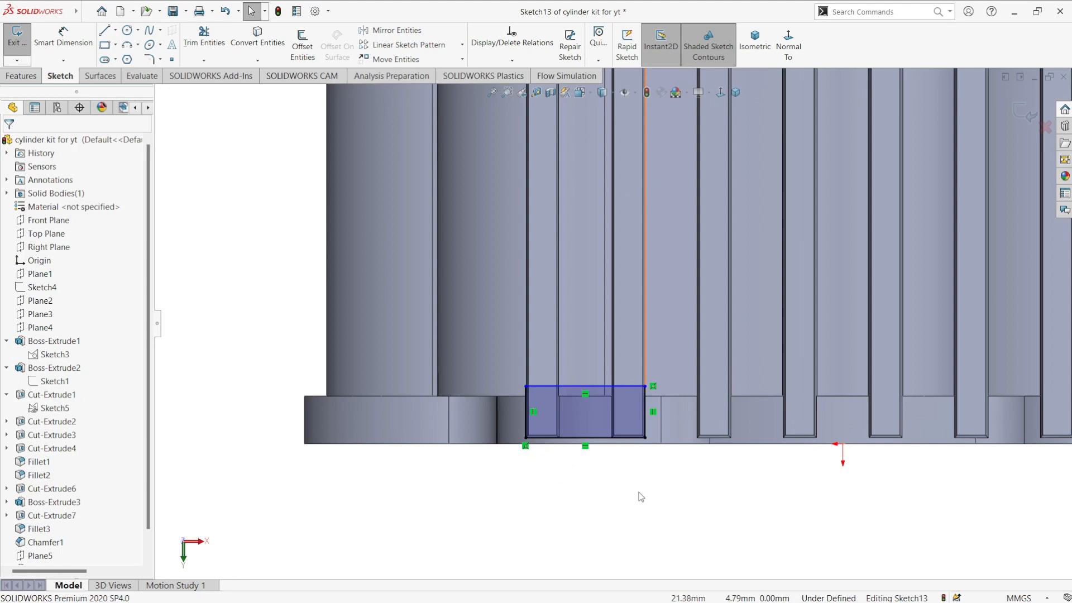
click(646, 396)
click(683, 410)
key(Return)
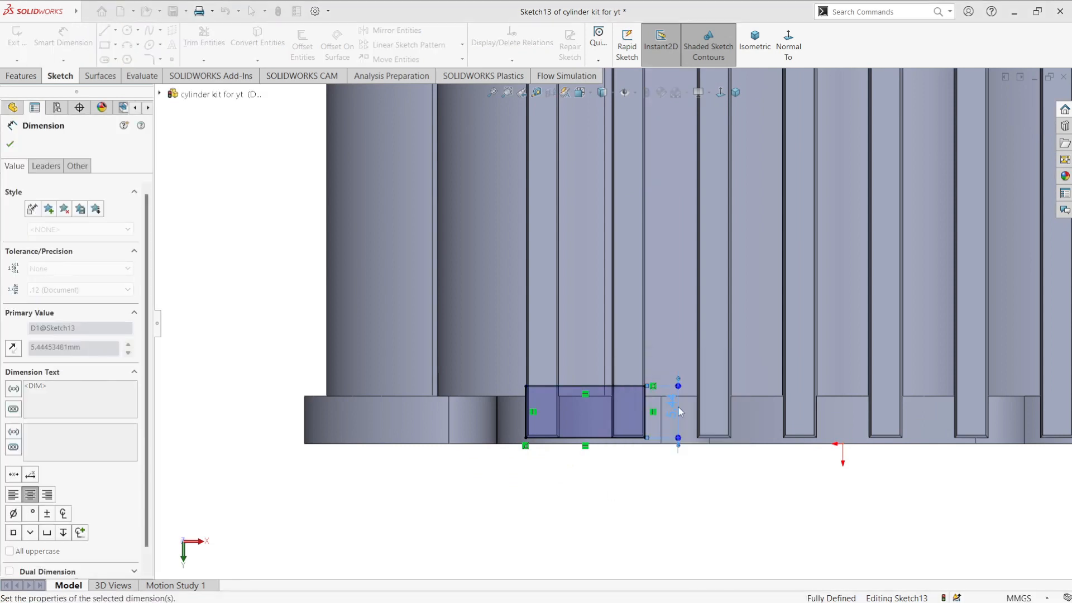
Step: Draw a rectangle about 7.4 mm tall across the lower ends of the last three fins
scroll(726, 385, up, 3)
scroll(745, 247, up, 3)
scroll(773, 357, down, 3)
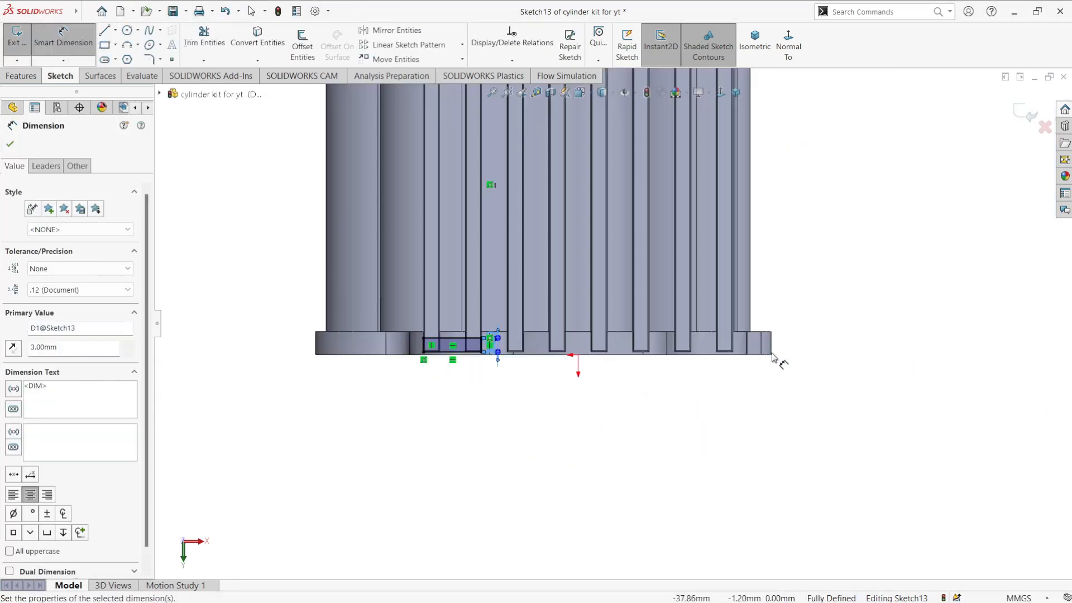
click(105, 46)
scroll(724, 357, down, 2)
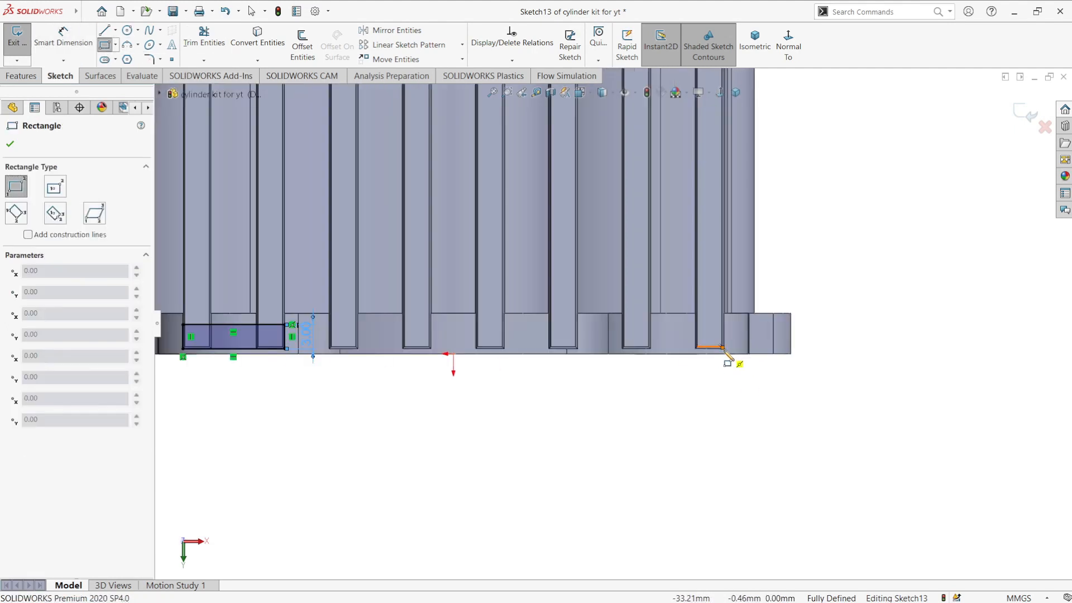
click(550, 290)
right_click(650, 391)
click(684, 445)
scroll(686, 446, up, 3)
scroll(686, 449, down, 2)
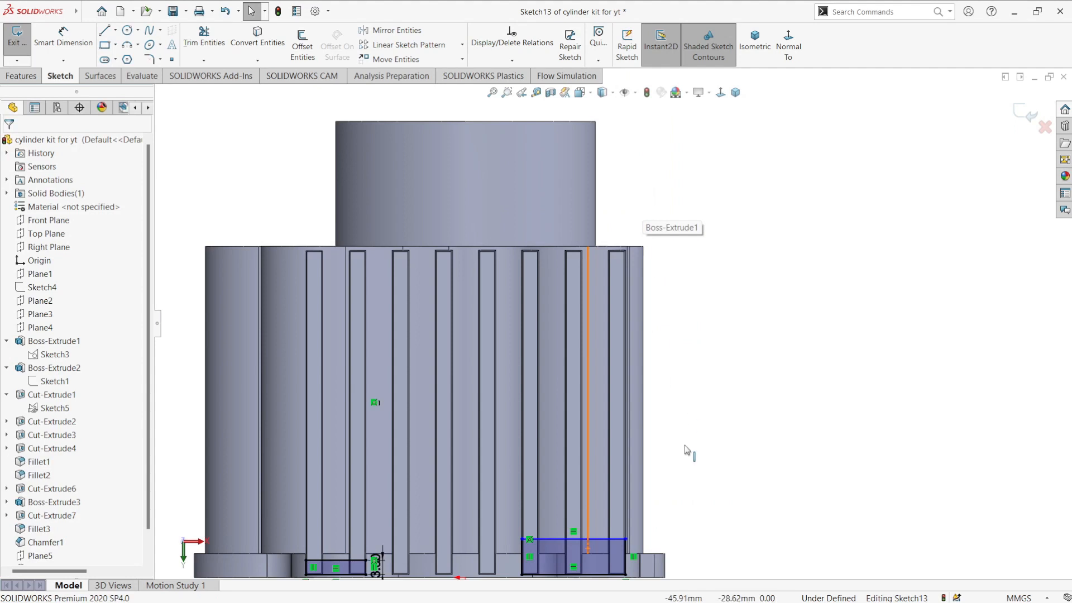
Step: Dimension the height of the rectangle across the last three fins as 3 mm
scroll(686, 449, up, 1)
key(d)
click(593, 449)
click(669, 450)
key(Return)
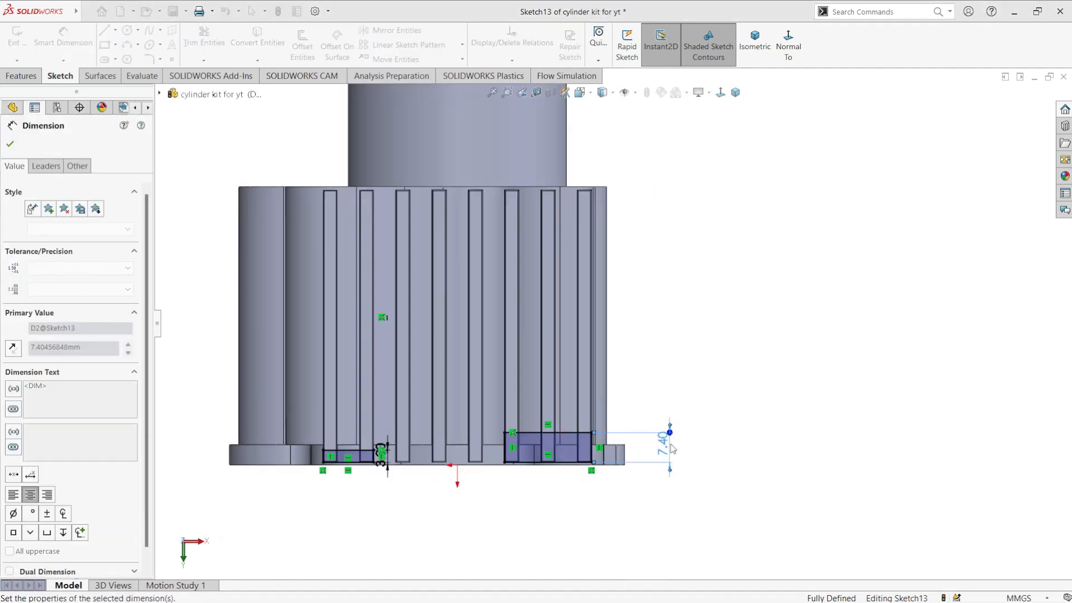
Step: Draw a rectangle across the upper ends of the last two fins and dimension its height as 3 mm
key(r)
scroll(586, 184, down, 3)
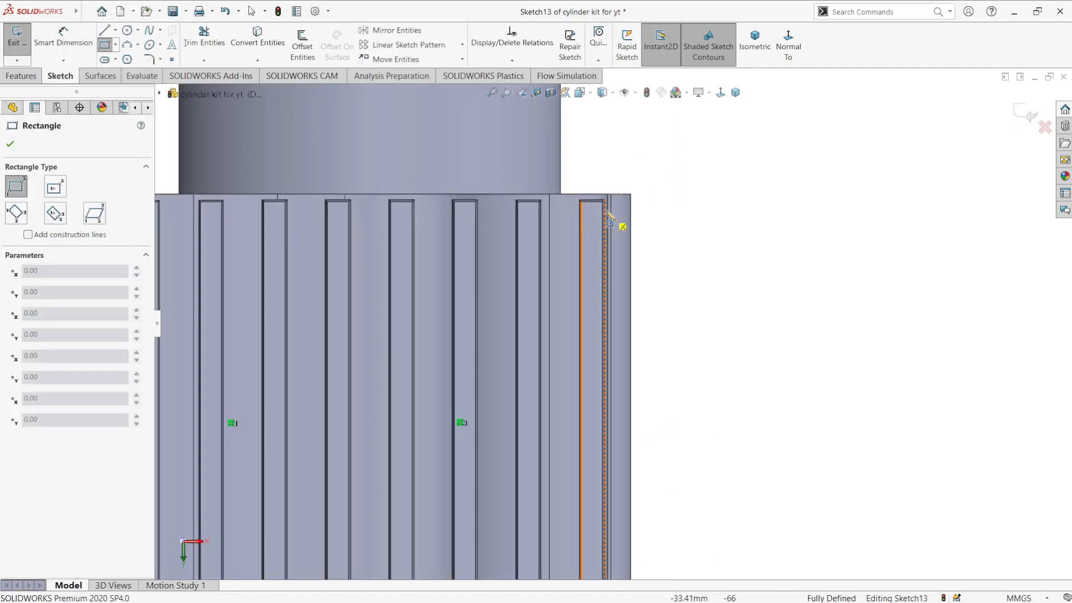
click(517, 223)
key(d)
scroll(524, 193, down, 4)
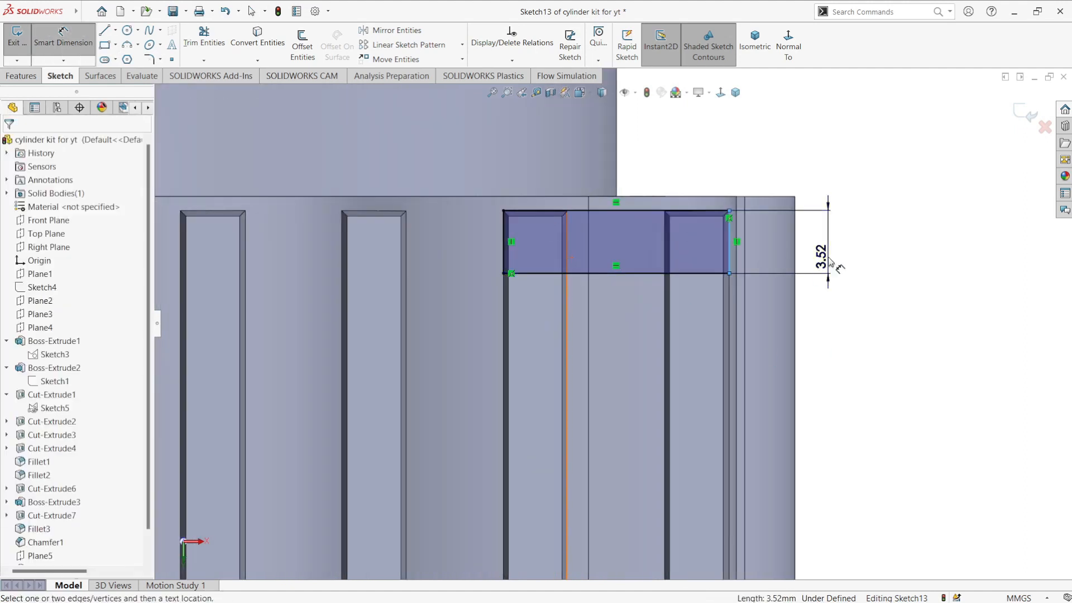
click(830, 262)
text(3)
key(Return)
Step: Extrude the three bridging rectangles towards the block with the Up To Next end condition
scroll(614, 363, up, 4)
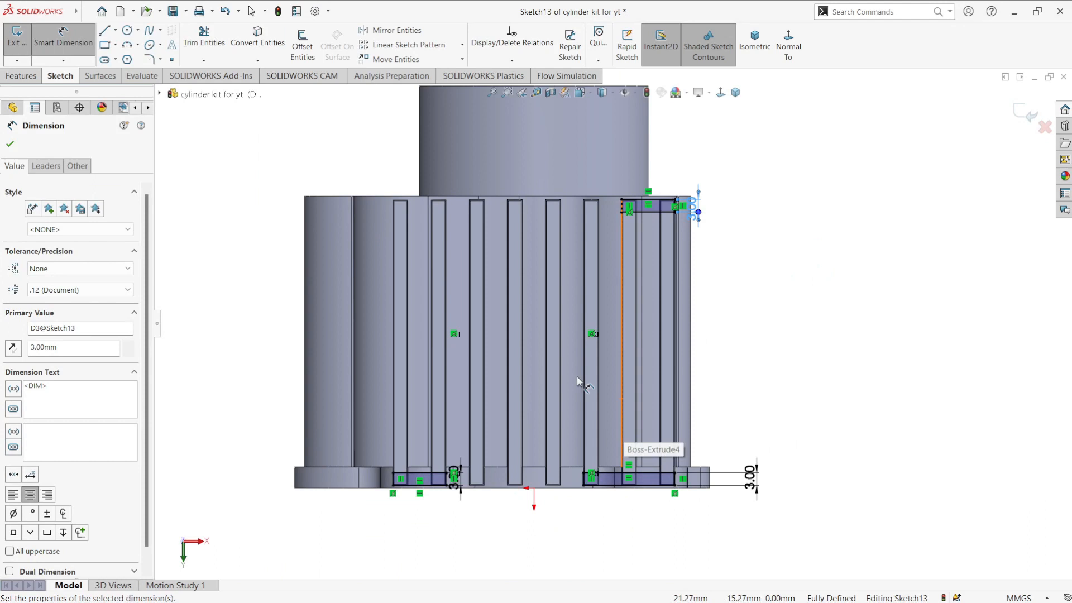
click(24, 77)
click(67, 221)
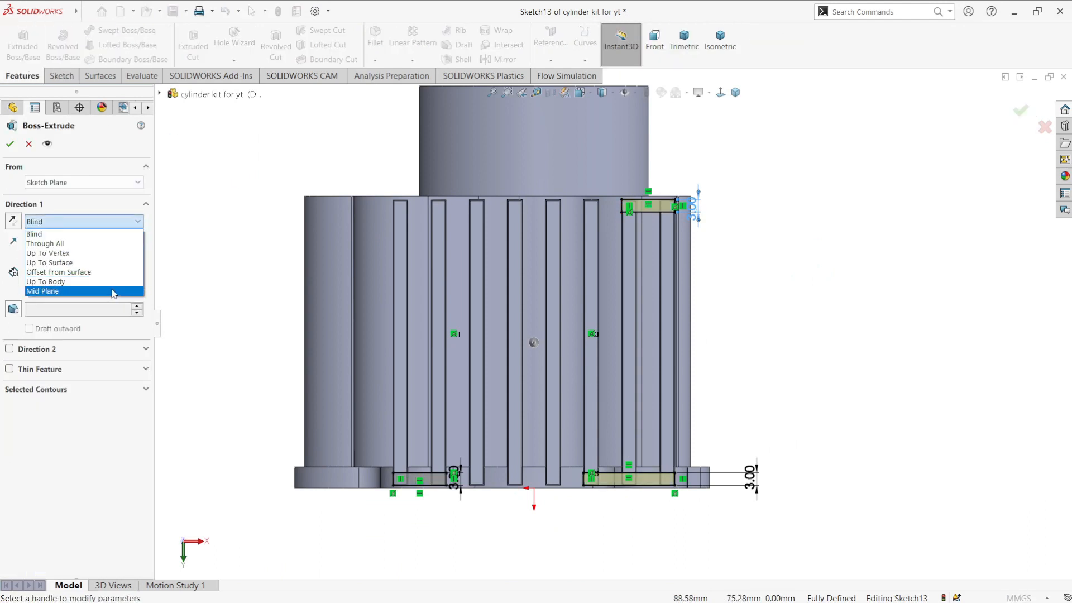
click(34, 234)
click(684, 39)
scroll(584, 288, down, 5)
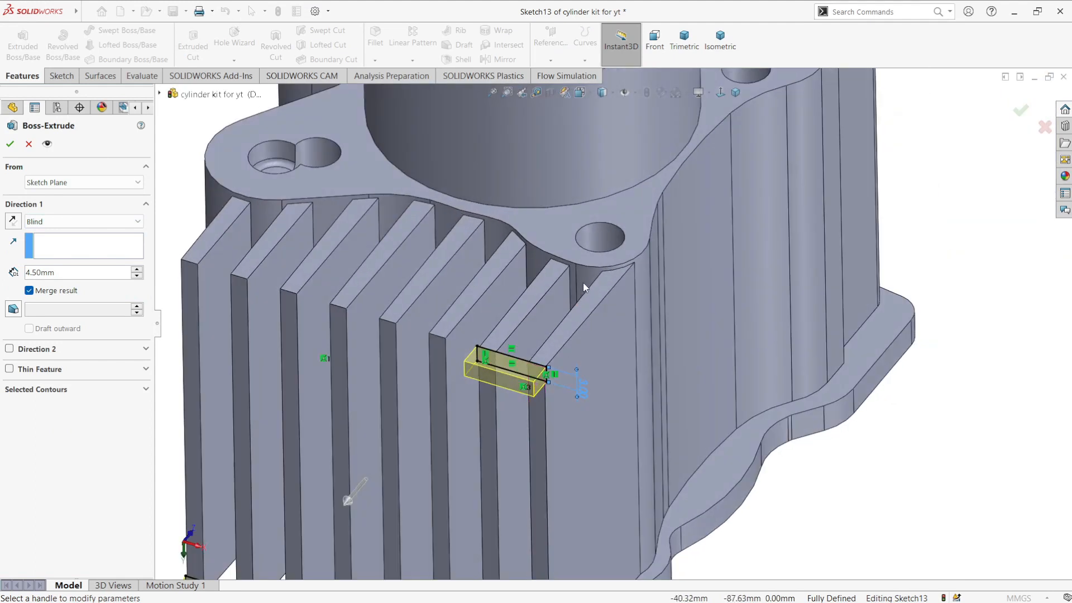
click(583, 292)
right_click(91, 276)
click(84, 222)
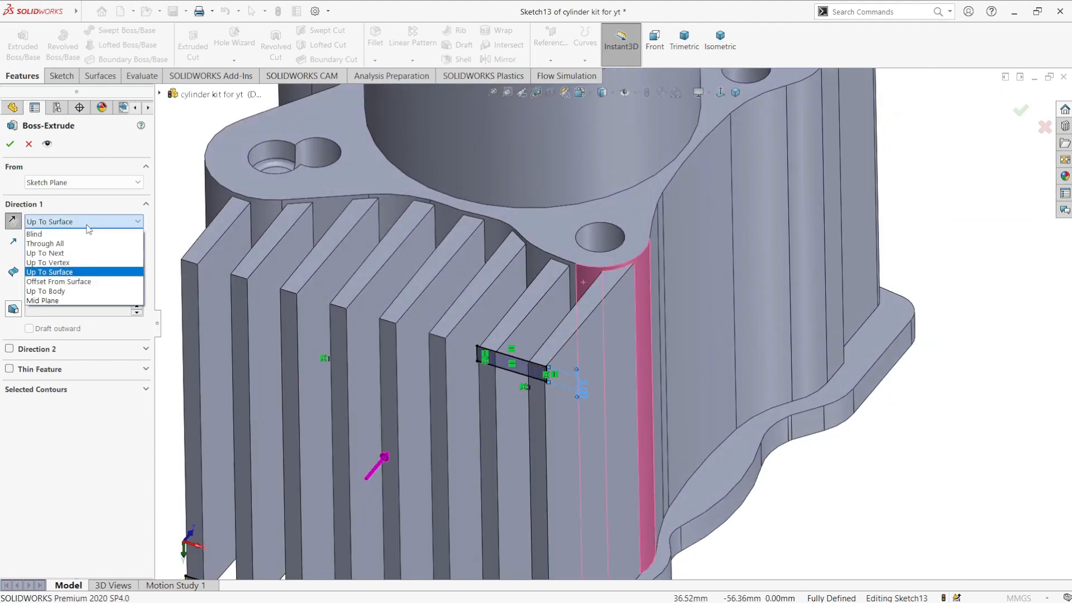
click(44, 252)
middle_drag(474, 312, 480, 267)
middle_drag(244, 260, 424, 503)
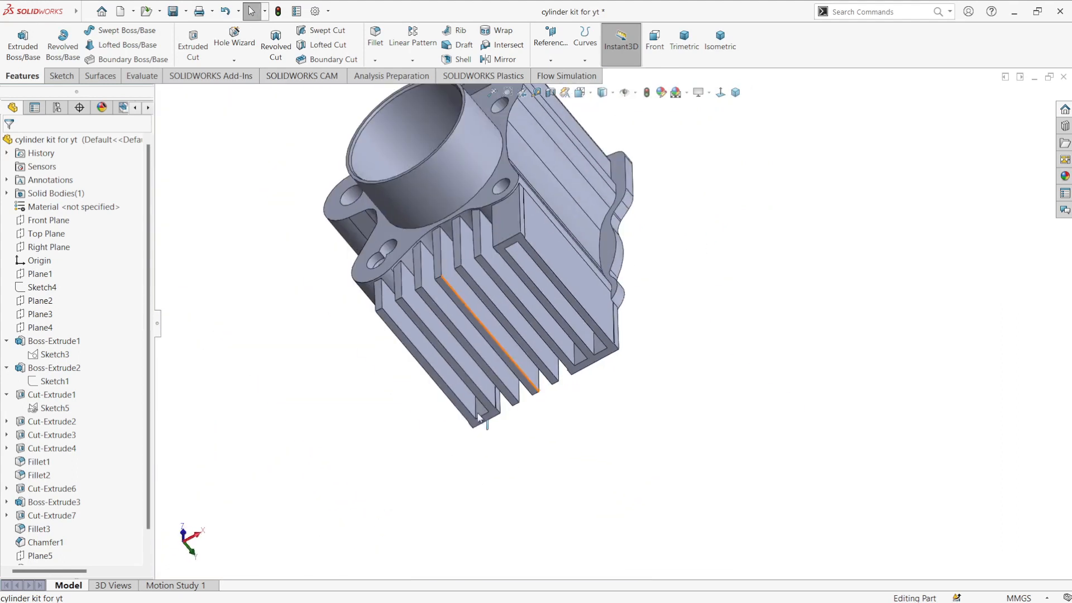
Step: Edit the extruded bridging webs to add a 0.60° draft with the Draft outward option enabled
scroll(98, 525, down, 2)
click(54, 556)
click(45, 517)
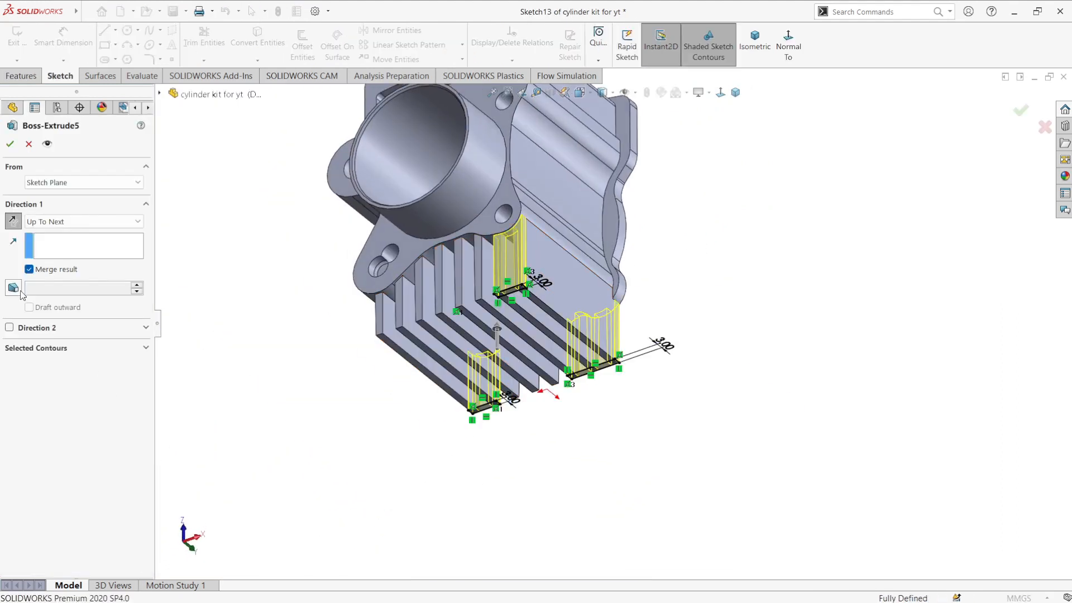
click(13, 288)
mouse_move(503, 335)
middle_down()
mouse_move(573, 234)
mouse_move(566, 306)
middle_up()
scroll(573, 222, down, 10)
scroll(566, 306, down, 5)
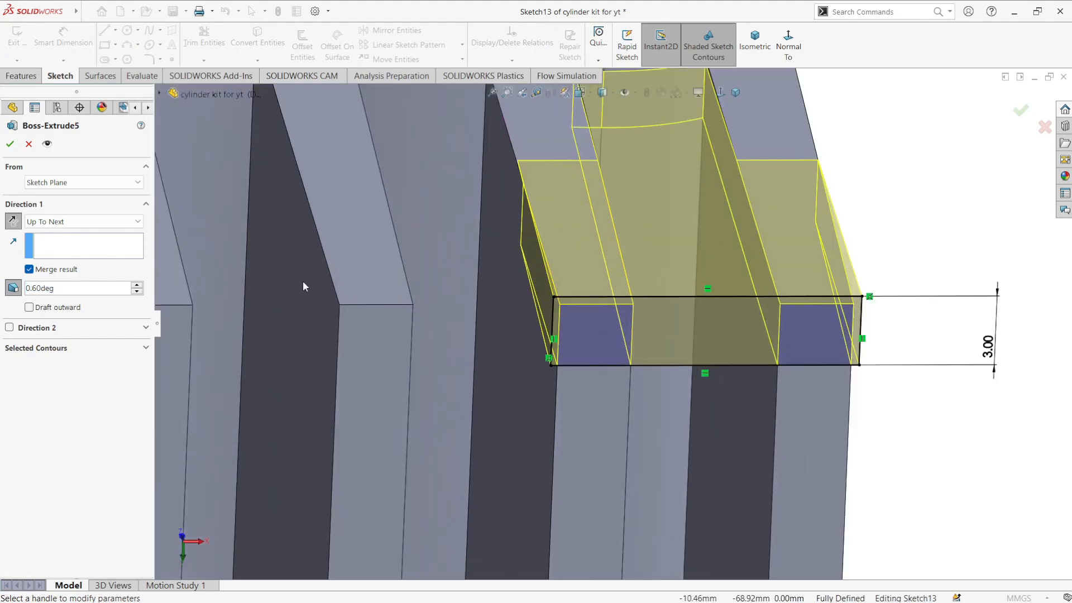
click(29, 307)
click(11, 144)
Step: In the bridging webs' sketch, snap the flange-end two-fin rectangle's corners to the inner end-face corners of its fins
scroll(567, 376, up, 5)
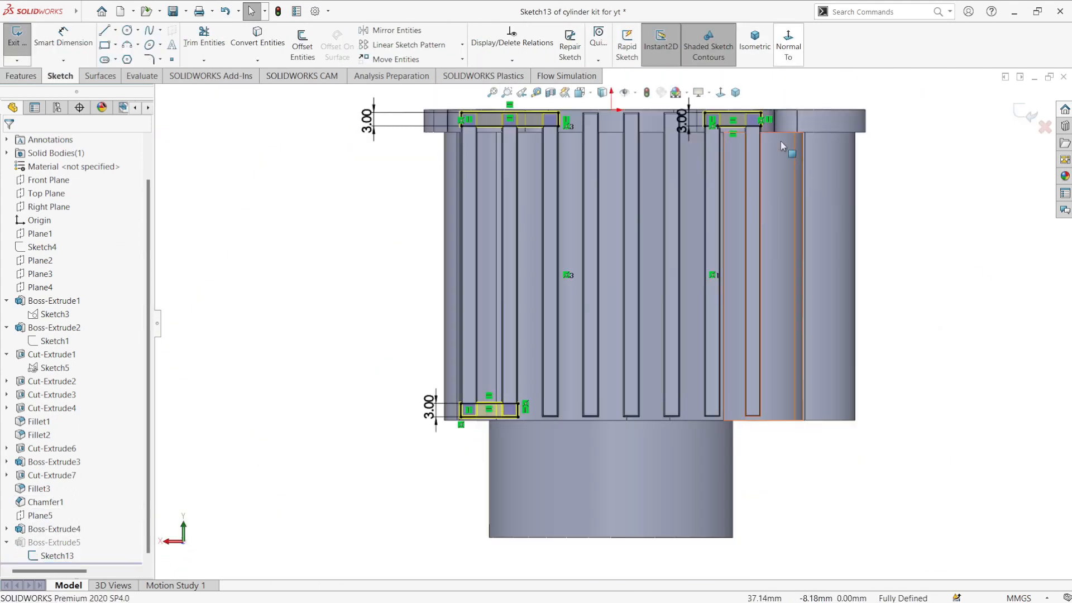
scroll(598, 307, up, 5)
mouse_move(597, 307)
middle_down()
mouse_move(684, 353)
mouse_move(641, 360)
middle_up()
key(space)
click(487, 432)
scroll(481, 508, down, 10)
scroll(484, 507, down, 2)
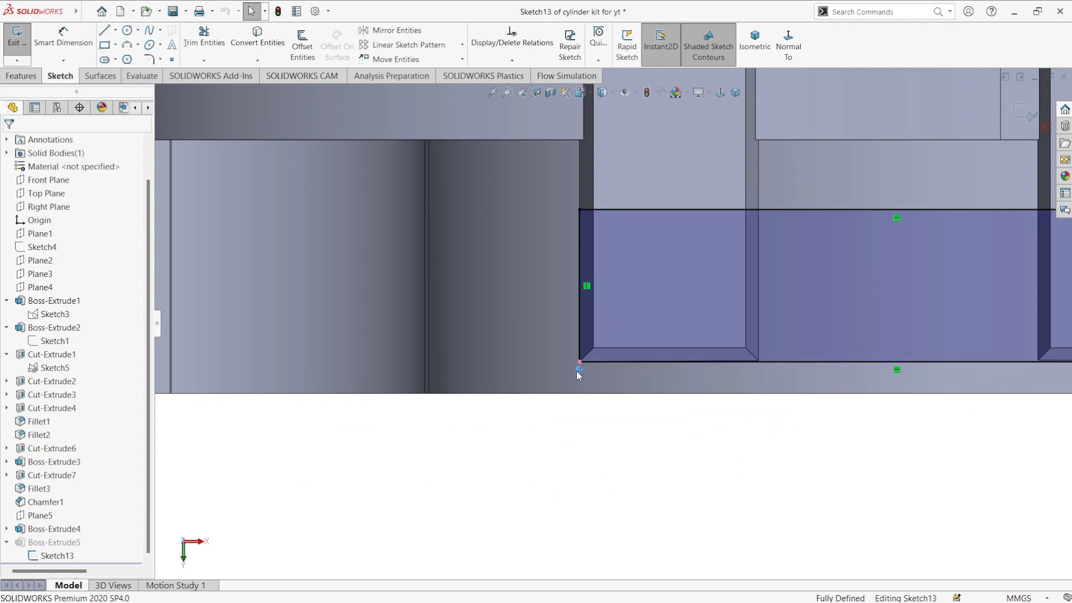
click(582, 367)
scroll(875, 320, up, 3)
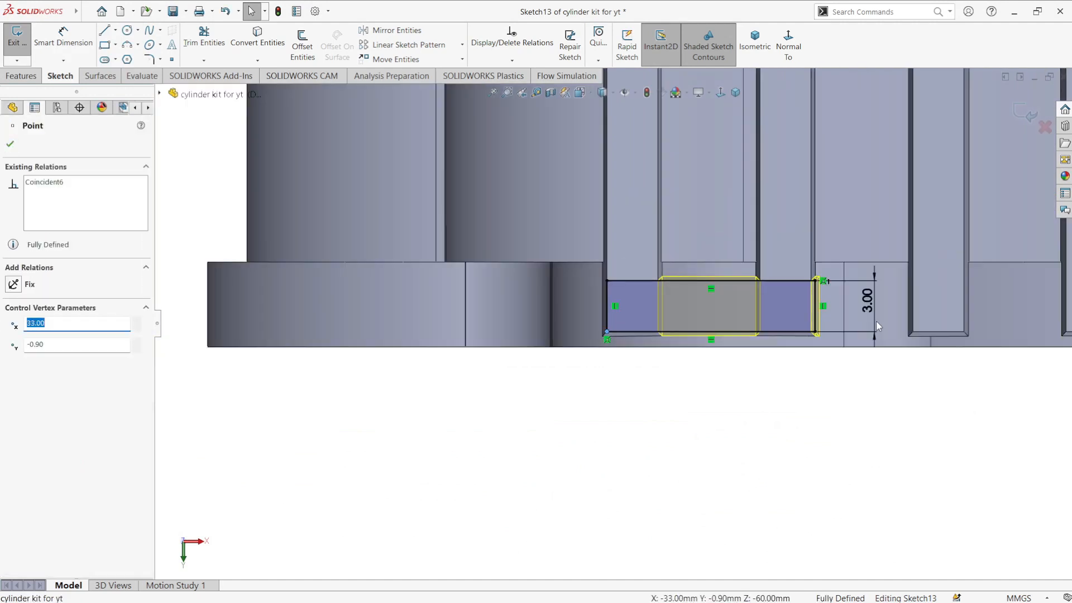
scroll(719, 258, down, 2)
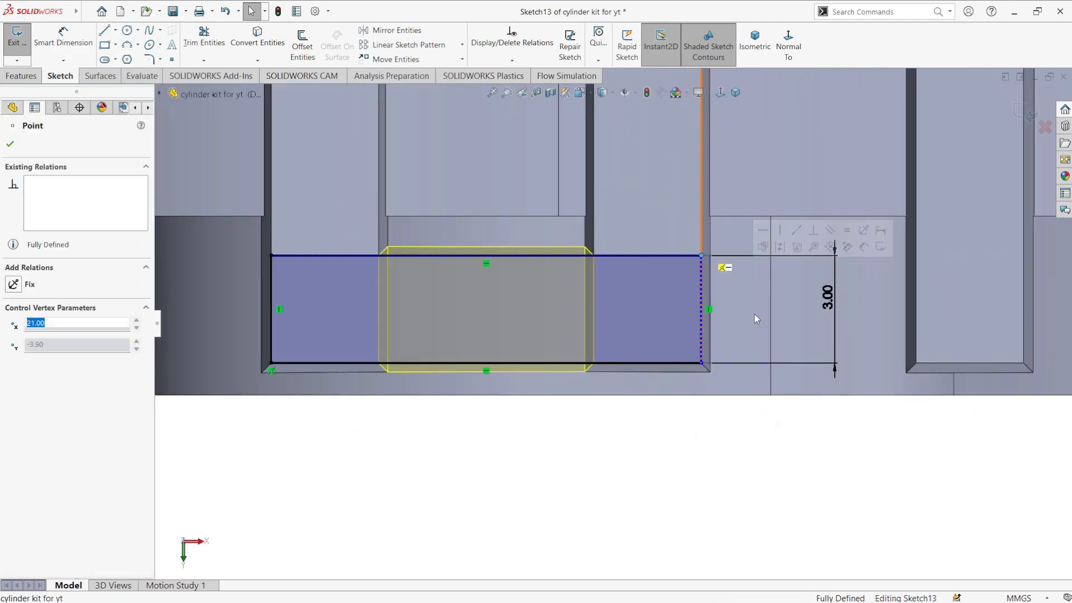
key(Escape)
Step: Snap the corners of the three-fin rectangle to the inner end-face corners of the outer fins it spans
scroll(871, 344, up, 3)
scroll(913, 320, down, 5)
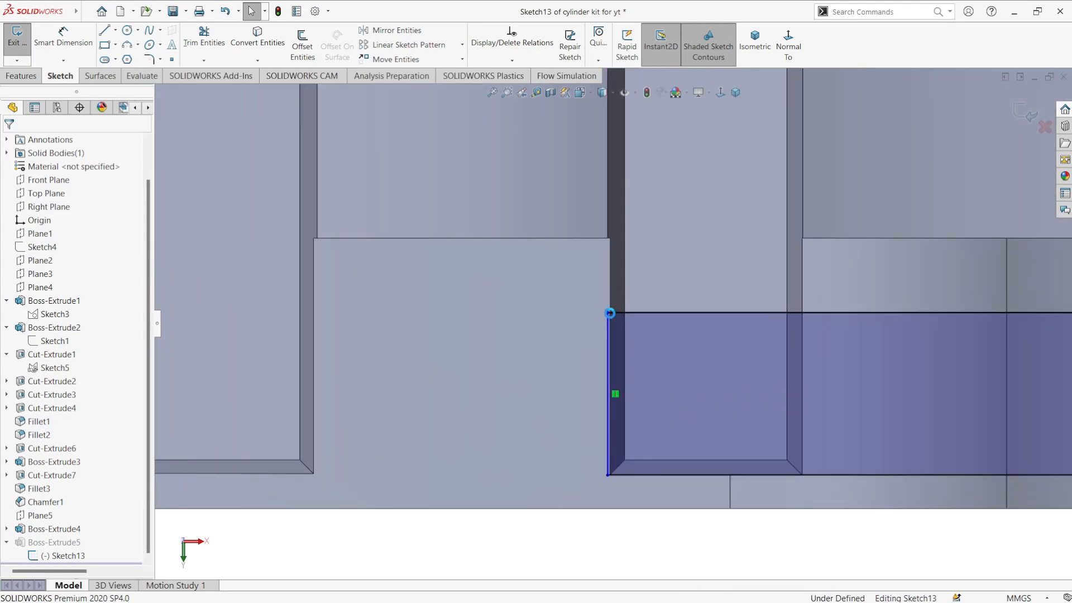
click(607, 313)
scroll(858, 344, up, 3)
scroll(641, 385, down, 3)
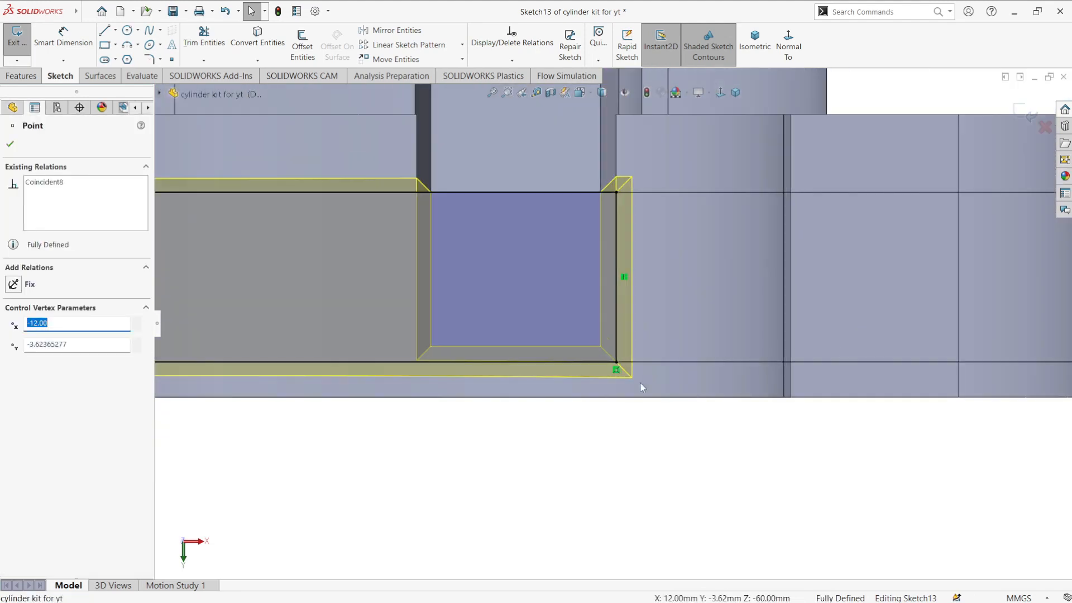
click(609, 363)
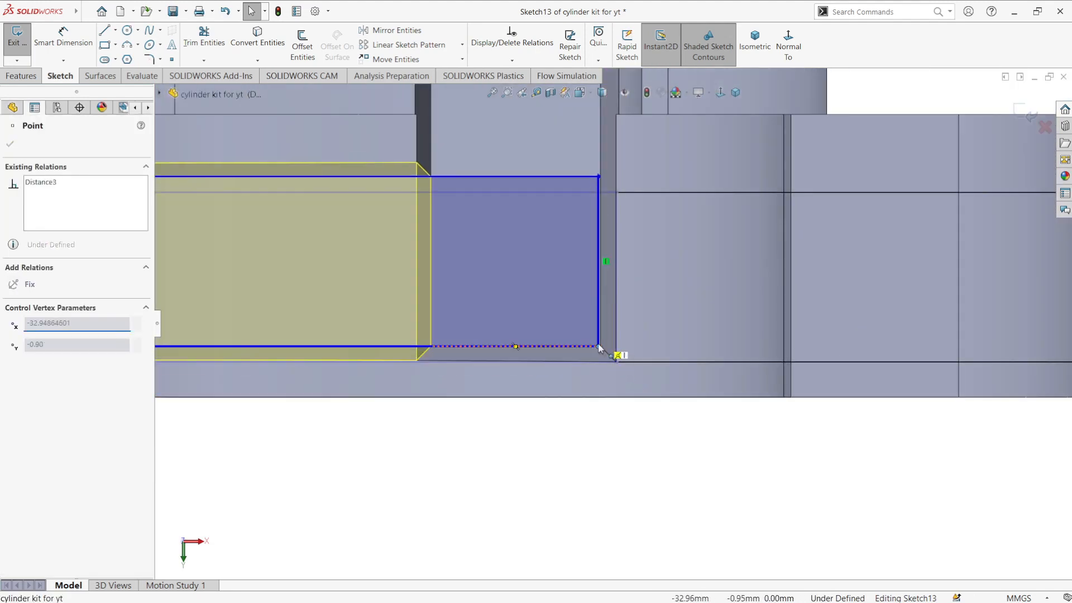
Step: Snap the sleeve-end two-fin rectangle to the fins' inner end-face corners and finish the sketch
scroll(613, 312, up, 2)
scroll(515, 331, up, 4)
scroll(557, 415, down, 5)
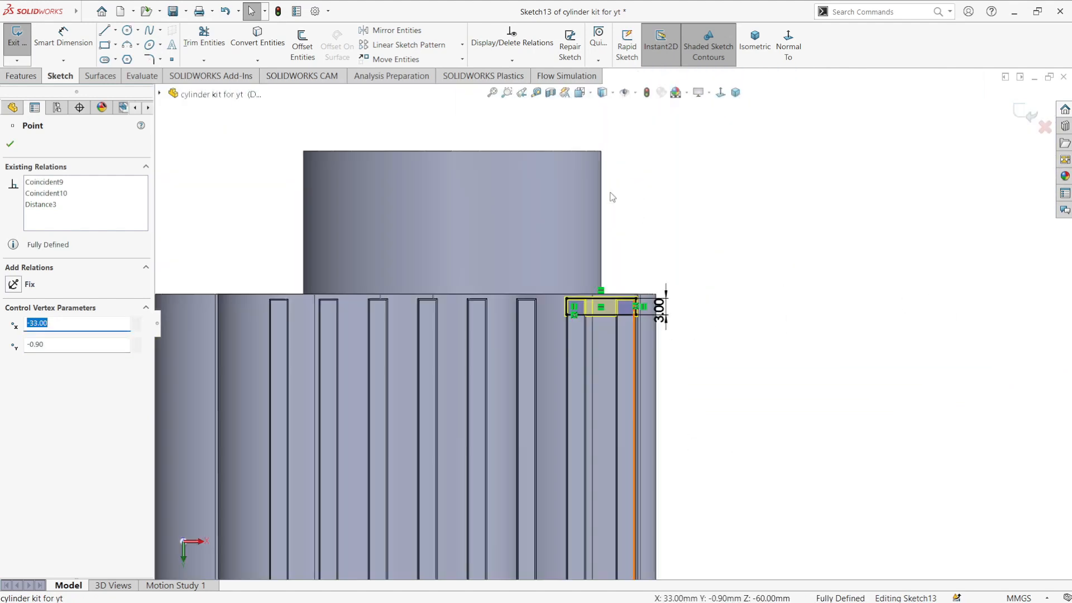
click(552, 414)
click(853, 342)
scroll(854, 346, down, 5)
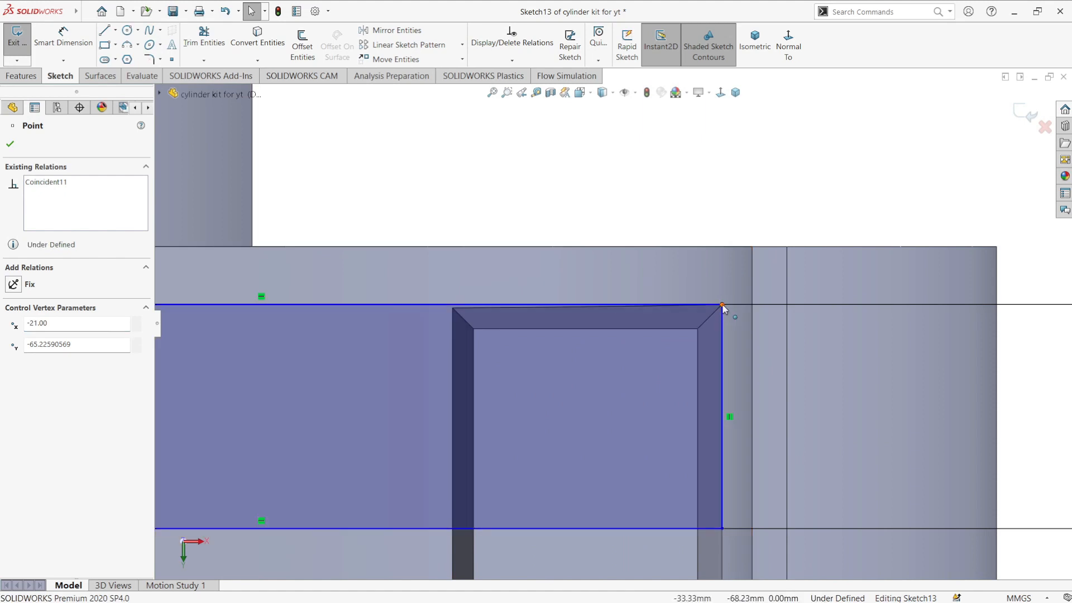
drag(722, 305, 698, 329)
click(1026, 113)
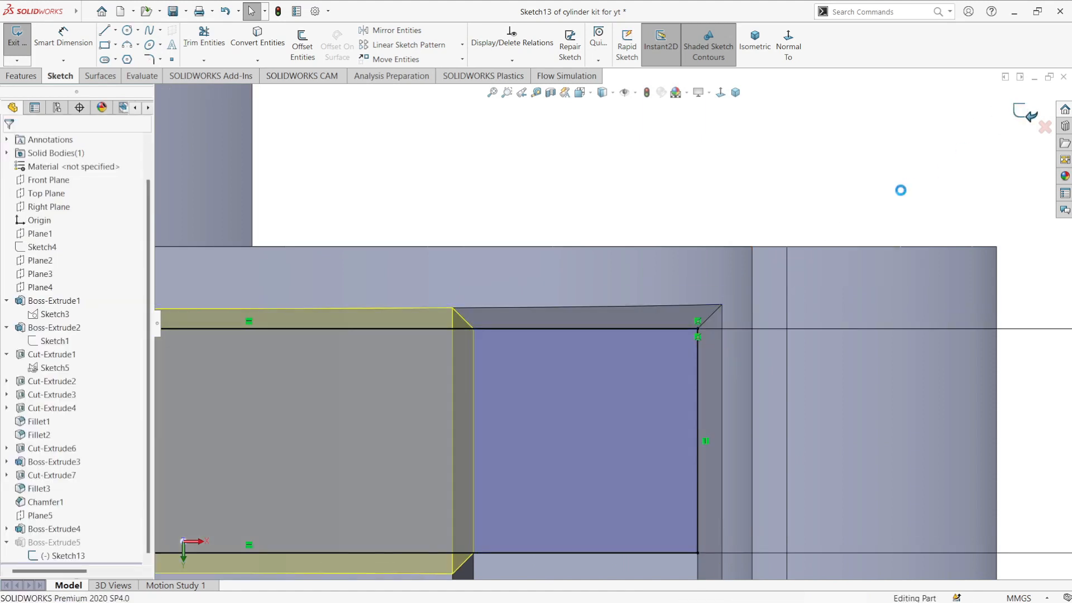
Step: Examine the rebuilt bridging webs and fins on the cylinder block from several sides
middle_drag(585, 473, 565, 447)
scroll(571, 471, up, 3)
scroll(598, 287, up, 2)
scroll(543, 330, down, 3)
middle_drag(598, 286, 480, 272)
scroll(576, 289, down, 2)
scroll(457, 261, down, 4)
scroll(550, 280, down, 4)
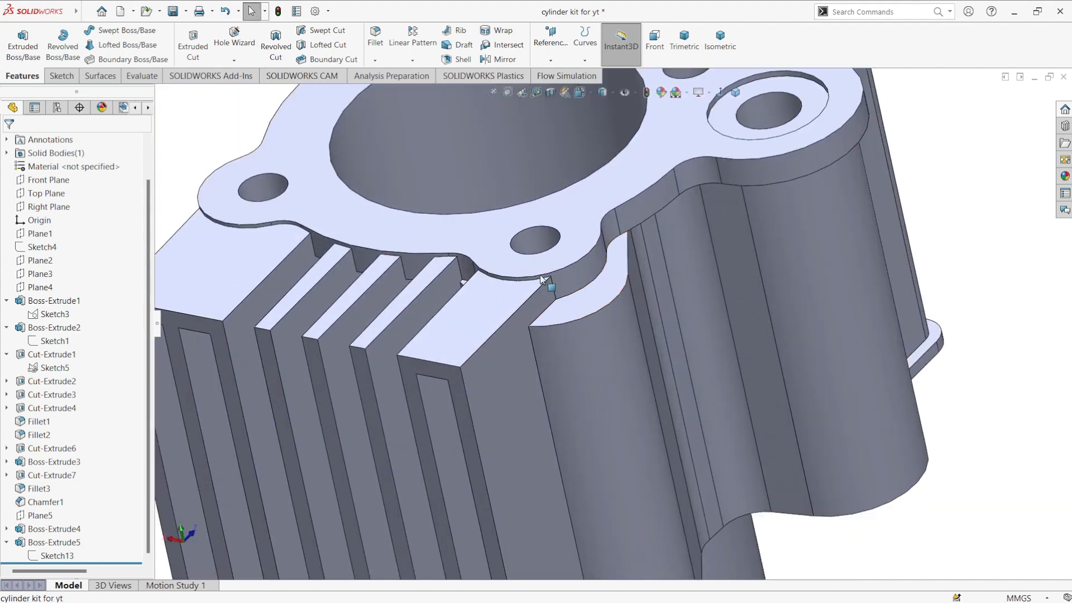
middle_drag(550, 280, 536, 247)
scroll(538, 248, up, 3)
middle_drag(588, 293, 586, 340)
scroll(593, 275, up, 4)
scroll(586, 341, down, 2)
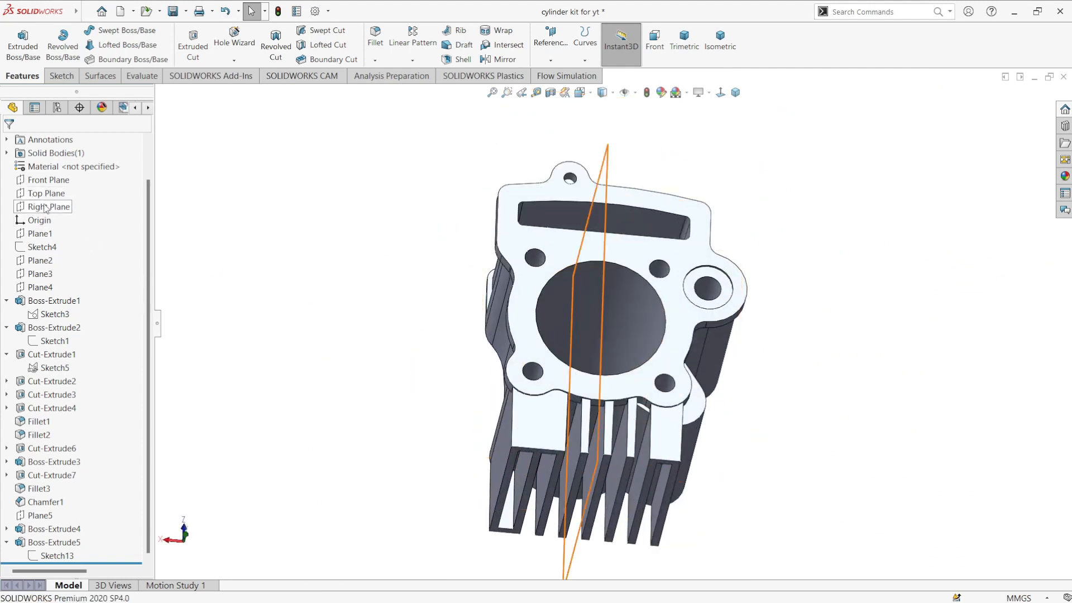
Step: Create a reference plane offset 65 mm from the Right Plane, flipped to the opposite side
click(551, 41)
click(562, 72)
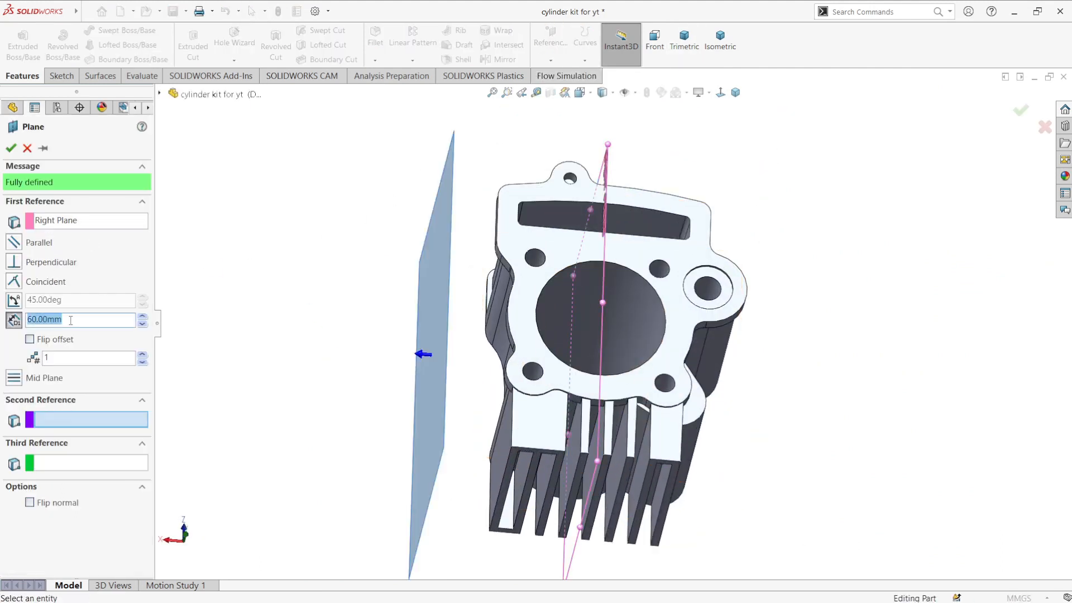
click(30, 339)
text(65)
key(Return)
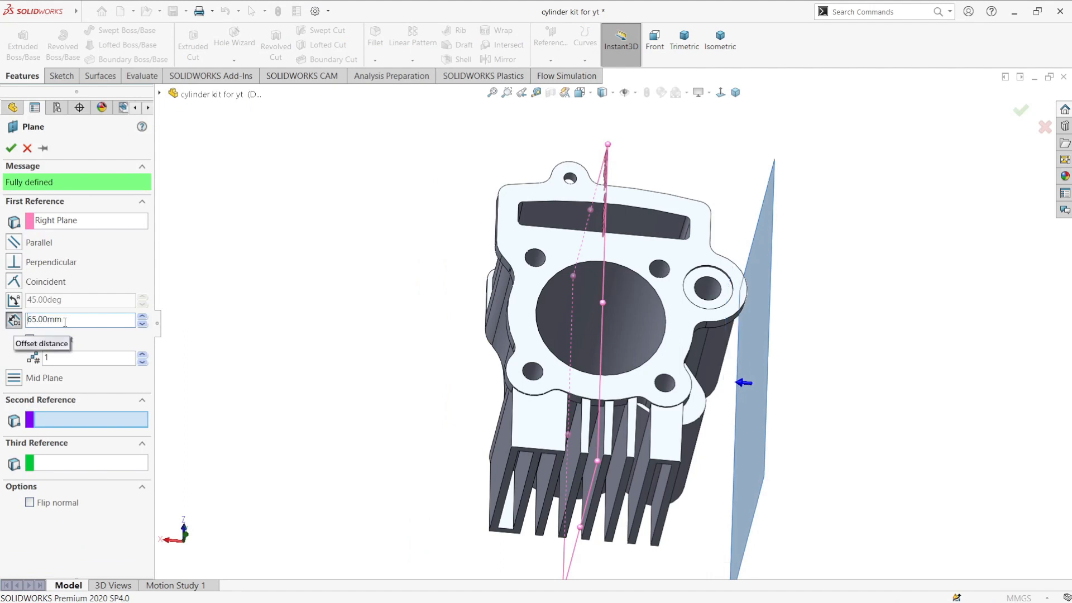
click(11, 149)
click(306, 279)
Step: Start a sketch on the new offset plane and draw a narrow upright rectangle about 79 mm tall beside the fins
mouse_move(346, 285)
middle_down()
mouse_move(536, 312)
mouse_move(698, 385)
middle_up()
click(802, 410)
click(842, 387)
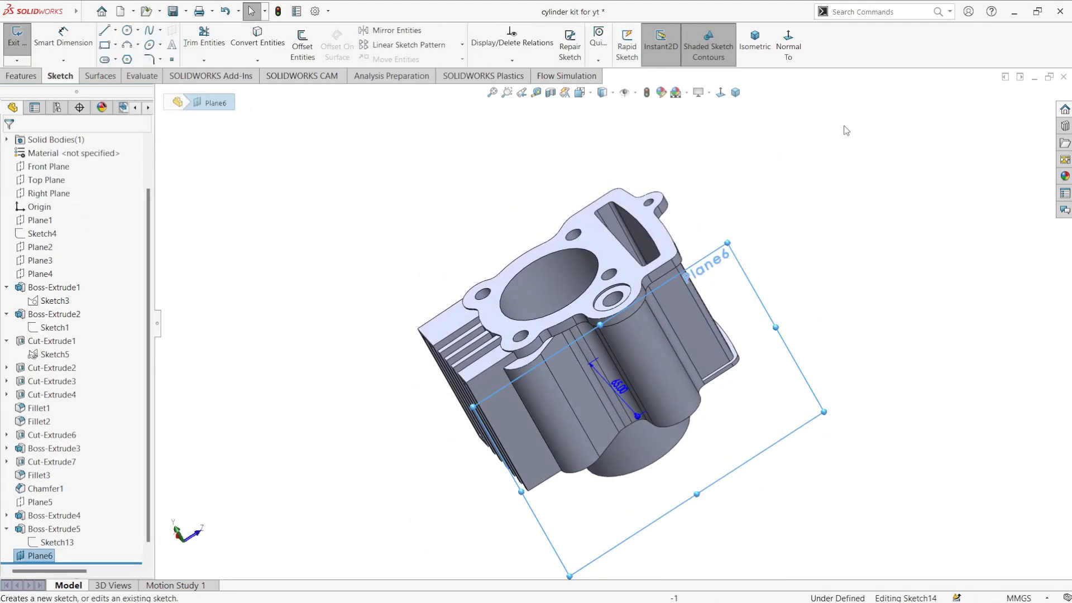
key(space)
click(581, 413)
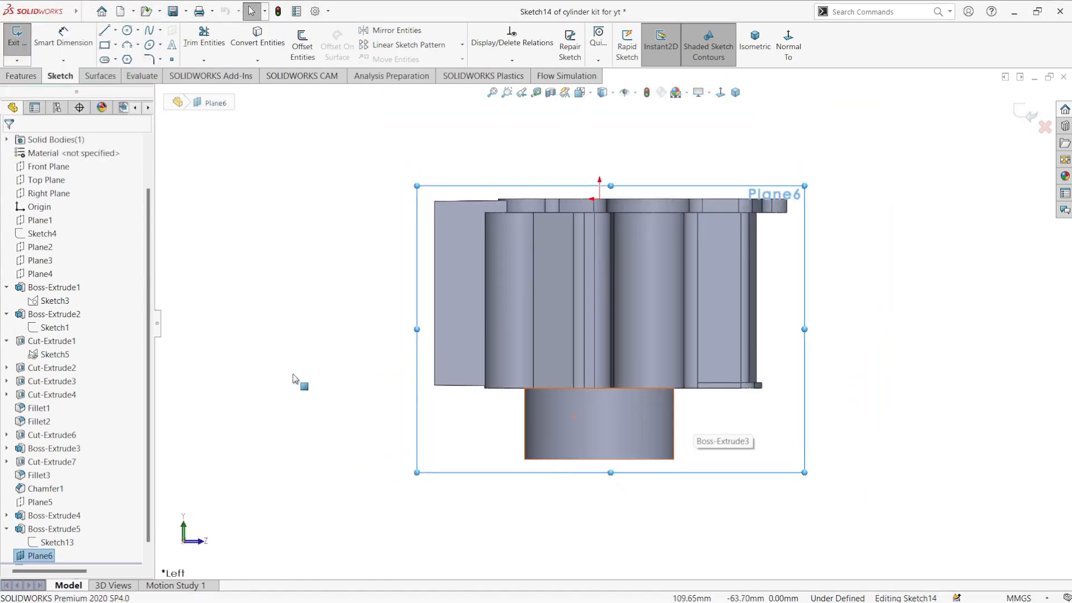
right_drag(279, 380, 329, 373)
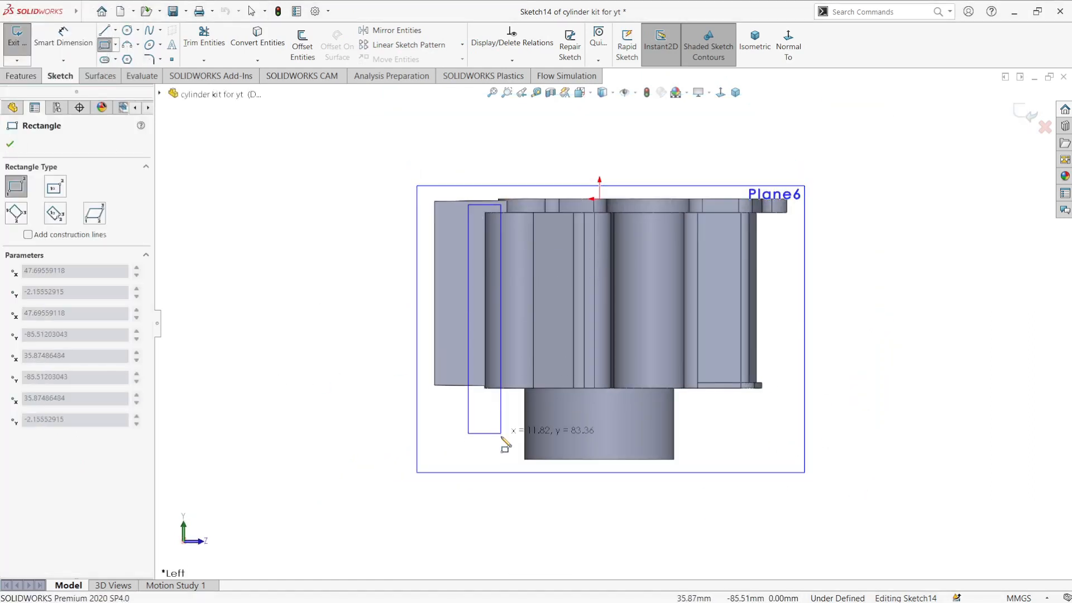
click(502, 420)
right_click(770, 401)
click(804, 450)
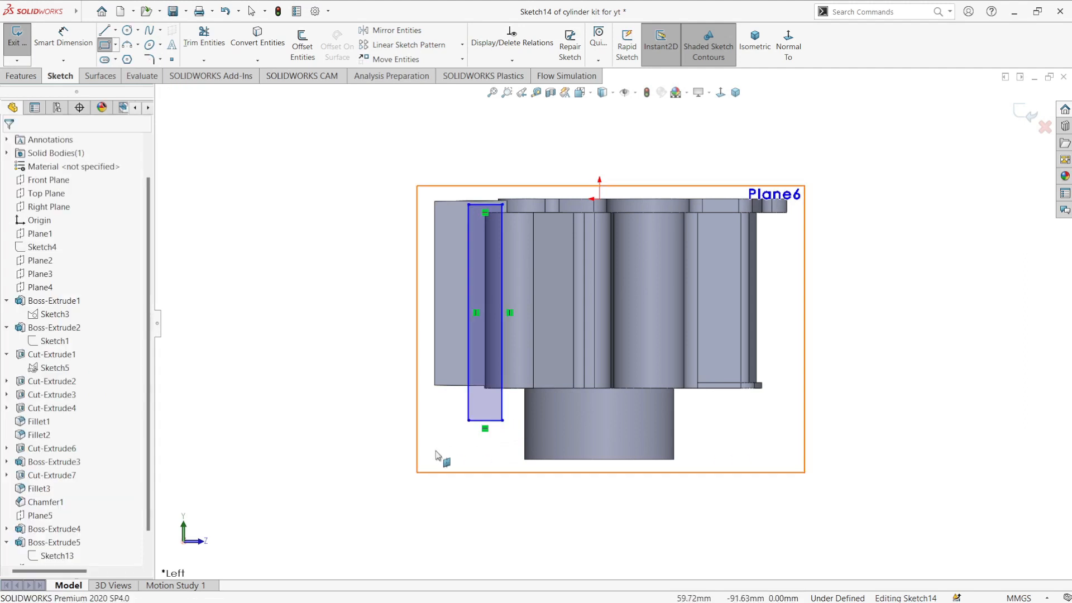
Step: Dimension the upright rectangle as 3 mm wide and 67 mm tall
click(492, 456)
text(3)
key(Return)
click(501, 233)
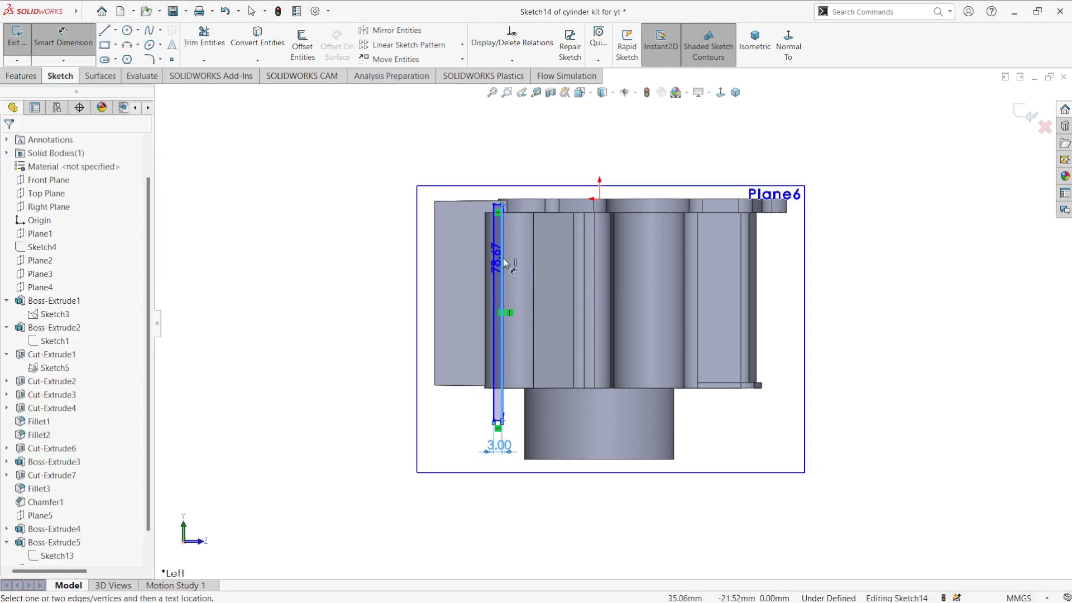
click(518, 279)
text(67)
key(Return)
scroll(485, 201, down, 3)
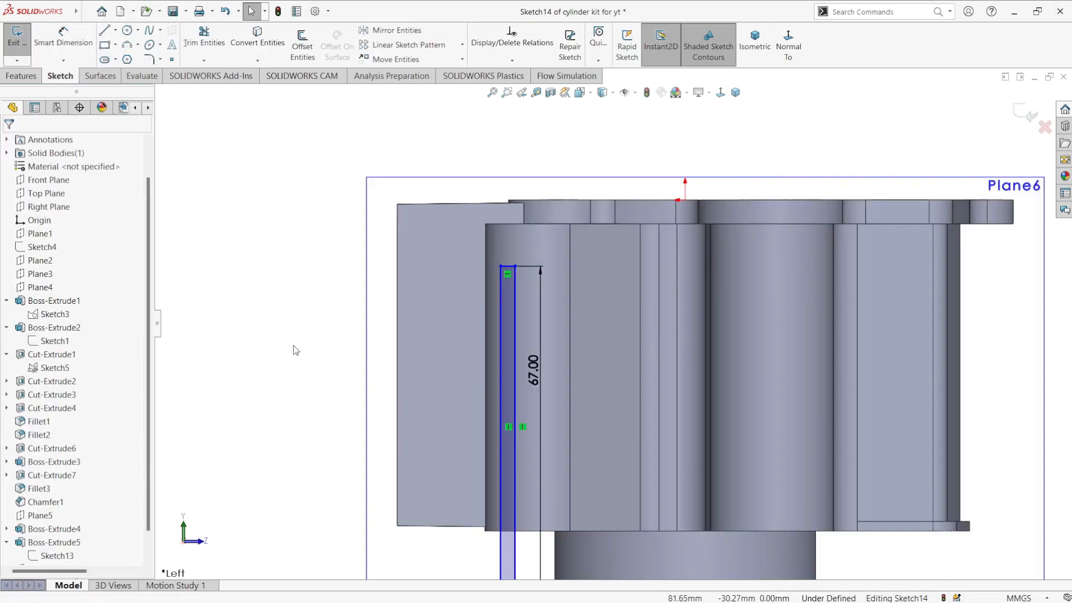
click(510, 268)
key(Escape)
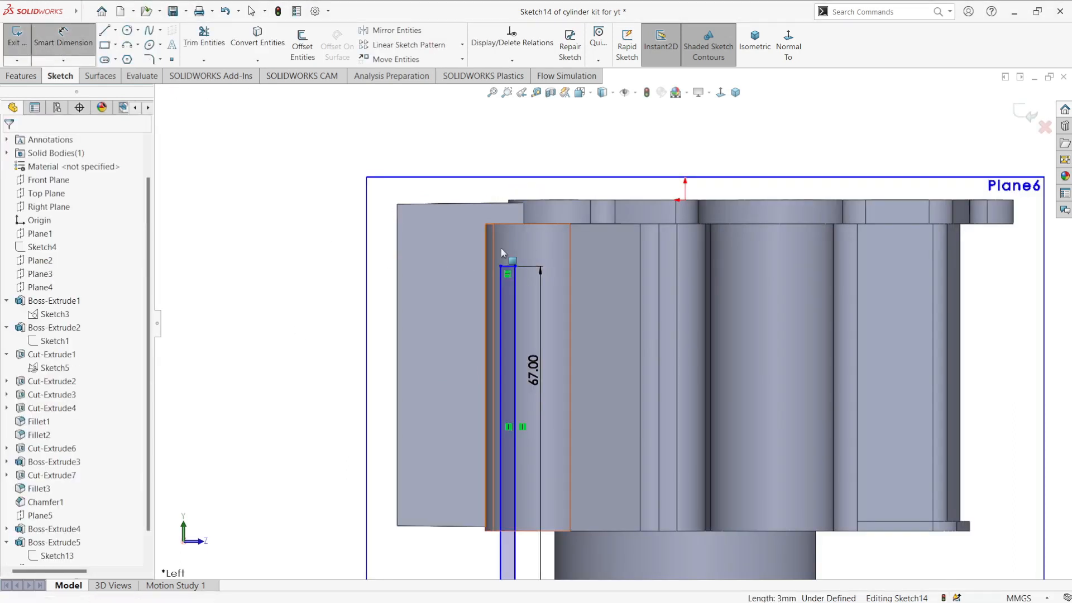
Step: Try to make the rectangle's short upper edge collinear with the fin's slanted upper edge, and undo the relation
click(507, 264)
ctrl+click(487, 204)
click(513, 156)
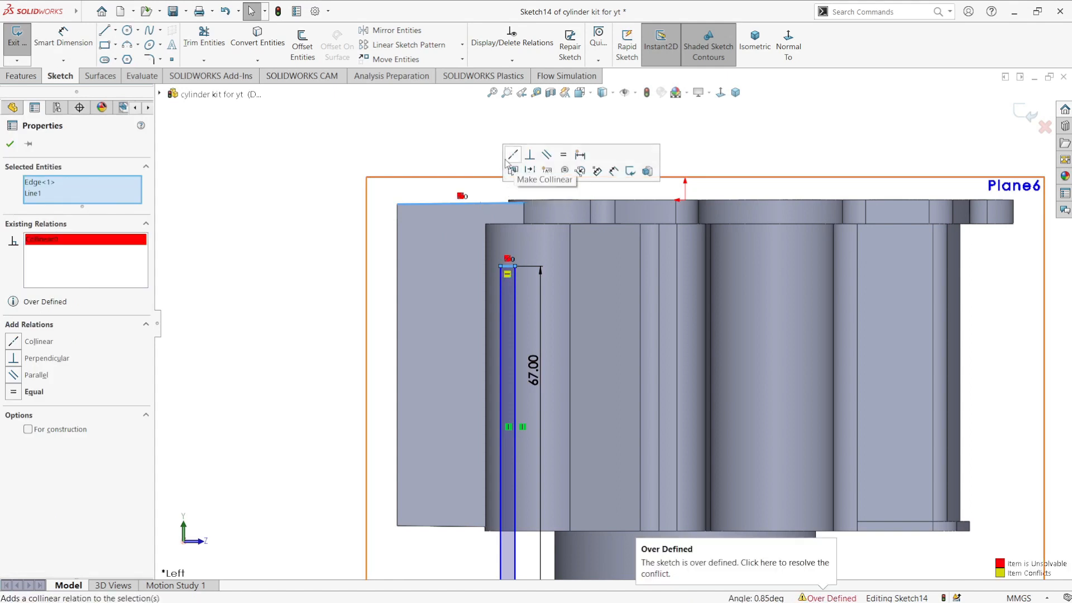
click(359, 236)
key(ctrl+z)
Step: Move the rectangle up so its upper end snaps onto the fin's upper edge
click(348, 206)
drag(510, 267, 498, 203)
click(447, 156)
scroll(547, 276, up, 2)
middle_drag(497, 301, 505, 327)
key(space)
click(447, 396)
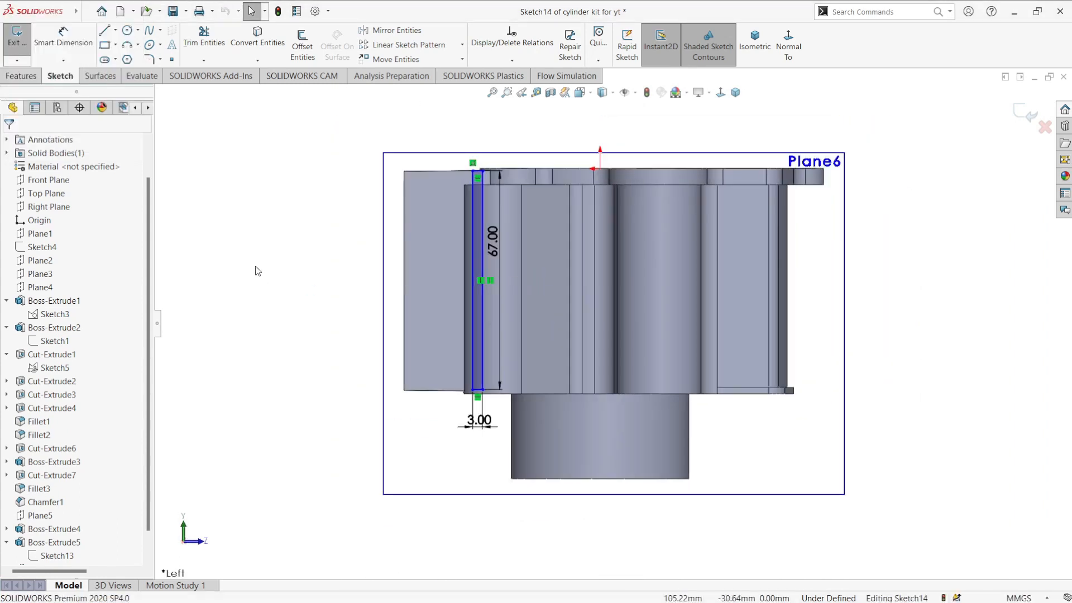
Step: Linearly pattern the rectangle's four lines across the block with 11 instances at 9 mm spacing, reversing the X-axis direction
click(22, 76)
click(62, 76)
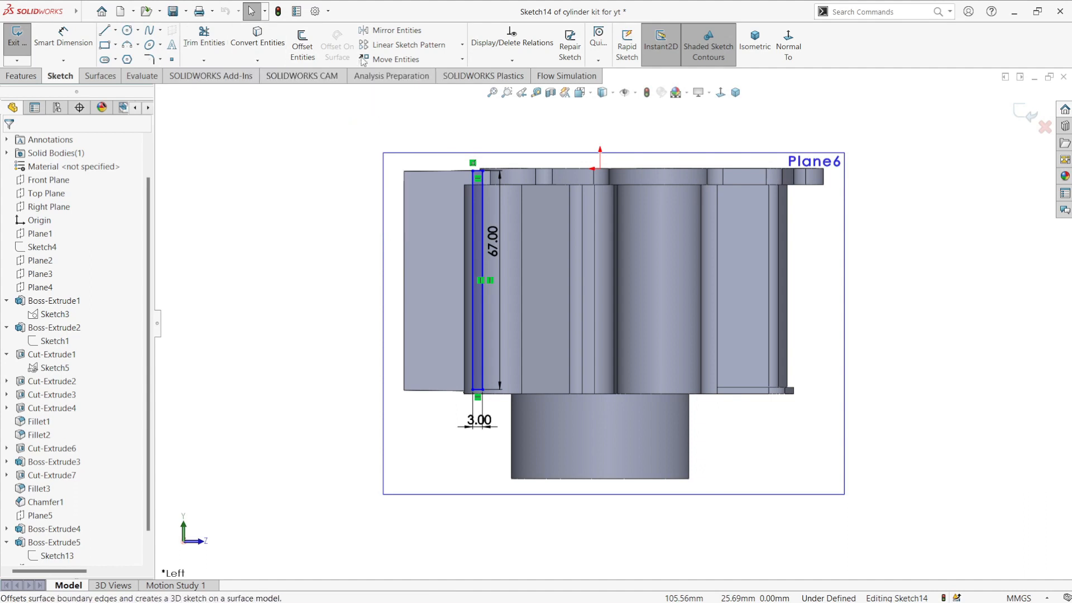
click(403, 44)
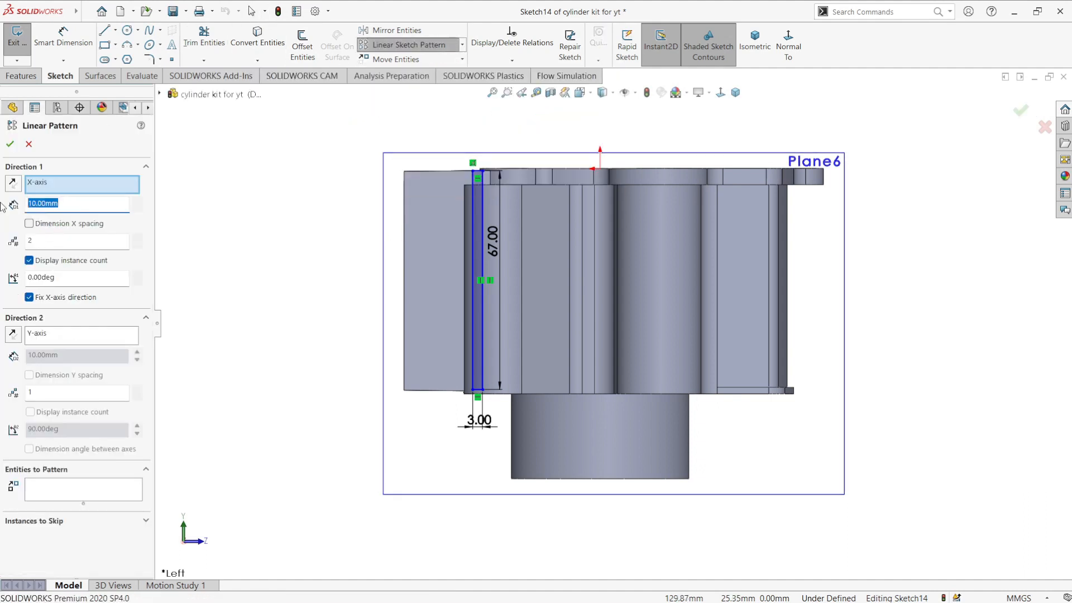
text(11)
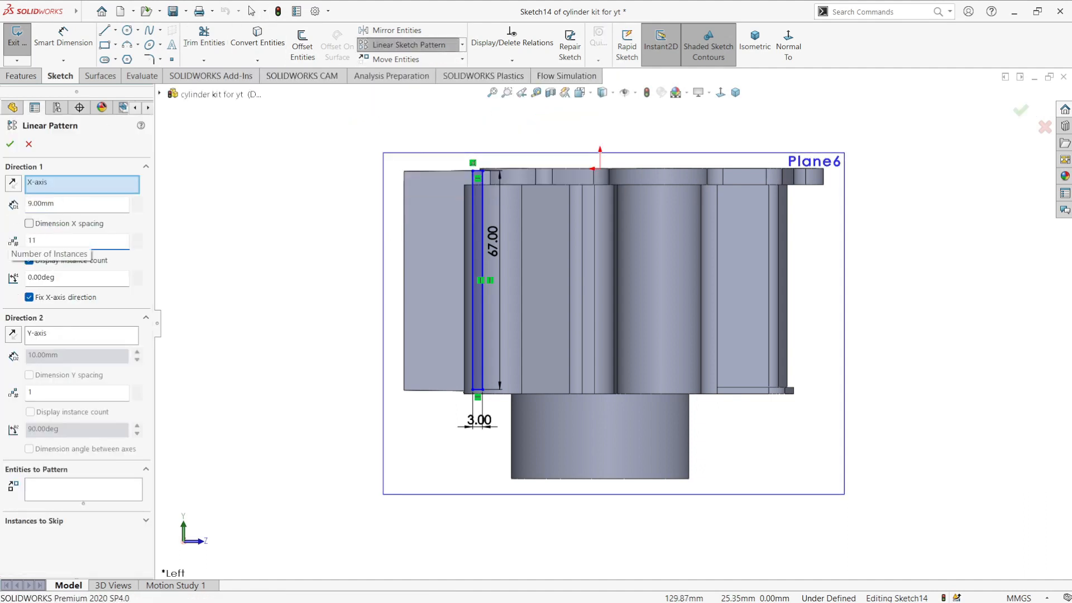
click(131, 491)
click(470, 362)
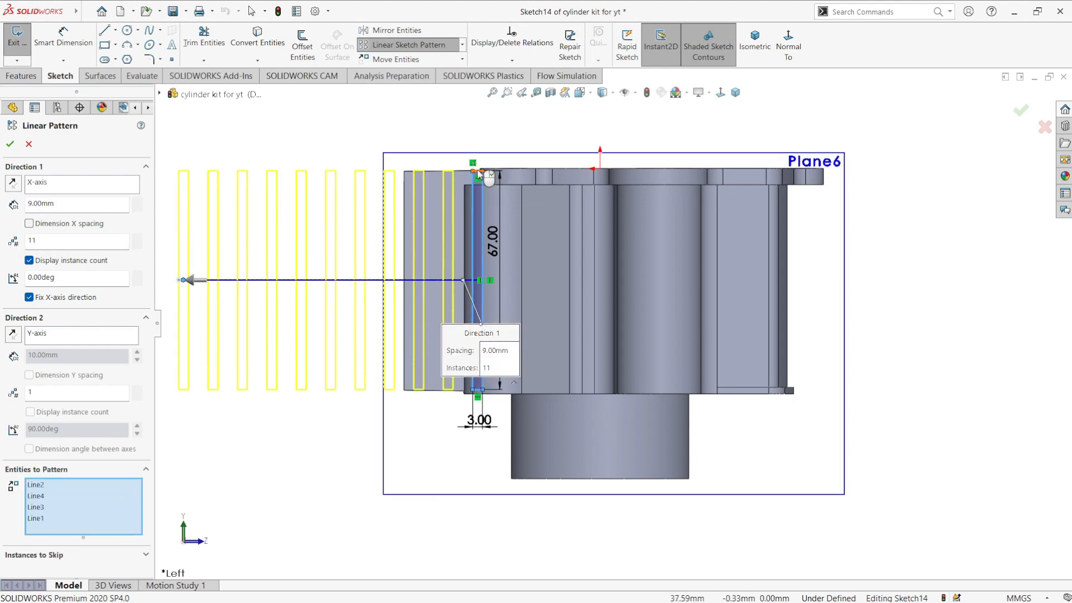
click(12, 182)
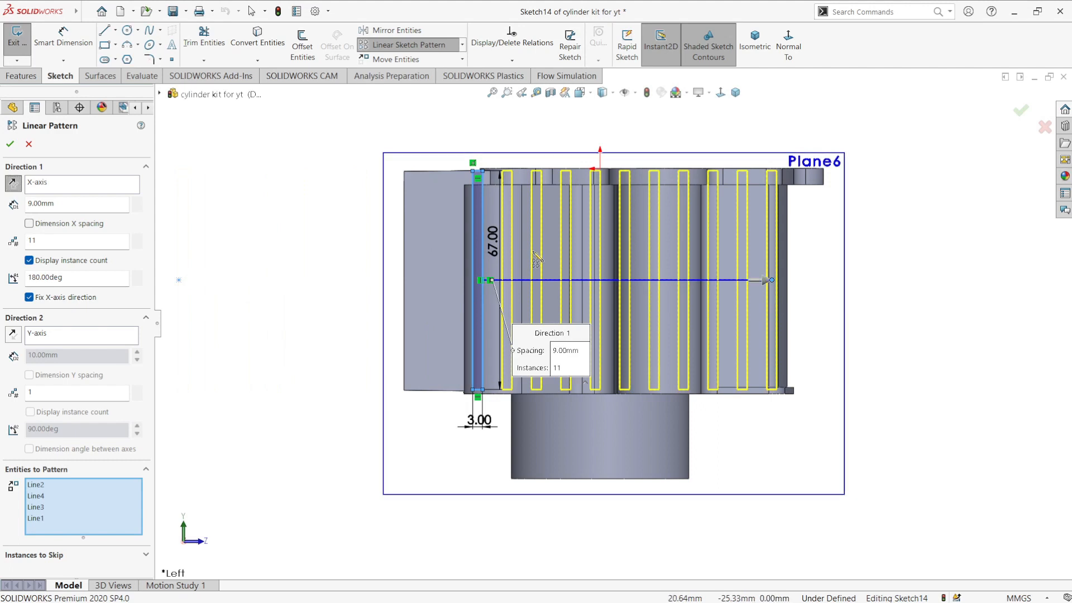
click(10, 144)
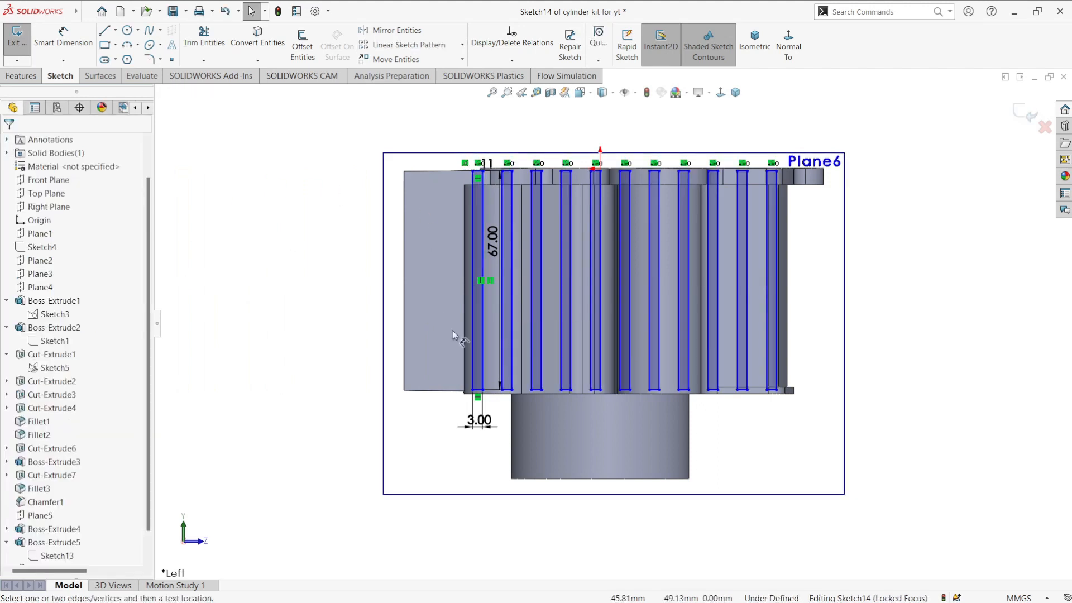
Step: Dimension the gap between the first and second patterned rectangles as 6 mm
click(481, 329)
click(502, 252)
click(497, 118)
key(Return)
scroll(614, 279, down, 2)
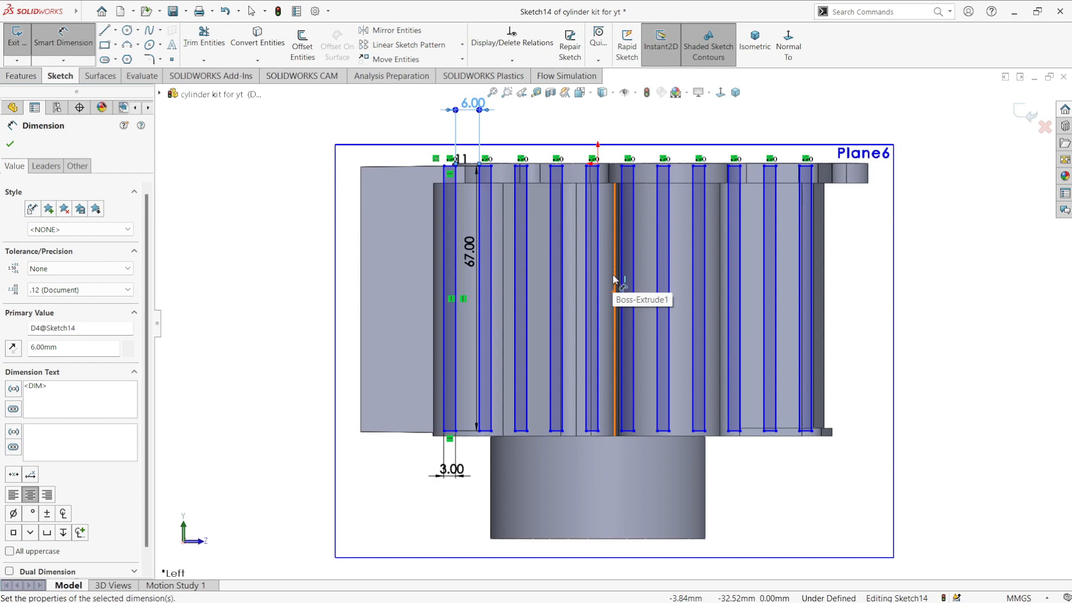
mouse_move(828, 281)
middle_down()
mouse_move(835, 271)
mouse_move(822, 299)
middle_up()
key(space)
click(559, 392)
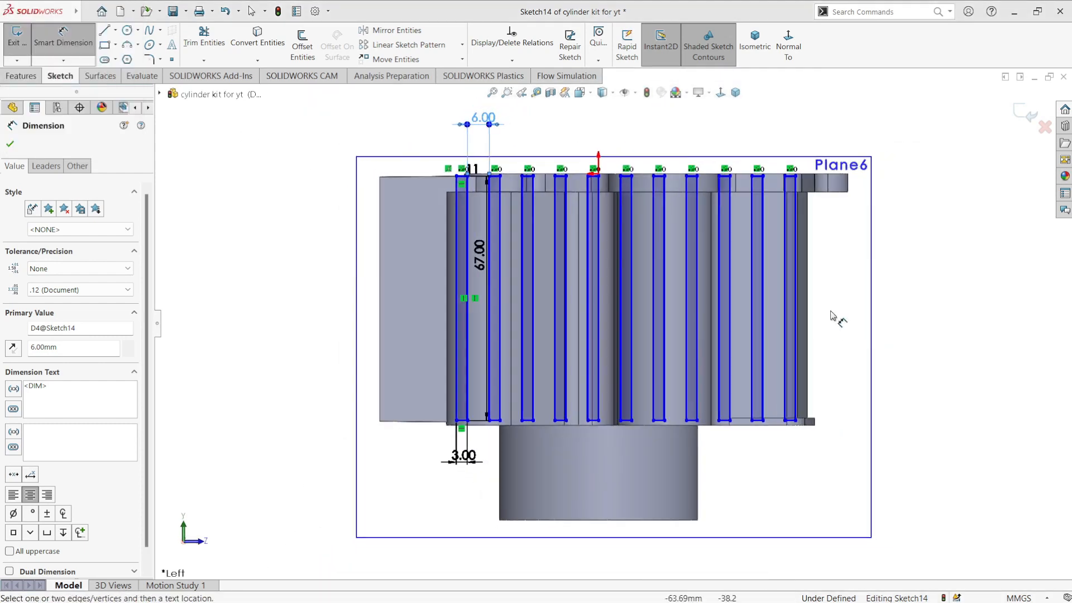
Step: Dimension the horizontal distance from the origin to the upper corner of the adjacent patterned rectangle
scroll(831, 301, down, 2)
click(370, 156)
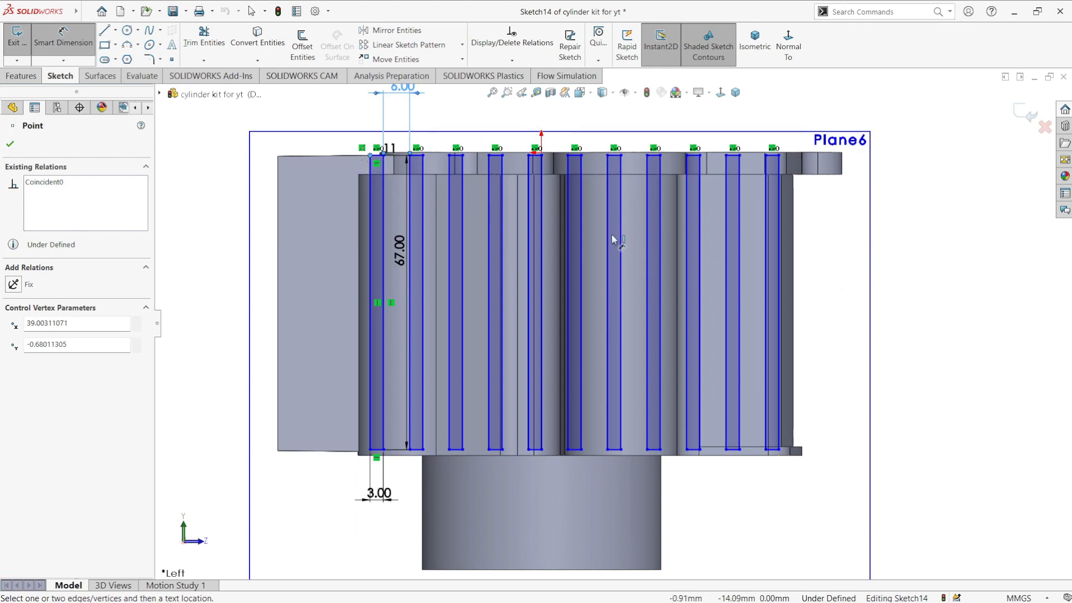
click(568, 170)
click(541, 156)
click(946, 394)
click(64, 38)
scroll(447, 164, down, 3)
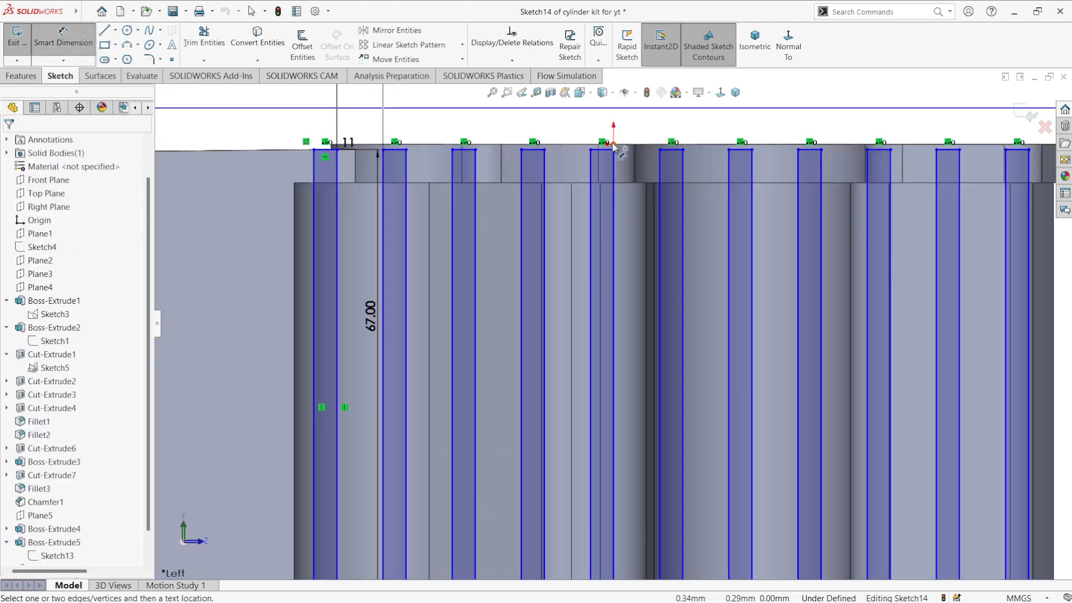
click(658, 178)
scroll(640, 131, up, 4)
click(626, 176)
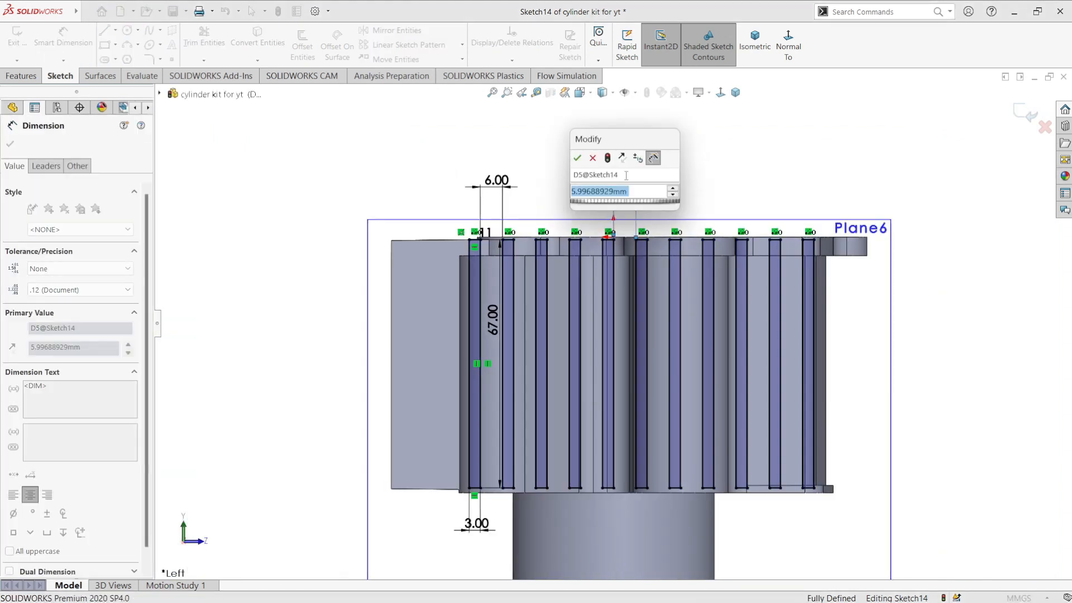
key(Return)
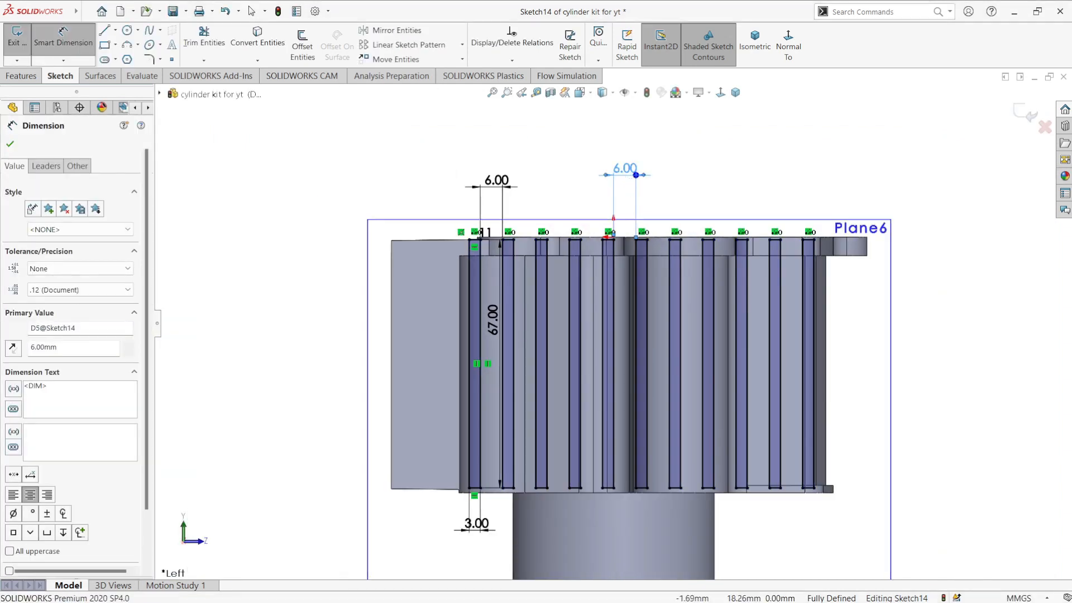
Step: Set the distance between the origin and the adjacent patterned rectangle to 3 mm
double_click(620, 171)
text(6)
key(Return)
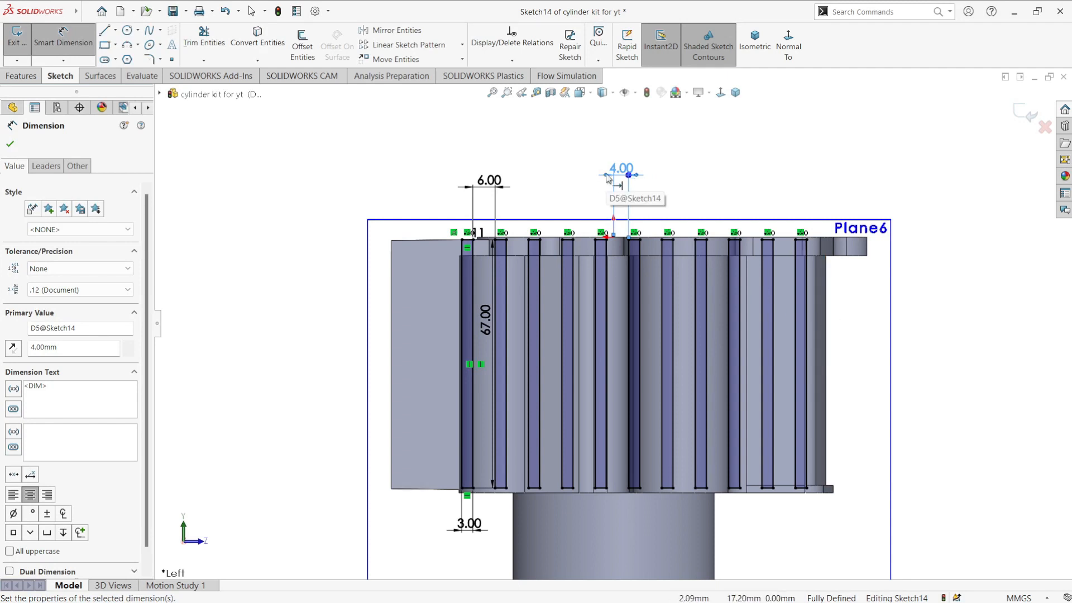
double_click(626, 168)
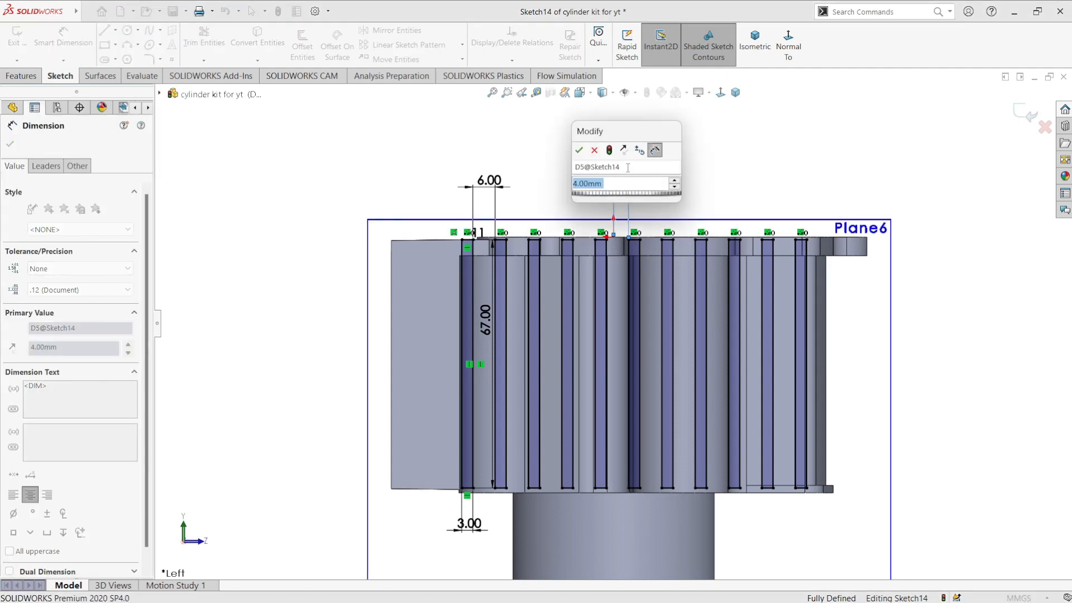
text(3)
key(Return)
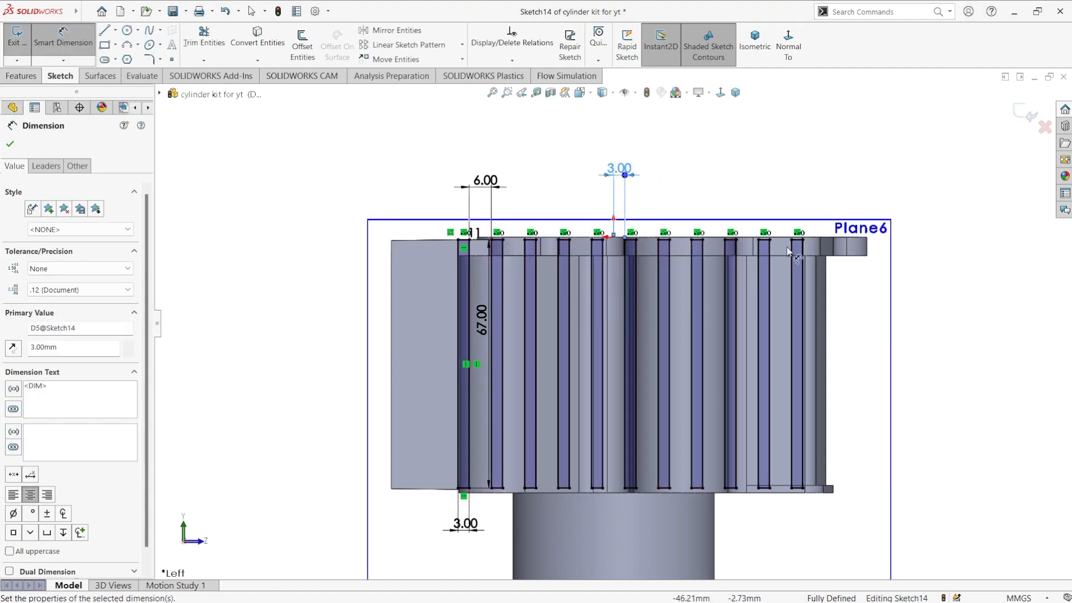
click(10, 143)
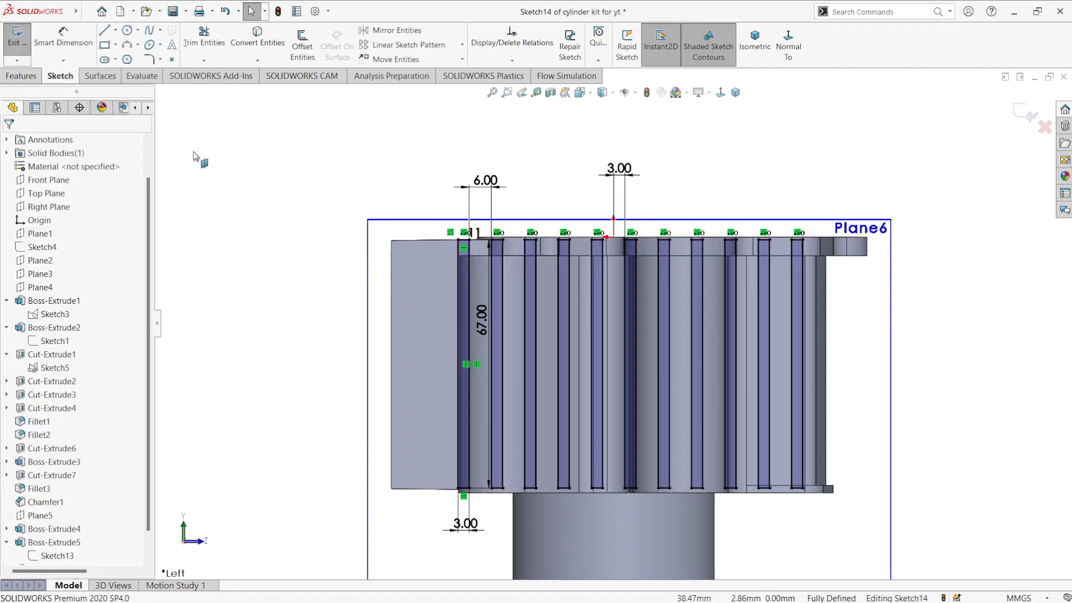
Step: Start a boss extrusion of the eleven fin rectangles with a 0.60° outward draft and try the reversed direction
click(21, 75)
click(13, 309)
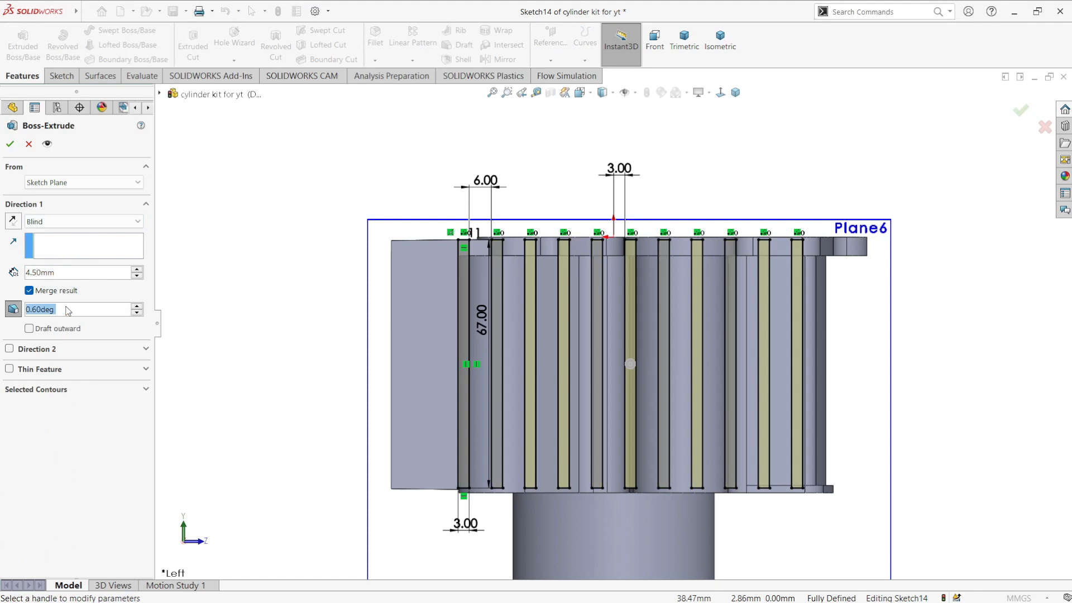
click(29, 328)
click(84, 221)
click(50, 246)
click(17, 224)
middle_drag(768, 527, 664, 561)
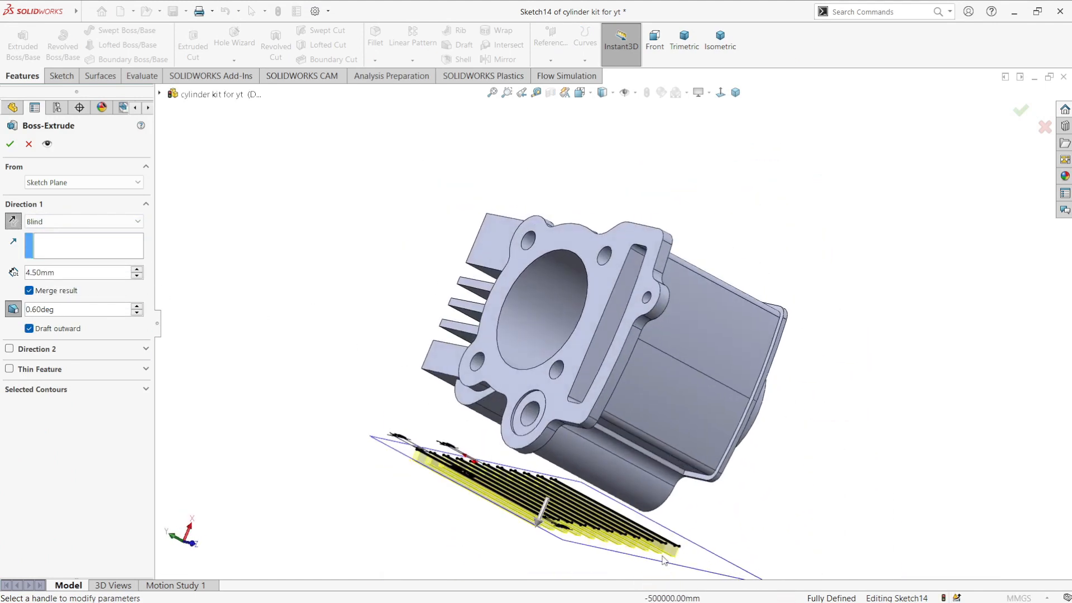
scroll(557, 383, down, 5)
Step: End the fin extrusion with Up To Body, using the existing cylinder block as the target body
click(70, 222)
click(68, 254)
click(86, 221)
click(49, 272)
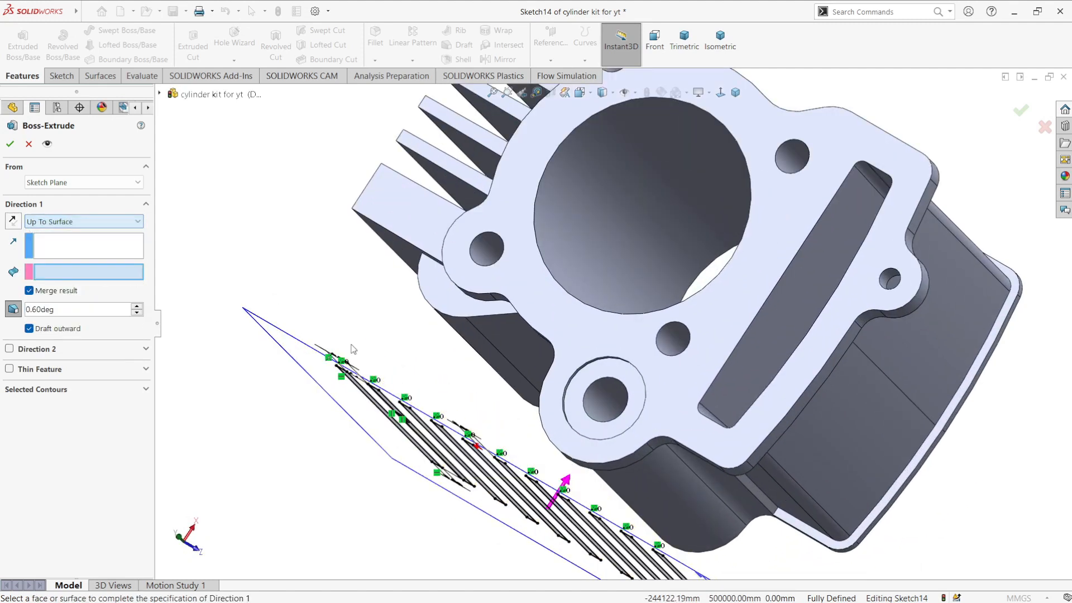
click(580, 413)
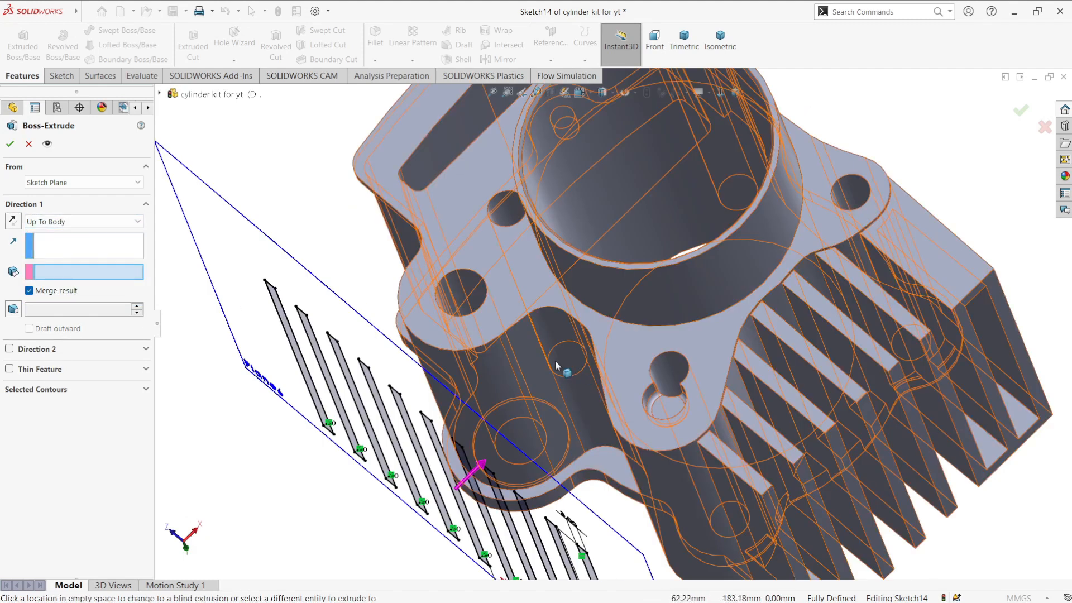
click(554, 361)
mouse_move(554, 361)
middle_down()
mouse_move(652, 288)
mouse_move(583, 475)
middle_up()
scroll(581, 341, up, 6)
middle_drag(569, 291, 485, 272)
scroll(485, 271, down, 5)
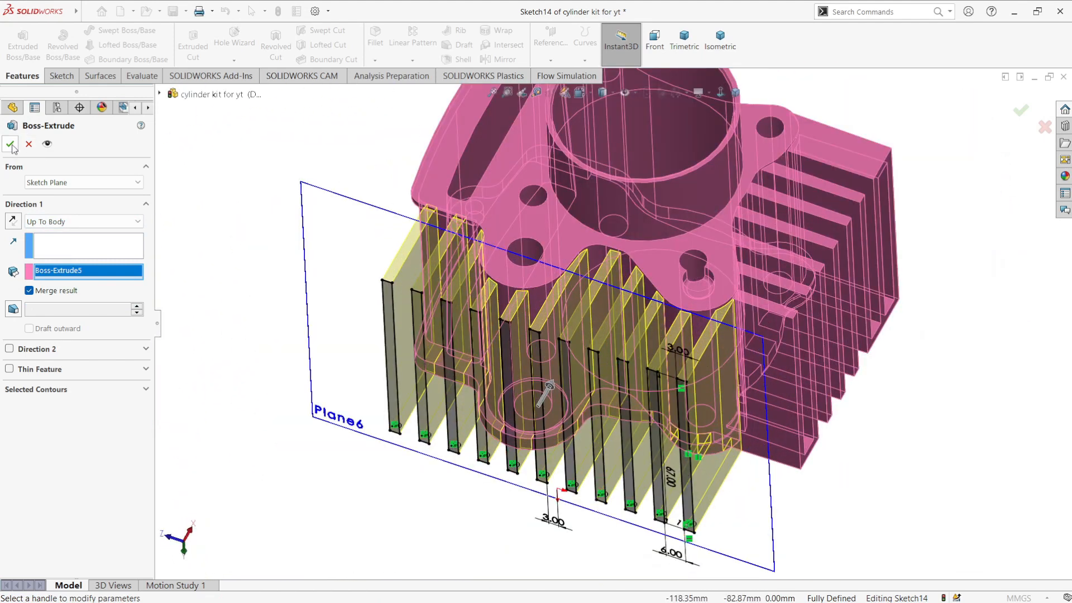
Step: Try a 0.20° outward draft on the fin extrusion, turn the draft off again, and accept the feature
click(21, 310)
click(34, 329)
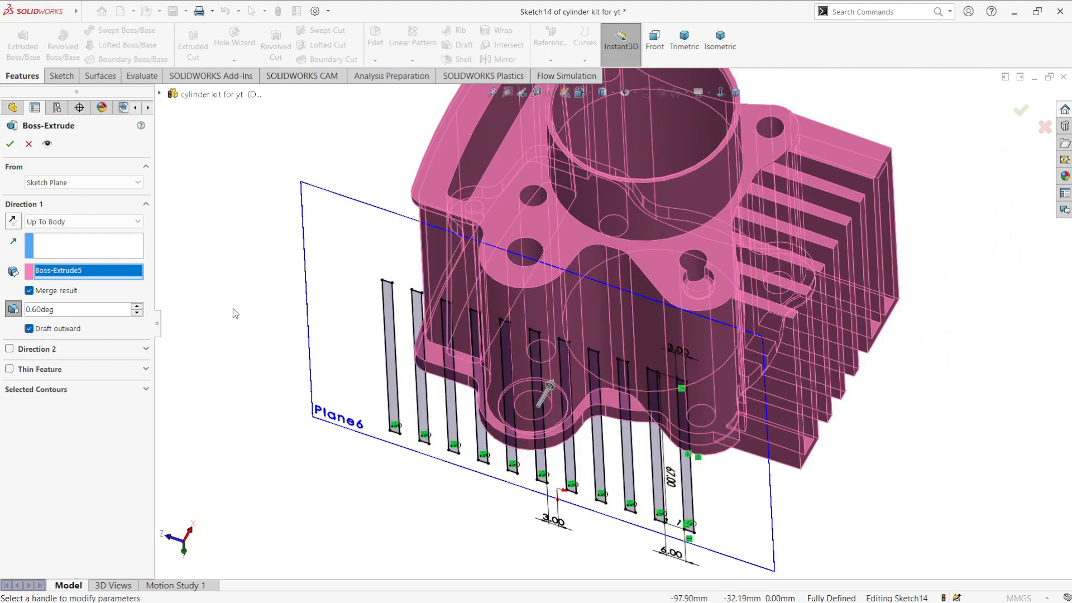
text(0.2)
key(Return)
click(13, 310)
scroll(443, 333, down, 5)
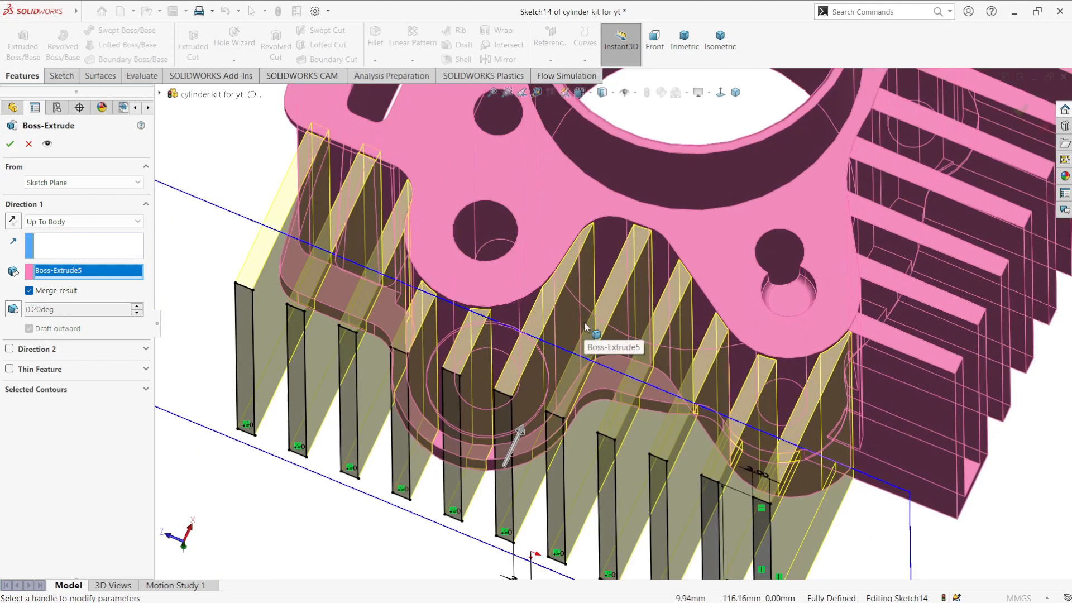
click(11, 144)
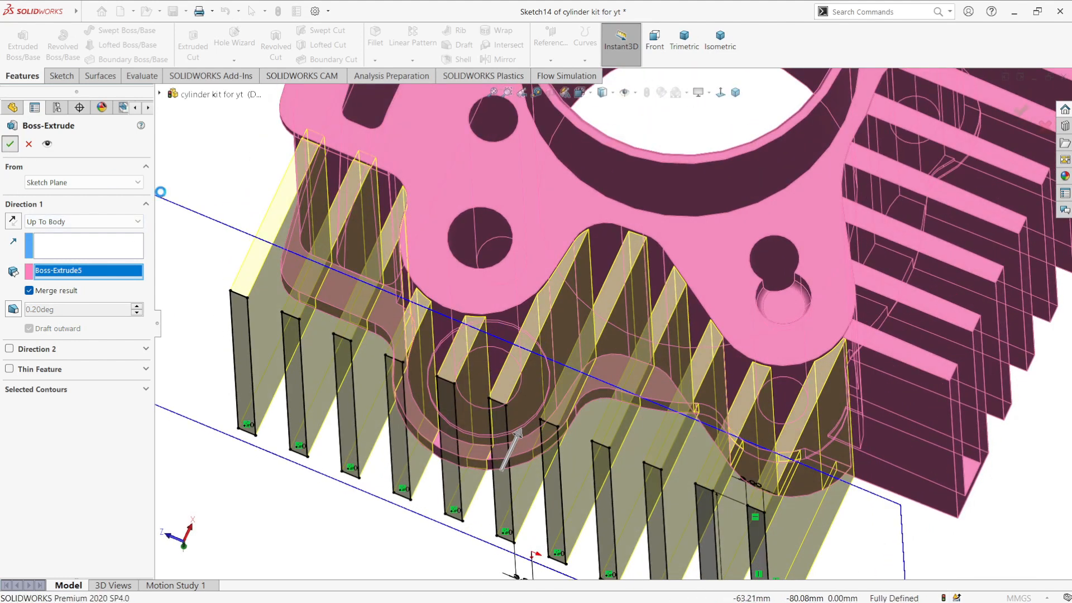
Step: Hide the reference plane Plane6 in front of the new fins
scroll(390, 447, up, 5)
middle_drag(390, 447, 513, 449)
scroll(698, 368, down, 5)
middle_drag(699, 369, 622, 364)
scroll(455, 257, up, 5)
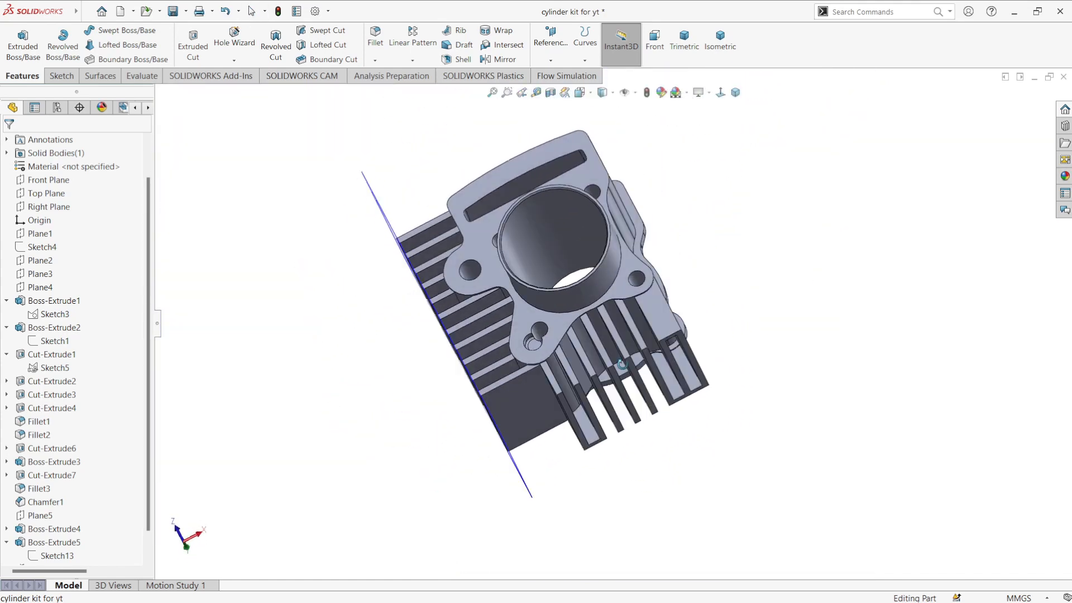
middle_drag(622, 364, 707, 300)
click(655, 333)
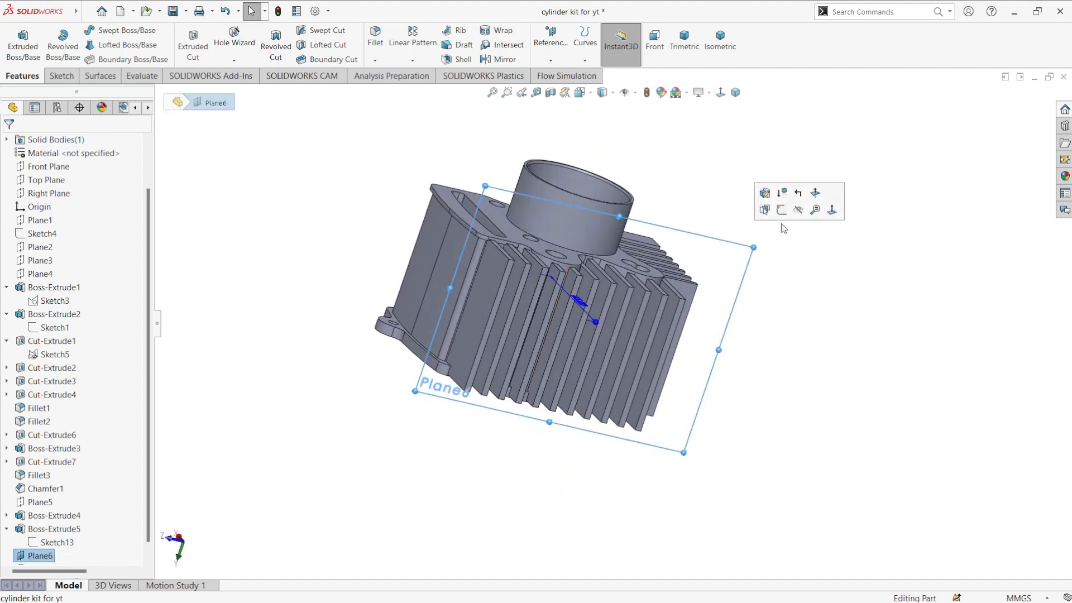
click(773, 211)
click(1019, 114)
click(747, 274)
click(806, 237)
Step: Sketch a rectangle about 12 mm wide and 3.35 mm high on the outermost fin's end face, bridging the lower ends of the first two fins
click(452, 430)
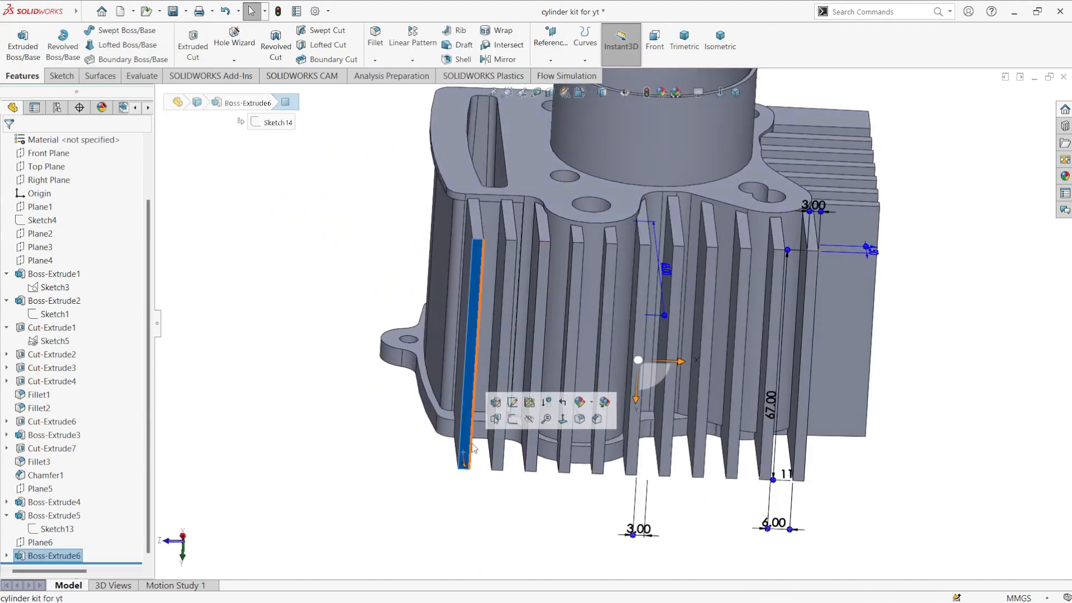
click(511, 433)
click(788, 45)
key(space)
click(536, 415)
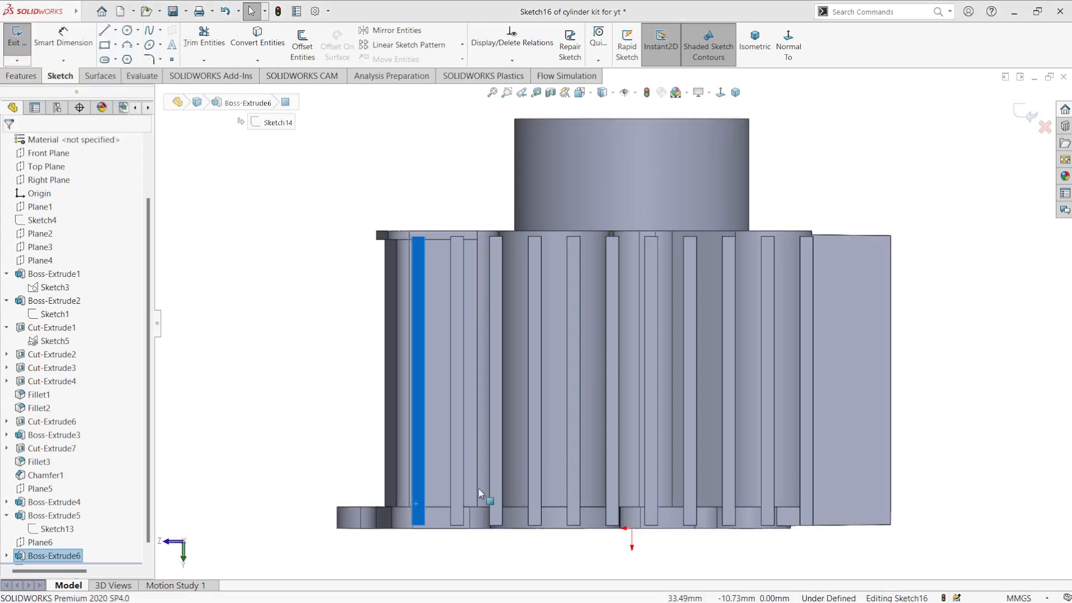
click(104, 45)
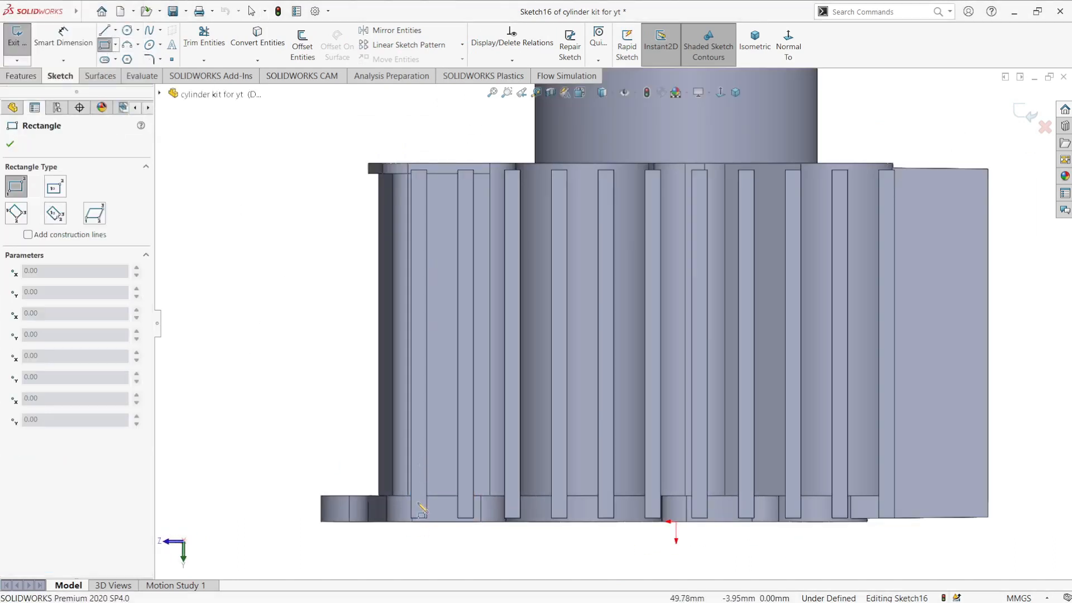
click(475, 501)
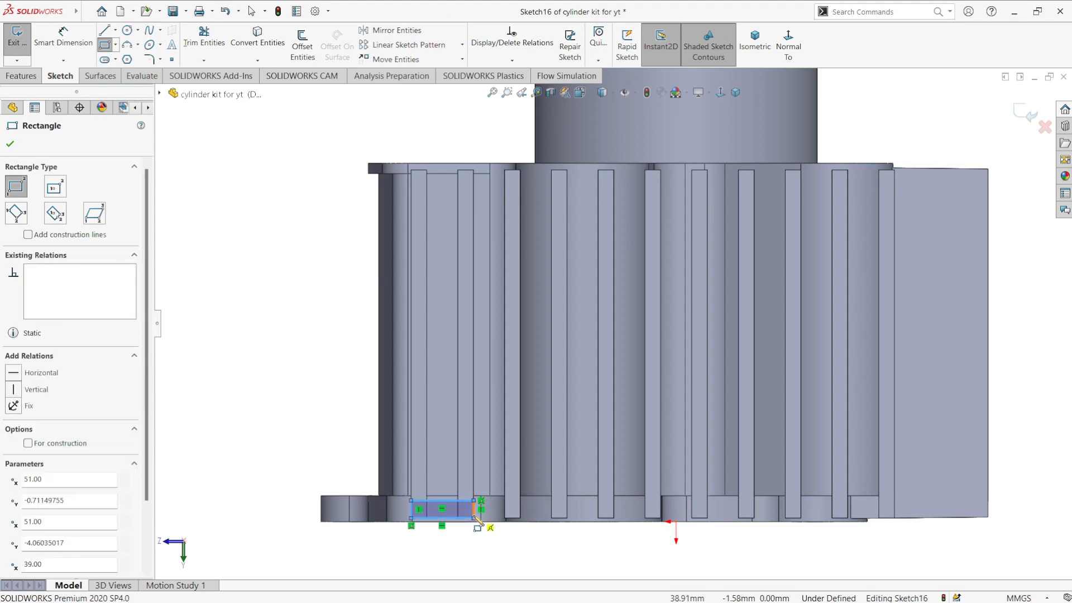
Step: Draw a second rectangle about 21 mm wide across the first three fins near their upper ends, and dimension its height as 3 mm
click(411, 212)
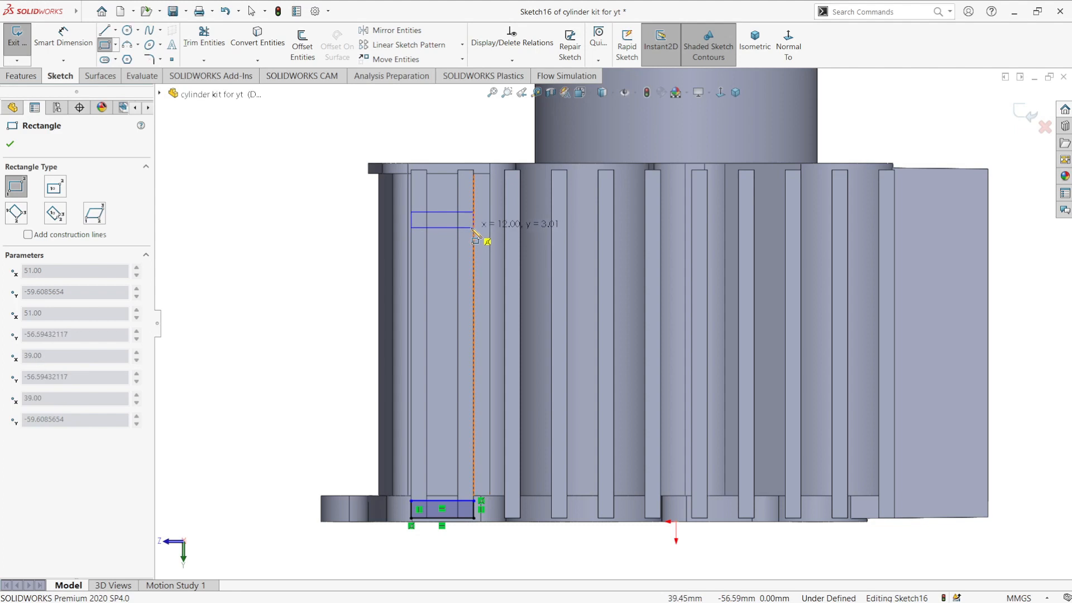
click(520, 229)
right_drag(377, 331, 328, 303)
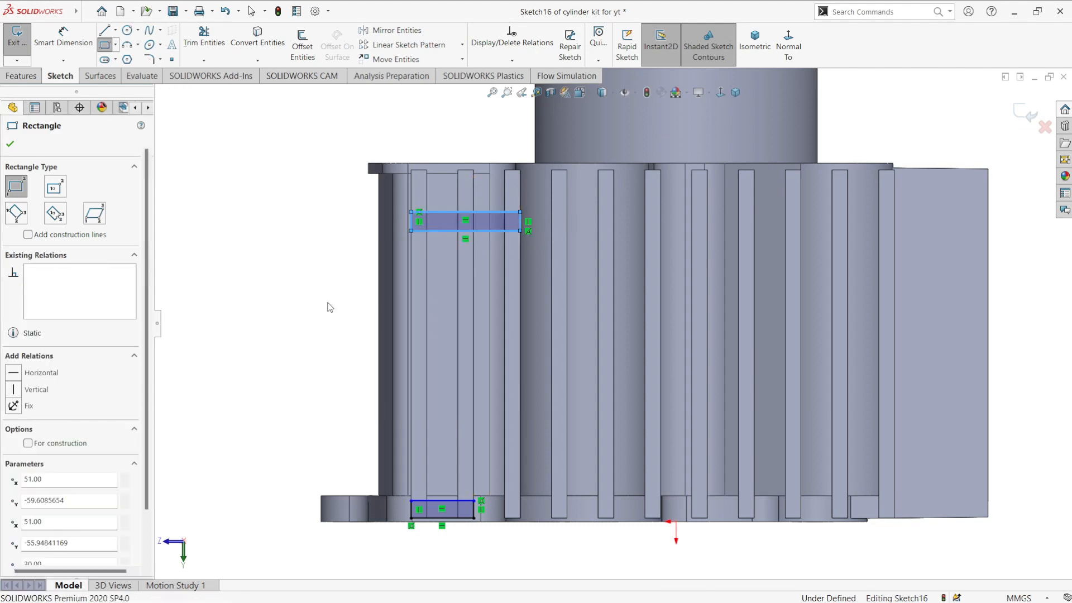
click(412, 223)
click(330, 220)
text(3)
key(Return)
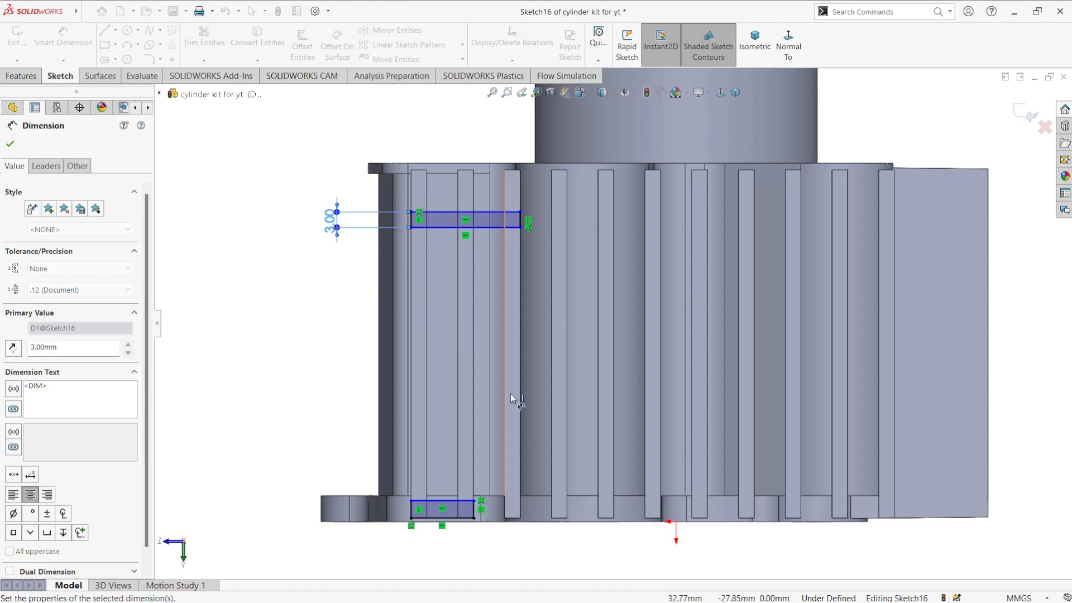
Step: Dimension the lower rectangle's height as 3 mm and the distance between both rectangles' lower edges as 58 mm
click(476, 509)
click(505, 509)
text(3)
key(Return)
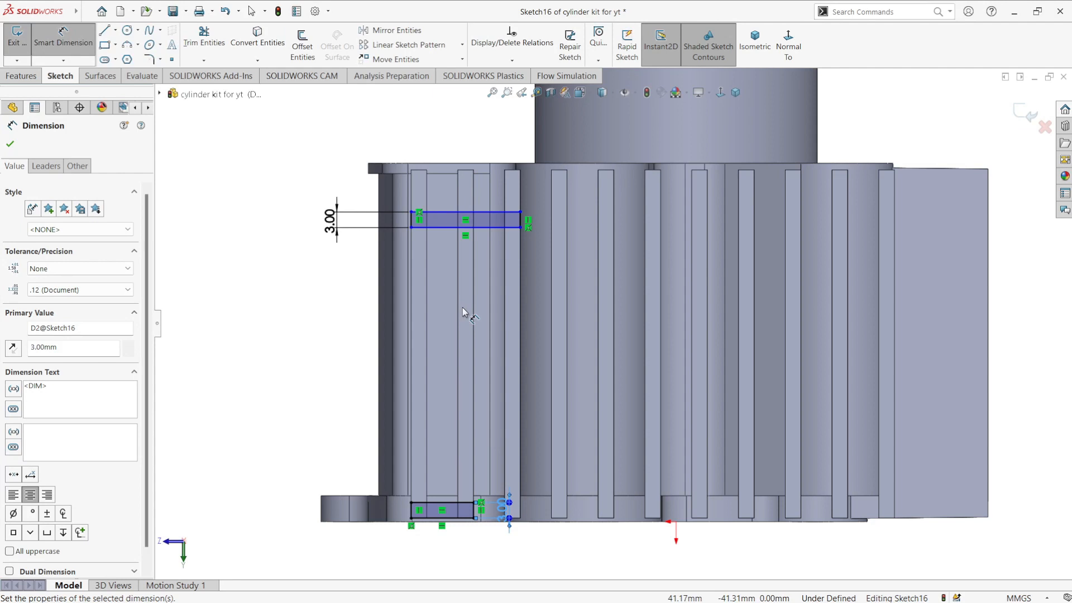
click(480, 228)
click(453, 518)
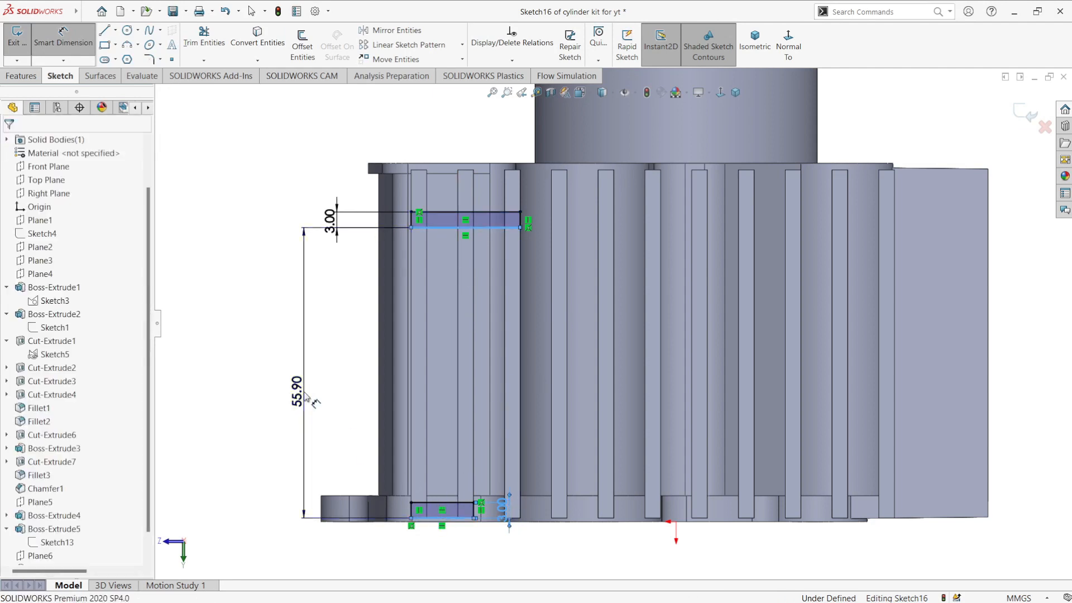
click(304, 393)
text(58)
key(Return)
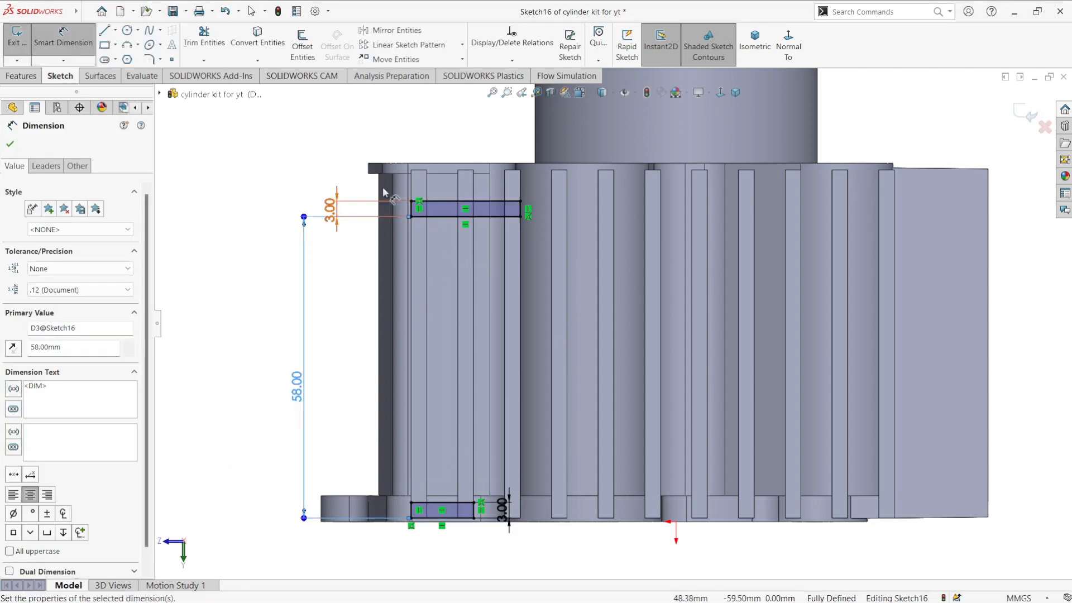
Step: Extrude both bridging rectangles Up To Body, ending on the finned cylinder block
click(25, 78)
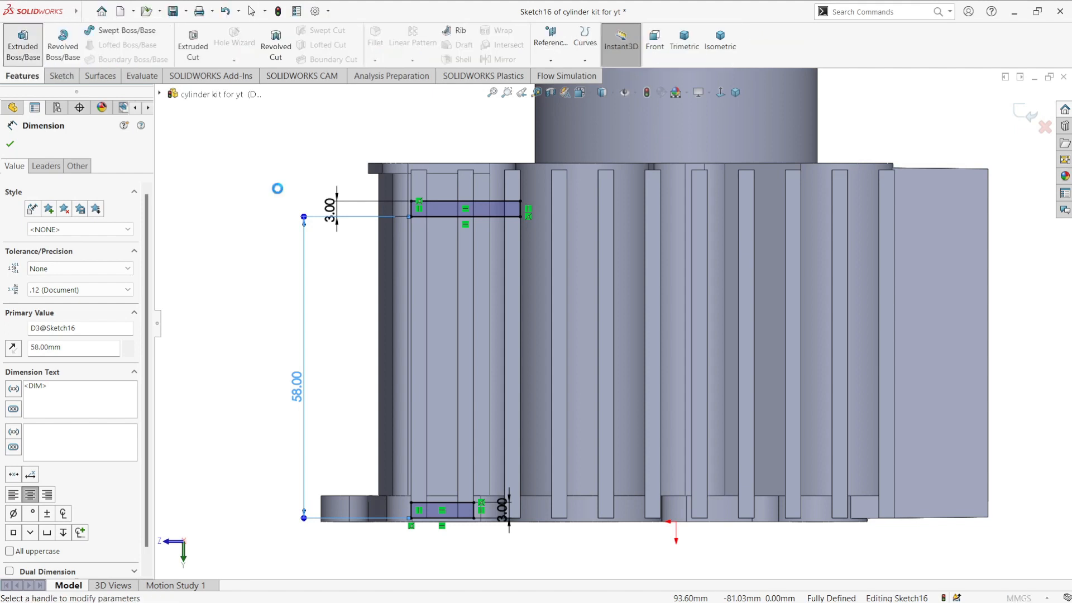
click(22, 44)
click(83, 221)
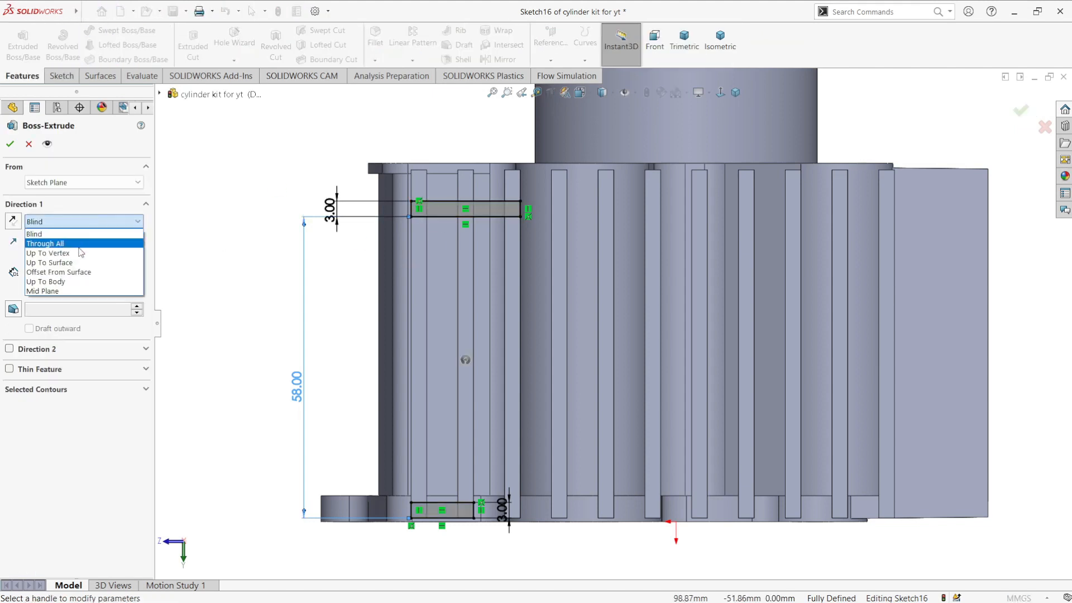
click(78, 281)
middle_drag(442, 186, 514, 399)
scroll(491, 346, up, 1)
scroll(505, 345, down, 3)
scroll(463, 330, up, 2)
click(10, 144)
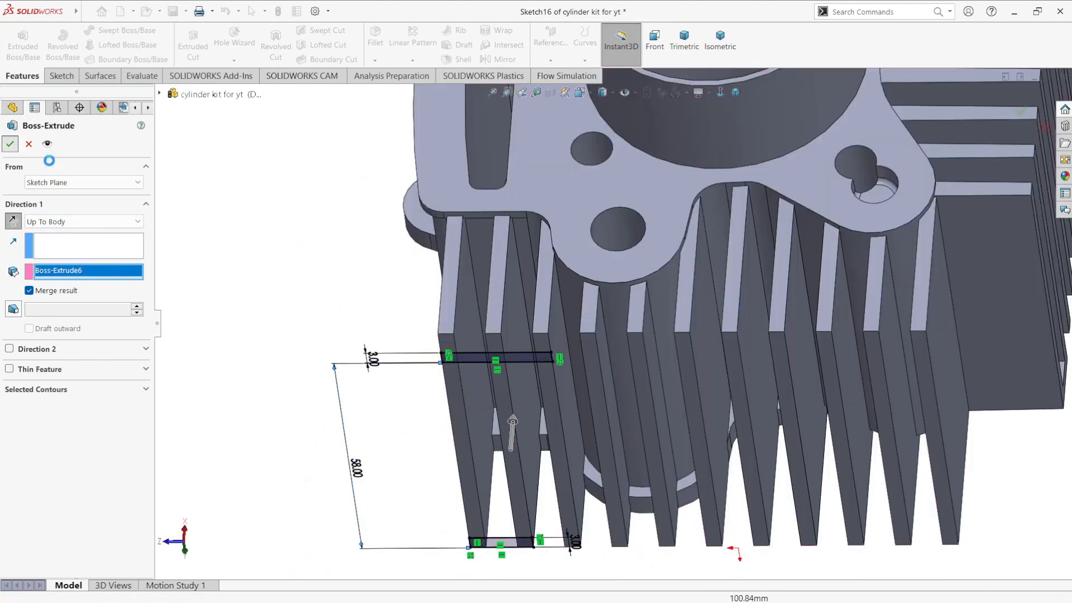
Step: Start a sketch on the bridged fins' end face and draw a rectangle about 21 mm wide over the first three fins' upper ends
mouse_move(484, 363)
middle_down()
mouse_move(489, 309)
mouse_move(542, 281)
mouse_move(575, 218)
middle_up()
scroll(578, 271, down, 2)
click(604, 337)
click(658, 304)
click(785, 52)
scroll(700, 212, up, 4)
middle_drag(698, 240, 792, 566)
key(space)
click(499, 381)
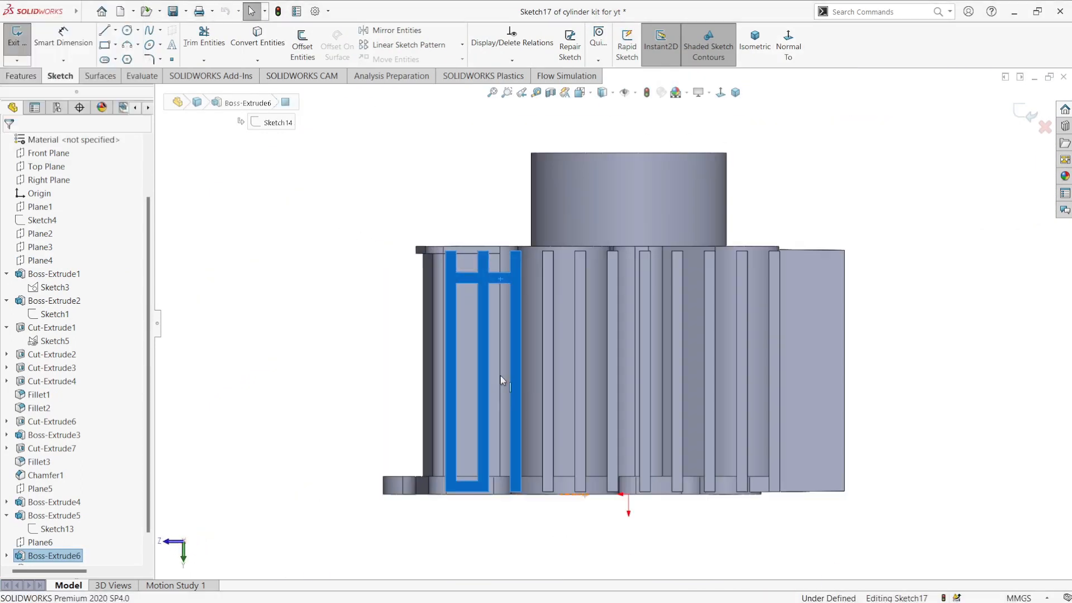
click(104, 45)
click(474, 231)
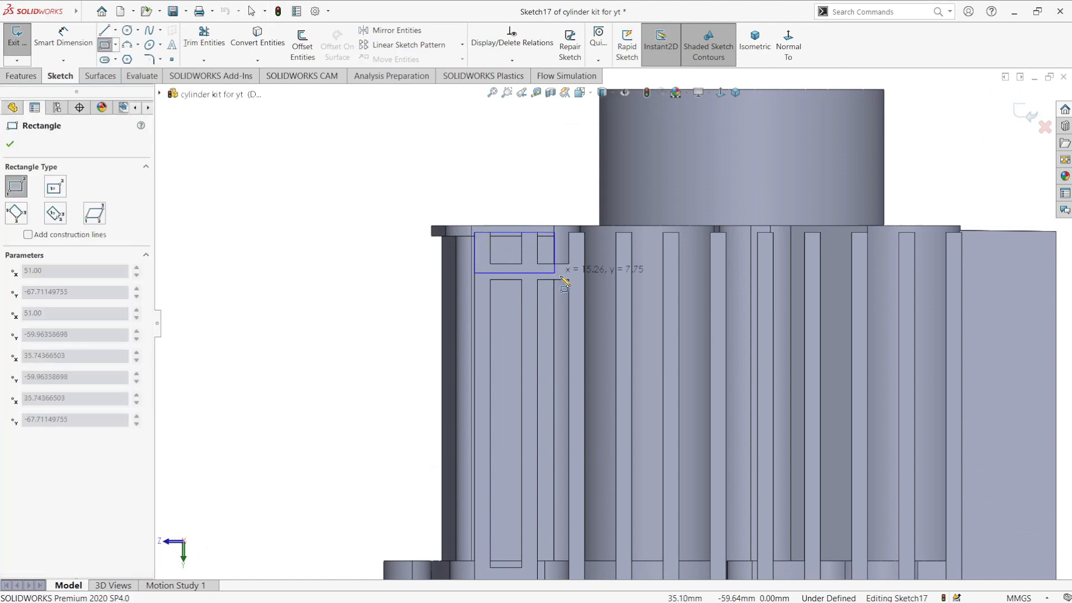
click(585, 264)
Step: Make the rectangle's lower line collinear with the upper edge of the cross web between the fins
right_click(372, 279)
click(409, 290)
scroll(527, 243, down, 3)
drag(558, 279, 560, 258)
ctrl+click(560, 280)
key(Escape)
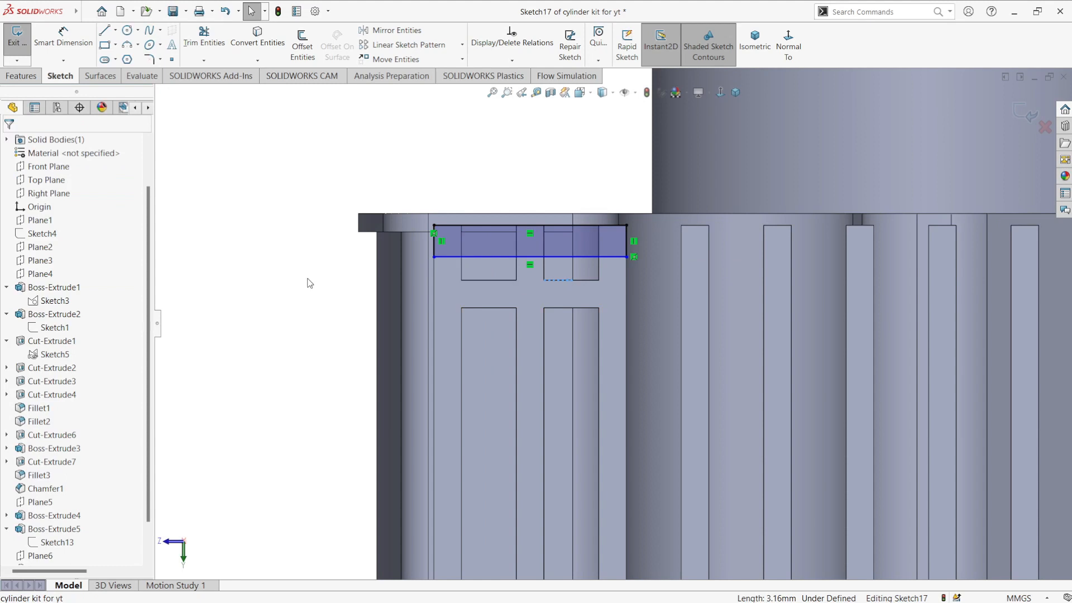
ctrl+click(476, 260)
click(503, 235)
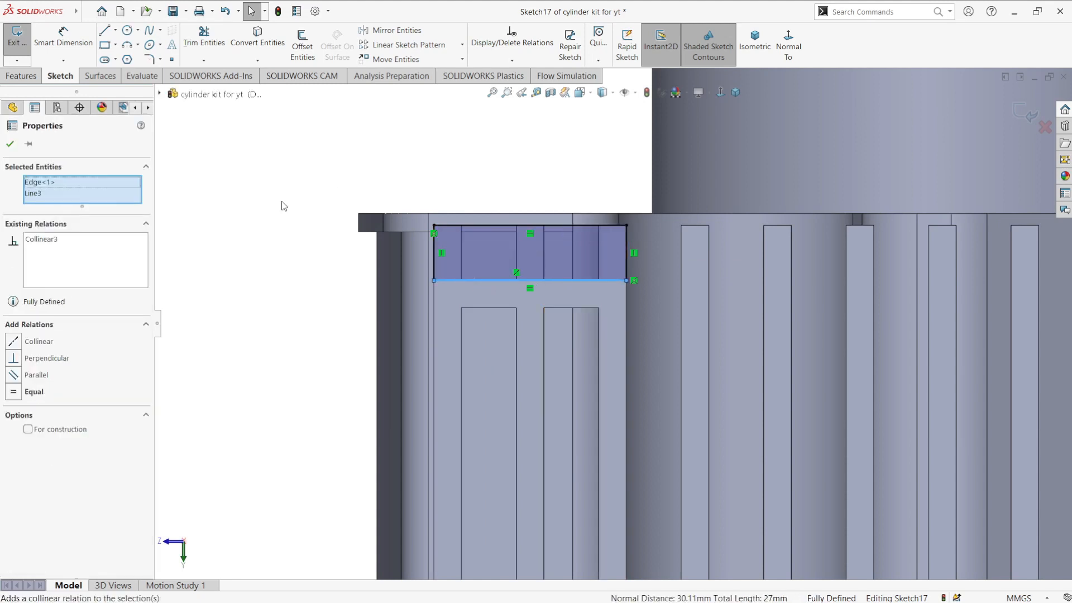
Step: Cut-extrude the rectangle 7 mm blind to trim the first three fins' upper ends
click(257, 301)
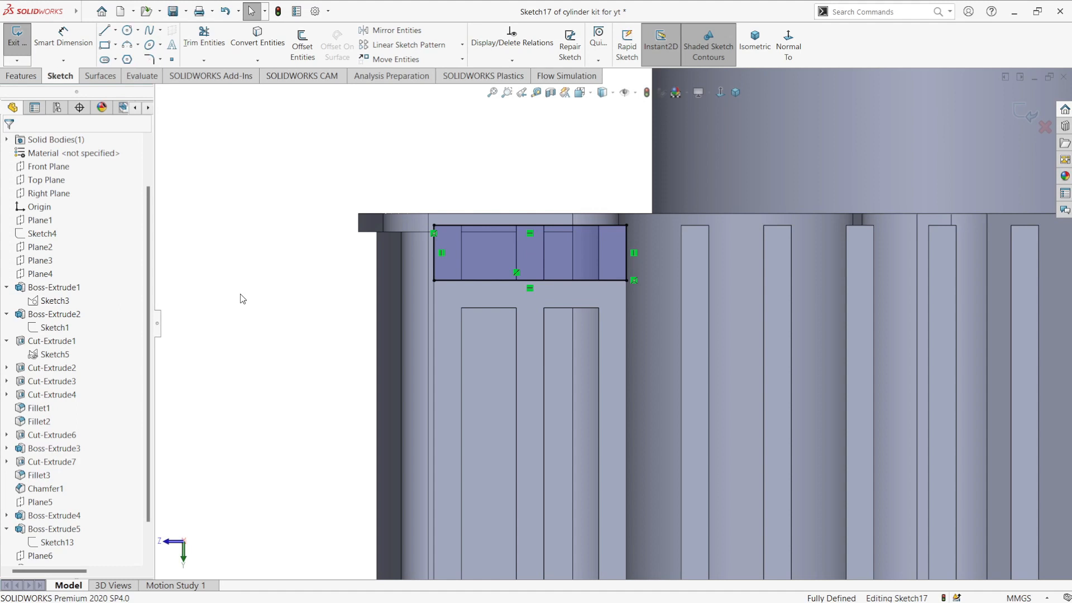
click(20, 76)
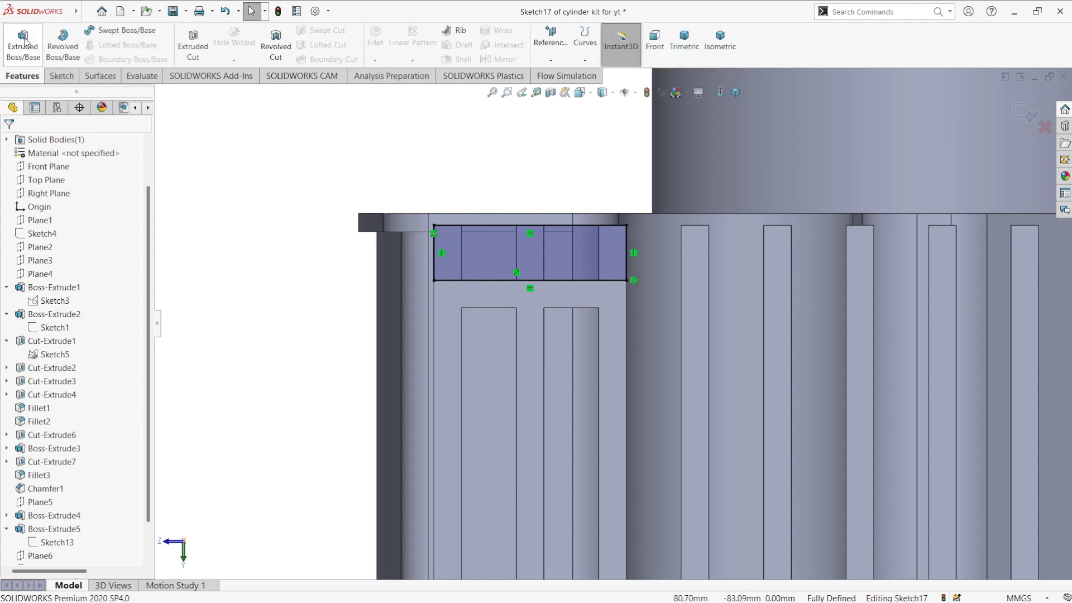
click(193, 45)
scroll(364, 373, up, 2)
drag(68, 275, 3, 276)
text(7)
key(Return)
scroll(694, 376, up, 1)
middle_drag(694, 375, 642, 407)
scroll(638, 399, down, 2)
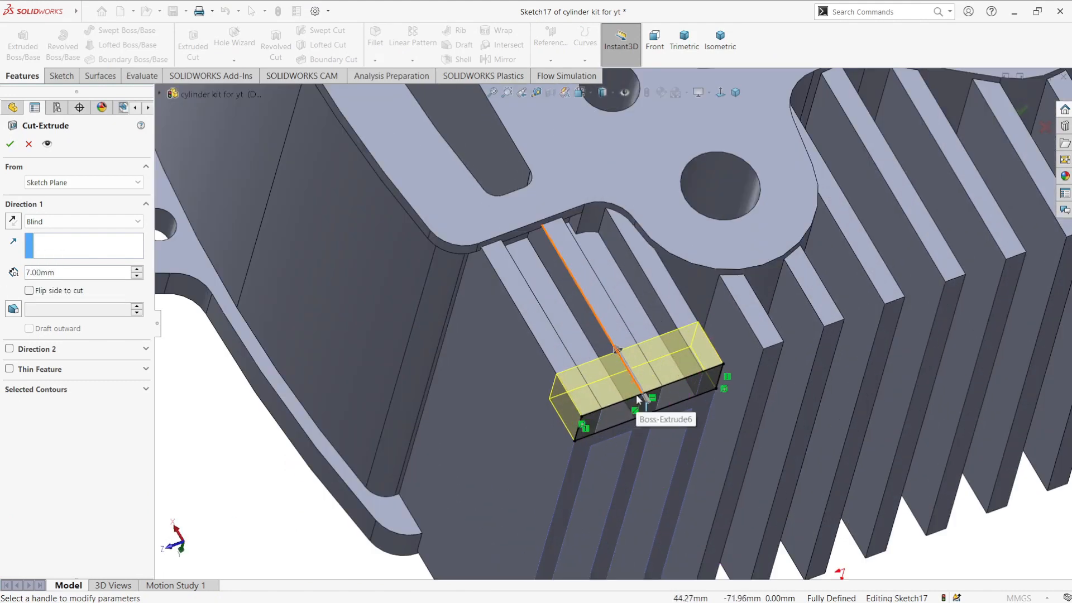
click(12, 146)
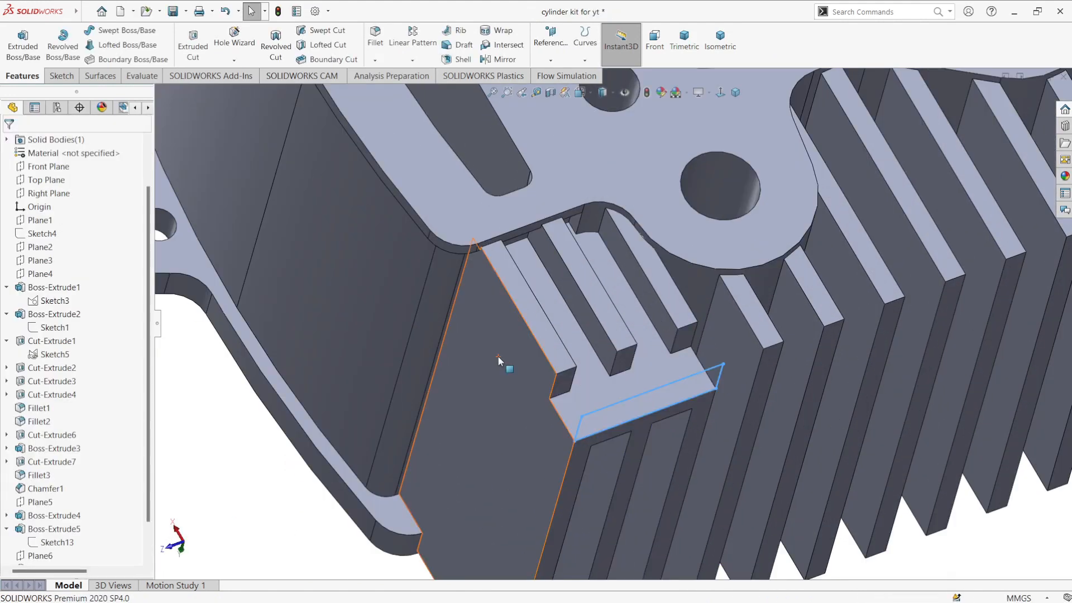
Step: Create a reference plane offset 55 mm from the Right Plane
scroll(498, 356, up, 3)
middle_drag(715, 408, 759, 290)
scroll(759, 375, down, 2)
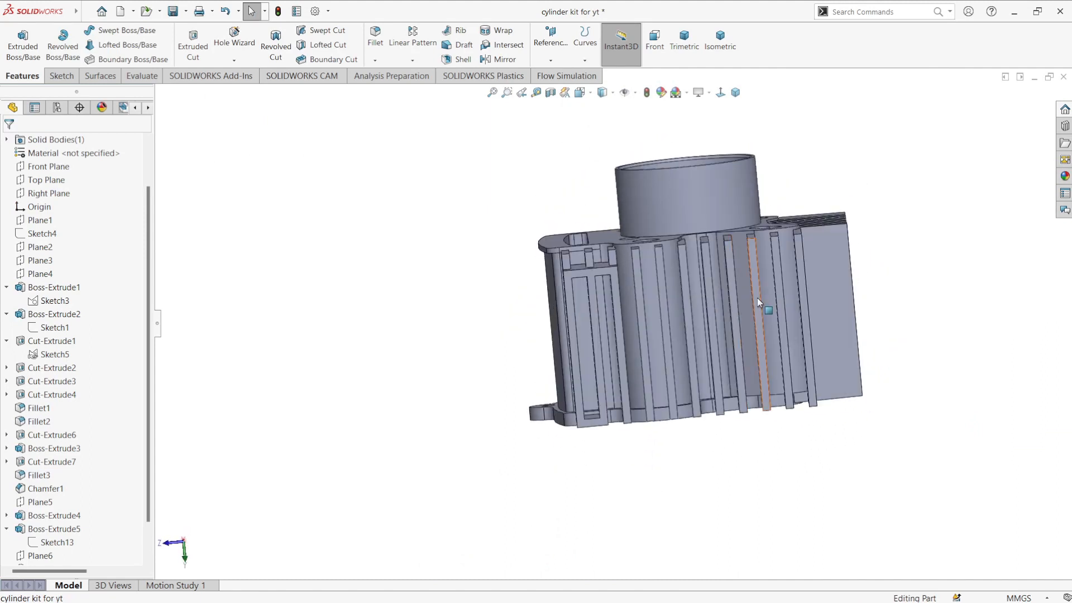
middle_drag(750, 304, 702, 363)
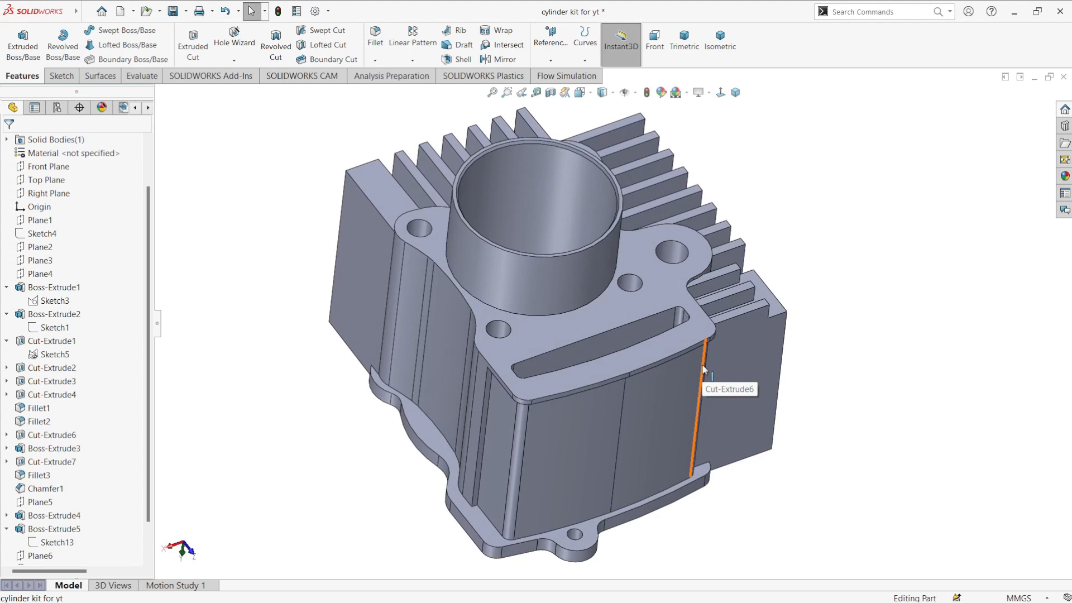
scroll(703, 370, up, 3)
middle_drag(527, 365, 526, 392)
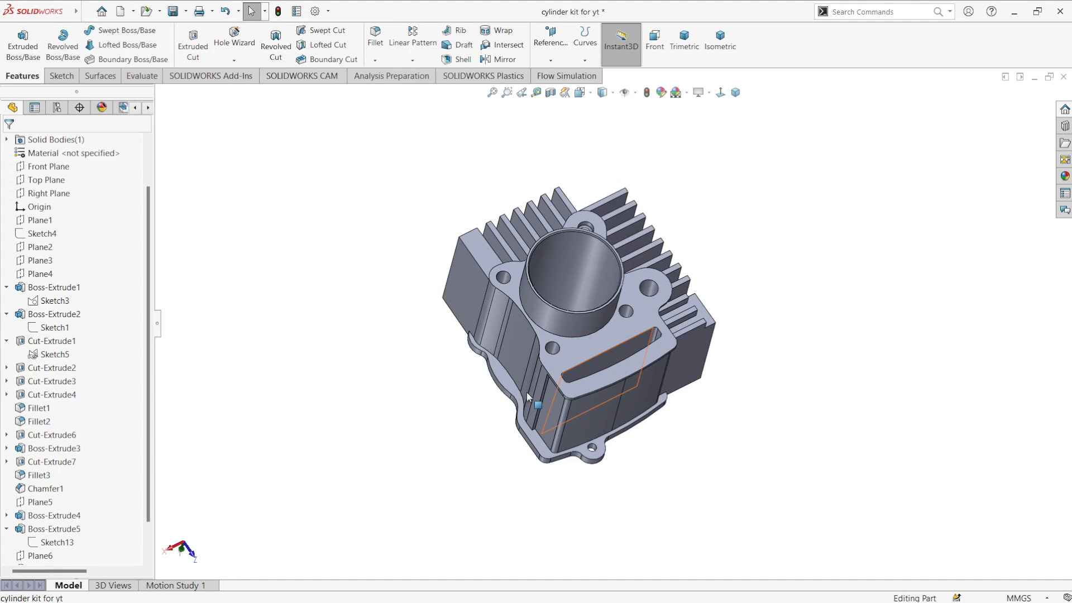
middle_drag(304, 166, 276, 273)
click(49, 192)
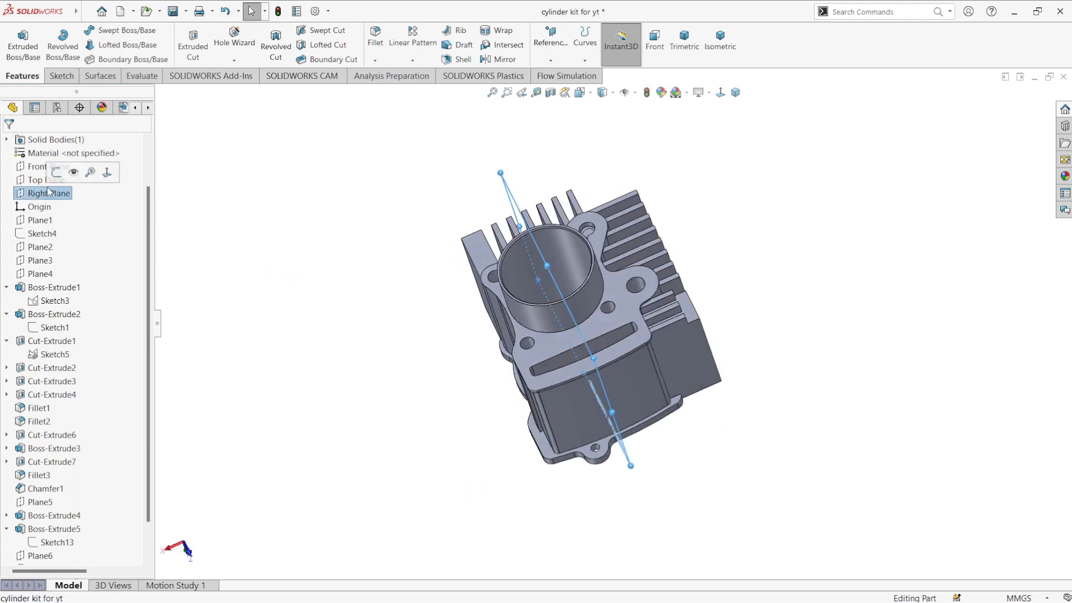
click(552, 55)
click(557, 75)
text(55)
key(Return)
click(11, 148)
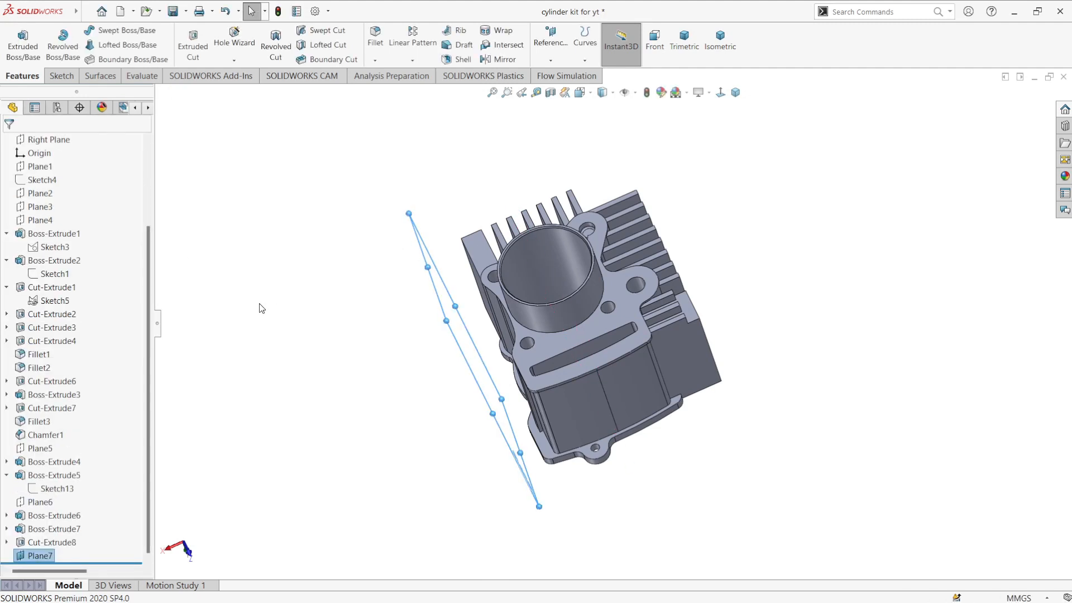
Step: Start a sketch on the new offset plane and draw an upright rectangle about 72 mm tall over the block's plain side
middle_drag(556, 378, 701, 363)
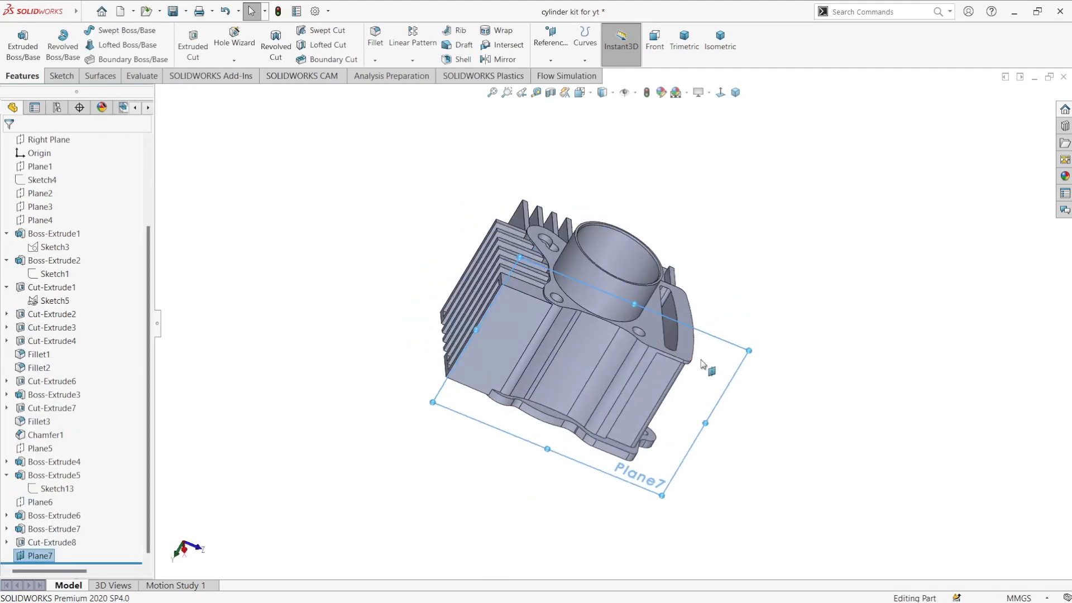
click(705, 362)
click(742, 328)
click(787, 46)
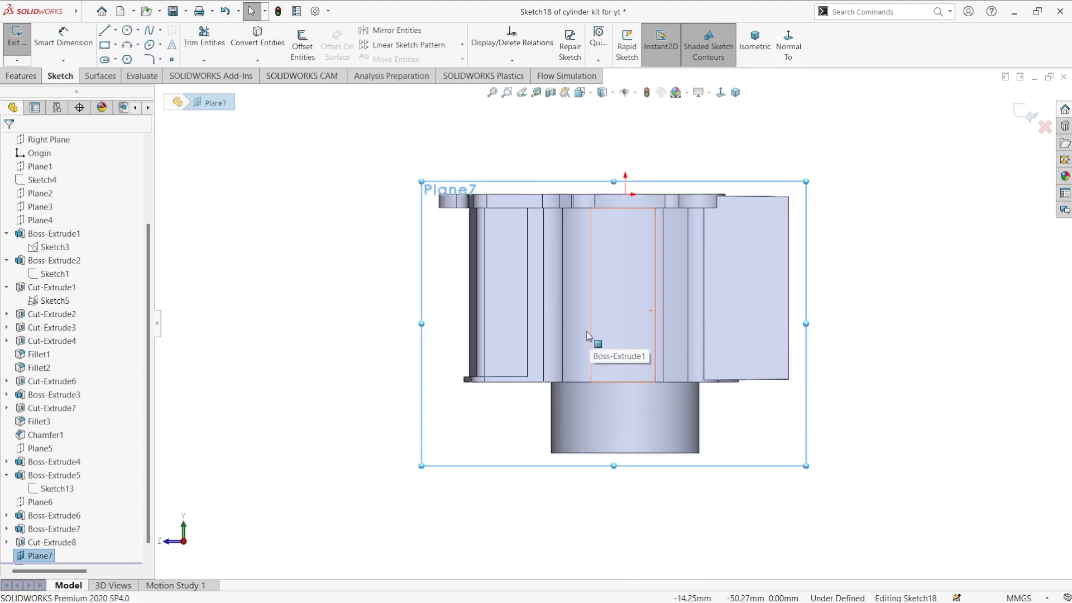
click(102, 26)
click(496, 203)
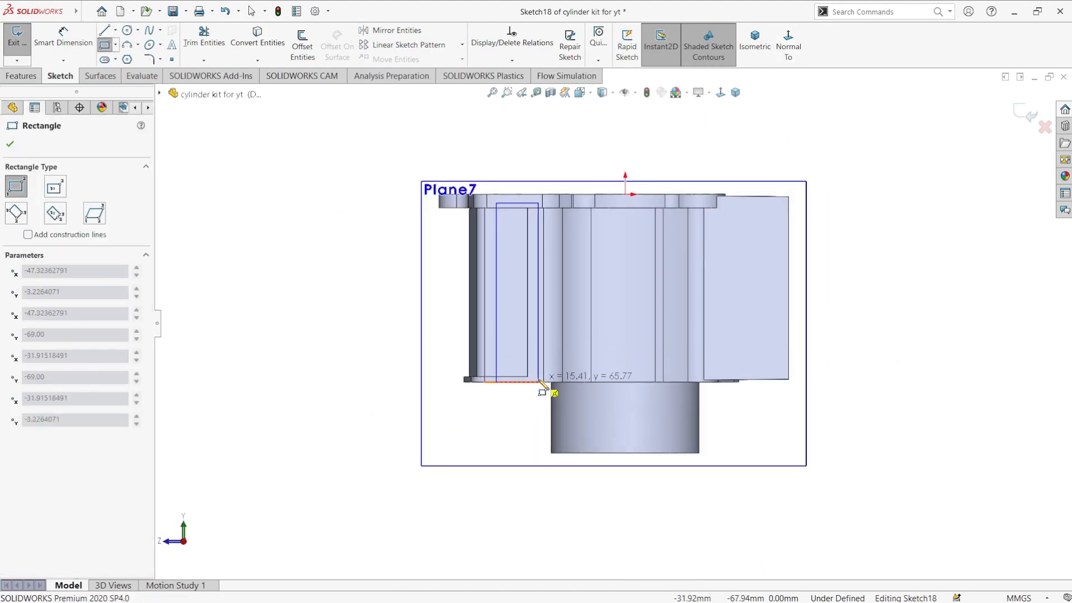
click(530, 400)
key(Escape)
Step: Dimension the rectangle's width as 3 mm and its height as 67 mm
click(517, 450)
right_drag(456, 504, 463, 463)
click(512, 400)
click(512, 448)
text(3)
key(Return)
click(505, 347)
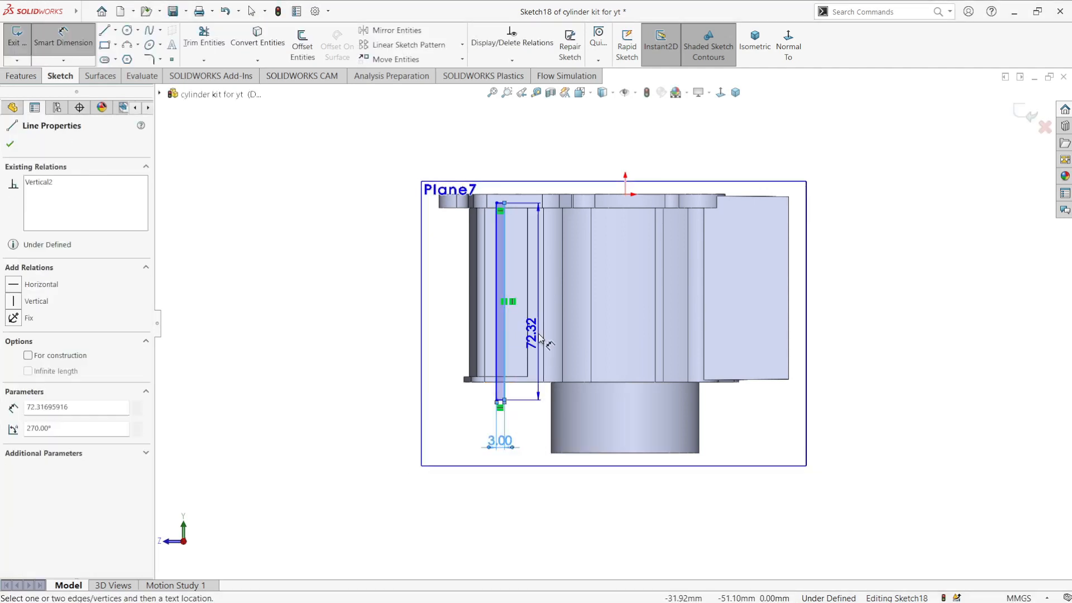
click(539, 338)
text(67)
key(Return)
key(Escape)
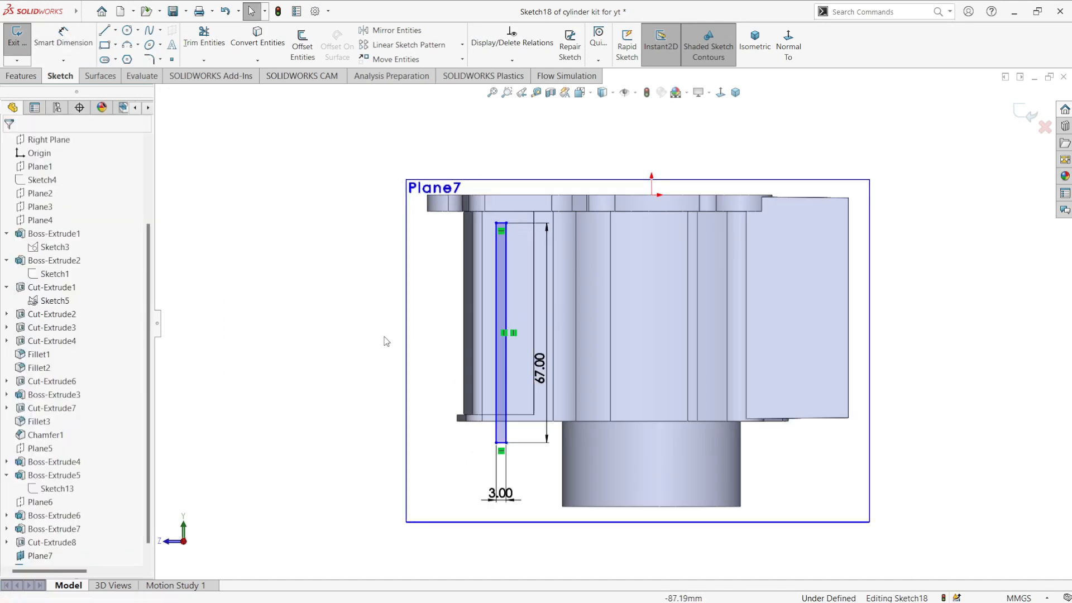
Step: Try to relate the rectangle's upper line to the end fin's slightly sloped upper edge, and undo it
scroll(555, 189, down, 3)
click(494, 277)
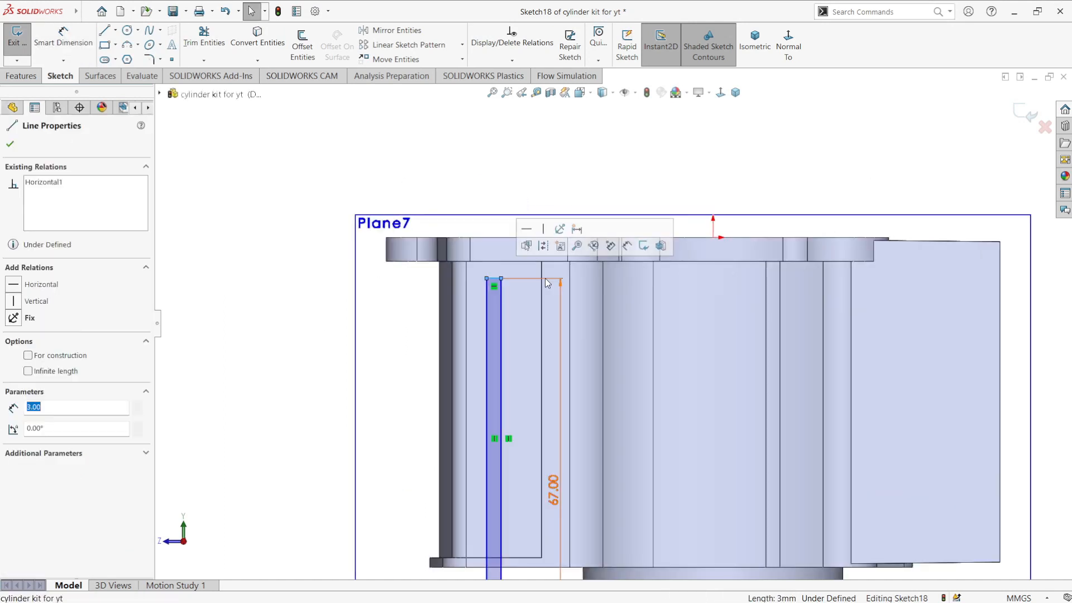
ctrl+click(921, 241)
click(926, 194)
key(ctrl+z)
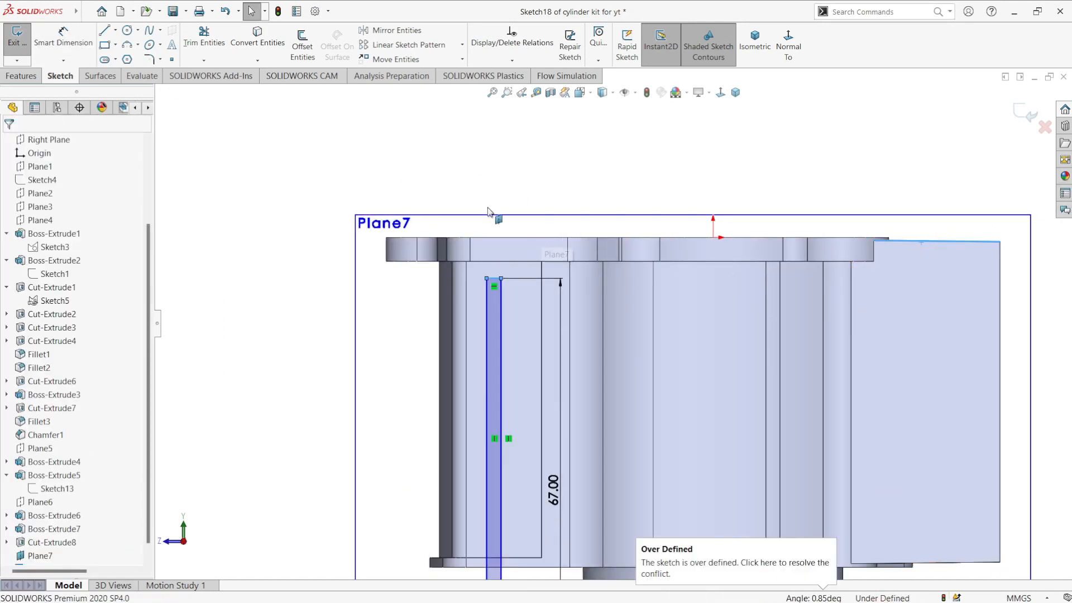
key(Escape)
Step: Move the rectangle up and link its upper corner to the end fin's upper edge with a horizontal centreline
drag(502, 278, 501, 252)
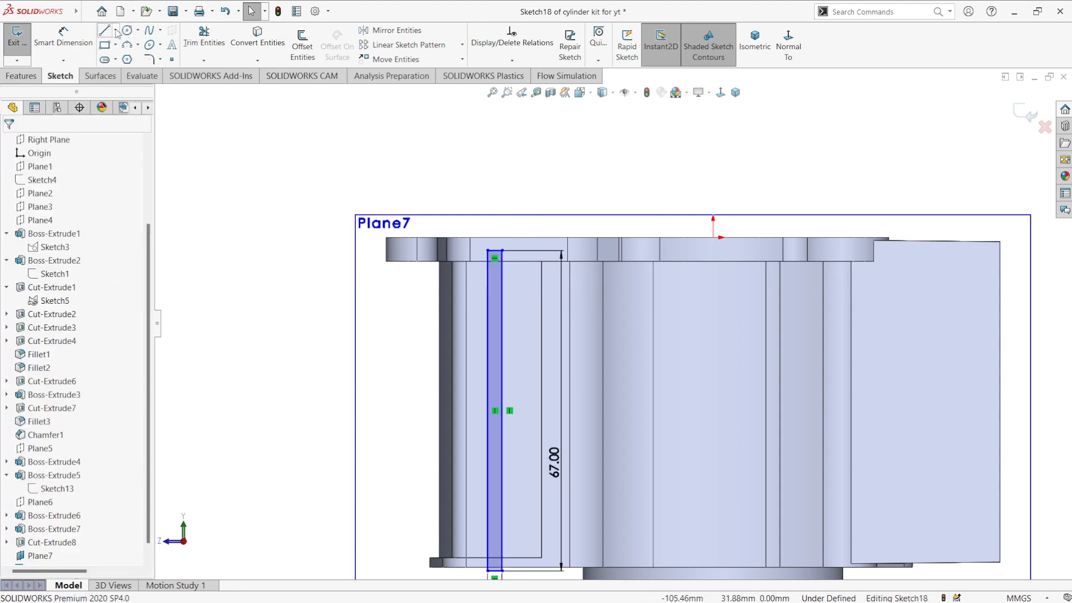
key(l)
click(501, 251)
click(927, 241)
key(Escape)
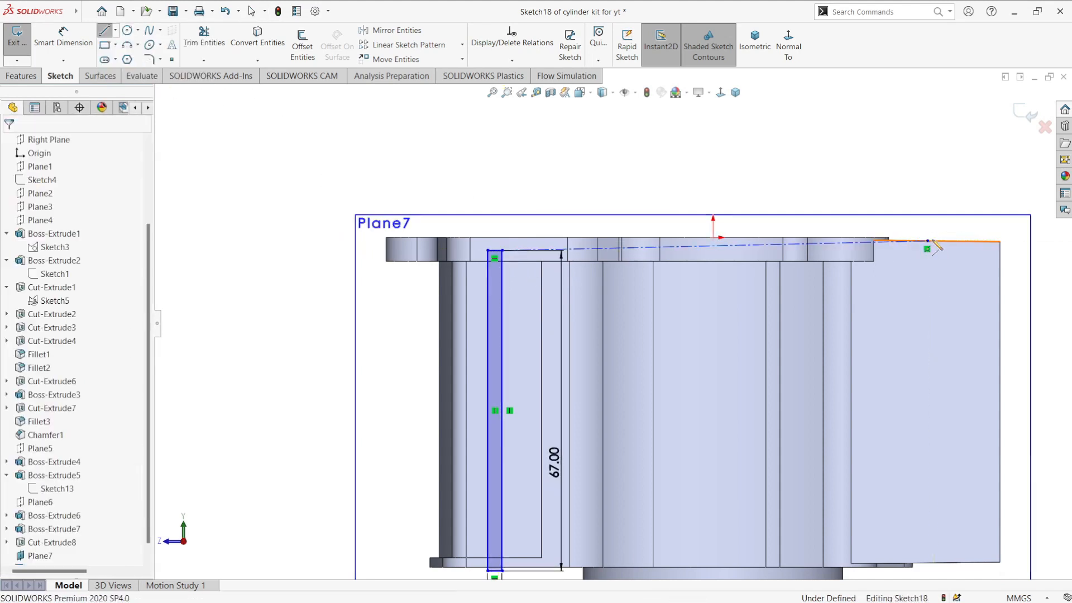
click(828, 243)
click(850, 193)
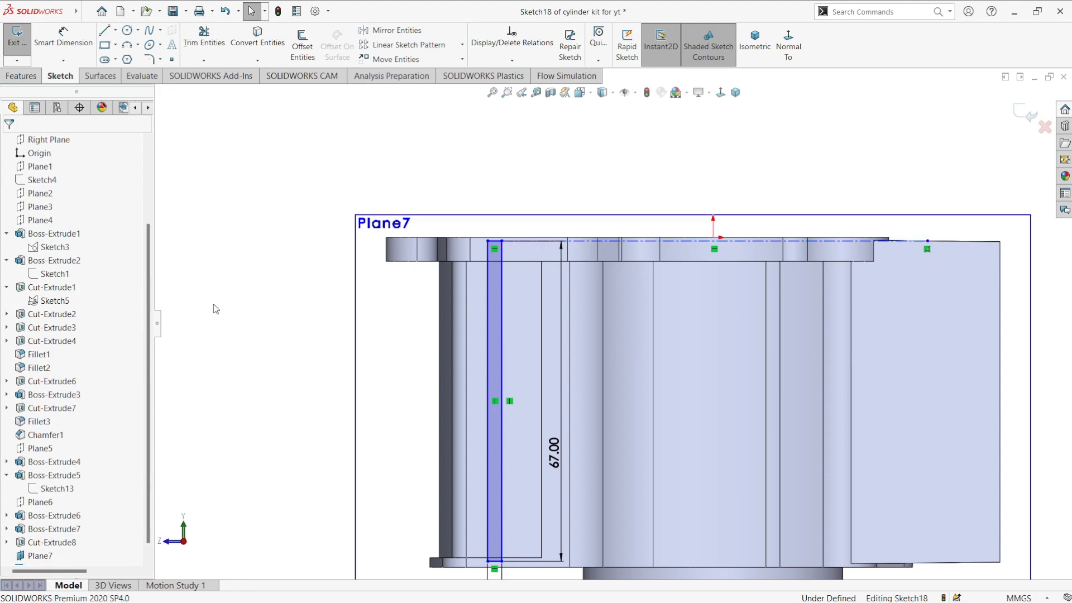
Step: Pattern the rectangle's four lines linearly along the X-axis with 11 instances at 9 mm spacing
scroll(246, 290, up, 2)
click(397, 45)
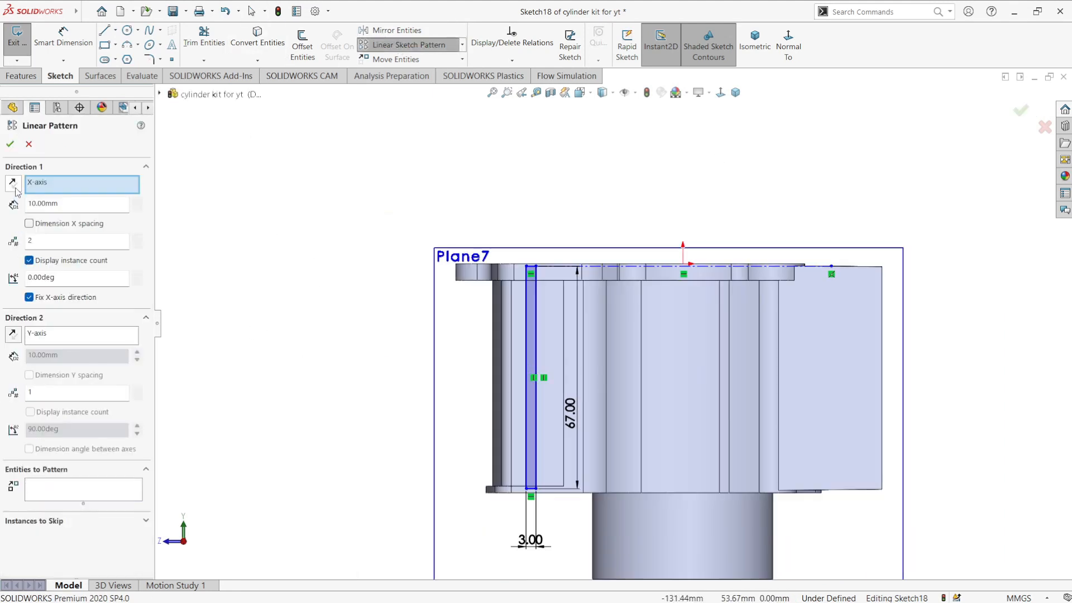
text(9)
key(Return)
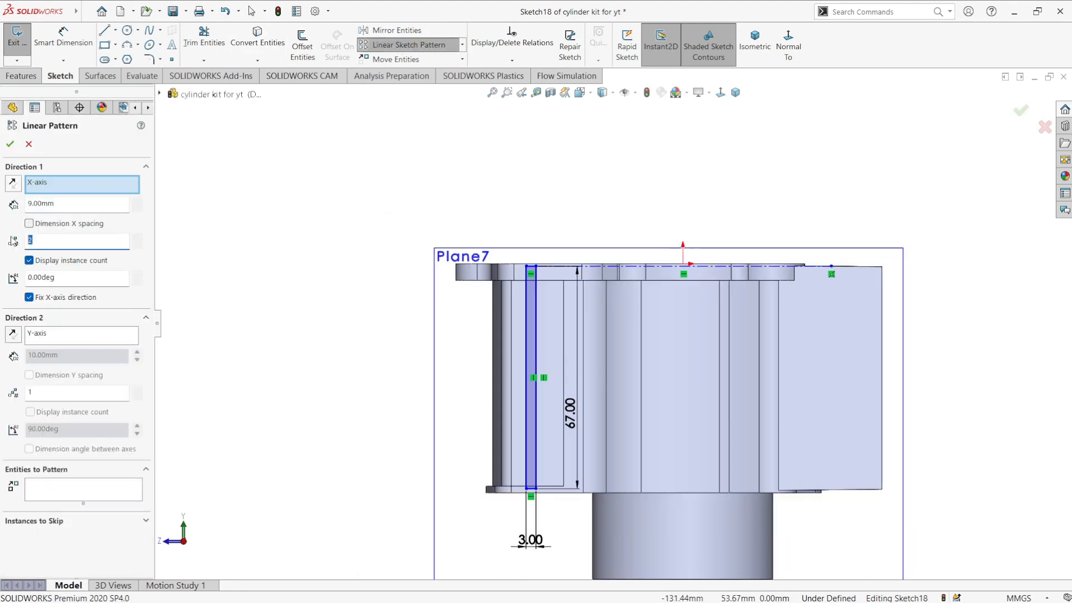
click(535, 336)
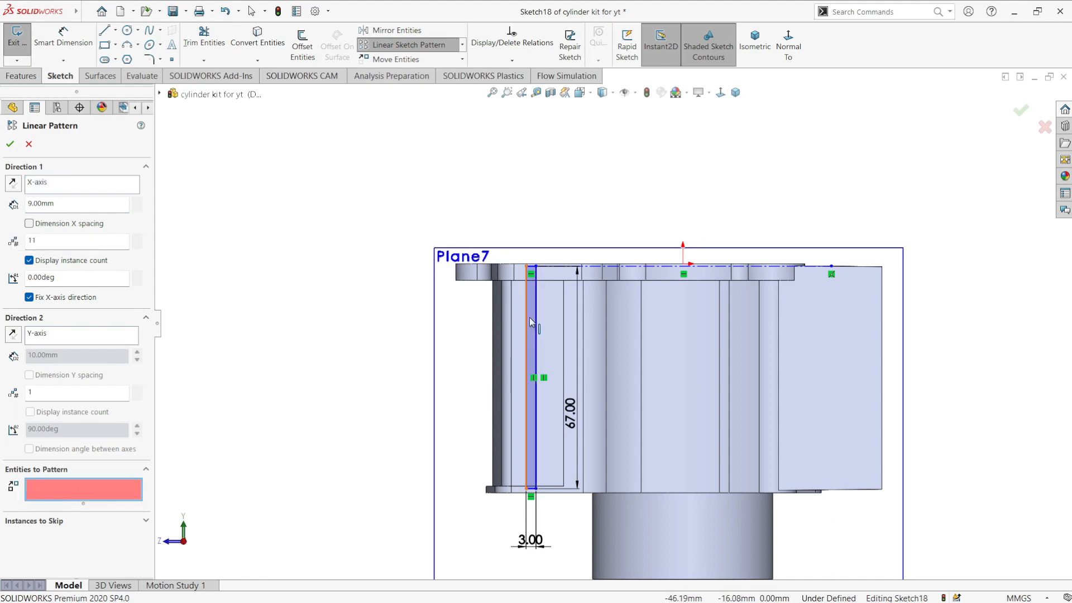
click(531, 322)
click(532, 268)
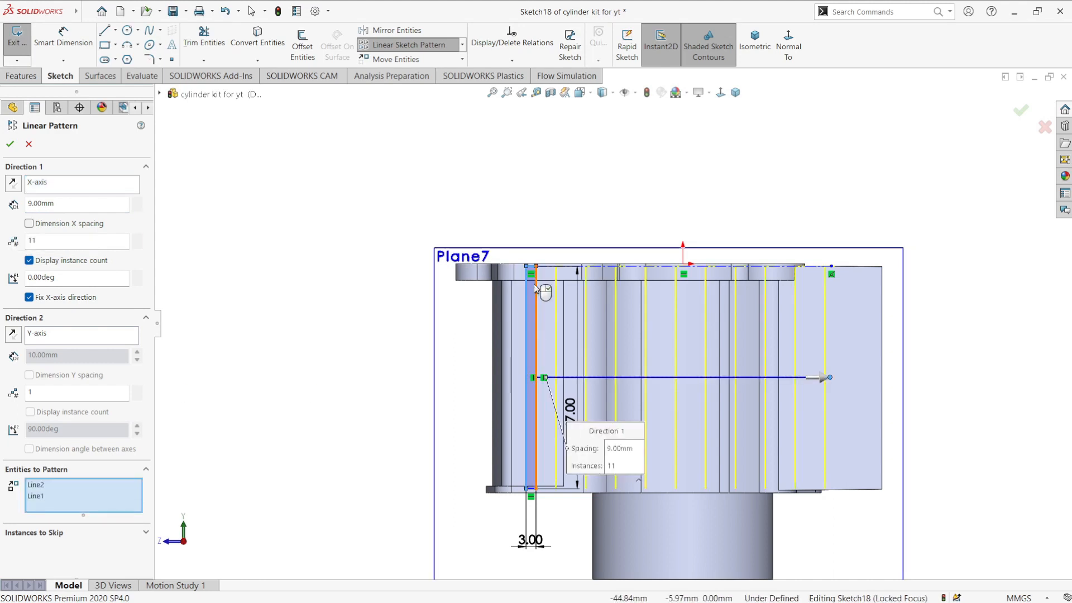
click(531, 490)
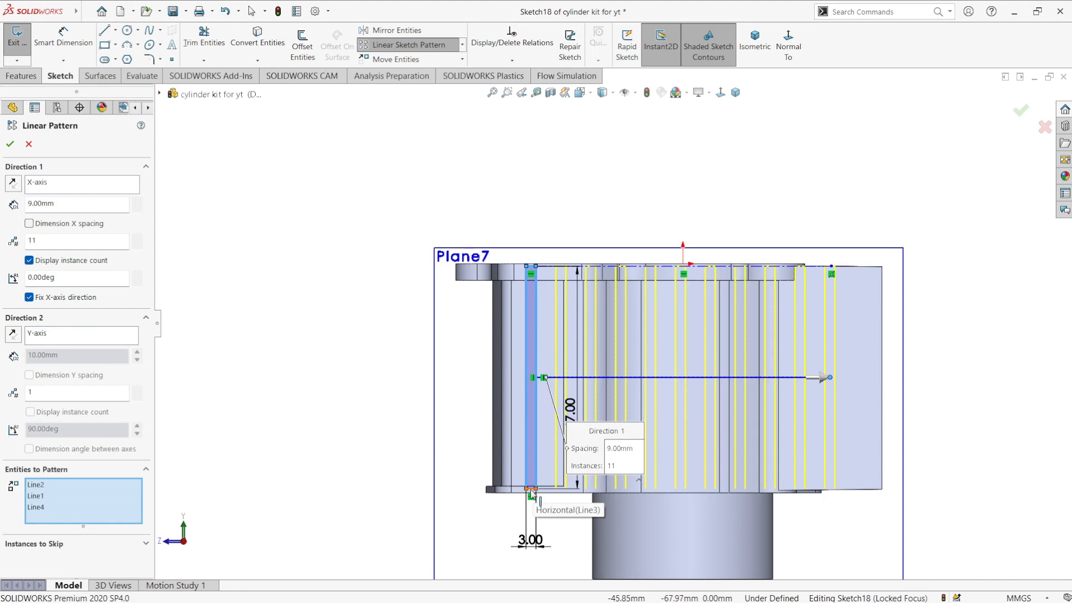
click(531, 491)
click(10, 145)
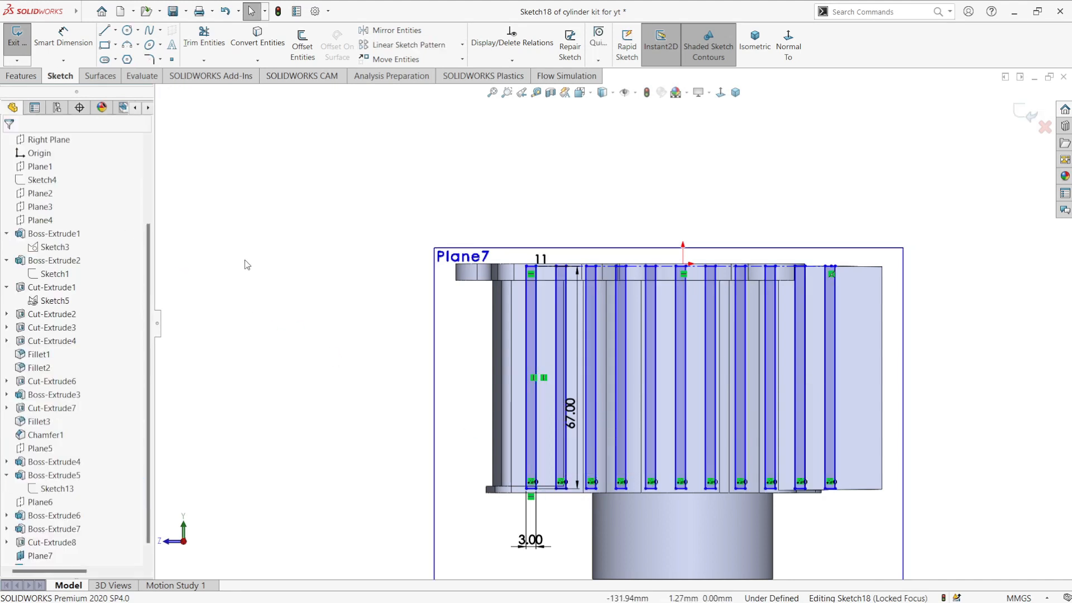
Step: Move the patterned rectangles closer together and bring the centreline's far end back onto the end fin's upper edge
scroll(743, 257, down, 1)
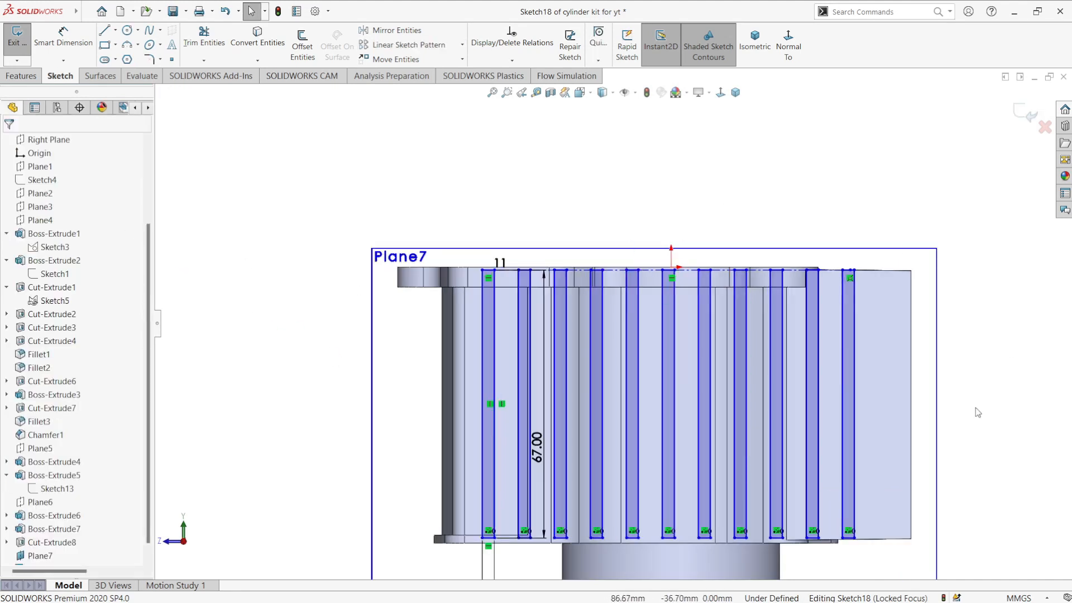
drag(675, 270, 660, 271)
click(563, 172)
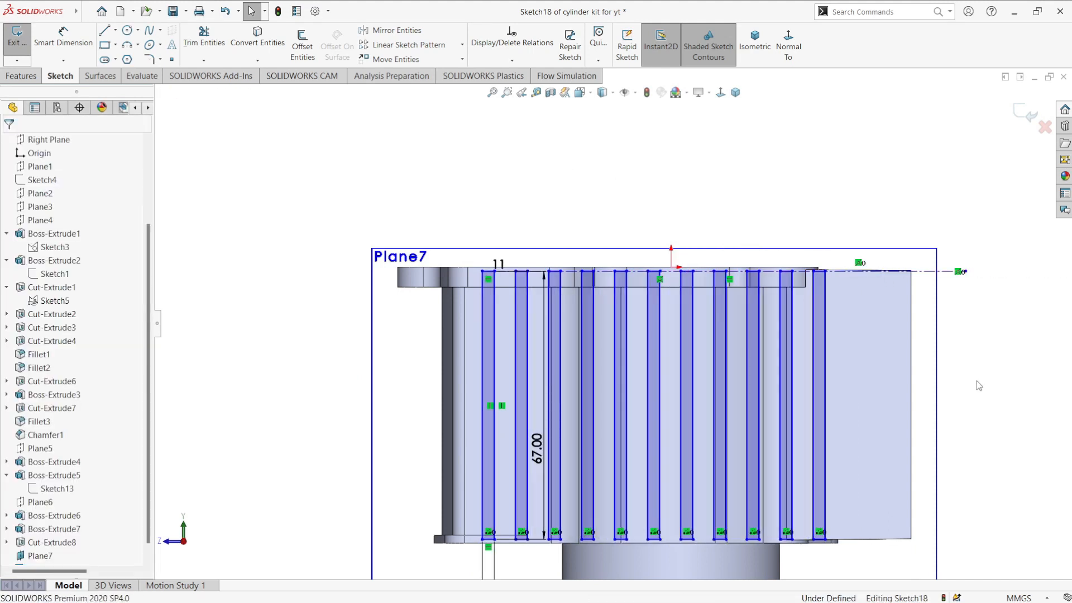
drag(965, 272, 912, 271)
click(992, 363)
click(977, 373)
Step: Dimension the distance between the origin and the sixth rectangle's nearest side as 3 mm
right_drag(982, 441, 978, 390)
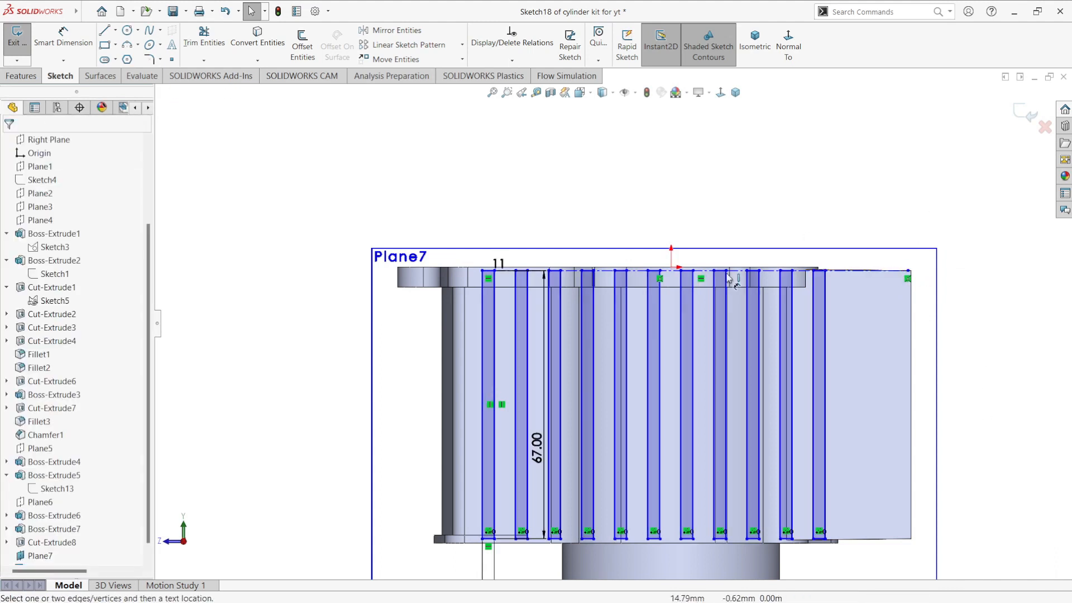
click(671, 268)
click(661, 289)
click(676, 203)
text(3)
key(Return)
click(757, 207)
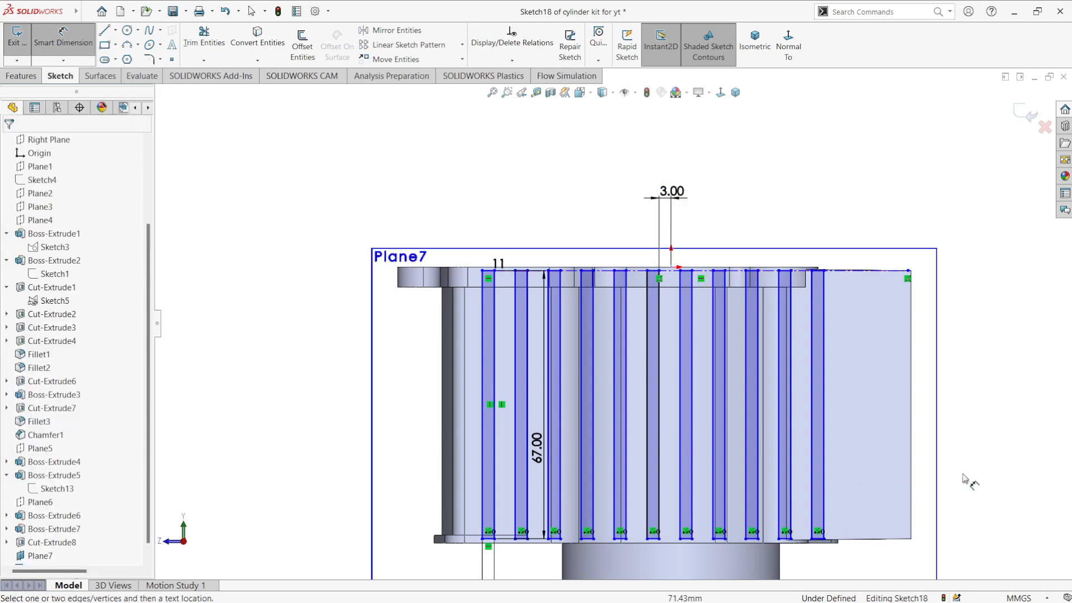
Step: Dimension the gap between the first and second rectangles as 6 mm
click(496, 310)
click(515, 313)
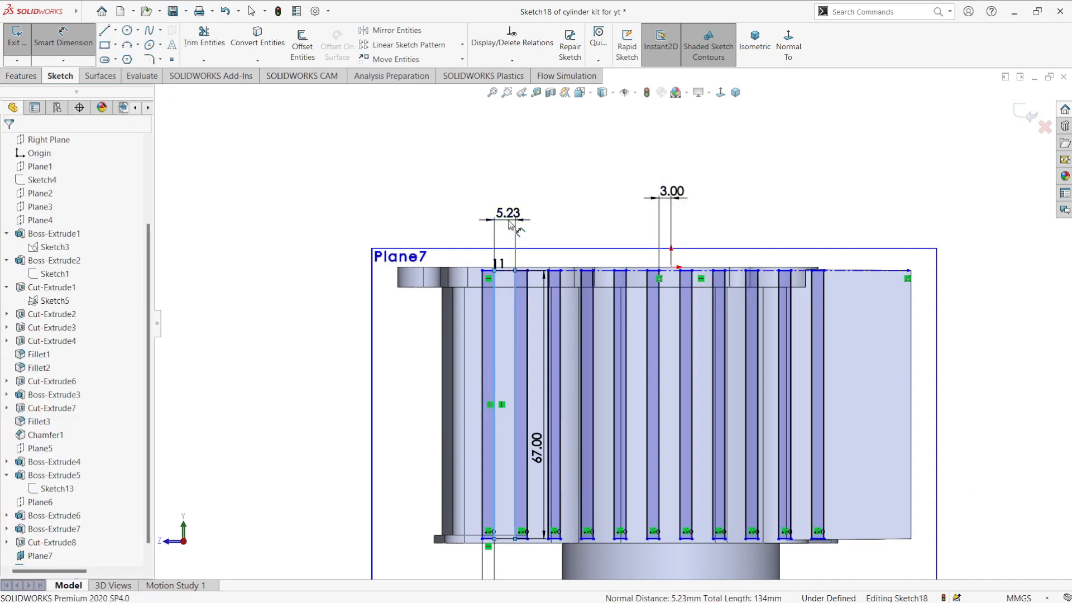
click(506, 215)
text(6)
key(Return)
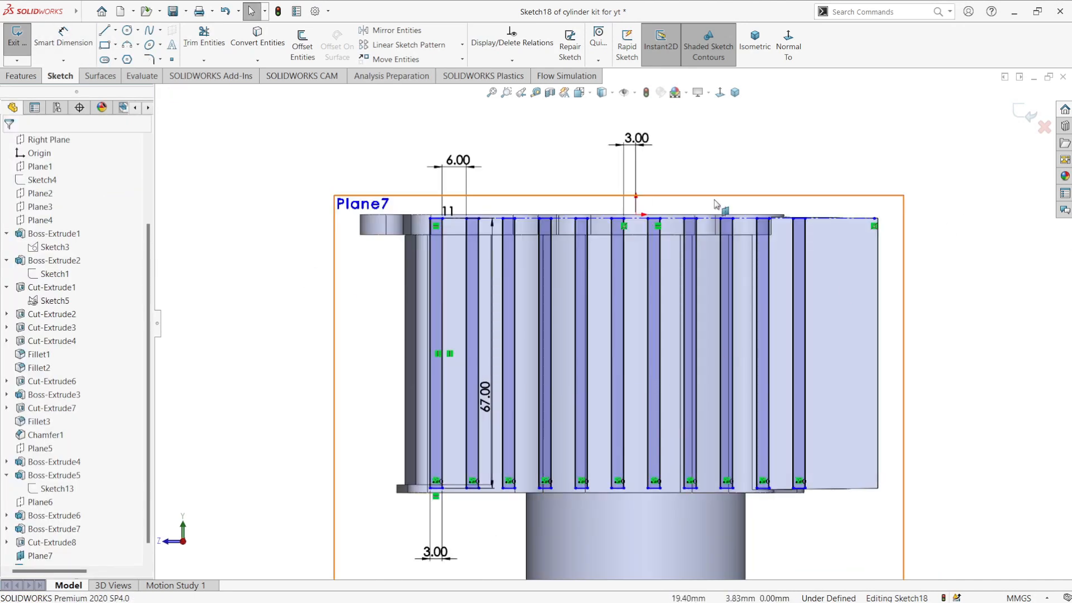
Step: Dimension the distance from the rectangles' upper line to the flange's upper edge, accepting the current value
click(828, 222)
click(801, 170)
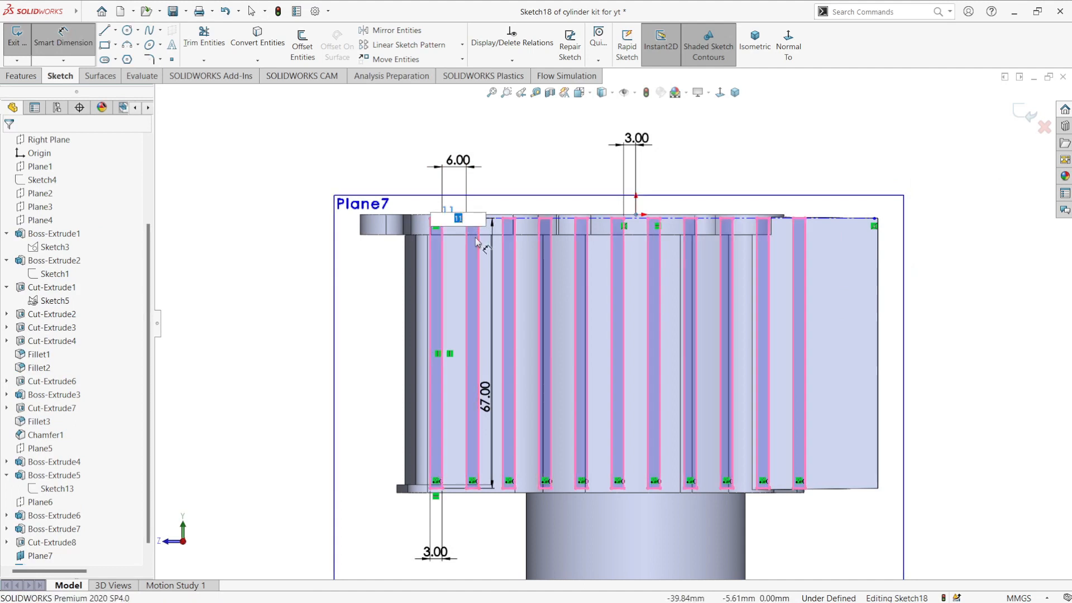
scroll(413, 199, down, 4)
scroll(455, 222, down, 1)
click(648, 256)
click(649, 247)
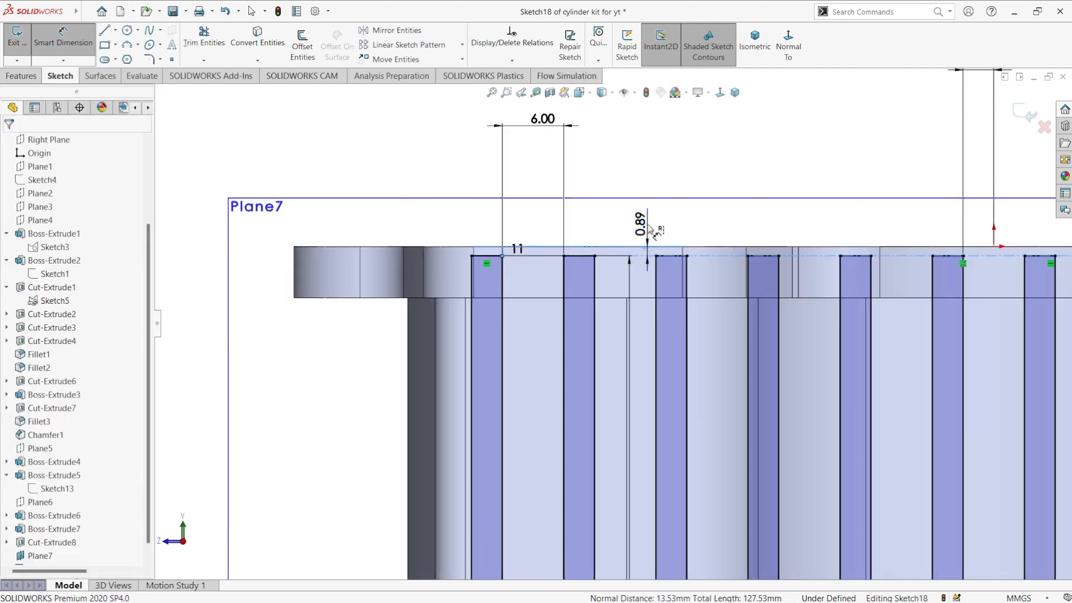
click(649, 224)
key(Return)
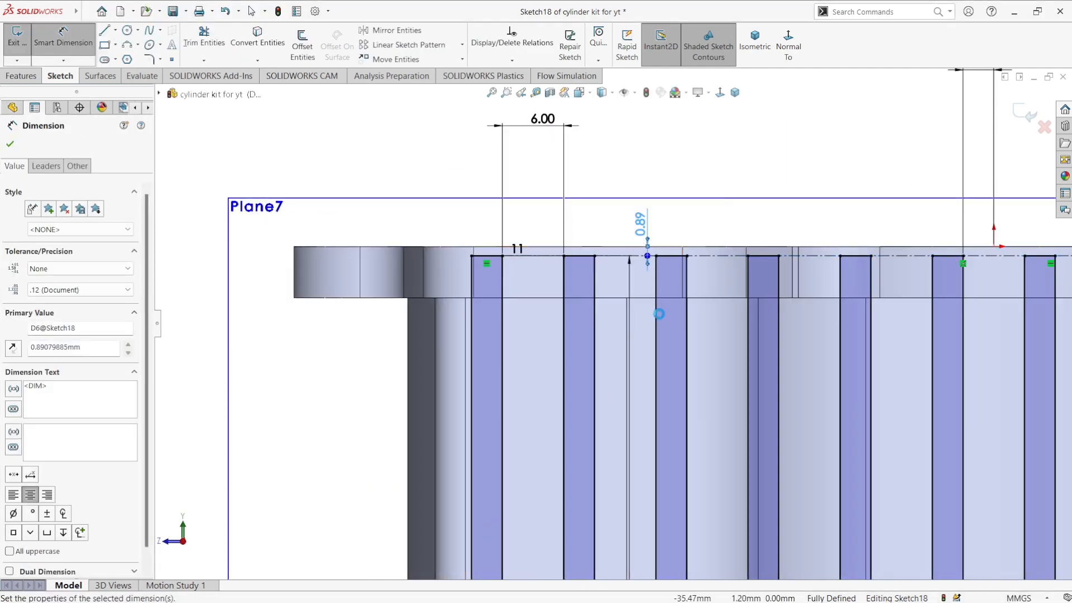
Step: Try to dimension the gap between a rectangle's short edge at the sleeve end and the block's edge there
scroll(552, 192, up, 5)
scroll(664, 445, down, 4)
scroll(473, 343, up, 5)
mouse_move(505, 212)
middle_down()
mouse_move(570, 268)
mouse_move(638, 299)
mouse_move(802, 173)
mouse_move(854, 179)
middle_up()
scroll(748, 187, down, 3)
click(630, 317)
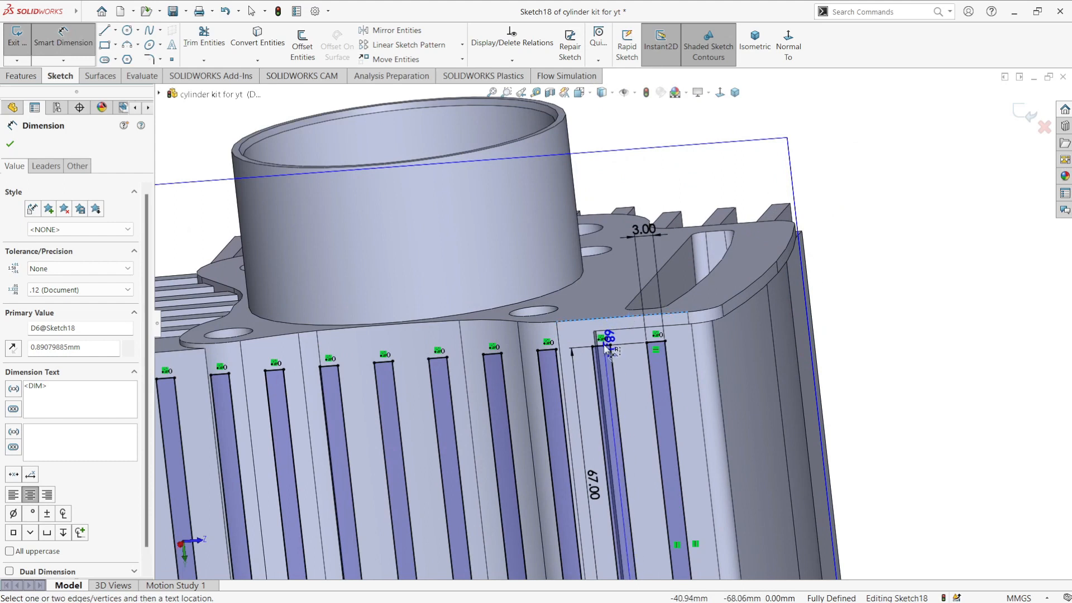
scroll(617, 338, up, 3)
key(space)
click(530, 375)
scroll(608, 332, down, 5)
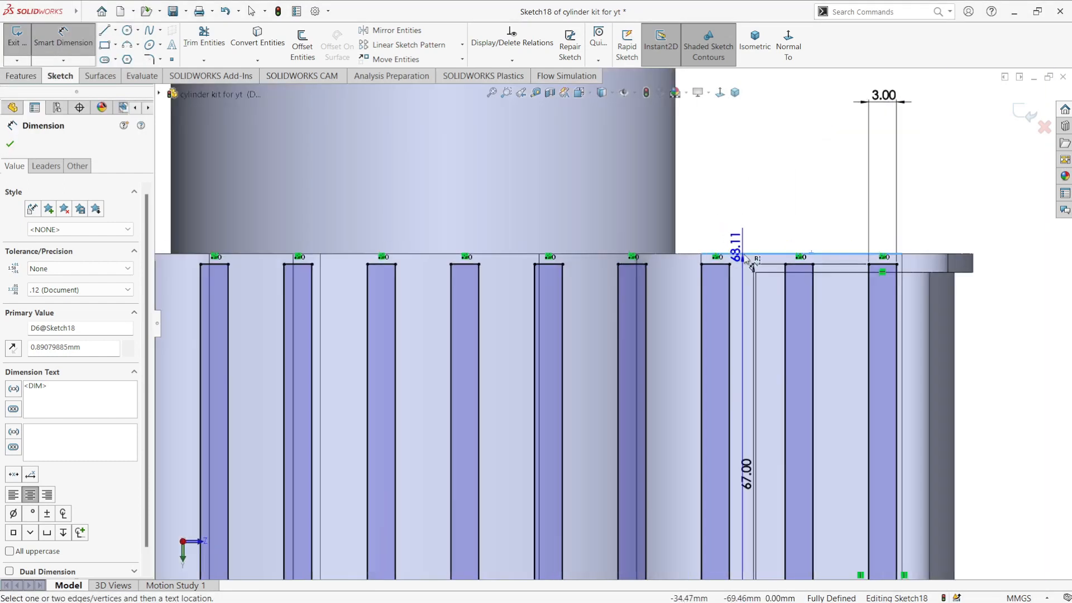
key(Escape)
click(717, 255)
click(718, 264)
click(746, 219)
click(593, 241)
Step: Delete the 0.89 mm dimension between the rectangles and the flange edge
scroll(758, 275, up, 8)
scroll(689, 441, down, 3)
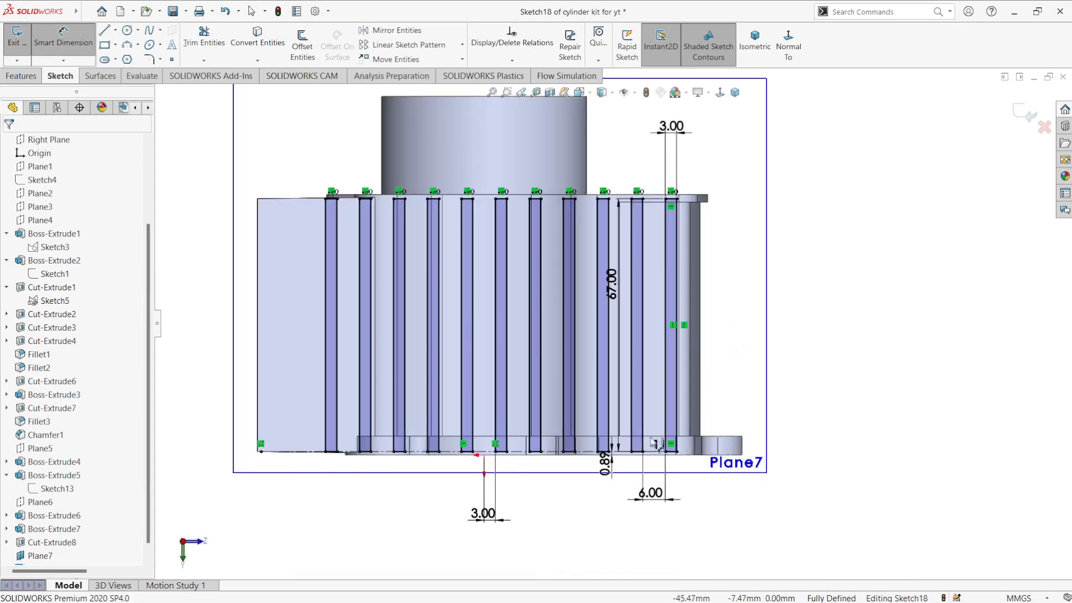
click(614, 474)
right_click(607, 464)
key(Escape)
key(Escape)
right_click(606, 466)
click(645, 424)
Step: Dimension the gap between the rectangles' short edges at the sleeve end and the block's edge as 1.2 mm
scroll(743, 202, down, 1)
scroll(684, 288, up, 2)
right_drag(825, 345, 823, 301)
scroll(585, 240, down, 4)
click(586, 260)
click(607, 260)
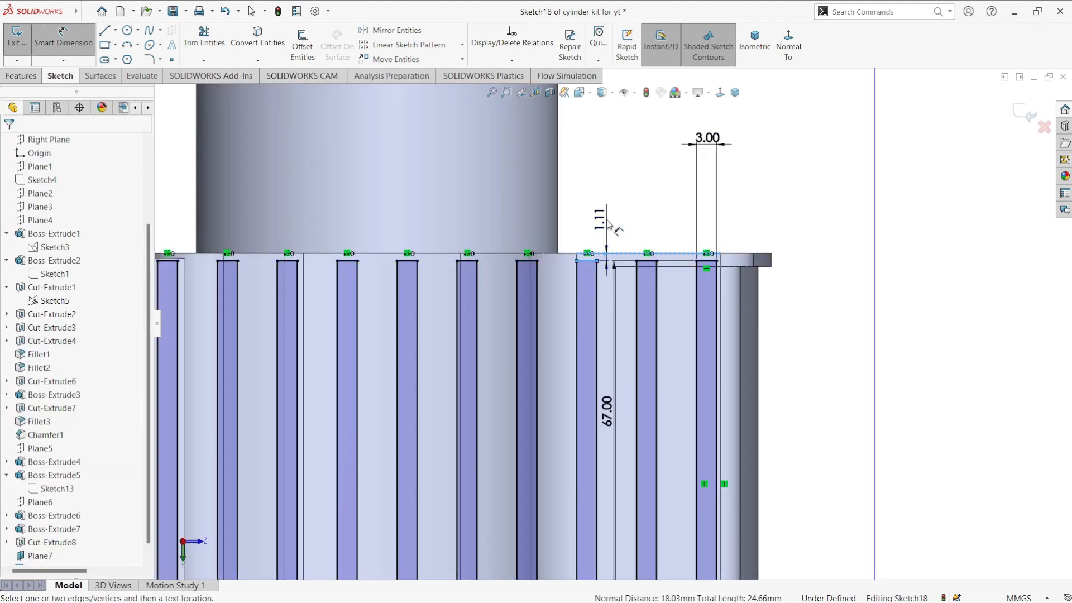
click(607, 221)
text(1.2)
key(Return)
key(Escape)
Step: Draw a horizontal line about 12 mm long across the first two rectangles near their lower ends
scroll(655, 233, up, 5)
middle_drag(655, 232, 849, 325)
key(space)
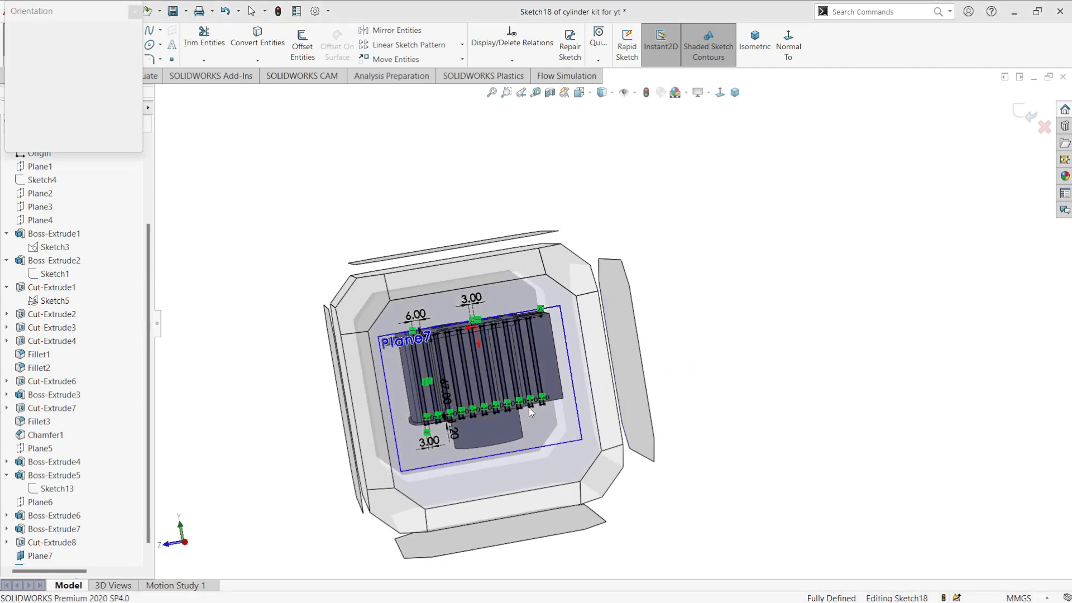
click(528, 407)
click(105, 30)
click(400, 372)
click(469, 372)
right_click(418, 373)
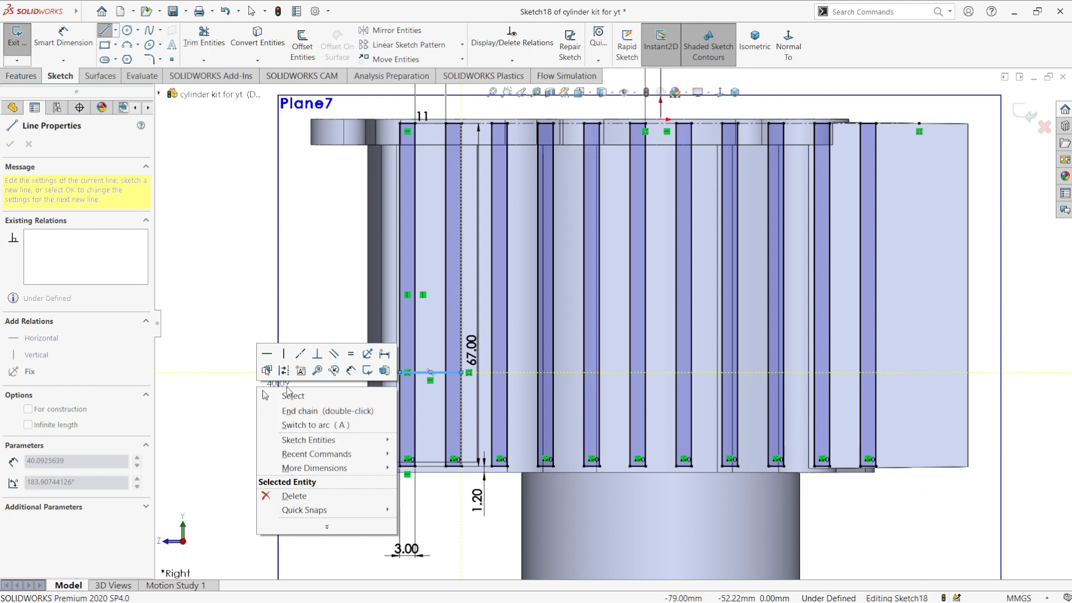
click(290, 395)
Step: Draw a second horizontal line about 12 mm long across the first two rectangles near their upper ends
key(l)
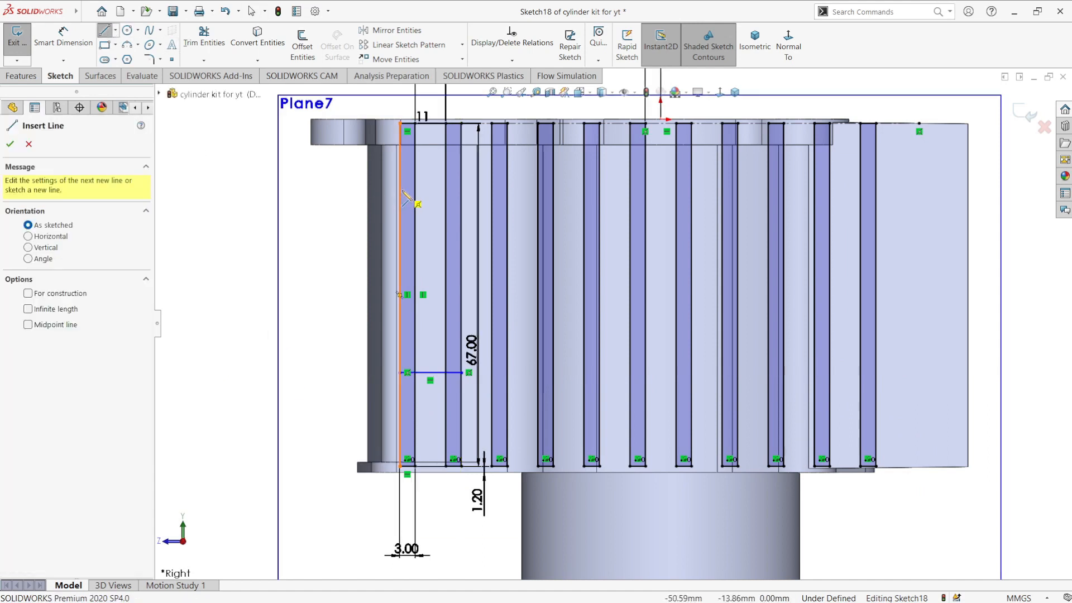
click(400, 190)
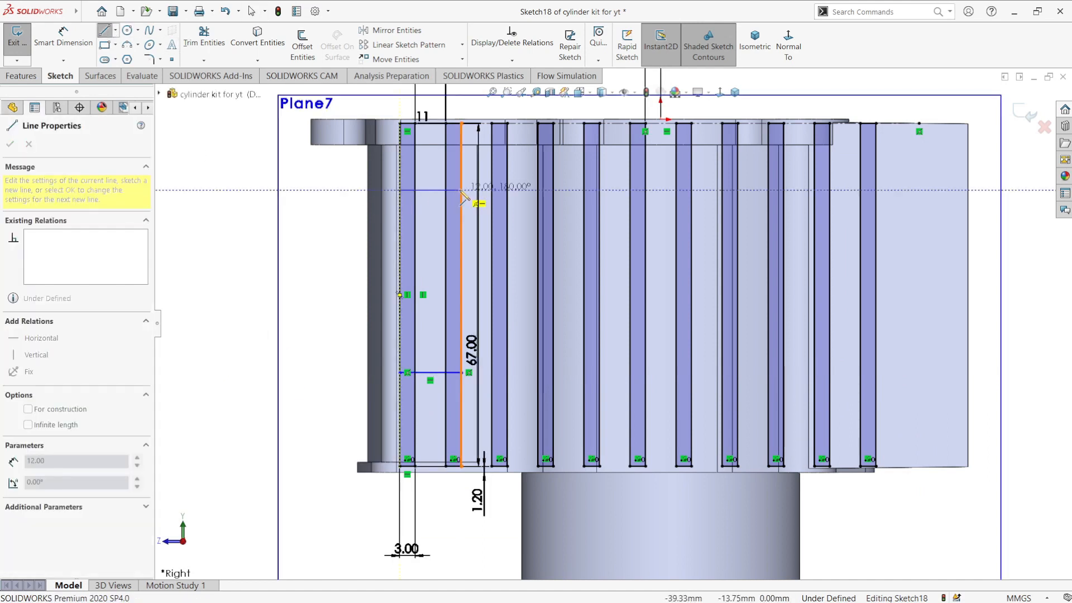
click(468, 190)
right_click(468, 191)
click(495, 213)
Step: Dimension the upper horizontal line 11 mm below the flange's upper edge
key(d)
click(397, 123)
click(435, 190)
click(308, 173)
text(11)
key(Return)
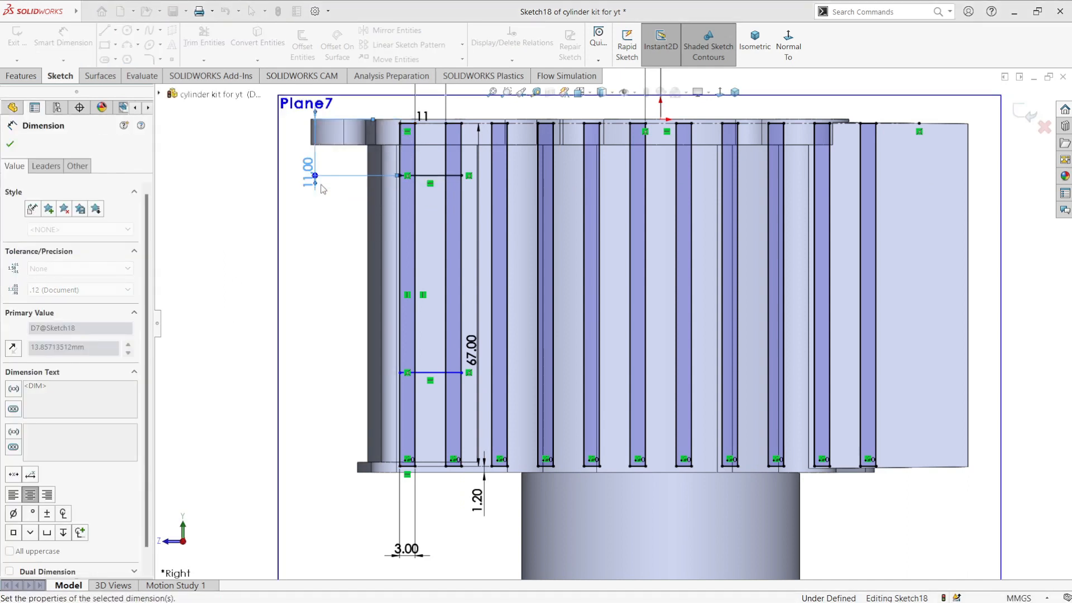
Step: Dimension the lower horizontal line 11 mm above the block's lower edge
click(436, 372)
click(381, 472)
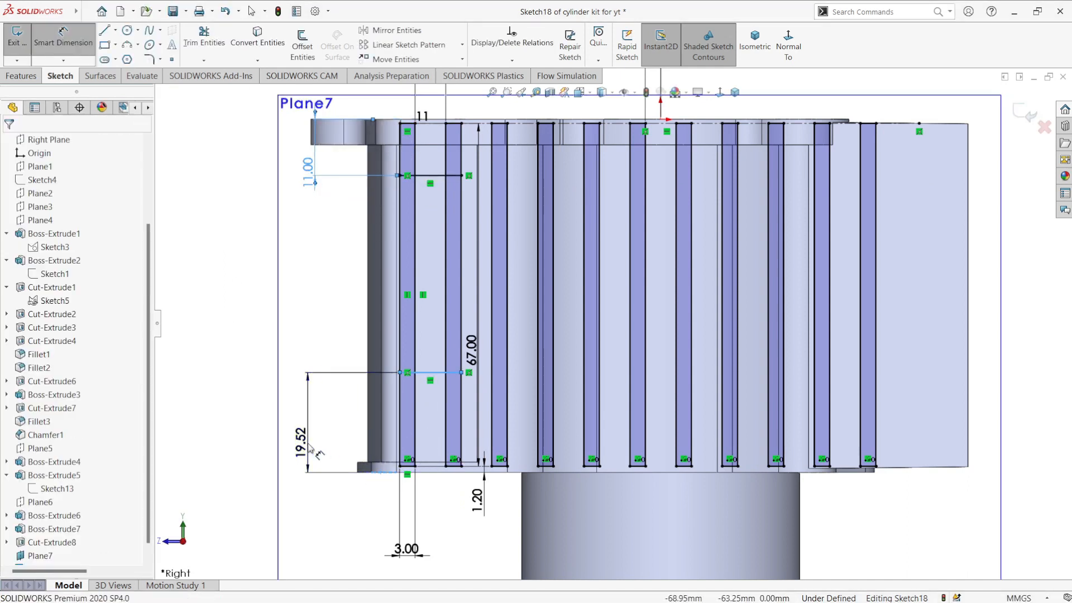
click(306, 444)
text(11)
key(Return)
key(Escape)
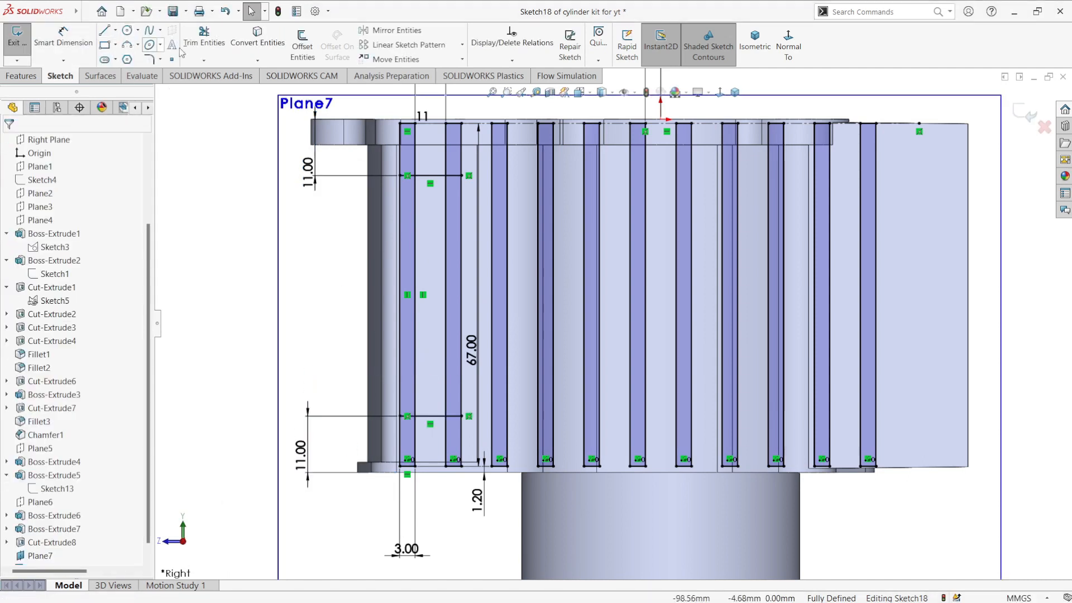
Step: Trim the sides of the first two rectangles above the upper horizontal line
scroll(381, 132, down, 1)
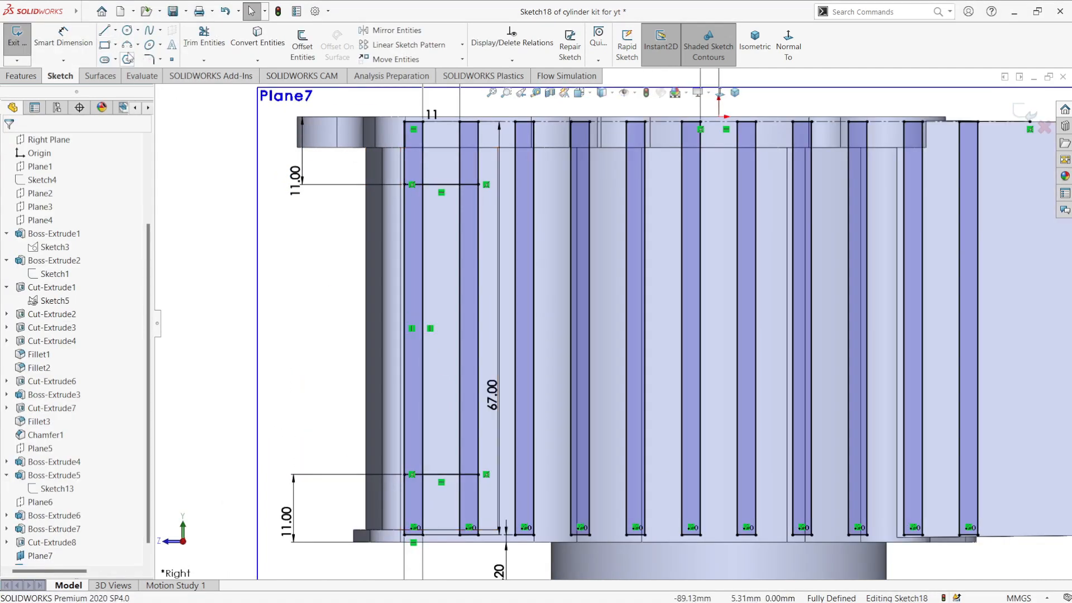
click(204, 39)
drag(382, 167, 483, 173)
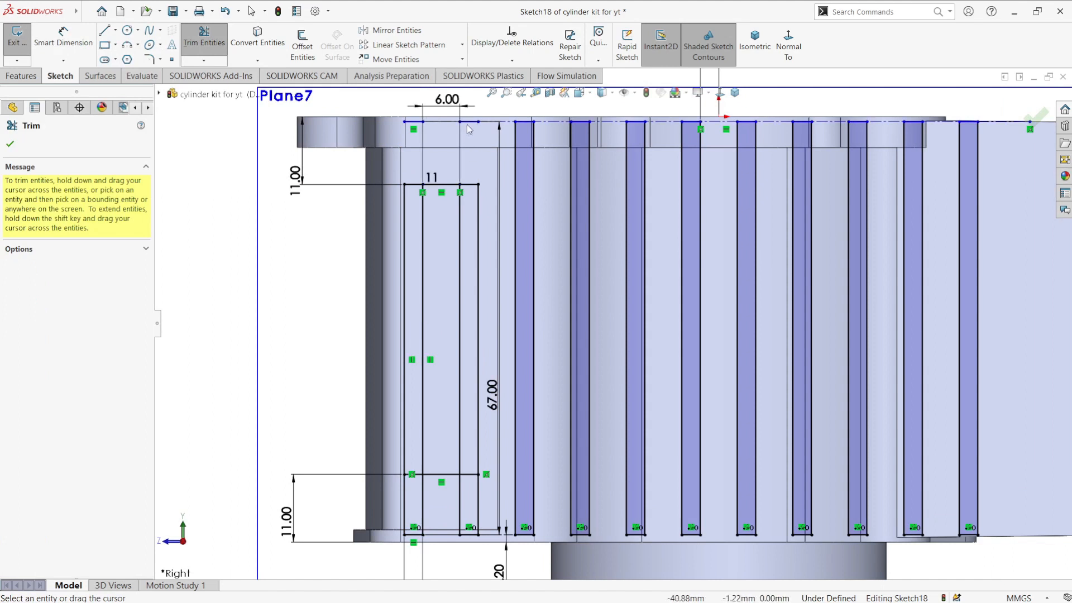
key(Escape)
click(441, 121)
key(Escape)
Step: Trim the leftover parts of the first two rectangles below the lower horizontal line
click(204, 38)
scroll(506, 416, down, 3)
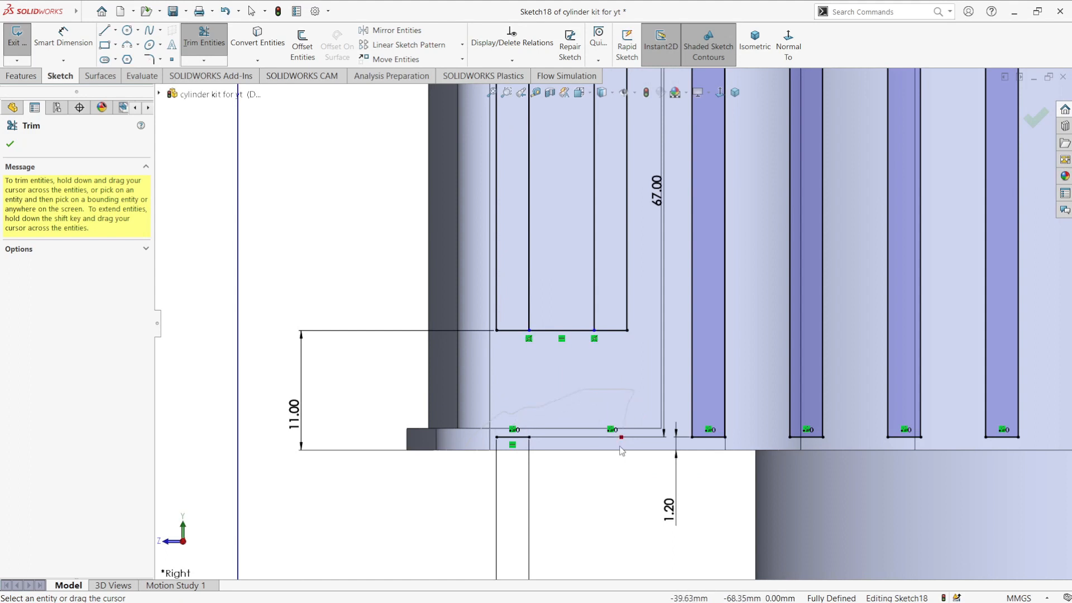
click(621, 451)
key(Escape)
click(558, 449)
key(Escape)
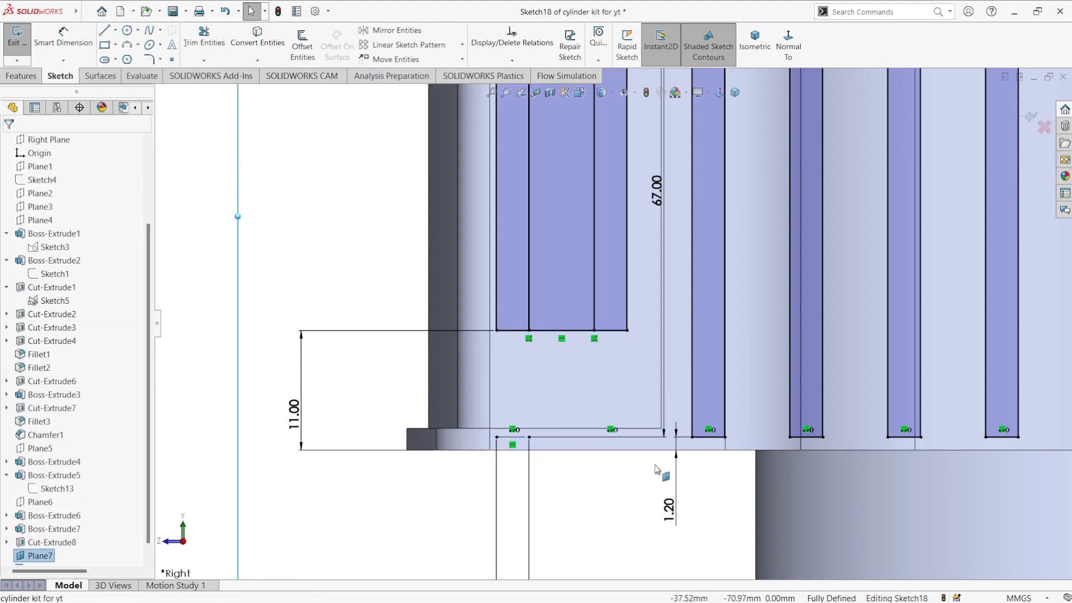
Step: Draw another horizontal line across the two shortened fins, just below their upper closing line
key(f)
scroll(347, 138, down, 2)
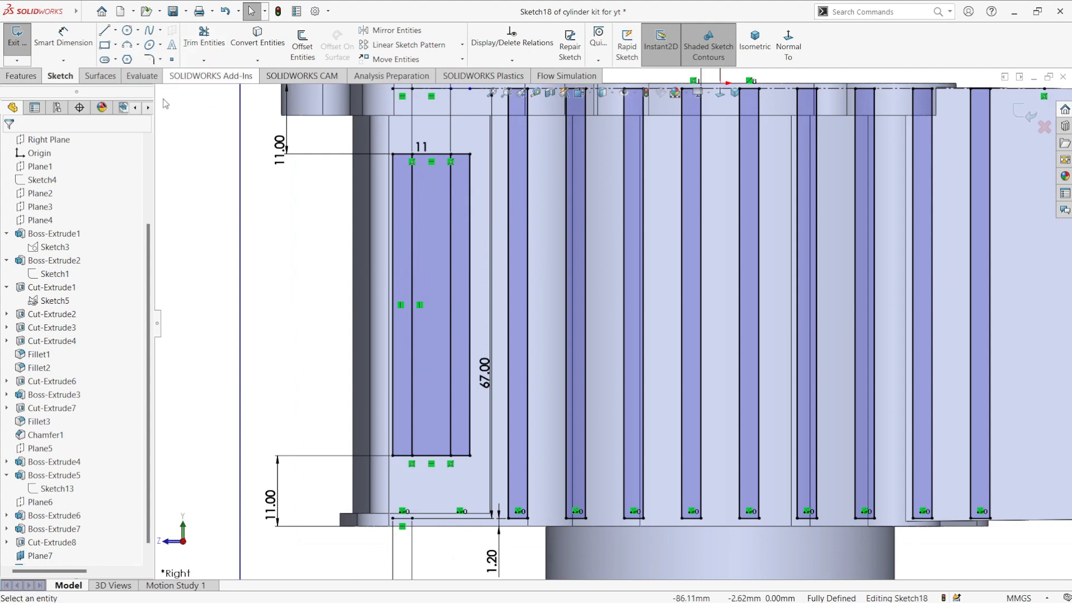
click(105, 31)
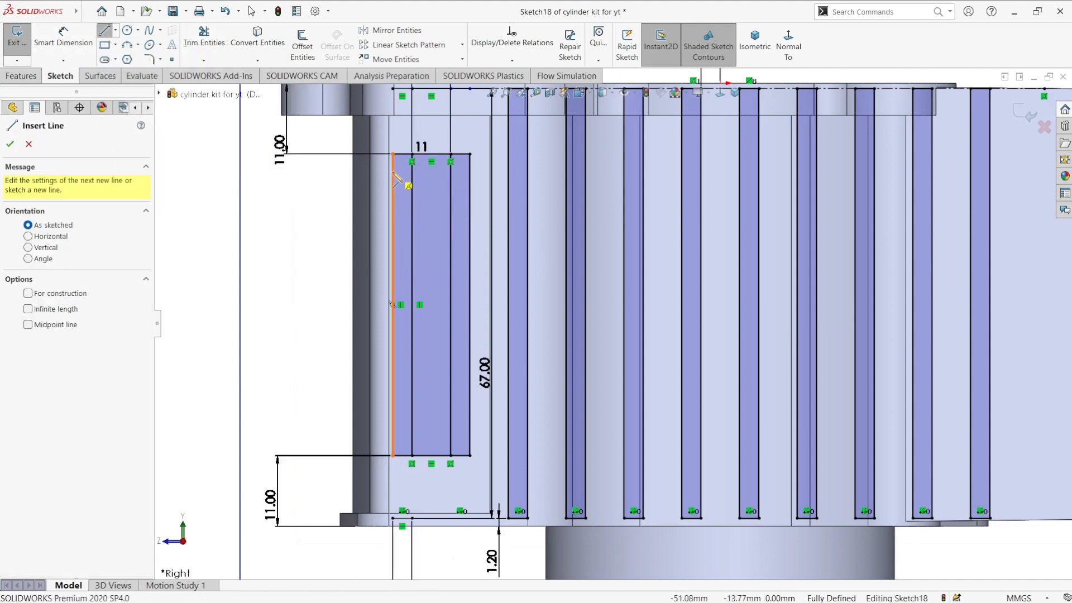
drag(393, 172, 470, 171)
key(Escape)
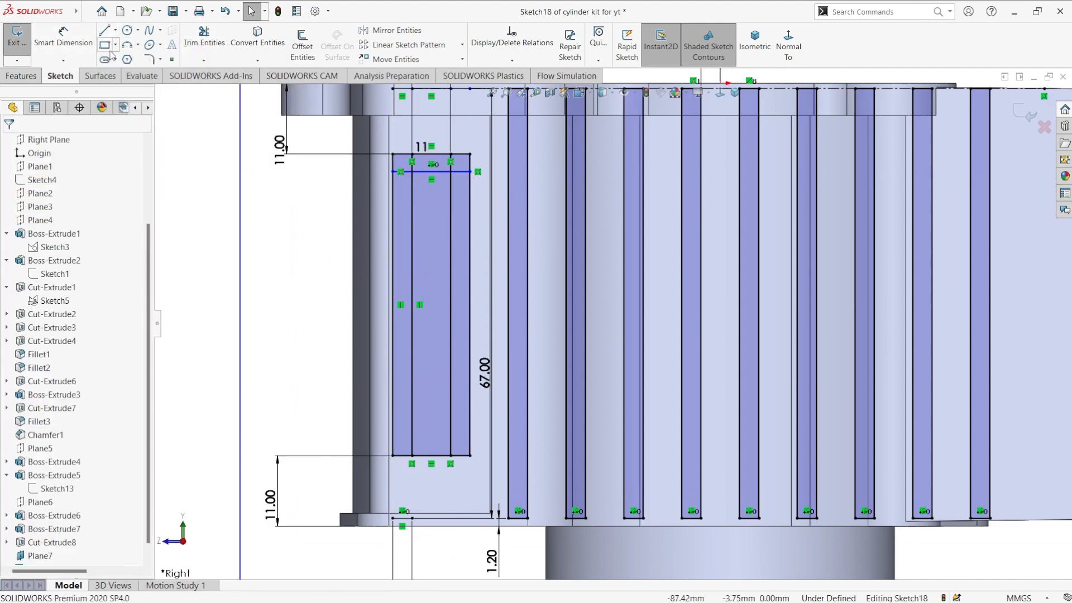
Step: Dimension the new horizontal line 3 mm below the upper closing line
key(d)
click(429, 154)
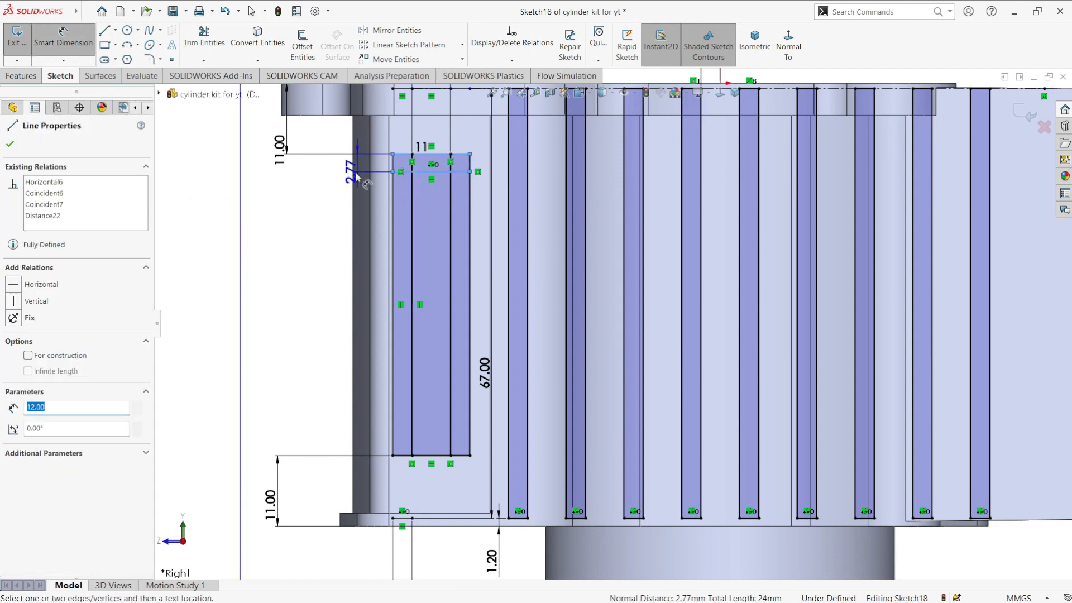
click(335, 173)
text(3)
key(Return)
Step: Try trimming the middle part of the new horizontal line between the inner fin sides, and undo the trim
scroll(335, 117, down, 2)
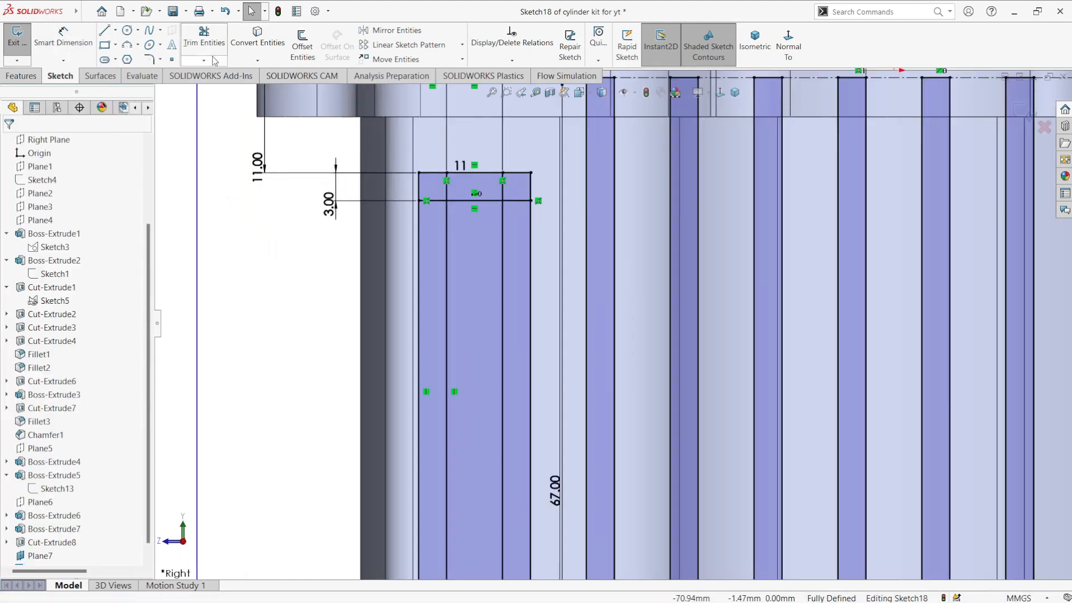
key(t)
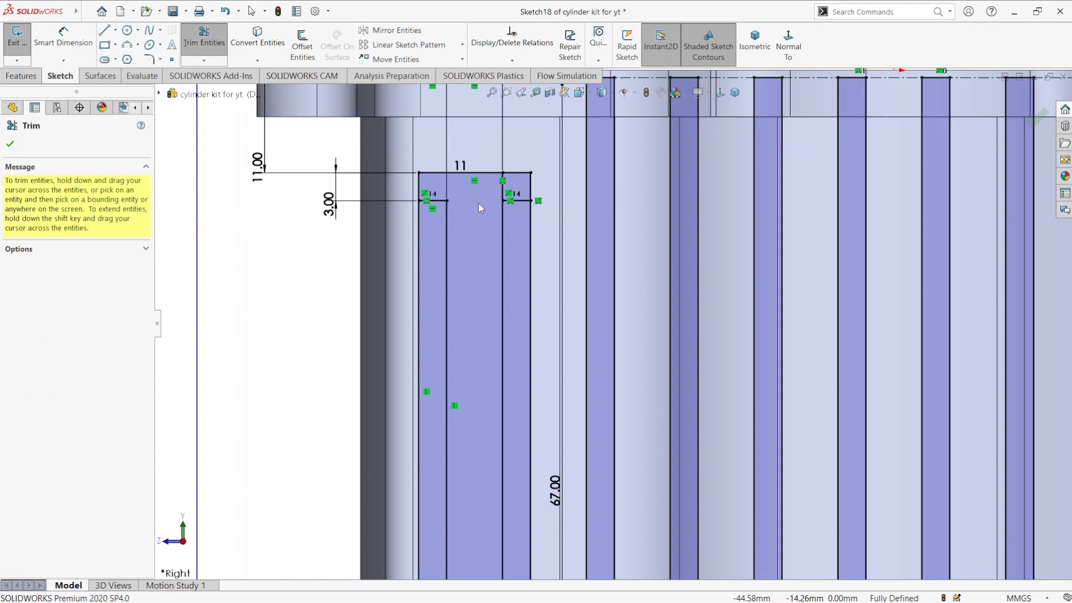
key(ctrl+z)
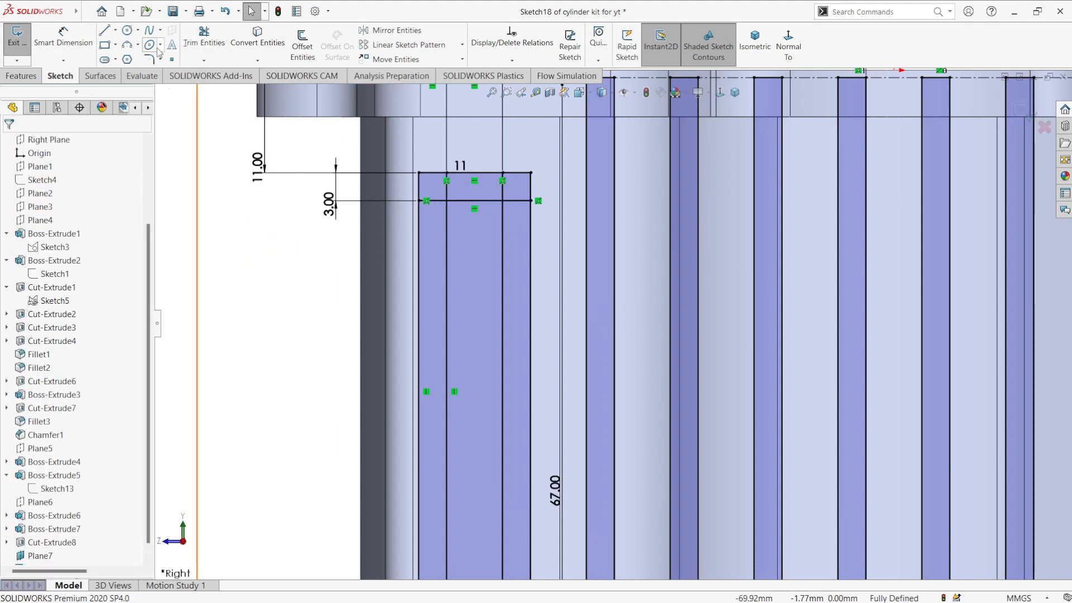
Step: Trim the inner fin sides above the new line and the lower closing line's middle part between the two fins
key(t)
drag(510, 193, 510, 195)
key(Escape)
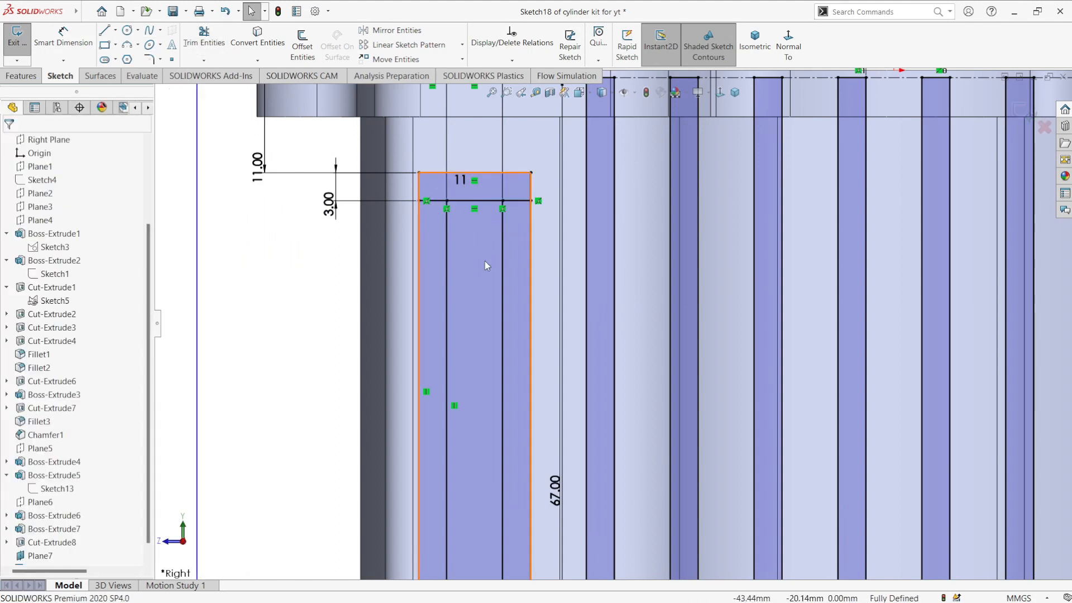
scroll(647, 266, up, 3)
click(550, 465)
key(t)
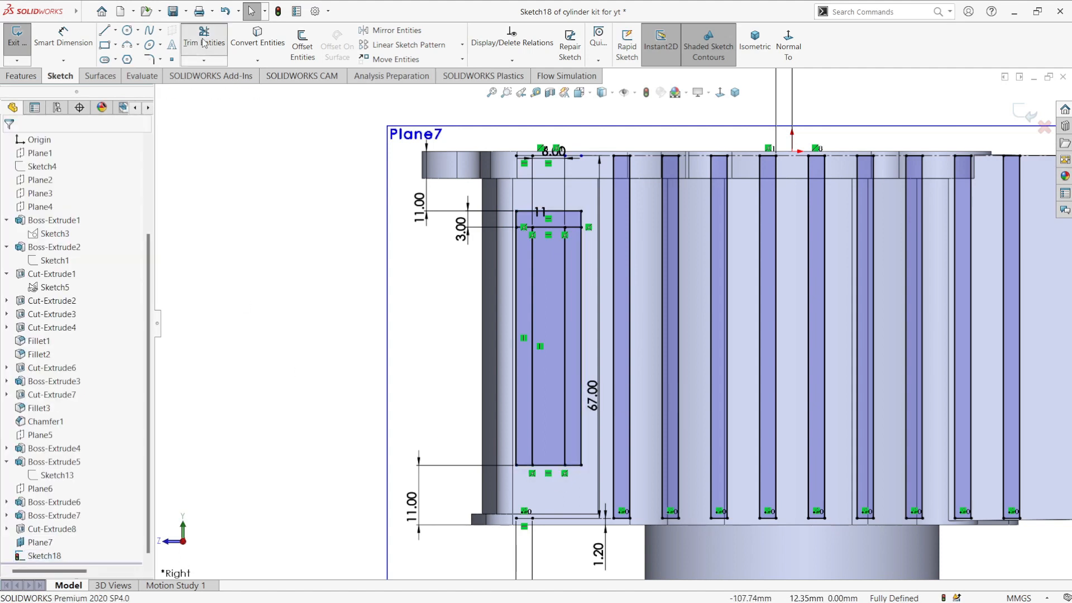
drag(554, 453, 598, 448)
key(Escape)
Step: Trim both outer ends of the 3 mm offset line so the two fins join into one bridged profile
scroll(538, 231, down, 3)
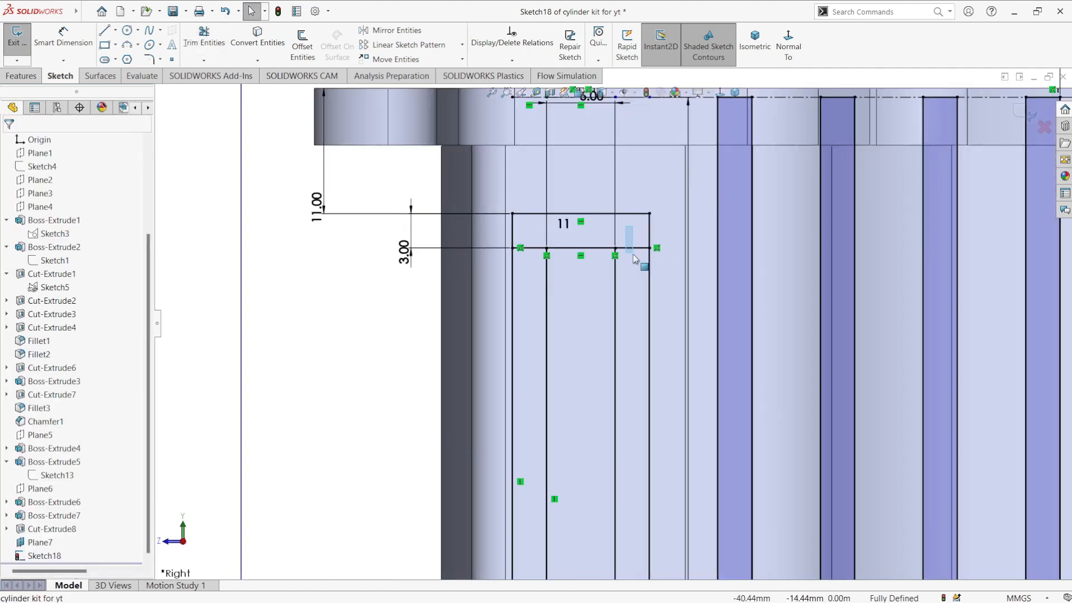
key(t)
drag(535, 230, 537, 270)
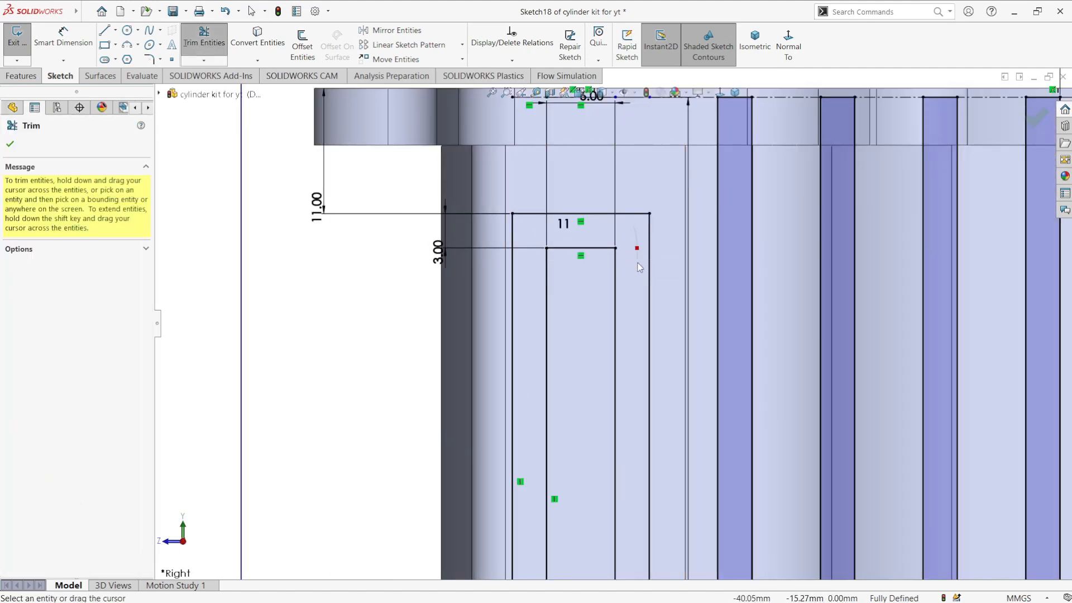
key(Escape)
Step: Extrude the fin sketch toward the block with the Up To Body end condition, choosing the cylinder block as target
scroll(625, 295, up, 5)
click(21, 76)
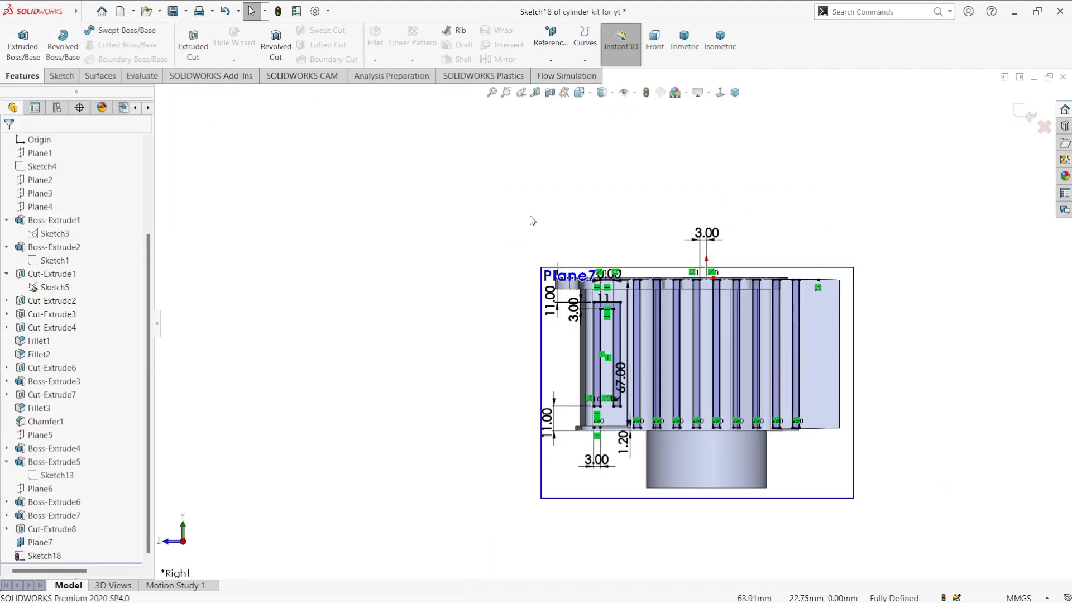
click(23, 46)
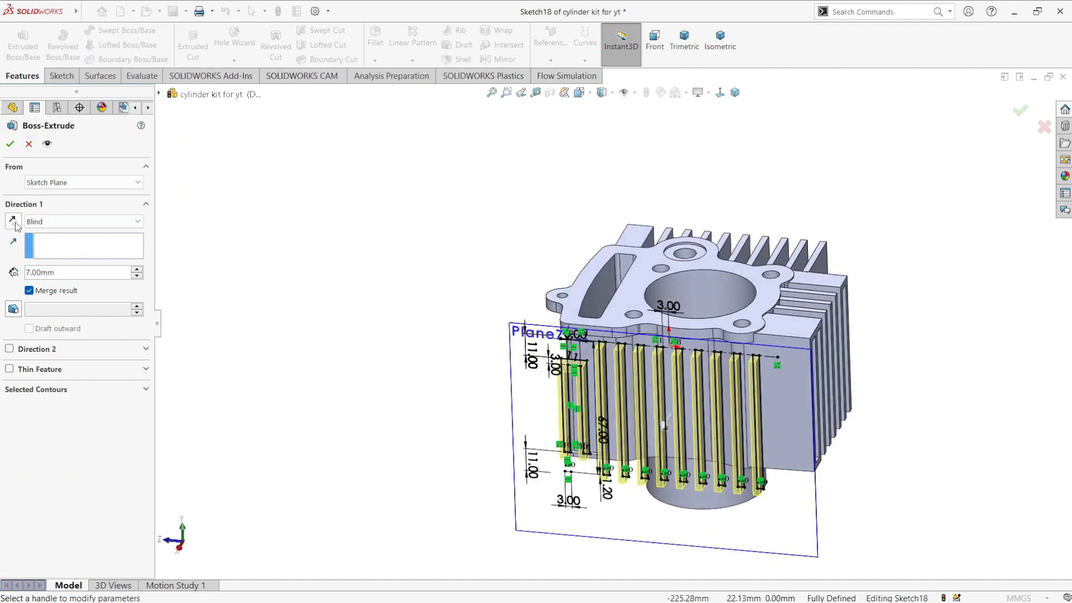
click(73, 222)
click(72, 255)
click(73, 221)
click(73, 291)
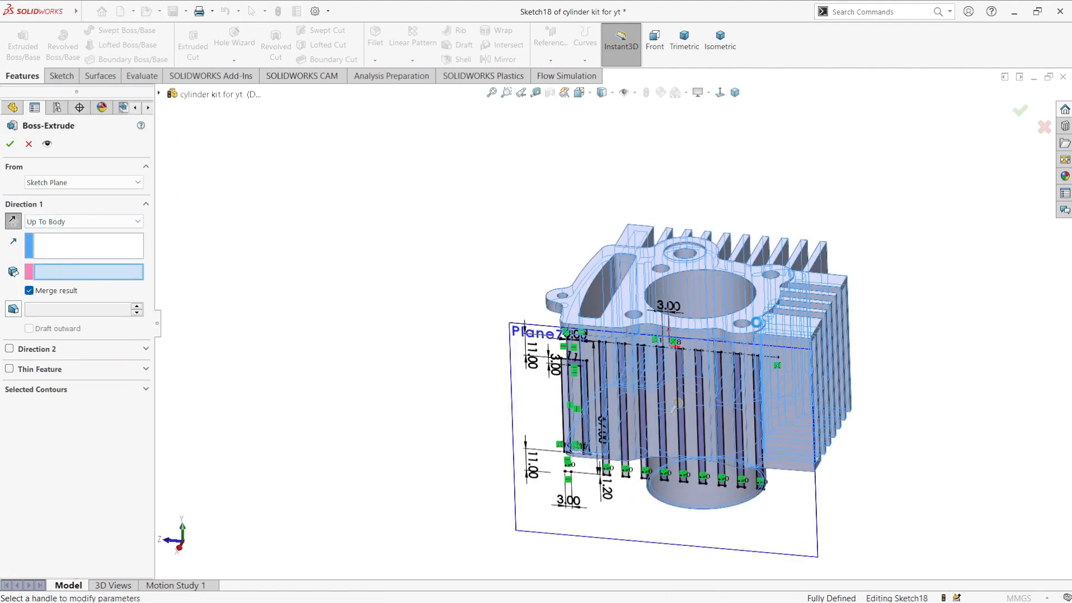
click(659, 390)
Step: Turn on draft for the fin extrusion and make it draft outward
scroll(655, 393, up, 3)
middle_drag(659, 391, 642, 402)
click(13, 309)
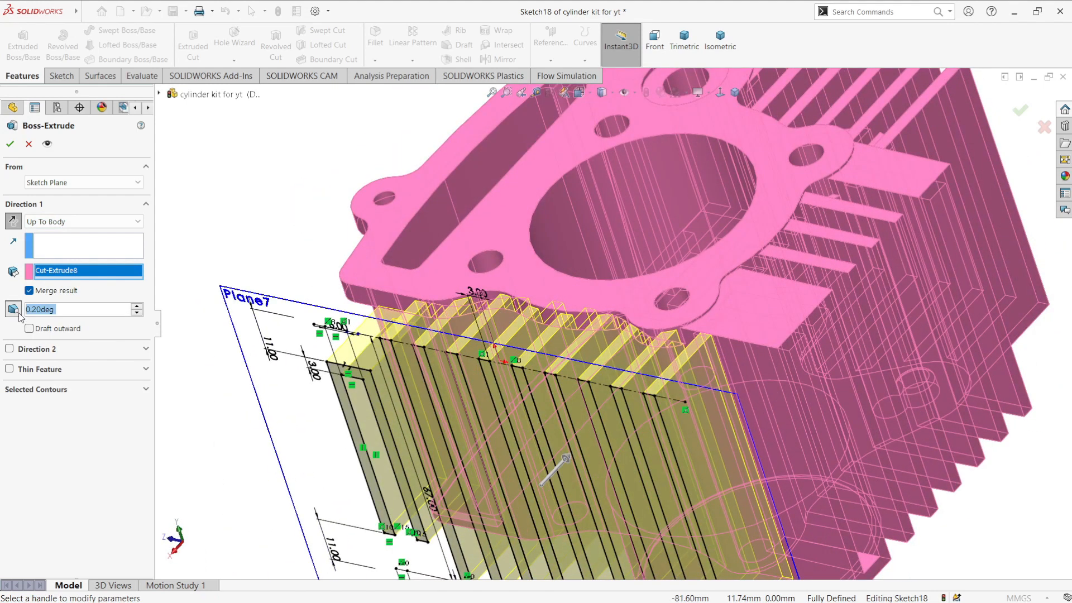
click(51, 329)
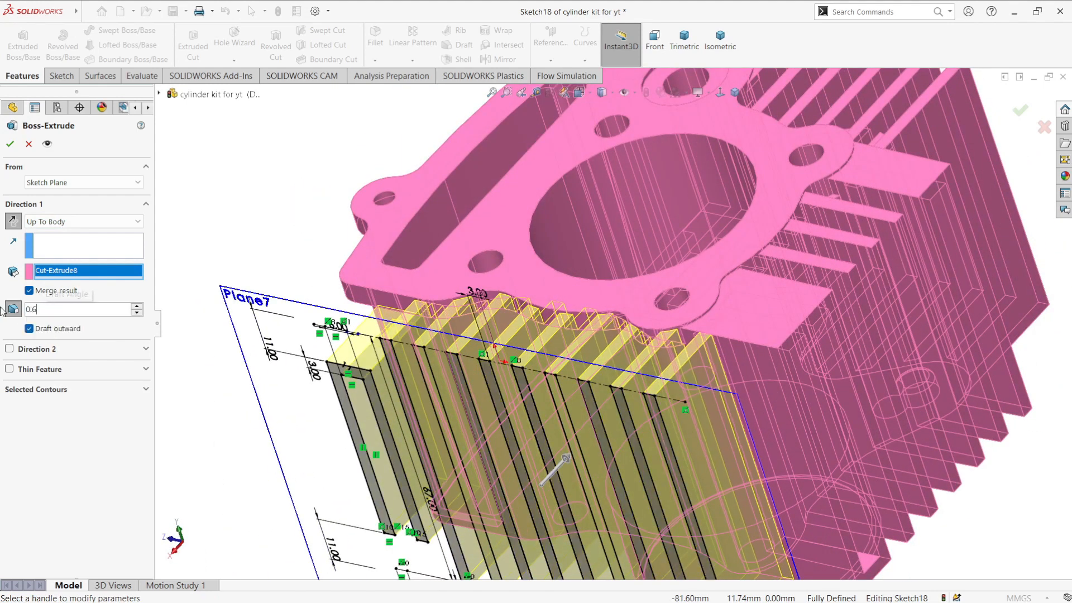
Step: Try draft angles of 0.6 and 0.3 degrees for the fin extrusion
text(0.6)
key(Return)
text(0.3)
key(Return)
Step: Set the draft angle to 0.2 degrees and accept the fin extrusion
text(0.)
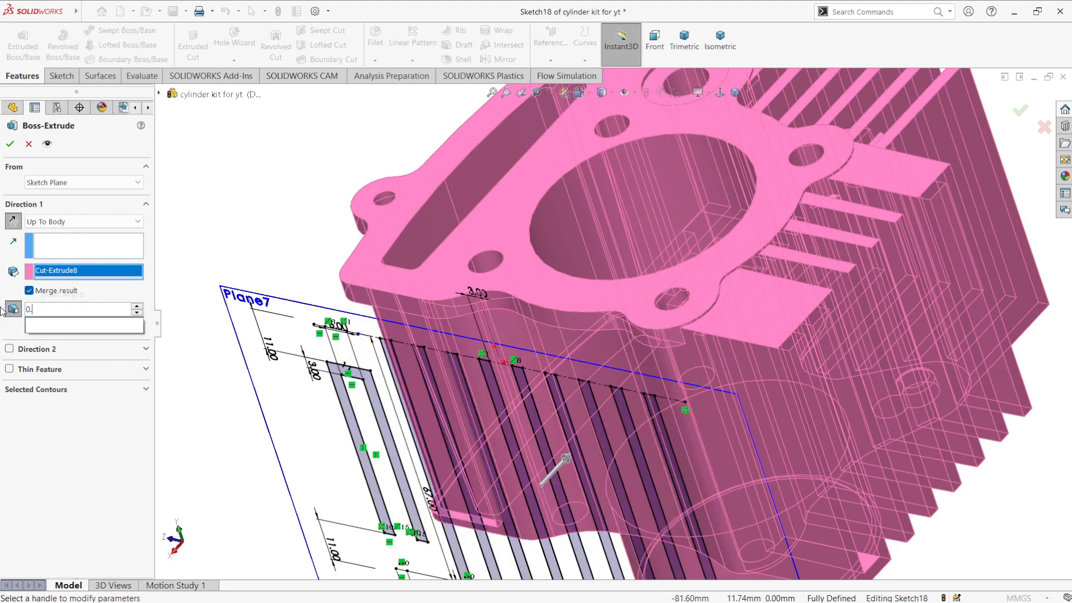
text(2)
key(Return)
click(10, 144)
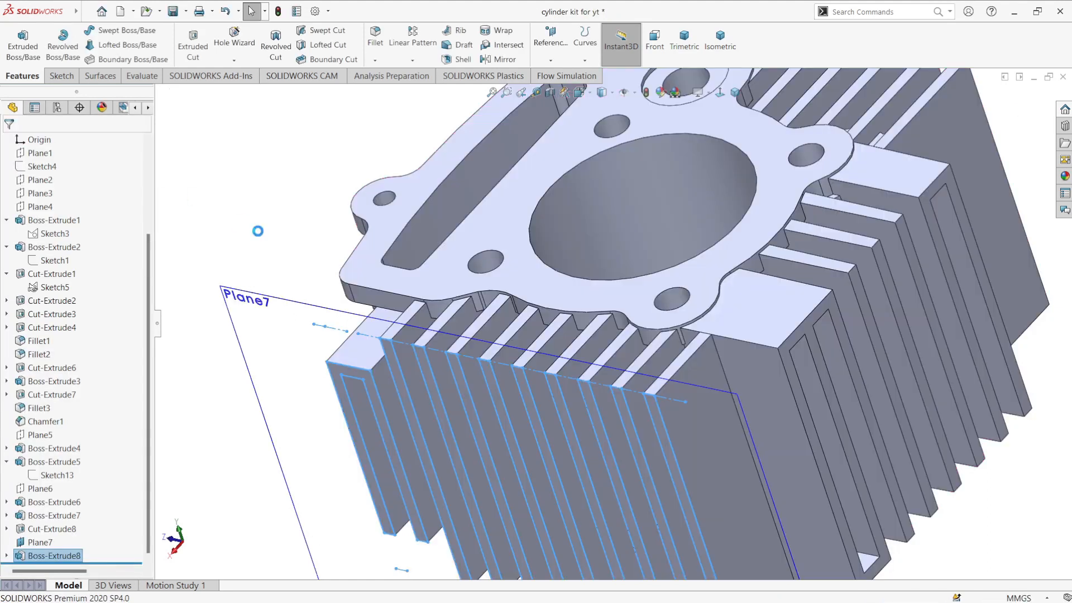
Step: Hide Plane7, the reference plane lying along the front face of the cooling fins
middle_drag(536, 407, 650, 413)
click(721, 519)
click(804, 491)
middle_drag(825, 387, 552, 495)
click(720, 39)
middle_drag(842, 251, 804, 302)
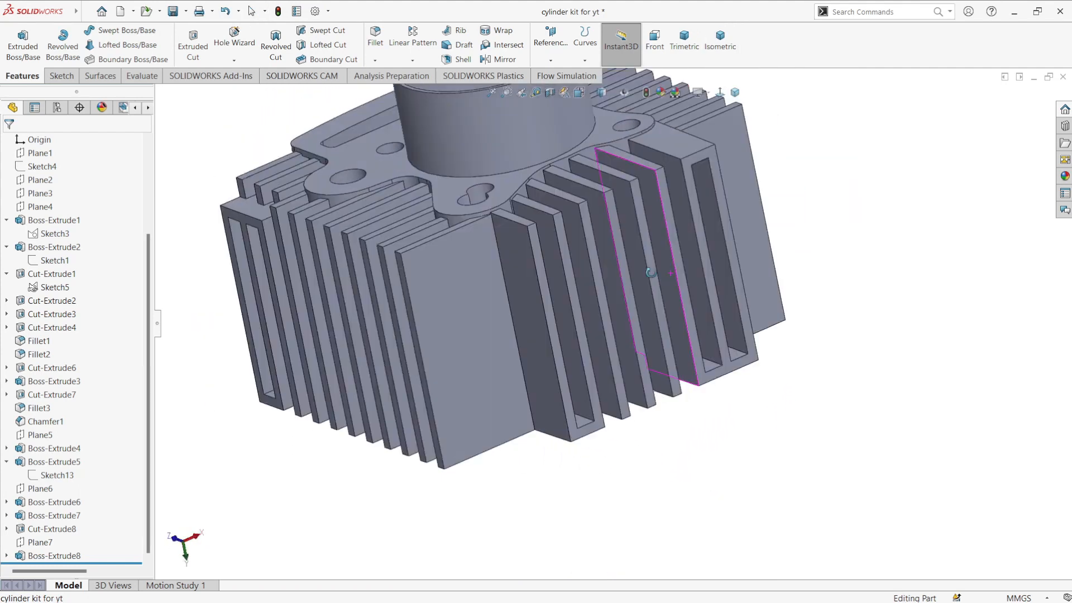
scroll(811, 306, up, 5)
Step: Start a sketch on the Right Plane and view it straight on from the side
key(space)
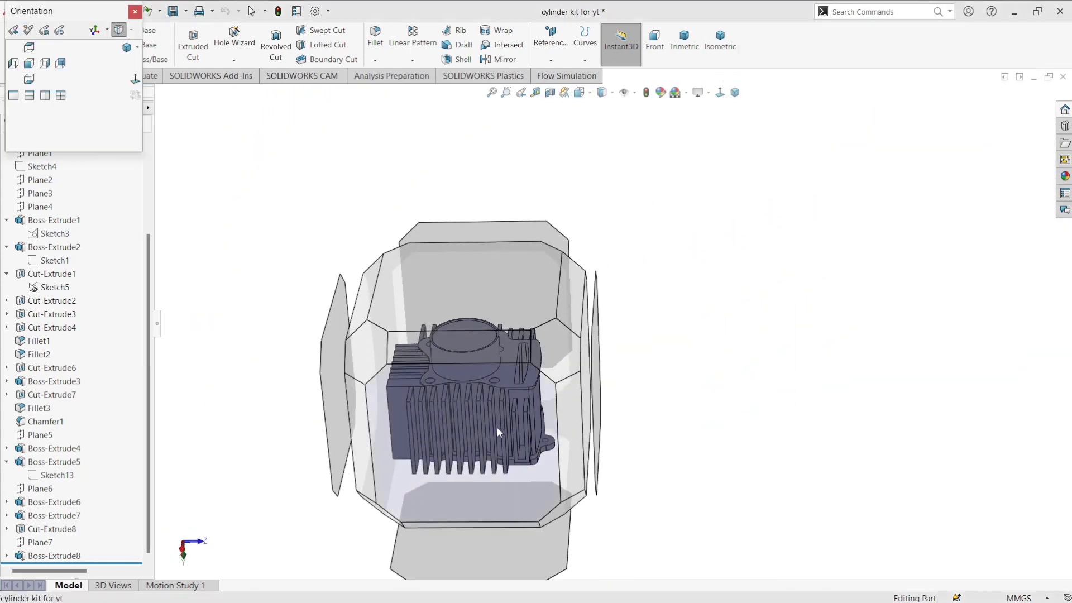
click(495, 426)
scroll(48, 201, up, 3)
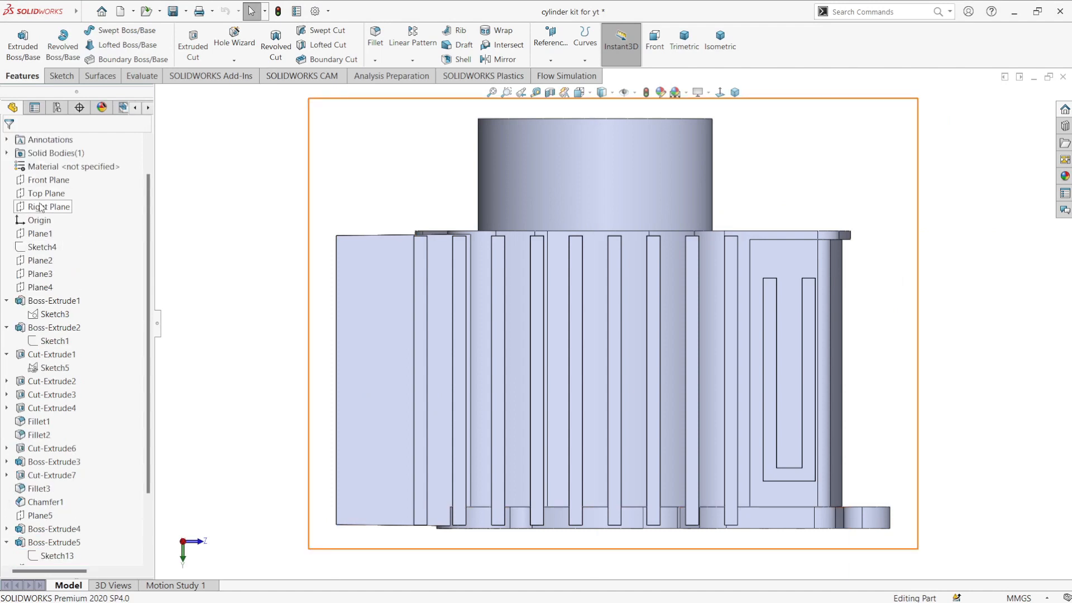
click(49, 207)
click(279, 185)
click(755, 39)
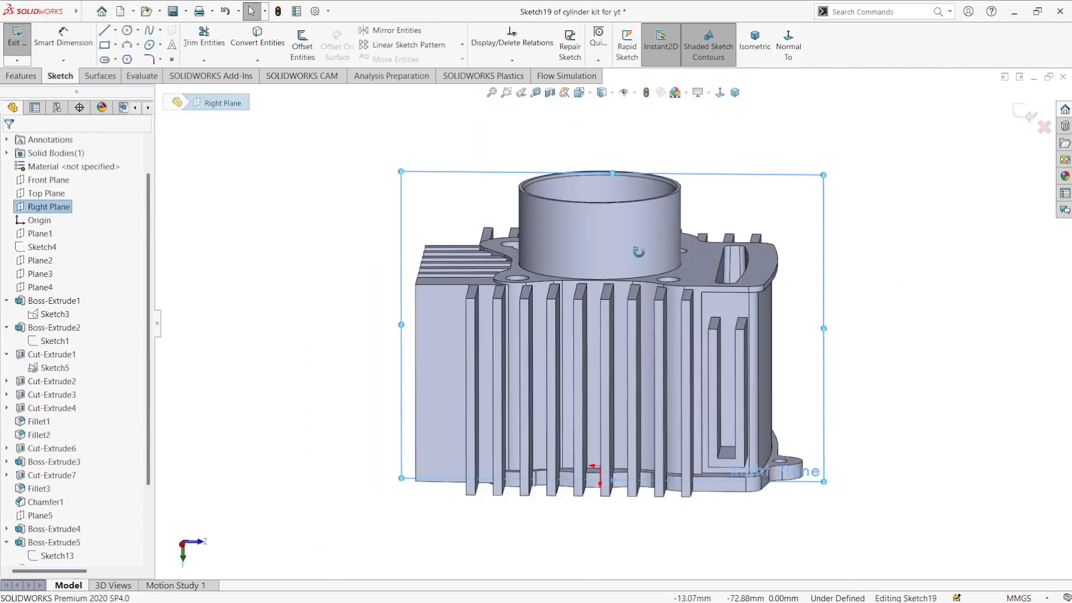
key(space)
click(523, 337)
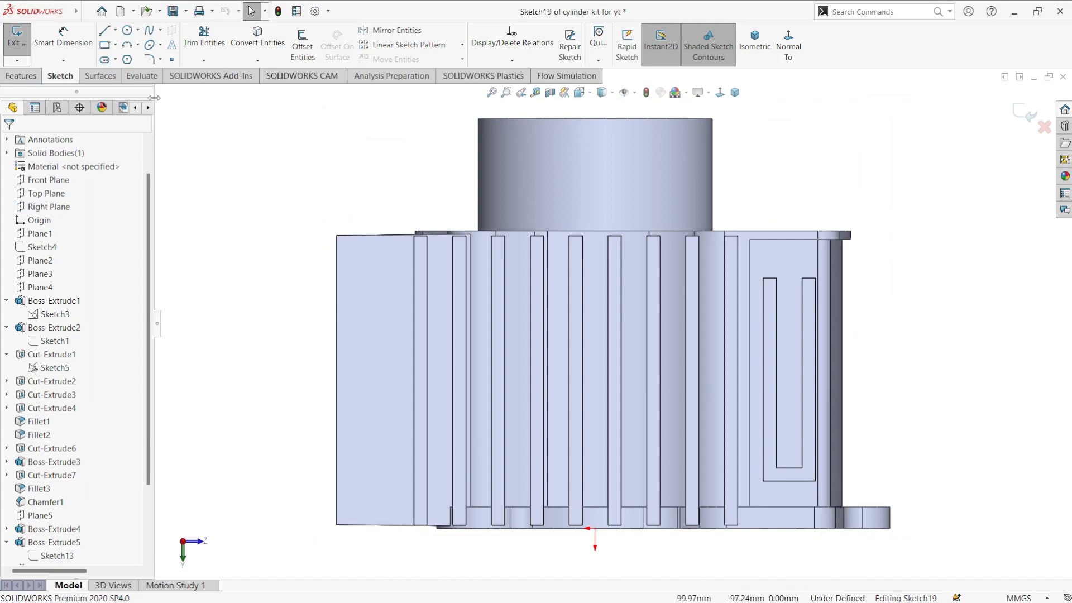
Step: Sketch a slanted line from the block's lower outer corner to a point about 6 mm inward on its top edge
key(l)
click(335, 523)
click(363, 236)
right_click(382, 191)
click(406, 200)
click(247, 399)
Step: Set the horizontal distance from the block's outer edge to the slanted line's upper end to 8 mm
key(d)
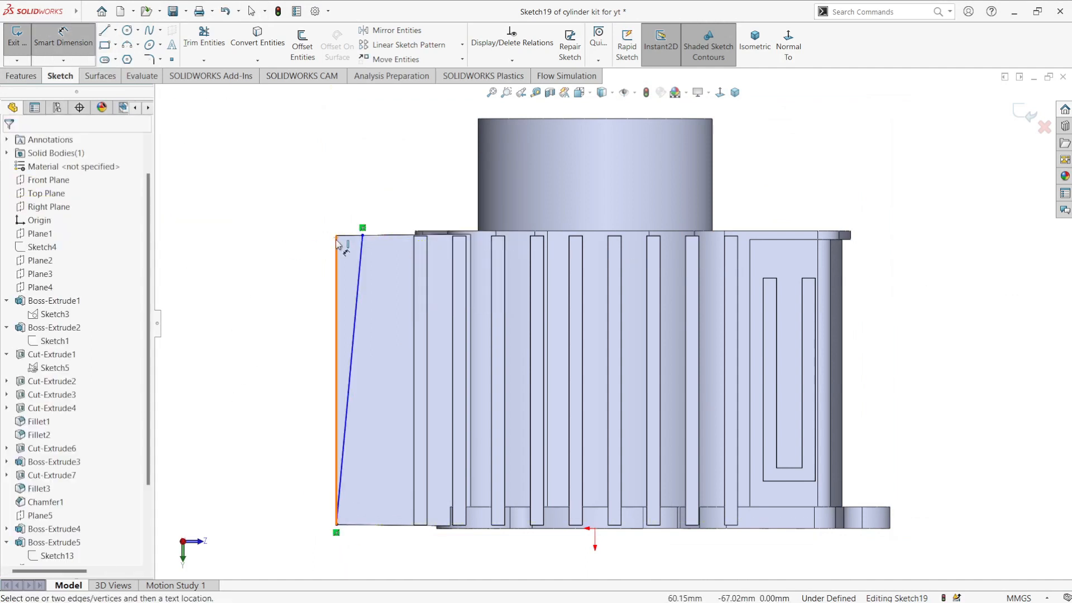
click(342, 488)
click(338, 181)
text(8)
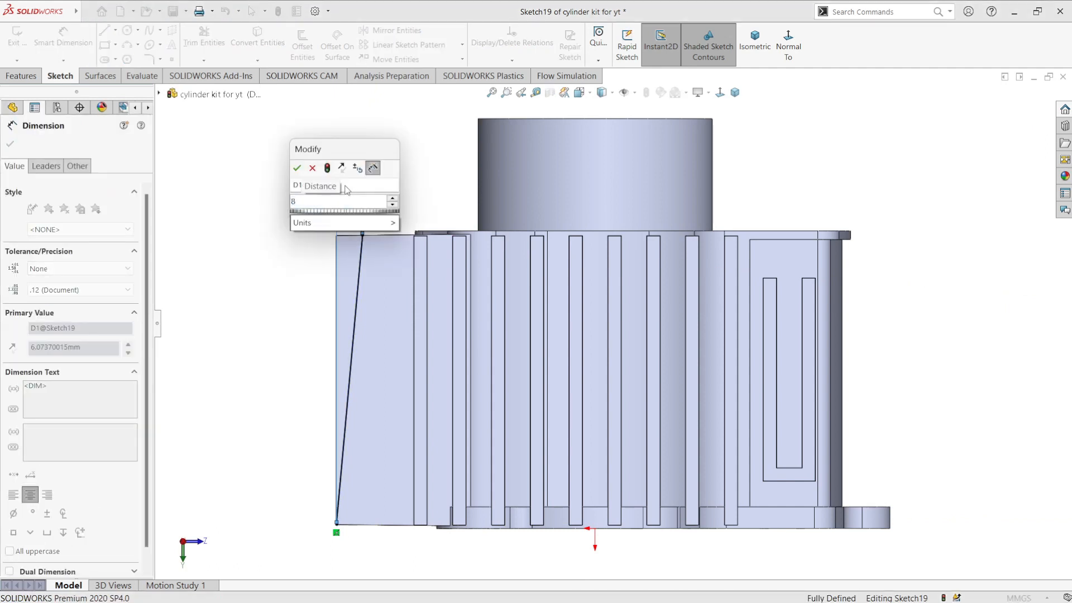
key(Return)
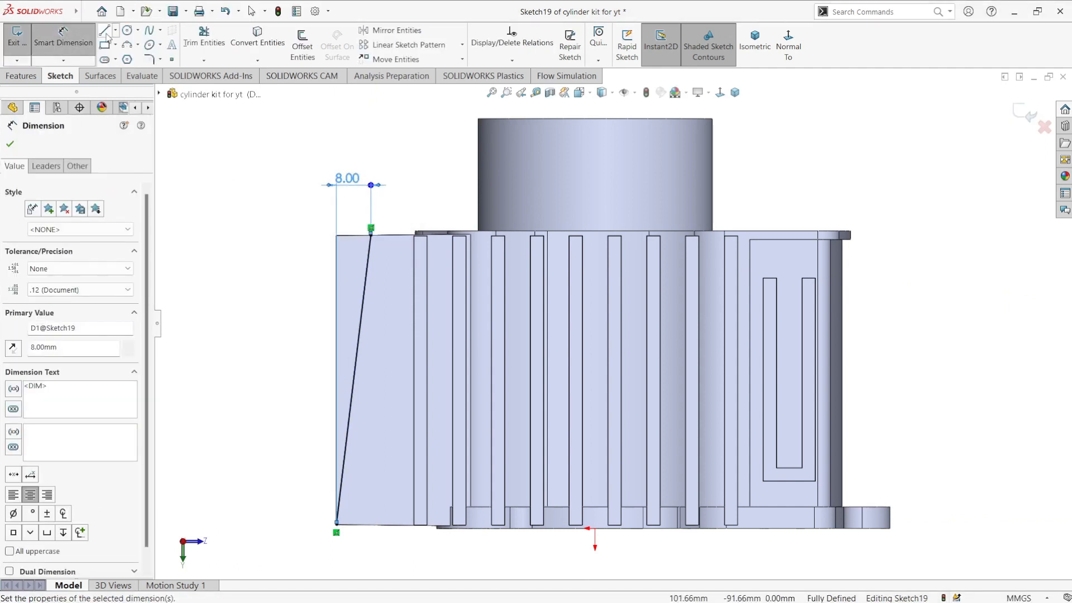
Step: Close the profile outside the block with a top line about 13 mm long, a vertical line and a short bottom line
click(105, 31)
click(370, 236)
click(314, 235)
click(315, 525)
click(337, 525)
right_click(360, 481)
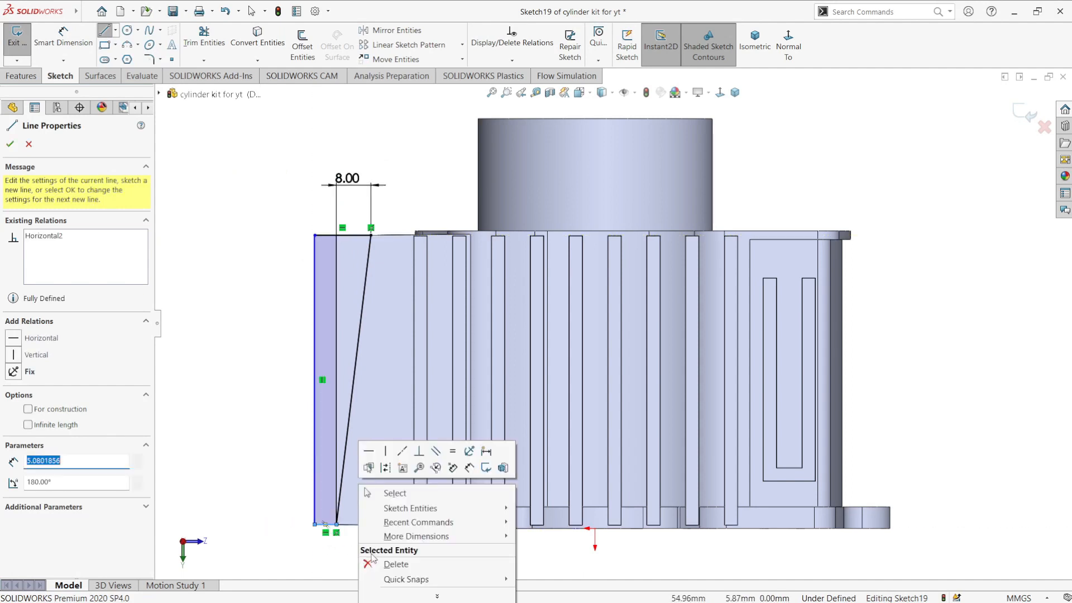
click(384, 494)
Step: Dimension the profile's horizontal top line to 13 mm
right_drag(269, 318, 261, 265)
click(329, 235)
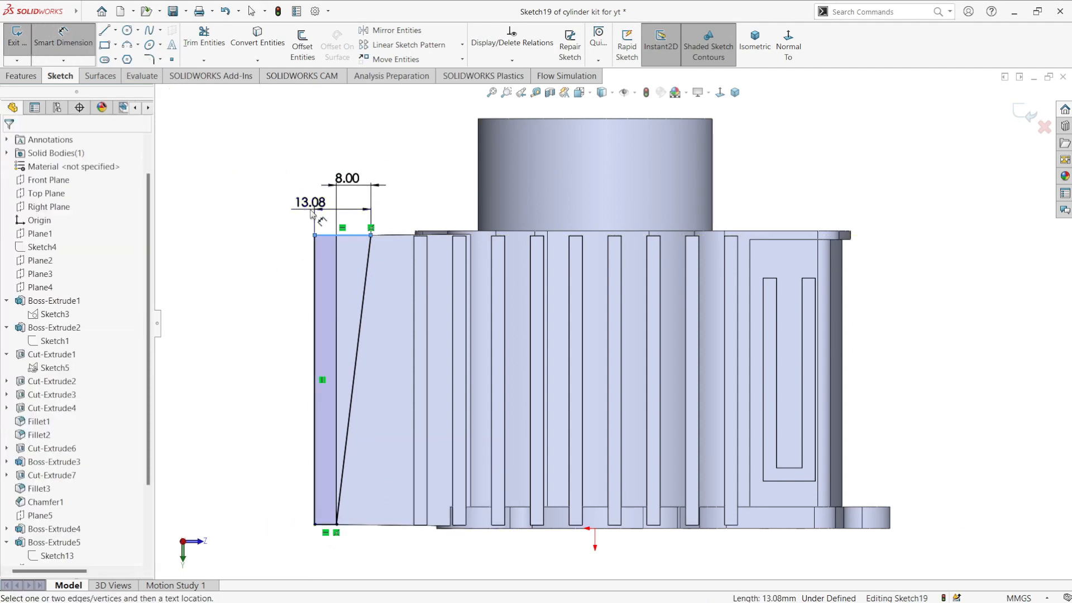
click(308, 205)
key(Return)
scroll(482, 380, up, 2)
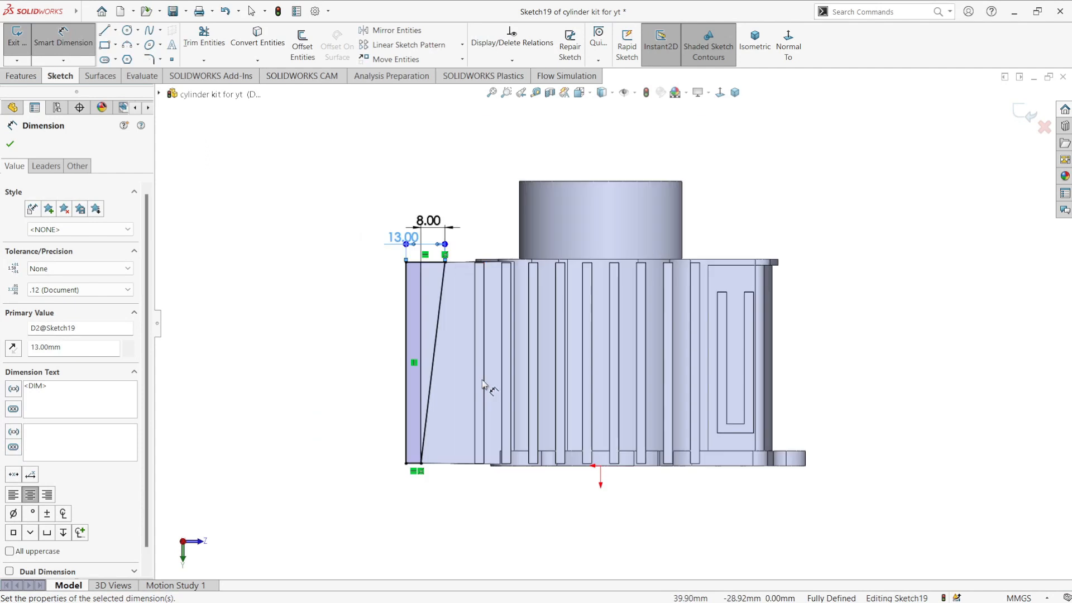
Step: Cut the closed profile out of the fins with an Extruded Cut set to Through All - Both
click(10, 143)
click(20, 75)
click(193, 45)
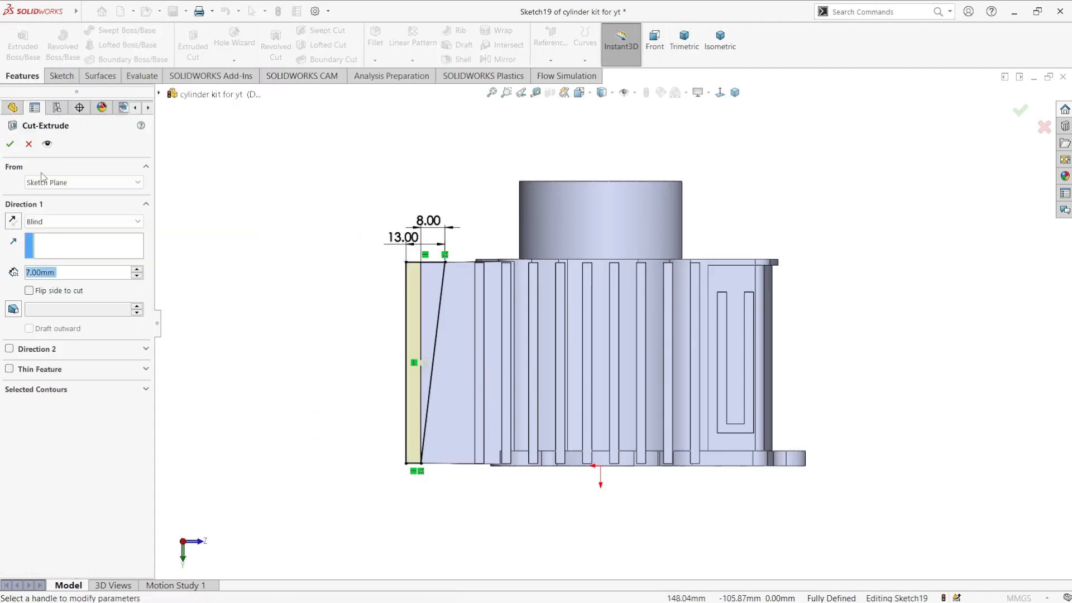
click(64, 222)
click(75, 253)
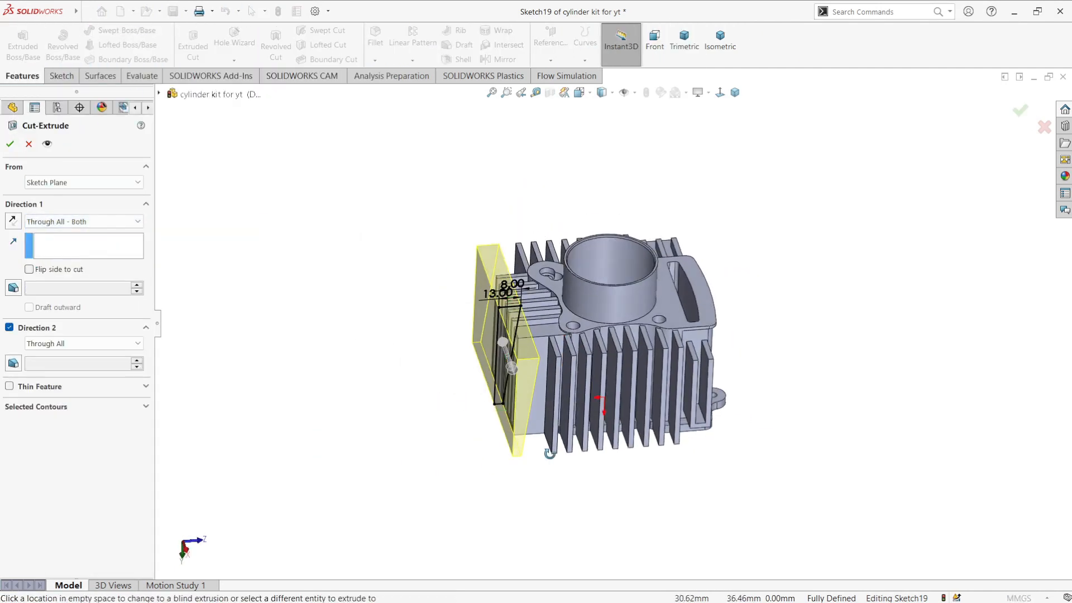
click(10, 143)
Step: Reopen the sketch of the slanted through cut for editing and delete its slanted line
middle_drag(327, 314, 634, 331)
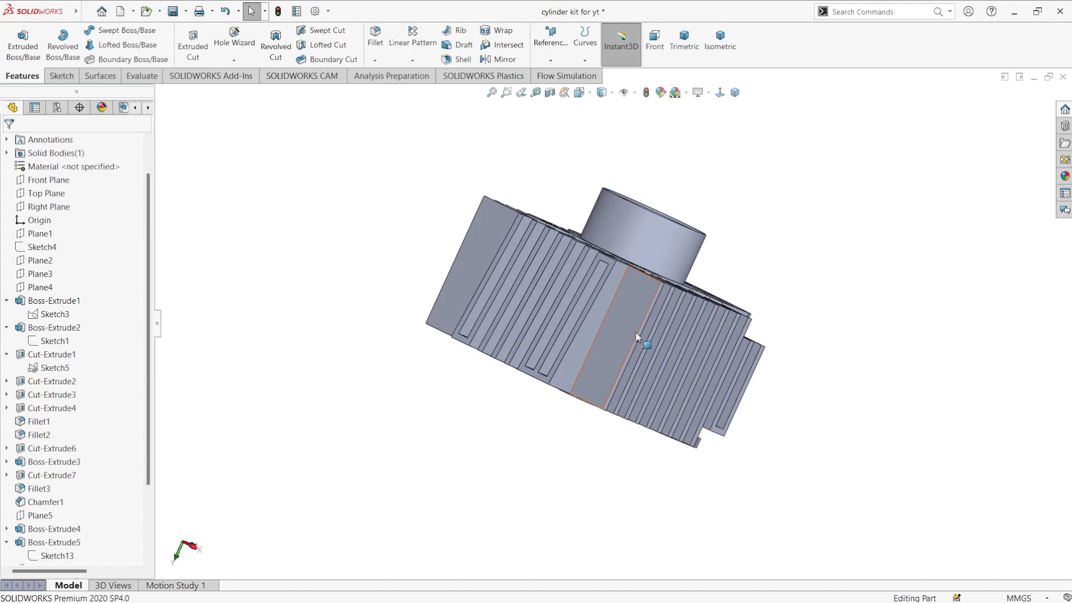
middle_drag(636, 337, 502, 536)
middle_drag(360, 564, 491, 435)
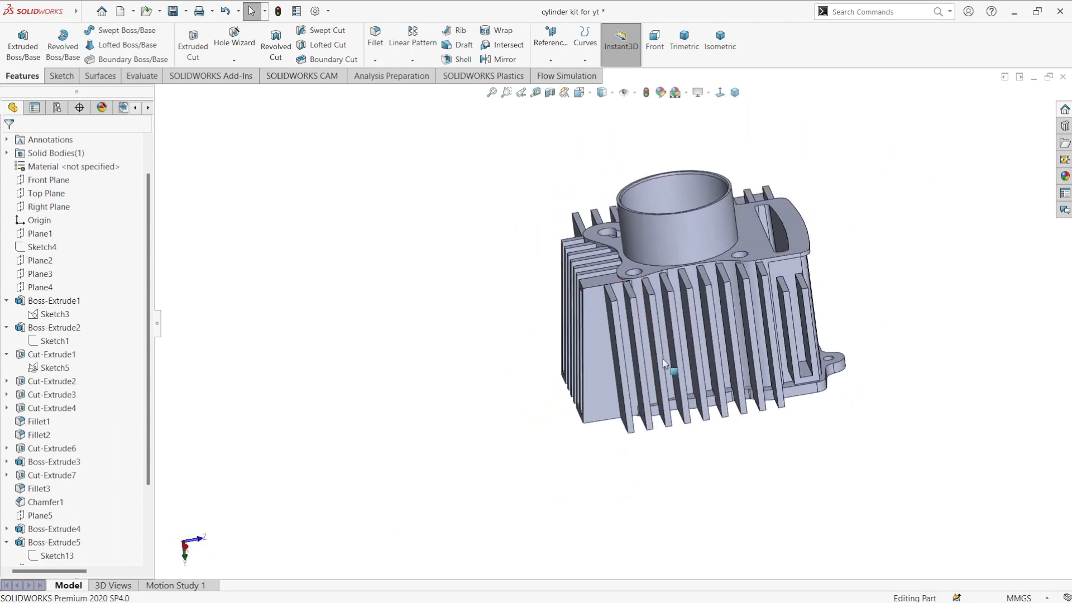
key(space)
click(463, 477)
scroll(28, 558, down, 3)
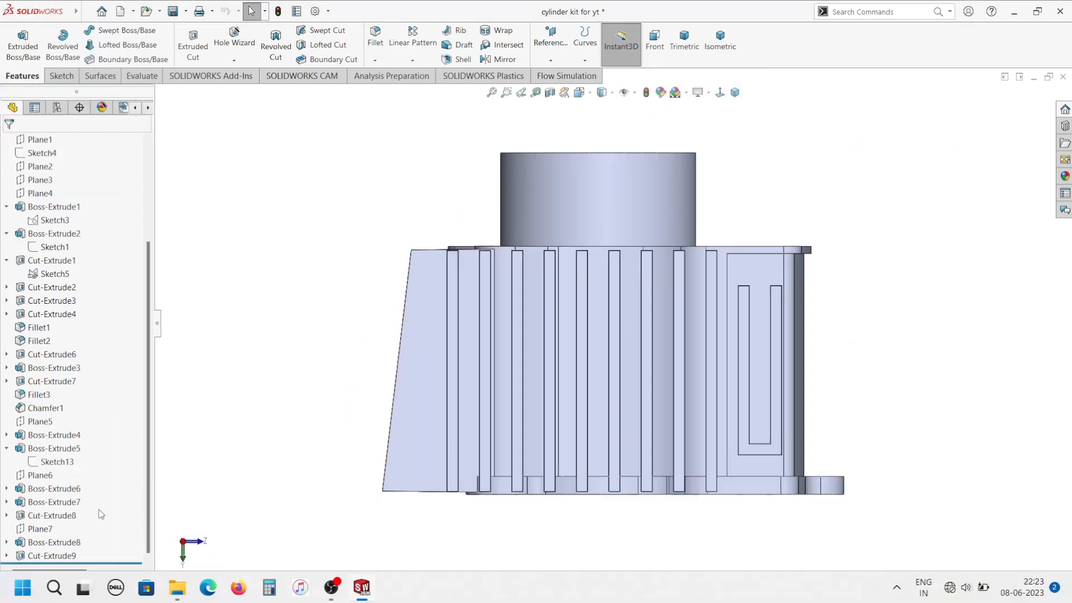
click(28, 558)
click(67, 520)
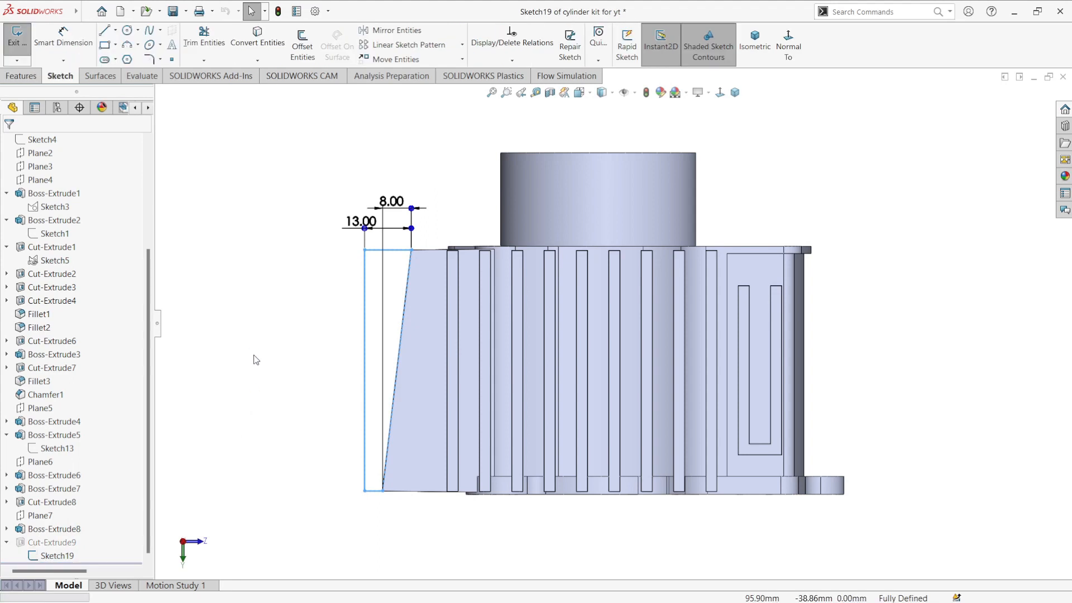
click(401, 344)
click(257, 272)
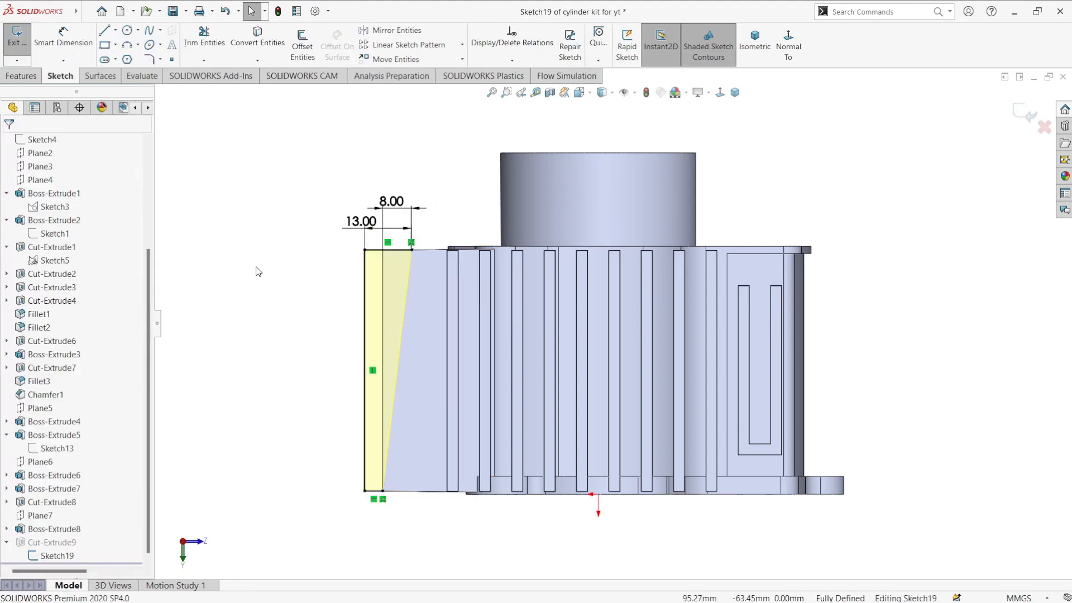
Step: Draw a three-point arc of about 531 mm radius between the open profile's upper and lower inner endpoints
click(132, 45)
click(411, 249)
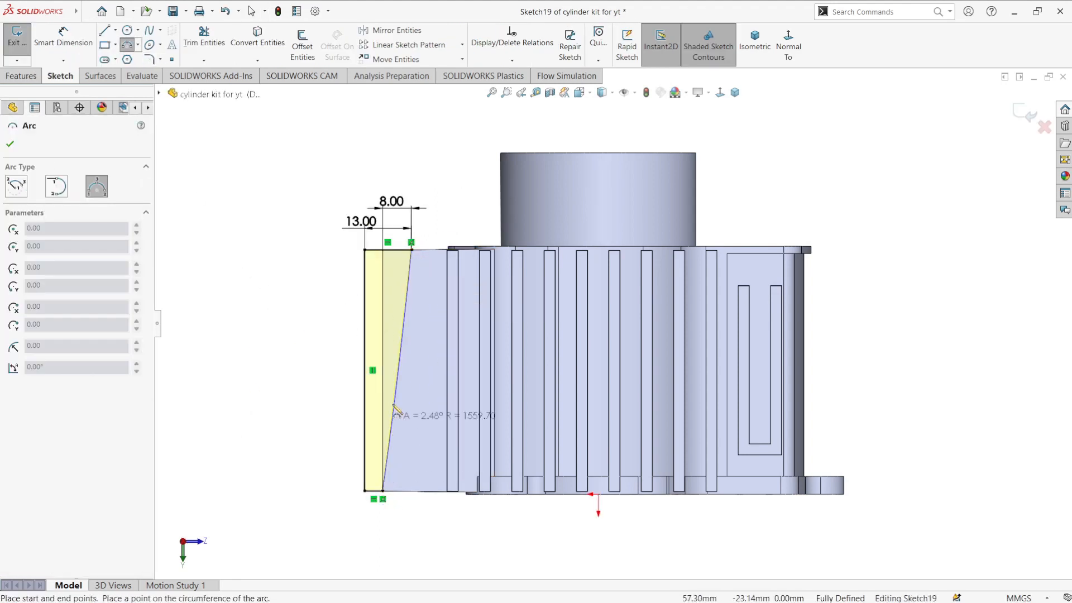
click(395, 364)
right_click(436, 350)
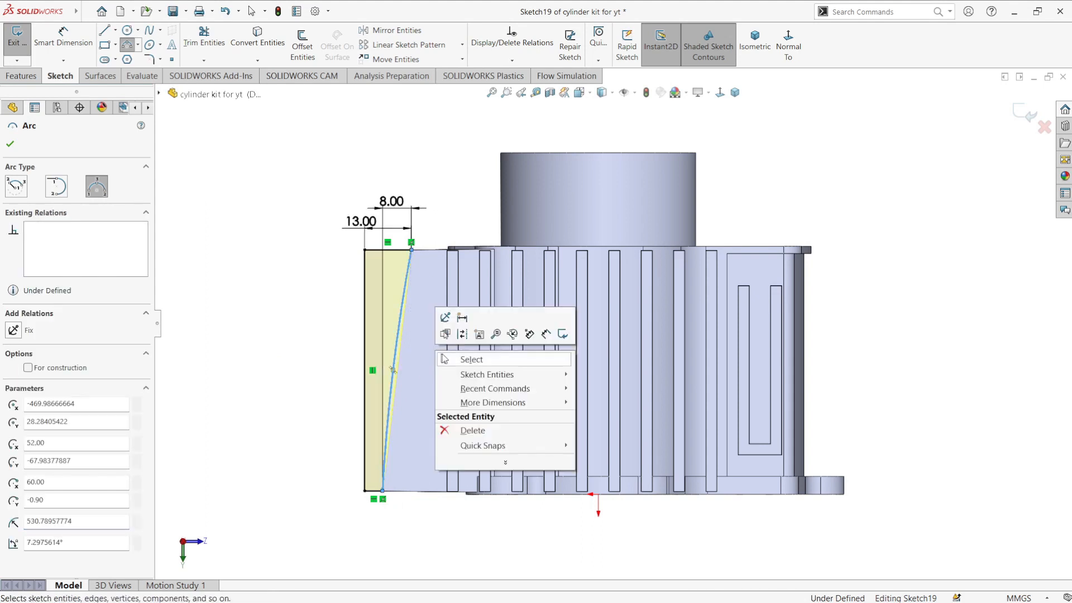
Step: Set the arc's radius to 530 mm and exit the sketch to rebuild the cut
click(462, 316)
click(396, 358)
click(330, 360)
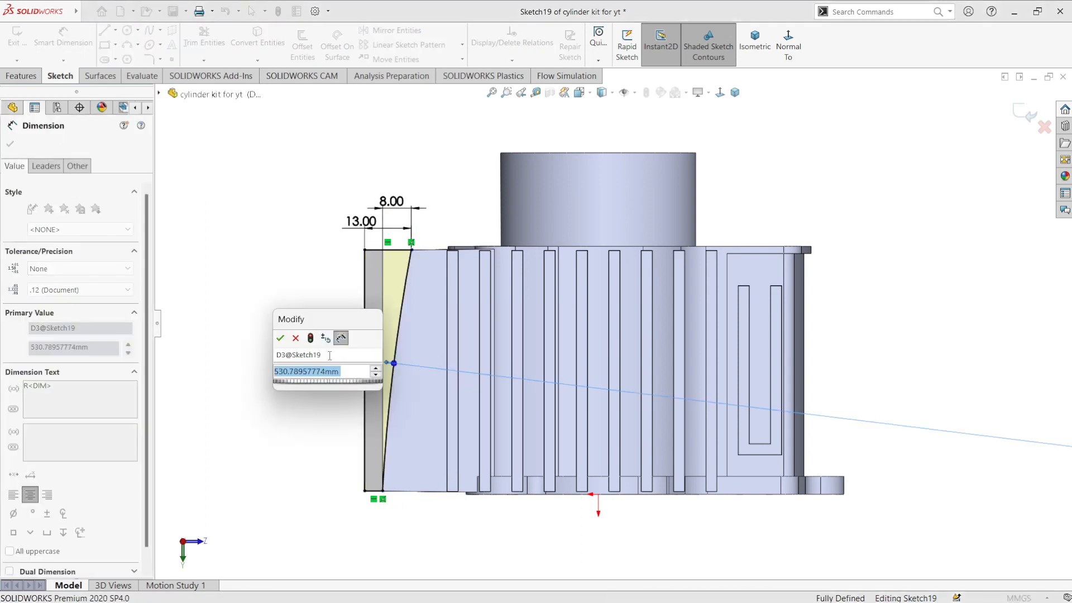
text(530)
key(Return)
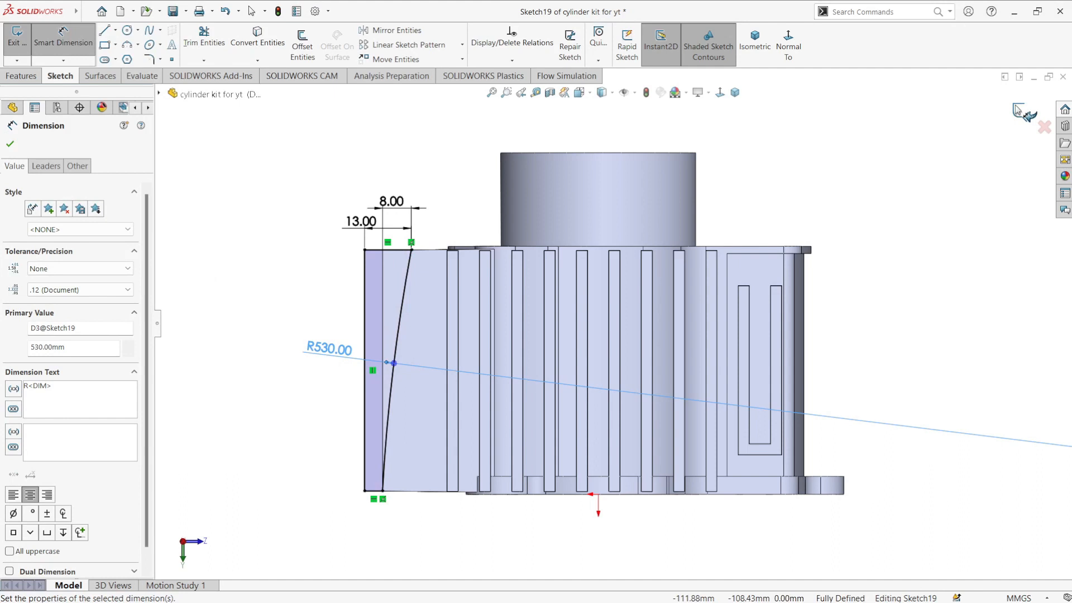
click(1017, 110)
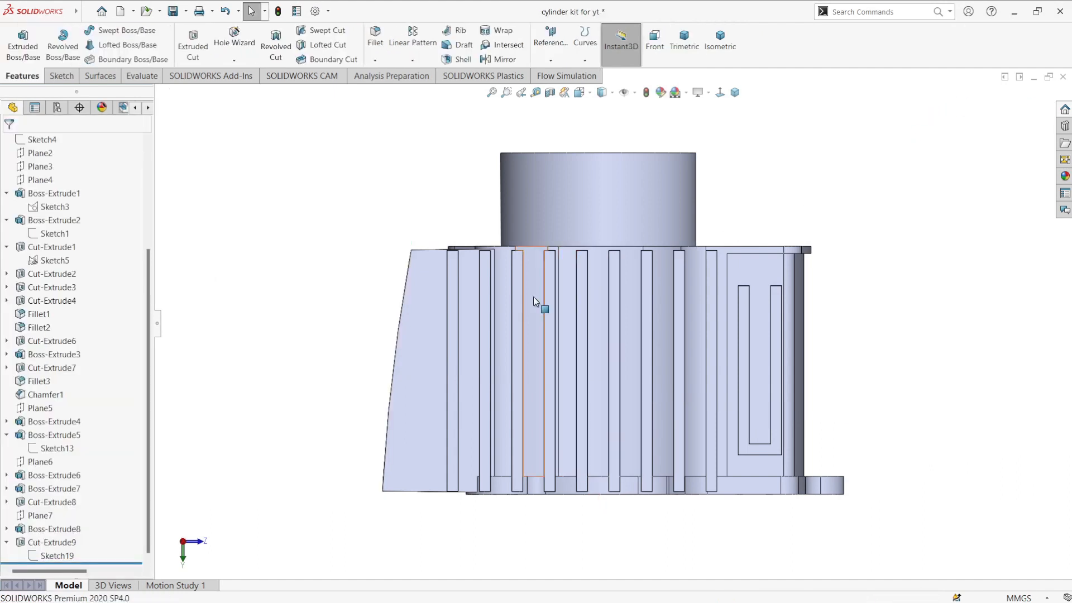
Step: Start a new sketch on the Front Plane
scroll(631, 462, up, 2)
middle_drag(652, 443, 509, 472)
scroll(51, 224, up, 4)
click(51, 224)
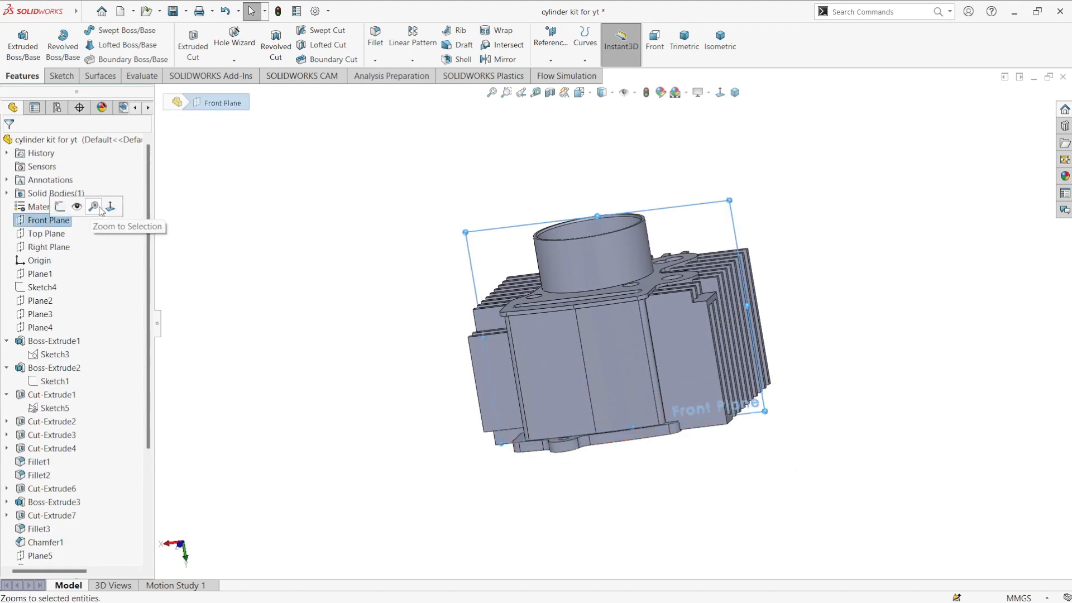
click(82, 208)
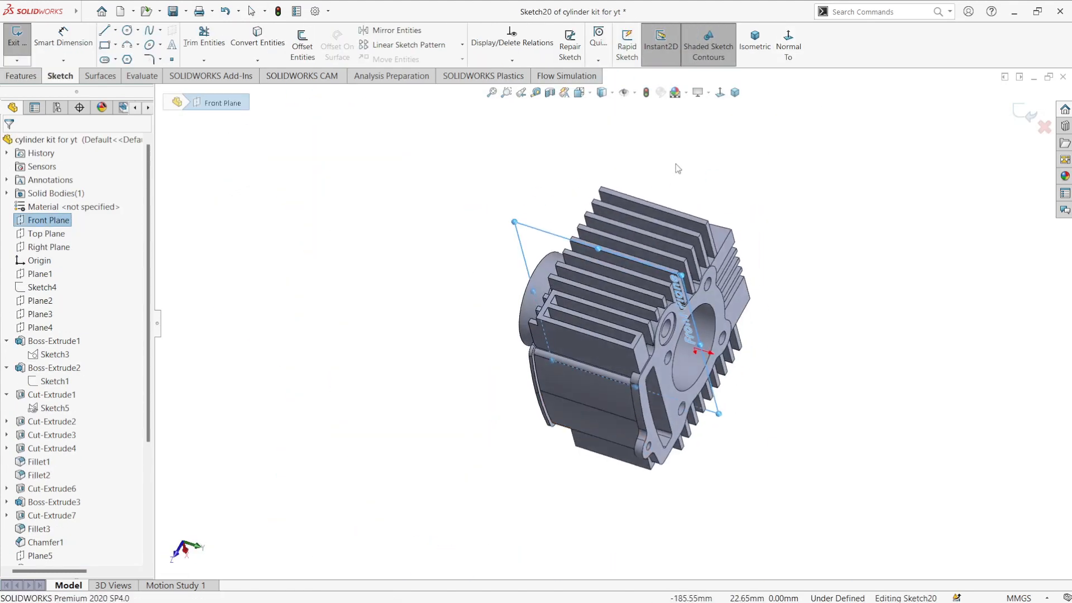
key(l)
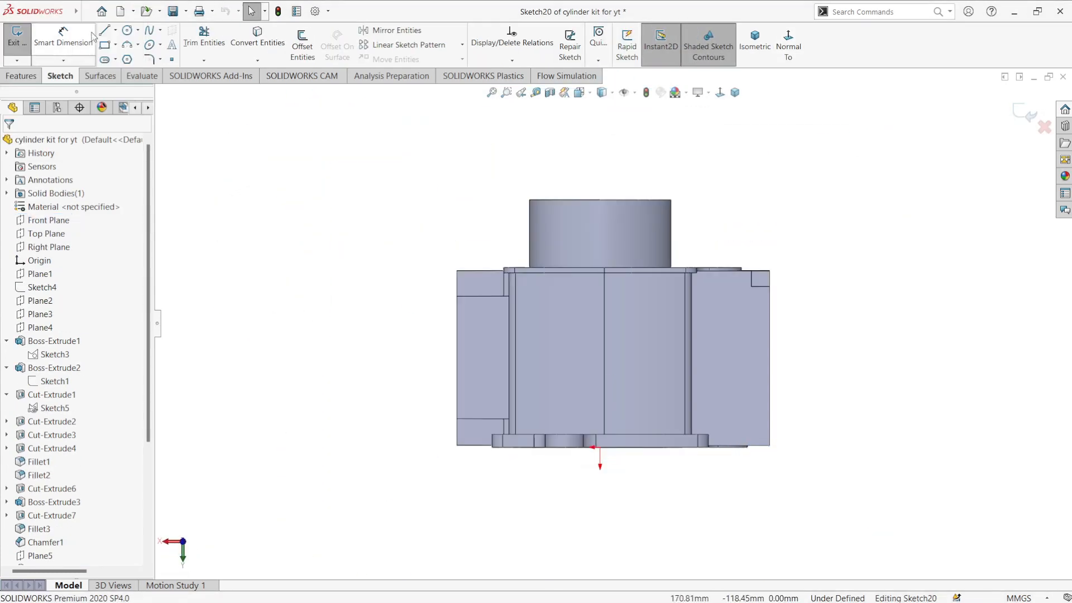
click(457, 445)
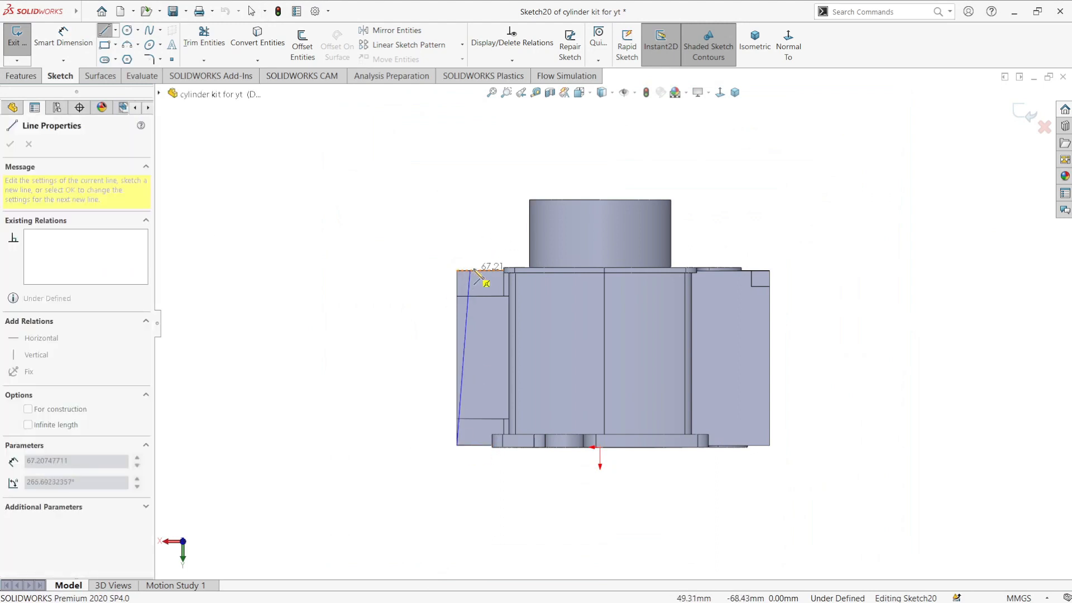
key(Escape)
Step: Draw a three-point arc of about 574 mm radius from the block's lower outer corner to its top edge
click(127, 45)
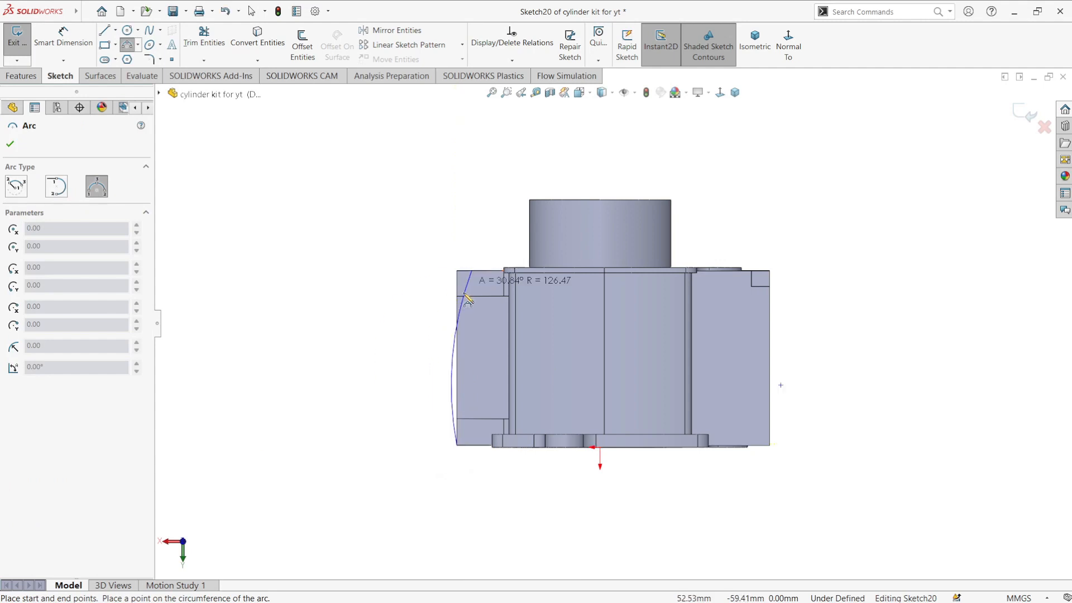
click(463, 346)
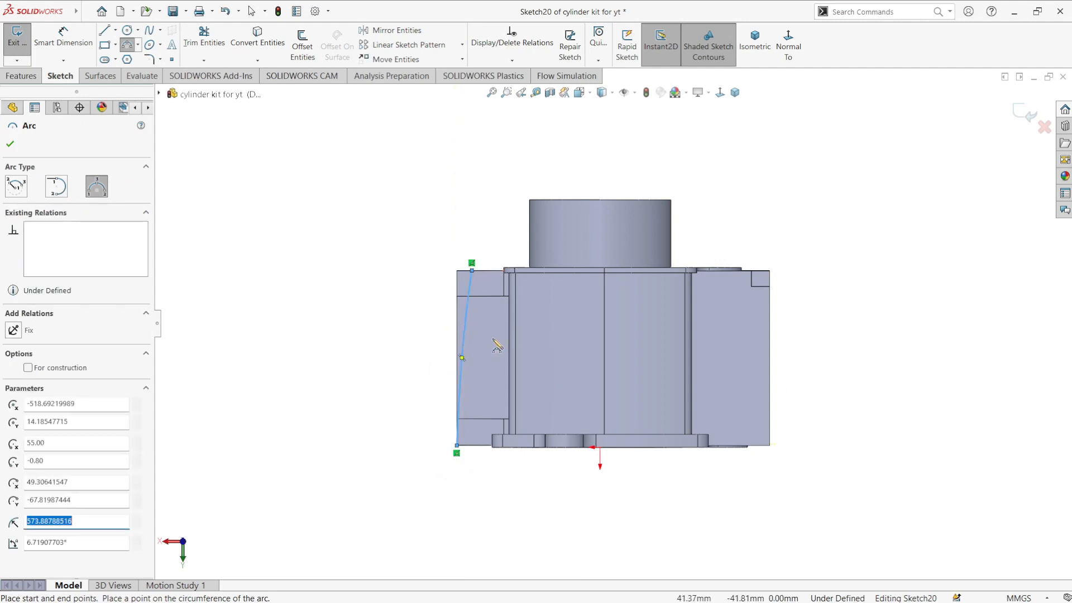
key(Escape)
Step: Set the horizontal distance between the arc's upper and lower endpoints to 8 mm
scroll(461, 343, down, 1)
right_drag(383, 408, 385, 363)
click(473, 256)
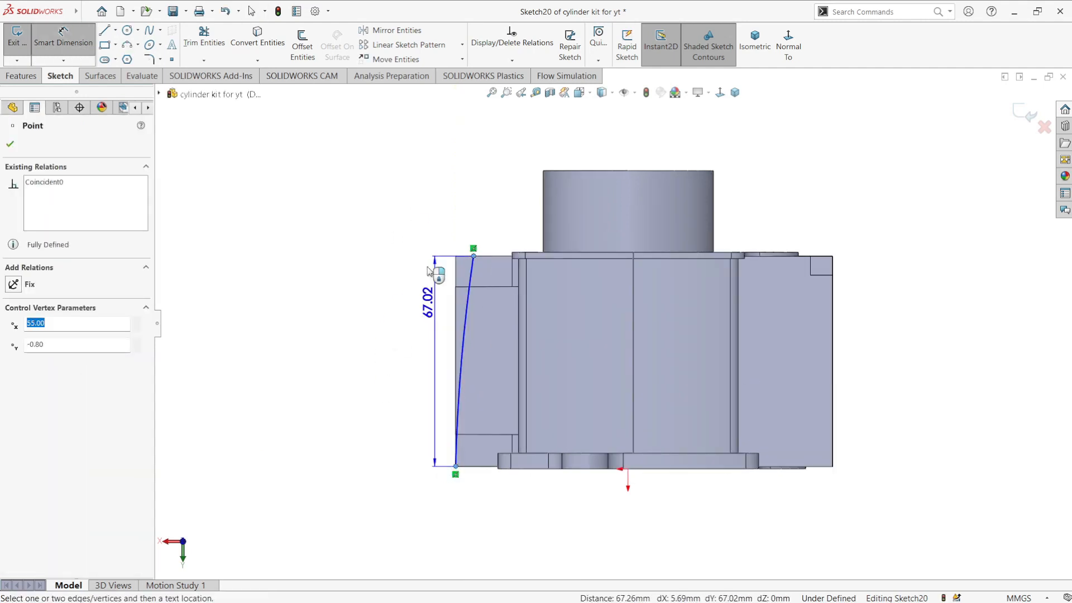
click(465, 192)
text(8.00mm)
key(Return)
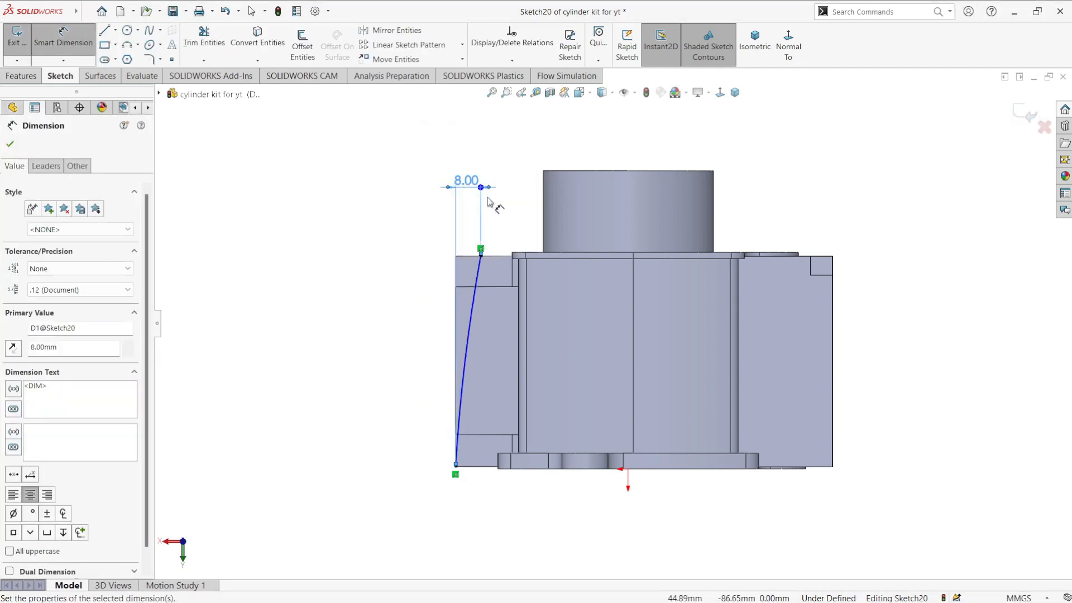
Step: Dimension the arc's radius to 530 mm
click(476, 308)
click(407, 324)
text(530)
key(Return)
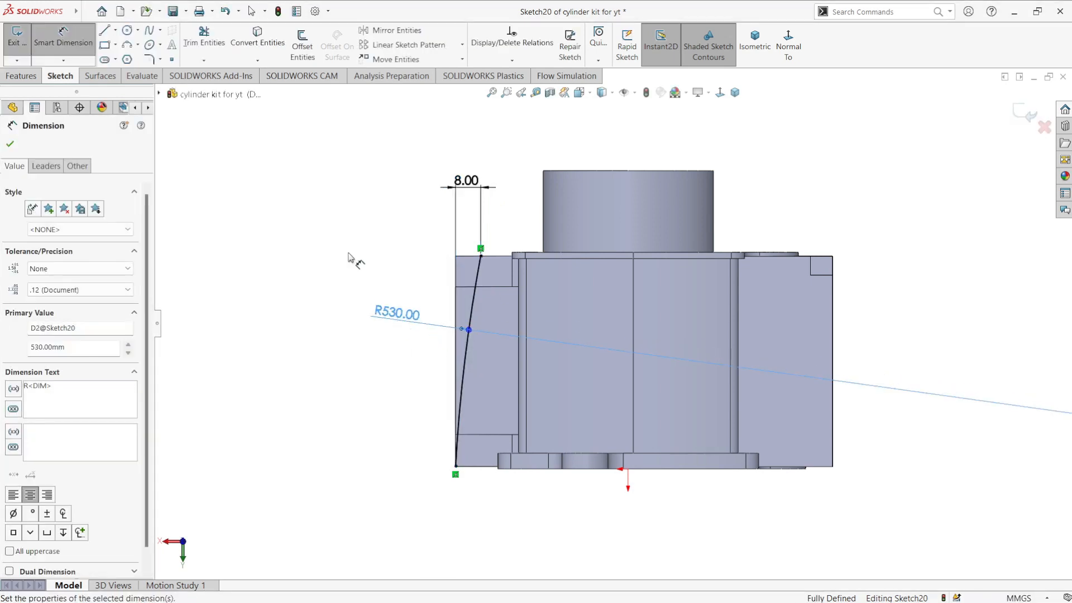
click(104, 30)
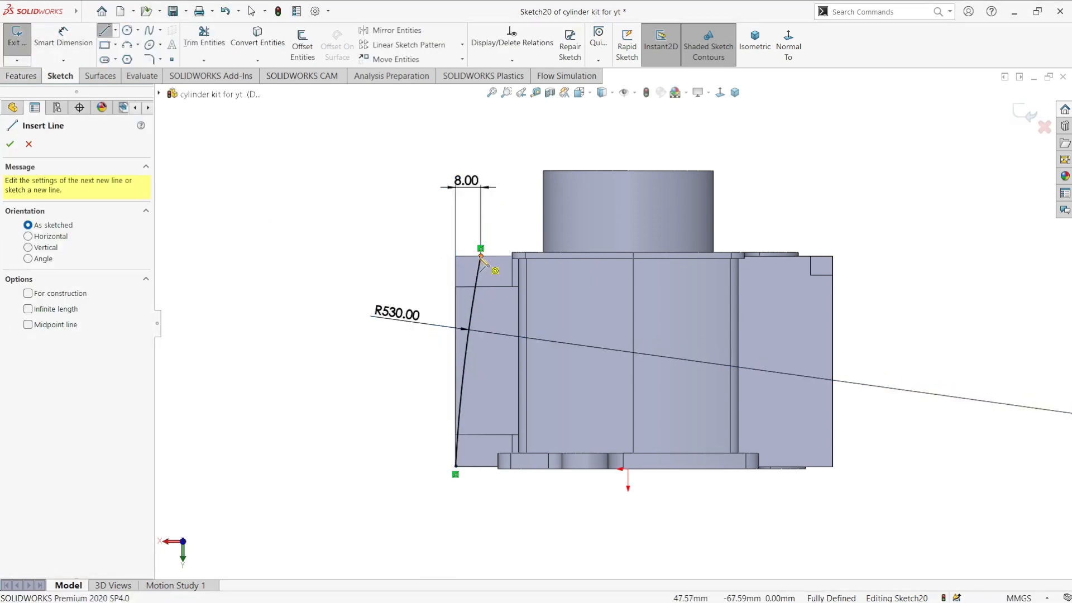
click(481, 255)
key(Escape)
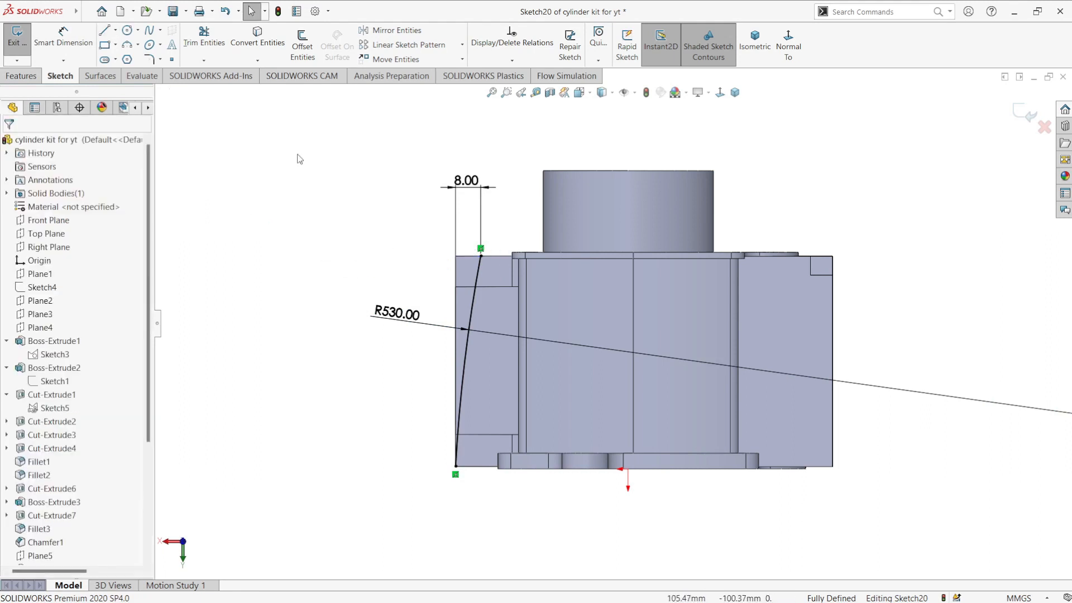
Step: Close the arc profile outside the block with a horizontal top line about 20 mm long, a vertical line and a bottom line
key(l)
click(481, 255)
click(411, 255)
click(417, 466)
click(456, 466)
key(Escape)
click(416, 427)
click(466, 384)
Step: Dimension the profile's top horizontal line to 15 mm
right_drag(356, 477, 358, 430)
click(432, 256)
click(432, 225)
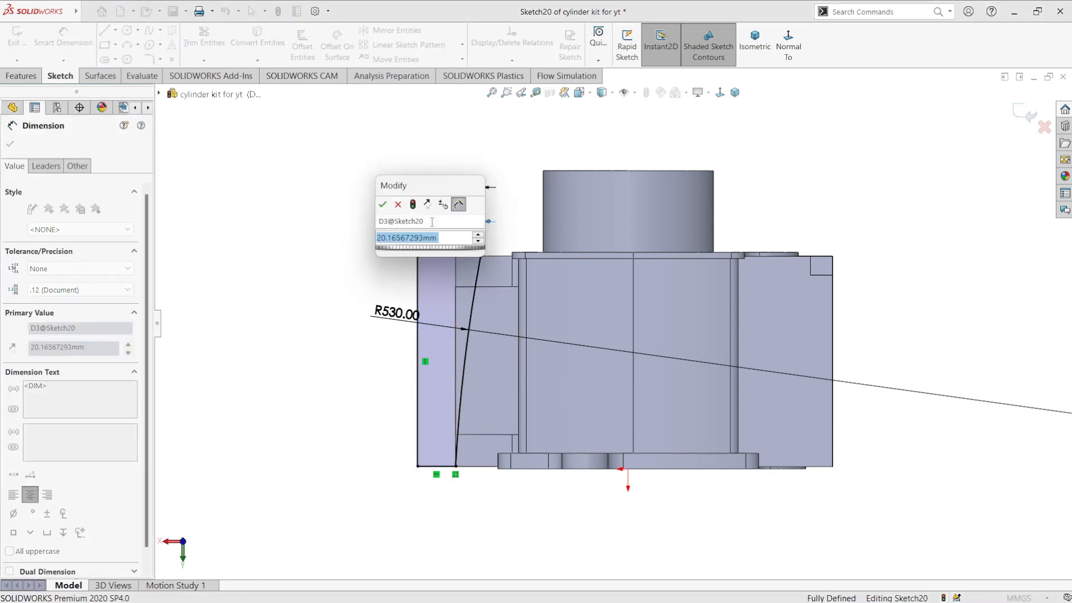
text(15)
key(Return)
Step: Cut-extrude the closed arc profile with the Through All - Both end condition
click(21, 75)
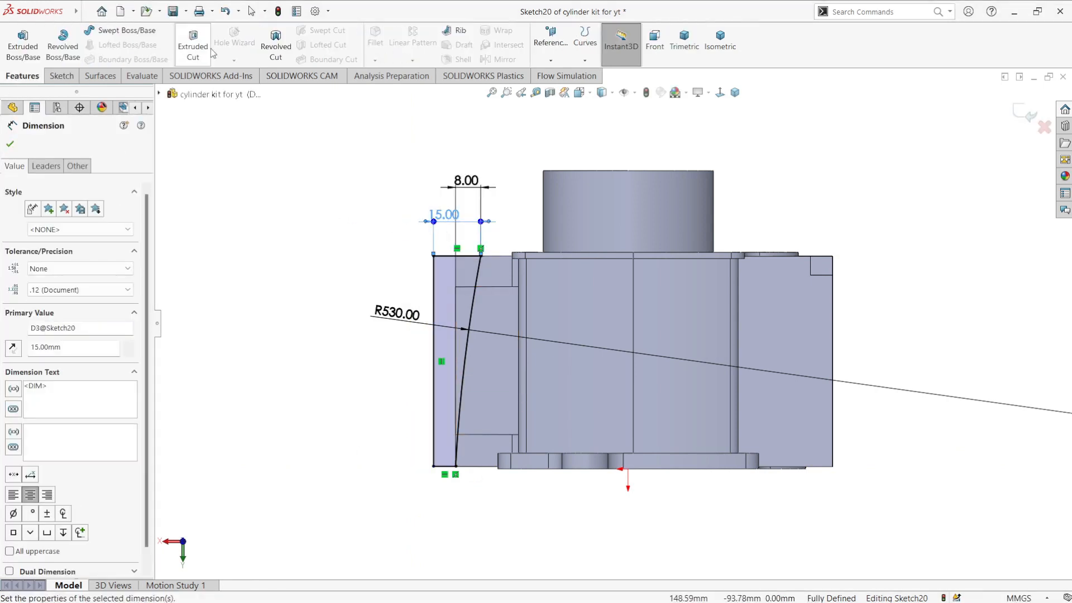
click(66, 223)
click(84, 262)
click(84, 222)
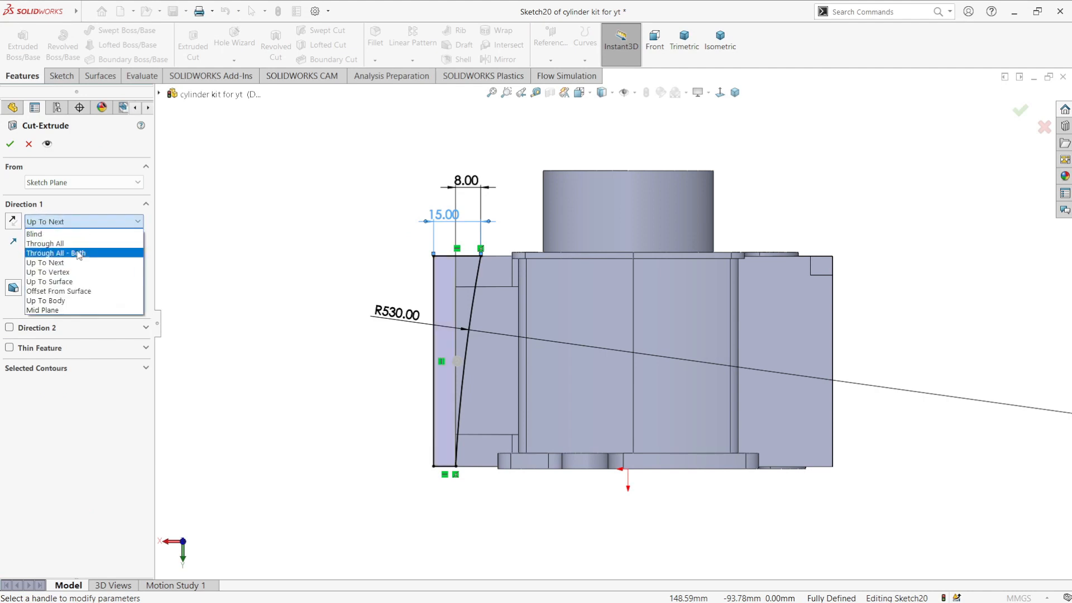
click(80, 253)
scroll(401, 284, up, 2)
middle_drag(400, 284, 438, 308)
click(10, 144)
Step: Reopen the cut's sketch and draw a three-point arc of about 287 mm radius from the block's opposite lower corner to its top edge
middle_drag(569, 340, 670, 326)
scroll(43, 230, down, 5)
click(56, 556)
click(48, 521)
click(786, 54)
scroll(692, 382, up, 4)
middle_drag(691, 385, 885, 316)
key(space)
click(520, 393)
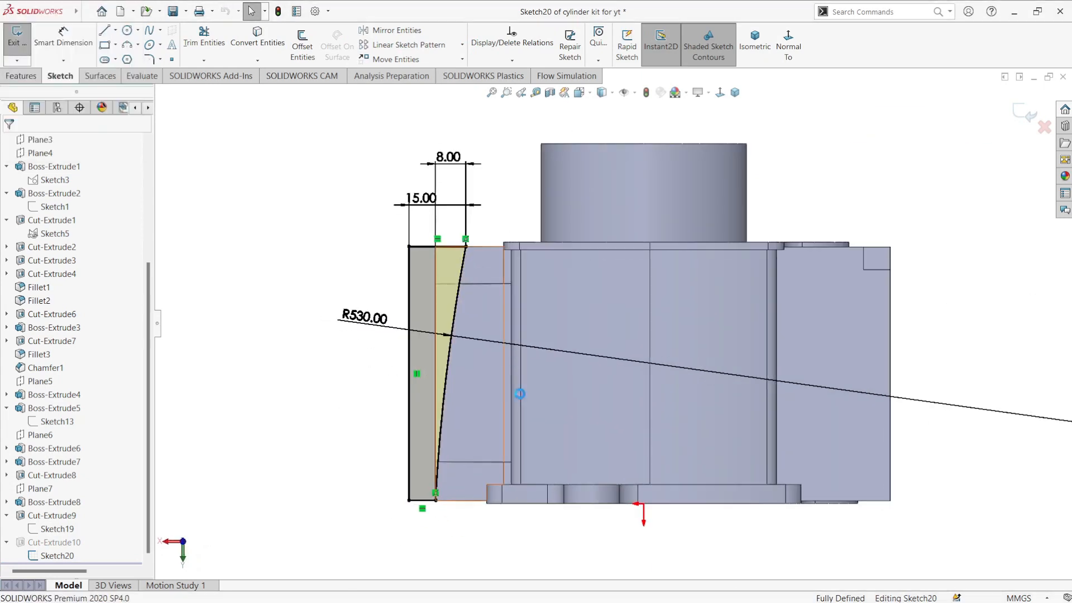
click(114, 31)
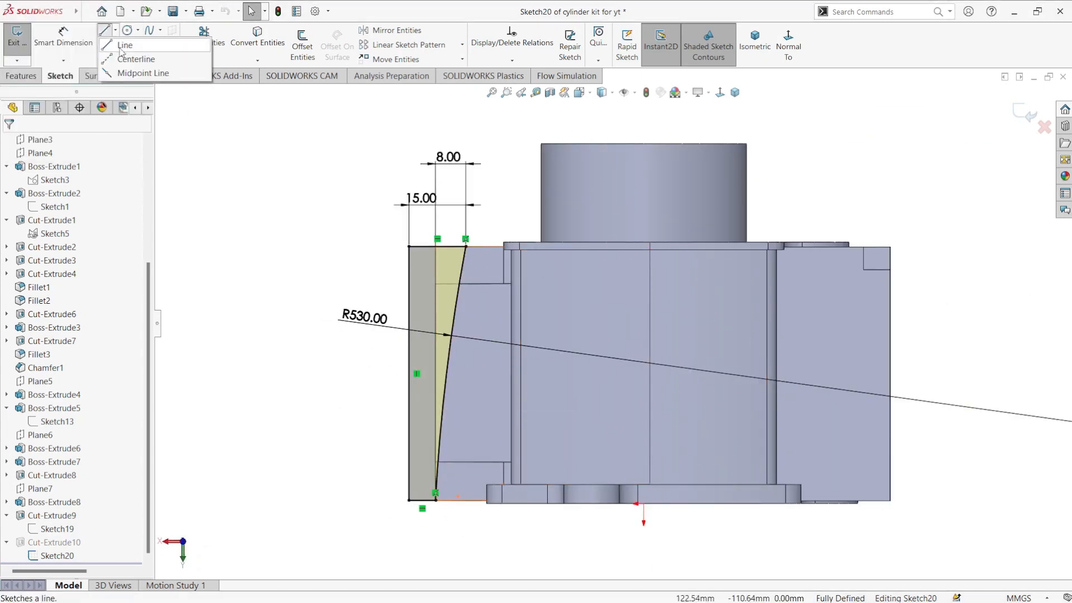
click(127, 44)
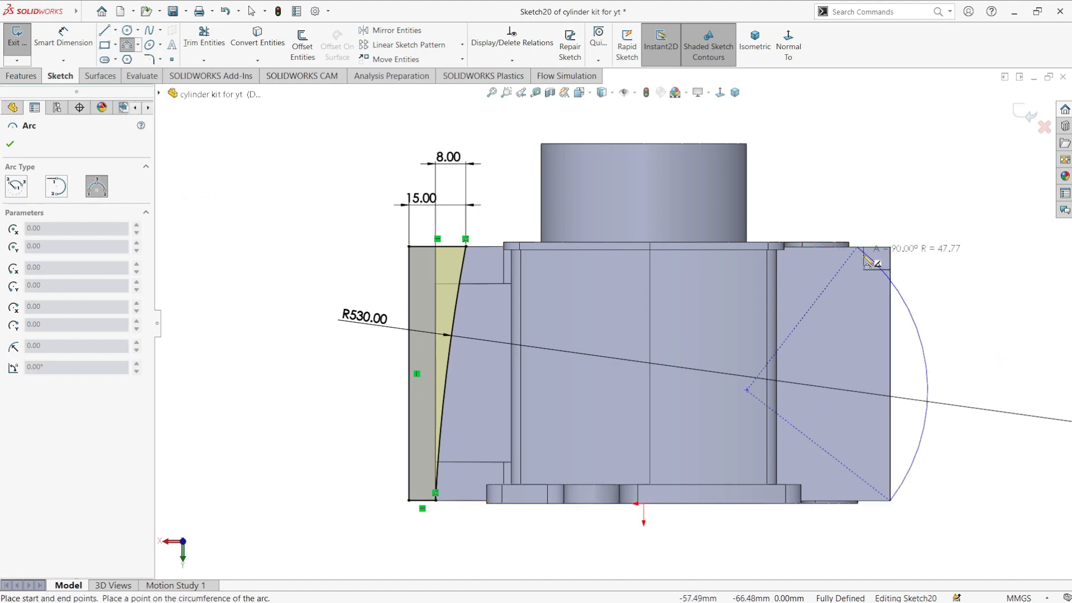
click(870, 295)
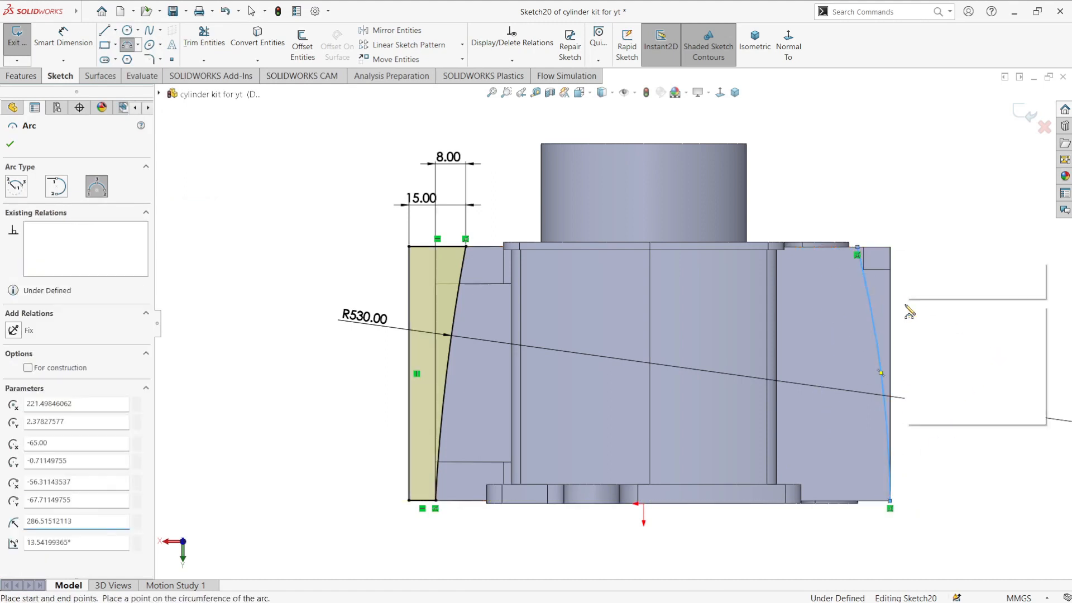
Step: Set the horizontal distance between the new arc's endpoints to 8 mm and the arc's radius to 530 mm
click(890, 501)
click(858, 247)
click(871, 195)
text(8)
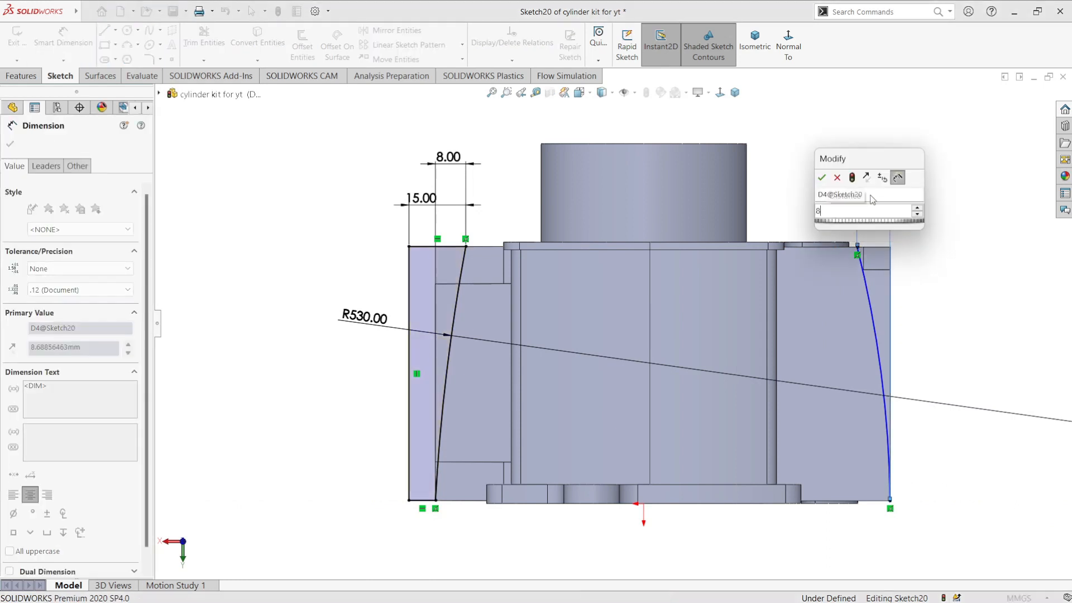
key(Return)
click(877, 349)
click(851, 360)
text(530)
key(Return)
Step: Close the second arc profile outside the block with a horizontal top line, a vertical line and a horizontal bottom line
key(l)
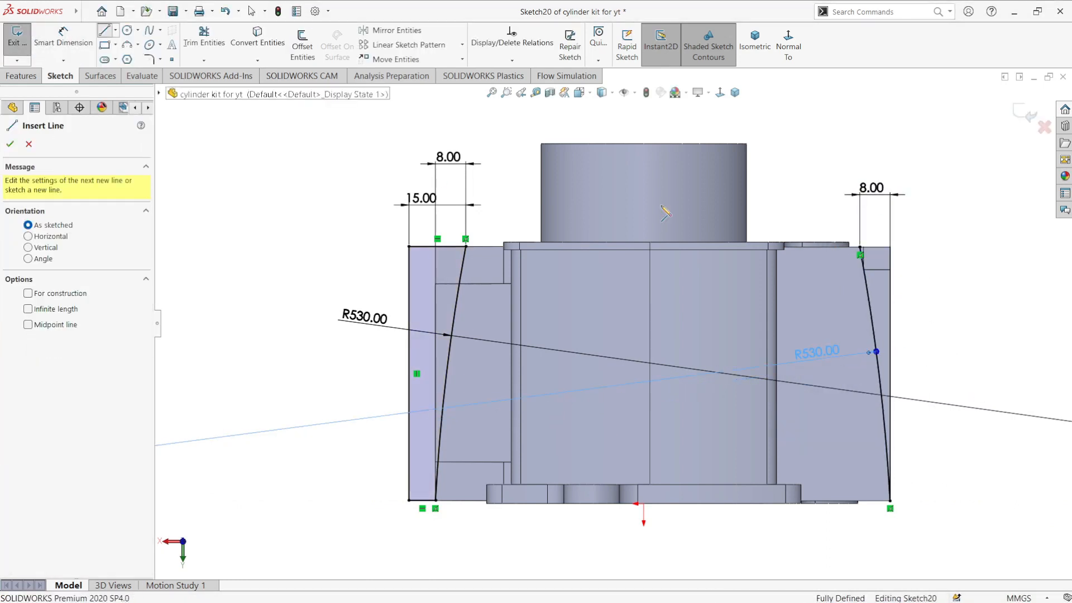
click(859, 247)
click(923, 247)
click(923, 501)
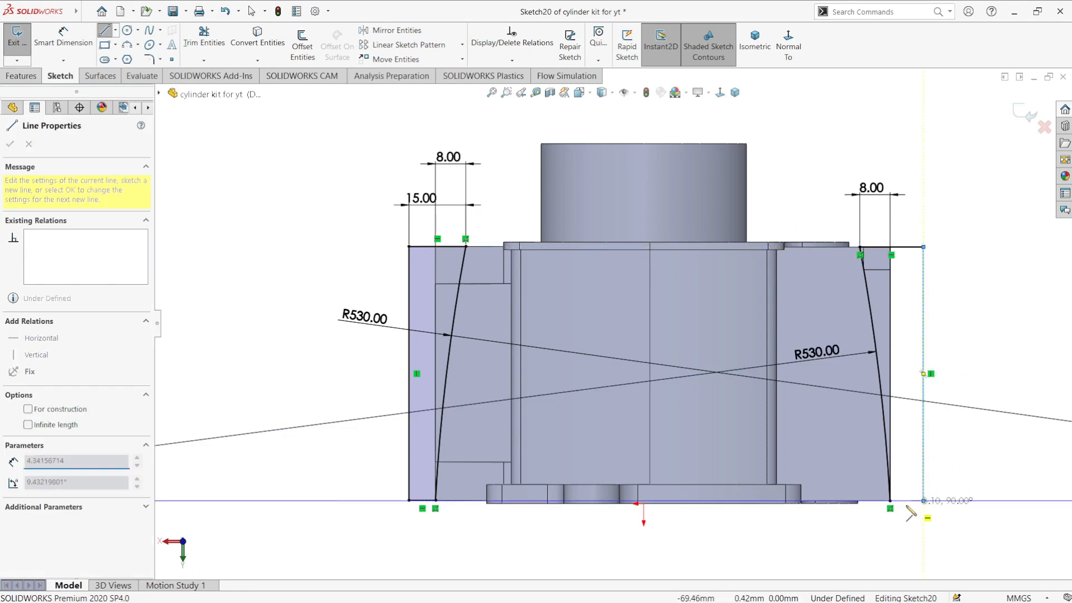
click(890, 501)
key(Escape)
Step: Dimension the second profile's top line to 15 mm and rebuild the cut
key(d)
click(904, 247)
click(914, 219)
text(15)
key(Return)
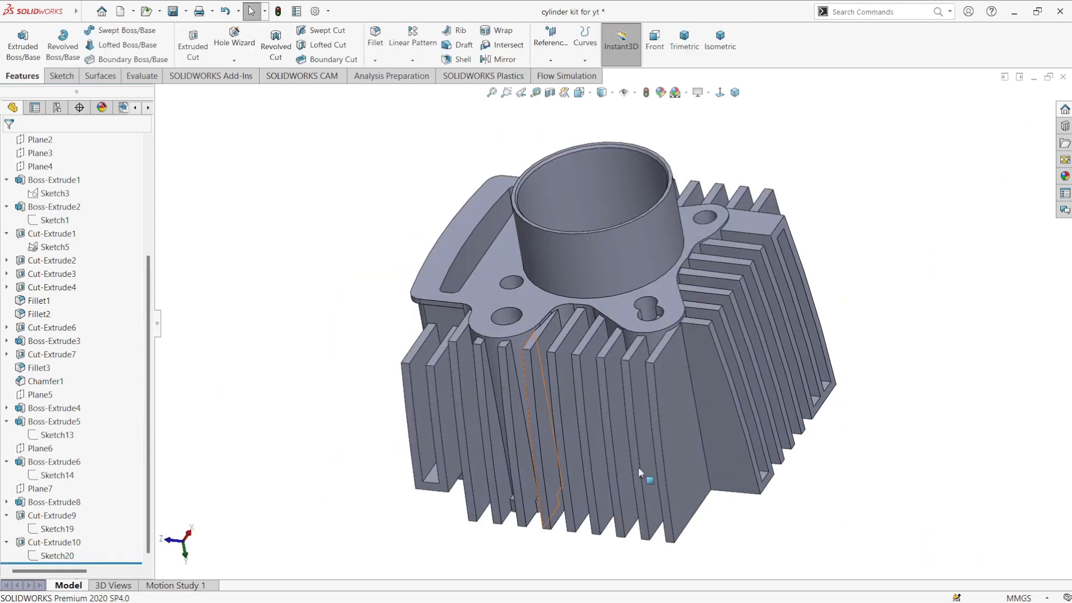
Step: Start a sketch on the outermost fin's flat face beside the cylinder wall and draw a circle in its middle
middle_drag(672, 455, 550, 375)
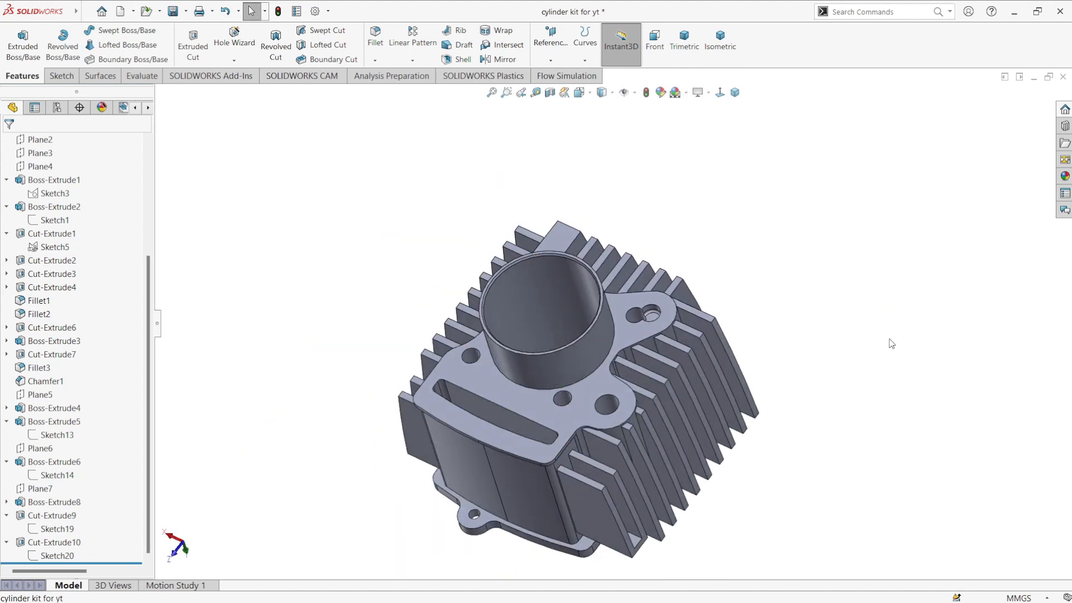
mouse_move(633, 482)
middle_down()
mouse_move(636, 505)
mouse_move(638, 494)
middle_up()
click(638, 495)
click(687, 459)
mouse_move(687, 459)
middle_down()
mouse_move(686, 391)
mouse_move(667, 323)
mouse_move(827, 393)
middle_up()
key(space)
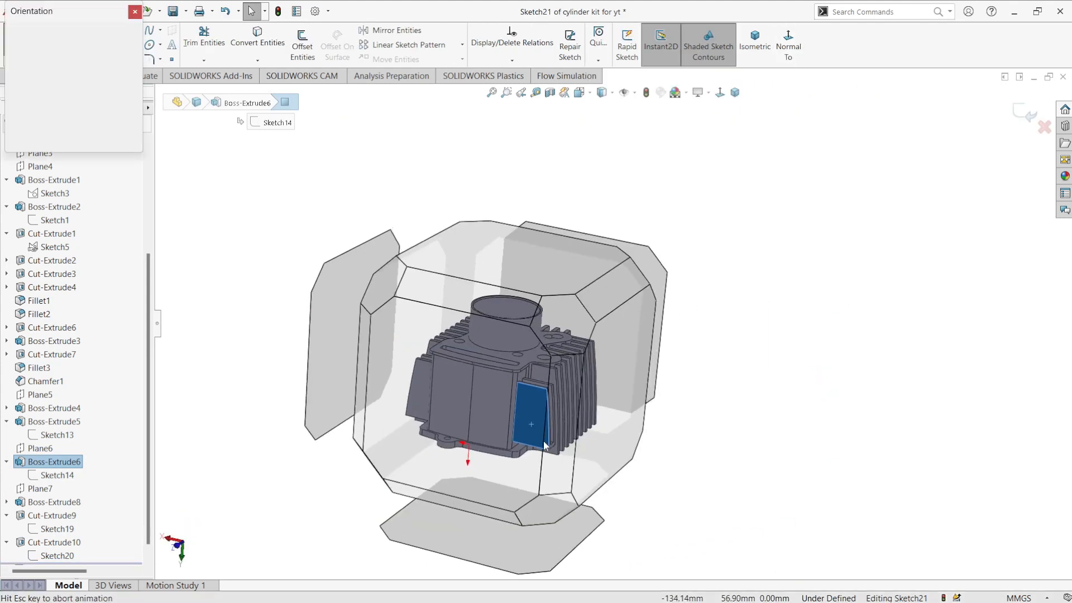
key(ctrl+8)
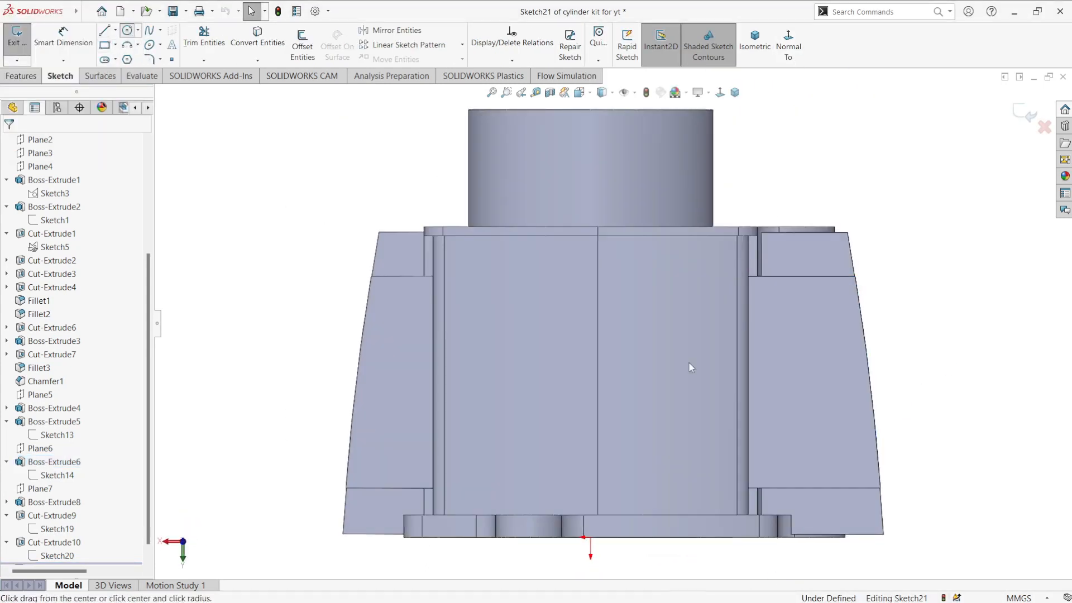
drag(799, 394, 826, 418)
key(Escape)
Step: Dimension the circle's diameter to 8.5 mm
key(d)
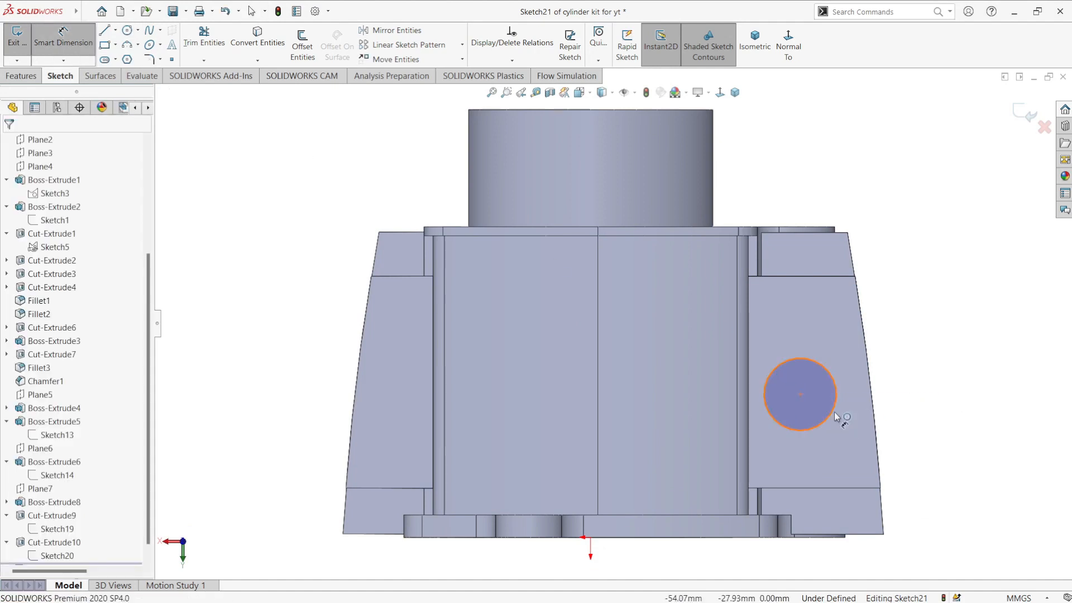
click(836, 416)
click(900, 384)
text(8.5)
key(Return)
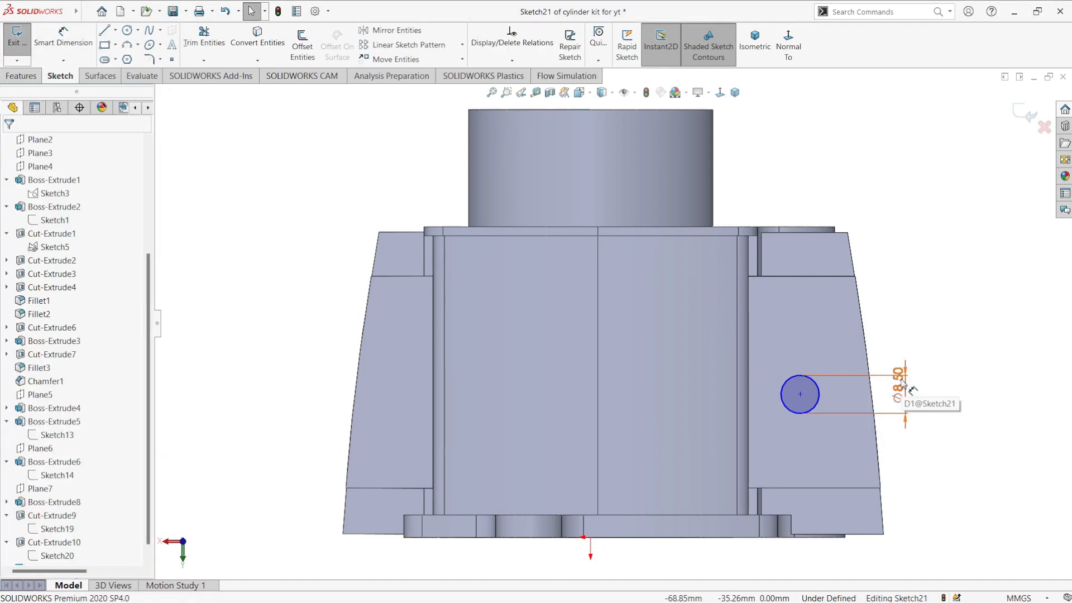
Step: Change the circle's diameter to 14 mm
double_click(905, 394)
text(14)
key(Return)
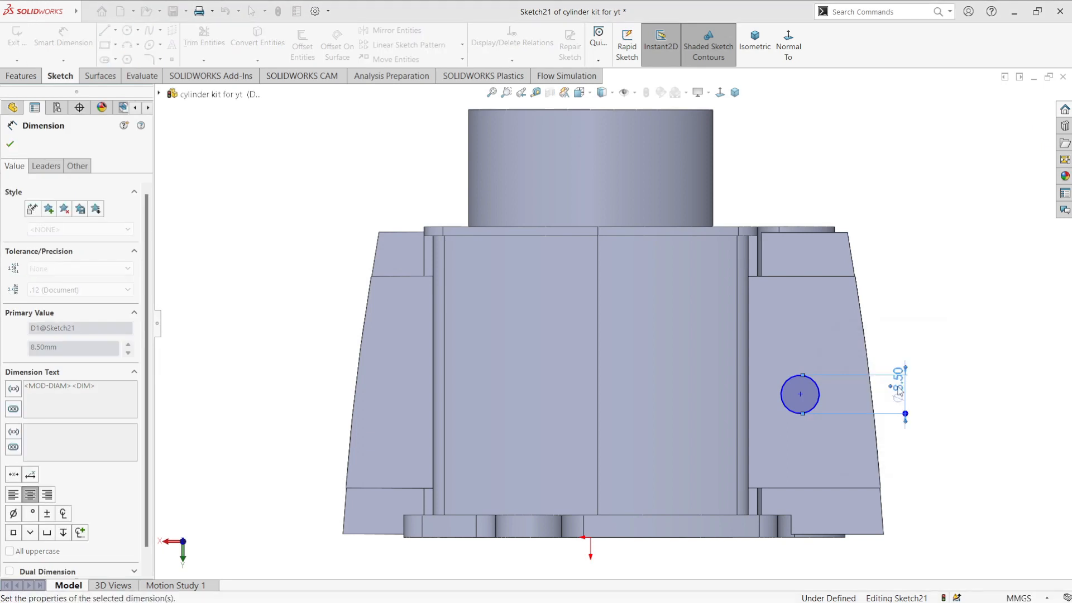
click(439, 171)
Step: Connect the circle's top and bottom to the fin's inner edge with two horizontal lines and a vertical line, and constrain the lower line to the circle
click(102, 30)
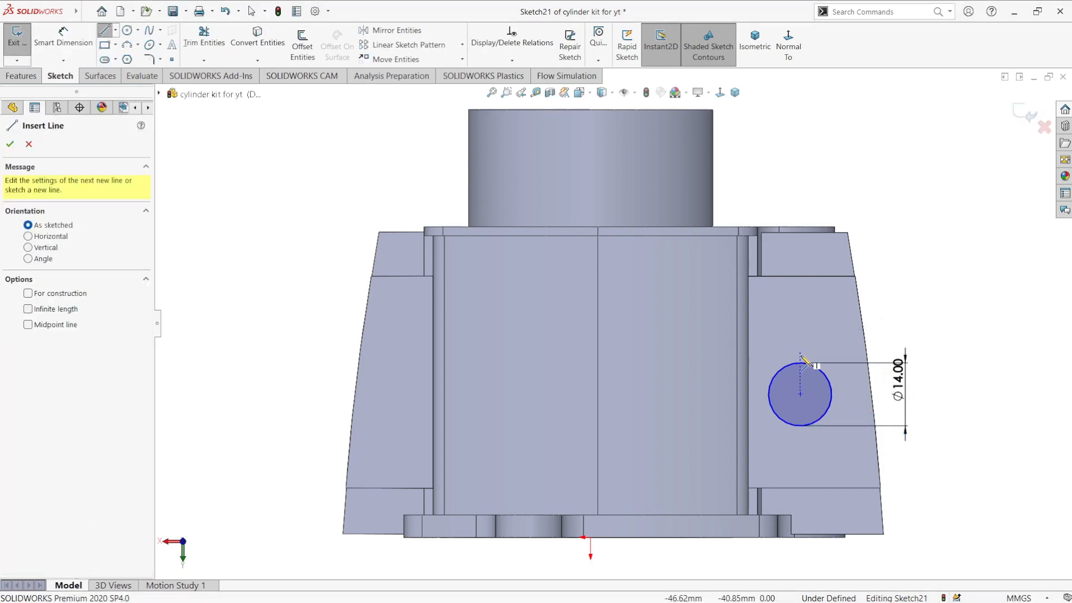
click(800, 363)
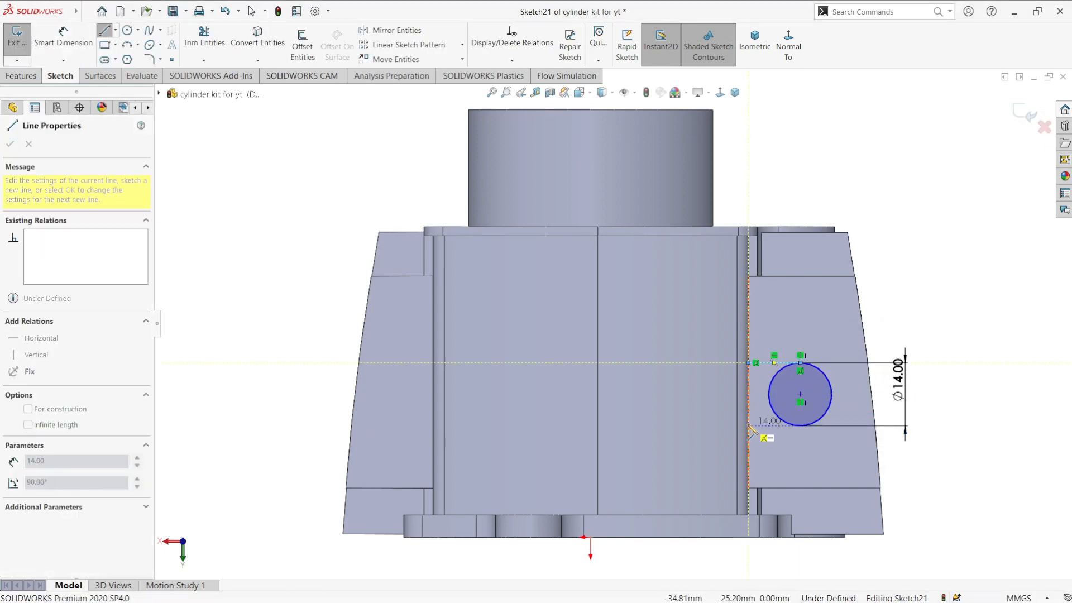
click(799, 426)
key(Escape)
click(790, 426)
ctrl+click(826, 413)
click(848, 372)
Step: Trim the inner half of the circle to leave a single round-ended profile
scroll(981, 367, down, 2)
key(d)
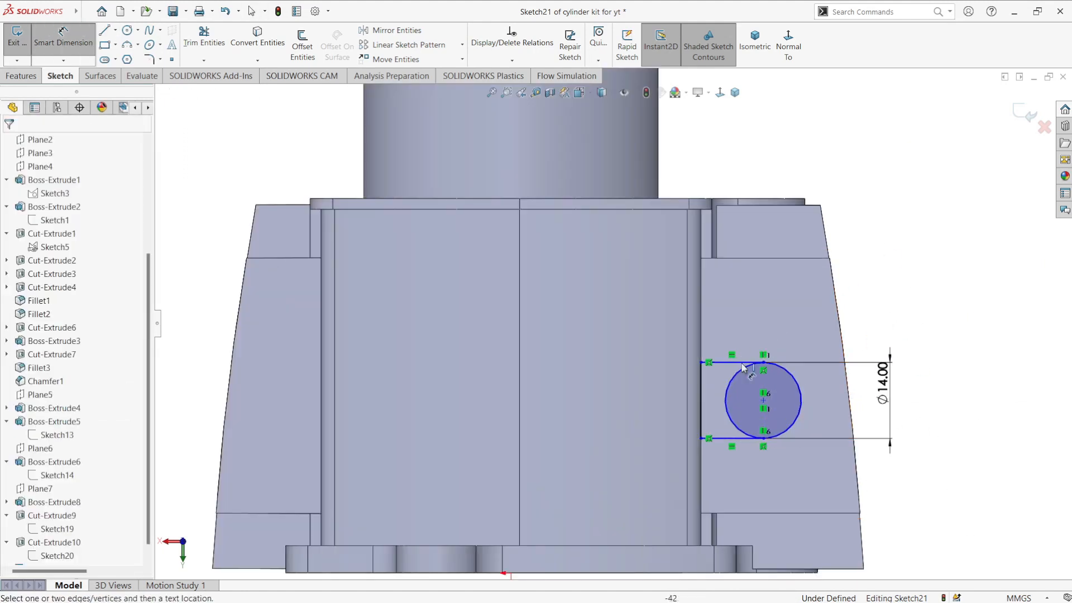
scroll(614, 324, up, 2)
key(t)
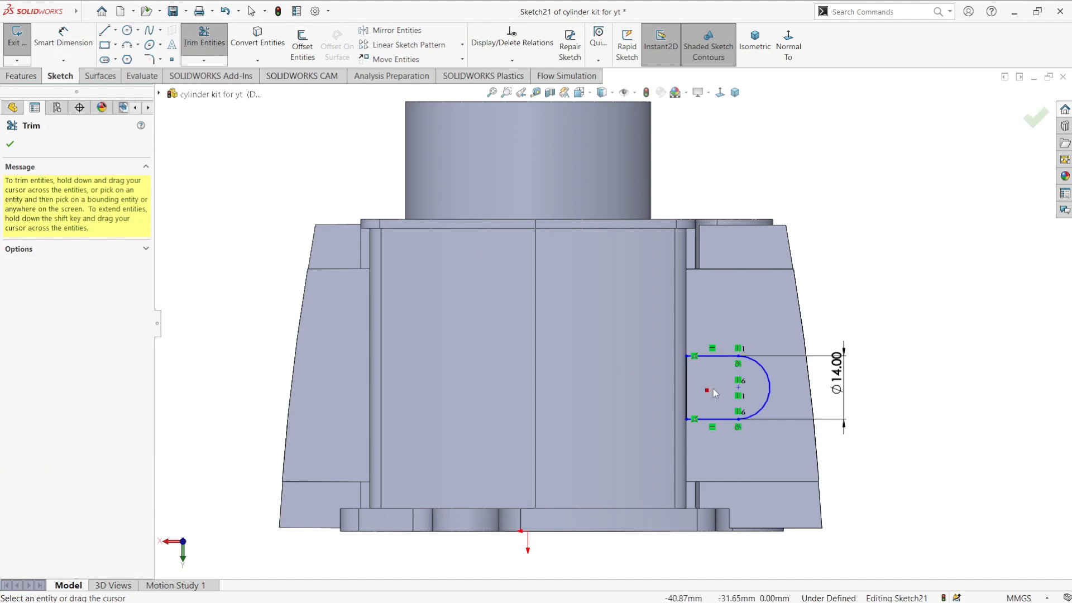
scroll(775, 416, up, 2)
key(Escape)
Step: Set the vertical distance from the origin to the round end's centre to 26 mm
click(684, 355)
click(508, 474)
click(815, 421)
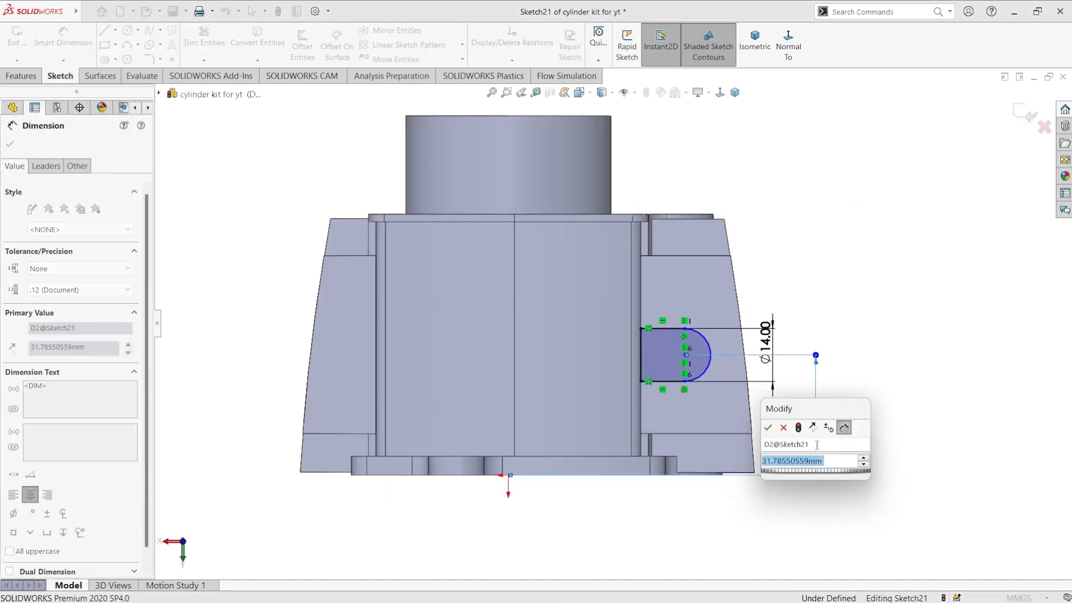
text(26)
key(Return)
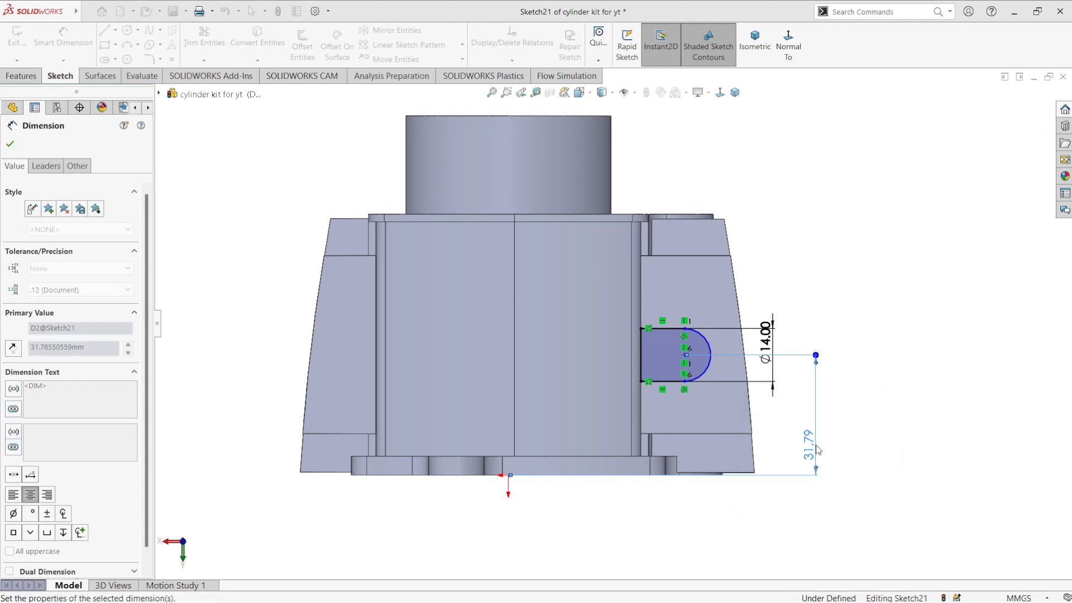
Step: Set the horizontal distance from the origin to the round end's centre to 49 mm
click(685, 377)
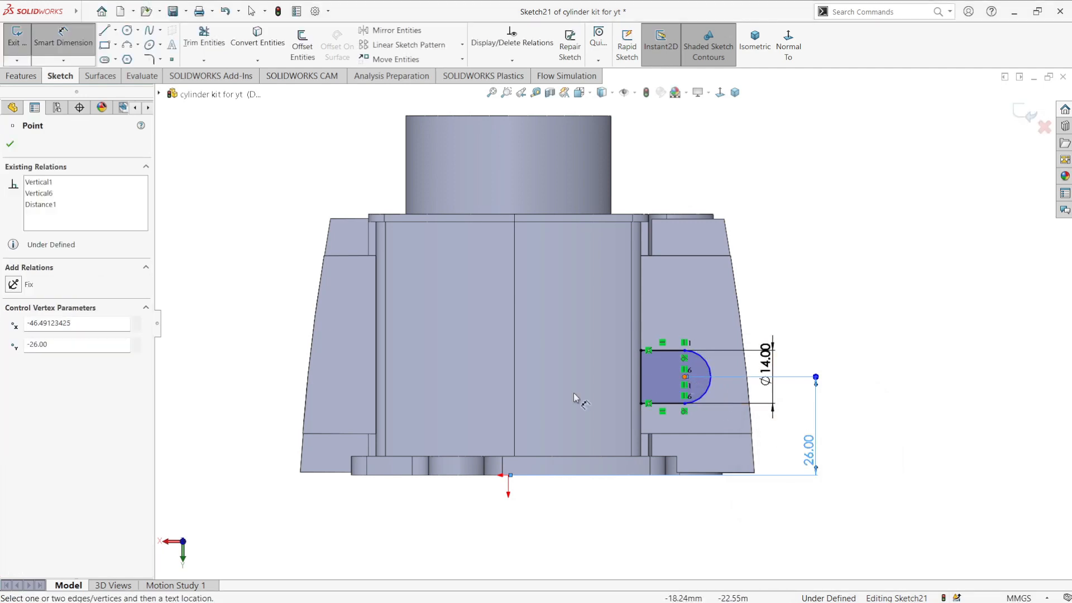
click(509, 475)
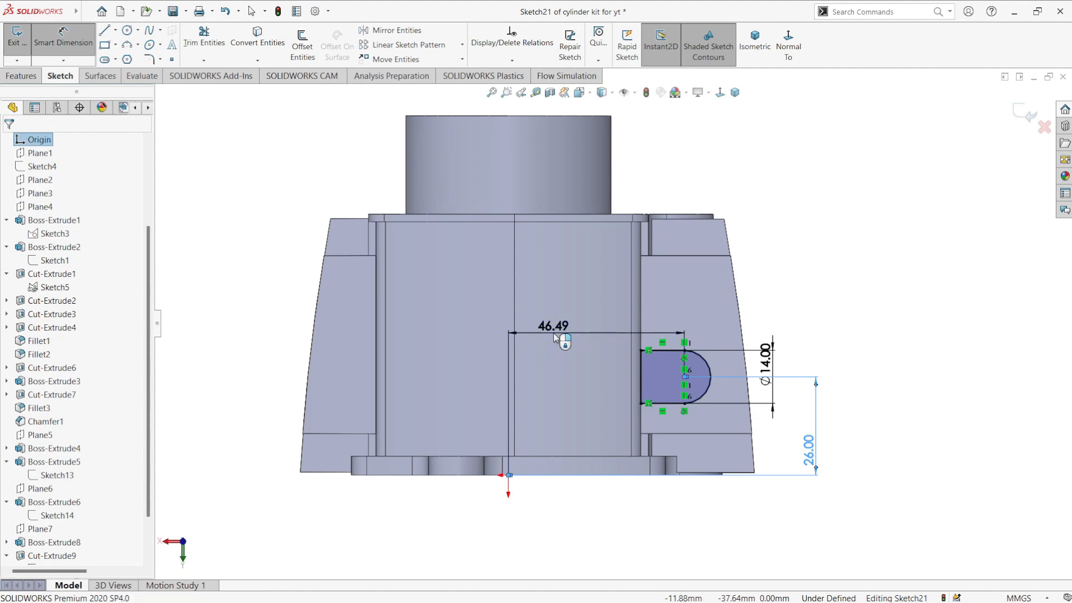
click(554, 332)
text(49)
key(Return)
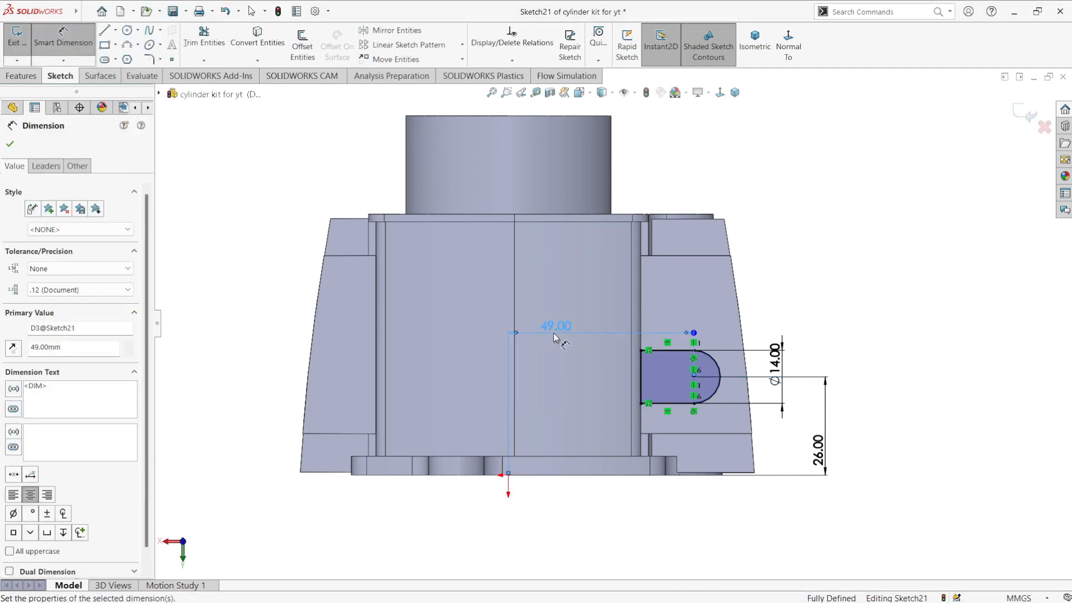
key(Escape)
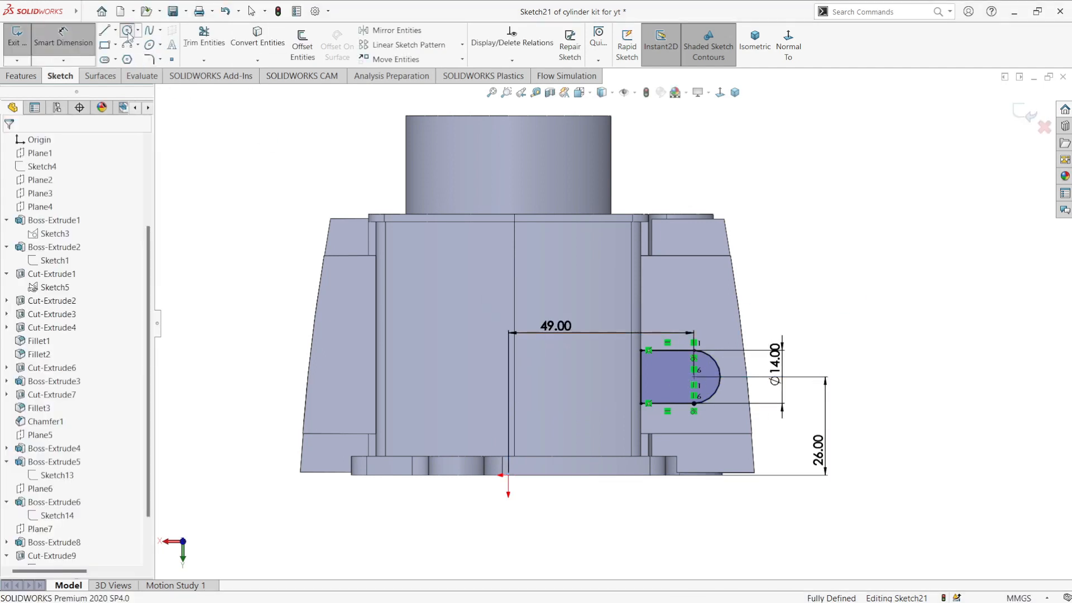
Step: Start a boss extrusion of the round-ended profile with a blind depth of 1 mm in the first direction
click(128, 31)
click(25, 77)
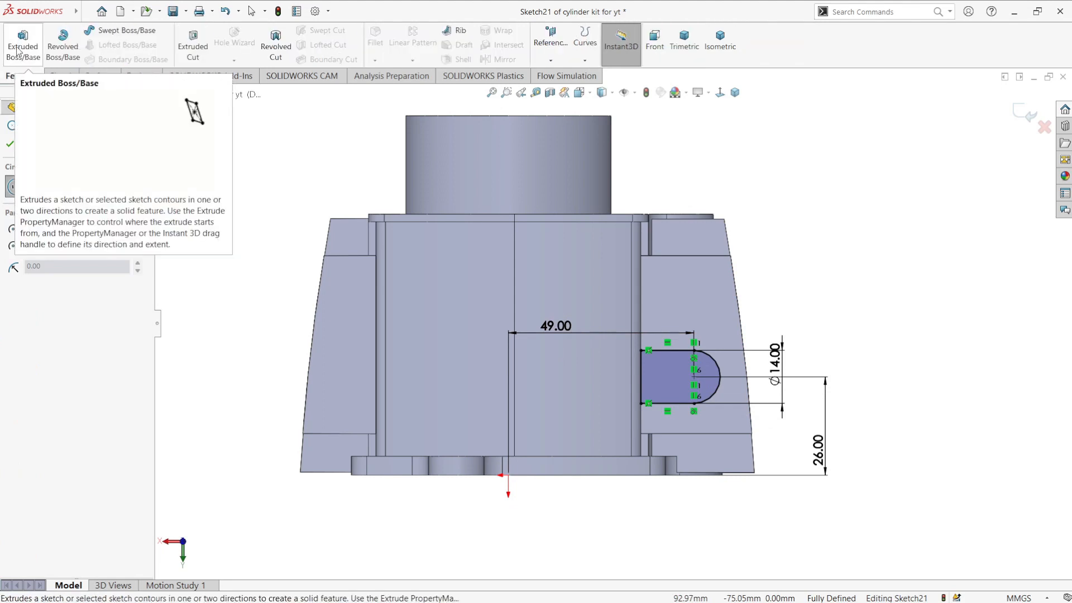
click(22, 45)
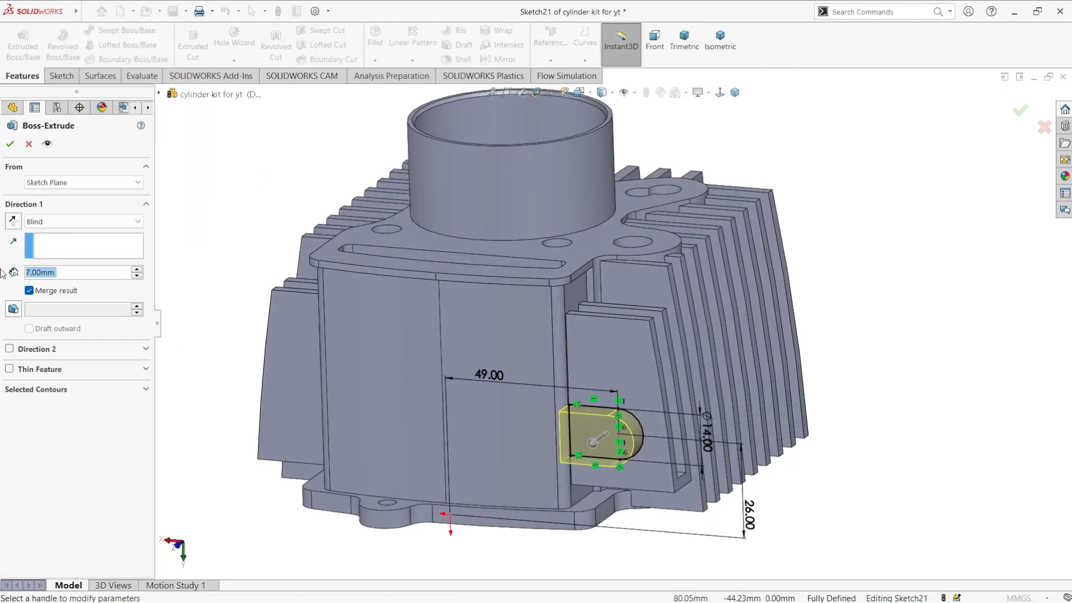
scroll(587, 401, down, 8)
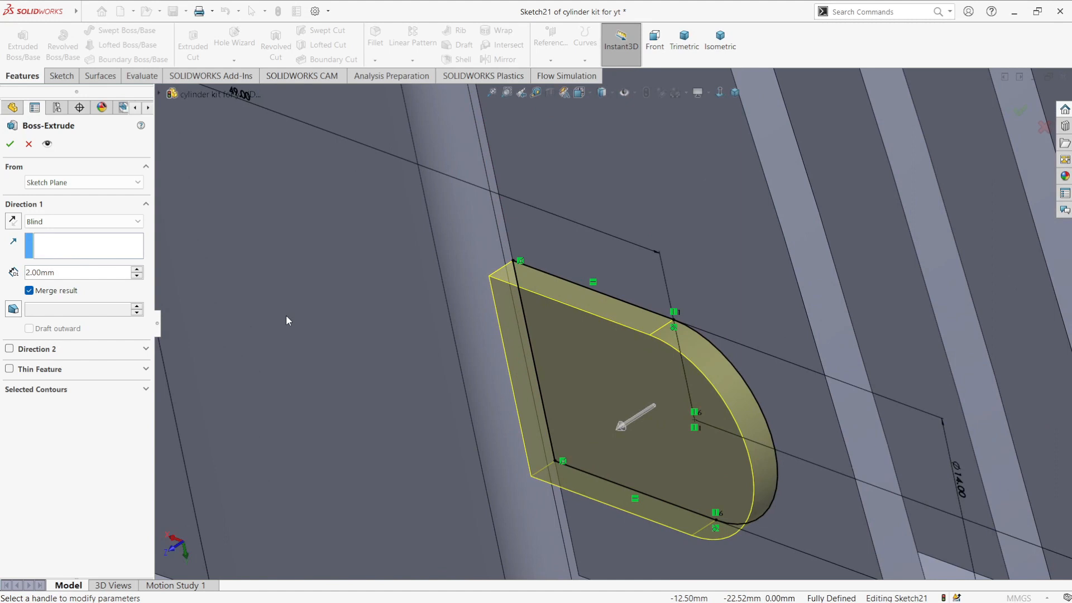
click(137, 275)
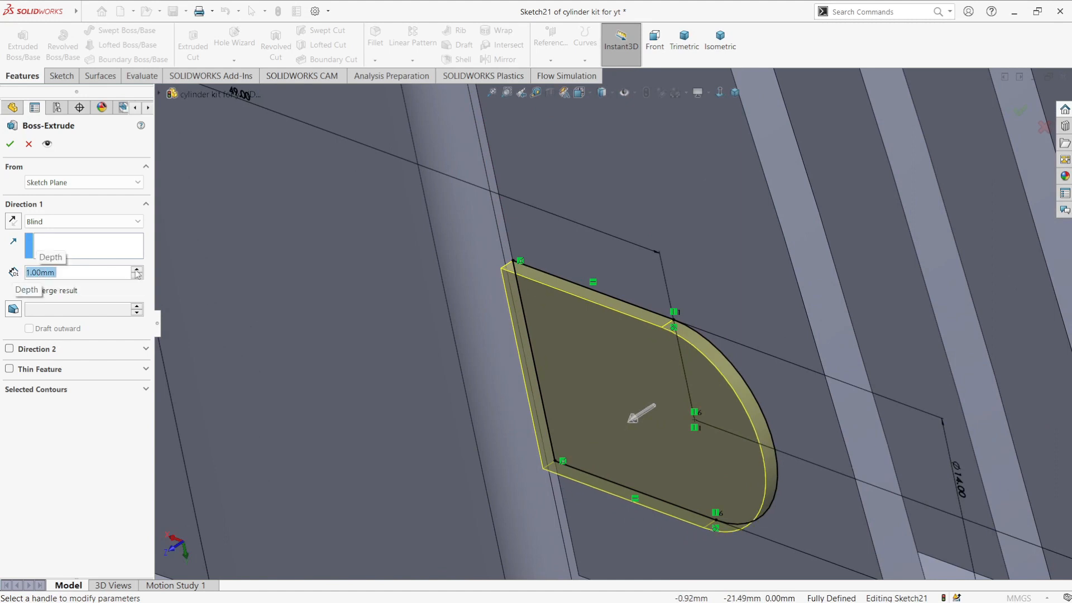
middle_drag(558, 447, 603, 402)
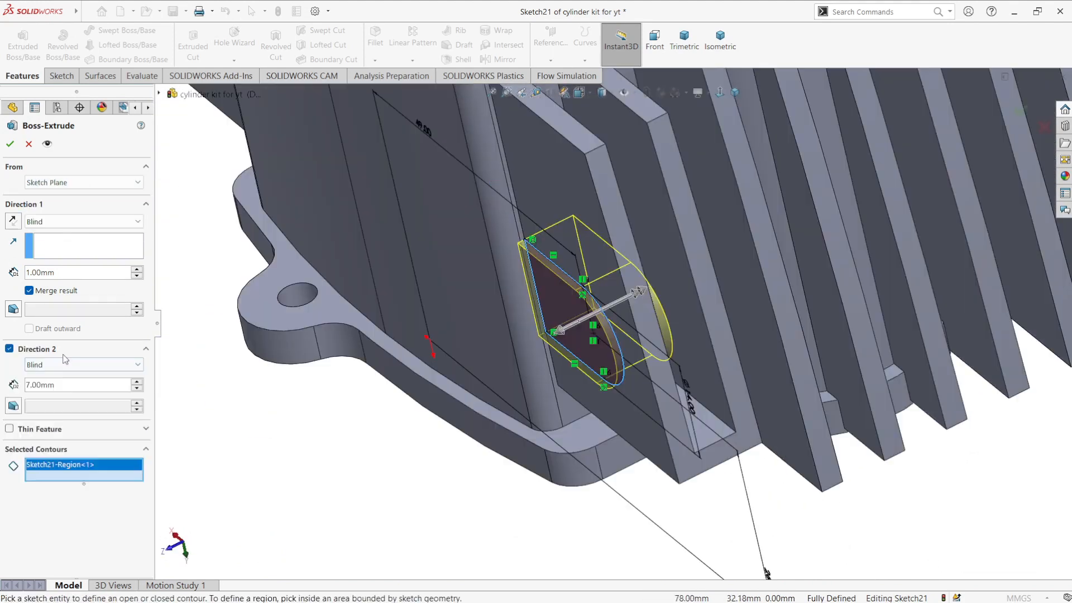
Step: Extrude the boss's second direction up to the neighbouring fin's face and finish the feature
click(84, 365)
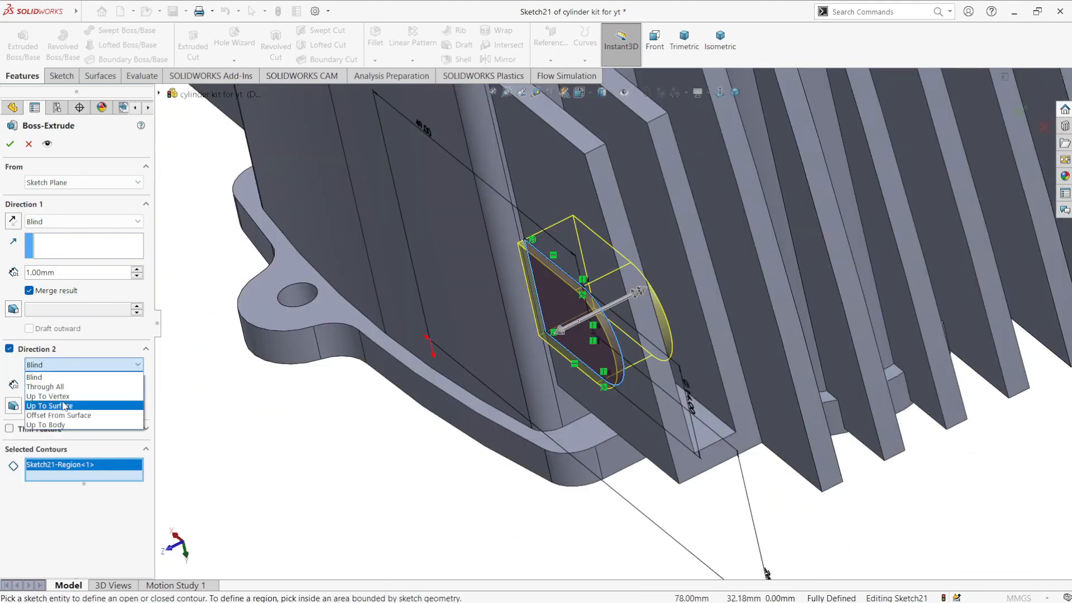
click(56, 401)
click(614, 338)
middle_drag(614, 338, 605, 350)
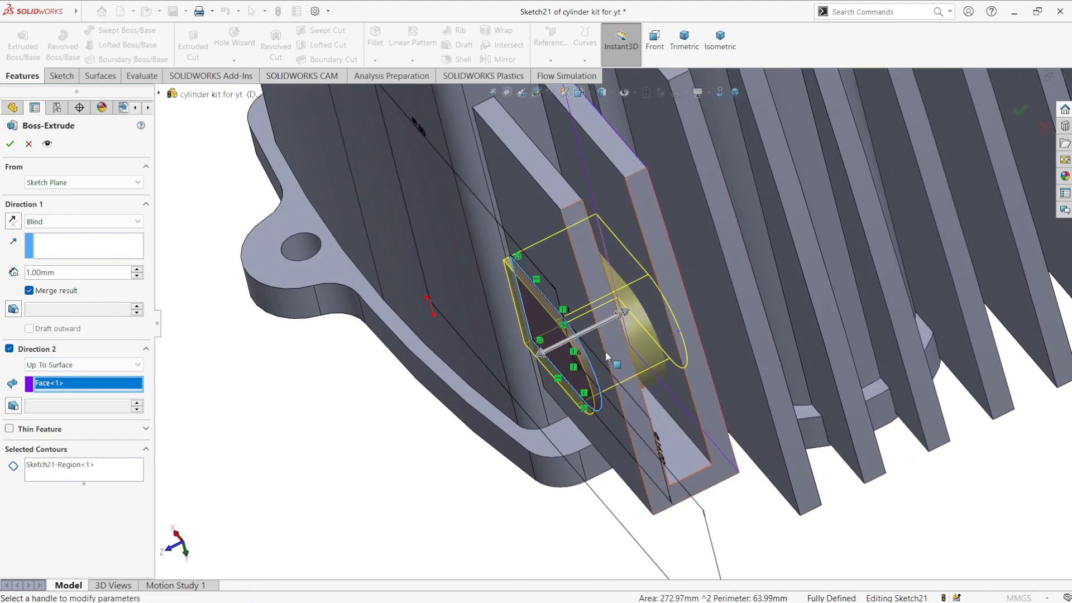
key(Return)
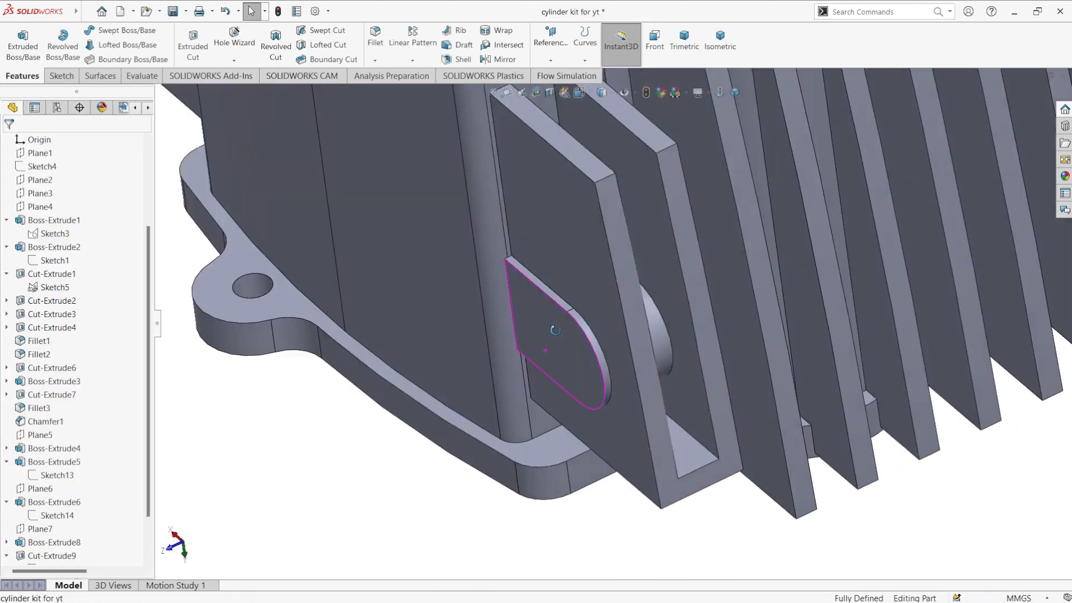
Step: Sketch a circle about 8 mm in diameter on the round-ended boss's face, centred on its round end
click(609, 334)
click(622, 313)
middle_drag(623, 313, 770, 389)
key(space)
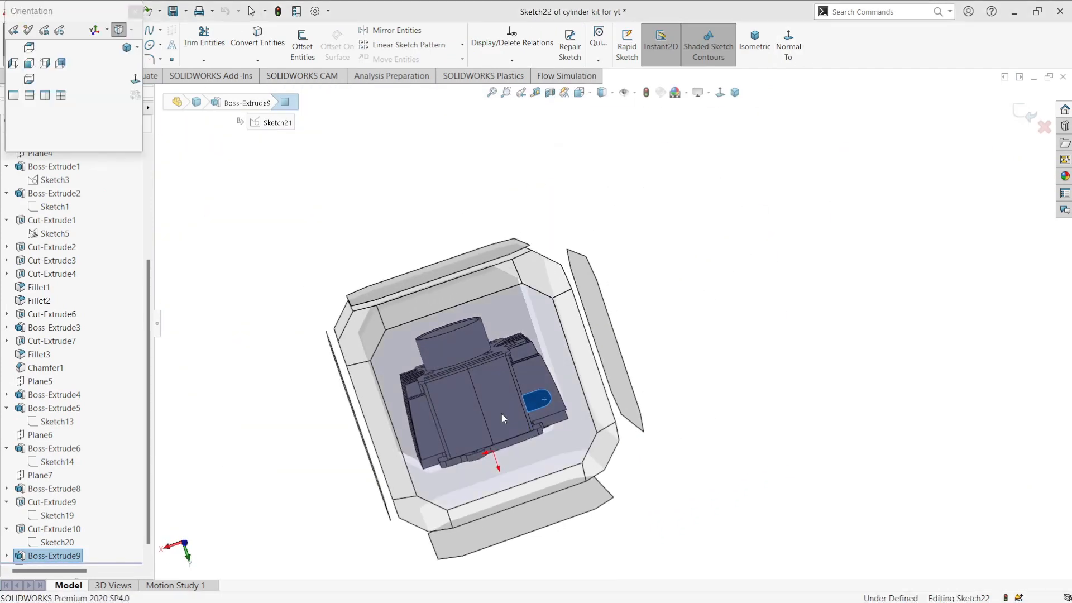
key(ctrl+8)
key(c)
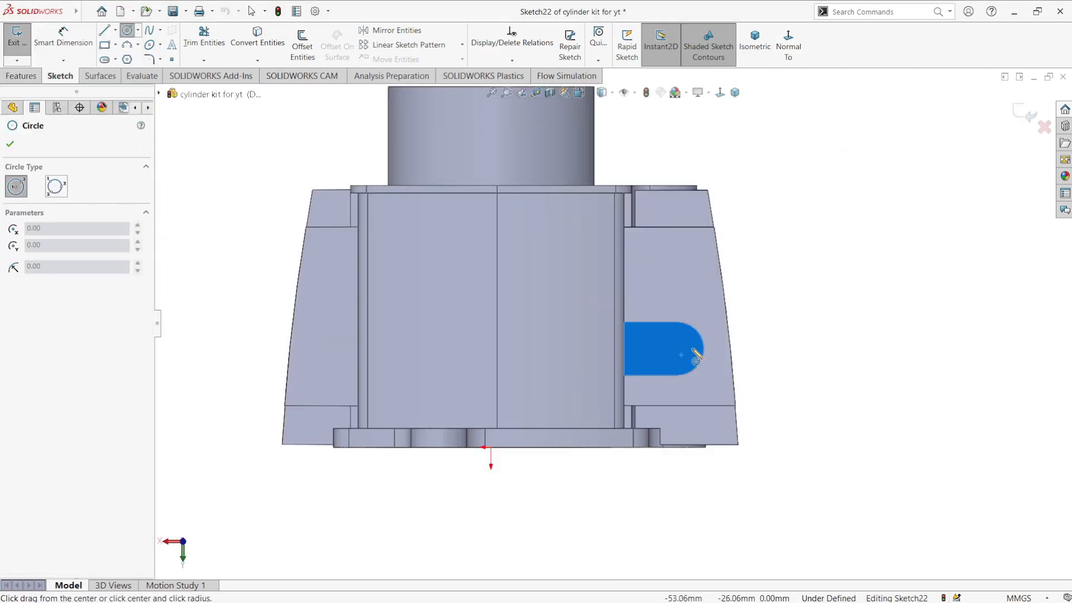
drag(677, 349, 692, 358)
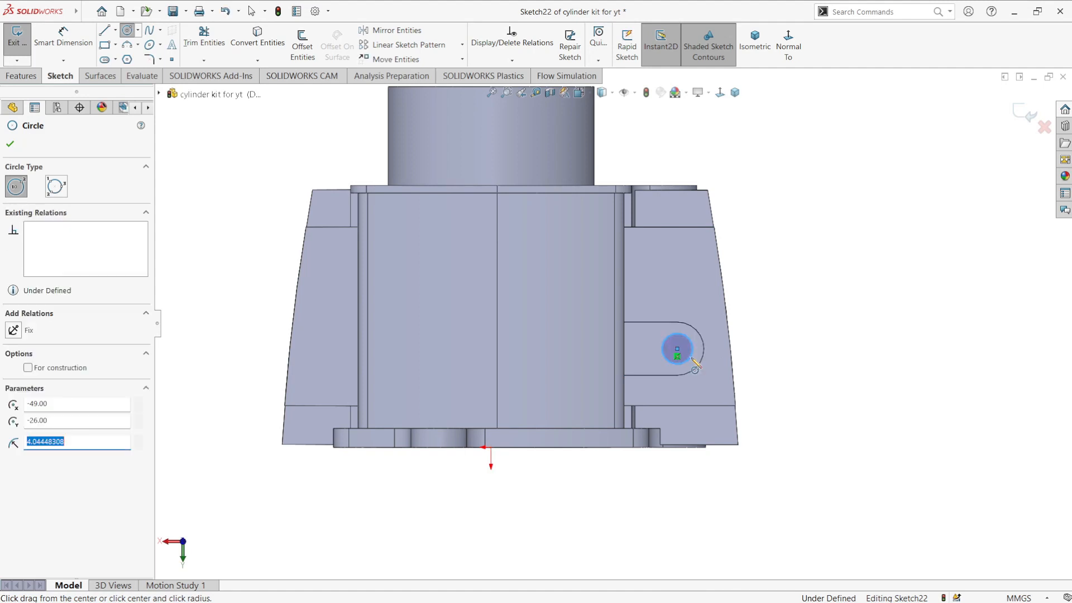
key(Escape)
Step: Set the circle's diameter to 5 mm
scroll(714, 341, down, 2)
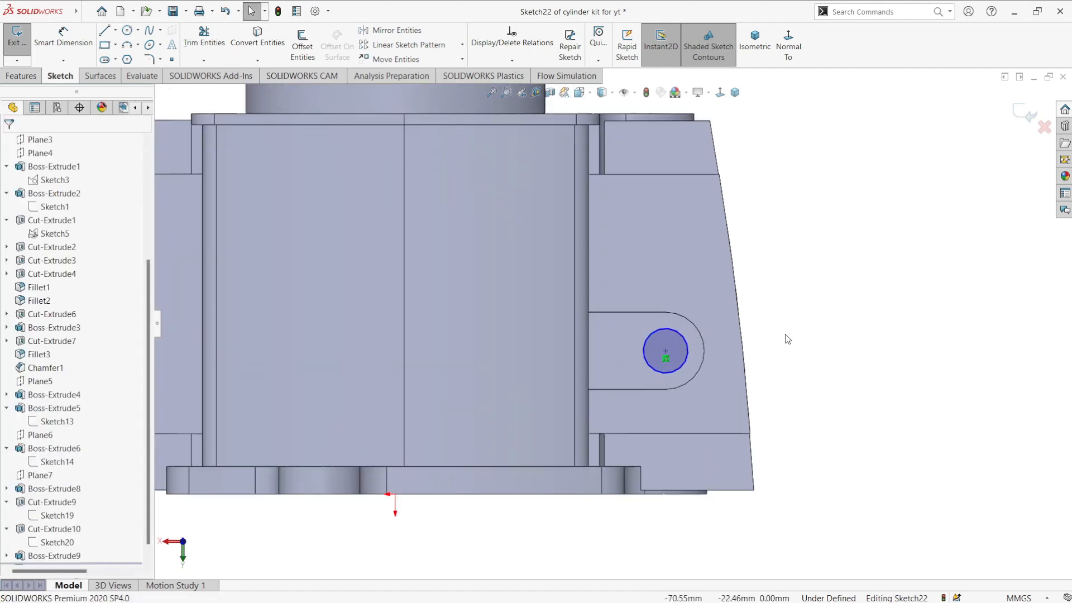
key(d)
click(688, 362)
click(826, 361)
text(5)
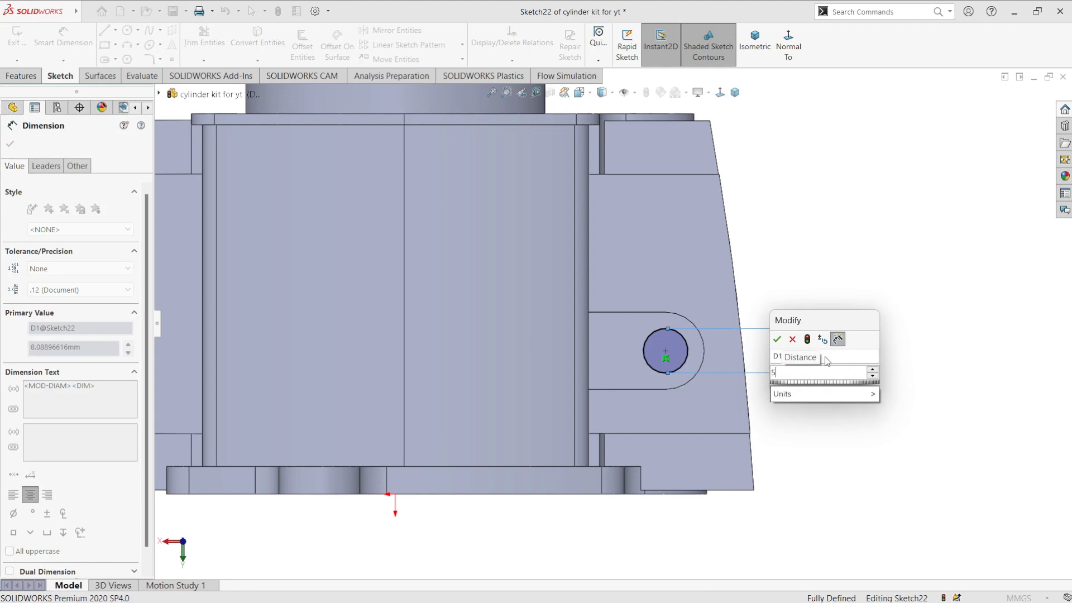
key(Return)
Step: Add a larger circle concentric with the 5 mm circle and dimension its diameter at 8 mm
key(c)
mouse_move(665, 350)
mouse_down()
mouse_move(694, 364)
mouse_move(684, 362)
mouse_up()
key(Escape)
click(687, 358)
key(d)
click(870, 346)
text(8)
key(Return)
Step: Change the outer circle's diameter to 9 mm
scroll(710, 362, down, 1)
scroll(611, 360, up, 1)
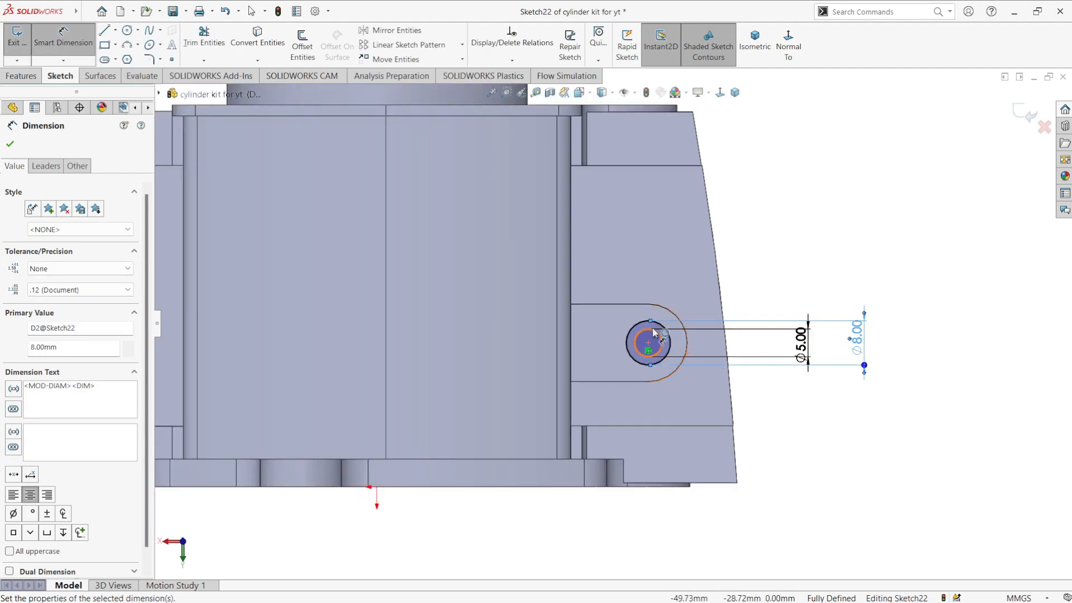
double_click(860, 335)
text(9)
key(Return)
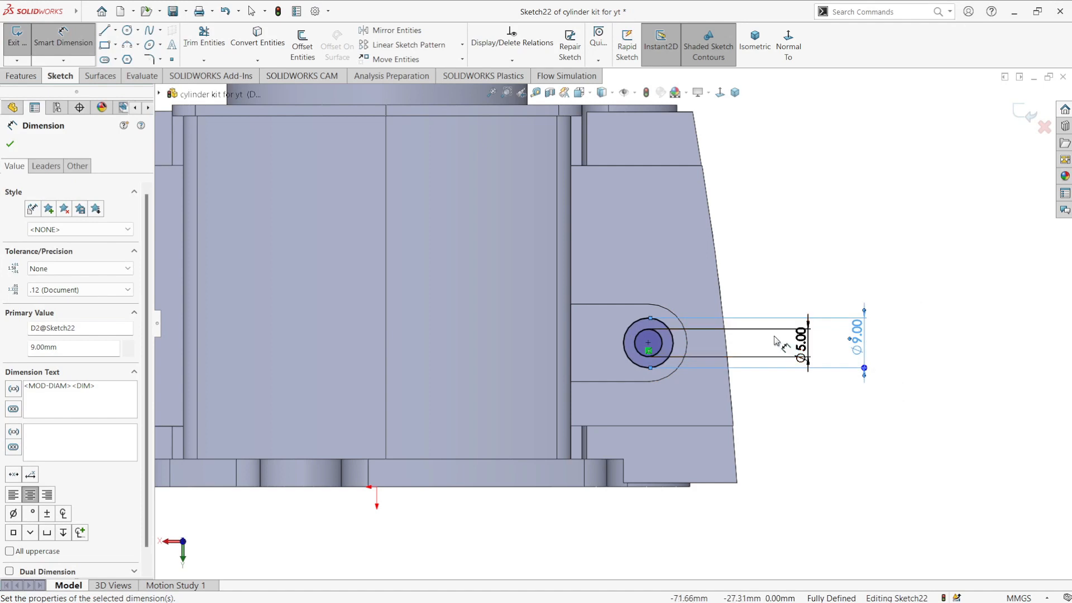
Step: Cut the ring between the two circles into the round-ended boss with a blind depth of 1 mm
click(21, 75)
click(192, 43)
middle_drag(632, 396, 631, 446)
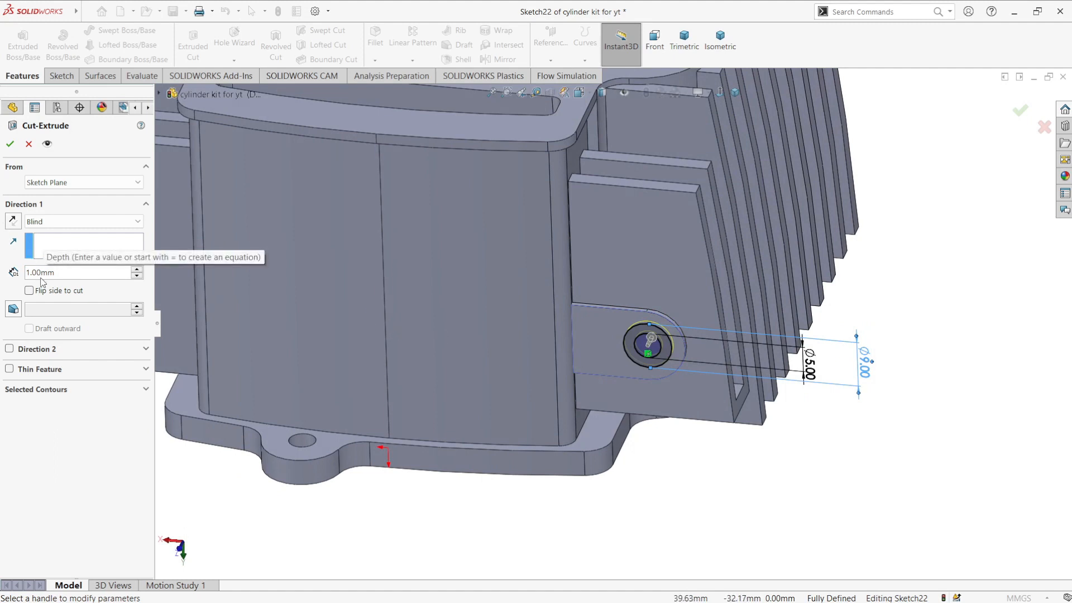
click(10, 145)
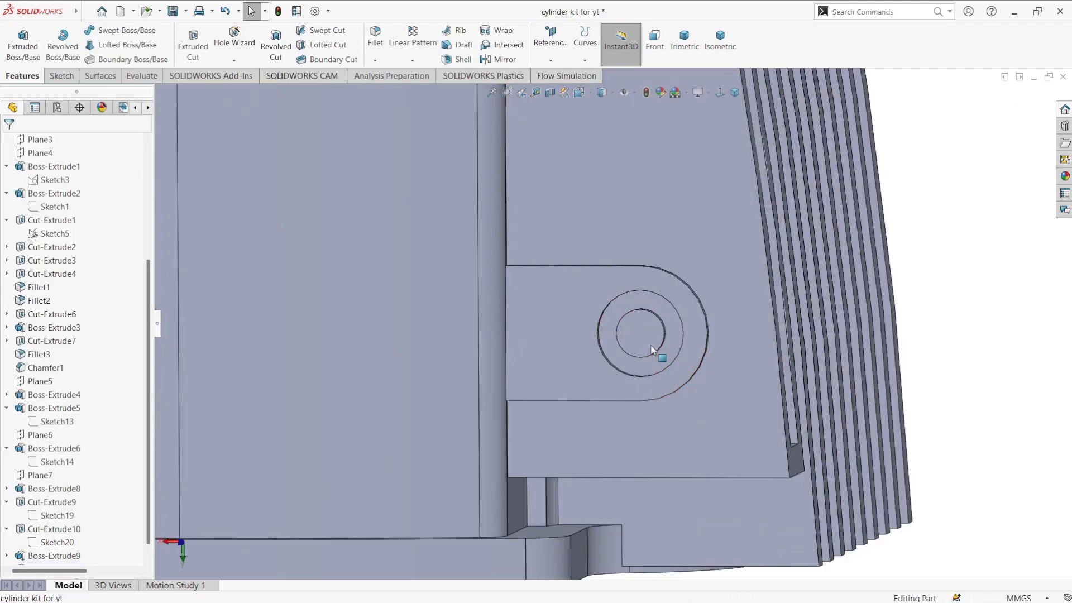
Step: Reuse the two-circle sketch to cut only the inner 5 mm circle with a blind depth of 8 mm
click(46, 556)
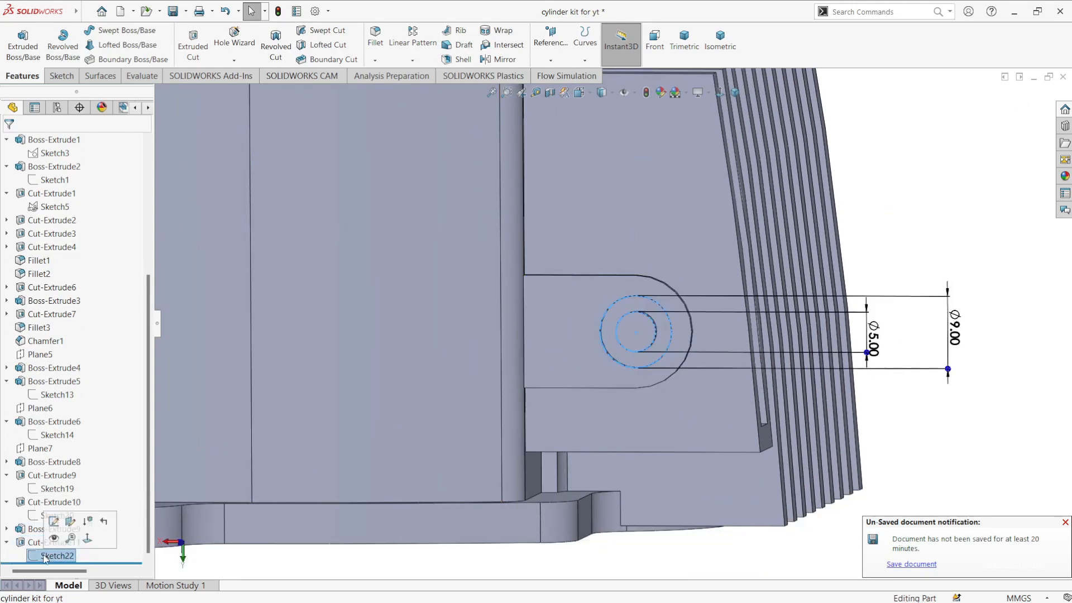
click(192, 43)
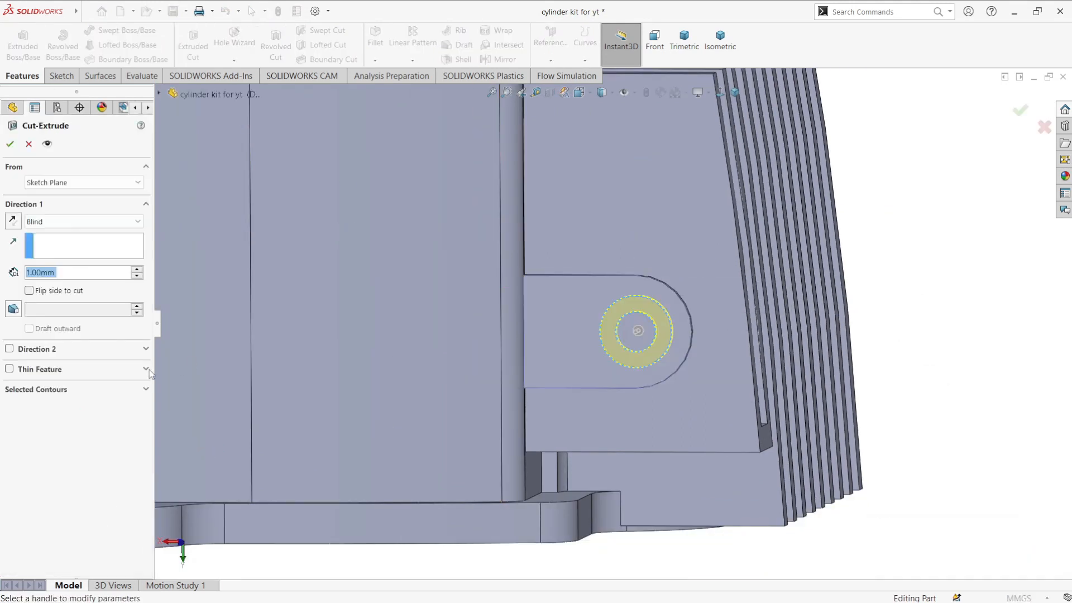
click(145, 389)
click(626, 344)
middle_drag(626, 343, 618, 401)
mouse_move(650, 325)
mouse_down()
mouse_move(689, 320)
mouse_move(689, 335)
mouse_up()
middle_drag(688, 353, 447, 411)
drag(446, 410, 446, 413)
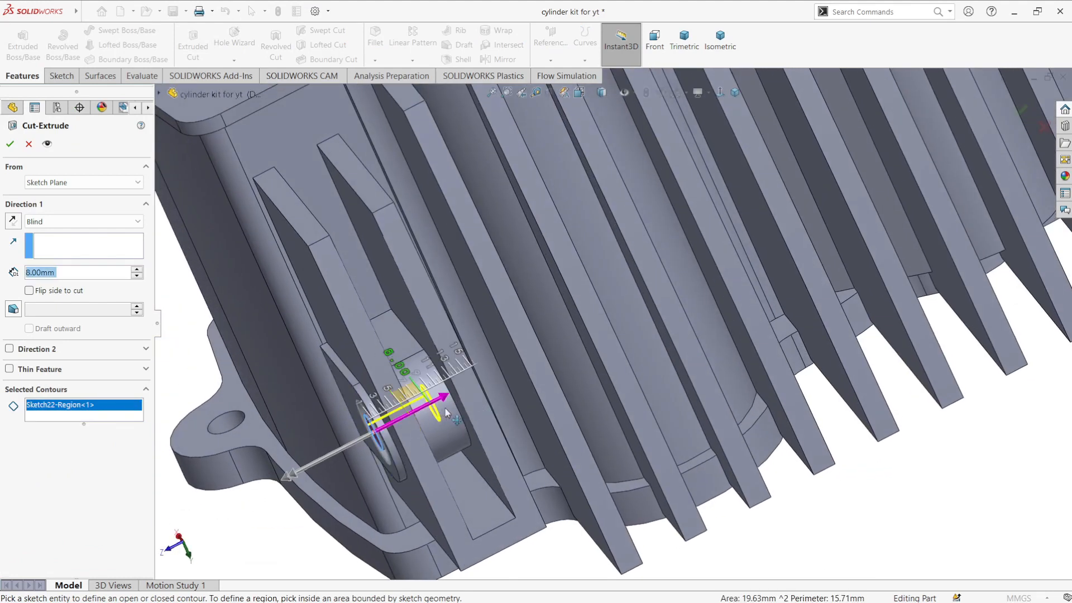
click(7, 150)
Step: Examine the hole and ring recess in the round-ended boss, along with the whole cylinder body
scroll(464, 407, up, 3)
middle_drag(466, 424, 538, 252)
scroll(550, 357, down, 3)
scroll(581, 334, up, 6)
middle_drag(582, 333, 530, 391)
scroll(524, 366, down, 3)
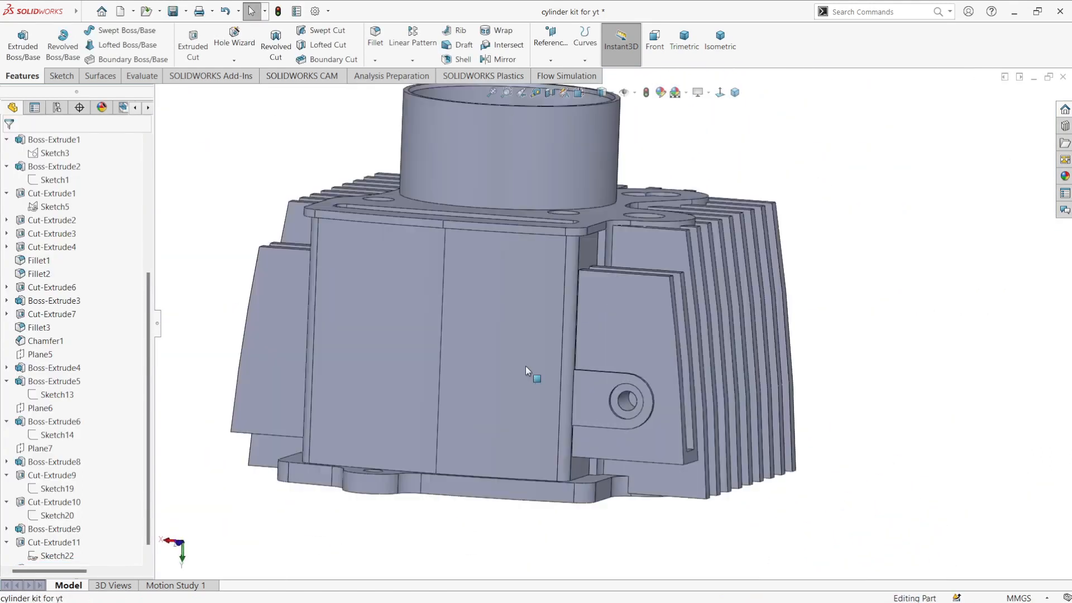
scroll(524, 366, up, 2)
middle_drag(385, 313, 372, 354)
scroll(66, 192, up, 3)
Step: Create a reference plane offset 57.25 mm from the Front Plane
click(48, 180)
click(551, 60)
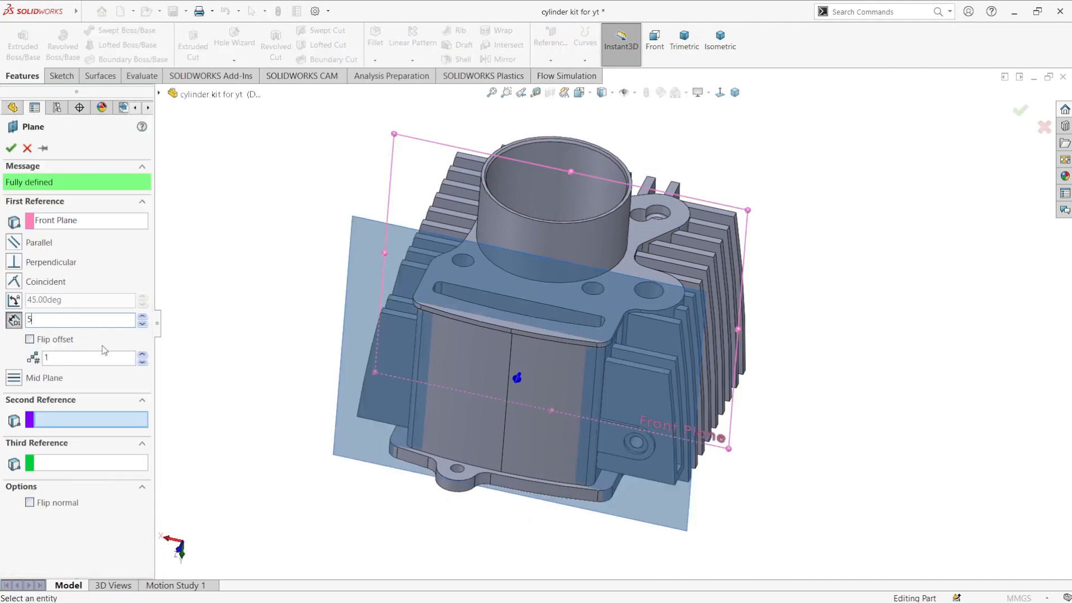
text(57.25)
key(Return)
mouse_move(578, 401)
middle_down()
mouse_move(555, 526)
mouse_move(699, 487)
mouse_move(572, 414)
middle_up()
click(11, 148)
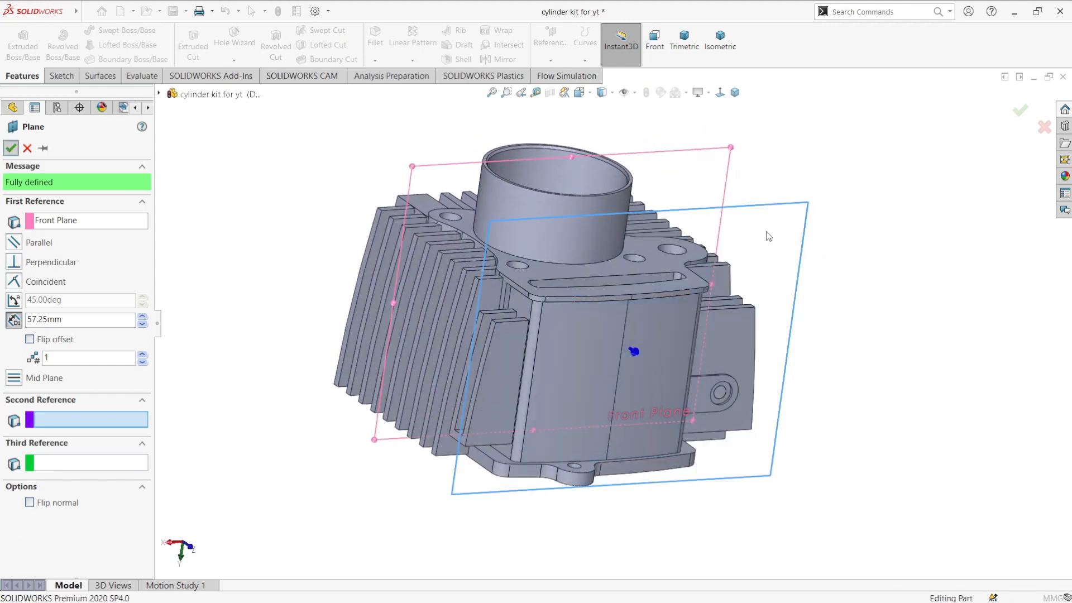
Step: Sketch a circle about 29 mm in diameter on the new offset plane, over the middle of the cylinder's flat side
click(805, 230)
click(838, 200)
click(788, 46)
scroll(655, 195, up, 5)
middle_drag(656, 195, 716, 531)
key(space)
click(557, 374)
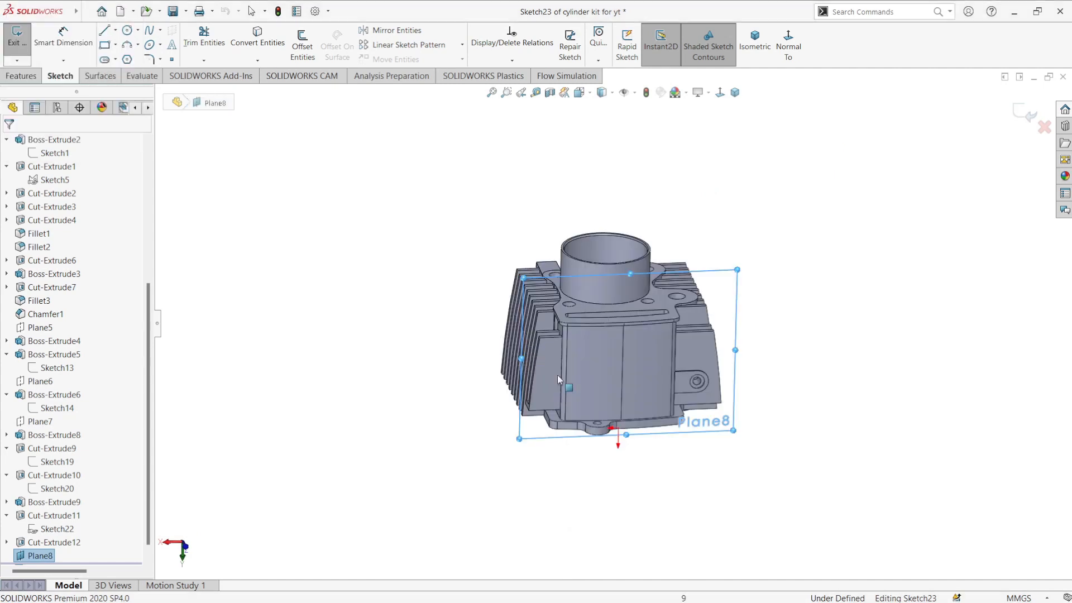
click(127, 31)
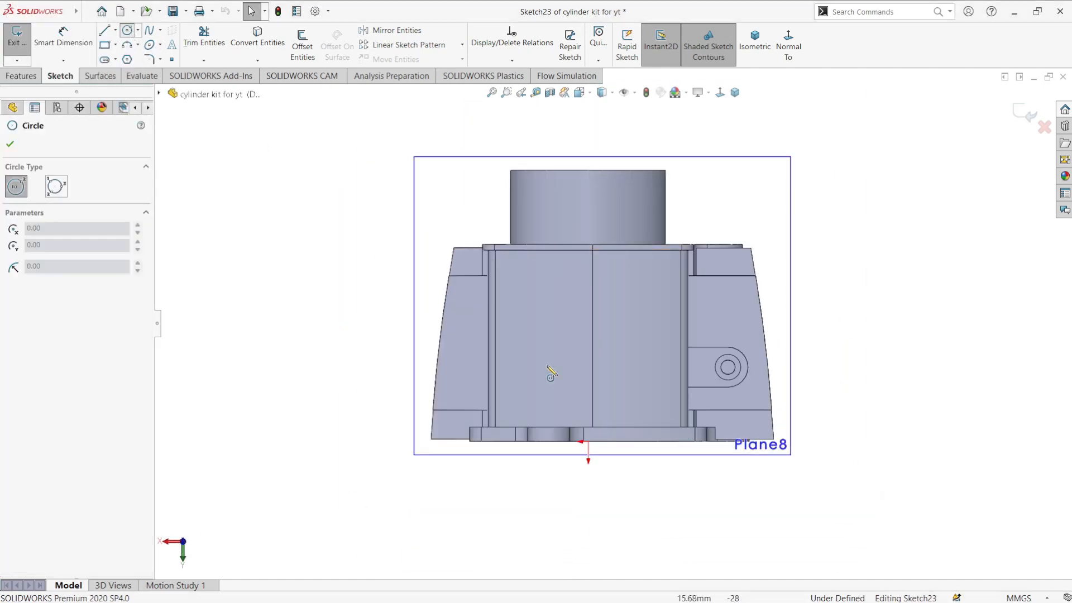
click(581, 332)
click(610, 363)
Step: Set the circle's diameter to 14 mm
right_drag(611, 363, 641, 317)
click(621, 326)
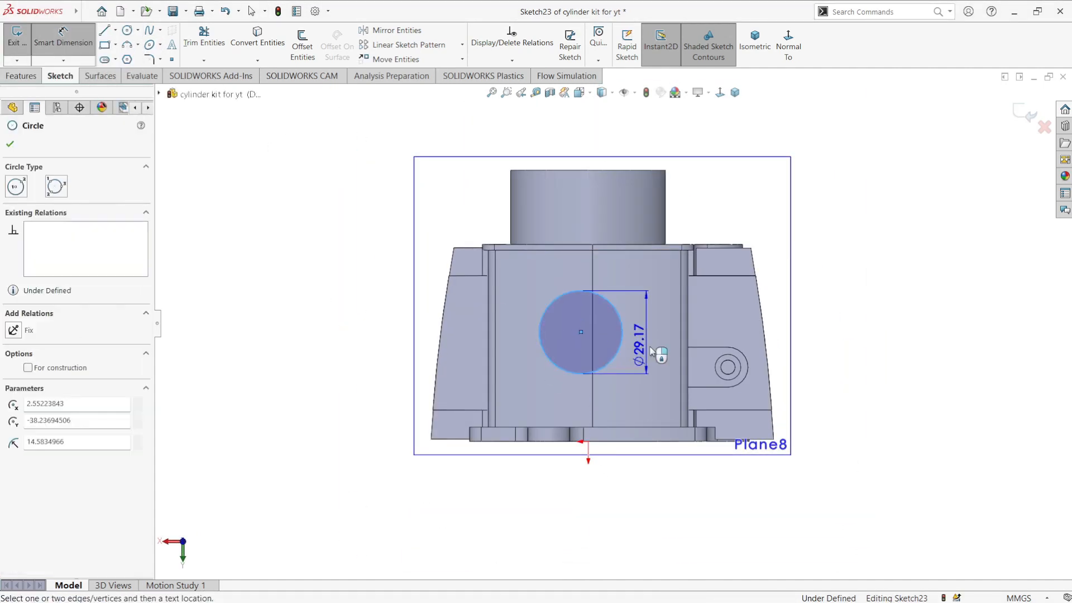
click(656, 347)
text(14)
key(Return)
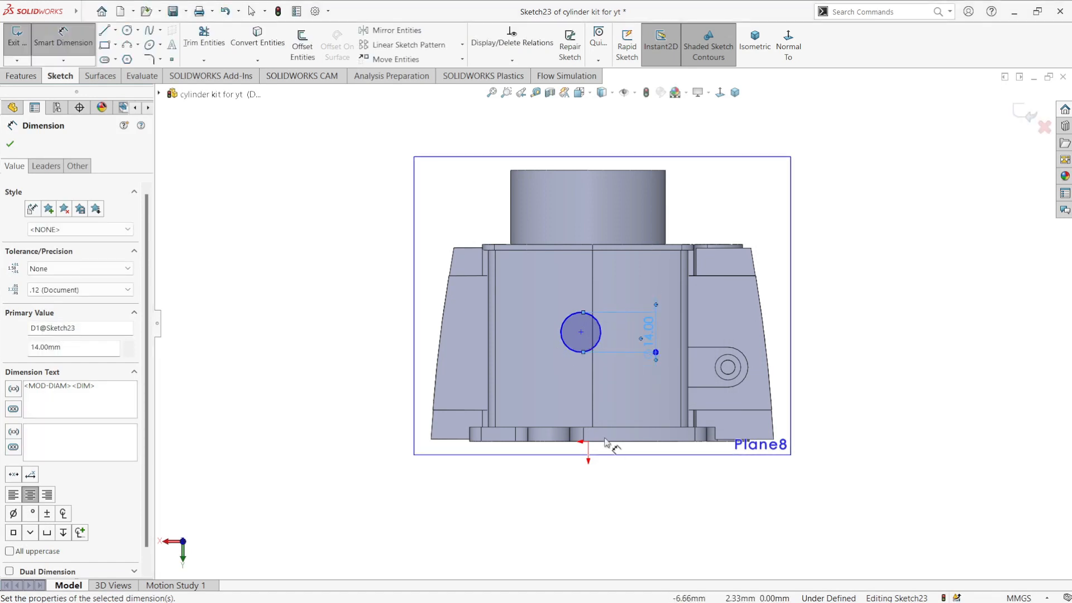
Step: Move the circle to the other side of the origin and set its centre's horizontal distance from the origin to 1.85 mm
click(580, 332)
key(Escape)
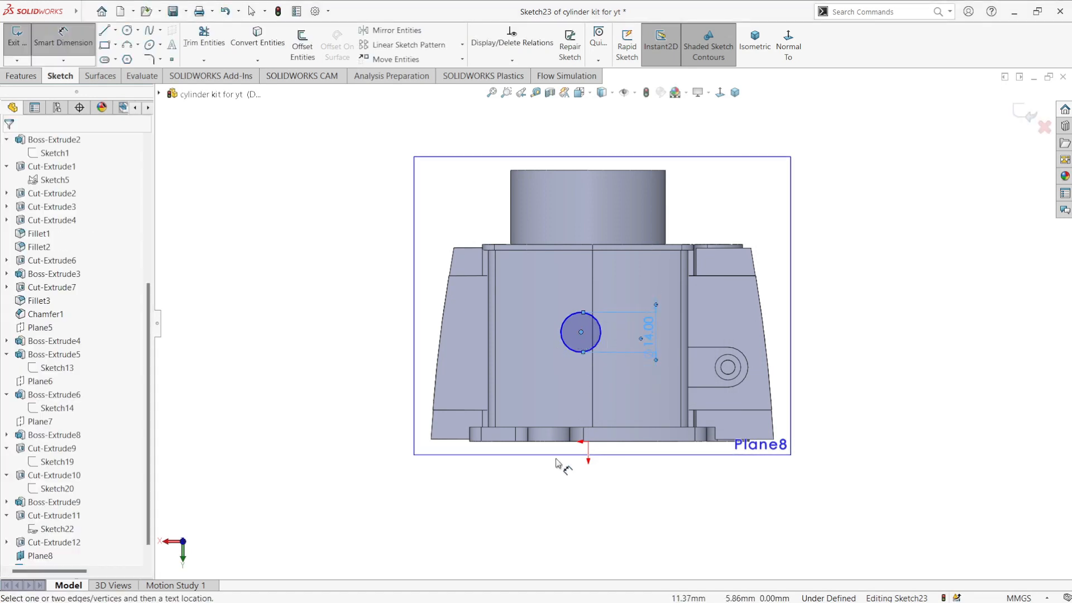
key(Escape)
drag(581, 332, 611, 334)
right_drag(659, 510, 657, 475)
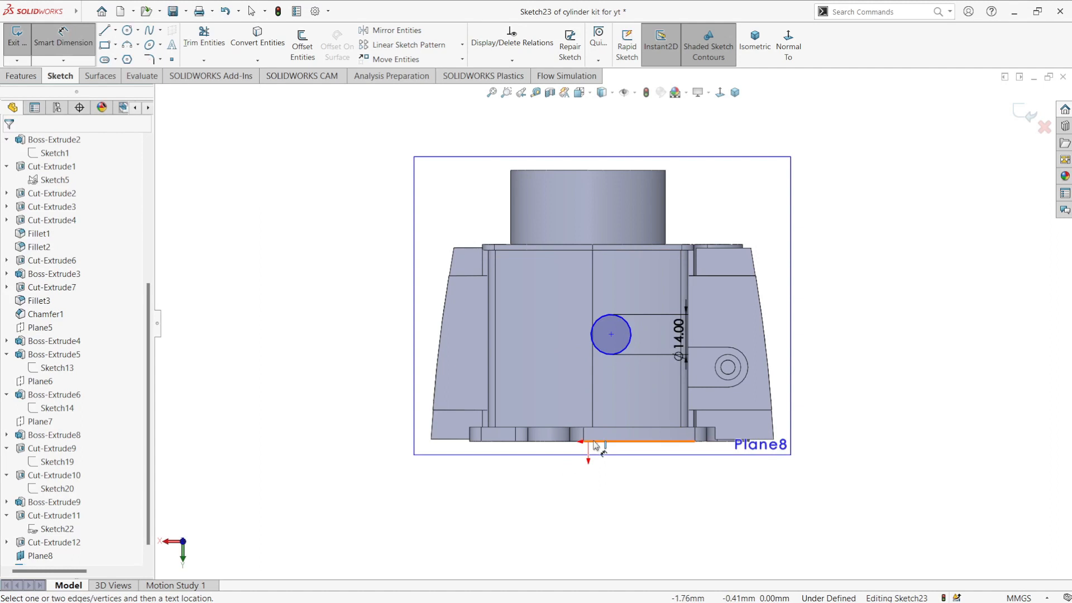
click(590, 441)
click(611, 335)
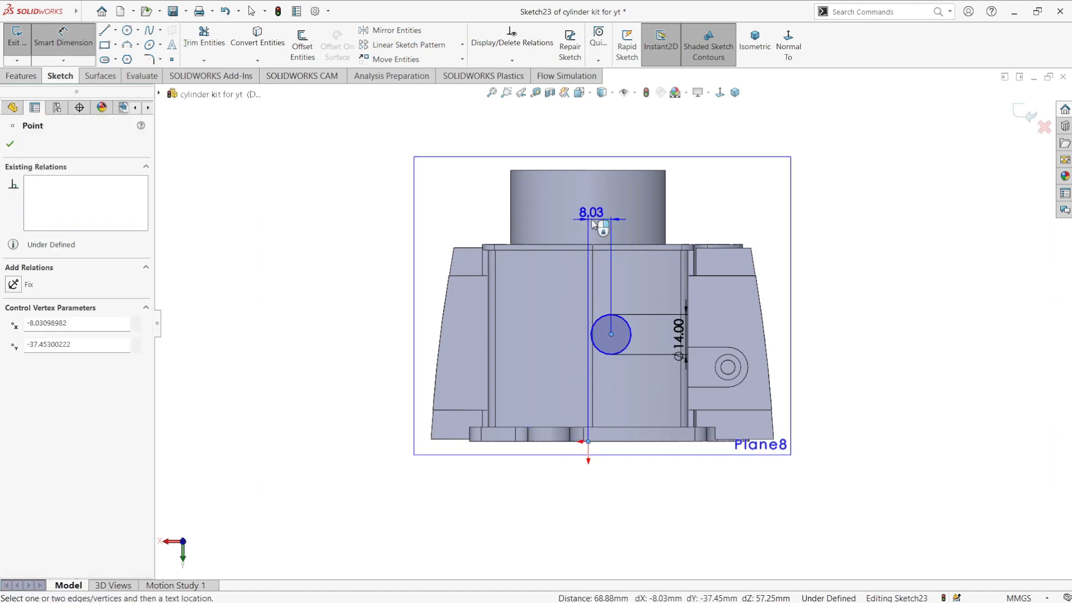
click(593, 223)
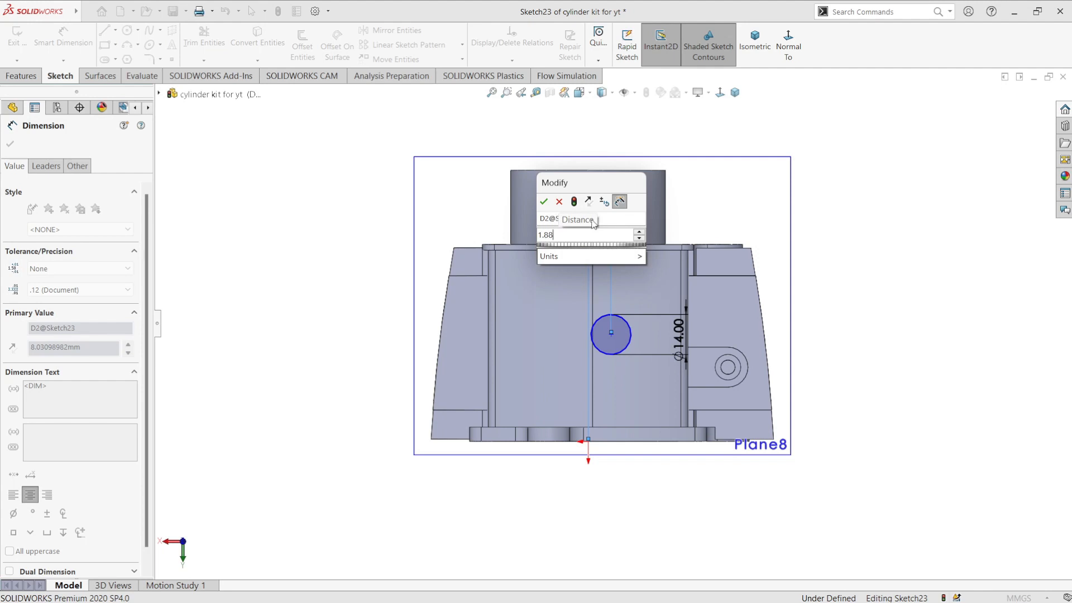
text(1.85)
key(Return)
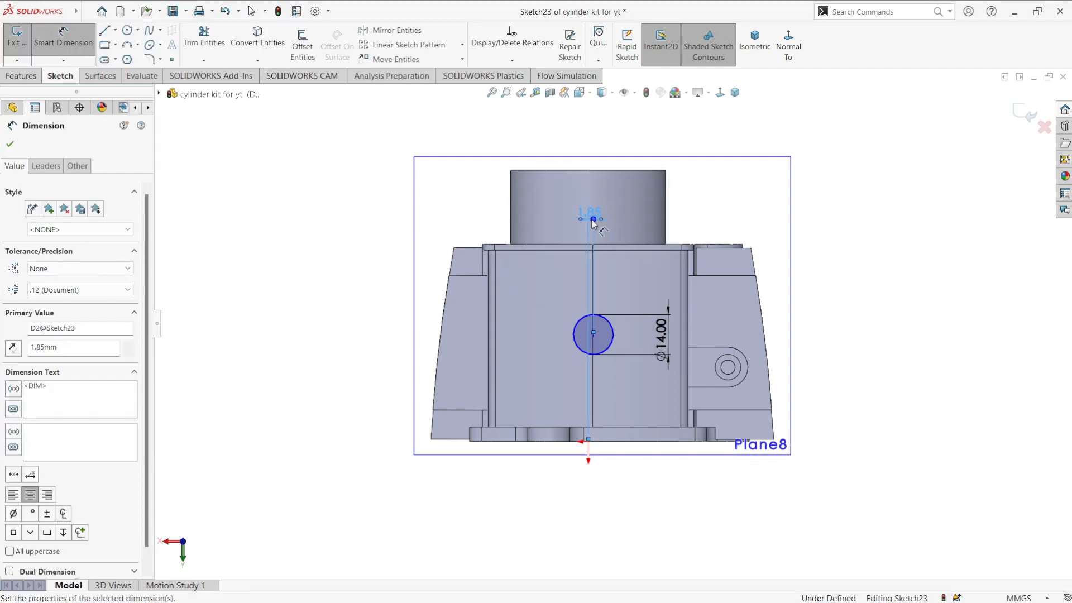
Step: Set the vertical distance from the origin to the circle's centre to 39.6 mm
key(Escape)
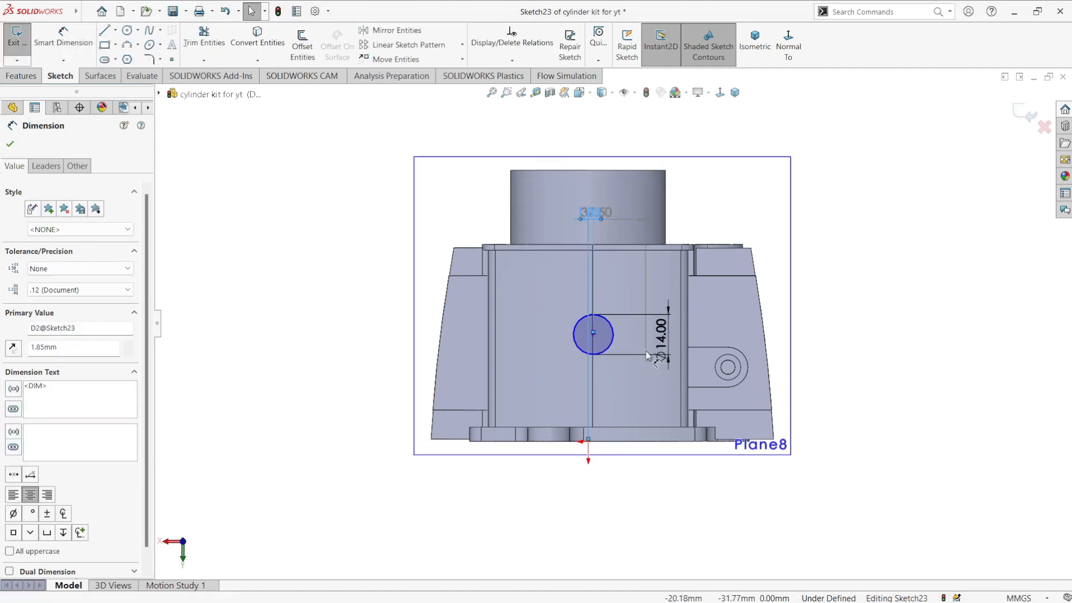
click(593, 335)
key(d)
click(588, 441)
click(593, 334)
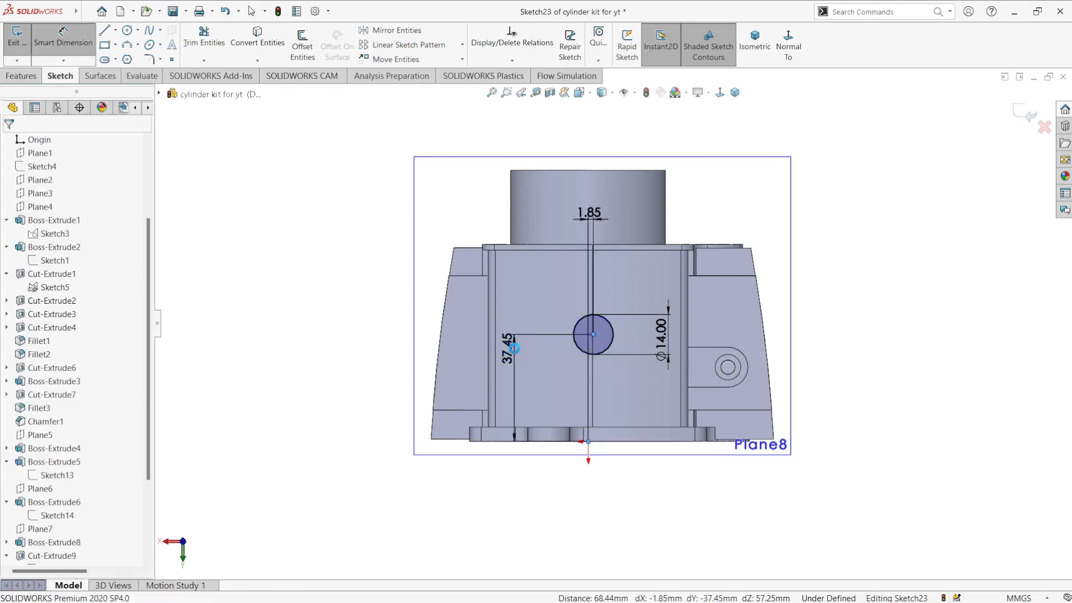
click(510, 350)
text(39)
key(Return)
scroll(593, 335, down, 1)
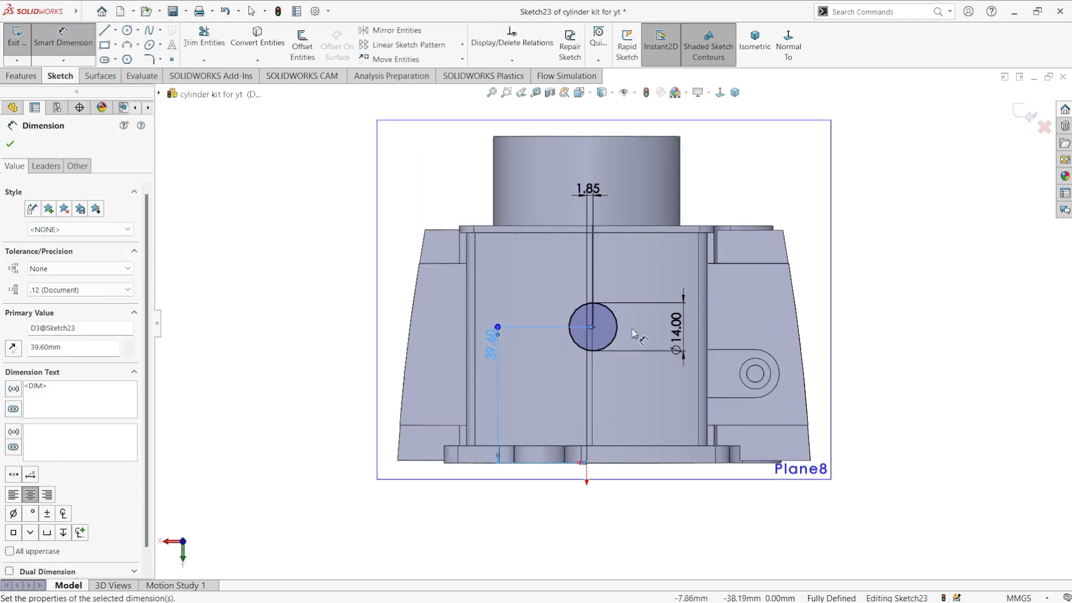
Step: Start a boss extrusion of the 14 mm circle towards the cylinder body with the Up To Next end condition
click(21, 76)
click(24, 62)
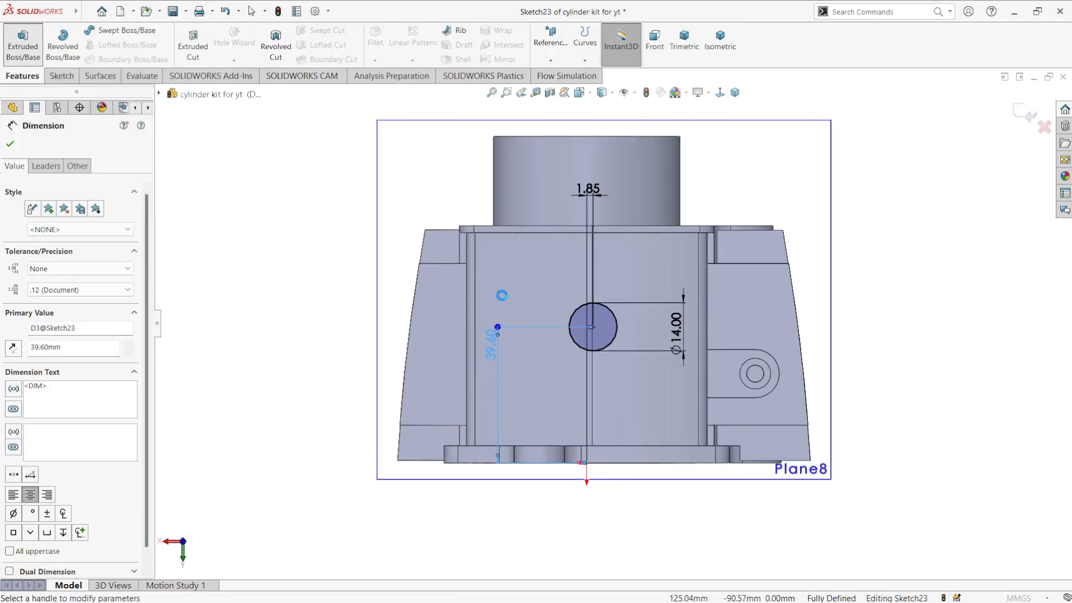
click(59, 222)
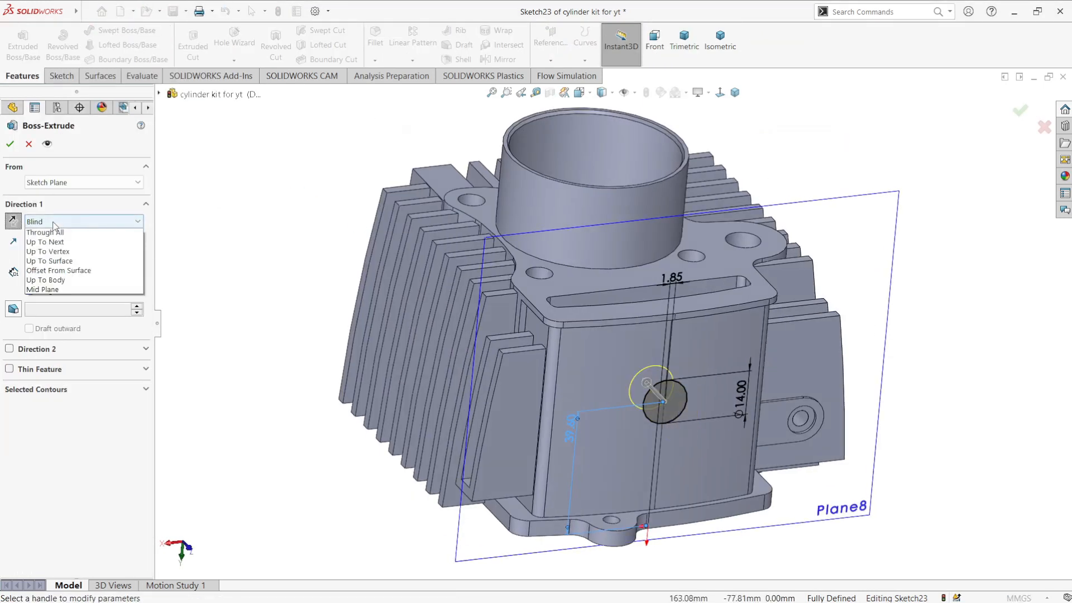
click(47, 272)
click(707, 358)
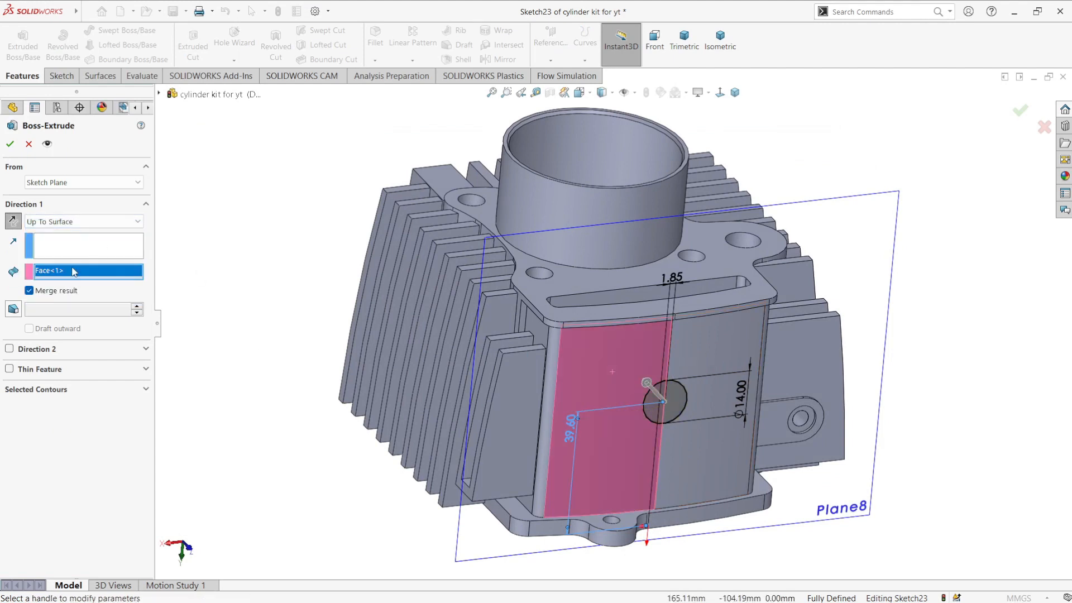
click(84, 222)
click(48, 254)
Step: Start the extrusion at a 0.2 mm offset from the sketch plane and finish the feature
scroll(677, 438, down, 5)
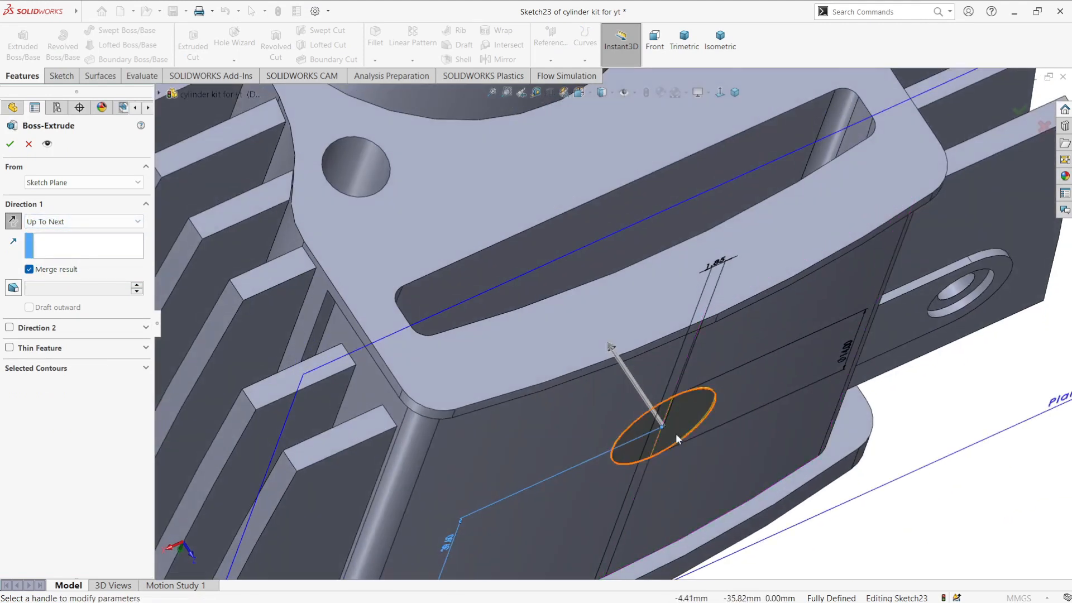
scroll(677, 439, down, 2)
click(52, 222)
text(0.2)
key(Return)
click(12, 145)
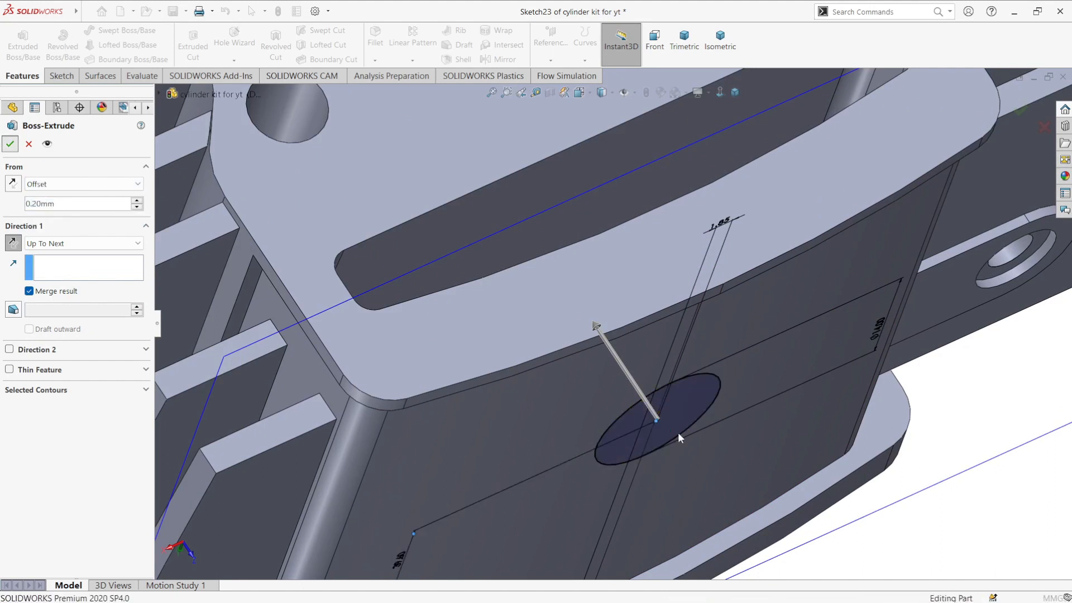
Step: Hide the offset reference plane in front of the new round boss
scroll(677, 432, up, 3)
middle_drag(780, 496, 604, 321)
scroll(604, 321, up, 1)
click(551, 286)
click(867, 370)
click(928, 331)
Step: Finish the round boss and start a new sketch on its flat end face
scroll(665, 305, up, 3)
middle_drag(665, 305, 631, 355)
scroll(546, 355, down, 4)
click(546, 355)
click(592, 319)
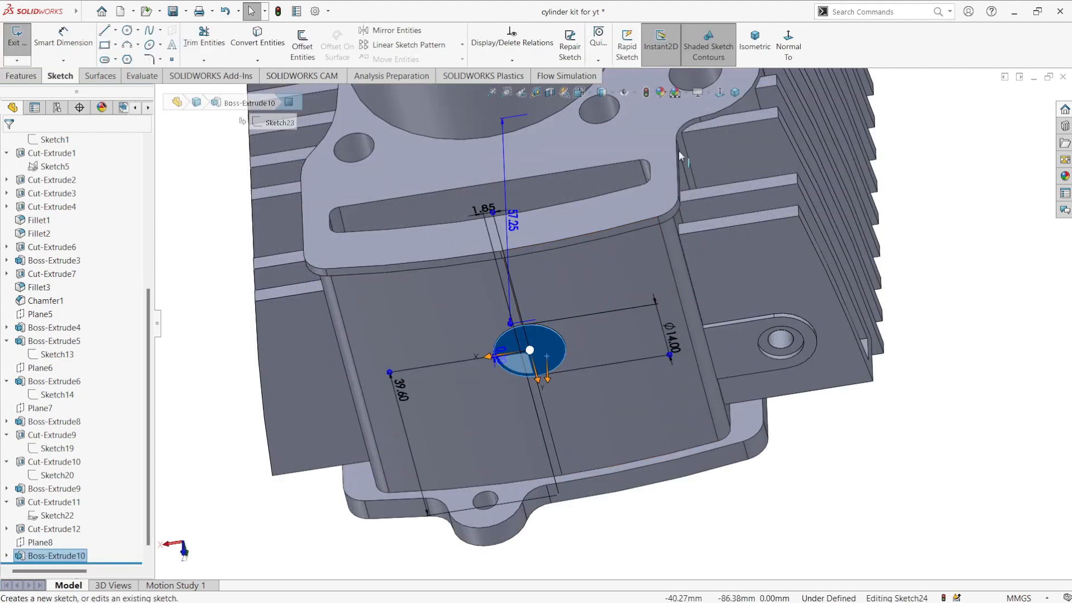
click(788, 44)
mouse_move(760, 201)
middle_down()
mouse_move(600, 428)
mouse_move(619, 447)
mouse_move(723, 403)
middle_up()
key(space)
click(561, 428)
click(281, 268)
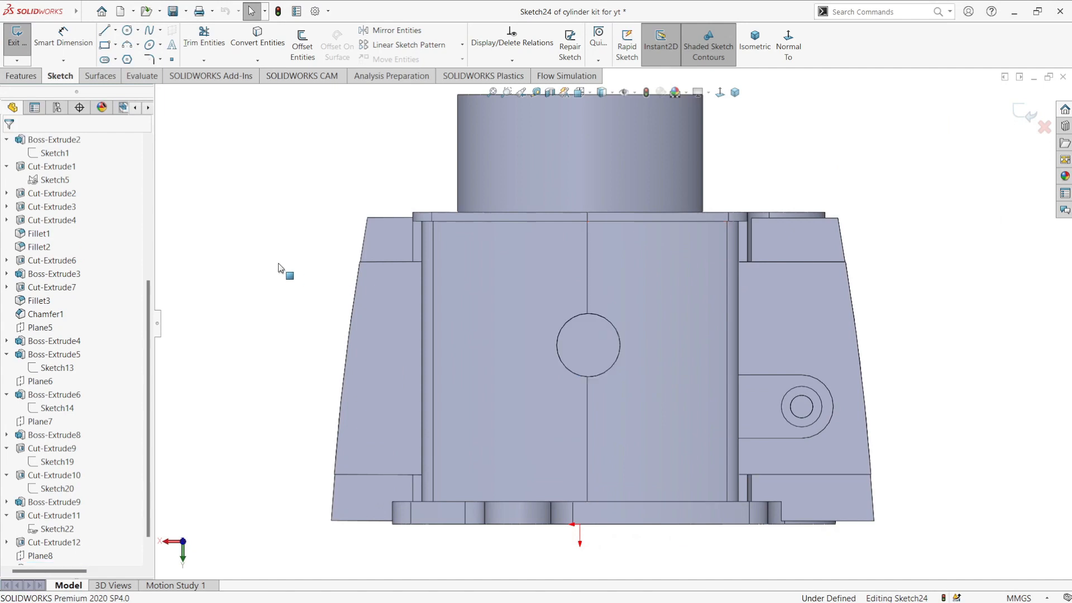
Step: Sketch a circle concentric with the round boss and set its diameter to 7 mm
click(128, 31)
click(588, 345)
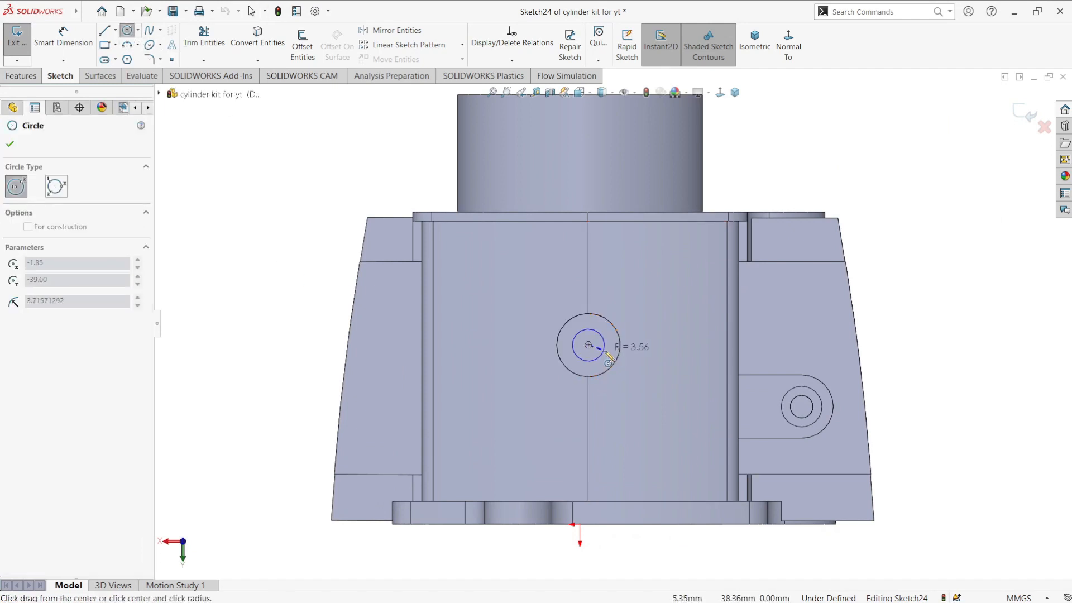
click(601, 355)
right_drag(605, 356, 622, 340)
click(603, 354)
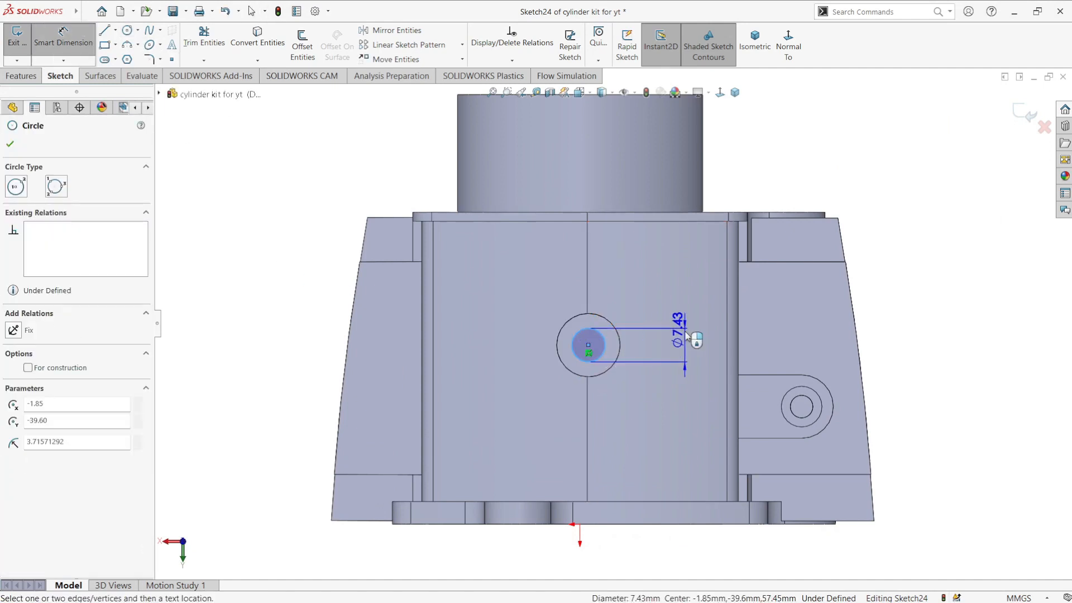
click(686, 333)
text(7)
key(Return)
Step: Cut the 7 mm circle into the round boss with a blind depth of 10 mm
click(20, 75)
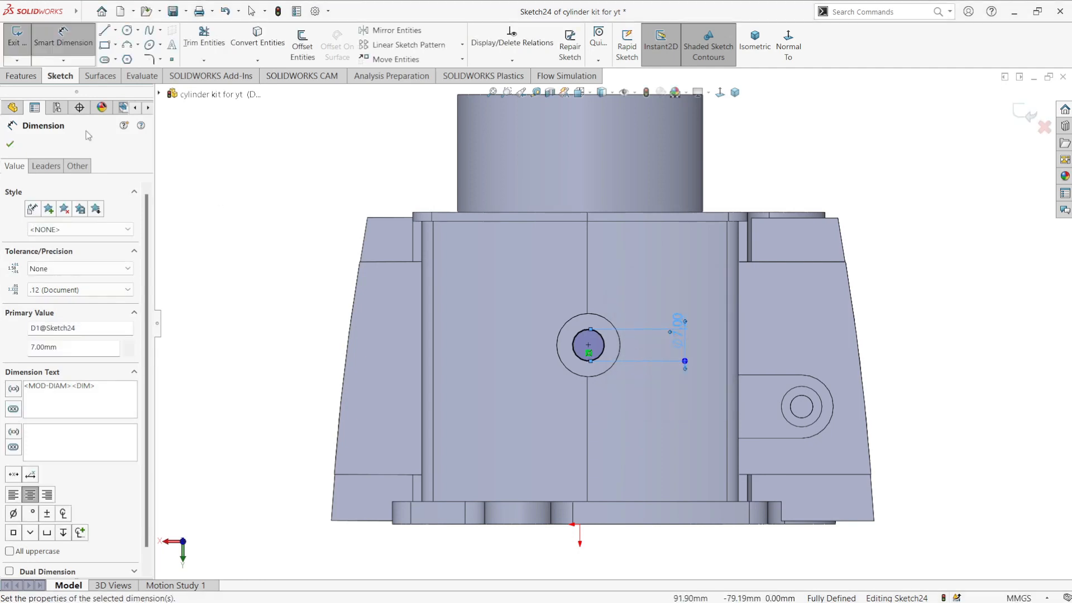
click(192, 45)
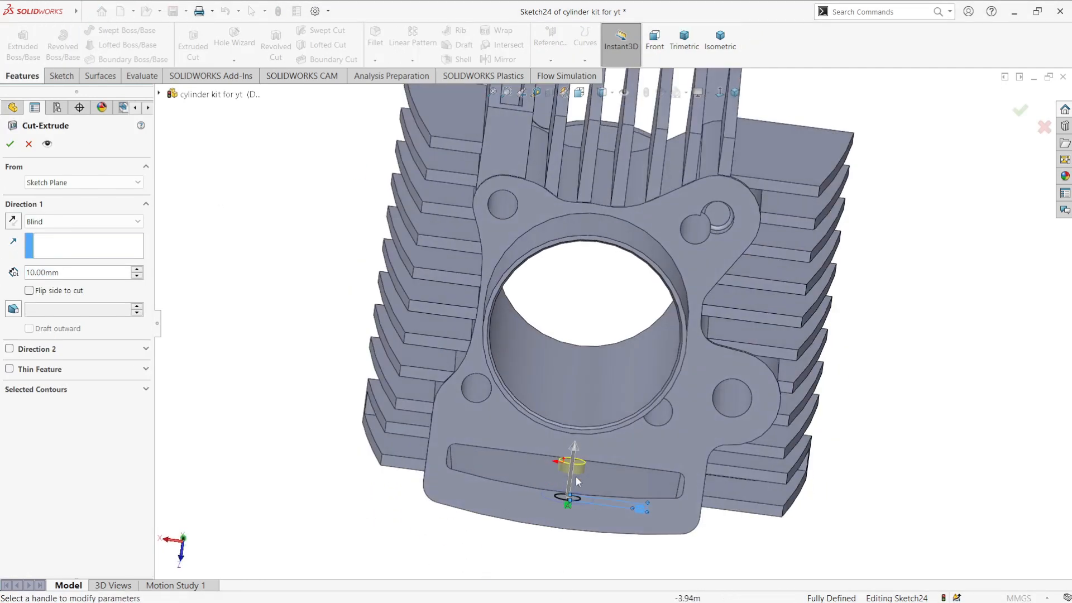
key(Return)
Step: Extrude the rounded lug region of the sleeve-side flange's sketch 11 mm along the flat wall
middle_drag(586, 486, 801, 301)
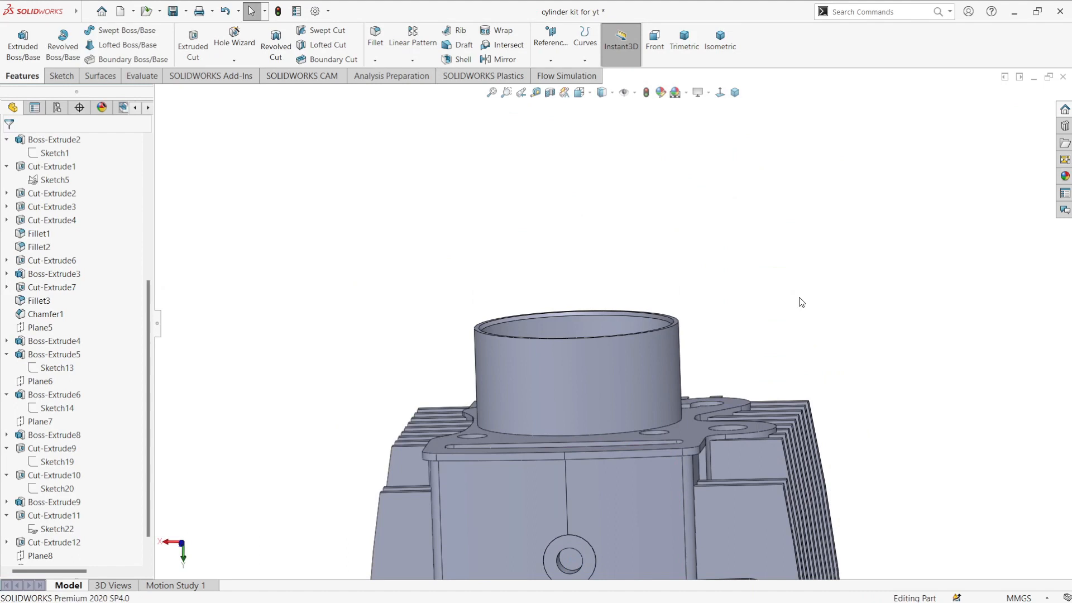
scroll(611, 414, up, 3)
middle_drag(608, 429, 599, 488)
scroll(612, 456, down, 3)
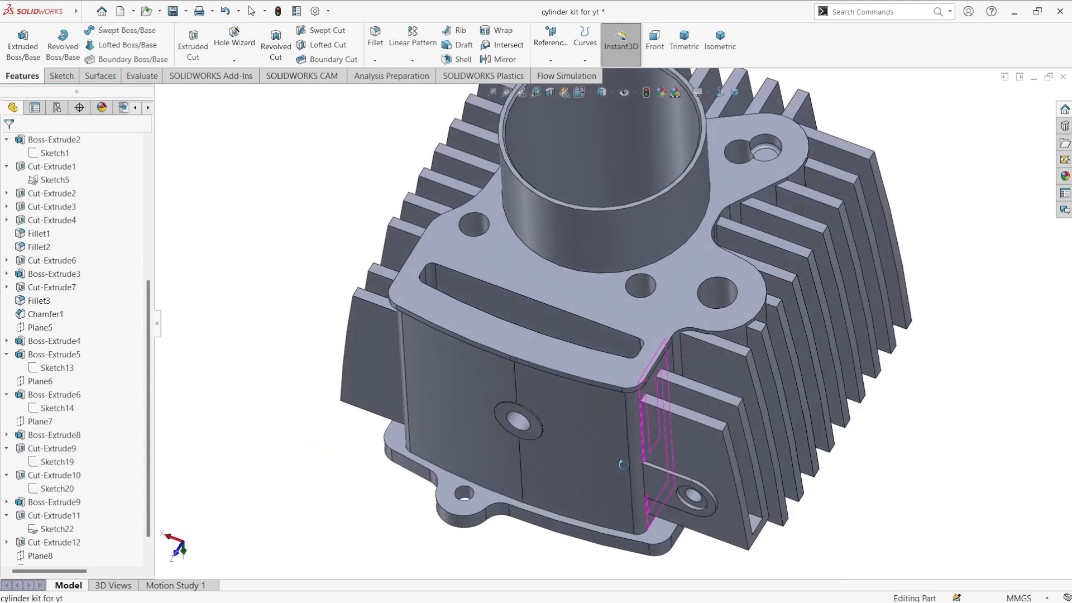
click(610, 379)
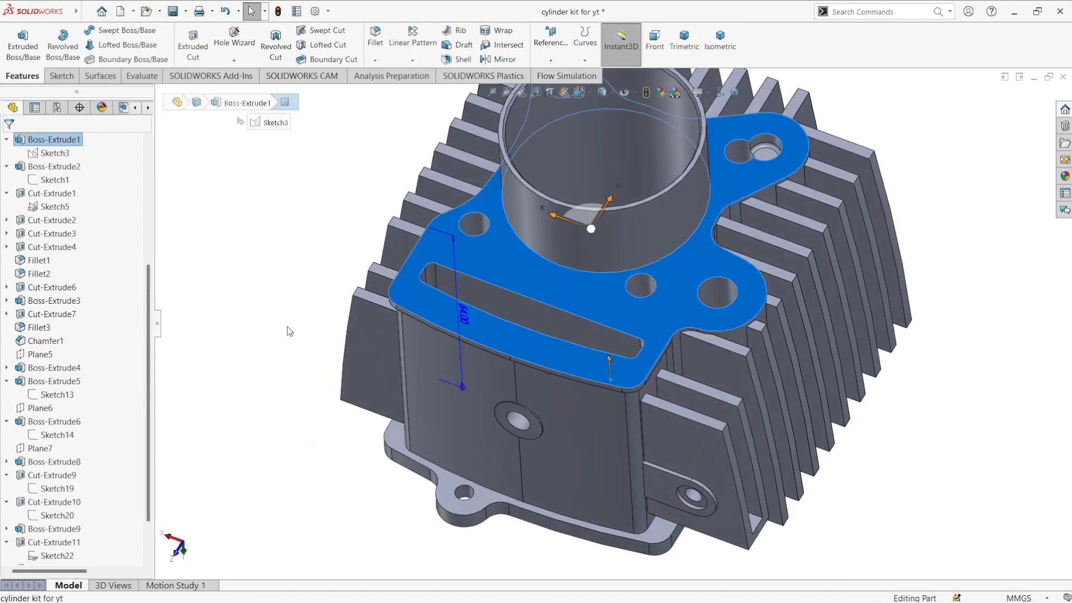
click(24, 50)
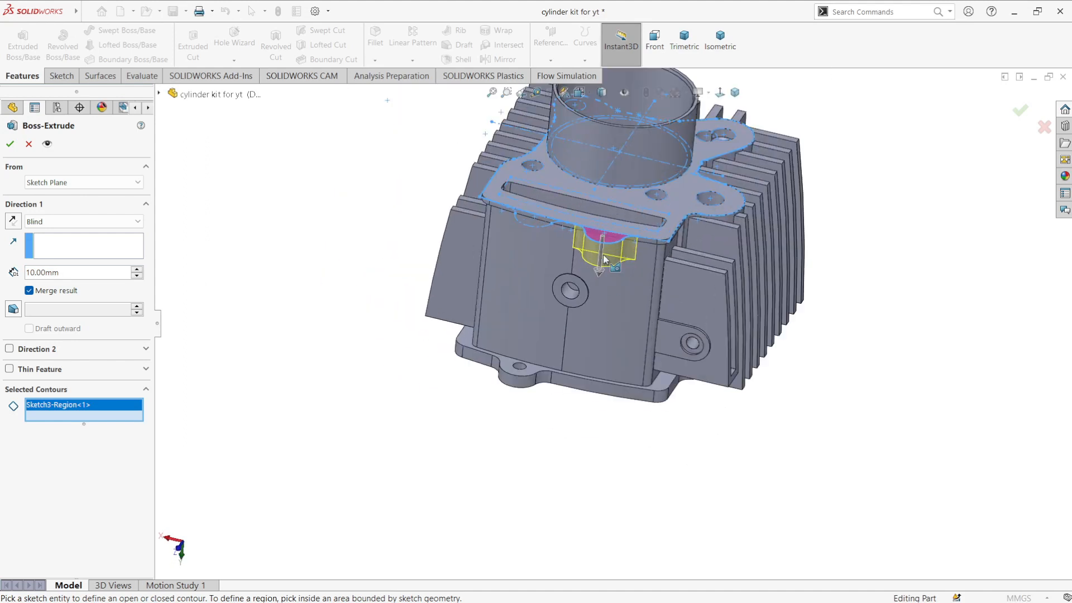
key(Up)
click(10, 144)
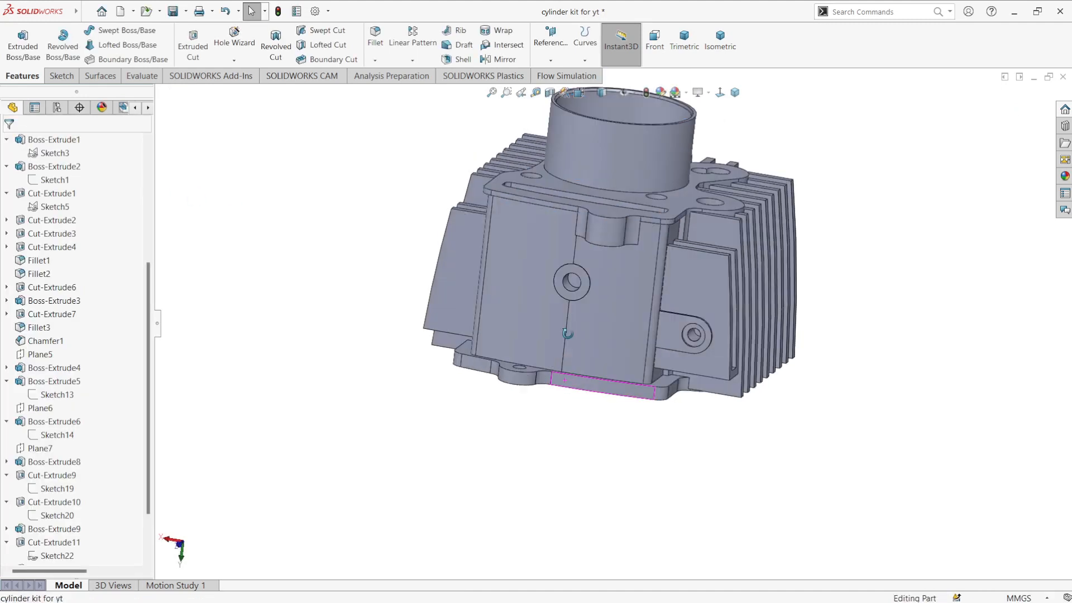
Step: Examine the profile sketch and dimensions of the flange opposite the sleeve, around its holed lug
middle_drag(237, 211, 516, 255)
click(534, 401)
click(585, 351)
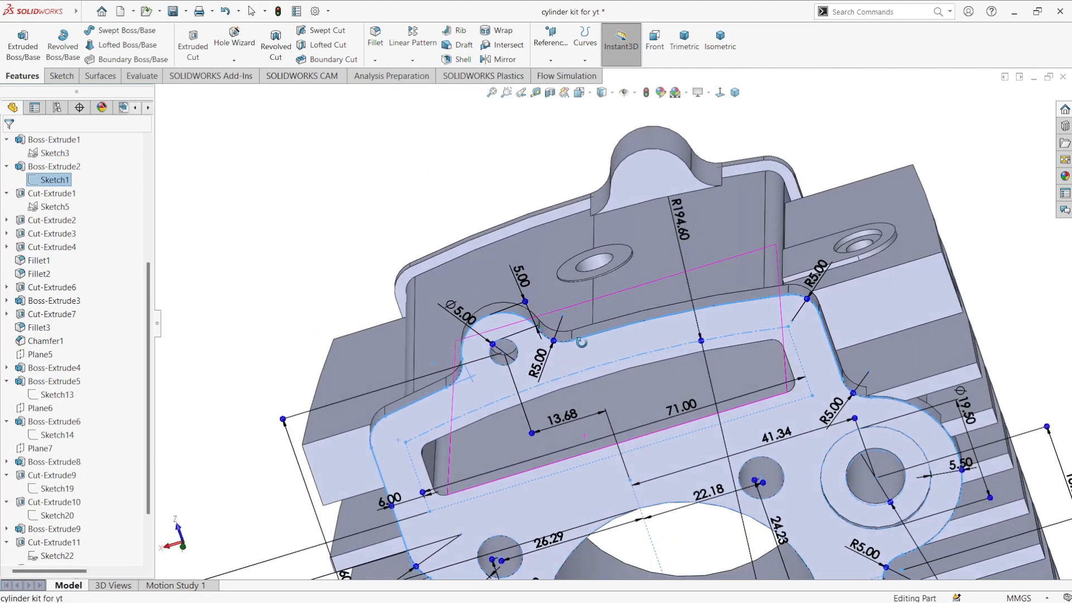
scroll(414, 176, up, 2)
click(414, 176)
Step: Start a sketch on the inner face of the flange opposite the sleeve and convert the face's outline into sketch entities
mouse_move(539, 302)
middle_down()
mouse_move(562, 383)
mouse_move(558, 447)
middle_up()
click(543, 373)
click(575, 340)
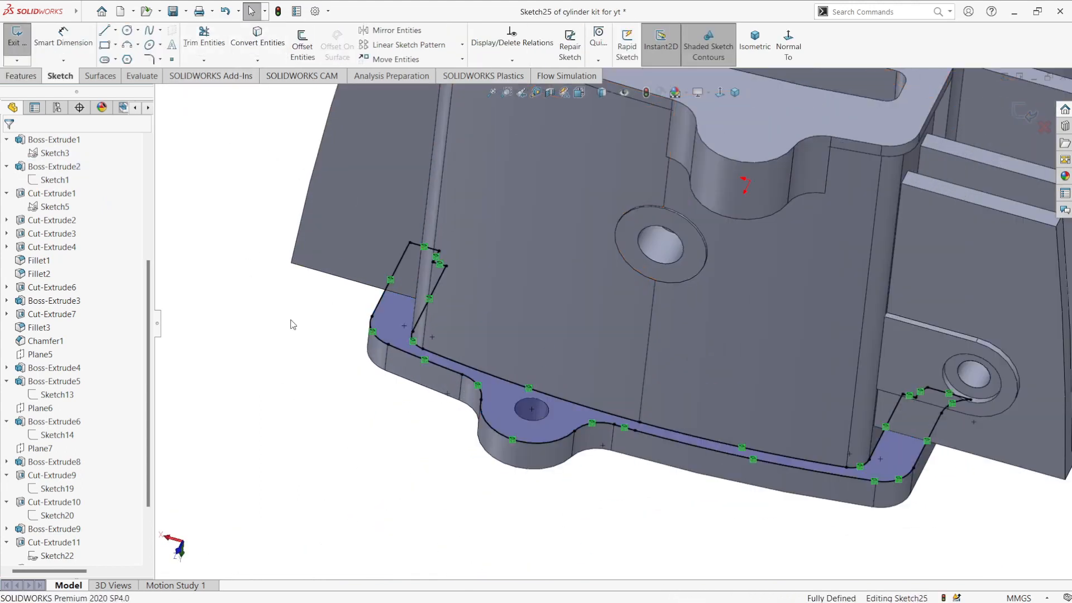
Step: Draw two short lines across the narrow flange strip, one on each side of the holed lug
scroll(509, 439, down, 3)
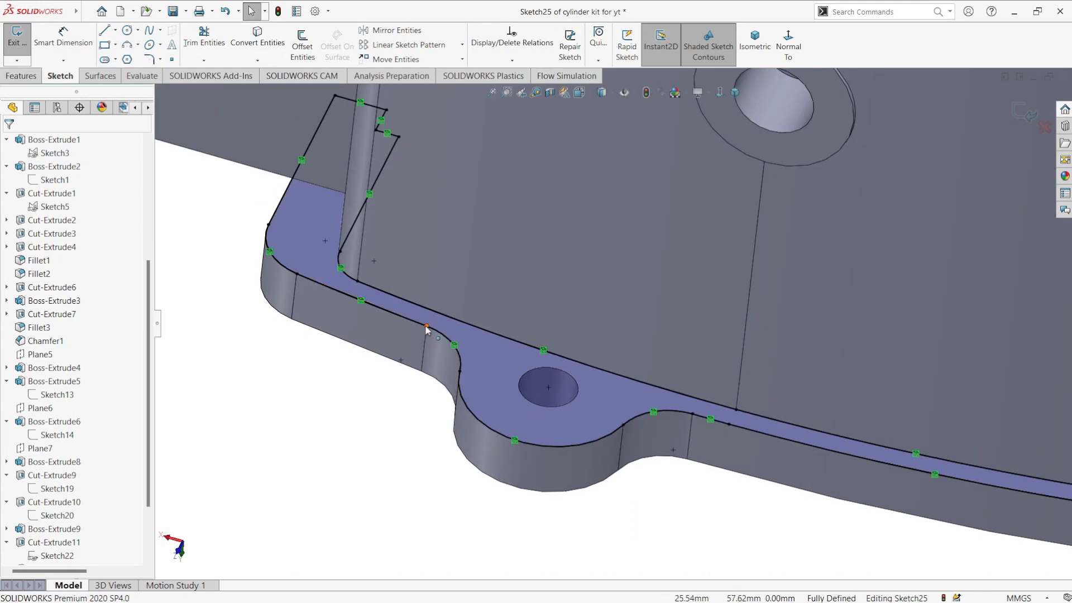
key(l)
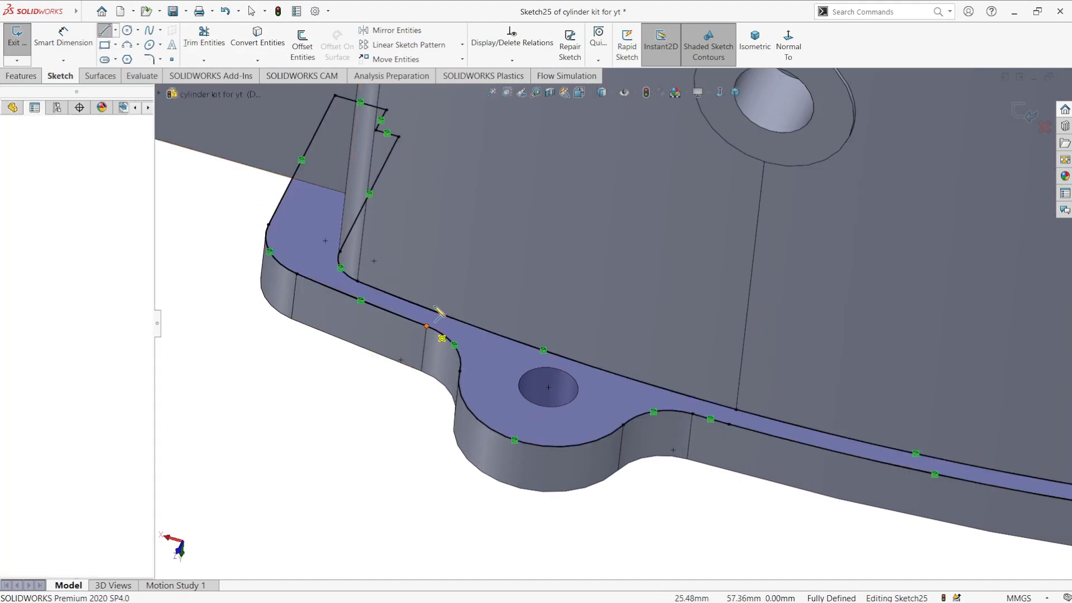
click(438, 313)
click(436, 313)
right_click(466, 314)
click(502, 323)
middle_drag(583, 410, 594, 458)
click(106, 33)
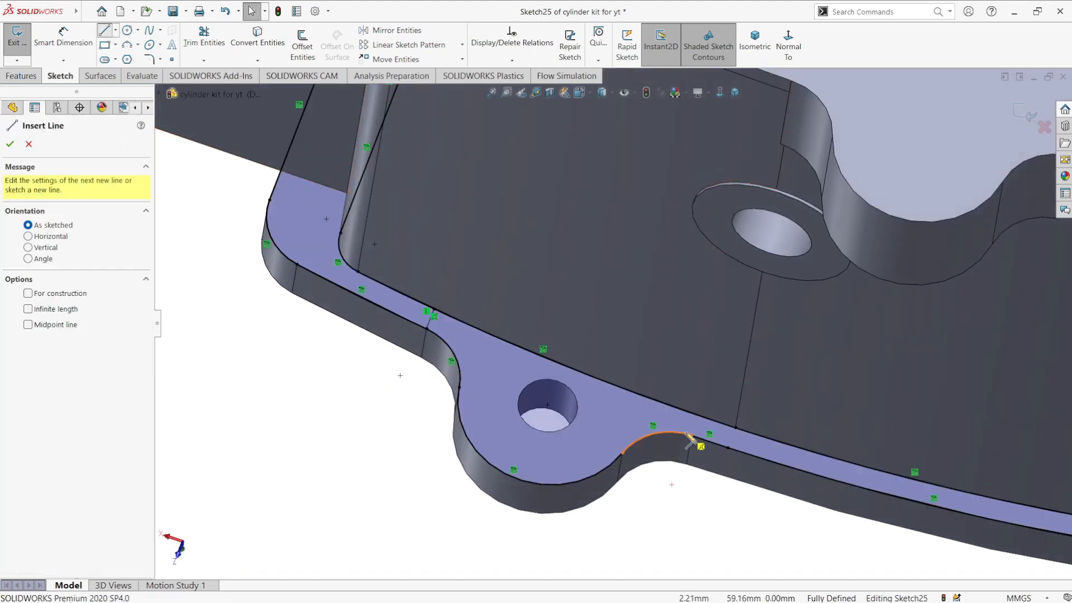
click(692, 434)
click(699, 416)
key(Escape)
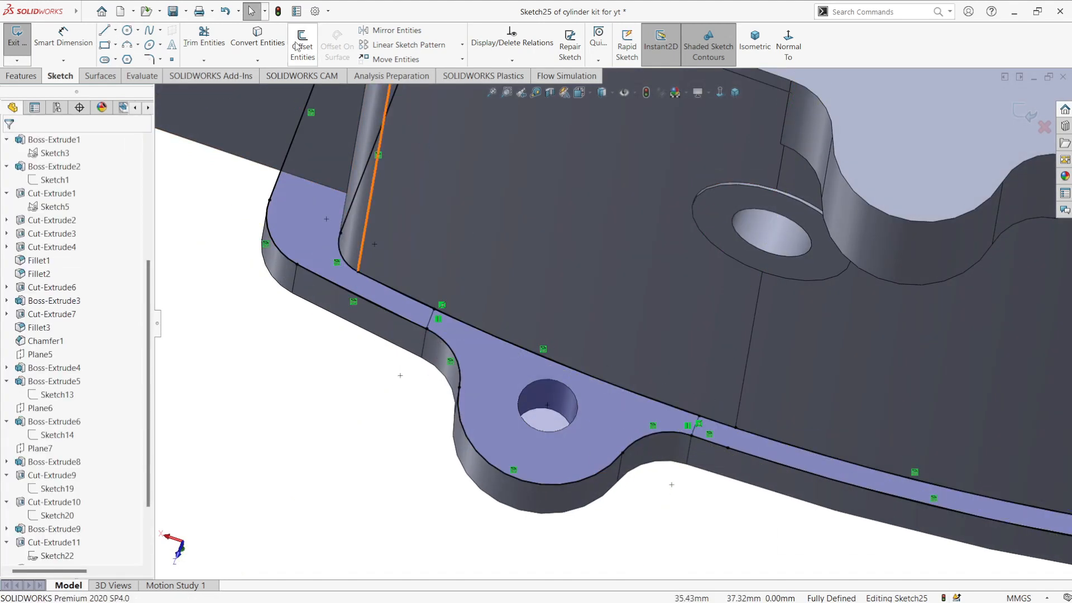
Step: Trim away the converted flange outline beyond the two short lines so only the closed lug profile is left
click(204, 39)
drag(381, 247, 315, 175)
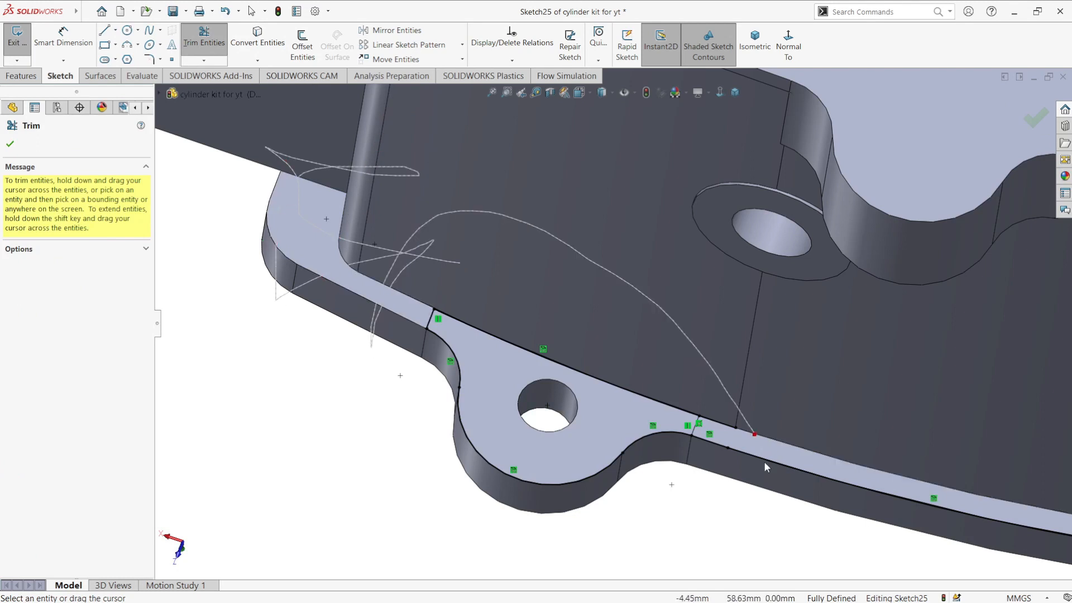
drag(737, 421, 737, 423)
scroll(862, 471, up, 5)
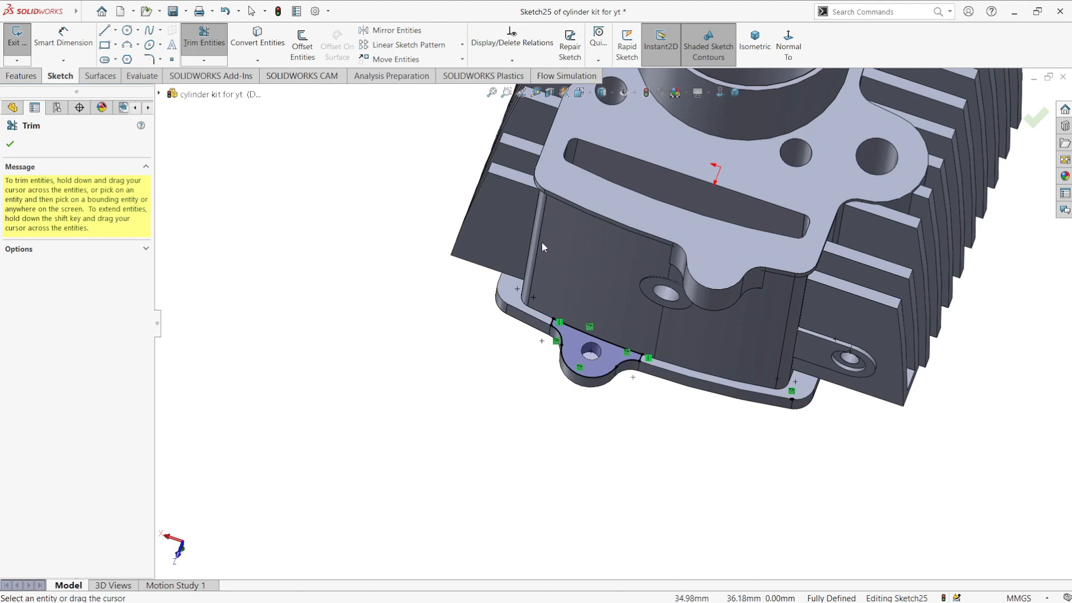
scroll(736, 356, down, 3)
scroll(571, 338, up, 5)
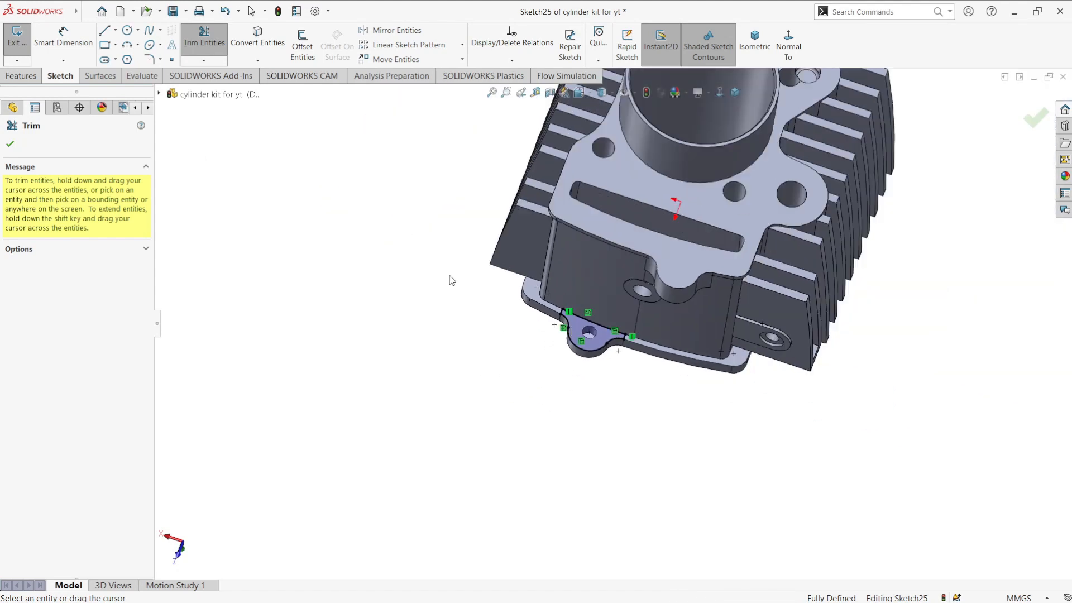
click(12, 144)
Step: Convert the lug's hole edge into the sketch
scroll(647, 312, down, 5)
click(128, 30)
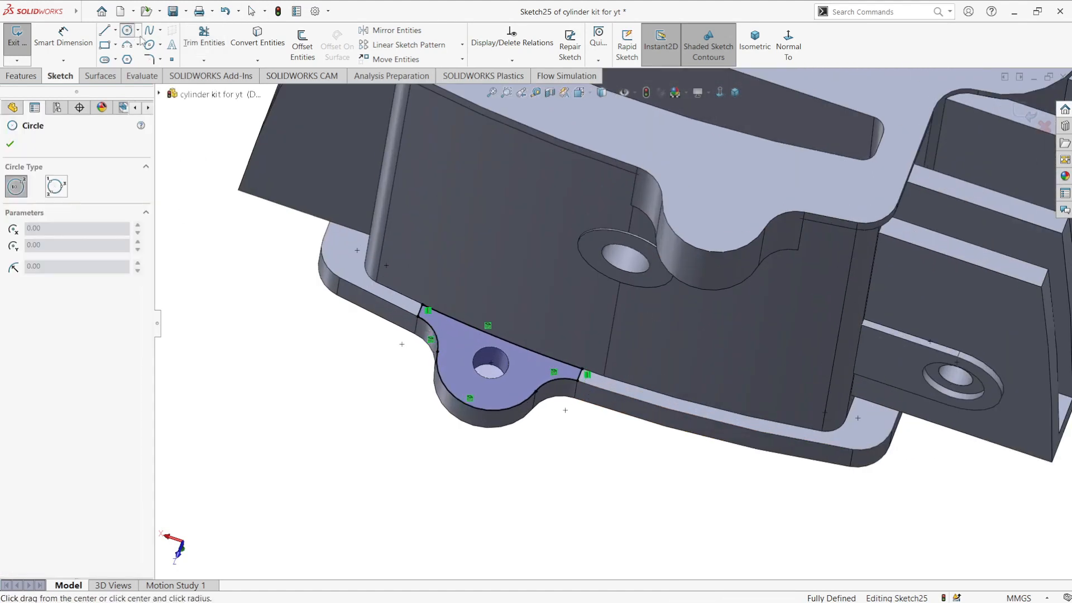
click(11, 145)
click(257, 37)
click(487, 379)
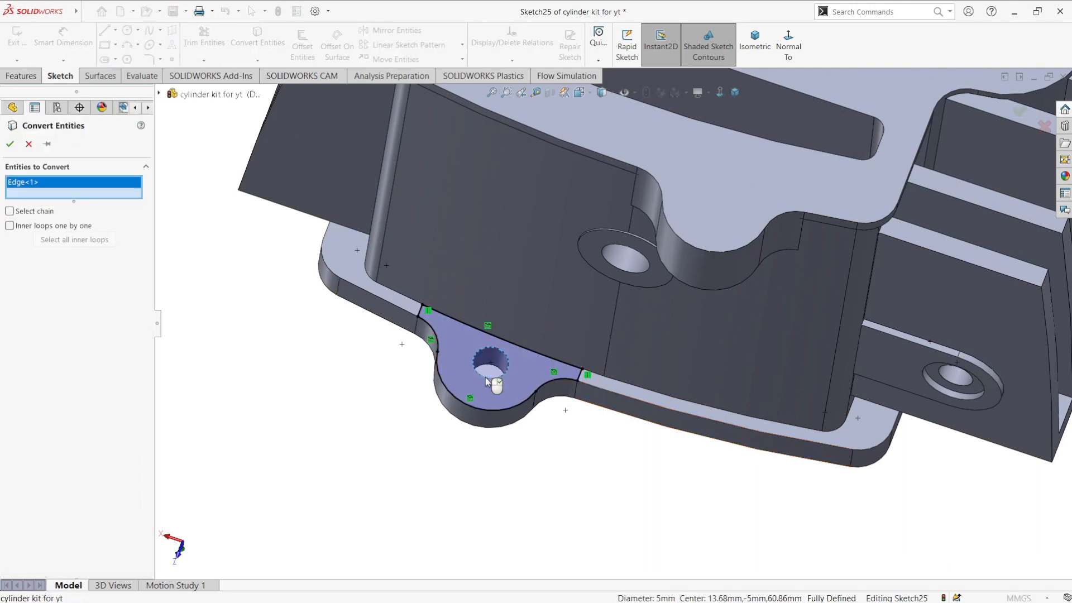
click(11, 144)
Step: Exit the sketch and measure the flange face and its edge around the holed lug
middle_drag(558, 346, 592, 444)
scroll(577, 148, up, 3)
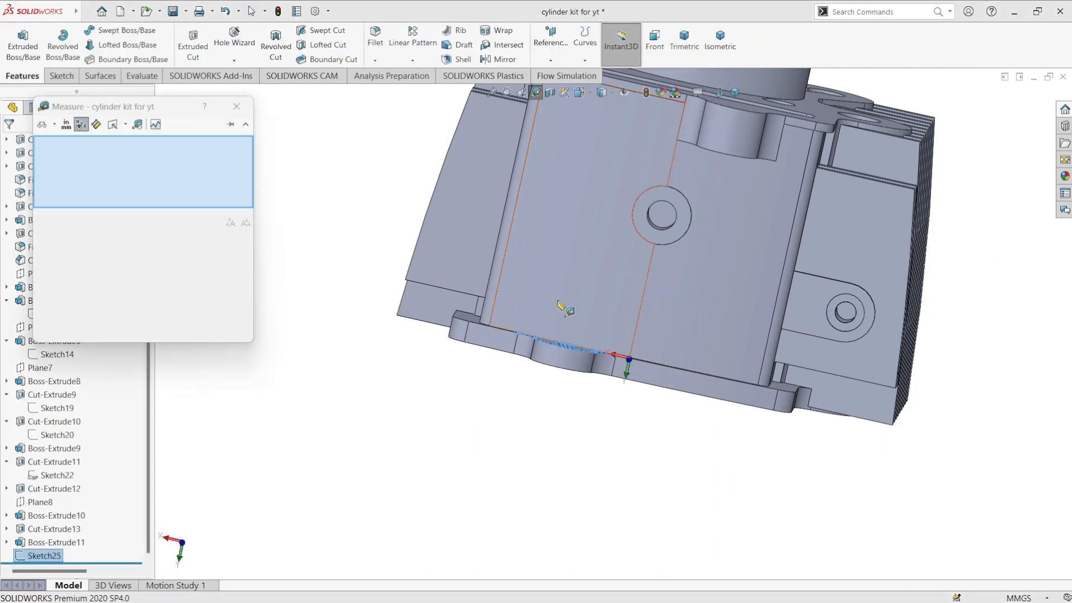
middle_drag(614, 335, 558, 390)
click(509, 444)
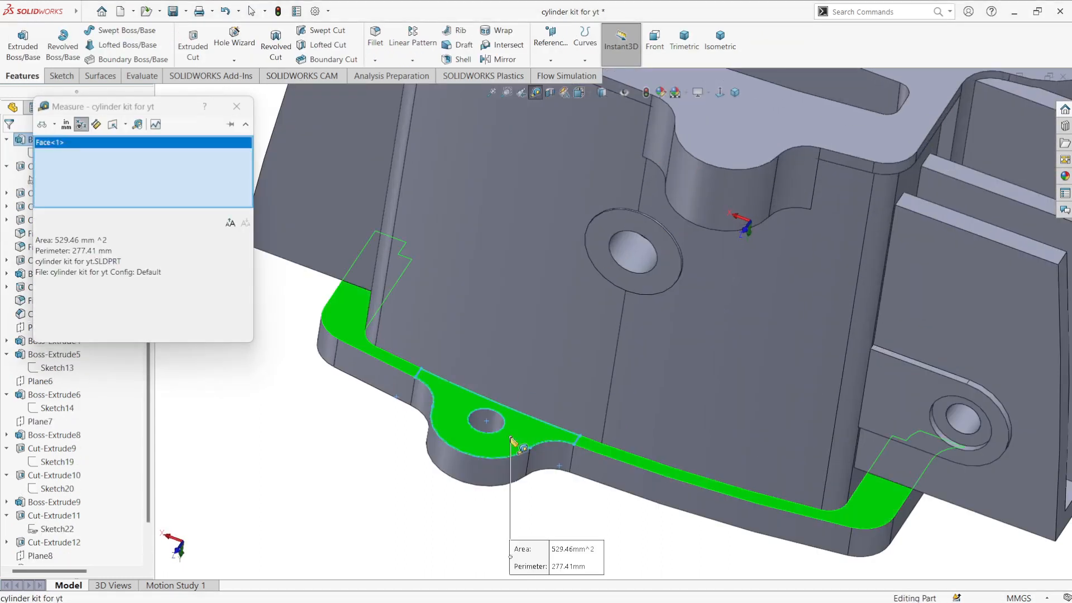
scroll(512, 430, down, 3)
click(511, 486)
middle_drag(510, 486, 485, 528)
click(235, 112)
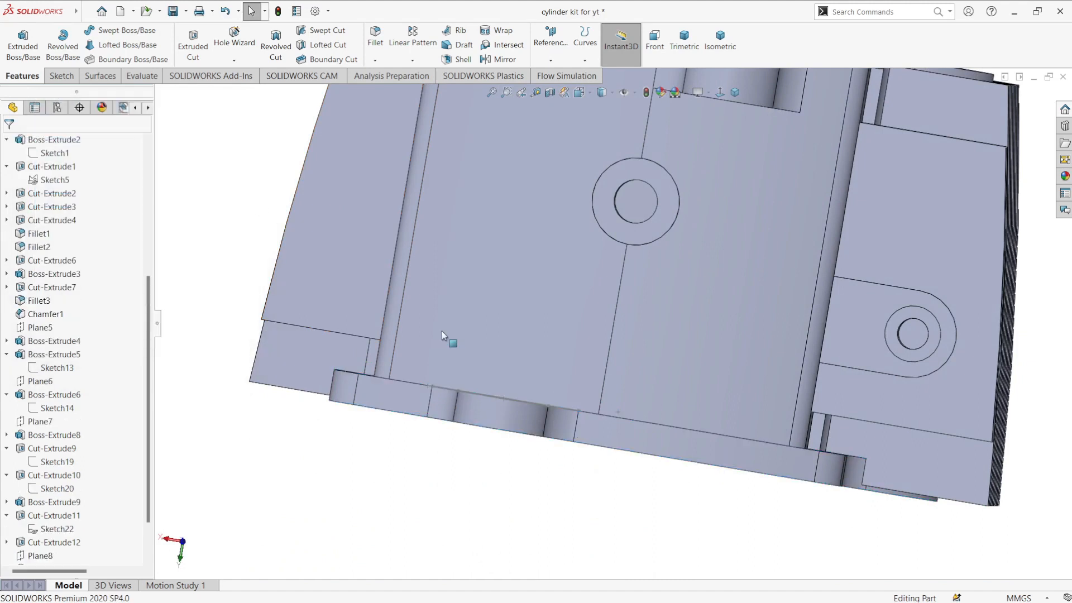
Step: Extrude the lug profile with its hole from the flange's inner face along the flat wall
key(ctrl+shift+z)
click(10, 48)
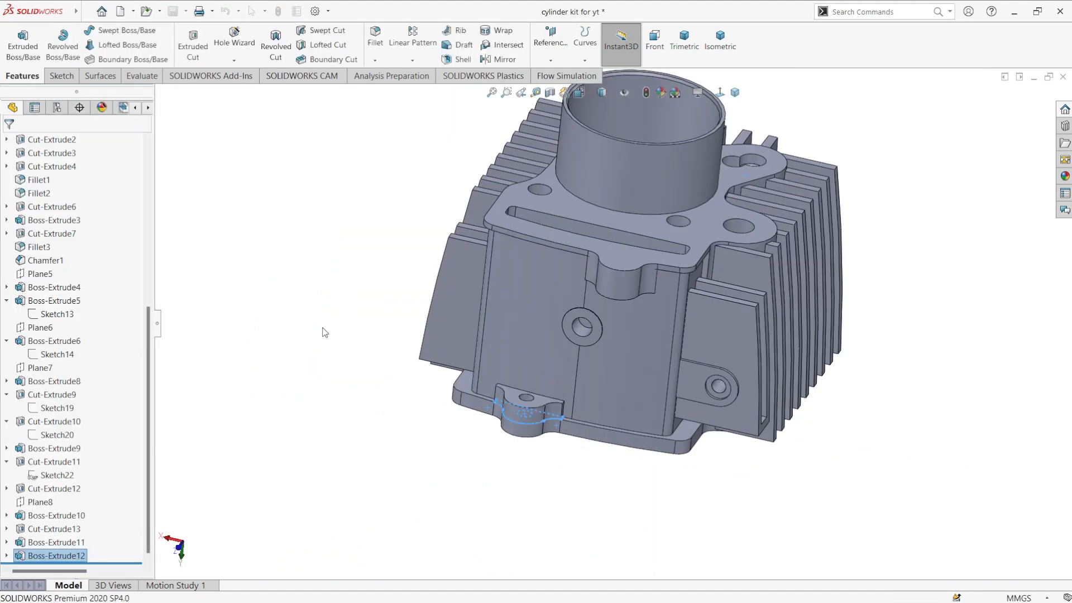
Step: Fillet the two outer side edges of the newly raised lug with a 3 mm radius
key(ctrl+shift+z)
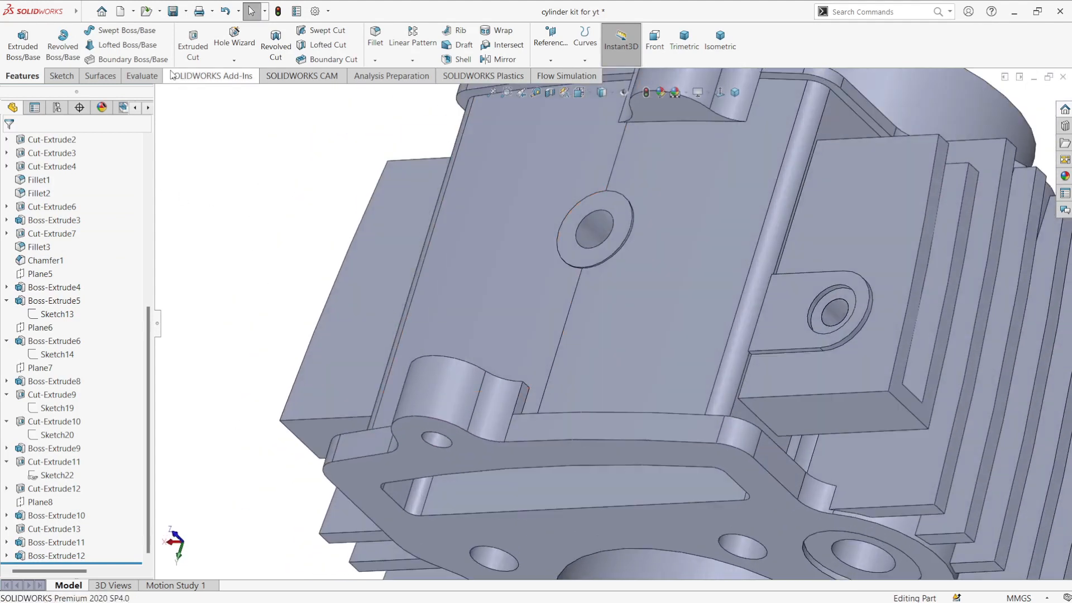
click(525, 401)
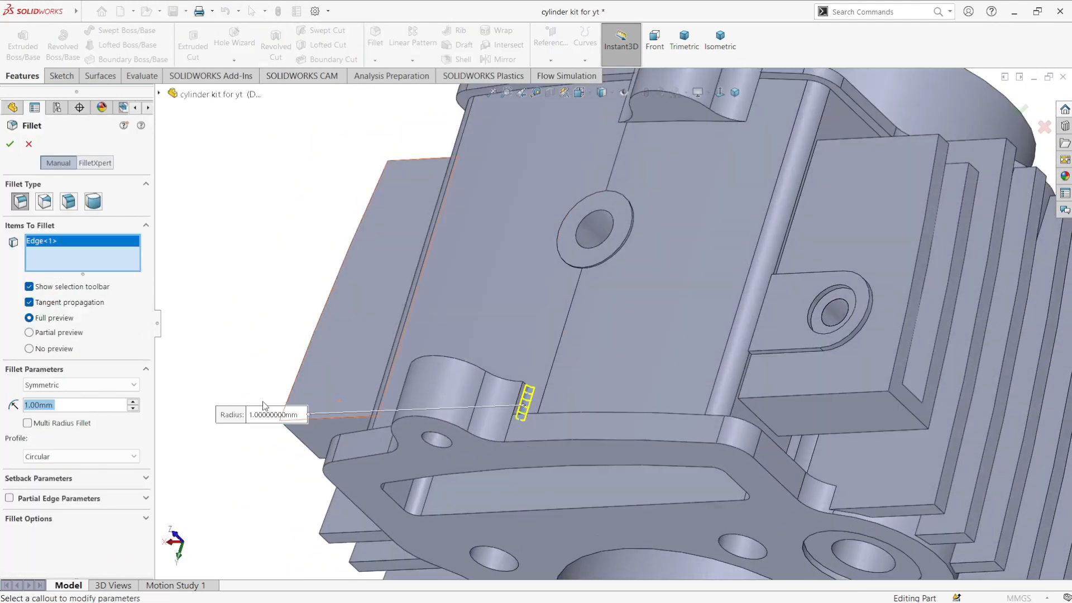
text(2)
key(Return)
middle_drag(442, 396, 620, 190)
click(541, 466)
scroll(625, 209, down, 3)
scroll(619, 201, down, 6)
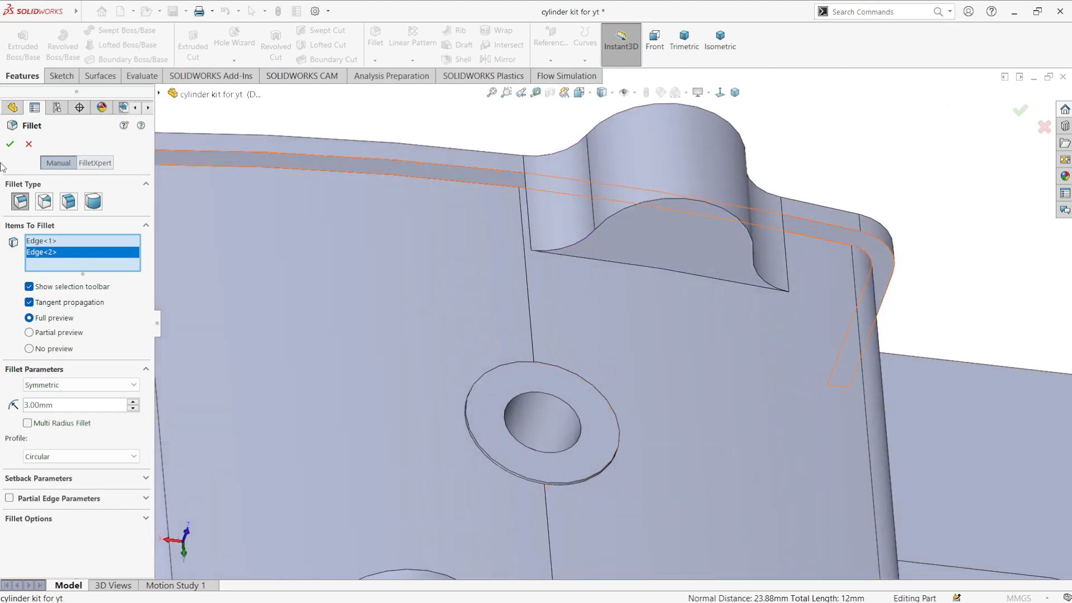
Step: Delete the boss extrusion that forms the rounded lug under the sleeve-side flange
click(623, 221)
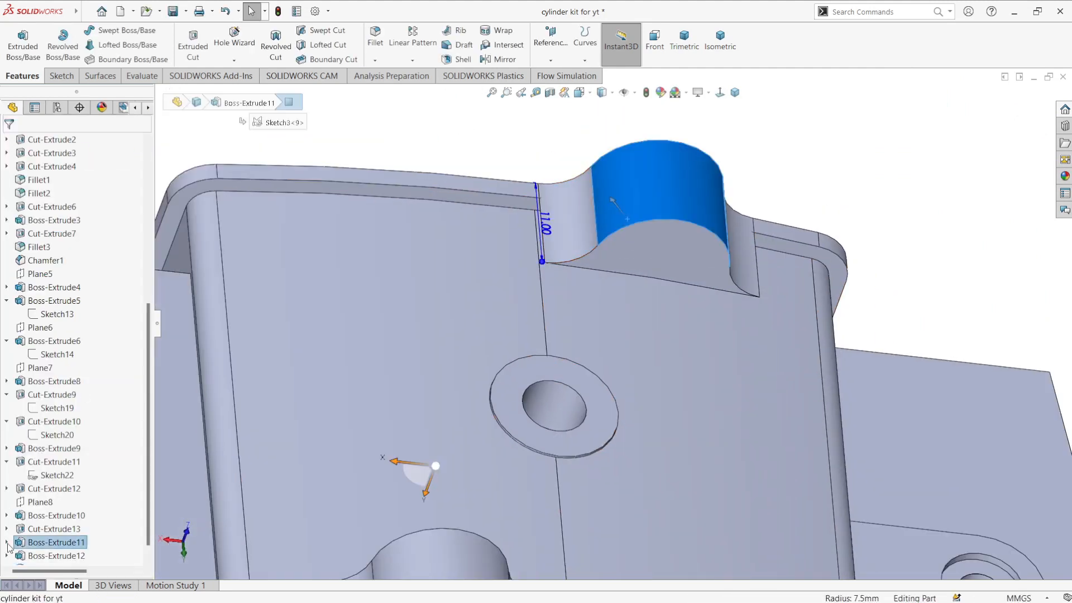
click(51, 554)
click(38, 516)
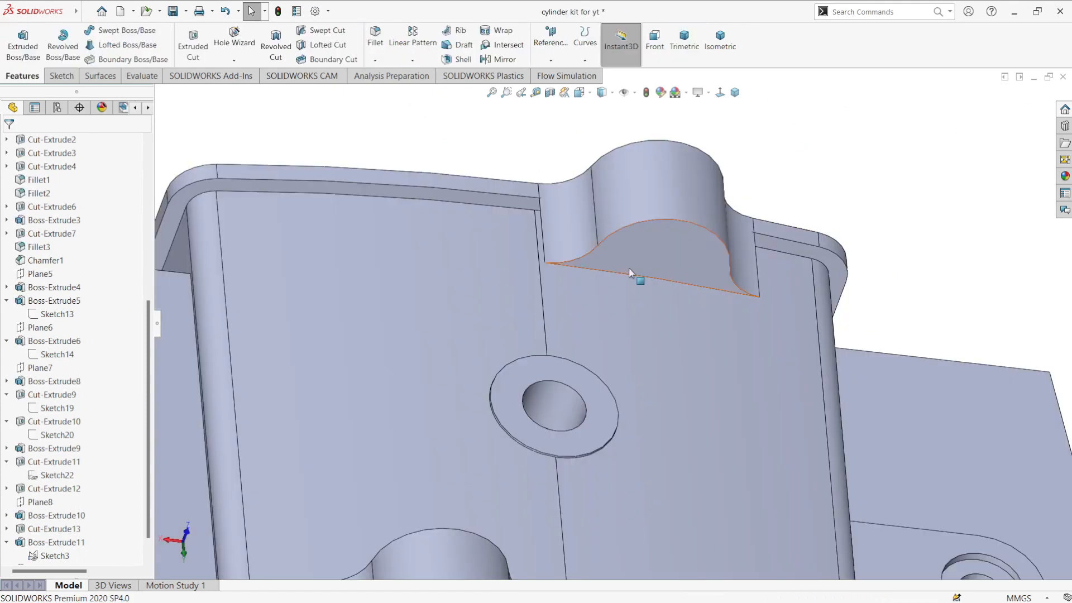
scroll(631, 272, up, 1)
middle_drag(631, 272, 618, 231)
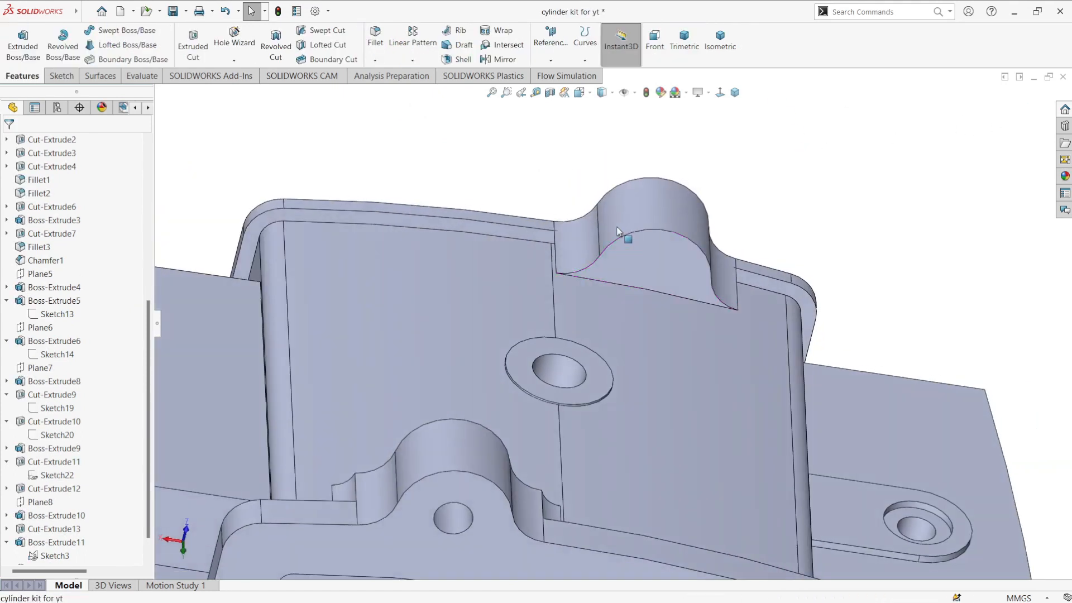
right_click(50, 542)
click(106, 452)
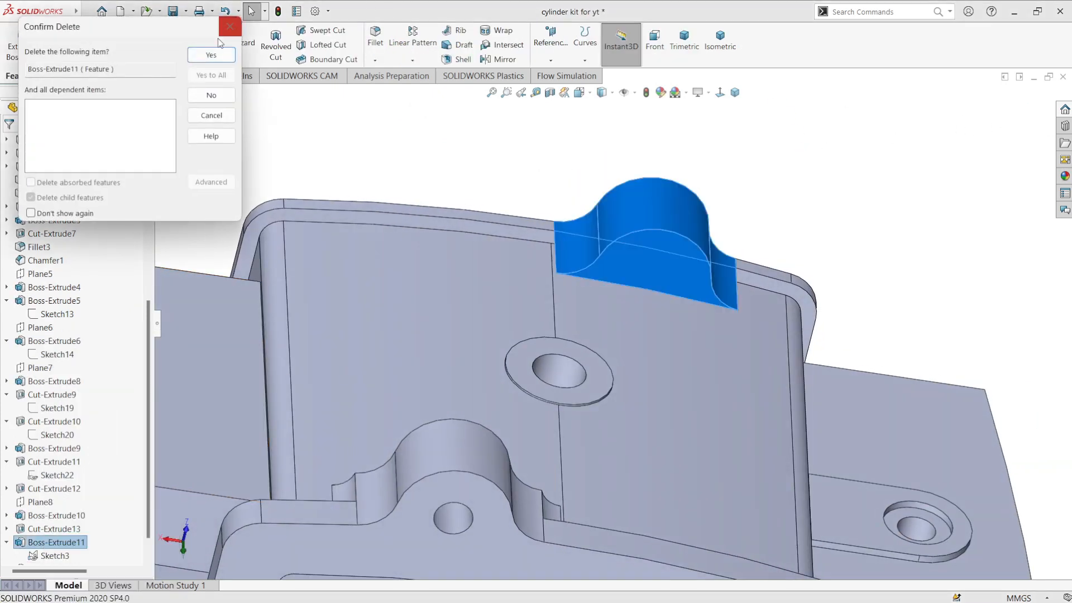
click(229, 46)
Step: Examine the first extrusion's base sketch for the outline of the removed lug
scroll(502, 179, up, 2)
middle_drag(501, 178, 581, 435)
scroll(580, 435, up, 3)
scroll(45, 263, up, 7)
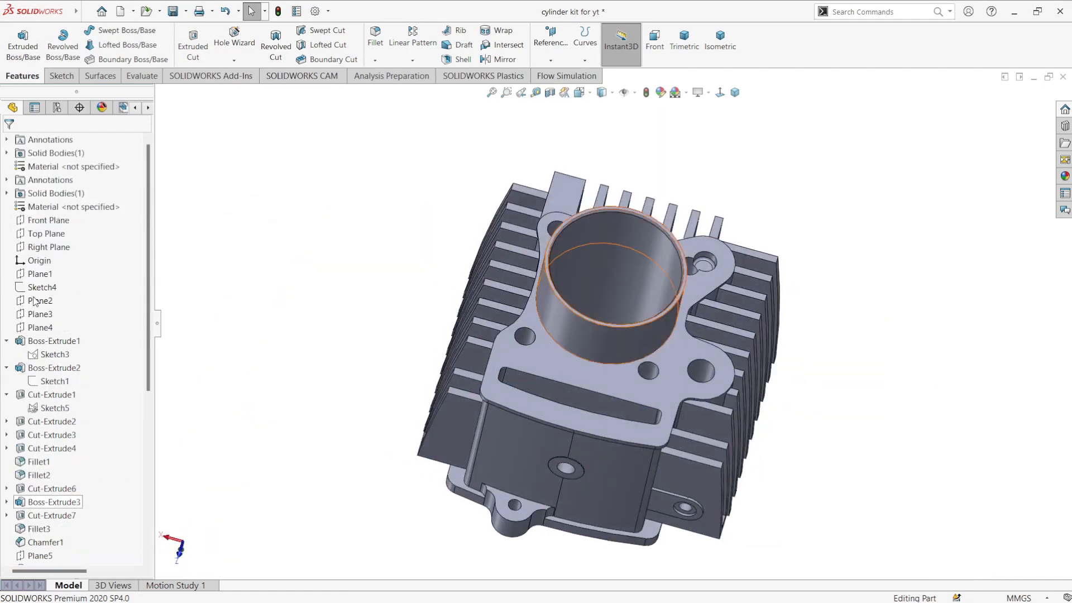
click(54, 340)
click(55, 354)
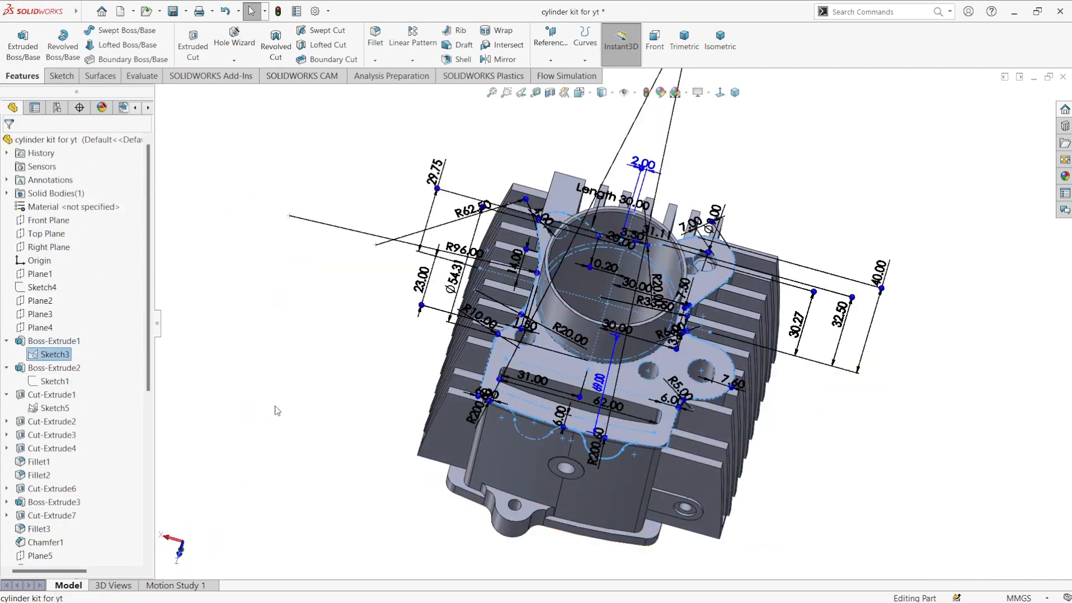
click(304, 439)
click(629, 434)
Step: Start a sketch on the sleeve-side flange's inner face and convert the first extrusion's base sketch outline into it
mouse_move(671, 415)
middle_down()
mouse_move(664, 218)
mouse_move(627, 424)
mouse_move(686, 279)
middle_up()
click(670, 175)
scroll(659, 260, down, 4)
click(699, 250)
click(738, 206)
scroll(738, 206, up, 4)
scroll(627, 424, up, 3)
click(55, 354)
click(257, 37)
key(ctrl+8)
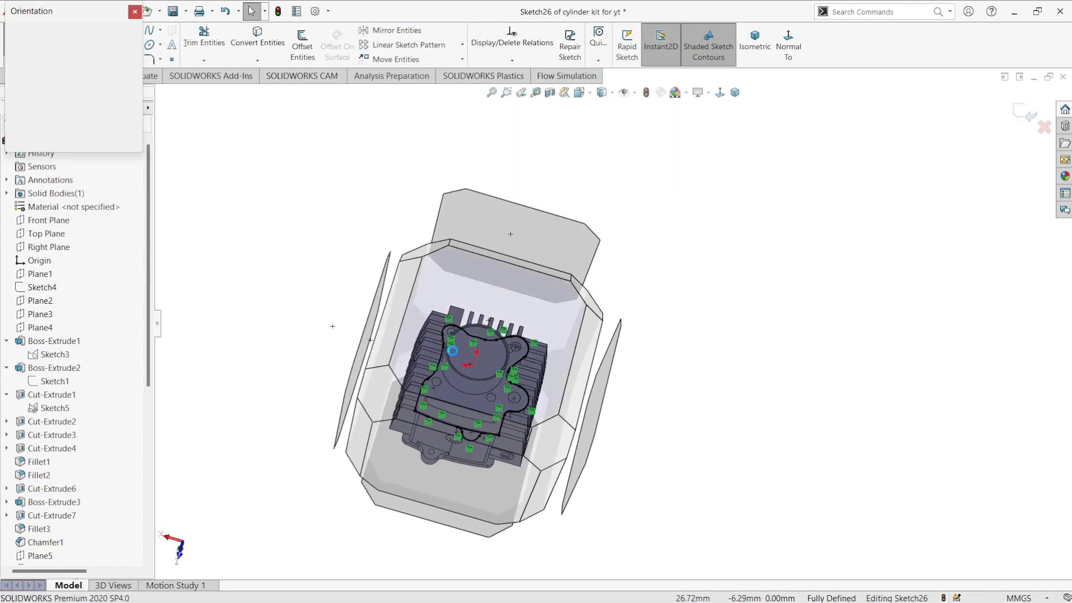
Step: Trim the converted outline down to the rounded lug profile and the flange arc closing it
click(205, 37)
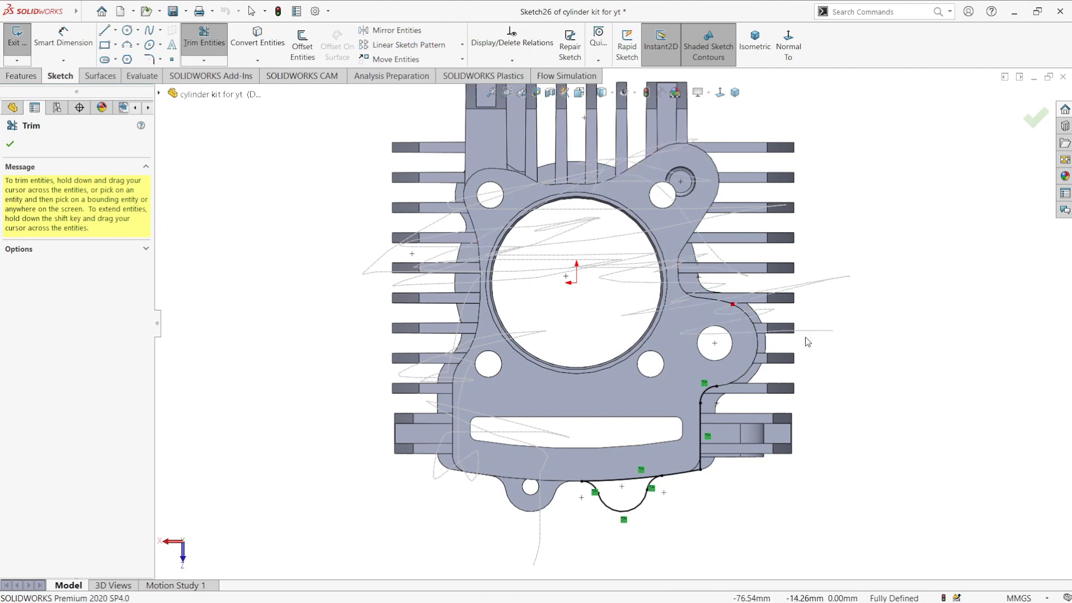
drag(705, 433, 678, 480)
scroll(624, 516, down, 5)
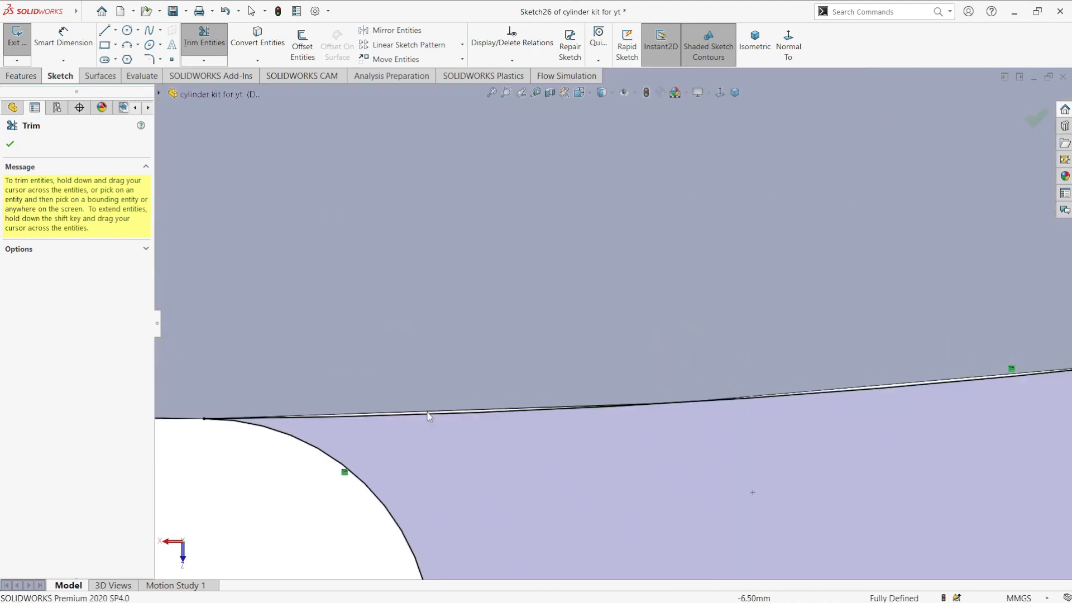
key(Escape)
Step: Close the lug profile with two short vertical lines and a connecting straight line inside the flange, and remove the flange arc between them
middle_drag(572, 474, 562, 365)
key(space)
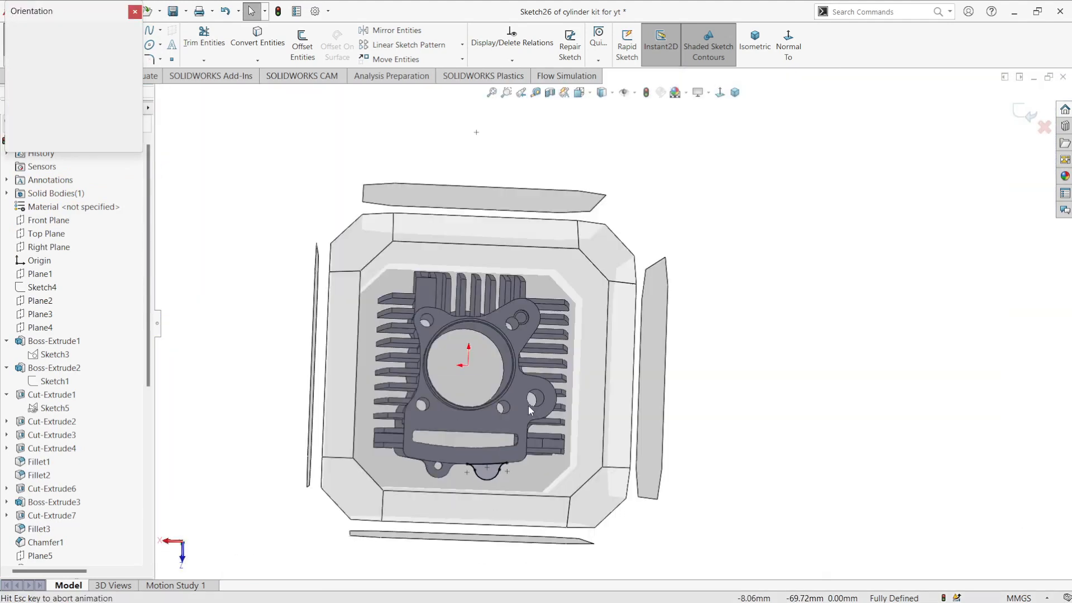
click(528, 413)
scroll(626, 467, down, 5)
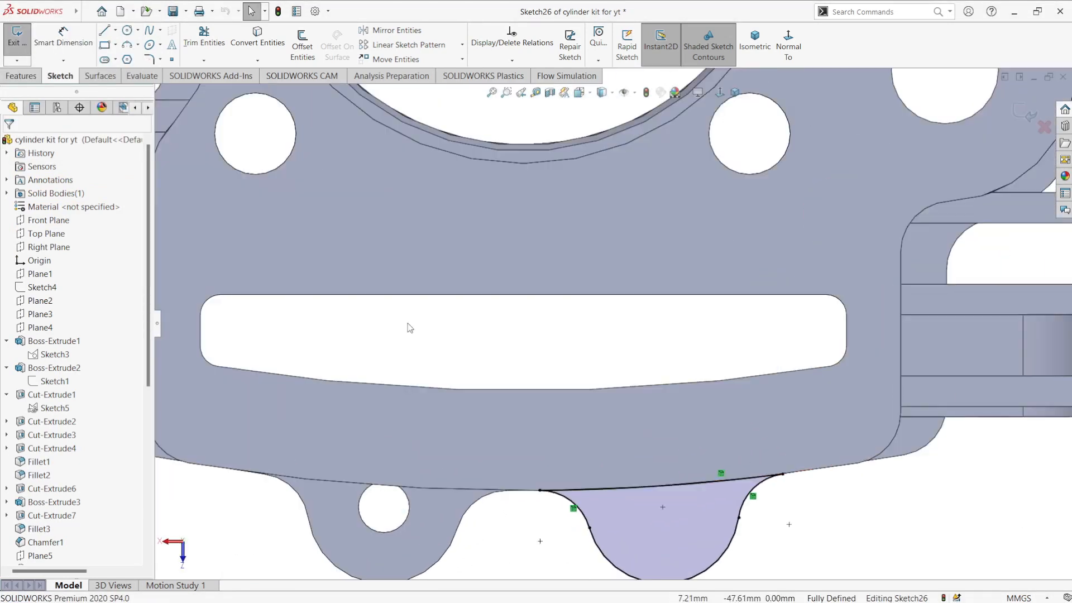
click(104, 31)
click(539, 465)
click(782, 449)
key(Escape)
click(702, 488)
click(867, 523)
click(735, 481)
key(Escape)
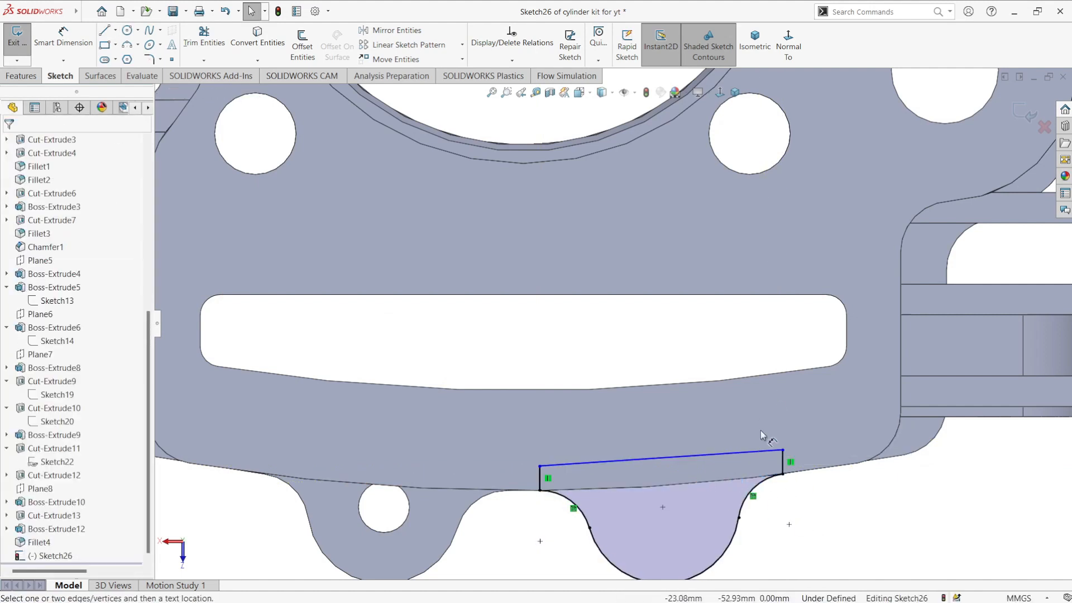
Step: Dimension both short vertical lines of the lug profile to 2.3 mm
key(d)
click(784, 466)
click(808, 444)
text(2.)
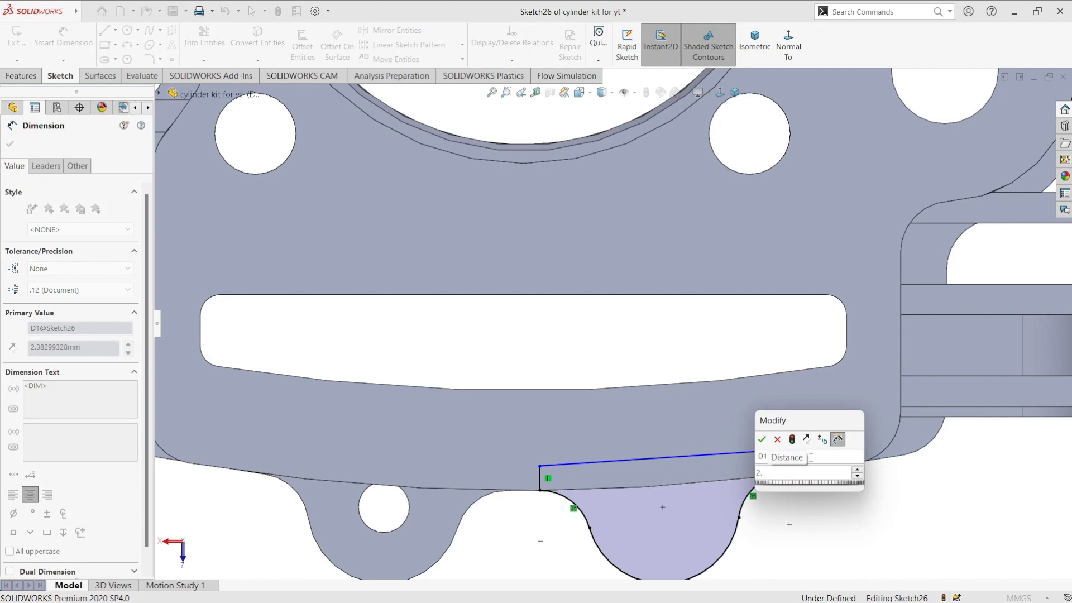
text(3)
key(Return)
click(541, 474)
click(494, 461)
text(2.3)
key(Return)
key(Escape)
Step: Start a boss extrusion of the lug profile and measure the distance between the flange's outer and inner faces
scroll(612, 324, up, 3)
click(21, 76)
click(32, 45)
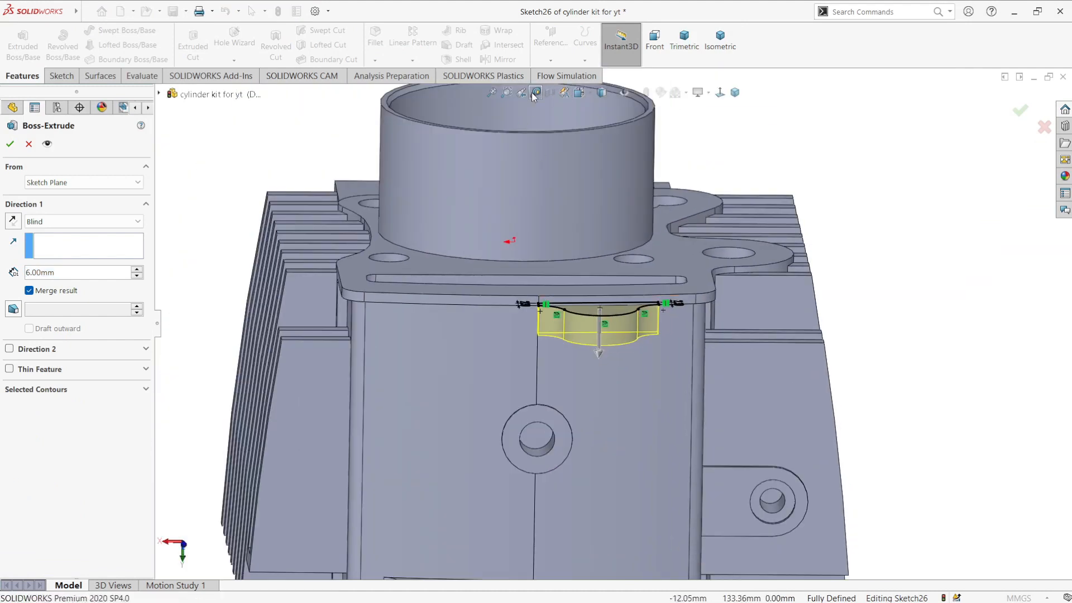
click(533, 95)
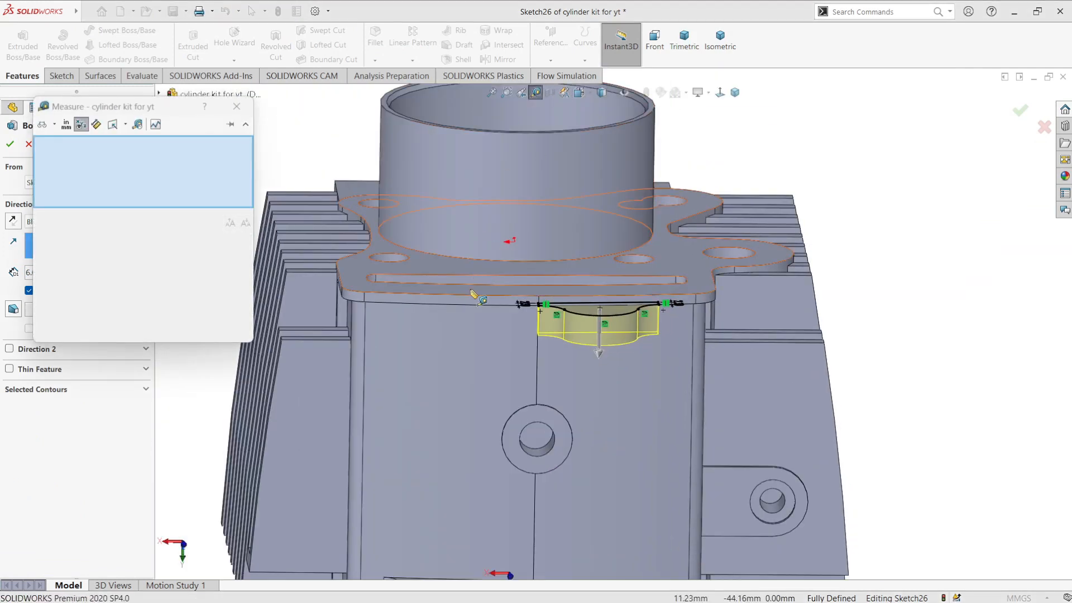
click(473, 289)
middle_drag(473, 290, 476, 184)
scroll(441, 307, down, 5)
click(445, 359)
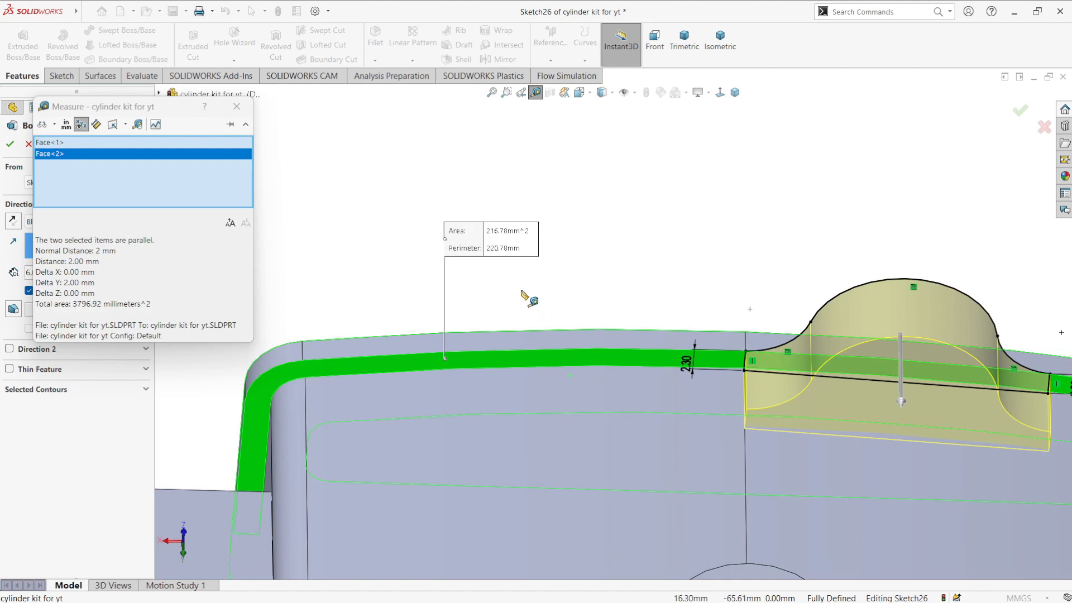
scroll(597, 303, up, 2)
middle_drag(649, 298, 648, 449)
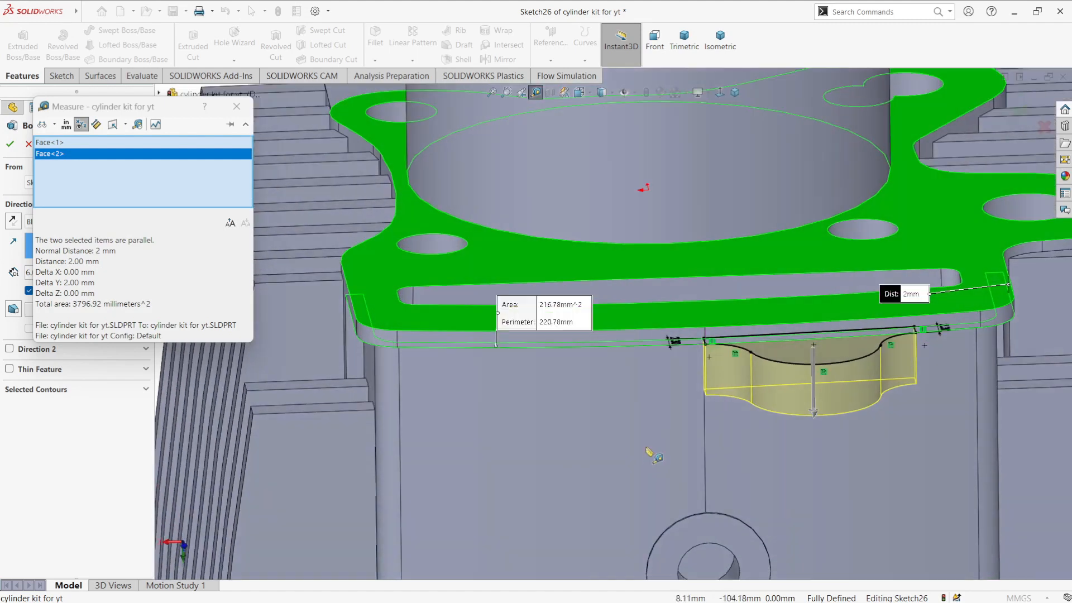
click(236, 107)
Step: Extrude the lug profile 9 mm down along the flat wall, merged with the body
text(9)
key(Return)
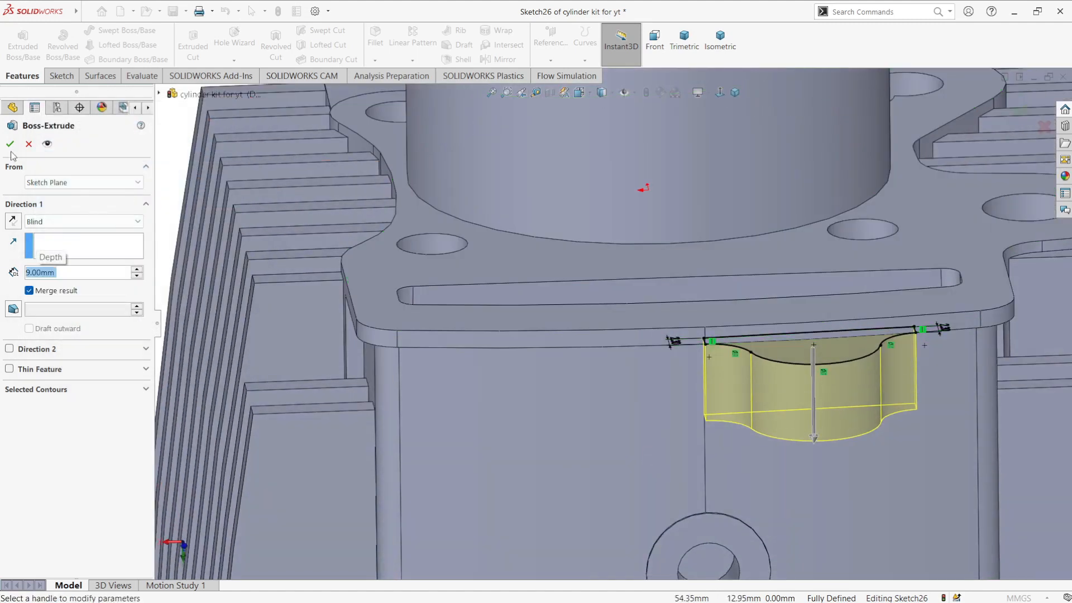
scroll(803, 397, up, 5)
scroll(706, 313, down, 4)
middle_drag(638, 396, 746, 299)
scroll(746, 299, up, 3)
scroll(746, 299, down, 4)
middle_drag(646, 296, 630, 332)
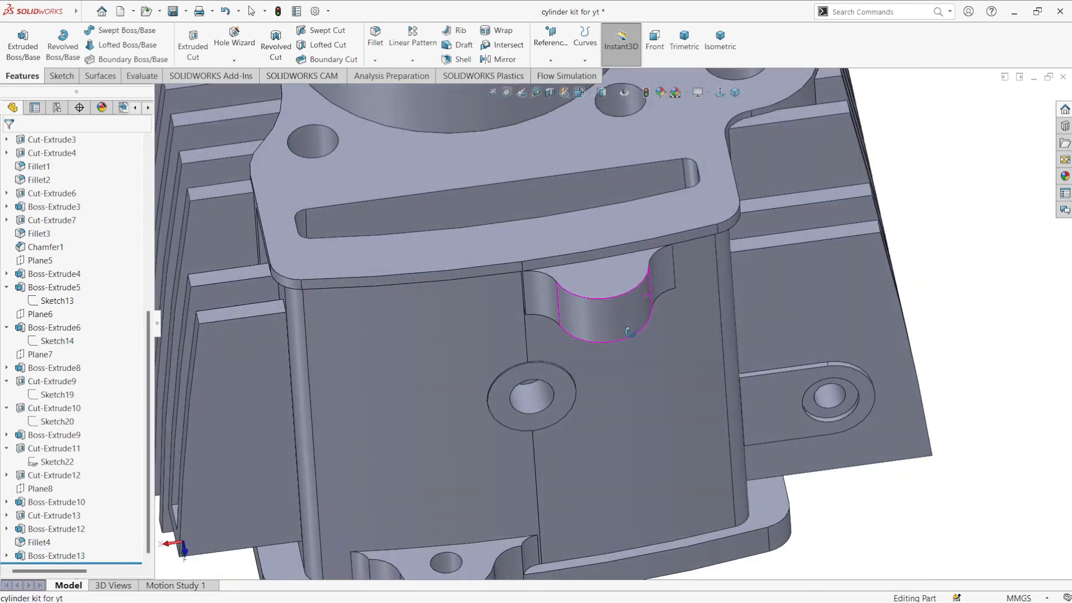
Step: Edit the new lug extrusion to start from the flange's outer face, with a depth of 11 mm
click(613, 286)
click(58, 555)
click(37, 524)
click(83, 183)
click(50, 219)
click(83, 184)
click(50, 201)
click(474, 265)
drag(73, 294, 2, 300)
text(11)
key(Return)
click(10, 144)
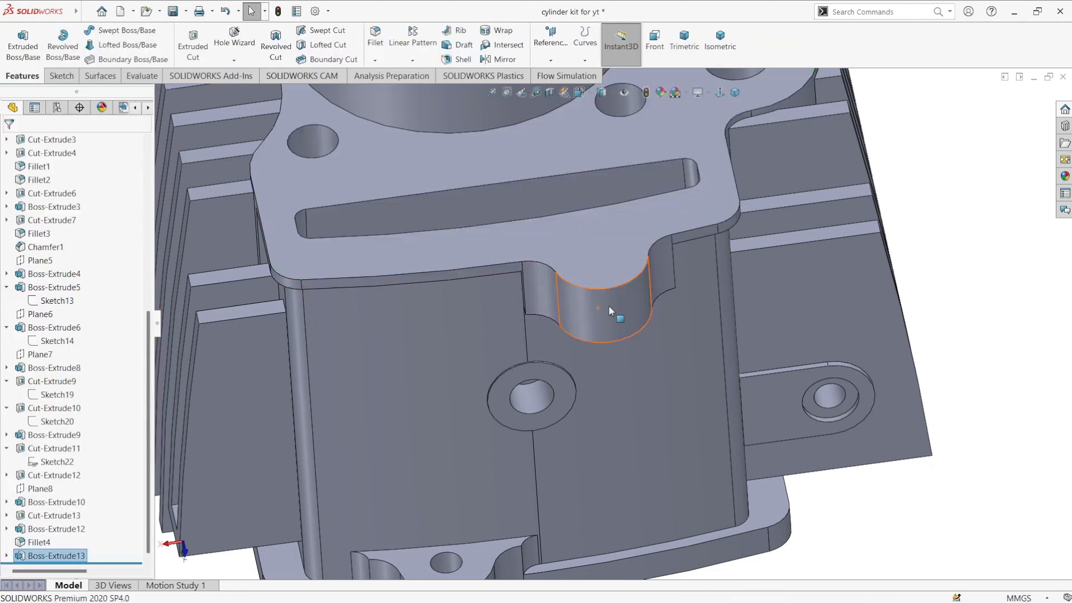
Step: Start a sketch on the sleeve-side flange's outer face and check the hole diameter of the existing lug opposite
middle_drag(908, 274, 887, 276)
click(606, 251)
click(660, 235)
click(788, 44)
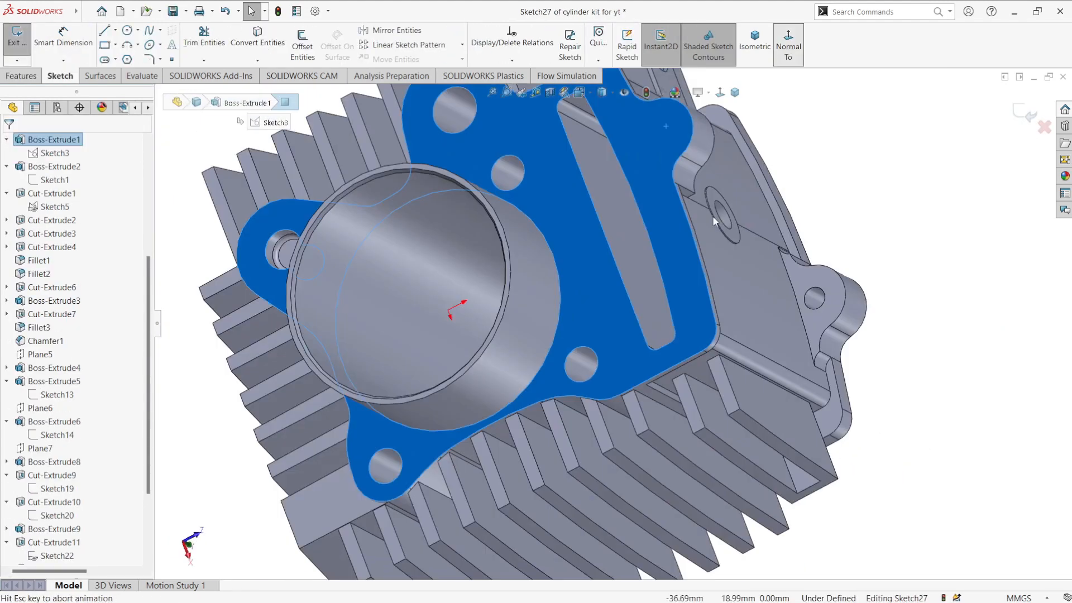
scroll(647, 190, down, 4)
middle_drag(674, 227, 620, 260)
click(649, 244)
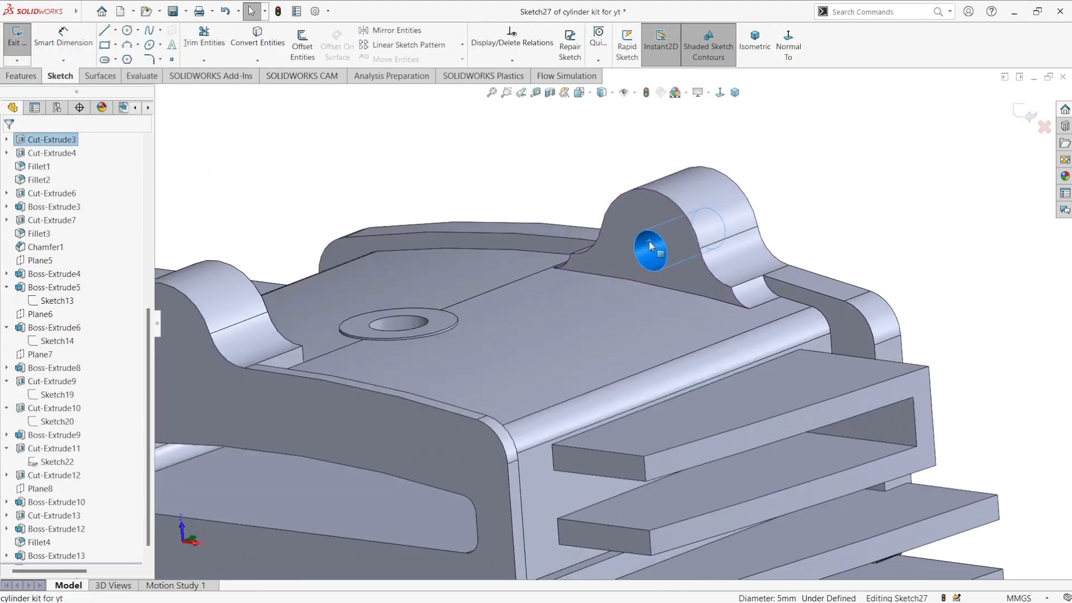
click(544, 190)
scroll(542, 195, up, 1)
middle_drag(485, 240, 519, 217)
Step: Sketch a small circle near the middle of the new lug, viewed normal to the flange face
click(359, 326)
click(788, 45)
scroll(608, 178, down, 3)
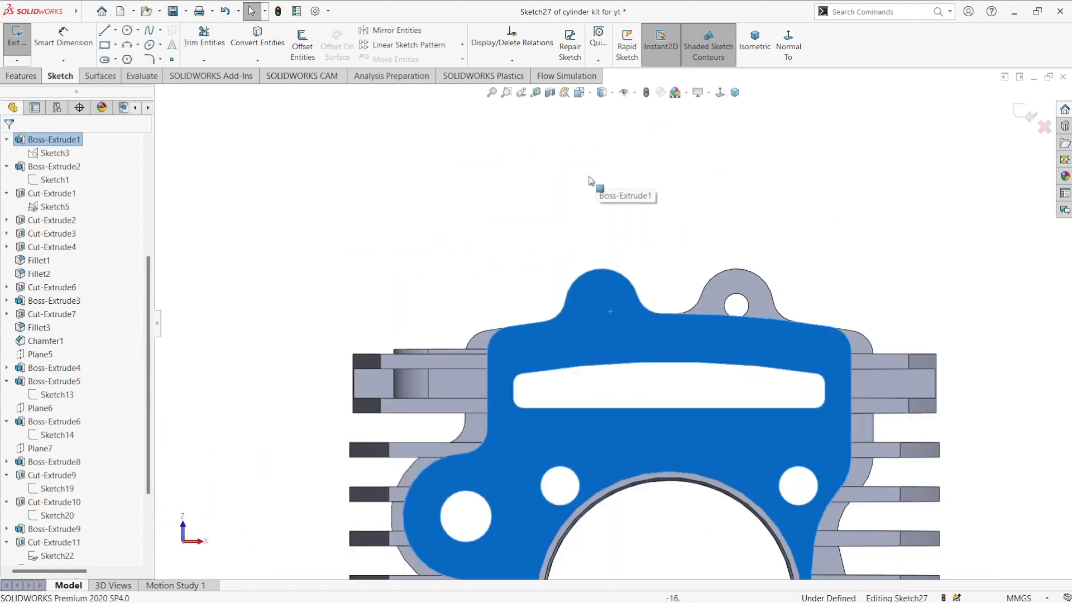
scroll(589, 176, down, 1)
click(589, 176)
click(127, 30)
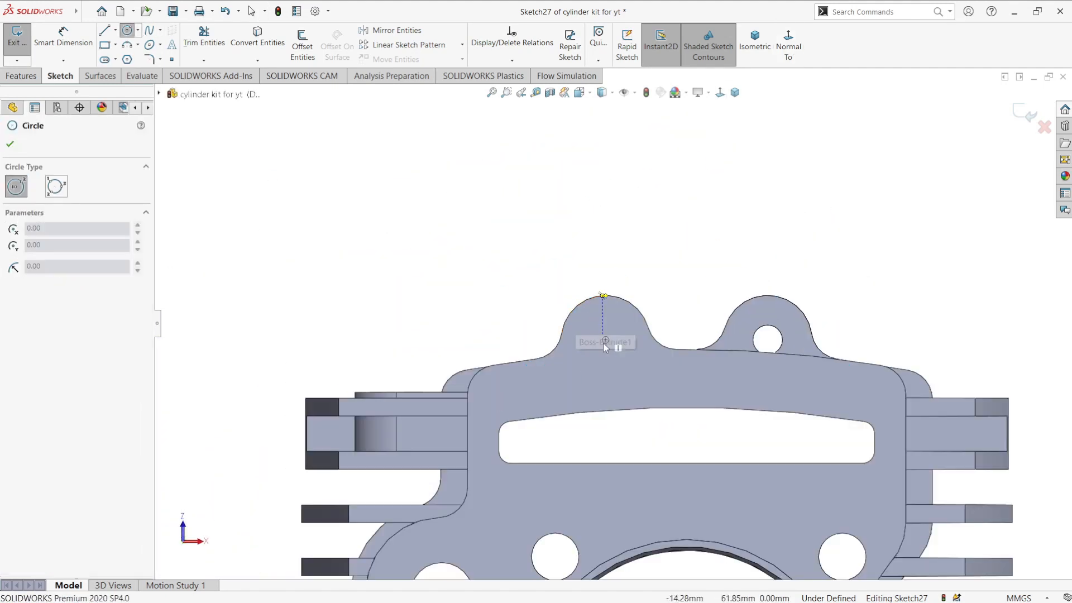
click(605, 323)
click(623, 325)
key(Escape)
Step: Set the circle's diameter to 5 mm and its centre's distance from the lug arc's centre to 2.5 mm
key(d)
click(622, 327)
click(675, 293)
text(5)
key(Return)
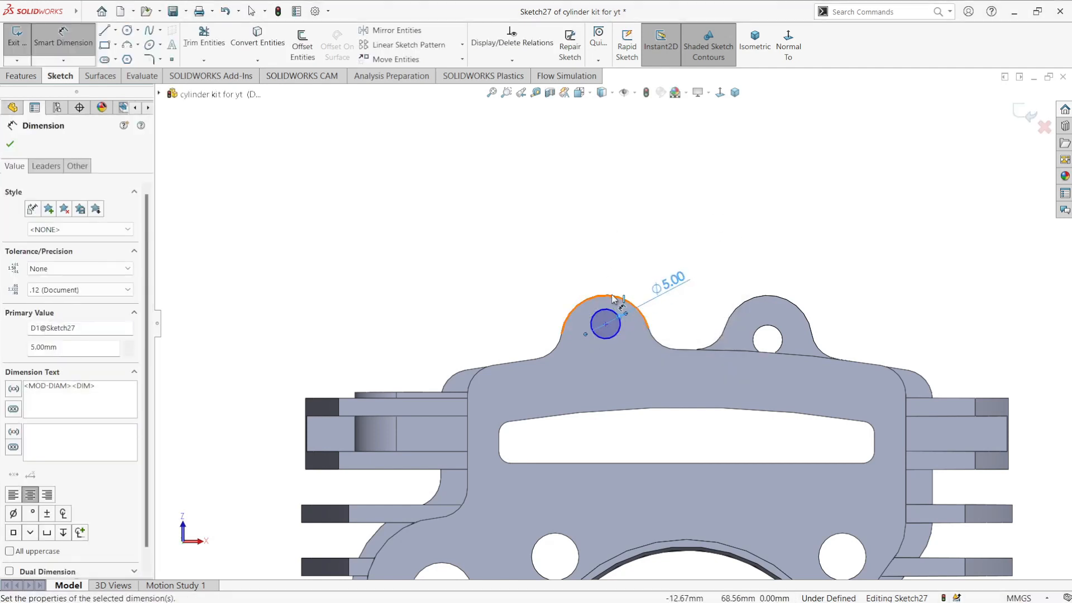
click(610, 313)
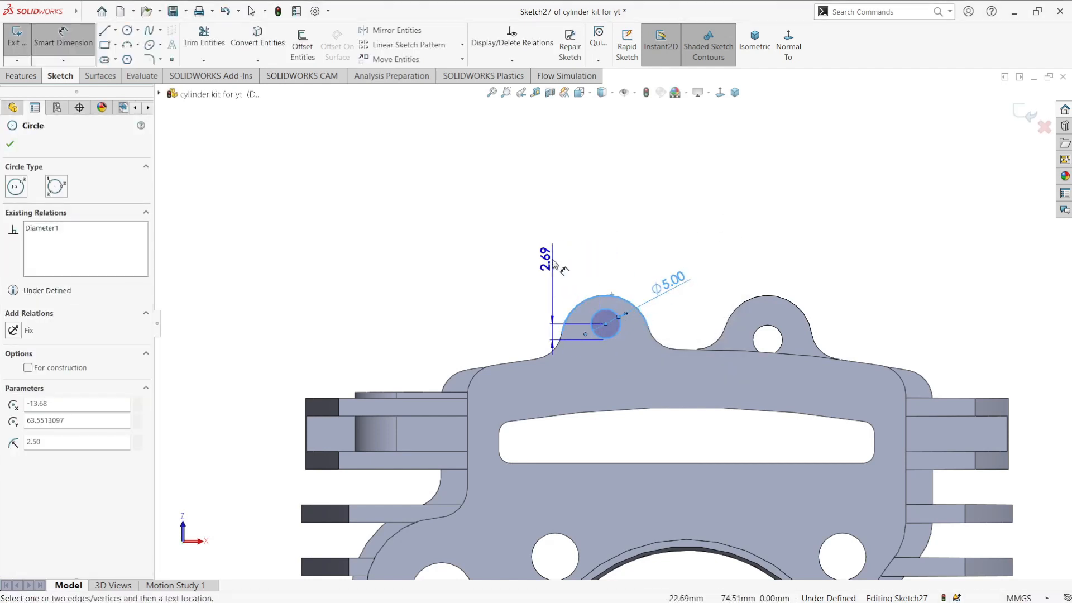
click(554, 264)
text(2.6)
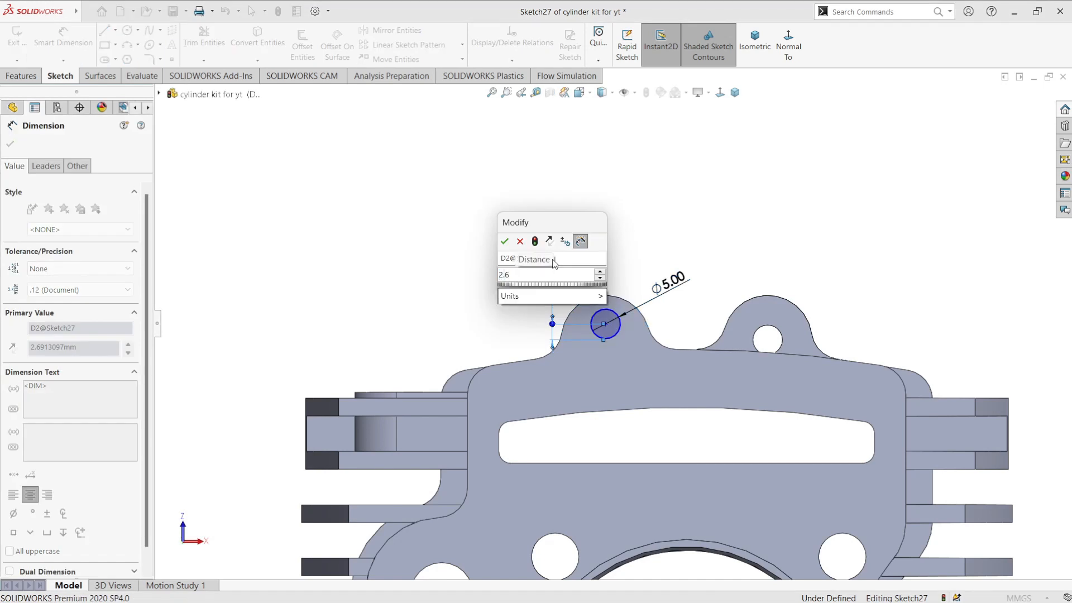
text(5)
key(Return)
key(Escape)
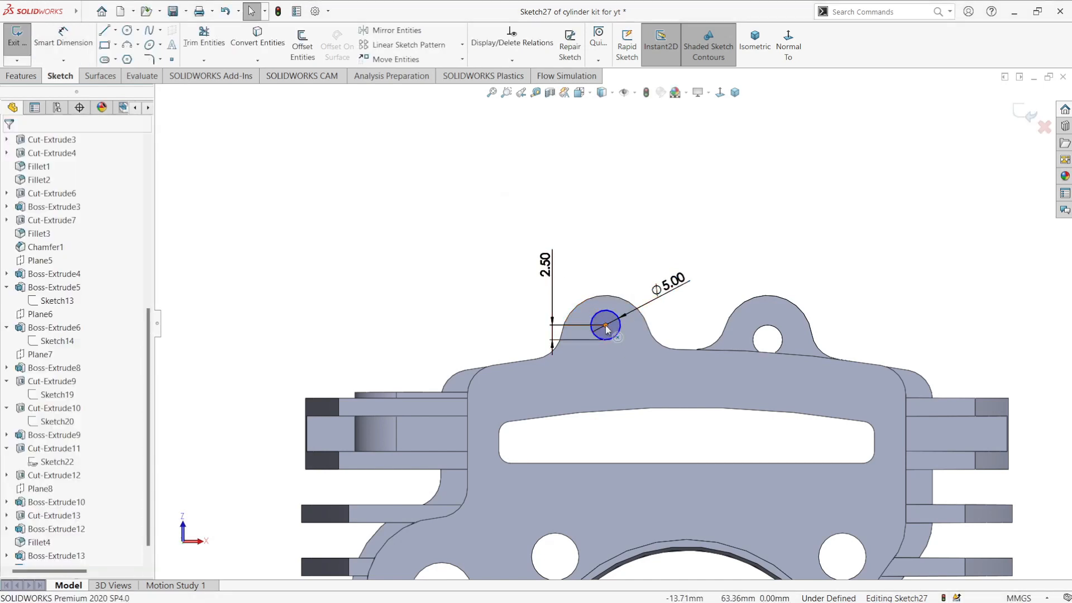
Step: Nudge the hole circle within the lug and dimension its centre horizontally from the origin, accepting the proposed distance
mouse_move(605, 328)
mouse_down()
mouse_move(587, 326)
mouse_move(605, 324)
mouse_up()
right_drag(617, 265, 627, 230)
click(604, 325)
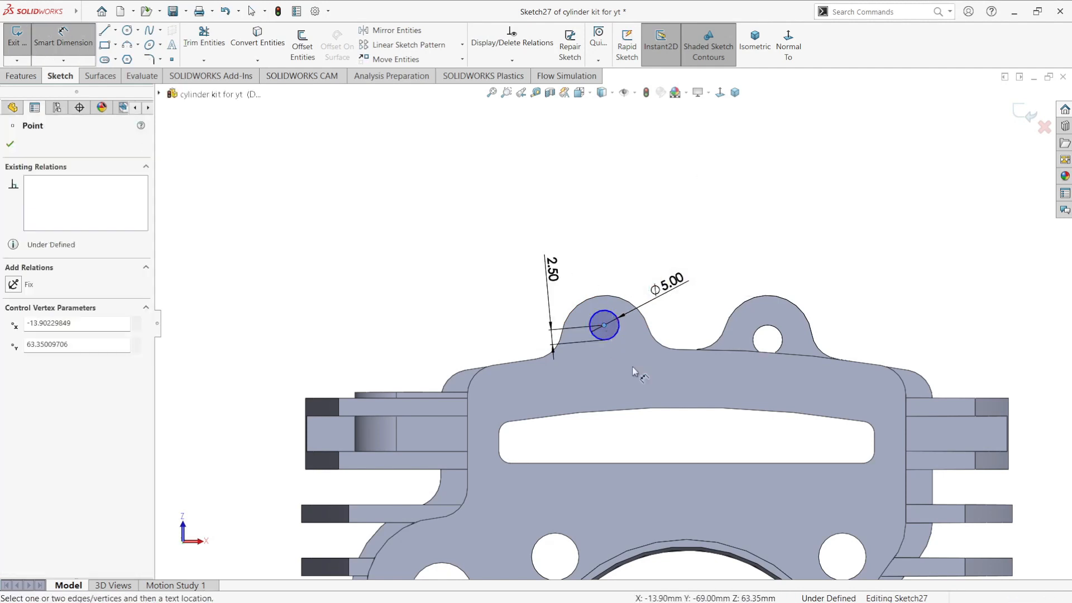
scroll(636, 386, up, 6)
click(638, 450)
click(624, 477)
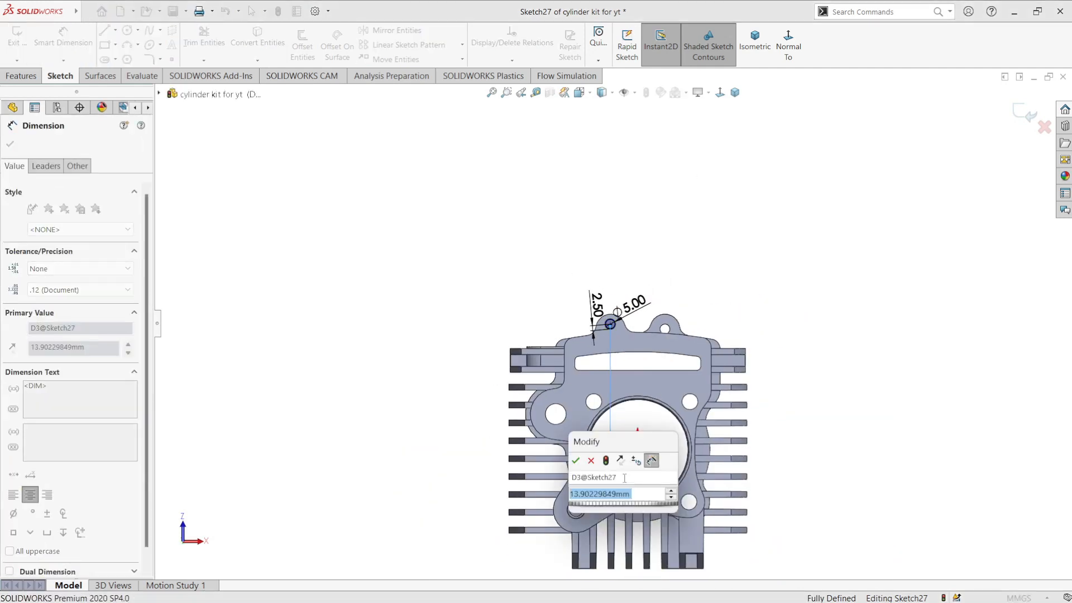
key(Return)
scroll(625, 324, up, 5)
key(Escape)
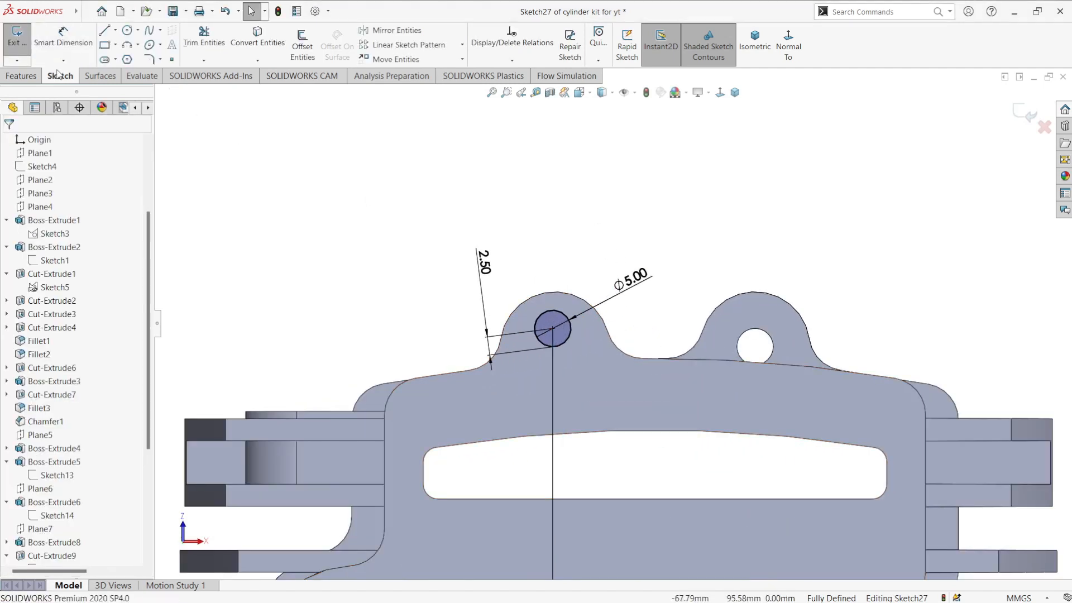
Step: Cut-extrude the circle through the new lug with a 15 mm blind depth
click(21, 76)
click(193, 44)
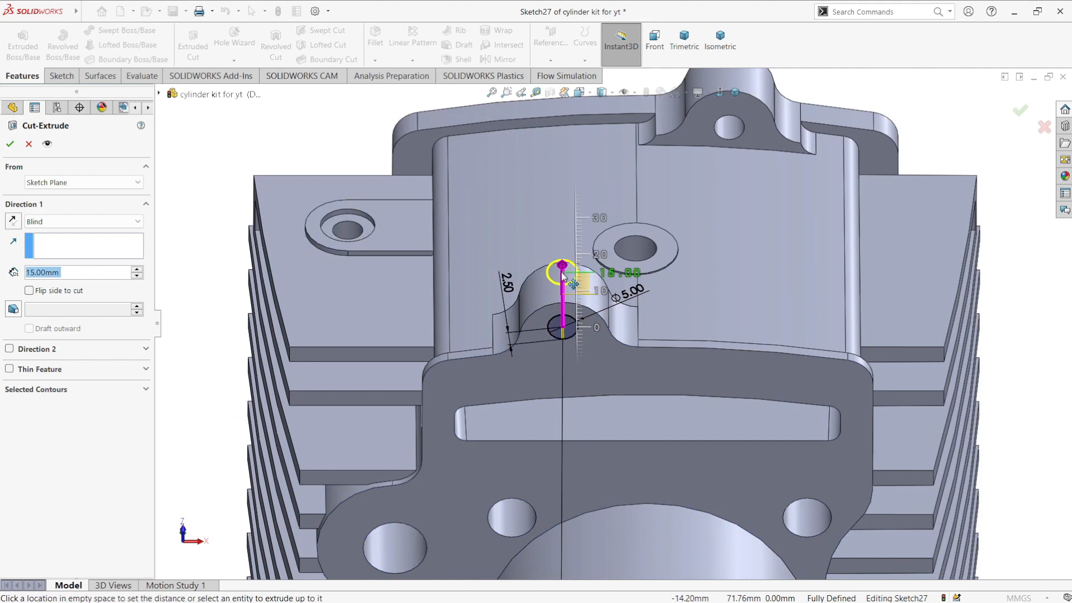
middle_drag(562, 272, 431, 229)
scroll(668, 351, down, 5)
middle_drag(668, 351, 617, 324)
scroll(578, 234, up, 5)
Step: Fillet the two outer side edges of the new lug, along the flat wall, with a 3 mm radius
click(371, 46)
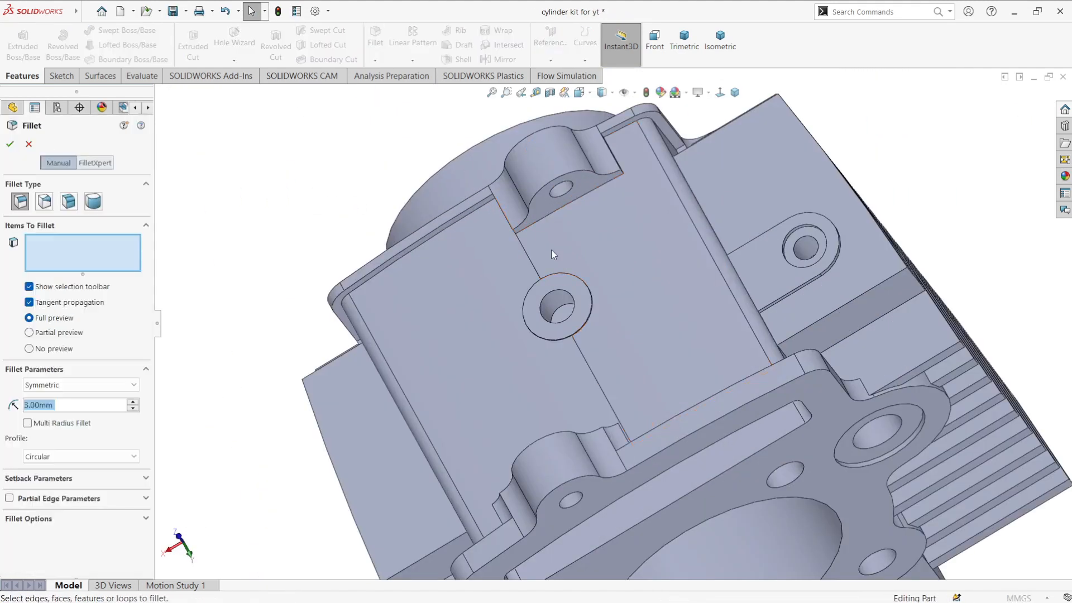
scroll(551, 249, up, 3)
middle_drag(551, 250, 499, 229)
click(521, 236)
click(521, 240)
scroll(538, 246, up, 10)
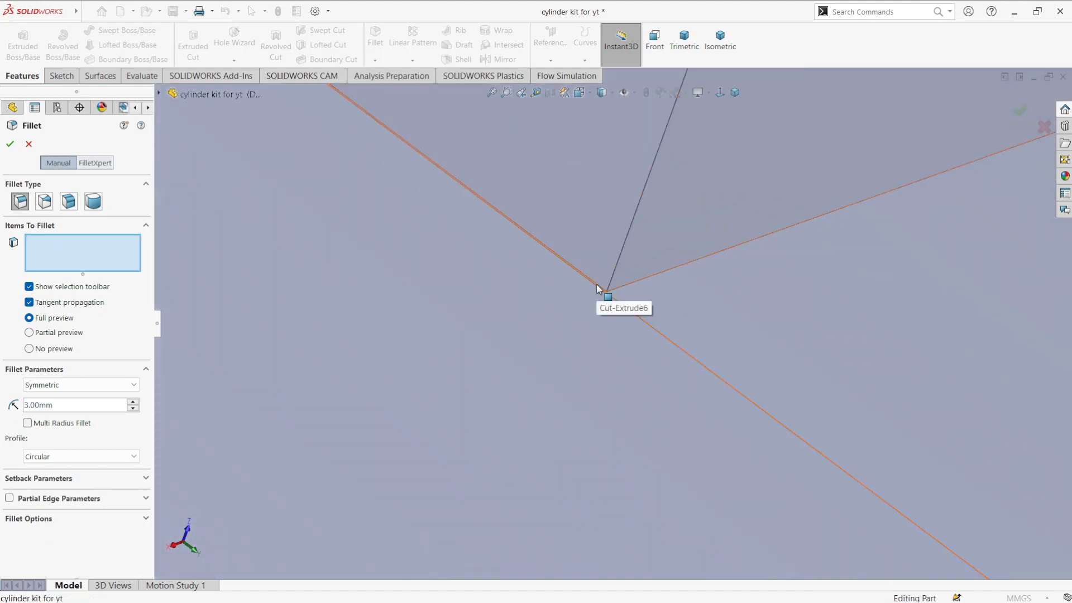
click(602, 289)
scroll(602, 289, down, 10)
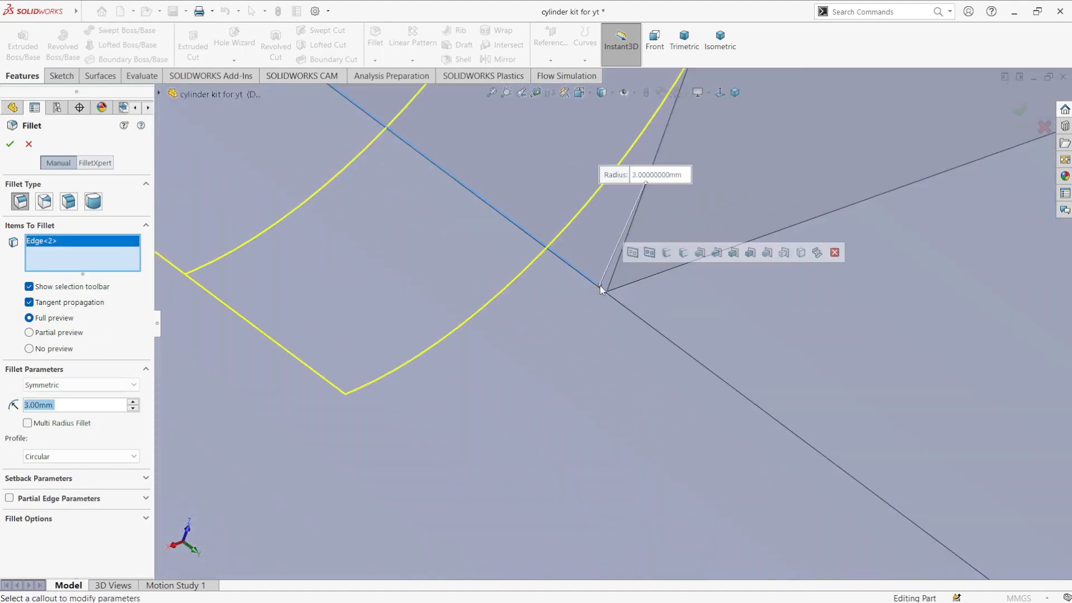
scroll(803, 249, up, 6)
click(802, 246)
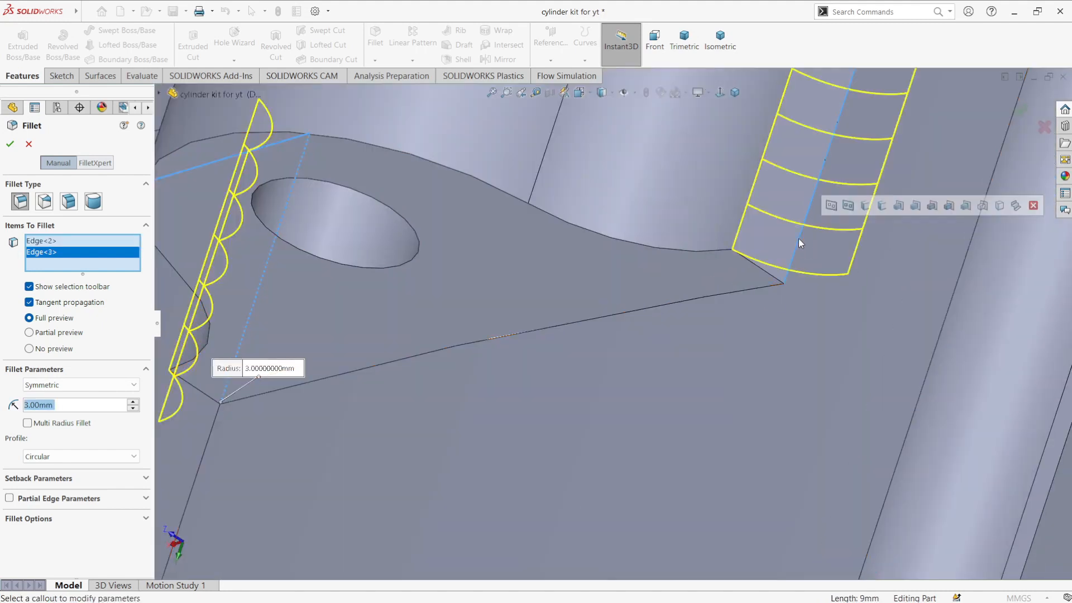
scroll(611, 321, down, 5)
middle_drag(383, 211, 662, 337)
scroll(704, 398, up, 4)
Step: Begin chamfering the two short corner edges beside the sleeve-side lug with a 3 mm distance
scroll(691, 394, down, 5)
scroll(662, 338, down, 3)
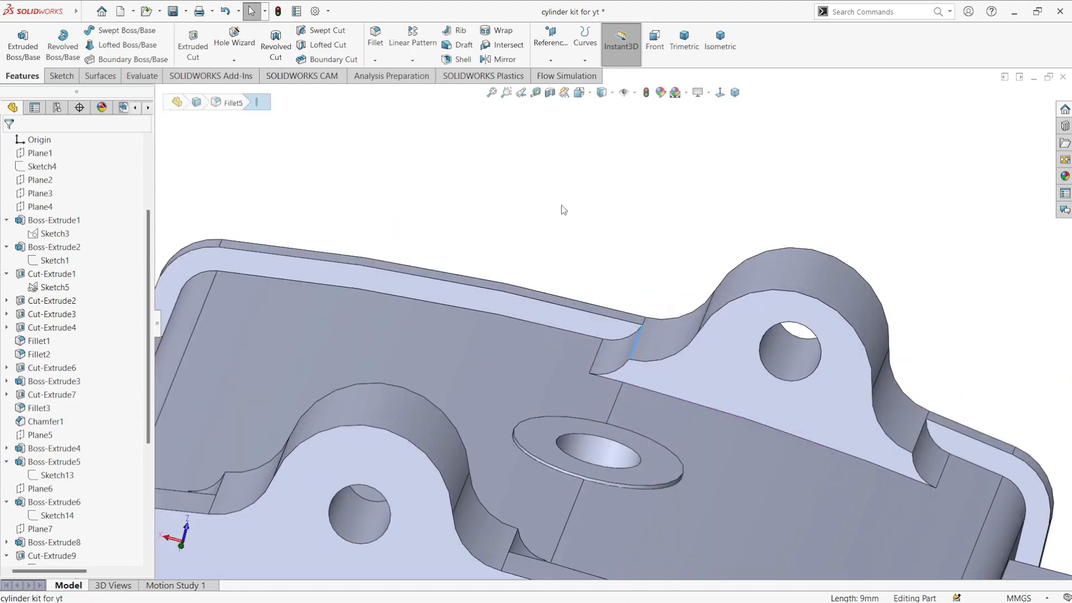
click(374, 60)
click(393, 99)
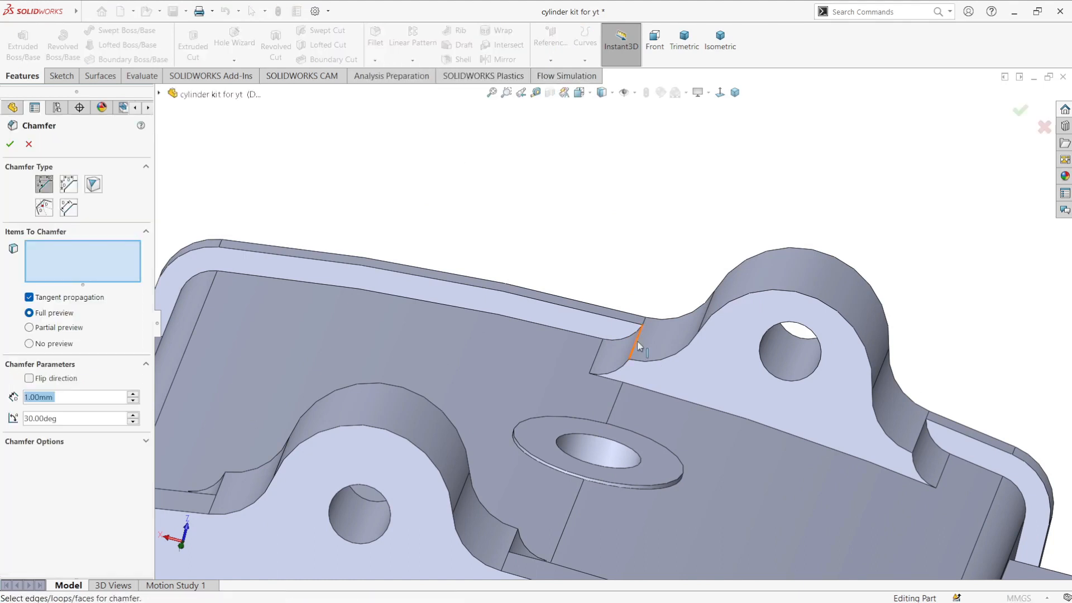
click(639, 344)
click(924, 434)
text(2)
key(Return)
text(3)
key(Return)
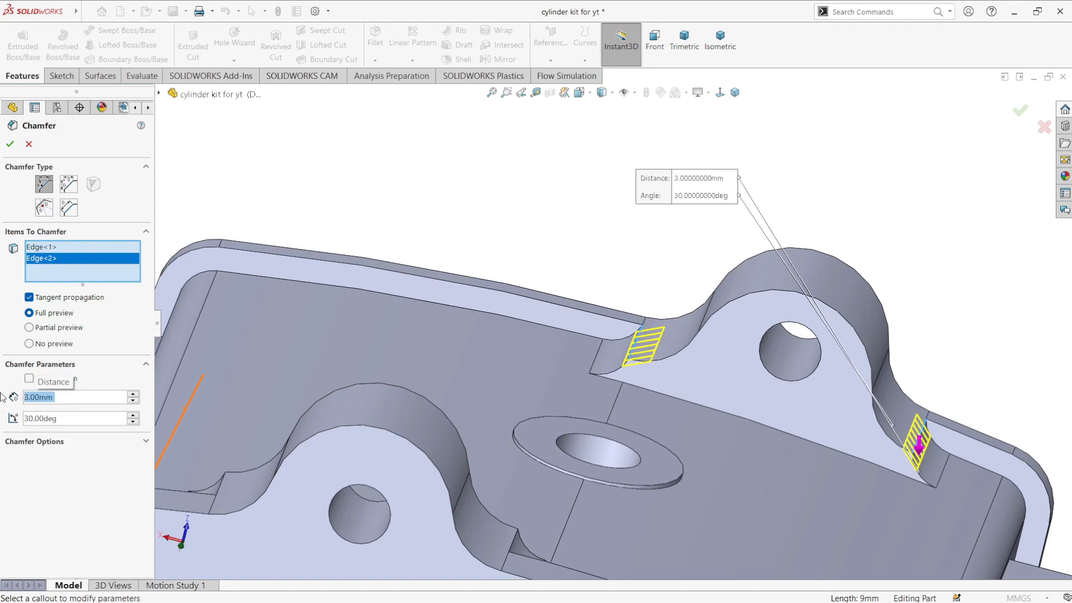
Step: Remove the second edge from the chamfer selection and apply the 3 mm chamfer to the remaining edge at 30 degrees
text(45)
key(Return)
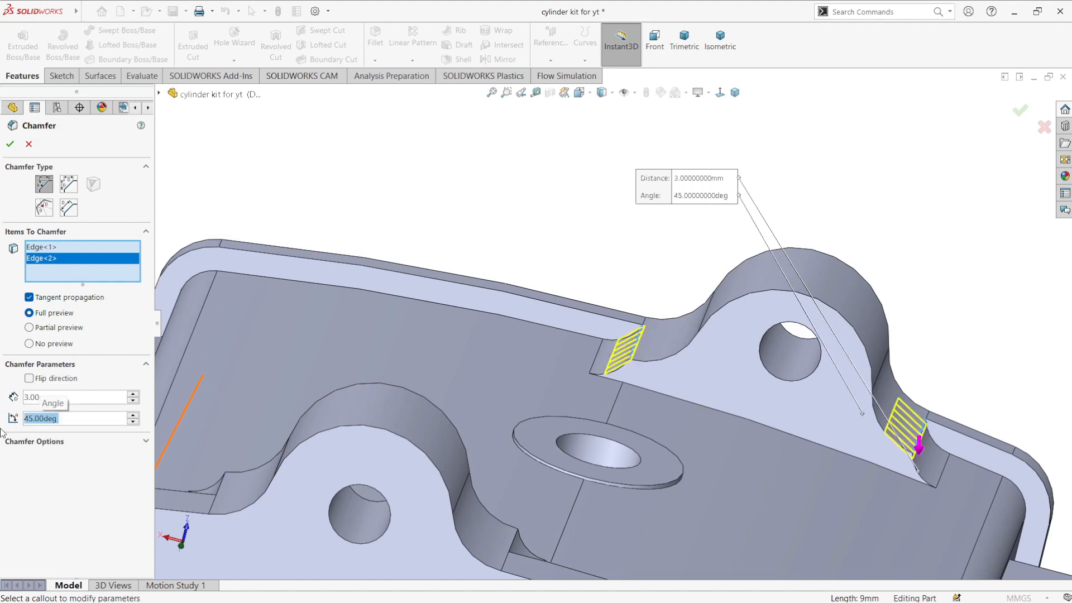
middle_drag(804, 416, 857, 410)
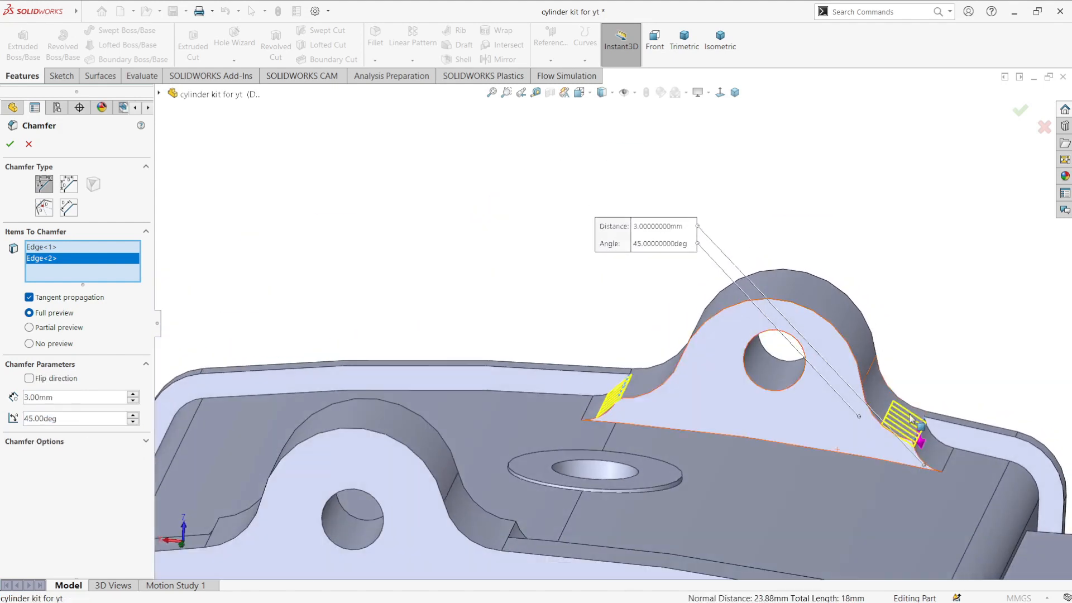
scroll(910, 423, down, 2)
right_click(56, 260)
click(79, 282)
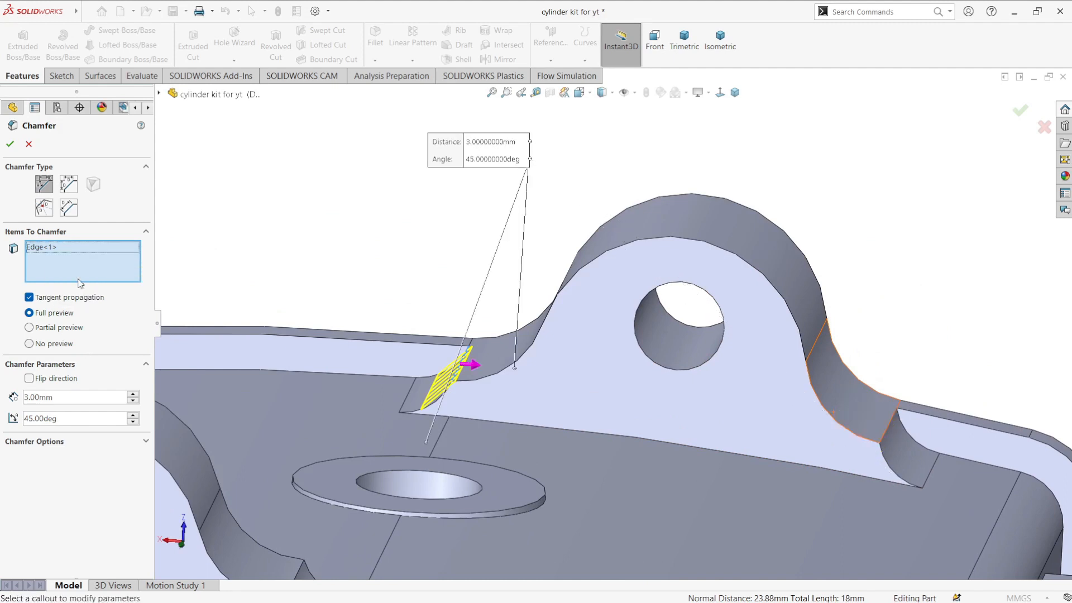
text(15)
key(Return)
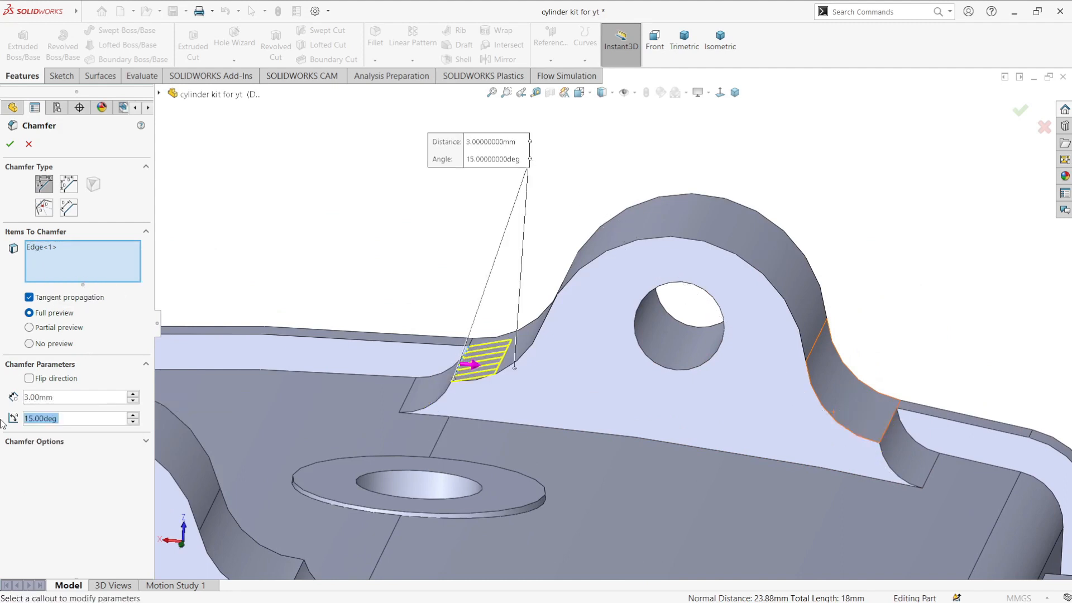
text(30)
key(Return)
click(11, 143)
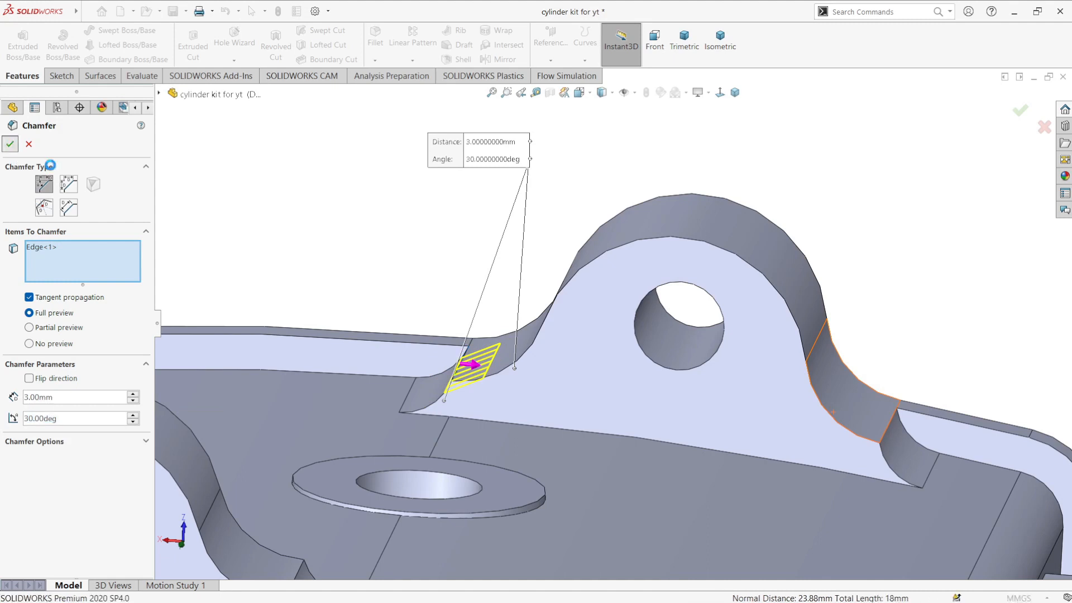
Step: Chamfer the matching corner edge on the other side of the sleeve-side lug with 3 mm at 30 degrees
click(381, 61)
click(389, 88)
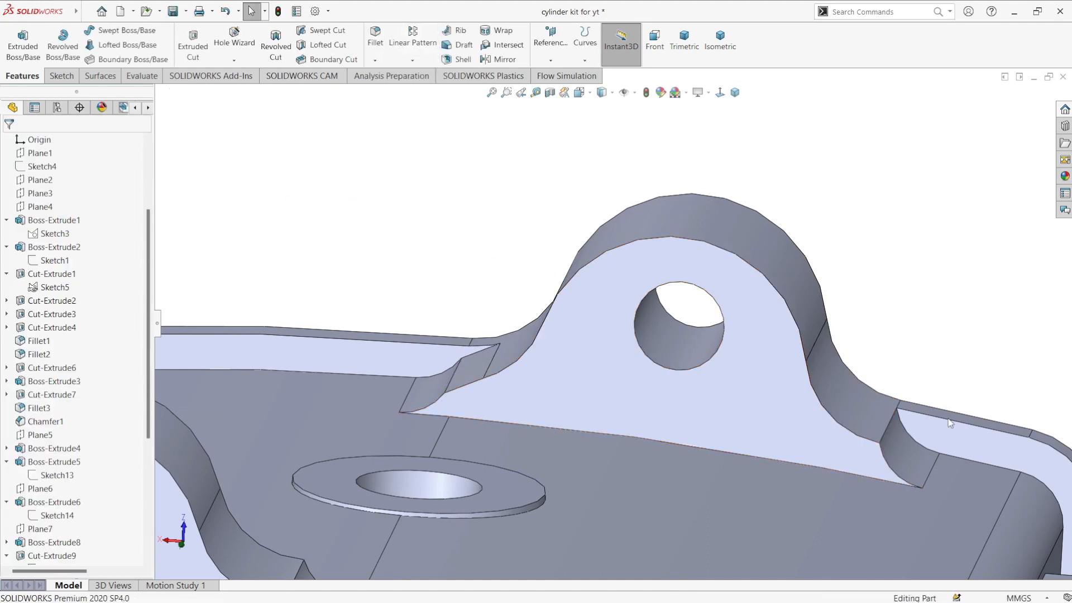
click(888, 428)
key(Return)
Step: Chamfer both corner edges beside the opposite flange's lug with 3 mm at 30 degrees
middle_drag(323, 225, 631, 353)
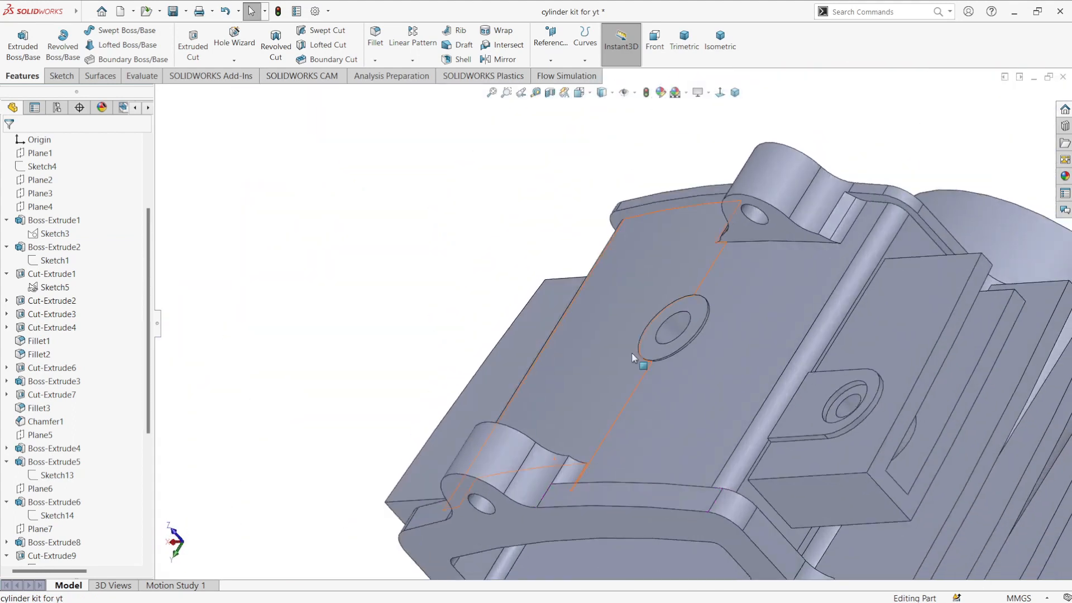
scroll(574, 457, down, 5)
click(375, 60)
click(394, 89)
click(563, 492)
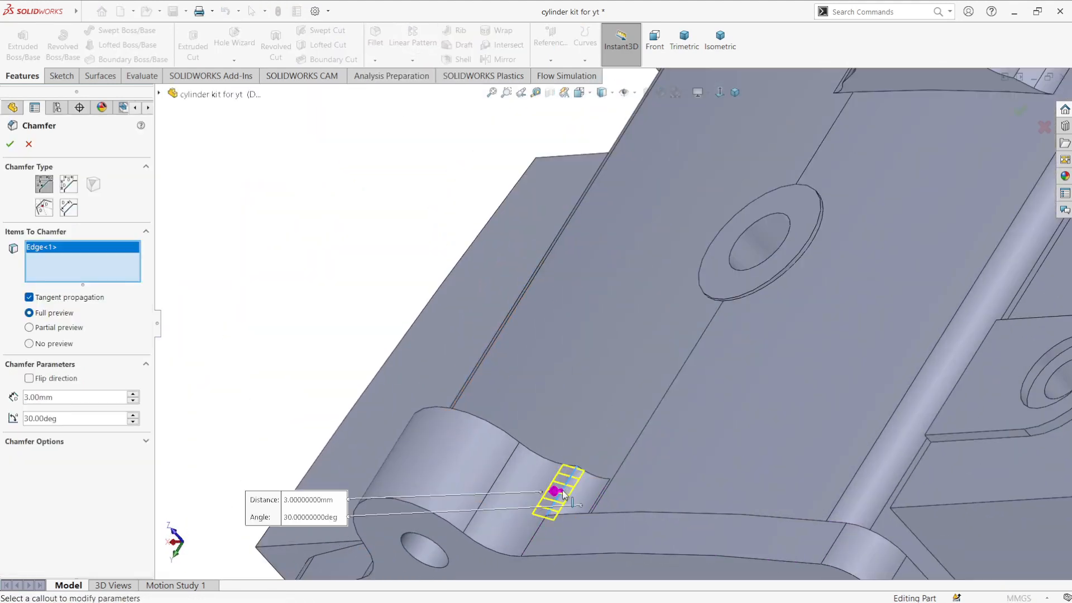
middle_drag(563, 492, 348, 519)
click(283, 512)
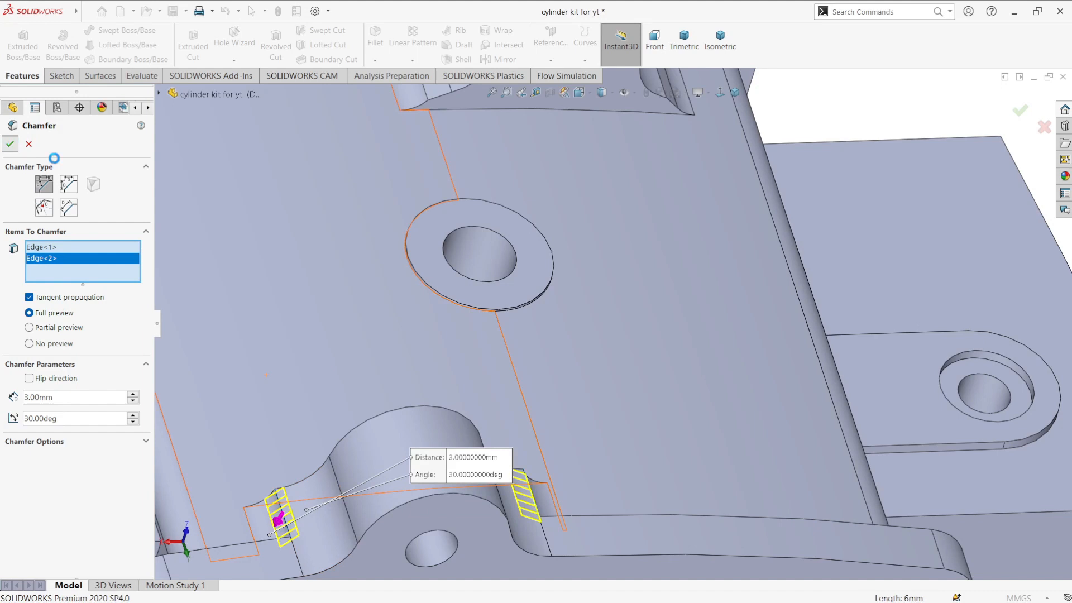
Step: Fillet the base edges of both lugs, where they meet the flat wall, with a 2.5 mm radius
scroll(574, 400, up, 6)
middle_drag(574, 400, 530, 230)
scroll(569, 464, up, 2)
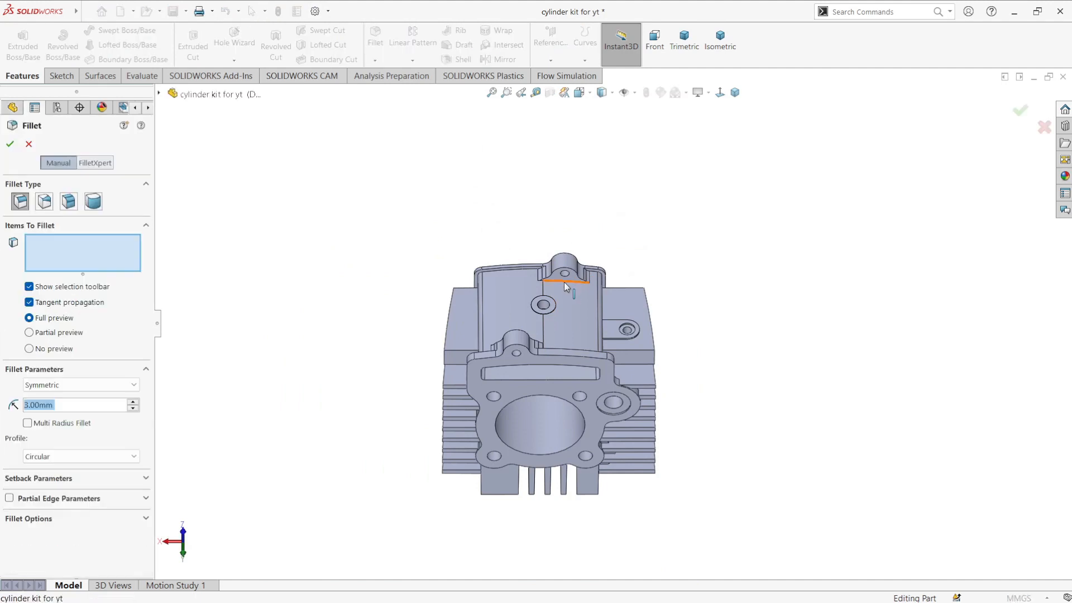
click(555, 284)
scroll(553, 295, down, 5)
middle_drag(537, 455, 593, 234)
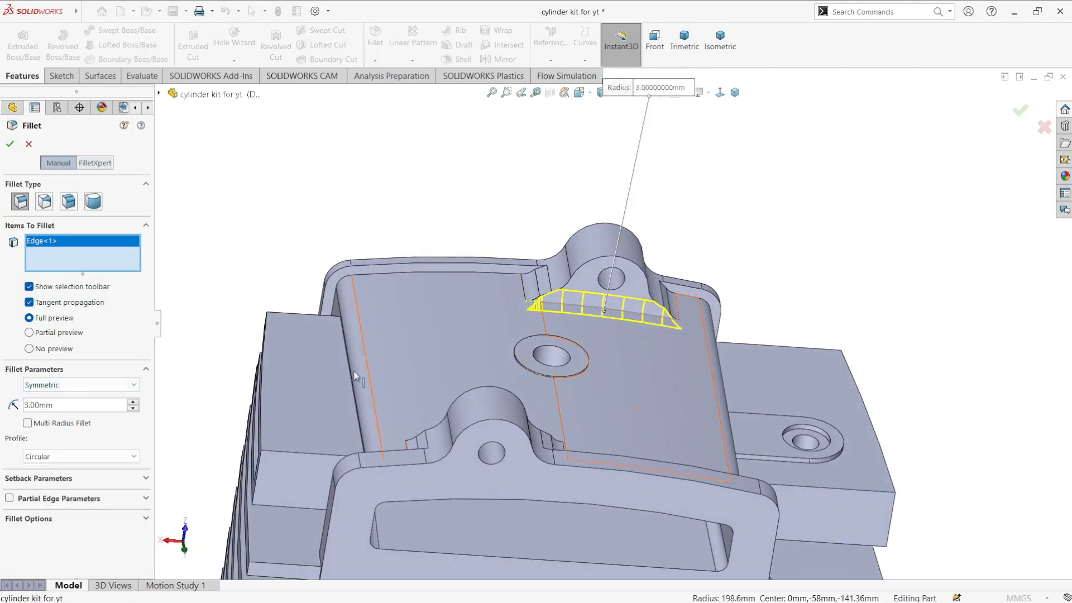
middle_drag(645, 408, 2, 63)
click(505, 465)
click(65, 411)
text(2.5)
key(Return)
click(507, 186)
Step: Begin a 1 mm fillet along the curved inner-face outline of the lug on the flange opposite the sleeve, including its end segments
middle_drag(318, 185, 465, 420)
scroll(621, 446, up, 5)
click(375, 33)
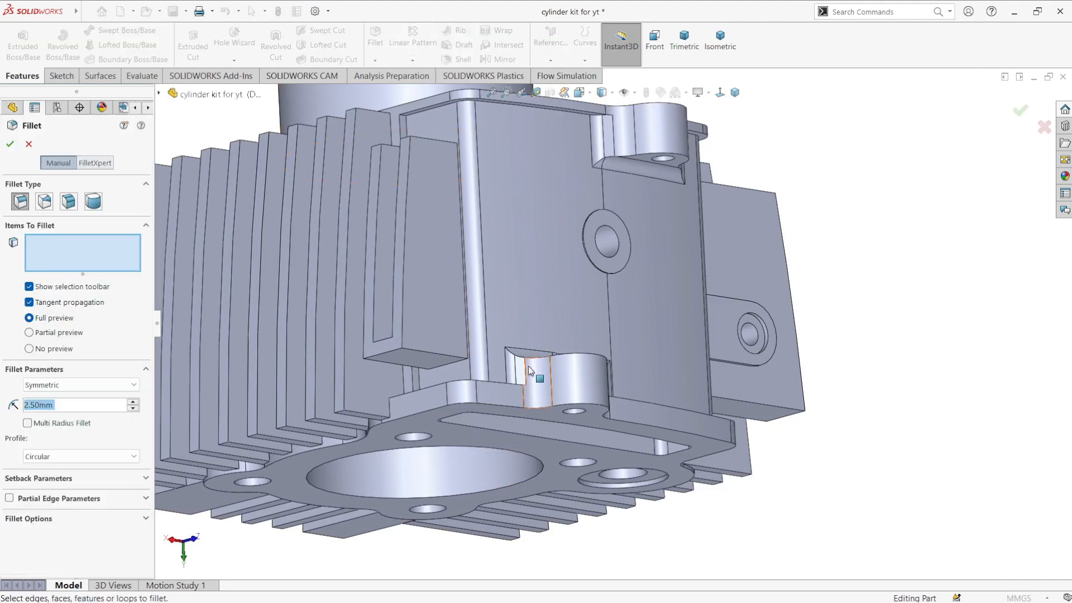
click(538, 361)
middle_drag(538, 362, 550, 436)
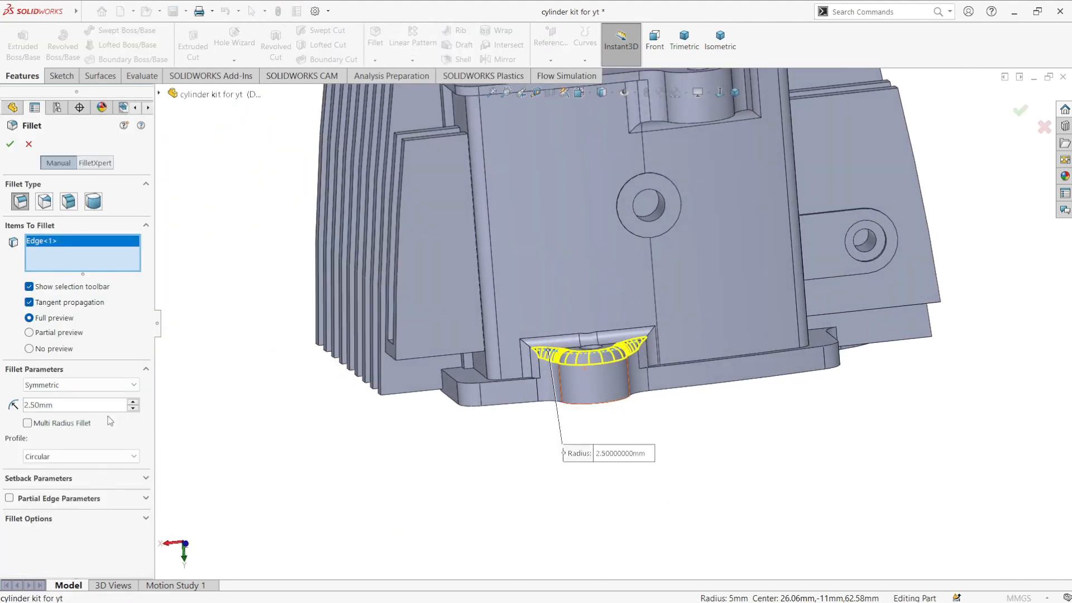
text(1)
key(Return)
scroll(614, 307, up, 2)
scroll(642, 307, down, 6)
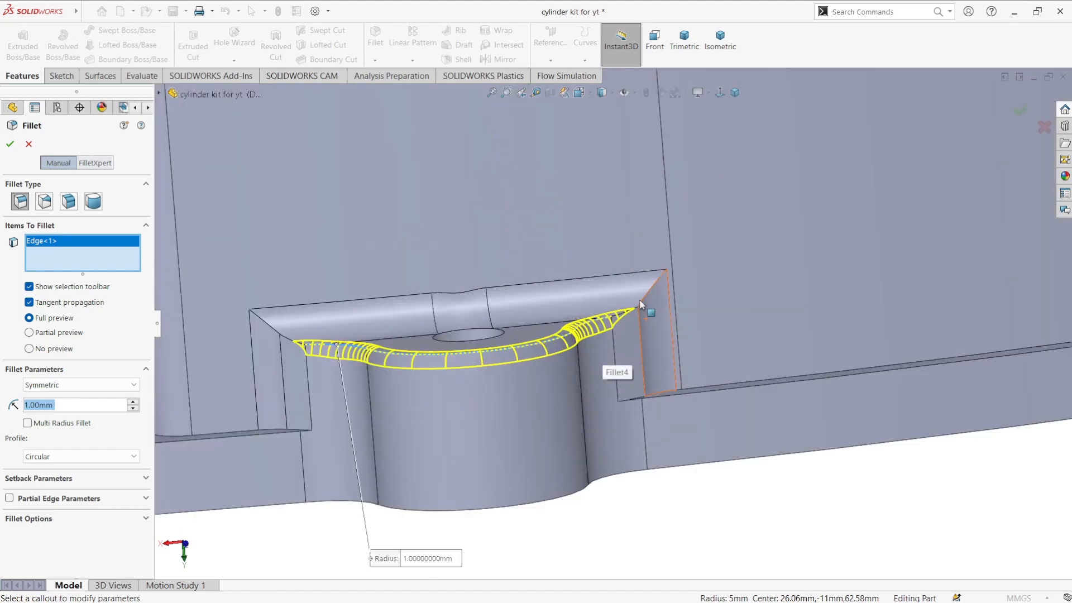
click(643, 304)
click(638, 319)
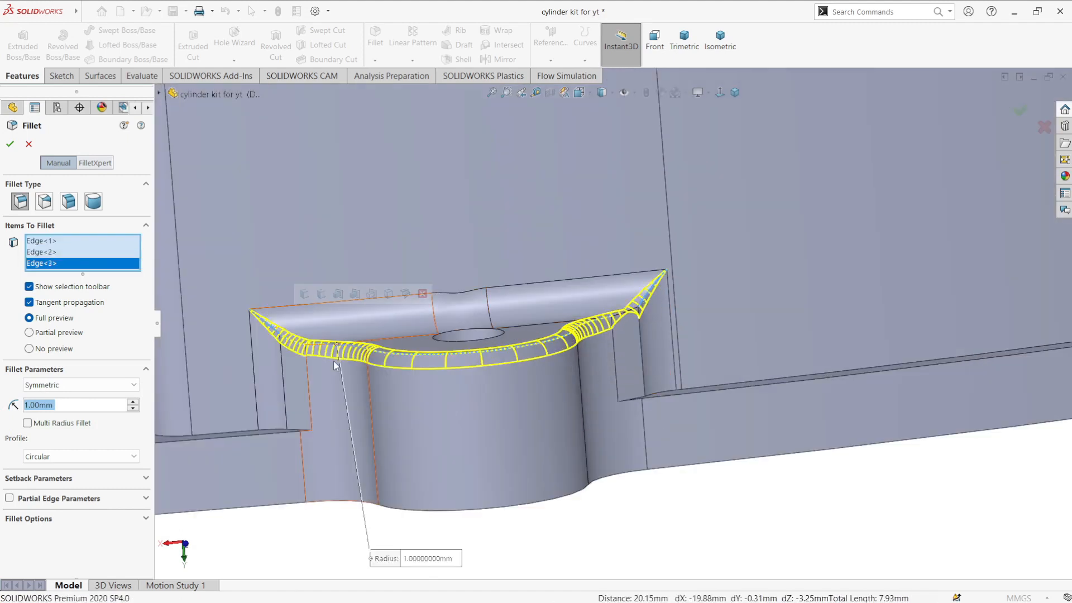
scroll(637, 320, down, 3)
click(632, 325)
middle_drag(632, 326, 703, 176)
Step: Add the sleeve-side lug's curved inner-face edges to the 1 mm fillet and apply it
scroll(355, 330, up, 3)
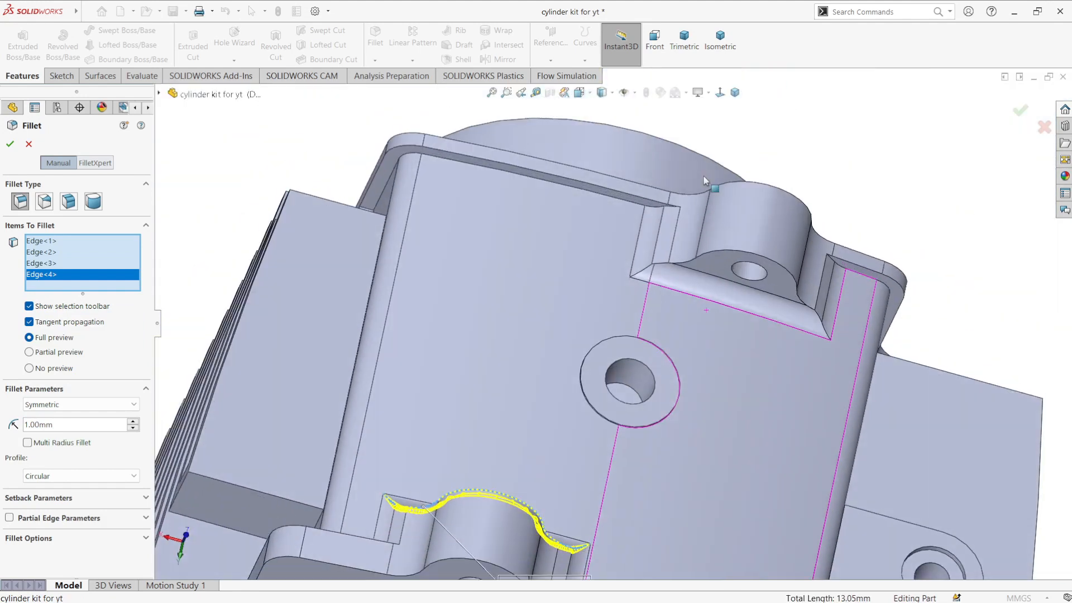
scroll(646, 305, down, 6)
click(643, 307)
click(711, 289)
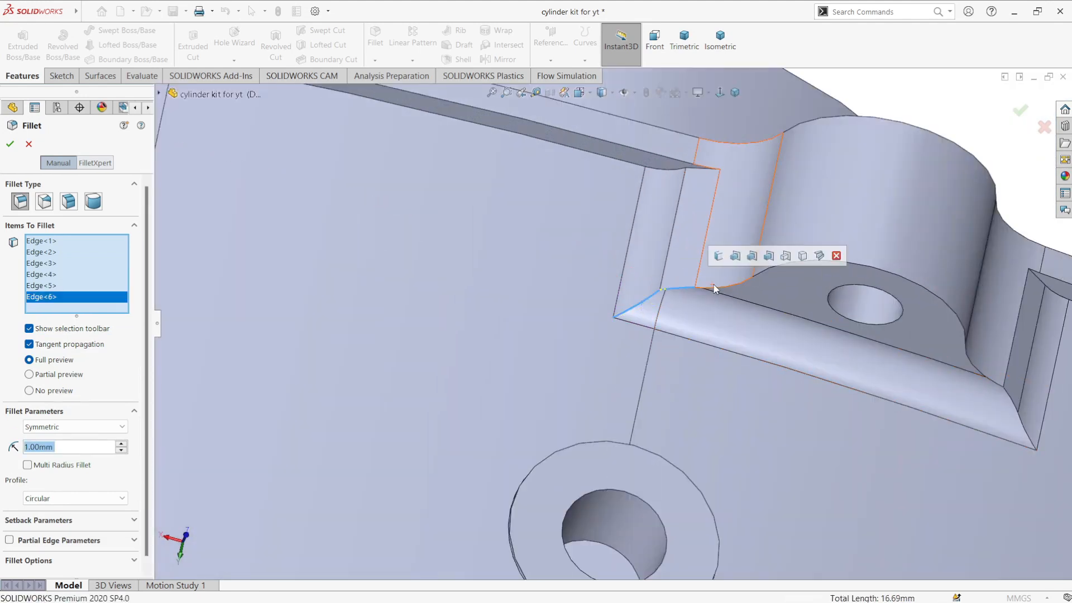
click(718, 287)
scroll(929, 345, up, 3)
click(896, 393)
scroll(896, 393, up, 2)
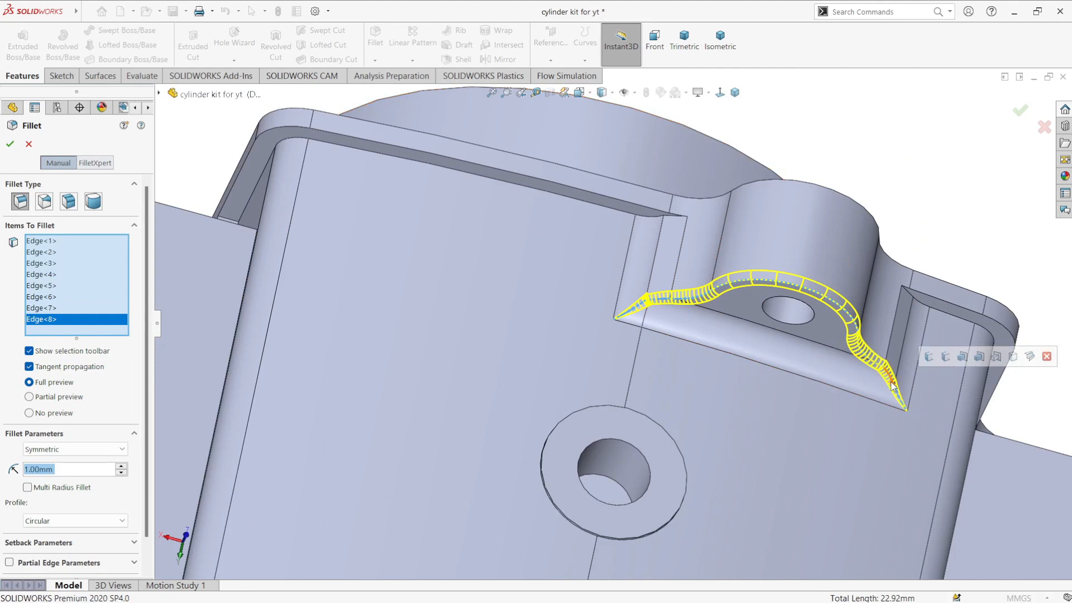
middle_drag(896, 393, 640, 363)
Step: Fillet the base edge of the raised rounded pad on the side block with a 0.5 mm radius
middle_drag(366, 269, 622, 448)
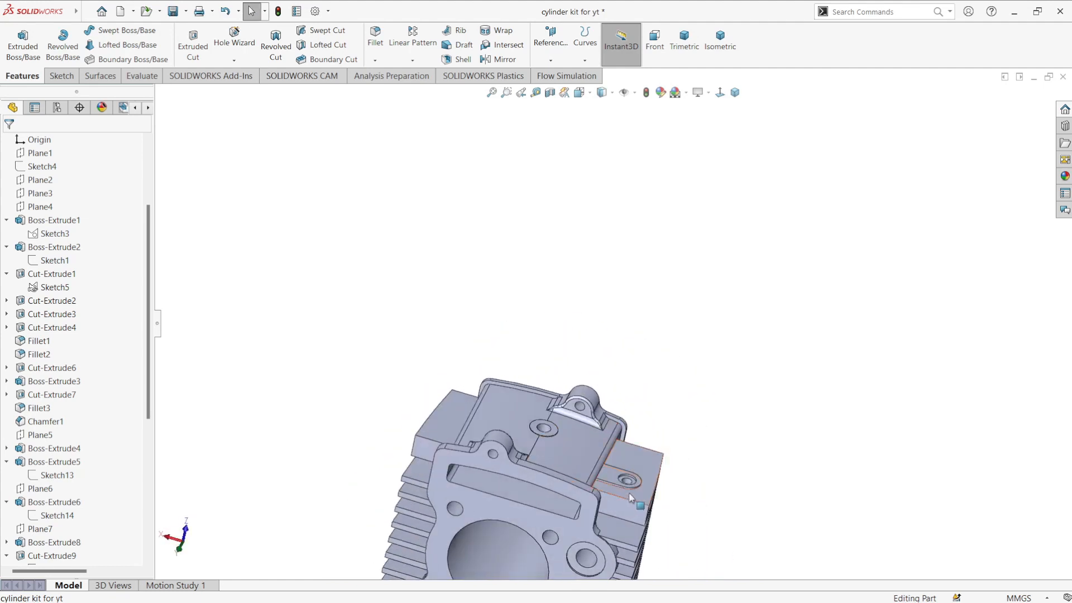
scroll(622, 448, down, 6)
click(365, 44)
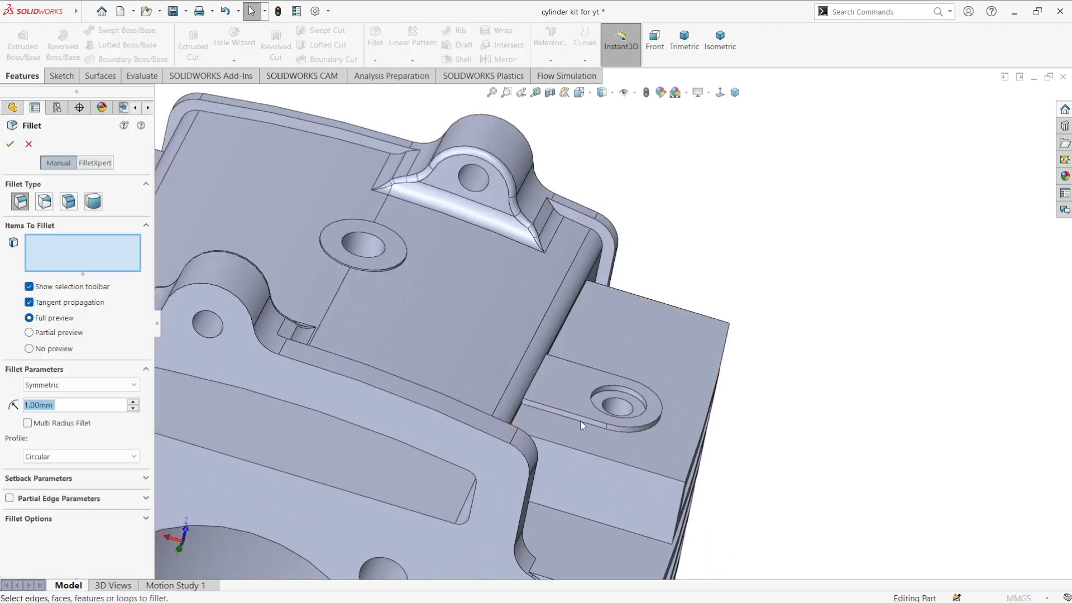
click(580, 420)
text(0.5)
key(Return)
scroll(496, 435, up, 3)
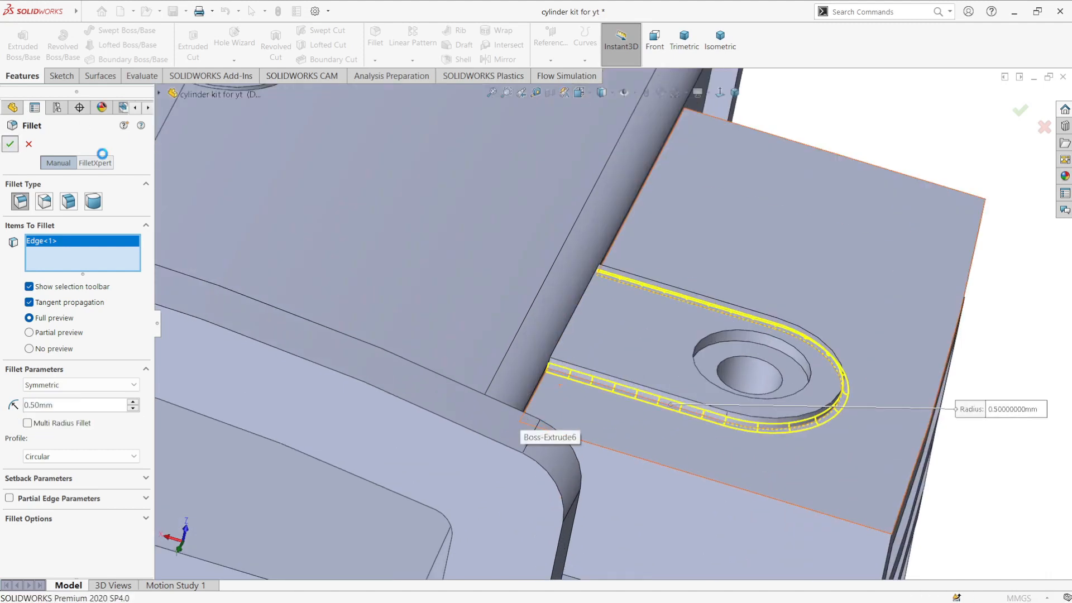
Step: Edit the pad's 0.5 mm fillet to include the pad's outer top edge as well
scroll(73, 391, down, 10)
click(40, 556)
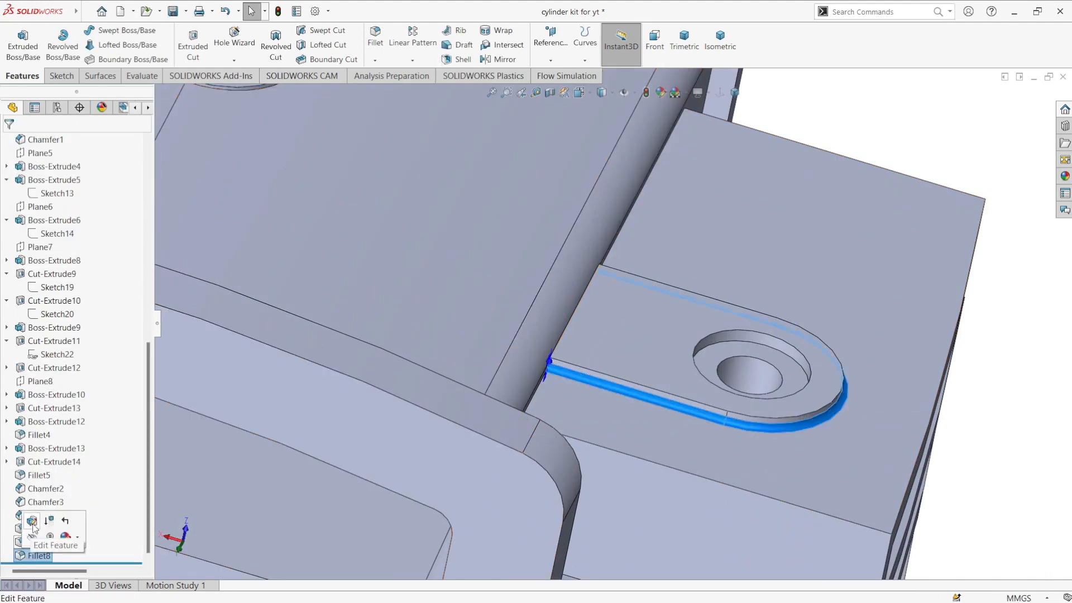
click(33, 527)
click(698, 298)
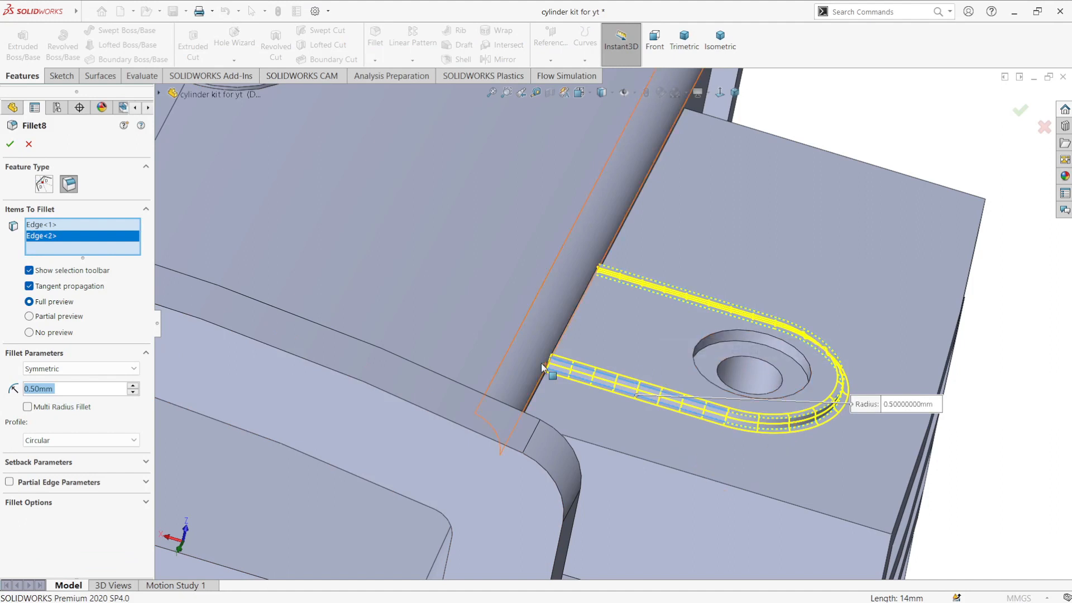
click(10, 144)
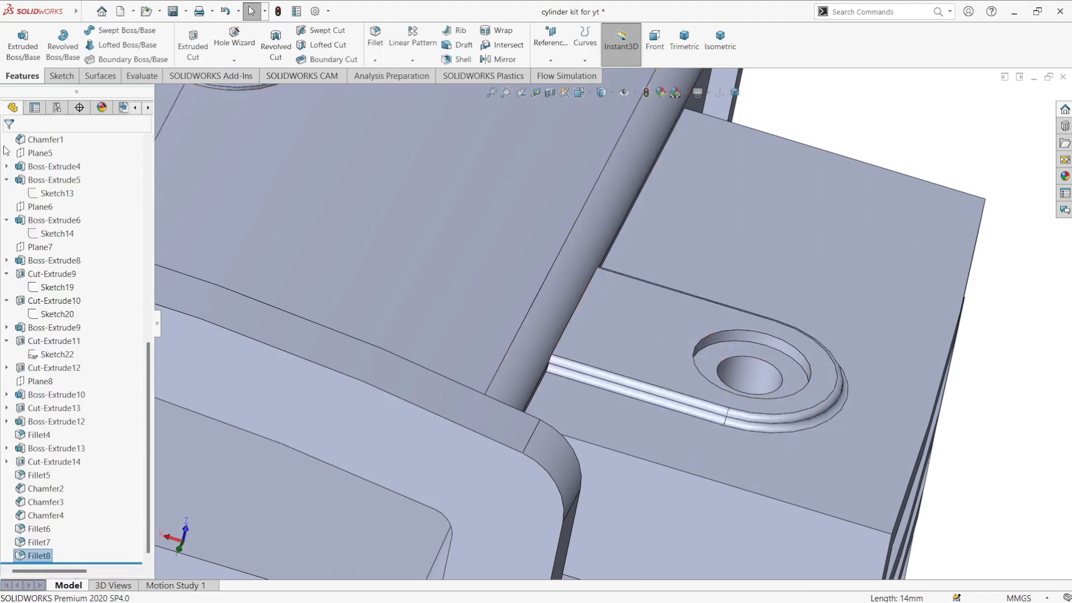
click(39, 555)
click(33, 526)
click(581, 304)
click(581, 301)
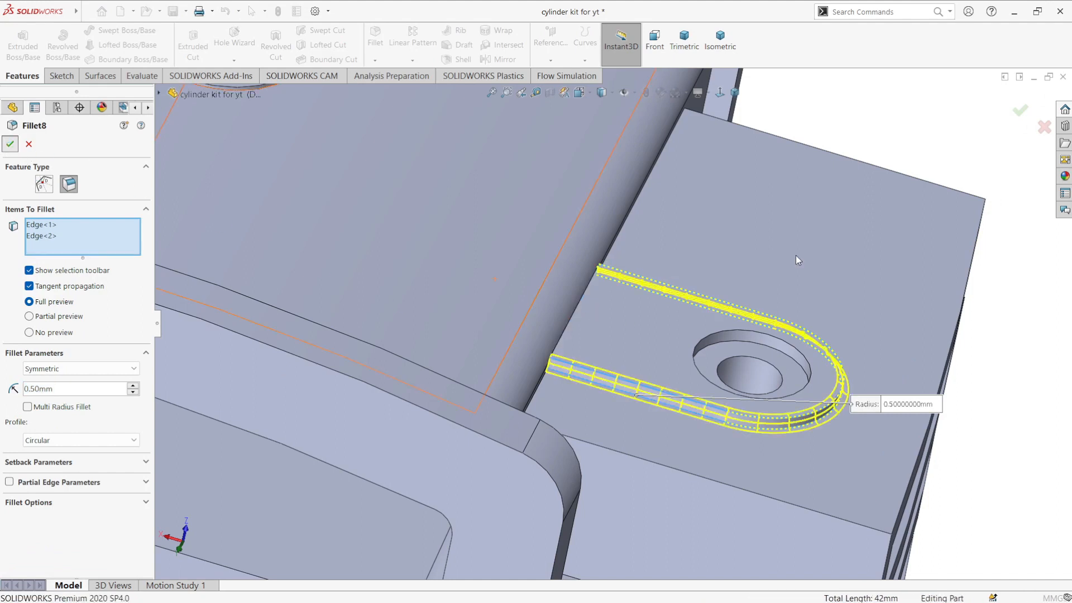
key(Return)
Step: Start a cut thread on the circular edge of the sleeve-side lug's hole, using Metric Tap size M5x0.8
scroll(770, 261, up, 10)
middle_drag(564, 332, 570, 467)
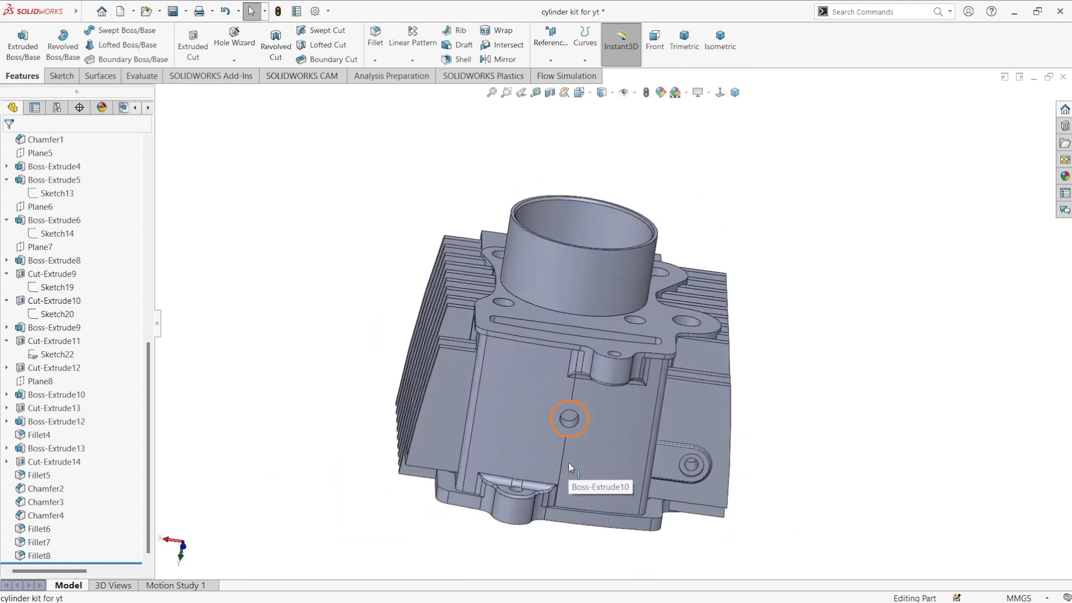
scroll(585, 385, down, 2)
click(233, 60)
click(237, 103)
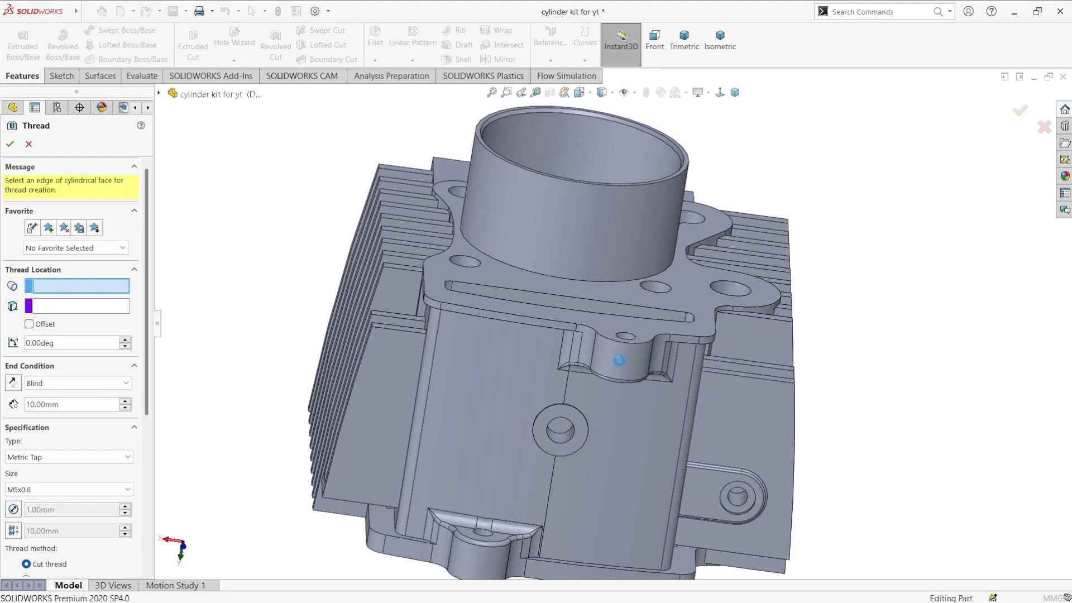
click(624, 338)
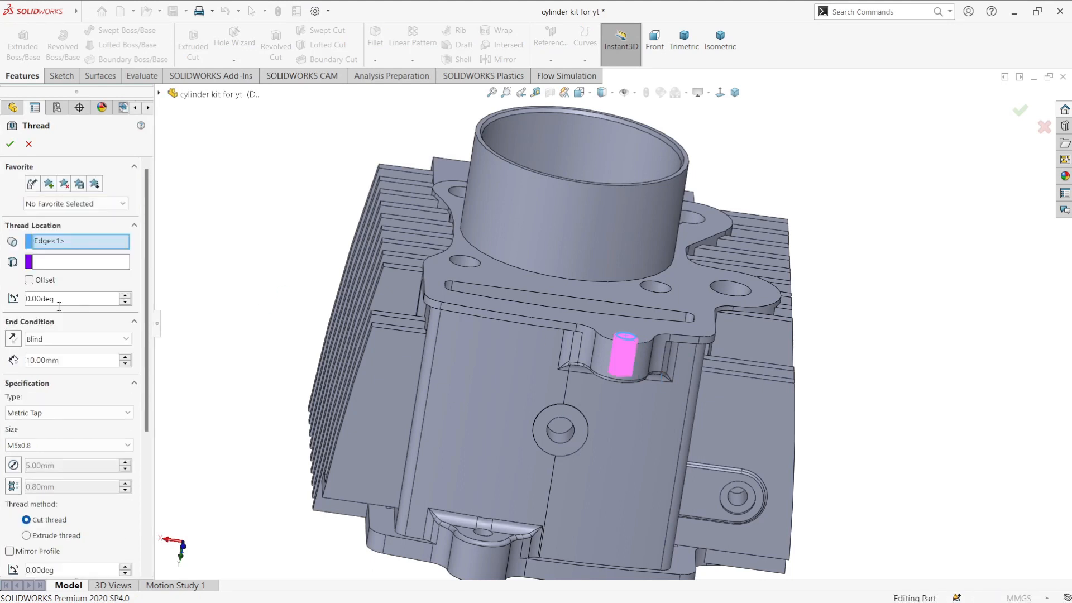
middle_drag(585, 360, 592, 268)
scroll(603, 128, down, 3)
Step: Offset the thread start by 1 mm, set its blind depth to 12 mm and create the thread
click(127, 358)
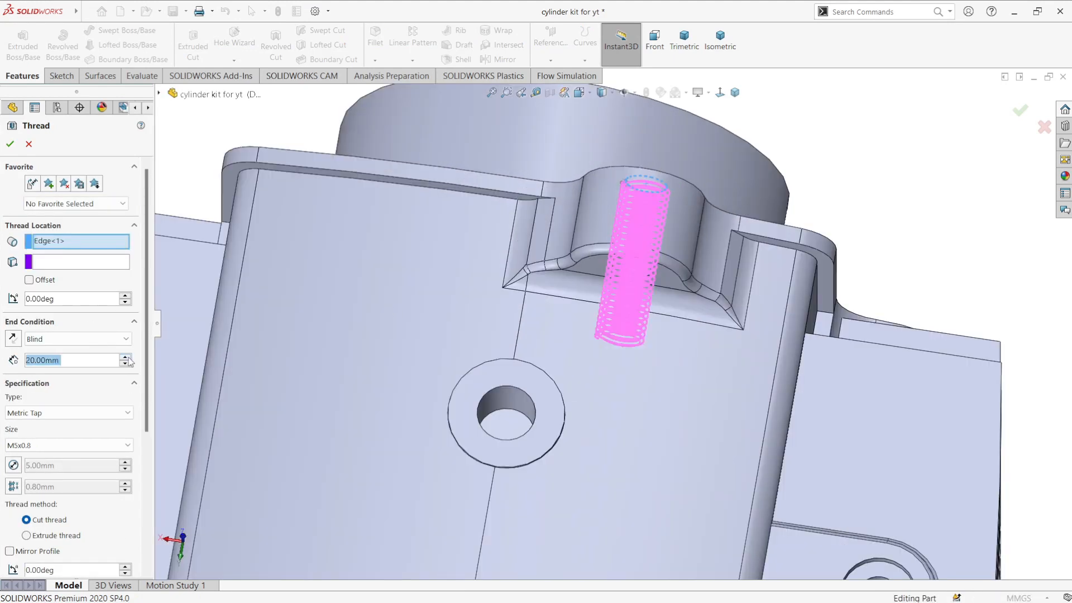
click(29, 279)
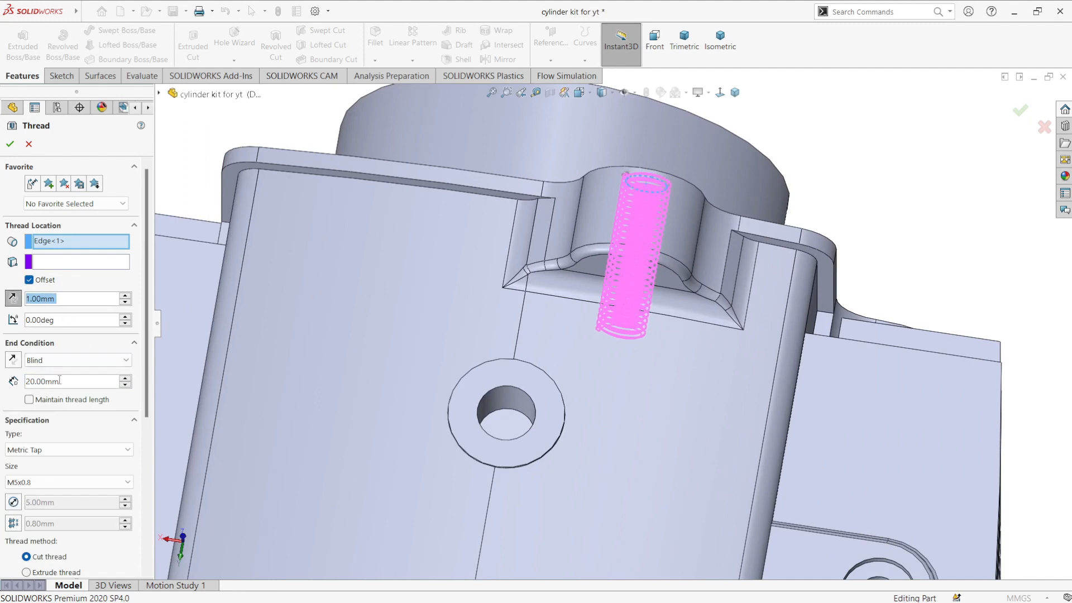
text(12)
key(Return)
middle_drag(733, 195, 723, 272)
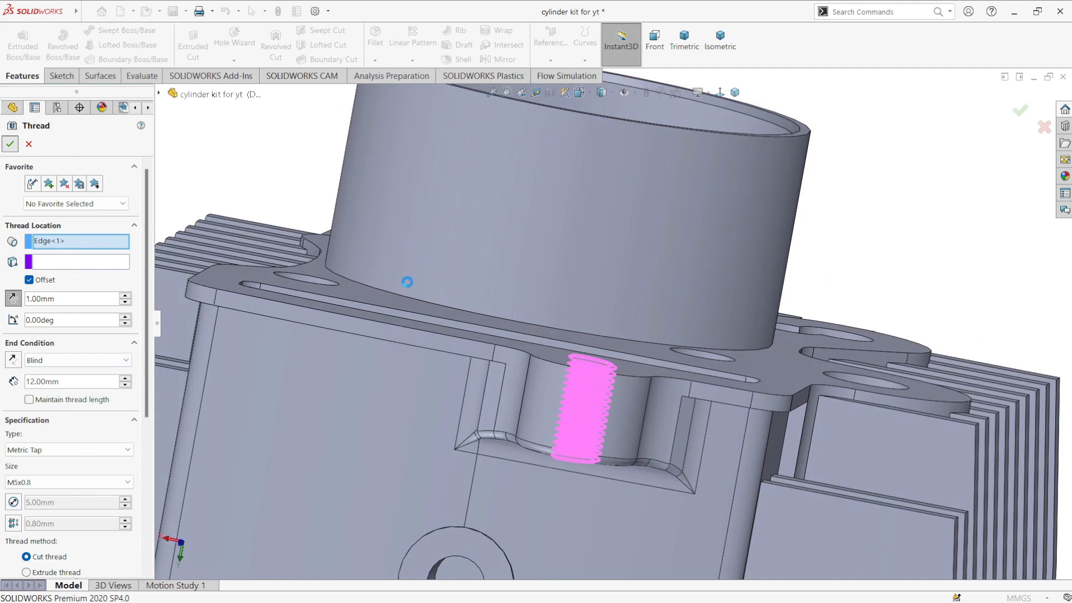
key(Return)
Step: Cut an M5x0.8 thread in the base-side lug's hole, with a 1 mm start offset, reversed direction and 14 mm blind depth
middle_drag(597, 400, 719, 266)
scroll(492, 454, up, 2)
click(468, 453)
click(232, 60)
click(244, 103)
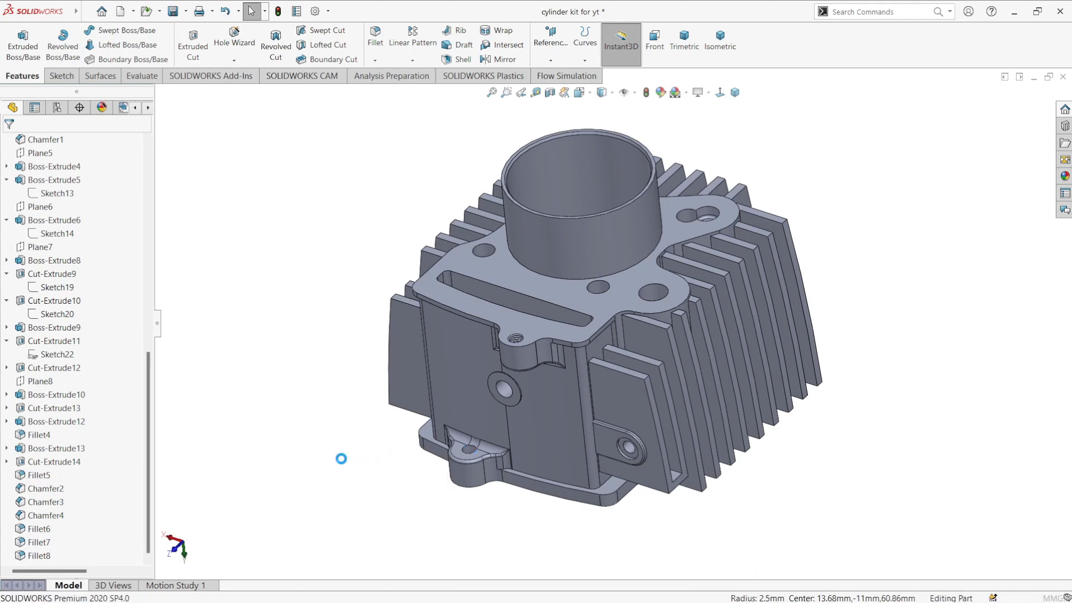
click(31, 280)
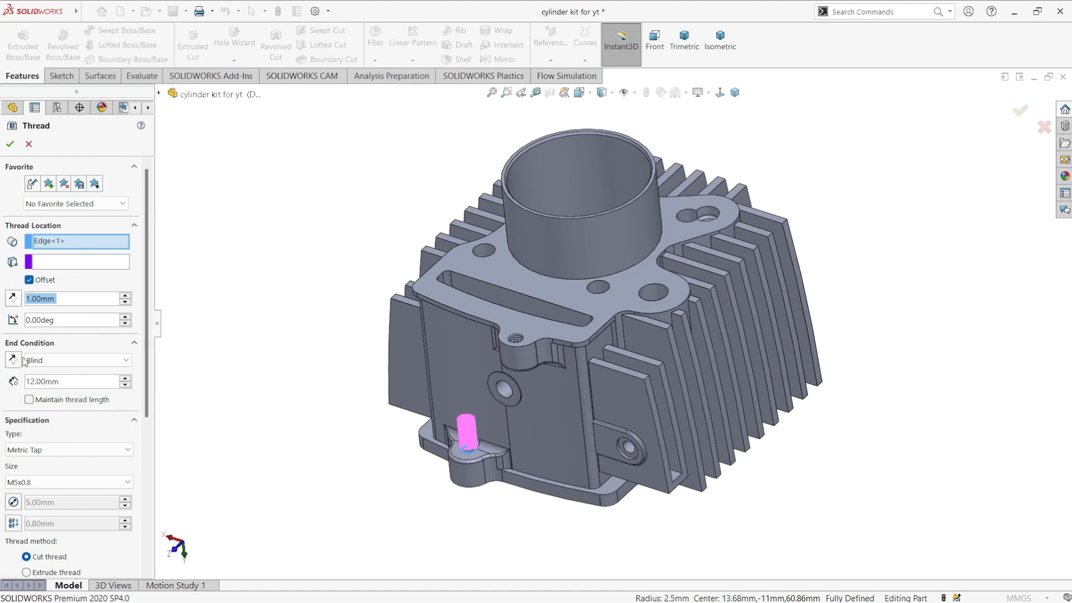
scroll(520, 470, down, 3)
middle_drag(531, 455, 463, 345)
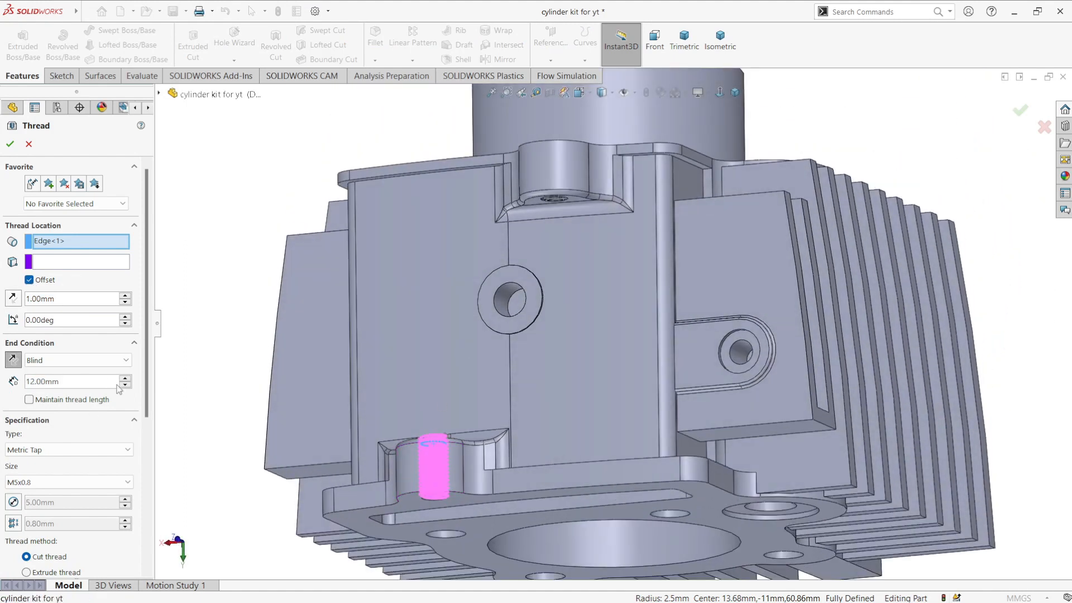
text(14)
key(Return)
scroll(397, 462, down, 3)
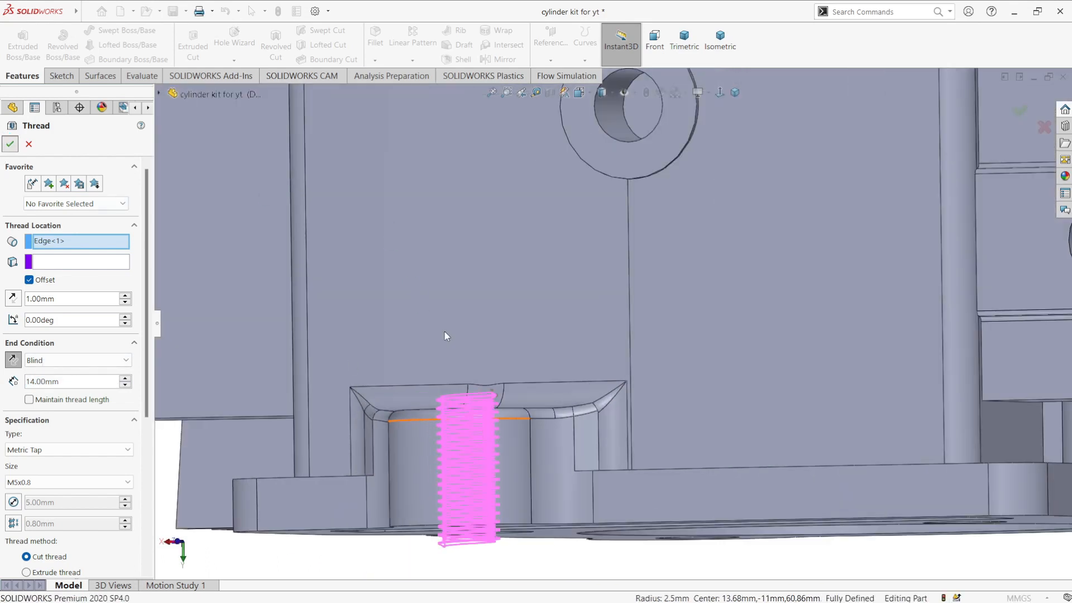
Step: Cut an M5x0.8 thread in the round boss hole between the two lugs, with a reversed 1 mm start offset and 14 mm depth
scroll(517, 392, up, 3)
middle_drag(521, 393, 614, 253)
click(620, 317)
click(216, 96)
click(233, 62)
click(239, 104)
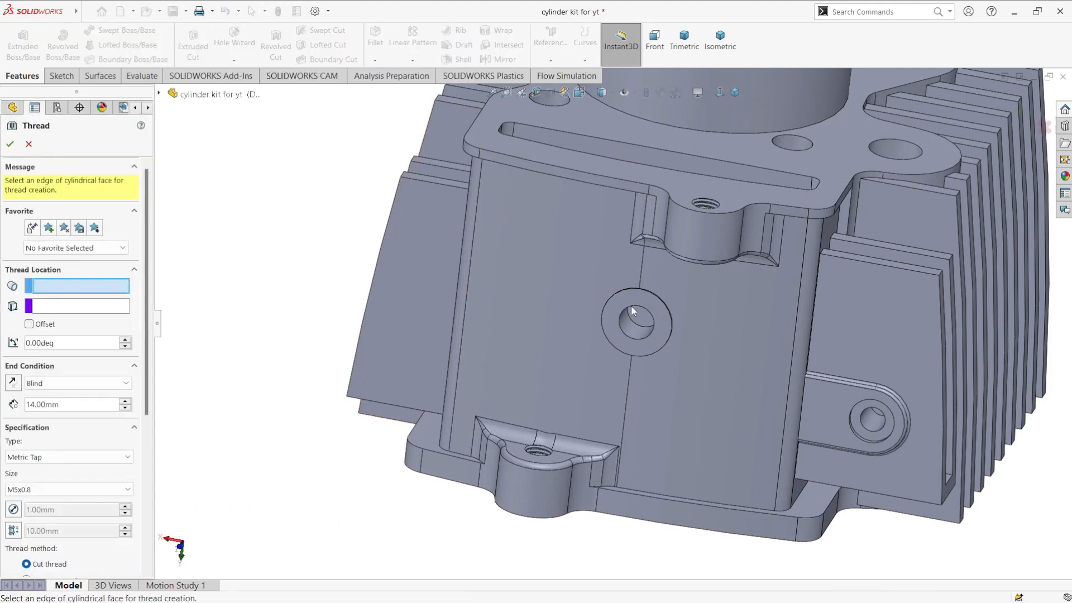
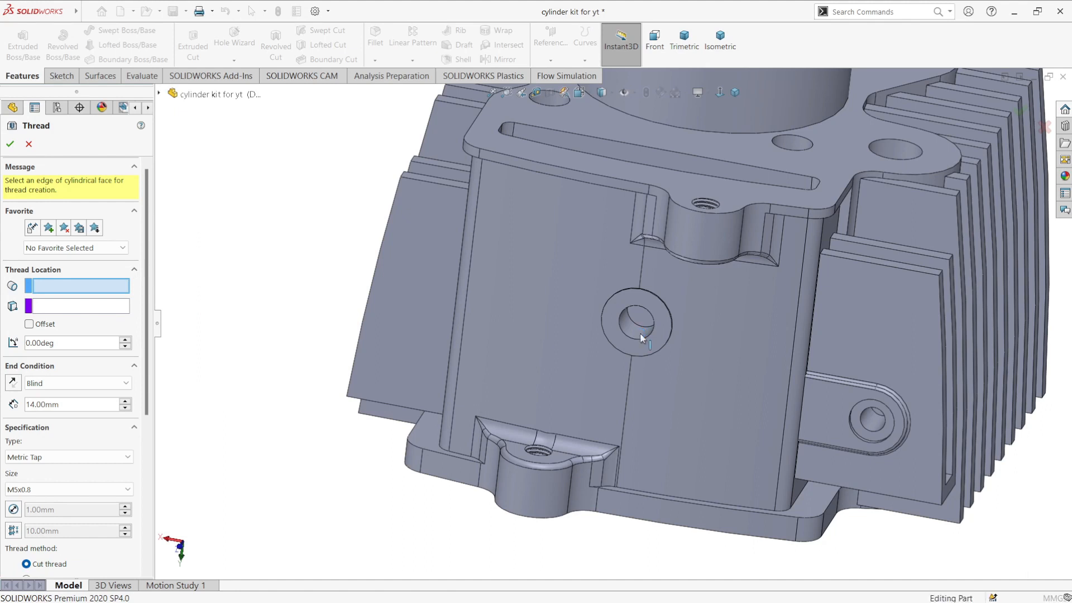
click(640, 338)
middle_drag(640, 338, 592, 329)
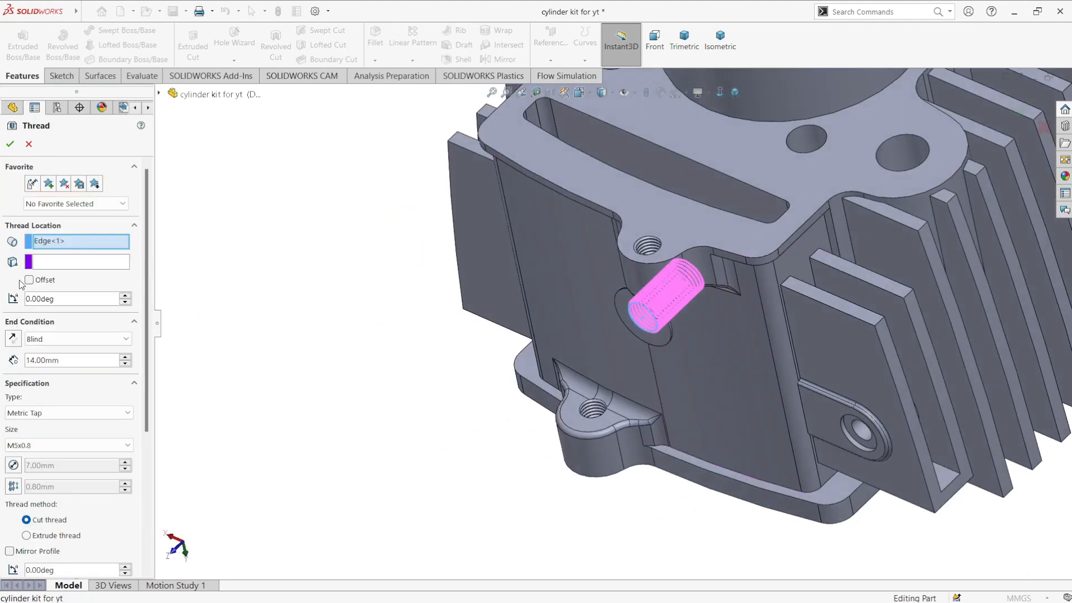
click(30, 280)
click(11, 302)
middle_drag(672, 329, 684, 414)
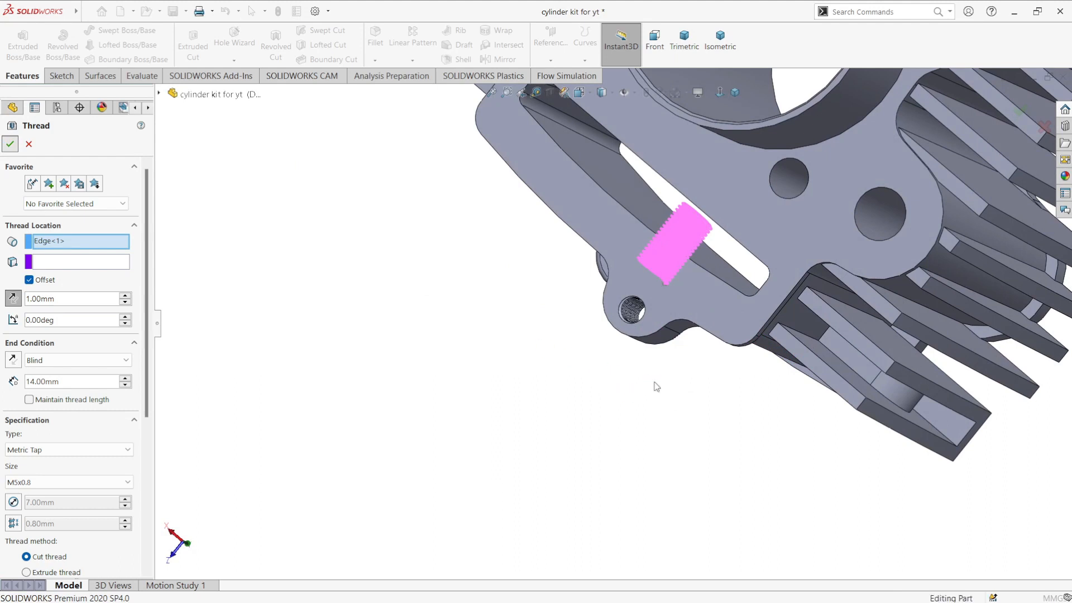
Step: Cut an M5x0.8 thread in the side pad's hole with a 10 mm blind depth and a reversed 1 mm start offset
middle_drag(659, 390, 686, 320)
scroll(759, 440, down, 2)
scroll(760, 440, up, 2)
click(234, 60)
click(234, 99)
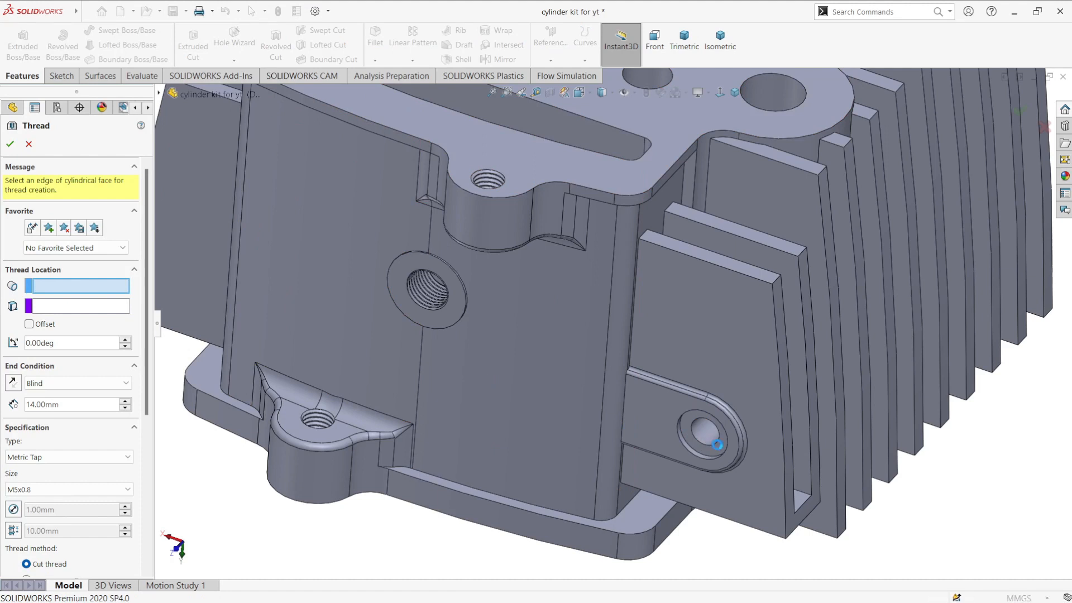
middle_drag(735, 450, 602, 430)
text(10)
key(Return)
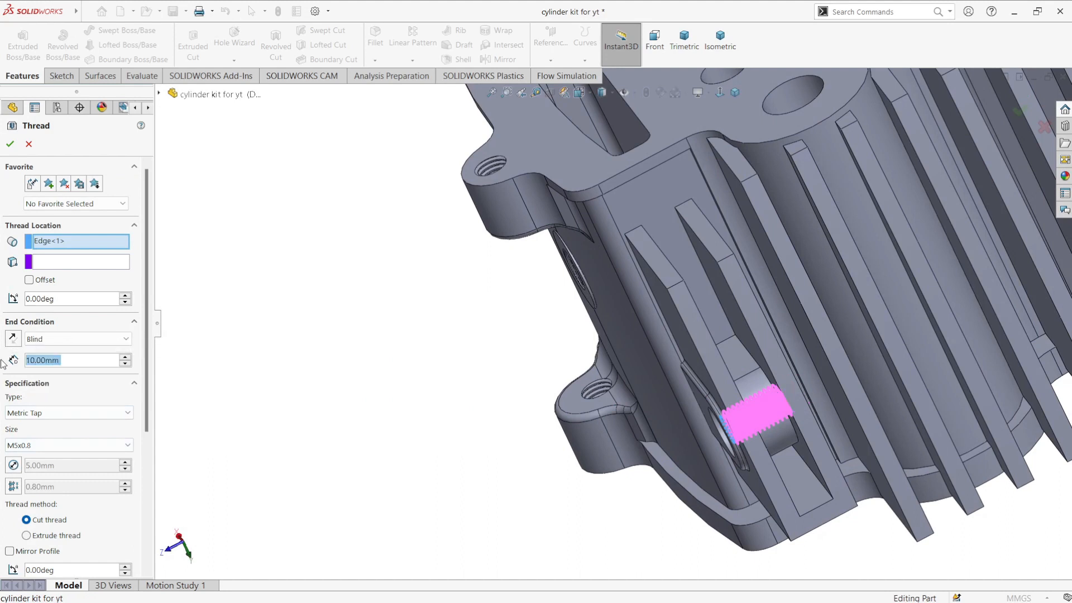
key(Up)
click(29, 280)
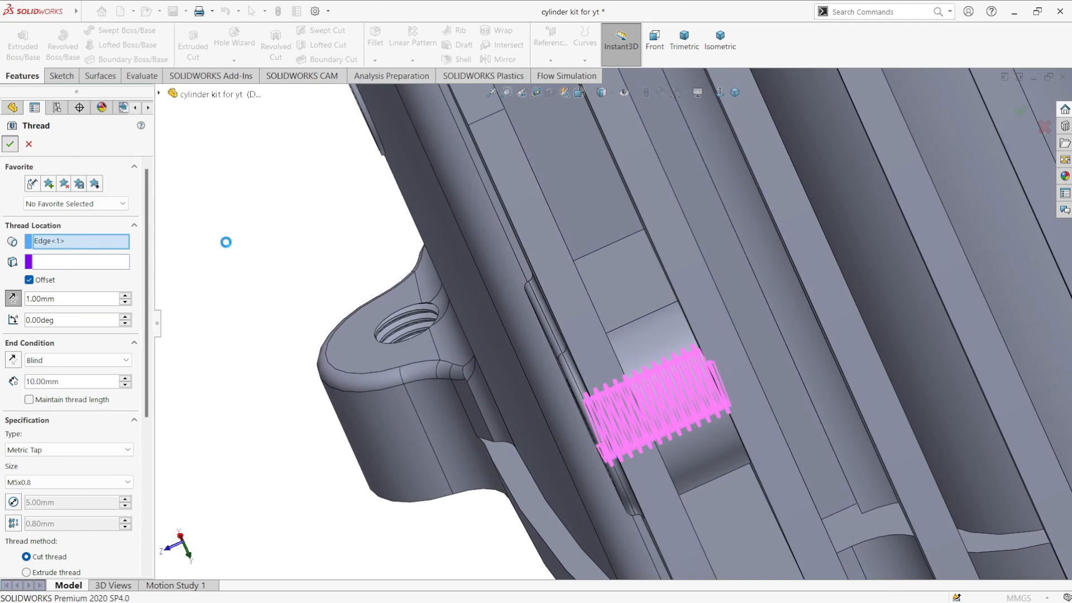
Step: Save the part
middle_drag(523, 406, 602, 273)
scroll(702, 412, up, 5)
scroll(645, 405, up, 4)
key(ctrl+s)
click(604, 276)
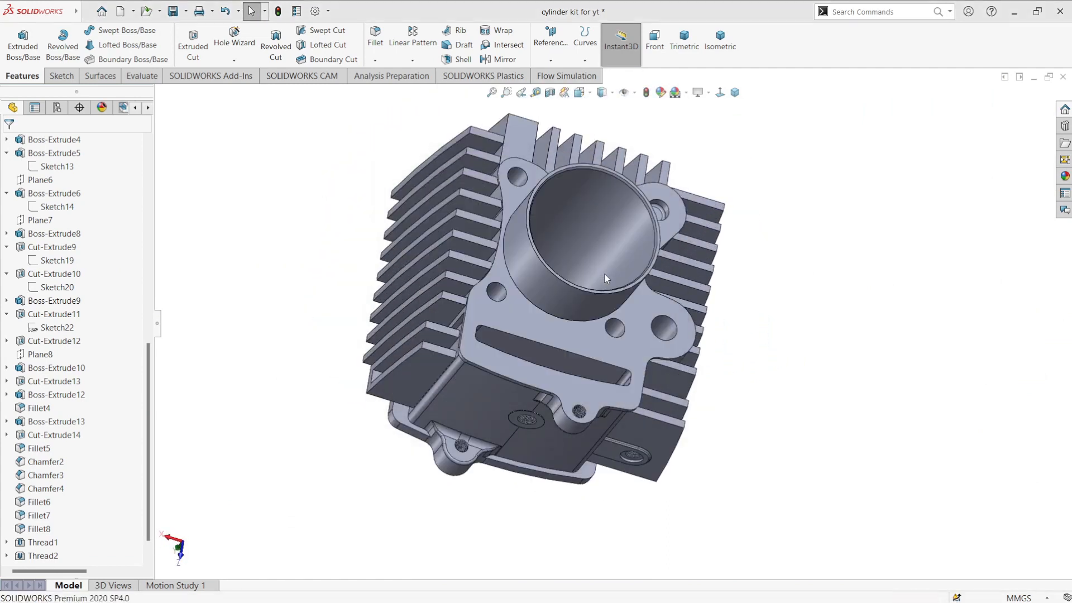
Step: Start a fillet on a side fin's outer vertical edge and extend the selection to the matching outer edges of both side fin banks
middle_drag(604, 269, 597, 366)
scroll(519, 370, down, 2)
middle_drag(366, 365, 446, 369)
scroll(415, 372, down, 3)
click(441, 387)
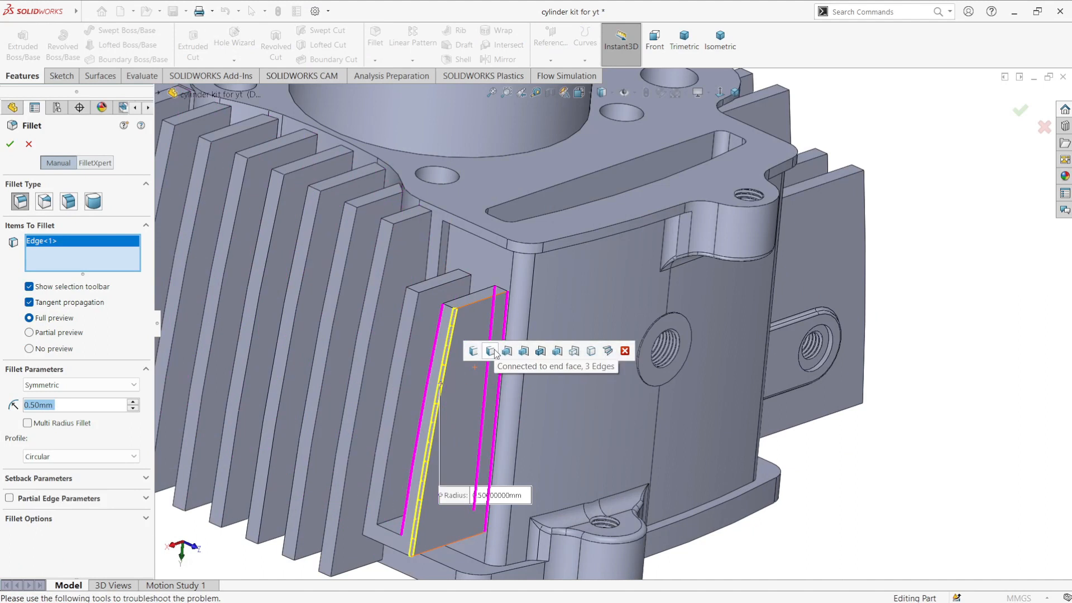
scroll(505, 285, up, 2)
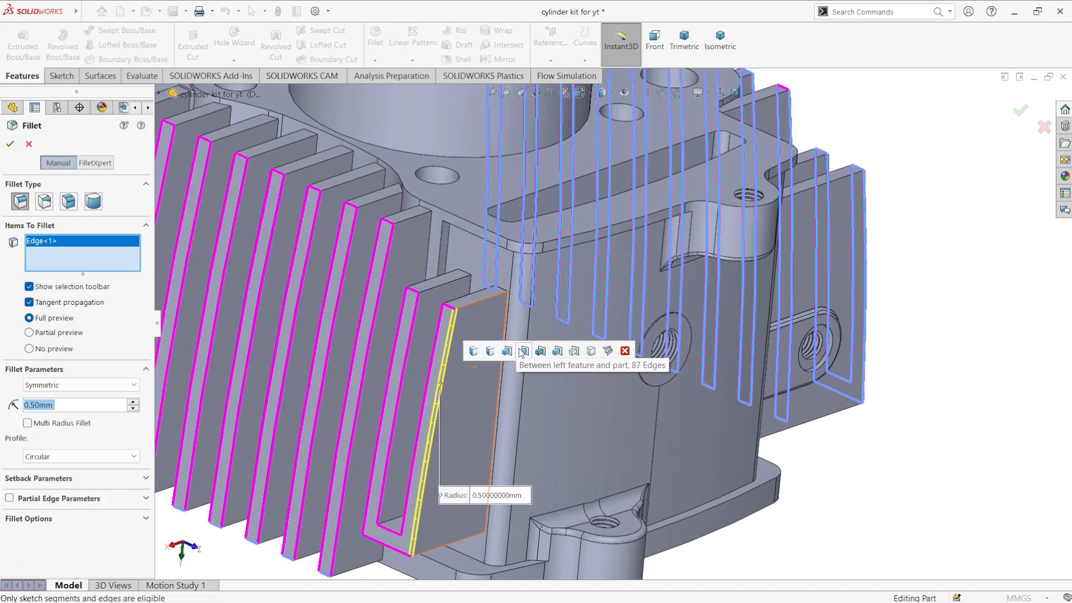
click(505, 282)
scroll(531, 380, up, 2)
scroll(540, 415, up, 1)
middle_drag(540, 415, 565, 446)
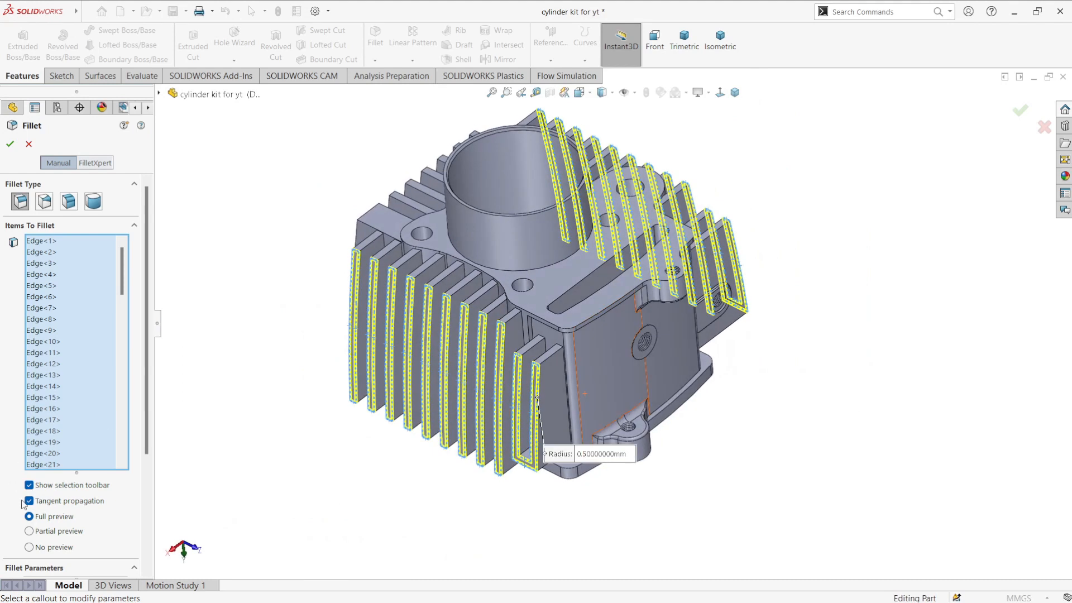
Step: Set the side fin fillet's radius to 0.6 mm
drag(147, 342, 148, 437)
scroll(491, 364, up, 2)
mouse_move(496, 362)
middle_down()
mouse_move(516, 405)
mouse_move(516, 357)
middle_up()
scroll(524, 302, down, 8)
scroll(522, 303, down, 1)
text(0.6)
key(Return)
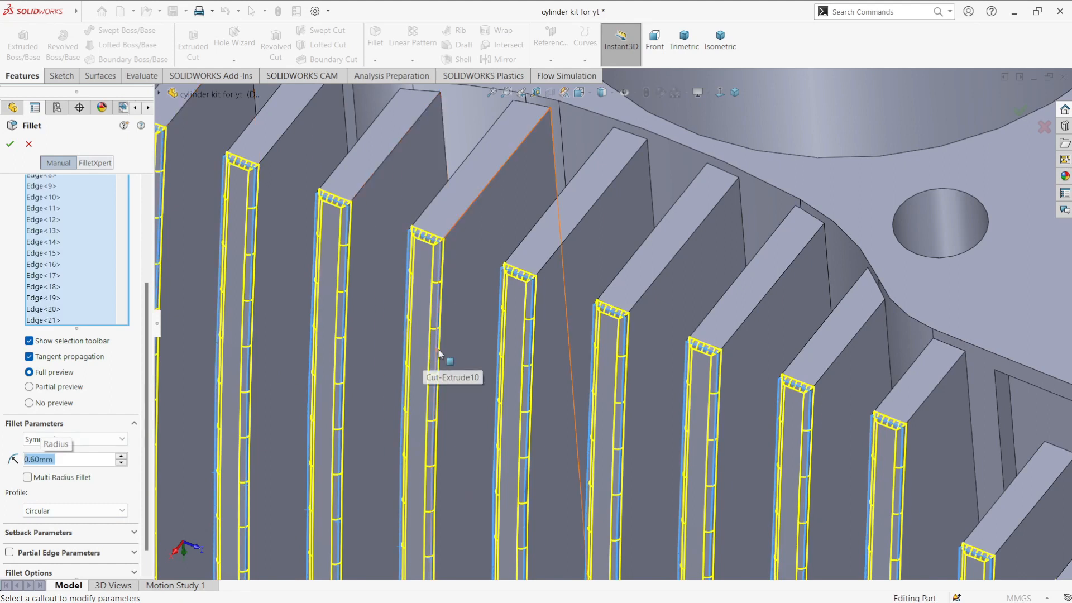
Step: Add the side fins' upper and lower end edges to the fillet and set its radius to 0.8 mm
scroll(575, 333, up, 2)
click(573, 272)
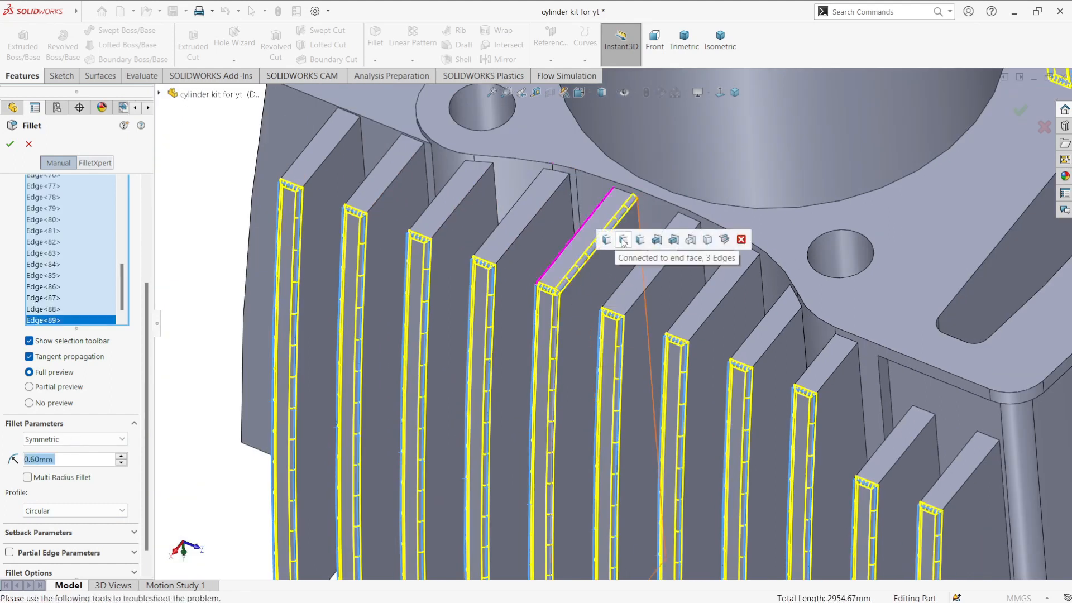
click(655, 239)
scroll(655, 239, up, 4)
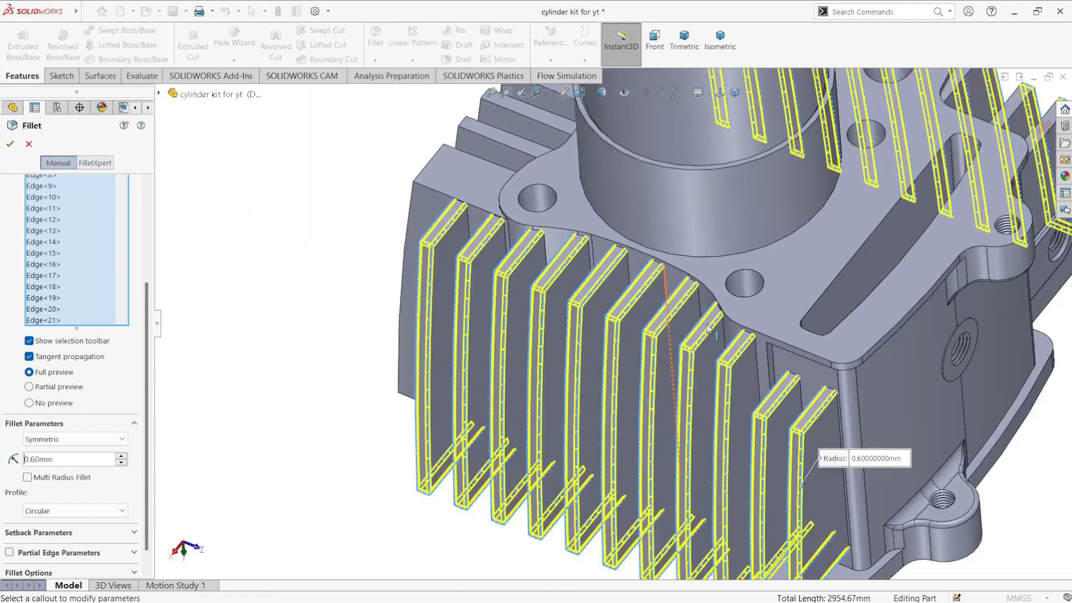
scroll(775, 381, down, 4)
scroll(798, 388, down, 1)
middle_drag(705, 368, 758, 381)
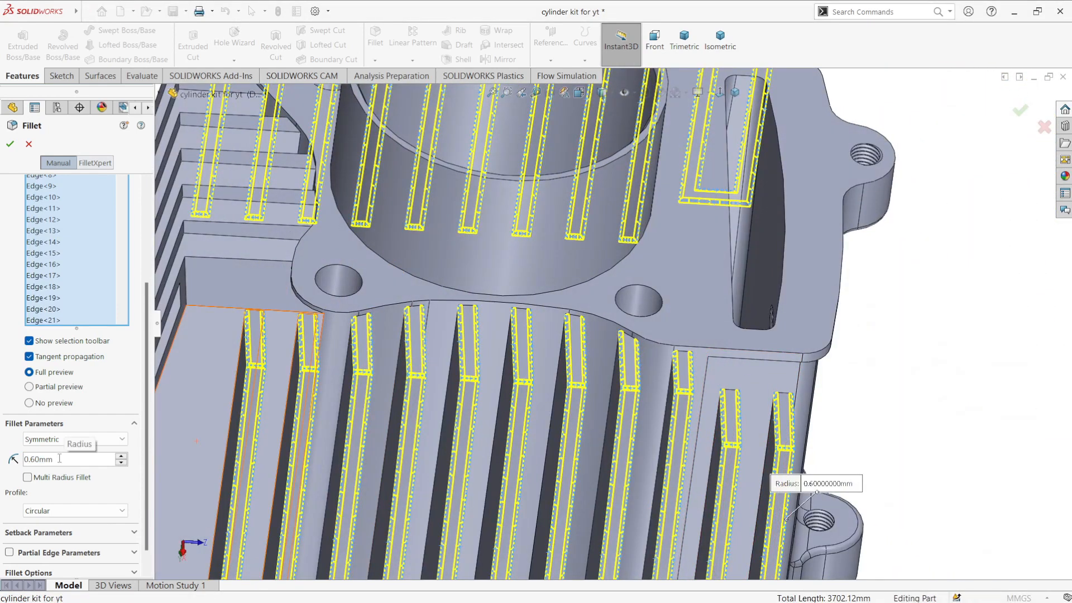
text(8)
key(Return)
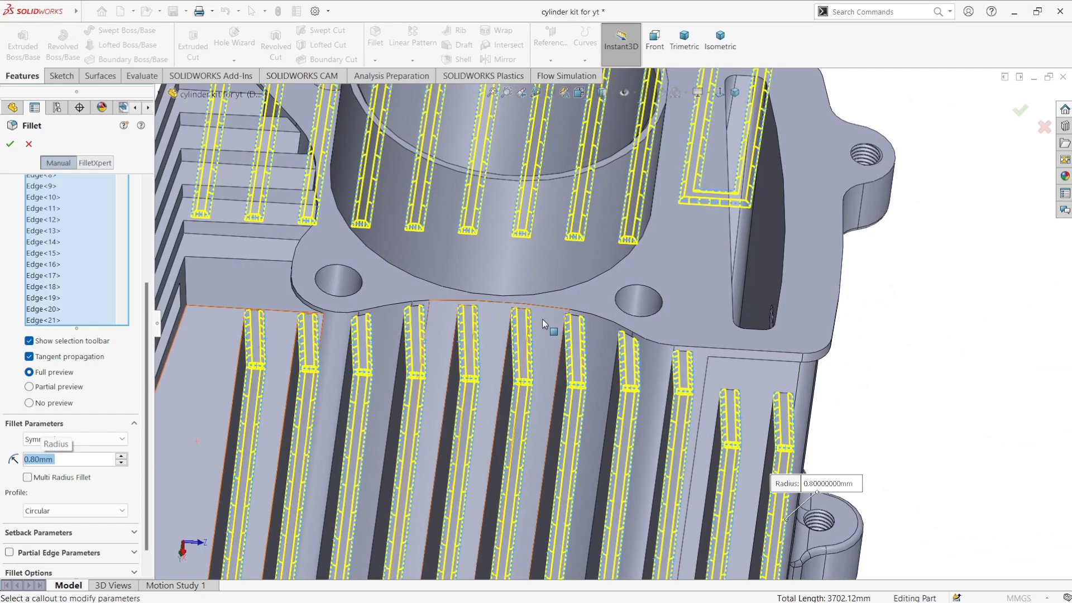
Step: Fillet the exposed edges of the fins on the end face opposite the threaded lugs with a 0.8 mm radius
scroll(542, 320, up, 5)
middle_drag(395, 349, 524, 368)
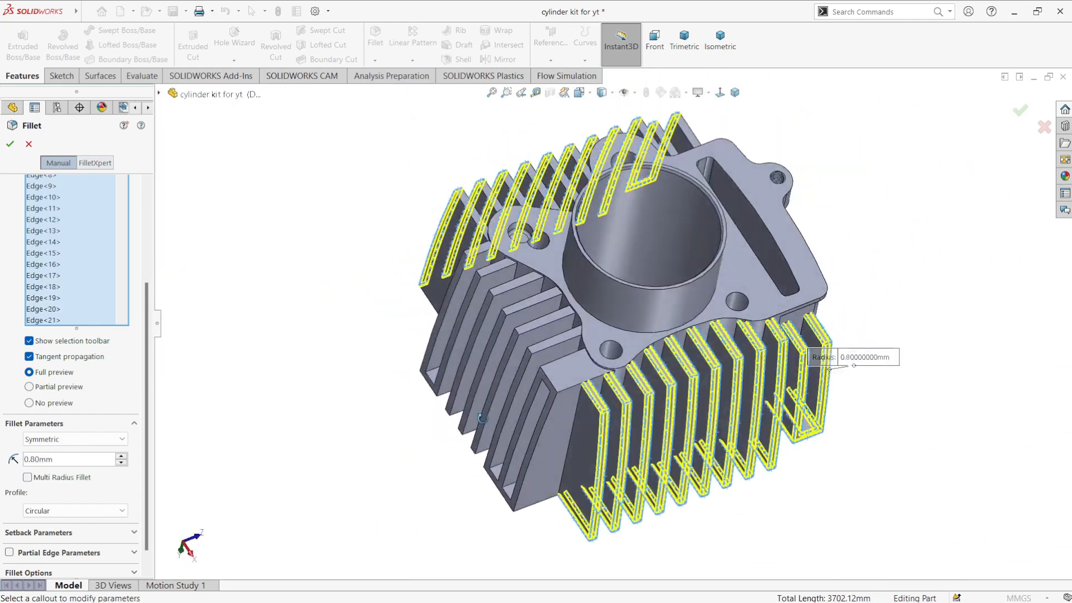
scroll(551, 407, down, 2)
click(551, 406)
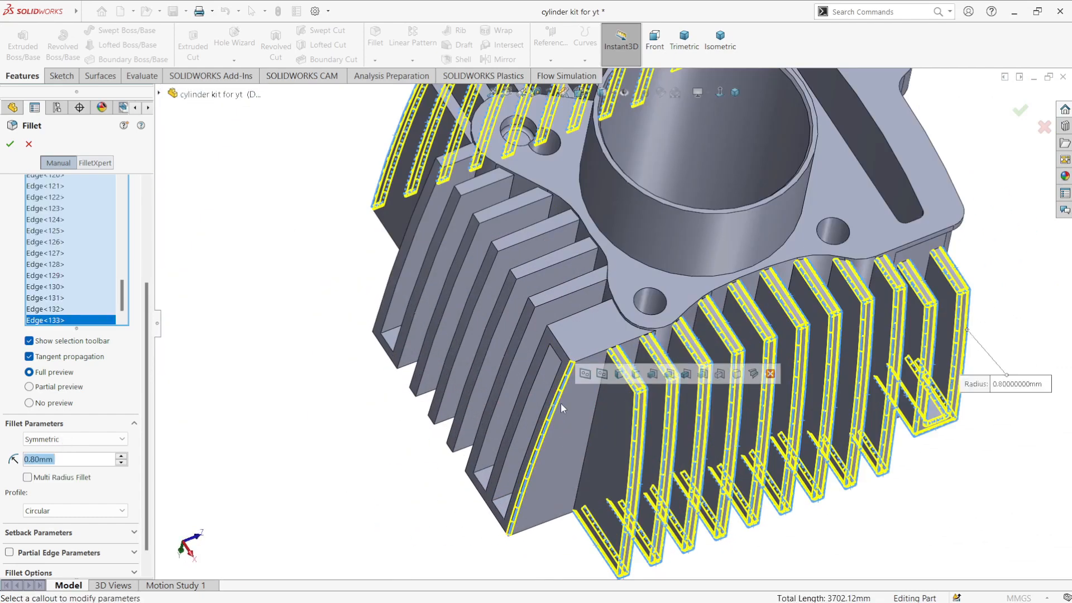
click(652, 373)
click(566, 293)
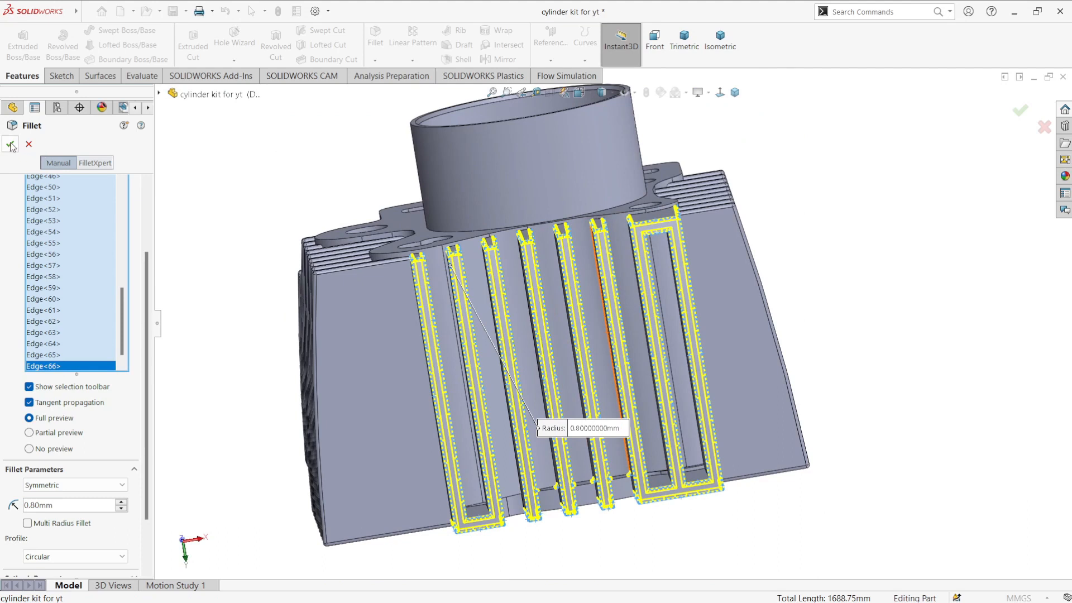
click(11, 145)
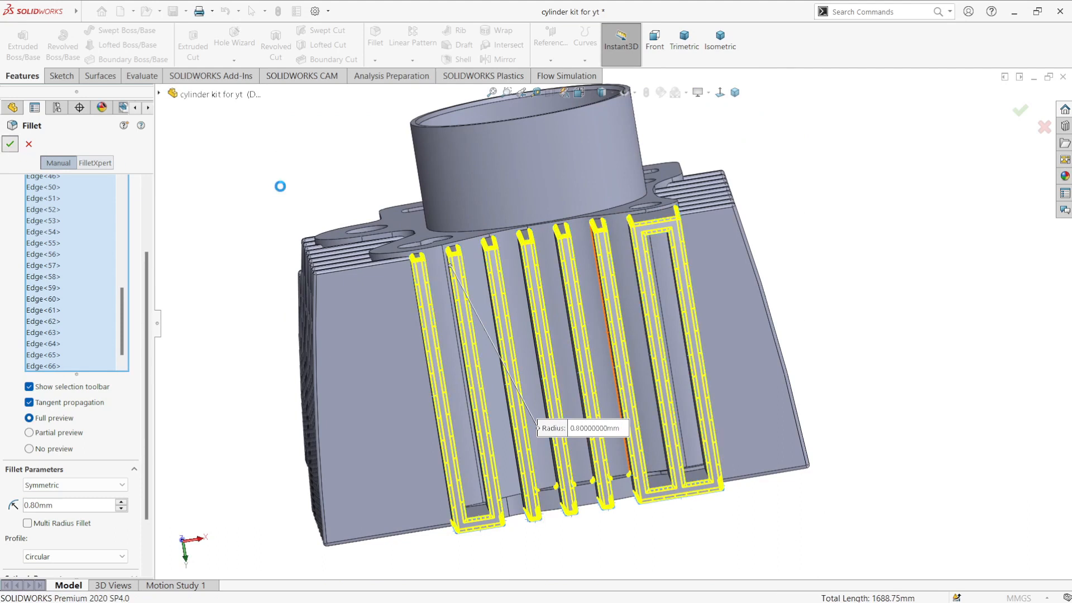
Step: Start a fillet on the sleeve-side flange's outer edge beside its threaded lug
scroll(335, 262, up, 3)
middle_drag(358, 285, 430, 300)
scroll(536, 332, down, 1)
middle_drag(550, 335, 602, 402)
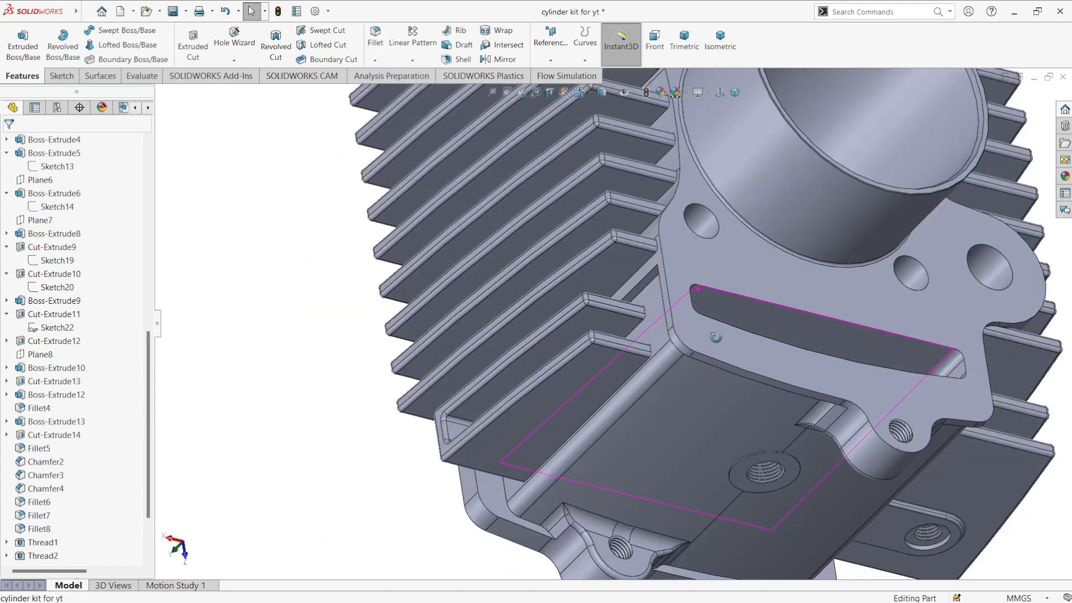
middle_drag(715, 337, 636, 211)
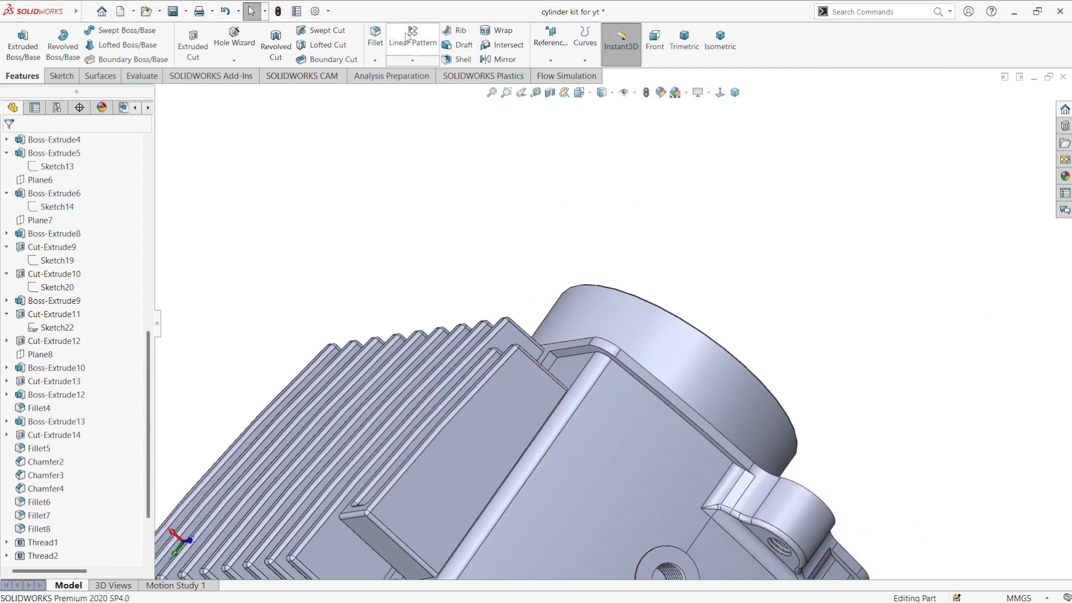
click(375, 38)
click(583, 346)
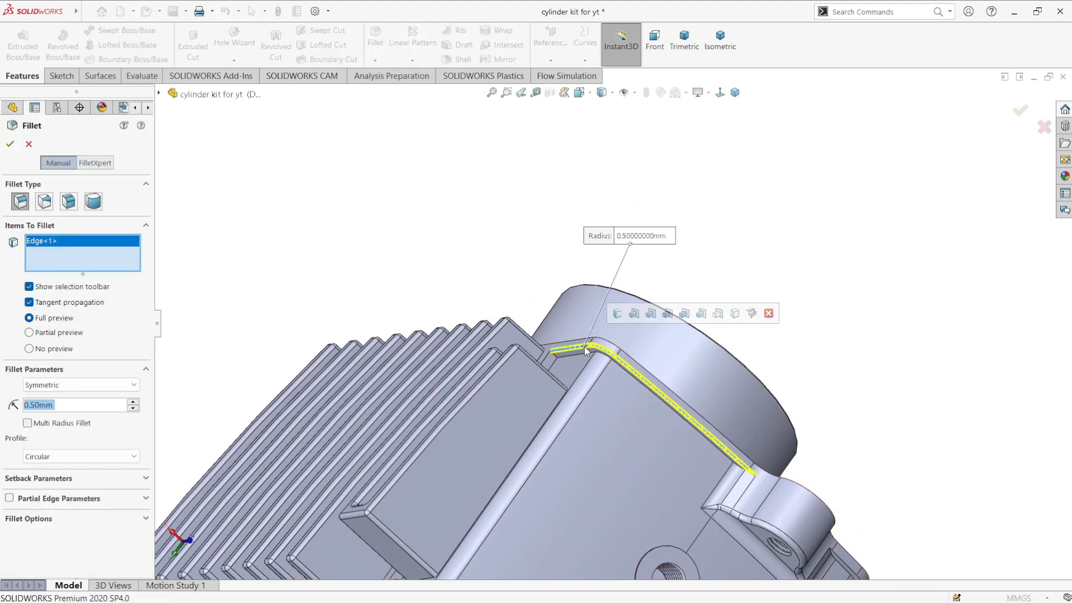
Step: Set the flange fillet's radius to 1 mm and add the remaining lug-face edges of the sleeve-side and base flanges
scroll(585, 349, up, 1)
scroll(744, 429, up, 3)
middle_drag(668, 492, 629, 288)
scroll(741, 406, down, 5)
click(576, 385)
scroll(577, 385, down, 5)
scroll(571, 244, up, 5)
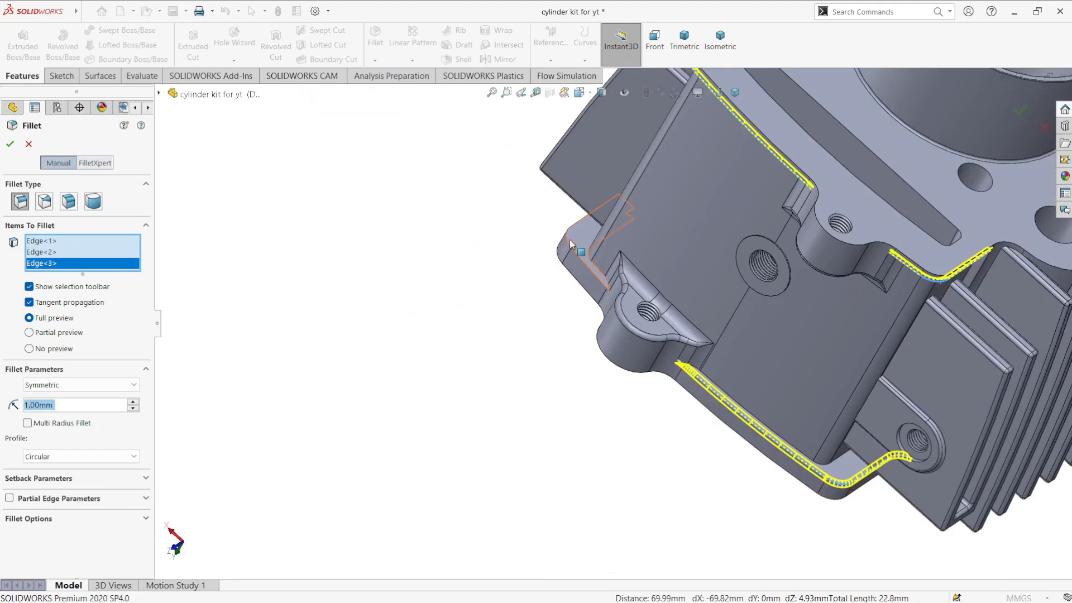
click(569, 241)
Step: Add the base flange's edge segments between the pad-side fins to the 1 mm fillet selection
scroll(568, 242, down, 5)
middle_drag(667, 318, 692, 156)
scroll(655, 320, up, 5)
middle_drag(654, 320, 595, 279)
click(595, 279)
click(593, 294)
click(631, 329)
middle_drag(631, 330, 687, 323)
click(626, 318)
click(688, 308)
click(691, 310)
click(730, 336)
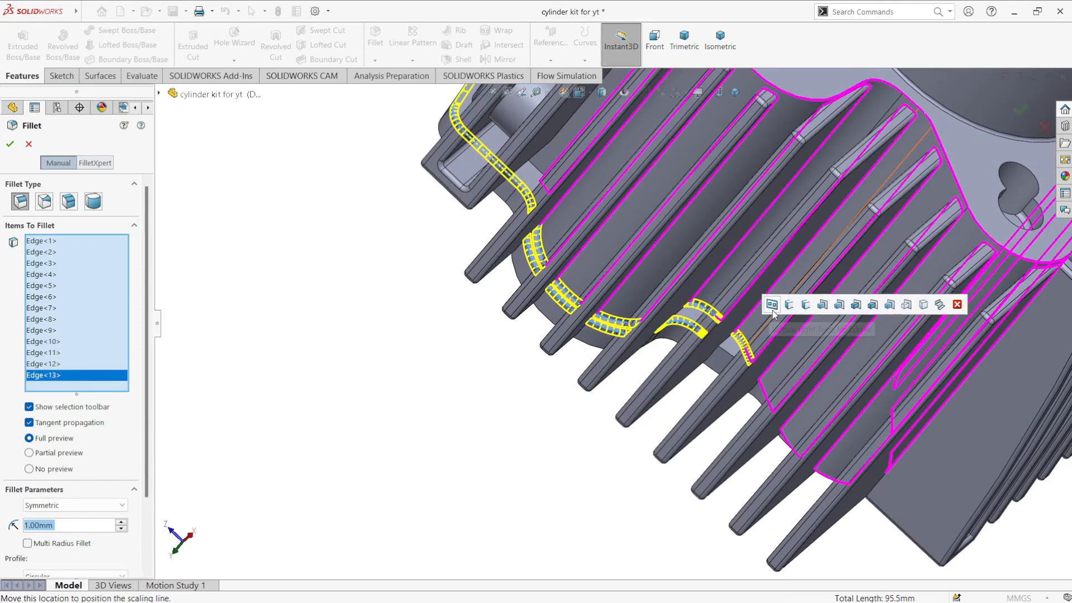
click(726, 352)
click(762, 386)
middle_drag(762, 388, 759, 503)
click(759, 502)
click(745, 455)
Step: Add the base flange's inner and outer edge segments between the fins opposite the pad to the fillet selection
middle_drag(745, 455, 551, 438)
scroll(661, 336, down, 3)
click(661, 335)
click(679, 368)
click(555, 359)
click(517, 328)
click(502, 363)
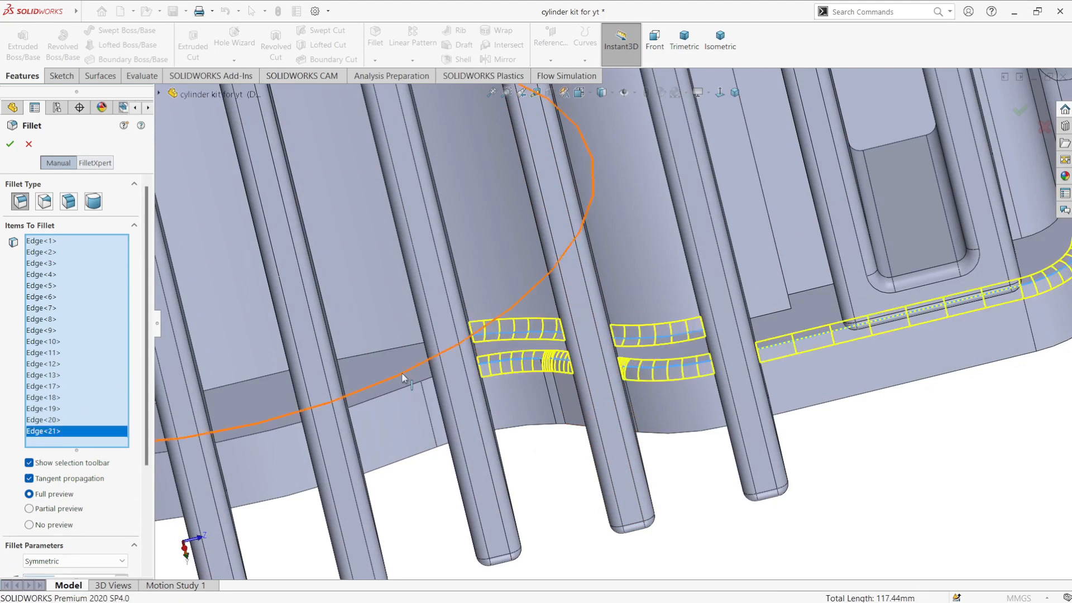
click(384, 343)
scroll(266, 429, up, 3)
scroll(266, 430, down, 3)
click(433, 356)
scroll(453, 346, down, 4)
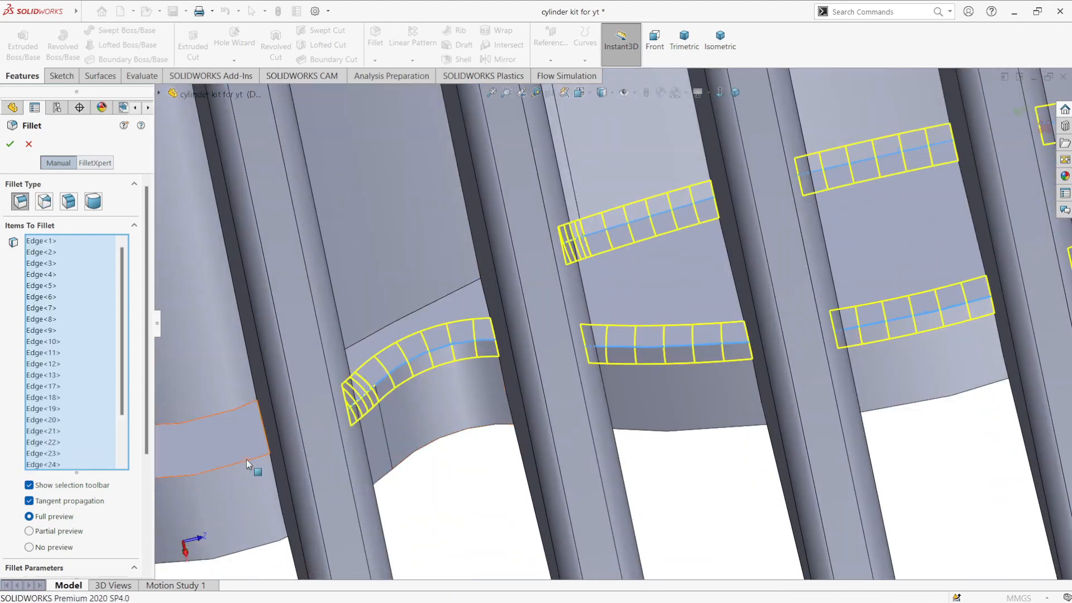
click(246, 463)
scroll(257, 443, up, 2)
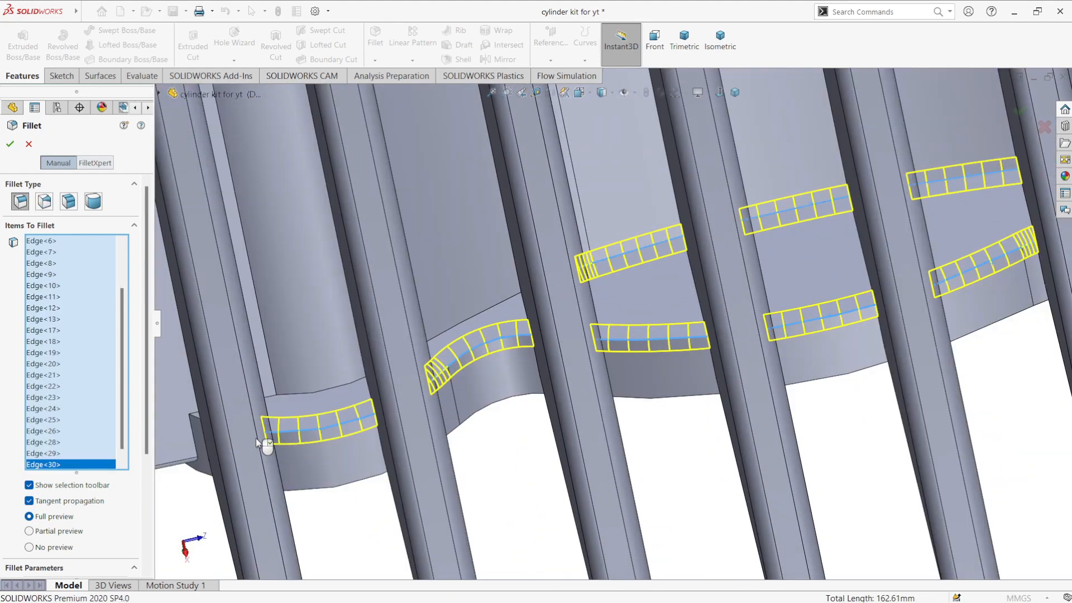
click(224, 423)
scroll(770, 329, up, 3)
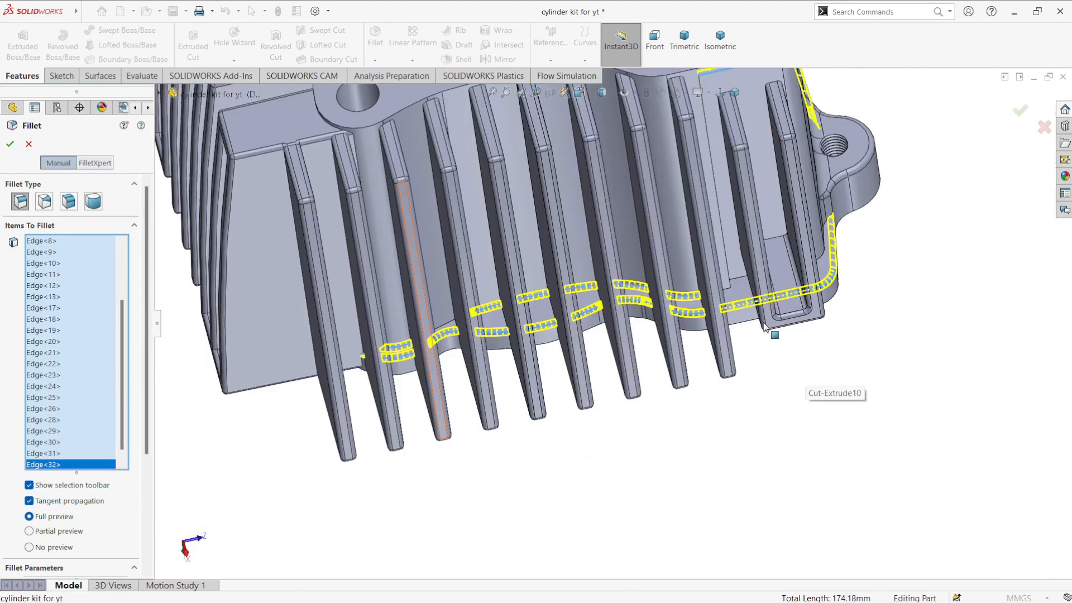
Step: Add the last base flange edges near the slotted corner fin and create the 1 mm flange fillet
scroll(712, 370, down, 3)
click(622, 365)
click(636, 330)
middle_drag(636, 331, 517, 255)
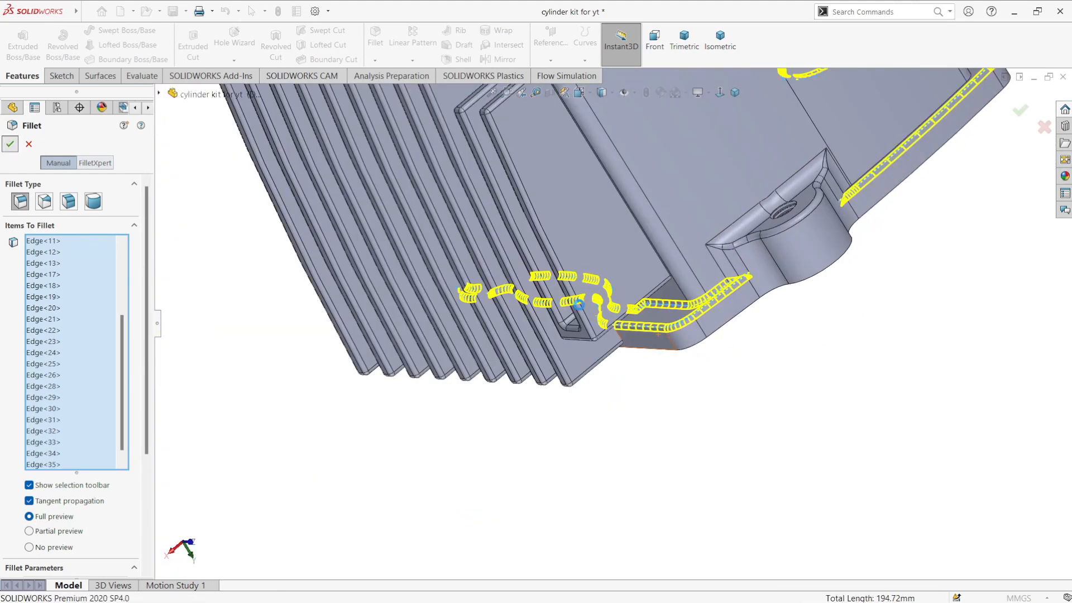
key(Return)
middle_drag(596, 310, 502, 251)
scroll(502, 251, down, 5)
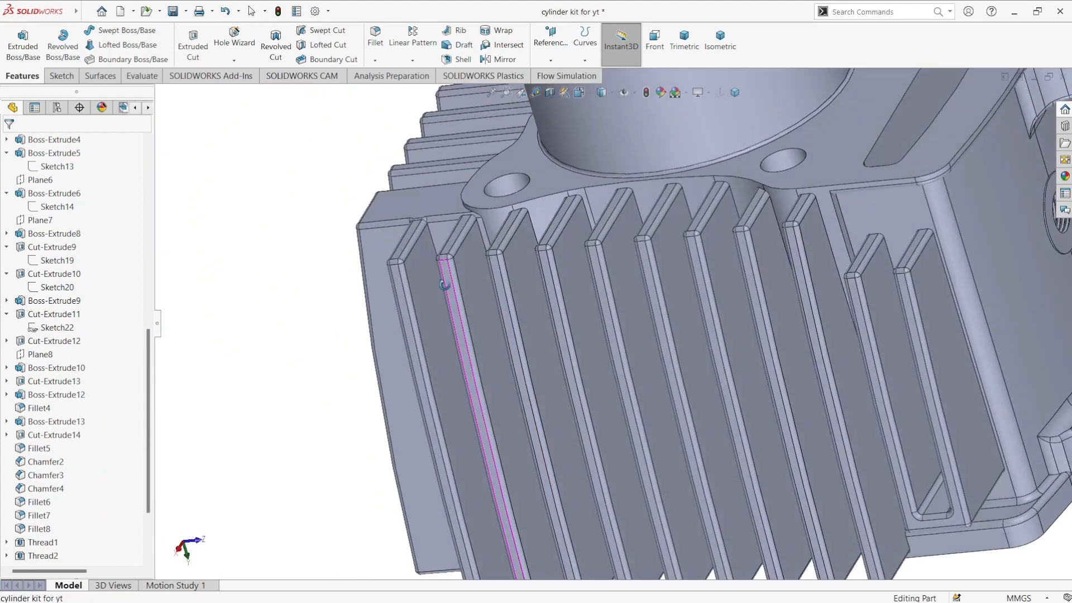
Step: Start a 2 mm fillet and select the first five root edges between the fins on the side without the boss
scroll(487, 192, up, 5)
click(375, 35)
scroll(552, 306, down, 3)
key(Return)
middle_drag(553, 306, 666, 289)
click(665, 290)
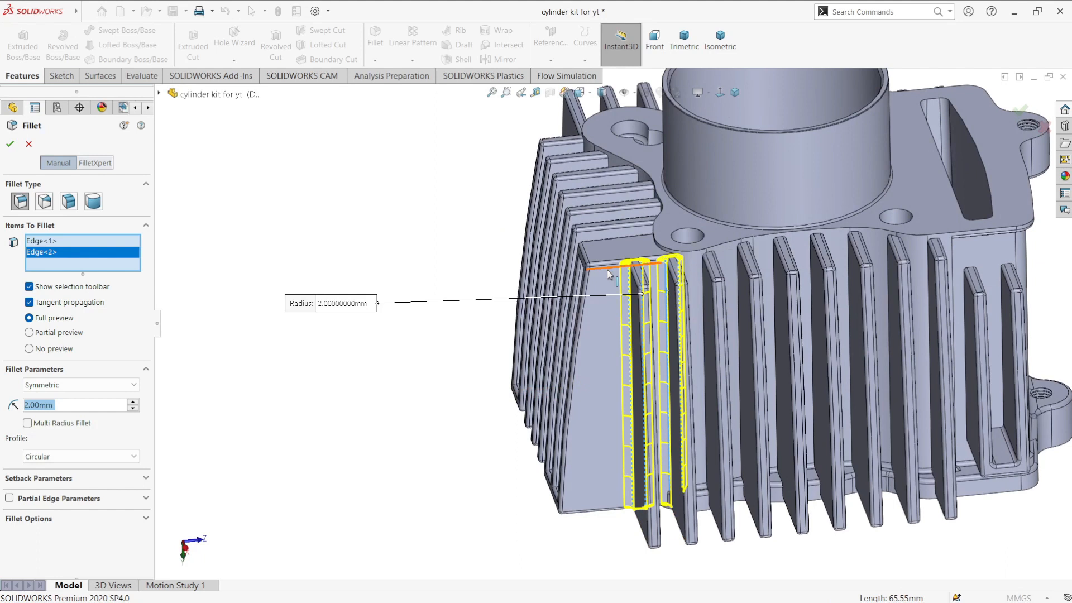
click(705, 269)
click(728, 271)
click(745, 263)
scroll(735, 246, down, 3)
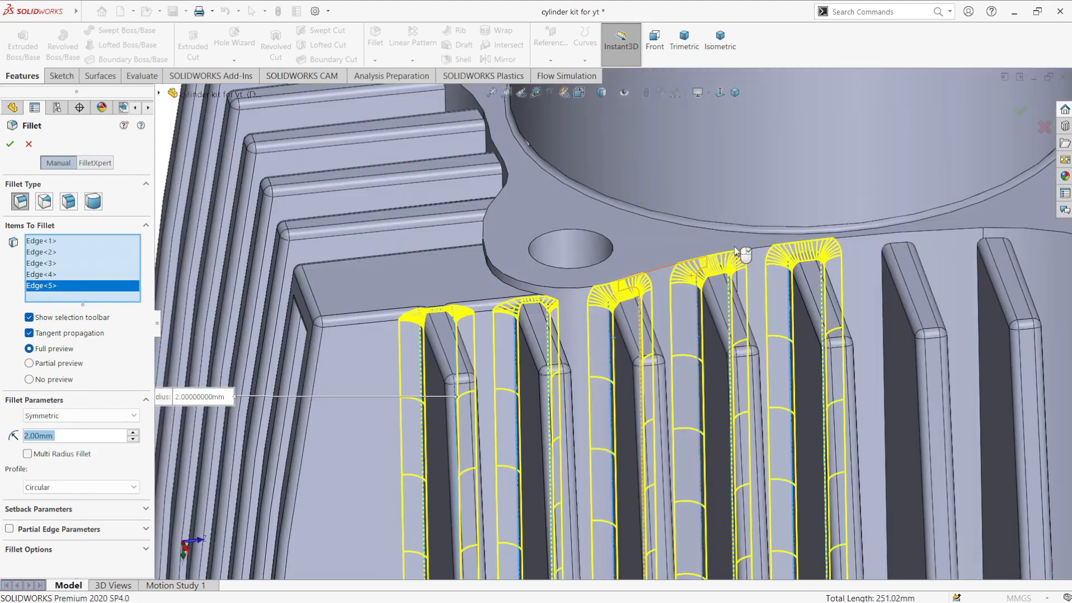
Step: Add the remaining fin root edges on that side, including those around the two short fins
scroll(735, 246, down, 2)
scroll(913, 310, up, 2)
click(734, 308)
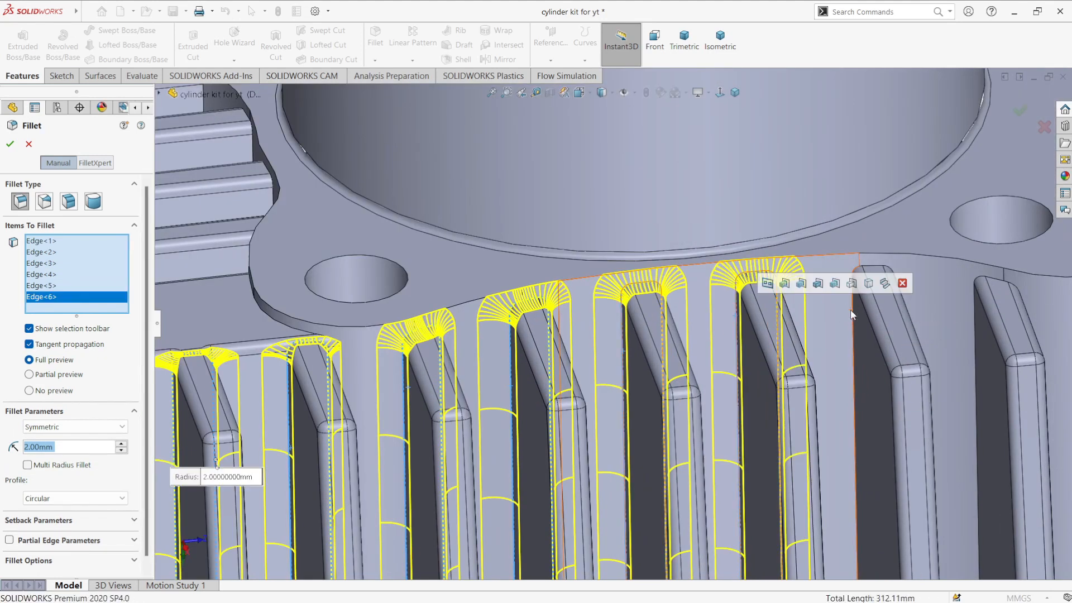
click(852, 307)
click(975, 326)
scroll(956, 353, up, 2)
click(640, 311)
click(661, 329)
scroll(704, 375, up, 3)
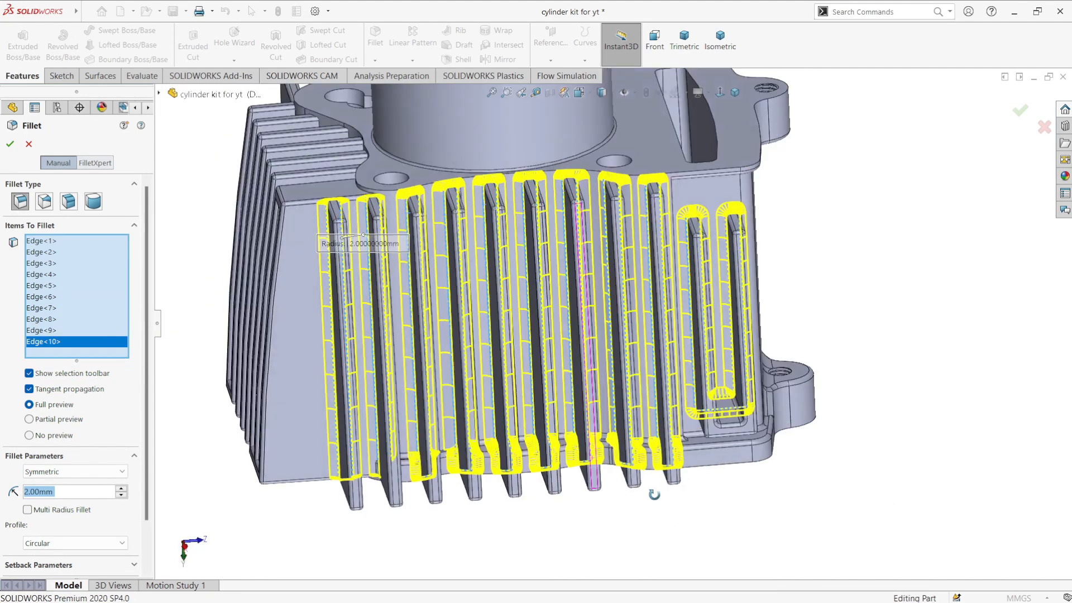
middle_drag(705, 375, 508, 365)
scroll(508, 365, down, 3)
scroll(586, 335, up, 3)
middle_drag(586, 335, 693, 292)
scroll(631, 311, down, 3)
click(631, 311)
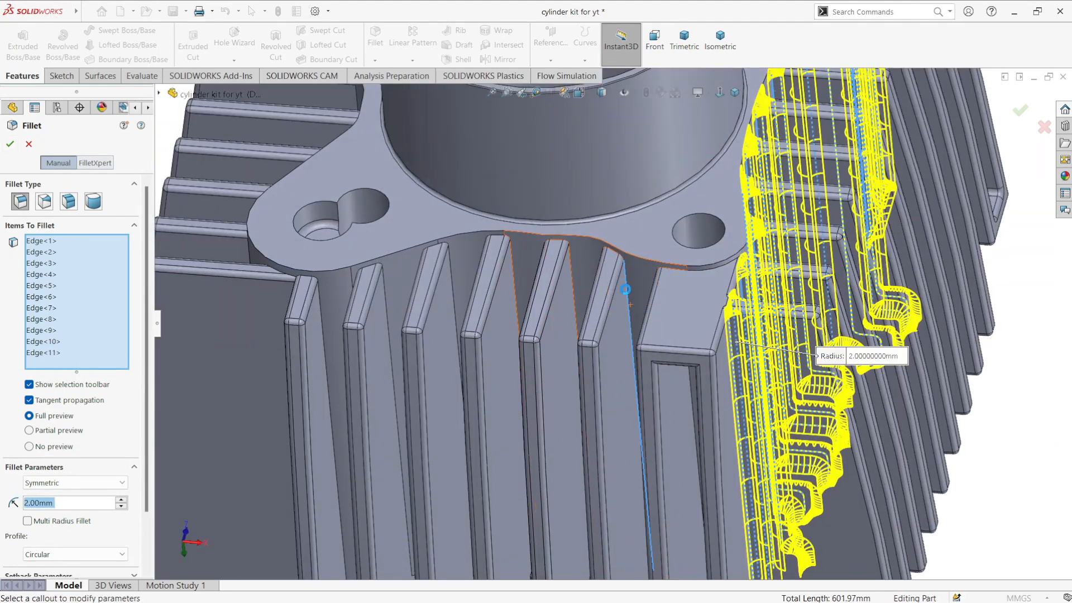
scroll(614, 315, up, 3)
scroll(601, 318, down, 3)
click(601, 319)
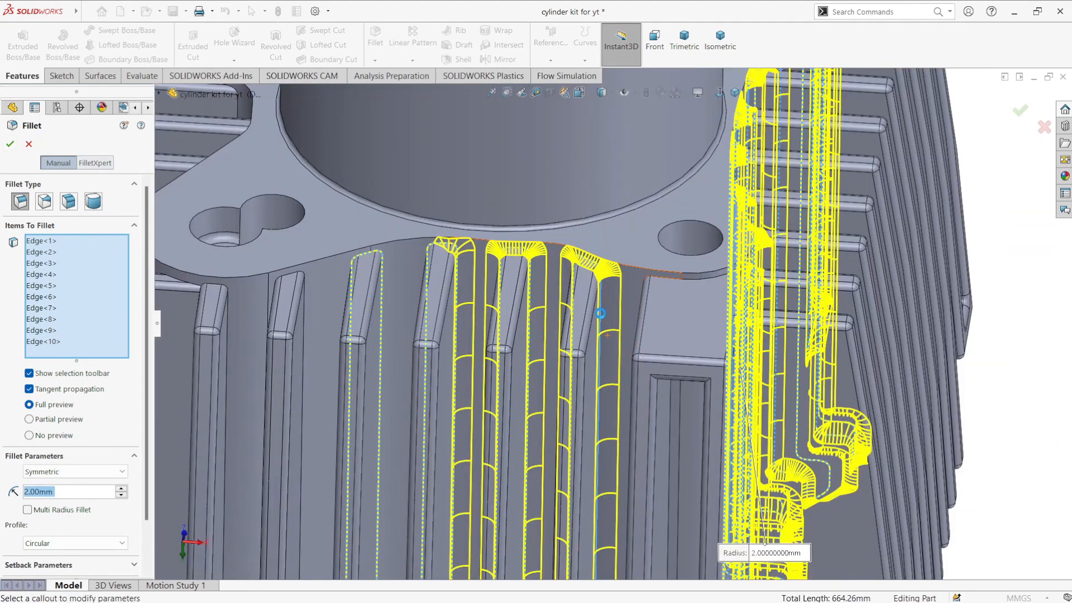
scroll(601, 319, up, 3)
Step: Create the 2 mm fillet along the selected fin roots
middle_drag(601, 318, 176, 207)
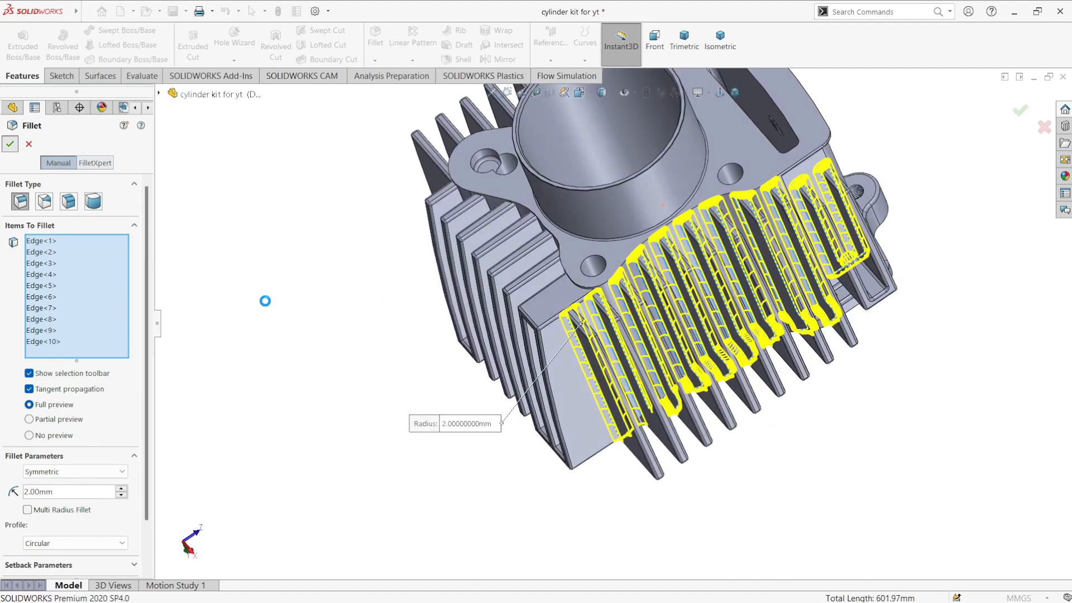
middle_drag(266, 306, 683, 288)
scroll(687, 400, up, 2)
scroll(684, 288, down, 5)
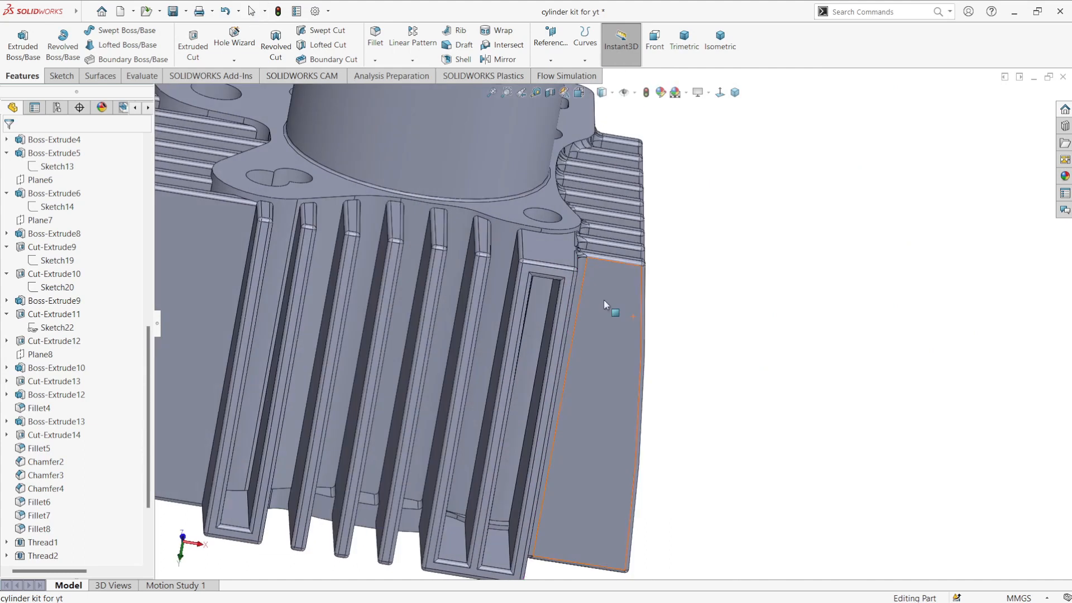
Step: Start another 2 mm fillet on the adjacent side with slotted corner fins and select the root edges between its first fins
key(Return)
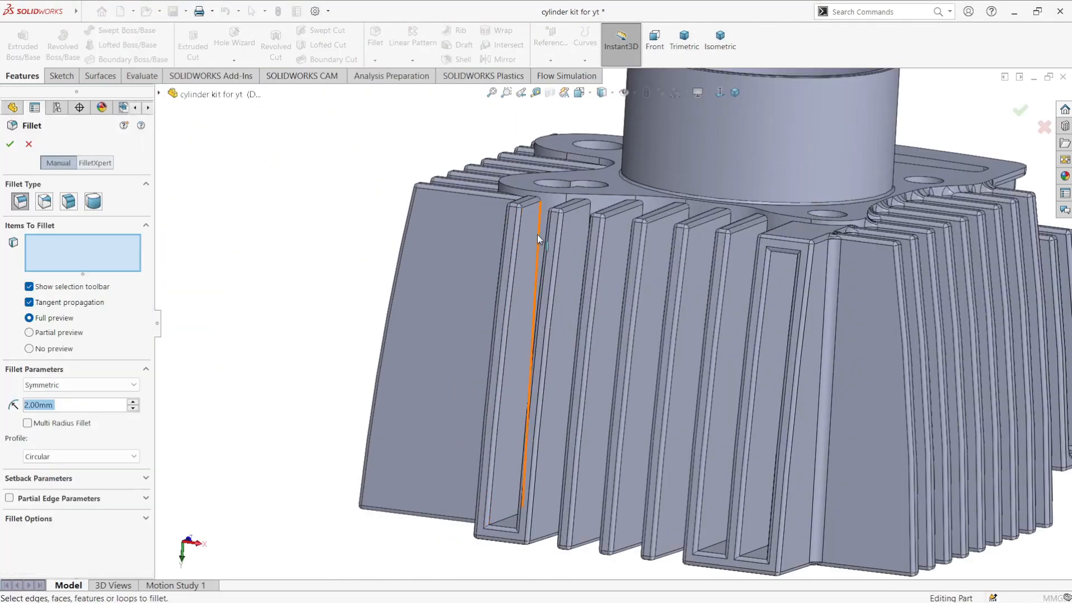
click(537, 235)
middle_drag(537, 234, 563, 284)
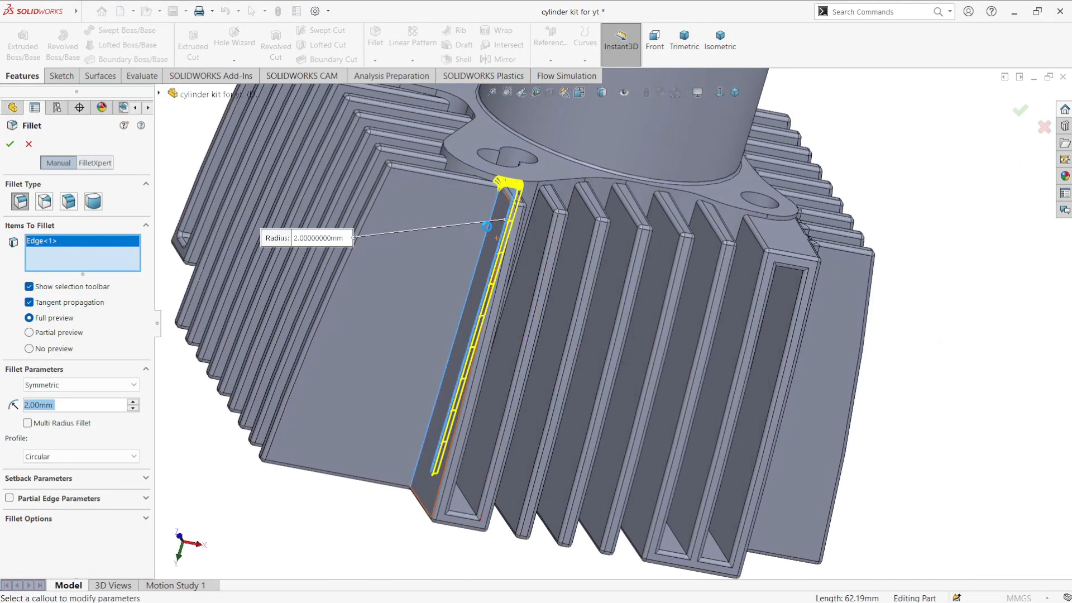
scroll(487, 226, down, 5)
click(565, 239)
click(717, 302)
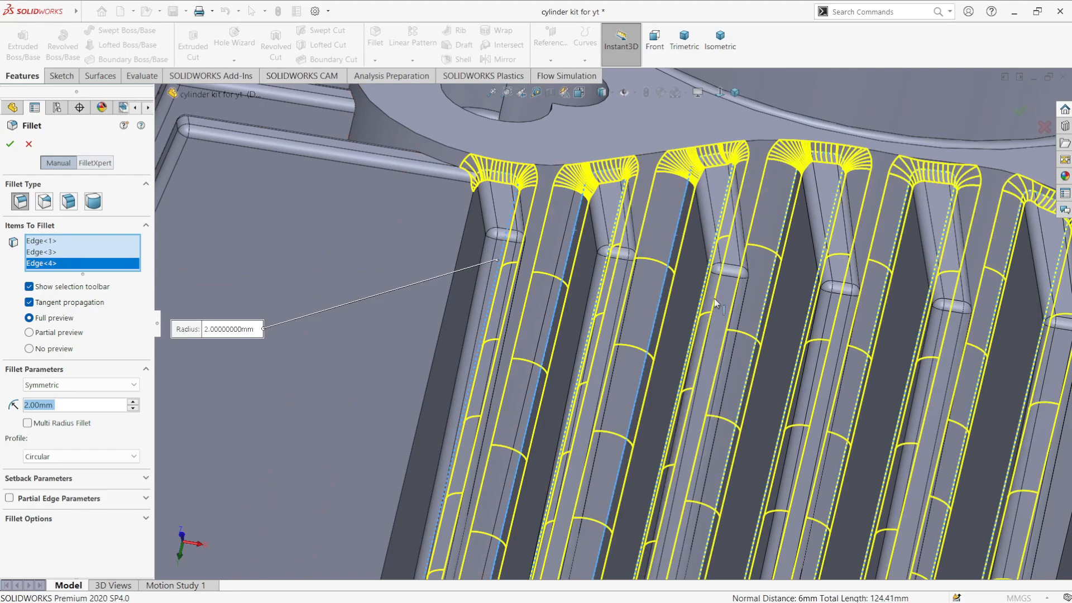
scroll(709, 291, up, 5)
scroll(700, 273, down, 5)
click(695, 259)
Step: Add the root edges inside the double-slotted corner fin to the 2 mm fillet selection
scroll(694, 258, up, 5)
middle_drag(695, 259, 756, 376)
scroll(720, 445, down, 5)
click(704, 364)
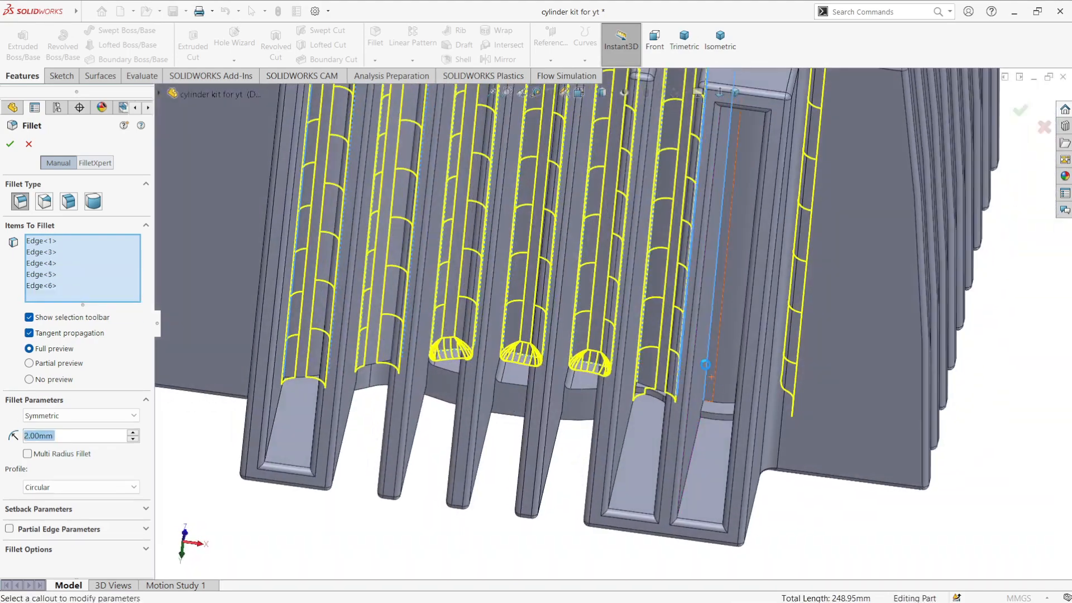
scroll(705, 364, up, 2)
click(705, 365)
scroll(692, 234, up, 5)
scroll(684, 177, down, 5)
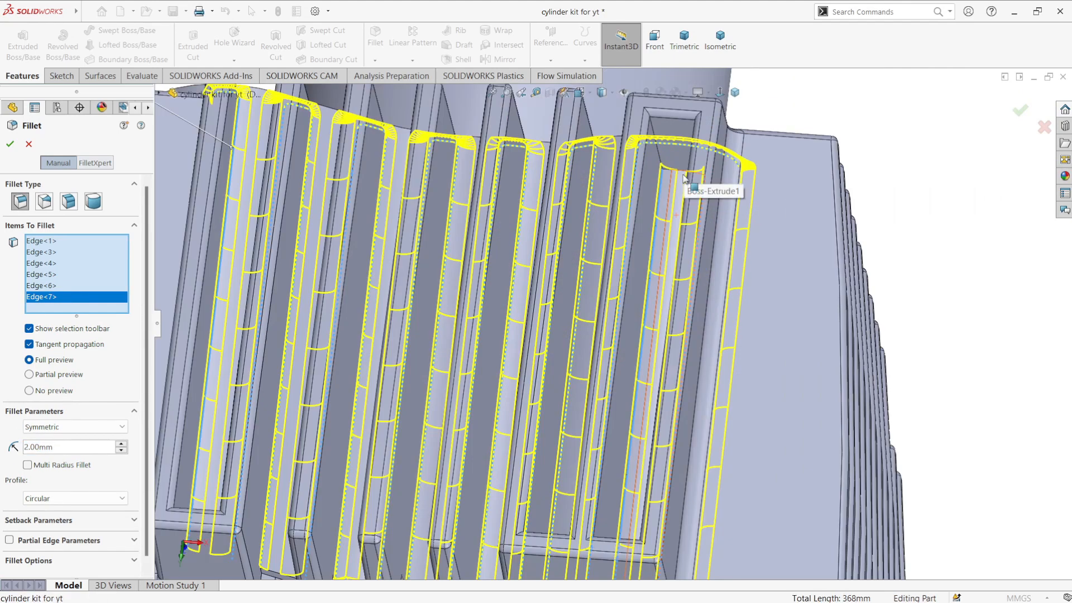
click(684, 177)
Step: Add the short root edge near the lower end of the corner fin's slots and create the 2 mm fillet
scroll(446, 293, up, 5)
scroll(610, 368, down, 5)
click(625, 357)
click(625, 354)
click(623, 357)
scroll(623, 357, up, 3)
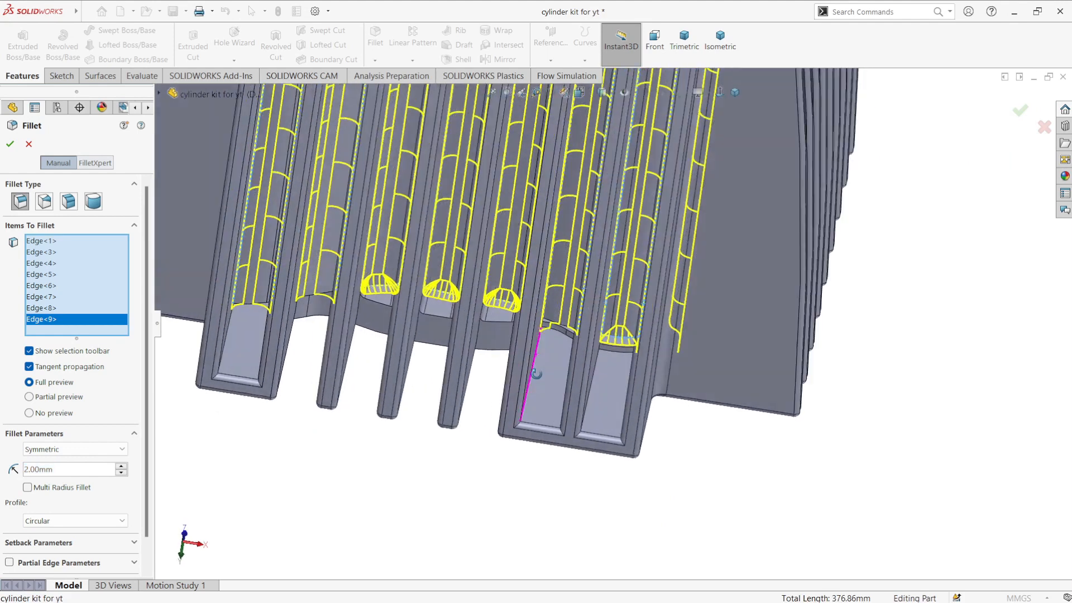
scroll(537, 369, up, 4)
scroll(525, 399, down, 5)
click(569, 408)
click(561, 413)
scroll(586, 427, up, 5)
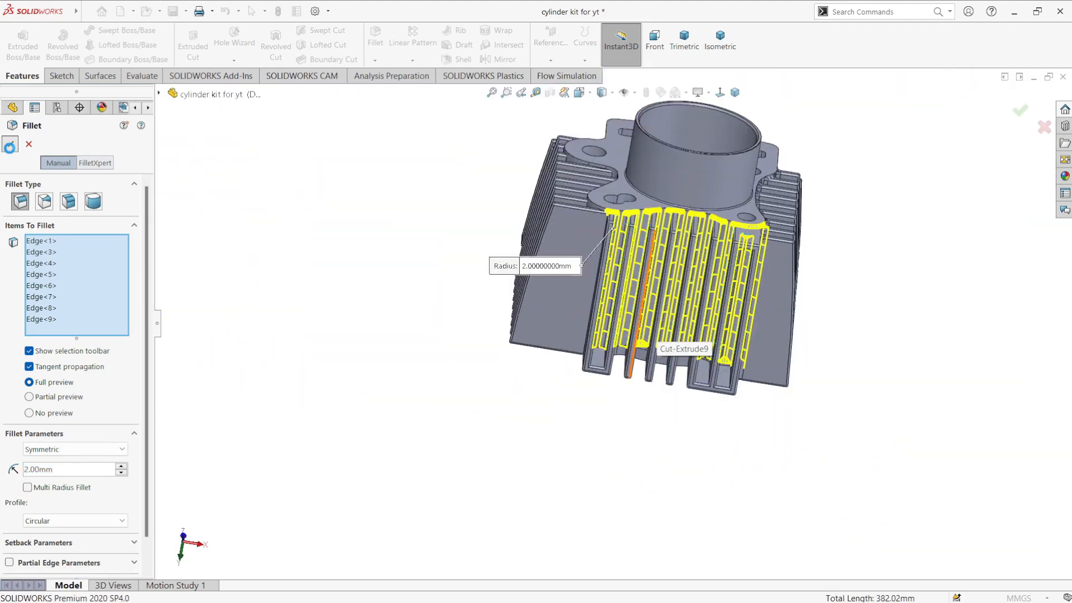
click(1020, 111)
Step: Start a fillet and select the long side edges of the pocket floors in the slotted corner fins
scroll(565, 435, down, 10)
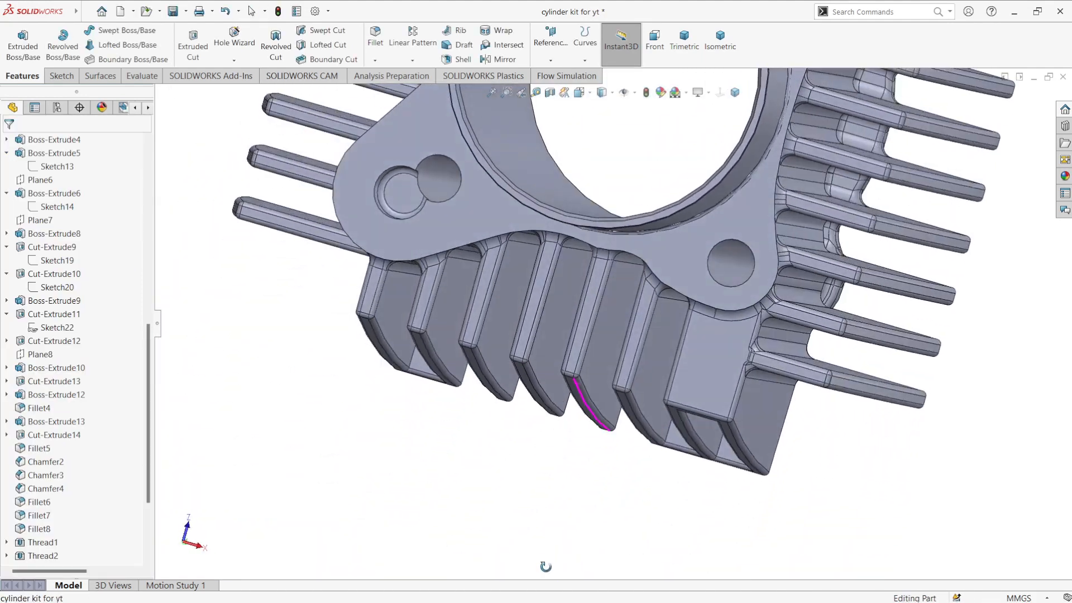
middle_drag(566, 435, 458, 372)
scroll(457, 371, down, 3)
click(375, 38)
middle_drag(535, 371, 915, 260)
click(556, 383)
click(590, 379)
click(834, 276)
click(838, 277)
click(883, 270)
click(917, 257)
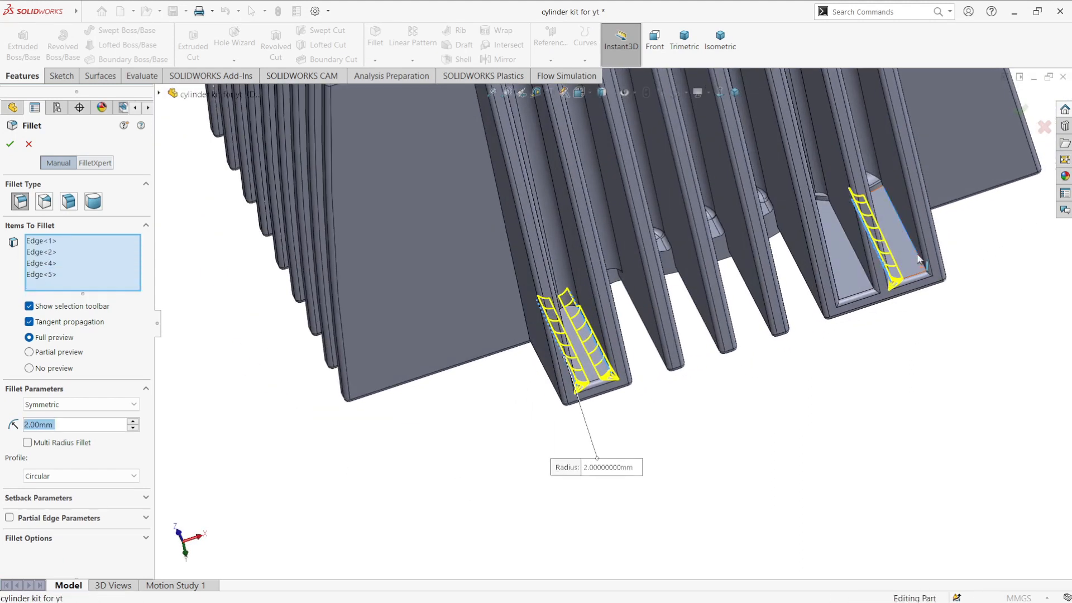
Step: Add the neighbouring pocket's side edge, set the radius to 1.5 mm and create the fillet
scroll(882, 234, down, 3)
click(789, 263)
middle_drag(789, 262, 762, 280)
click(745, 330)
click(744, 330)
scroll(742, 235, down, 3)
click(696, 232)
click(716, 233)
mouse_move(716, 233)
middle_down()
mouse_move(719, 285)
mouse_move(715, 238)
middle_up()
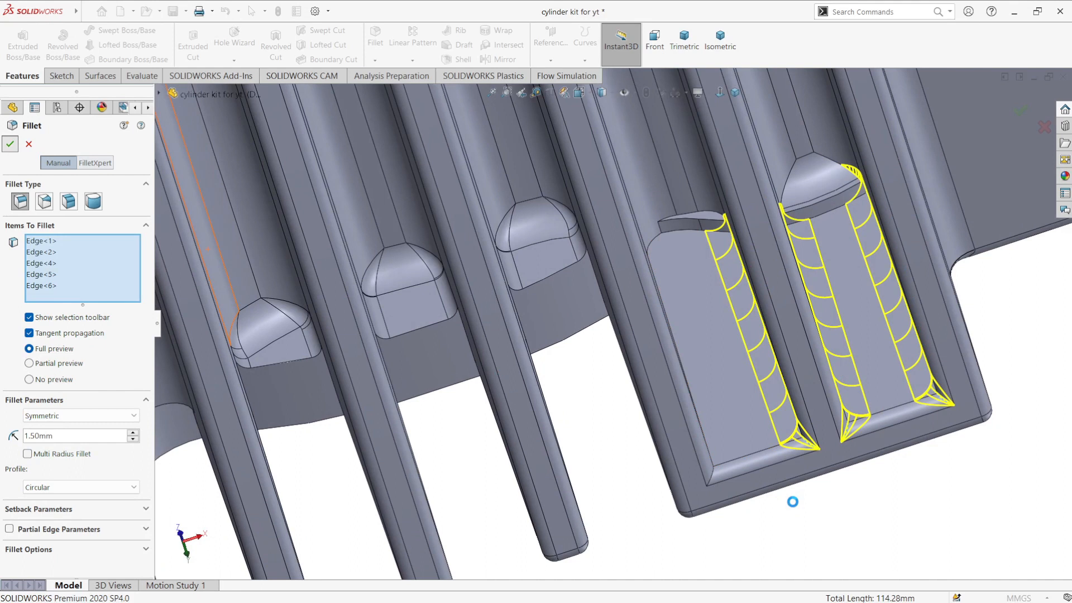
Step: Fillet the remaining long side edge of the double-slotted corner fin's pocket with a 1.5 mm radius
scroll(794, 507, up, 4)
middle_drag(787, 486, 665, 435)
scroll(726, 402, down, 4)
click(653, 415)
scroll(652, 414, up, 5)
middle_drag(625, 390, 562, 416)
click(562, 416)
click(375, 36)
scroll(614, 336, down, 5)
click(608, 341)
middle_drag(608, 341, 598, 312)
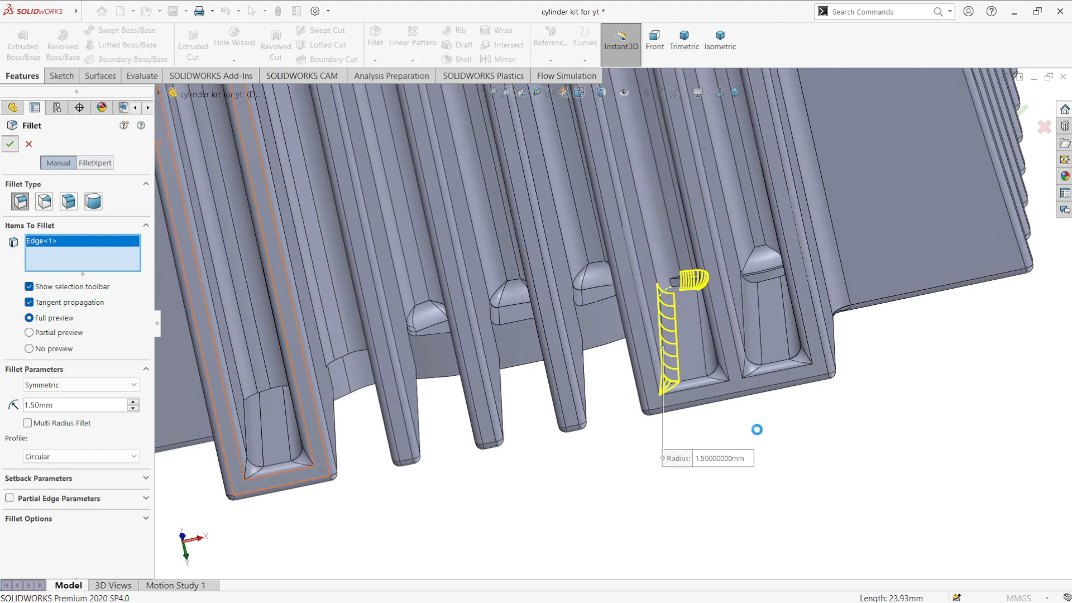
scroll(731, 296, down, 4)
scroll(664, 335, up, 8)
middle_drag(627, 332, 569, 324)
scroll(387, 340, down, 3)
middle_drag(388, 342, 471, 426)
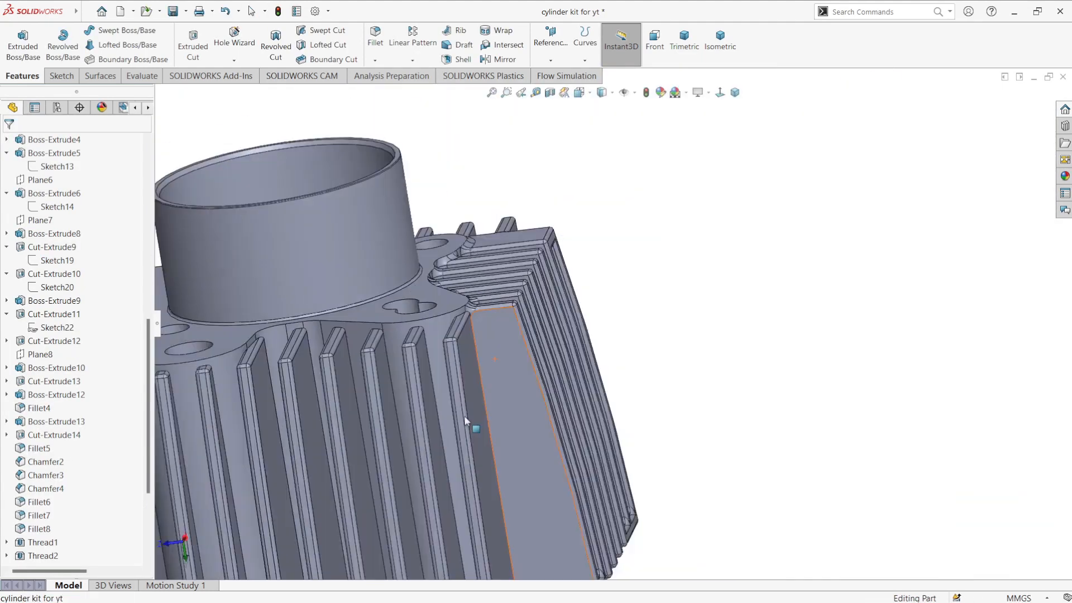
scroll(472, 427, up, 4)
middle_drag(630, 380, 739, 349)
scroll(739, 346, down, 4)
click(375, 36)
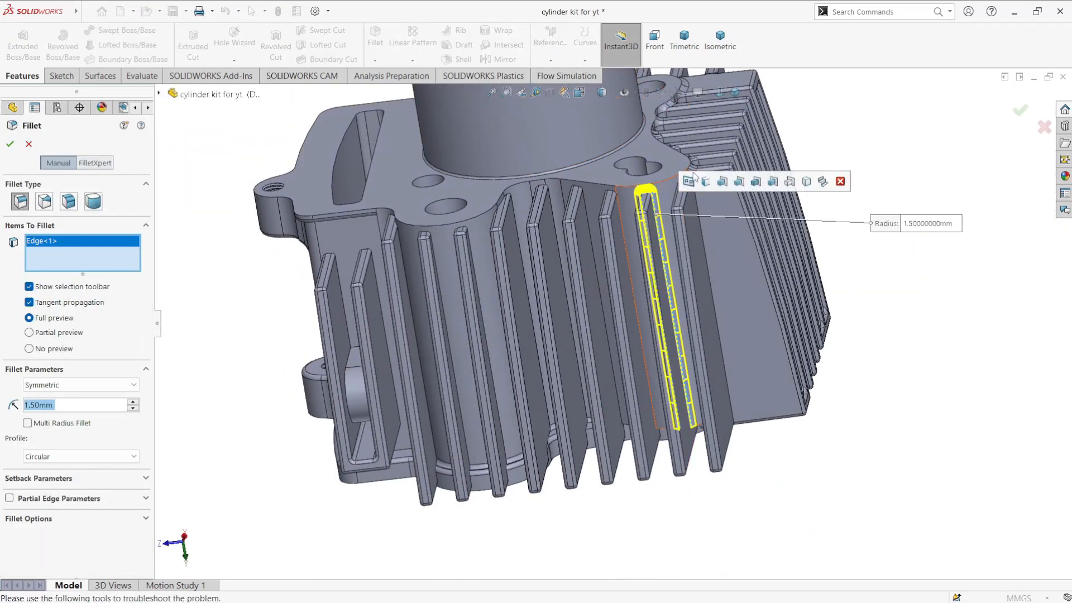
click(694, 182)
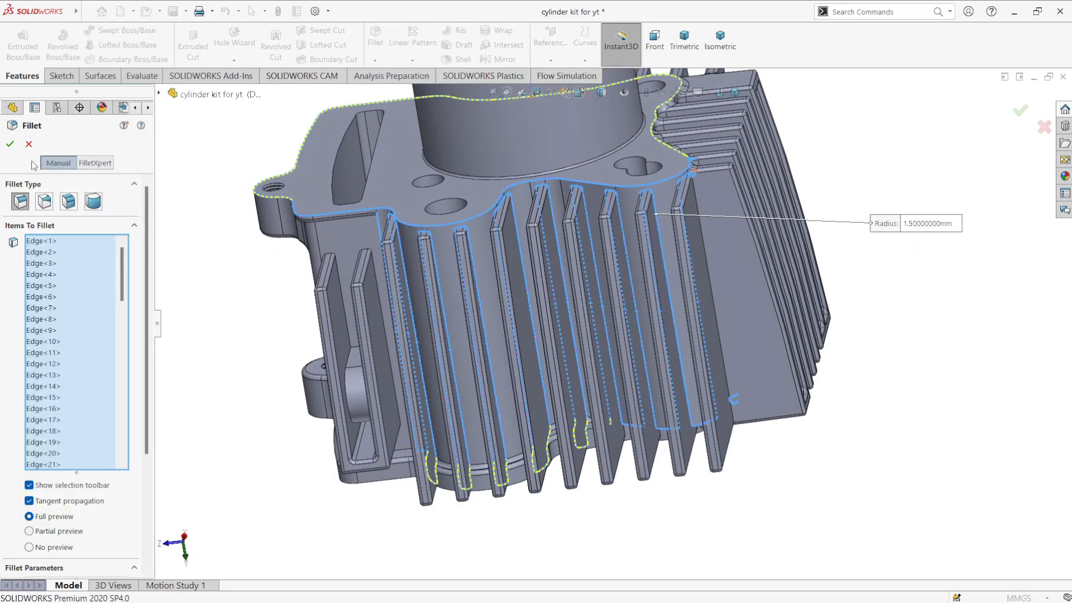
key(Return)
click(374, 44)
click(656, 220)
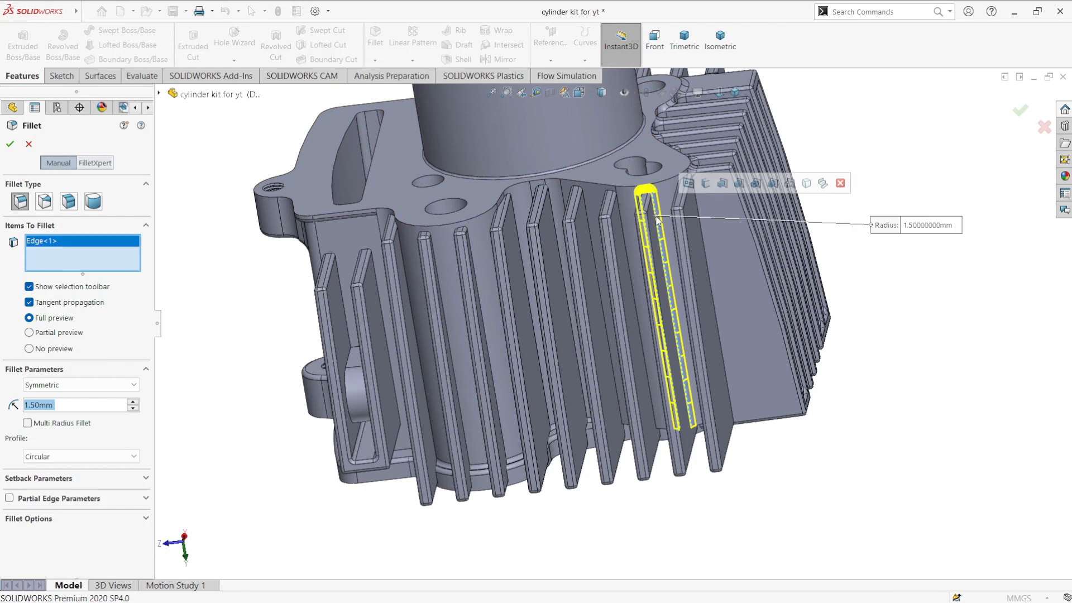
click(723, 184)
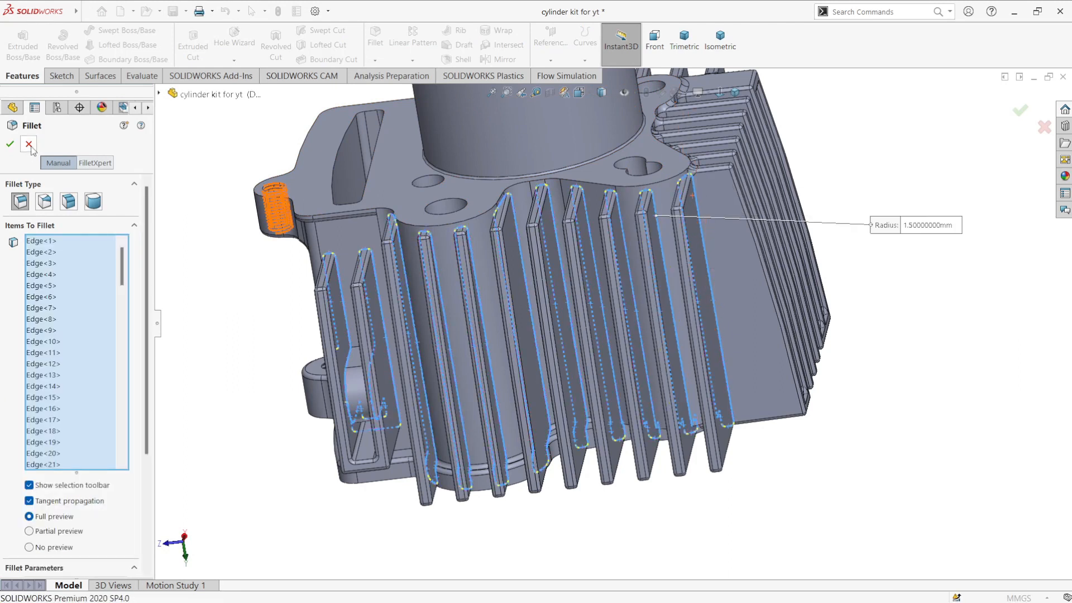
click(32, 150)
Step: Start a 1.5 mm fillet on the boss-side fins and select the first six root edges beginning near the double-hole corner
click(374, 42)
click(658, 211)
middle_drag(664, 215, 741, 229)
scroll(743, 230, down, 4)
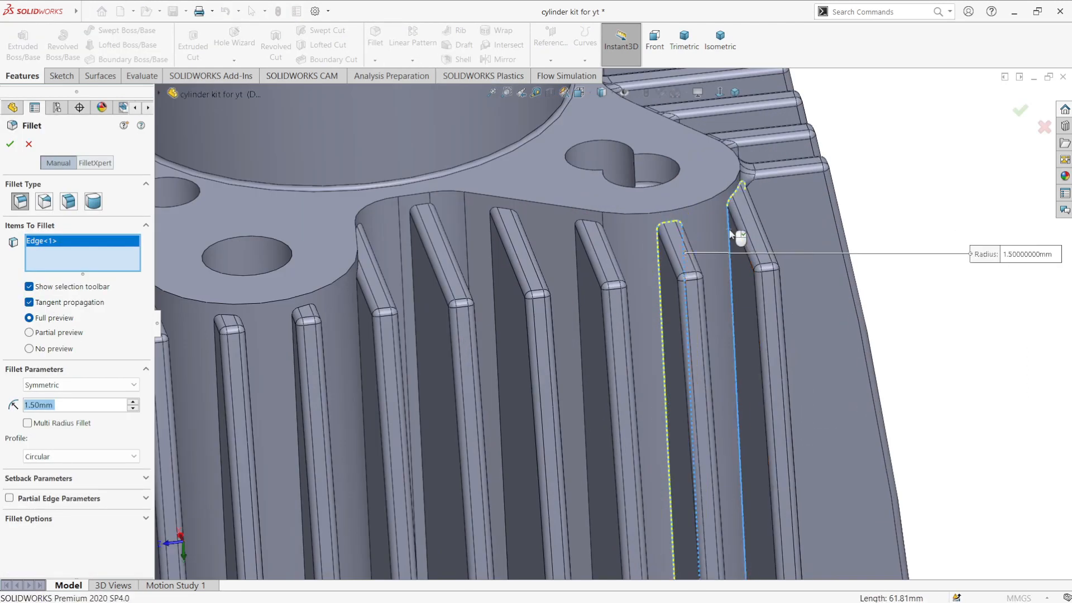
click(730, 233)
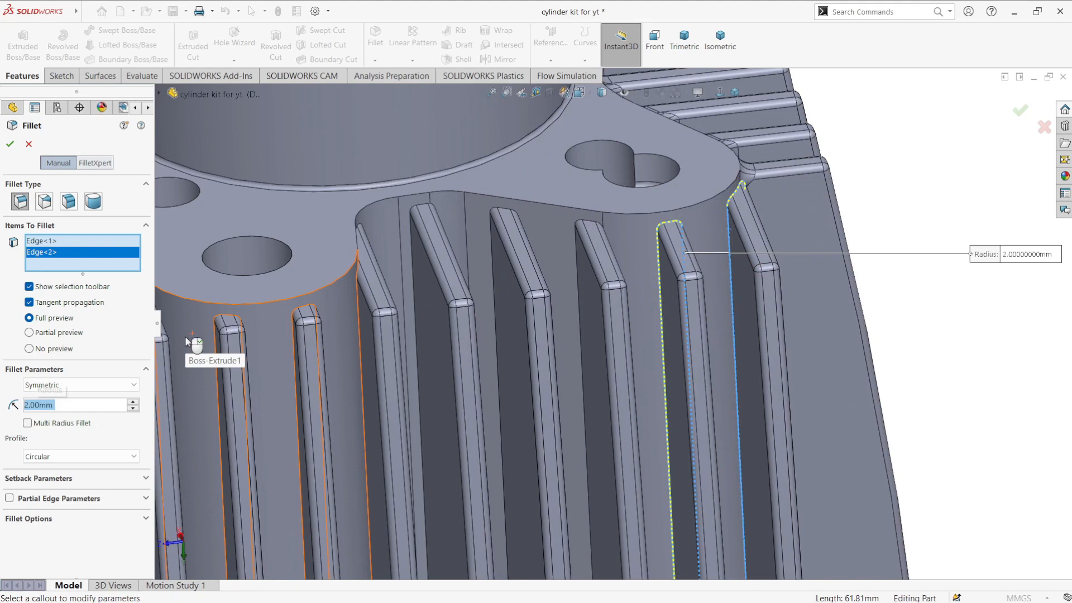
click(575, 260)
click(493, 262)
click(414, 262)
click(358, 336)
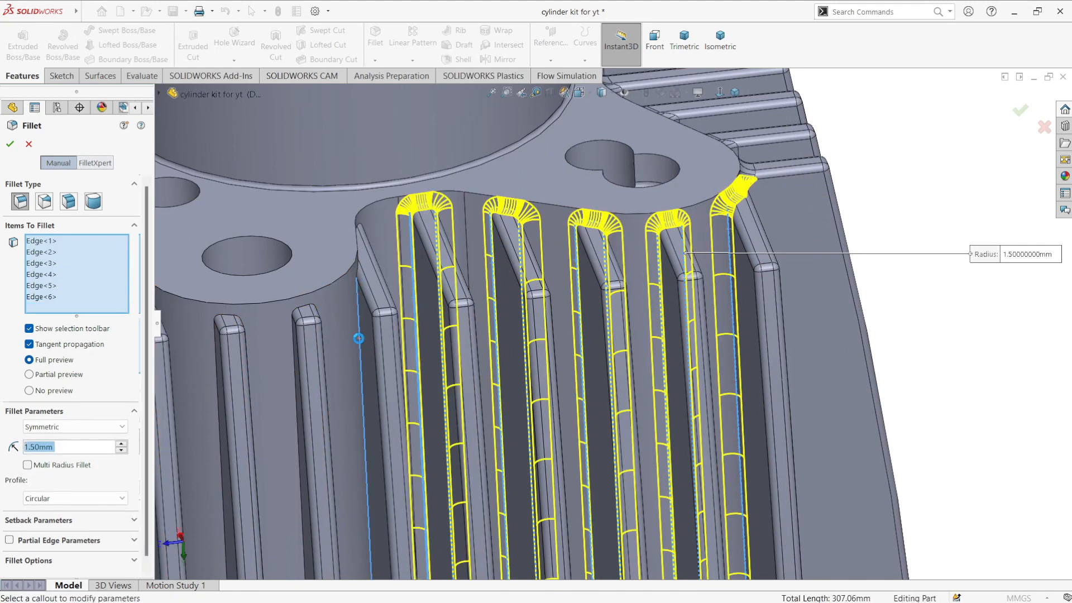
Step: Add the remaining long-fin root edges and the wall edge beside the short fins to the 1.5 mm fillet selection
click(295, 381)
scroll(447, 402, up, 3)
click(505, 331)
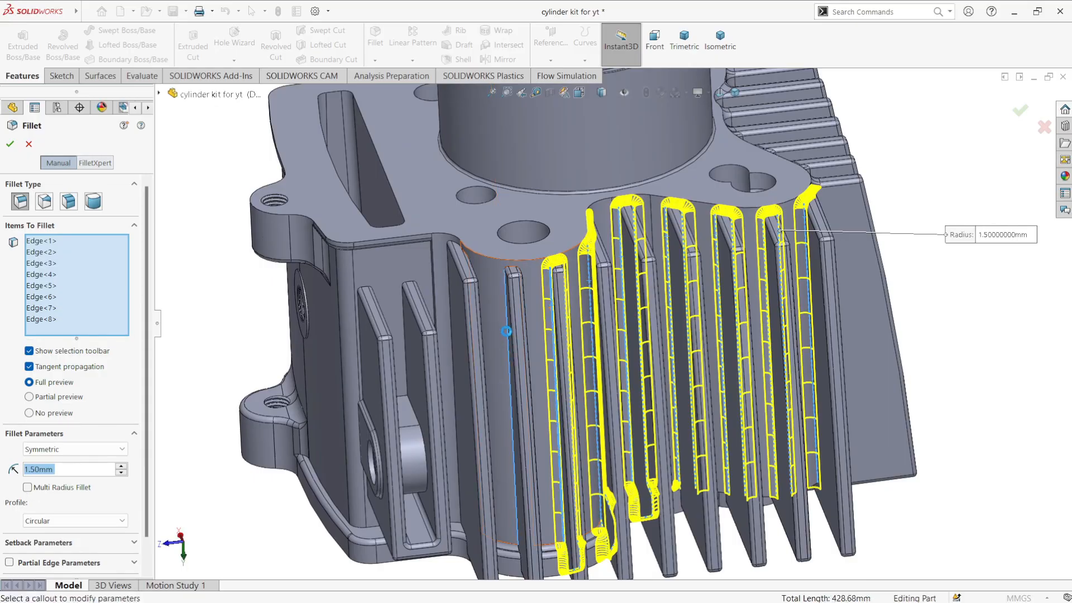
click(458, 282)
mouse_move(605, 441)
middle_down()
mouse_move(612, 343)
mouse_move(619, 439)
middle_up()
scroll(716, 438, down, 2)
mouse_move(716, 438)
middle_down()
mouse_move(719, 354)
mouse_move(731, 430)
middle_up()
scroll(408, 190, down, 2)
middle_drag(407, 190, 467, 177)
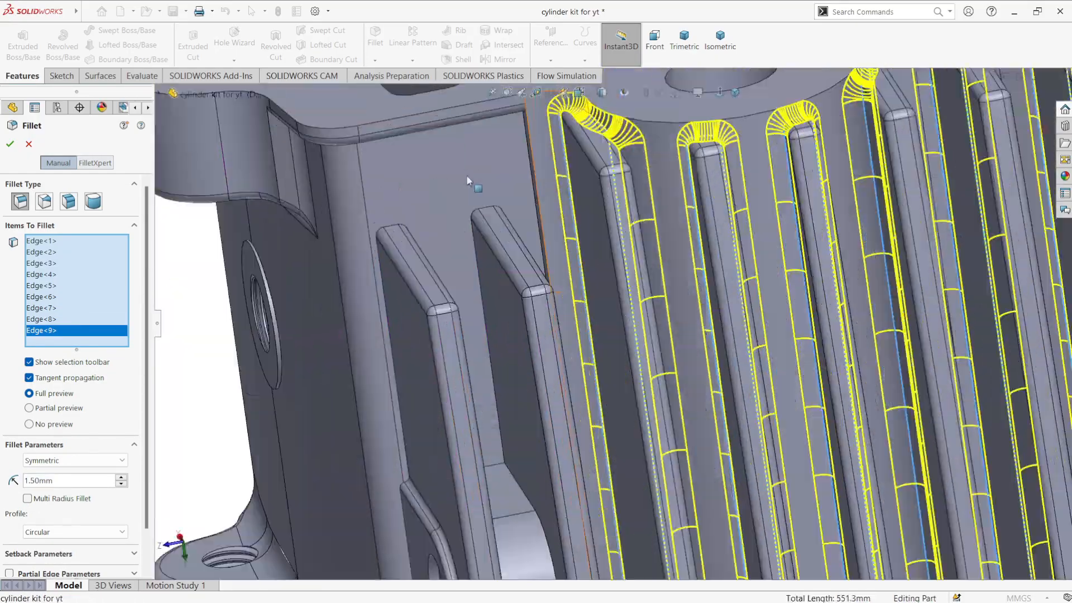
click(528, 136)
Step: Add the root edges of the two short fins above the threaded boss to the fillet selection
scroll(536, 246, up, 2)
middle_drag(569, 279, 528, 337)
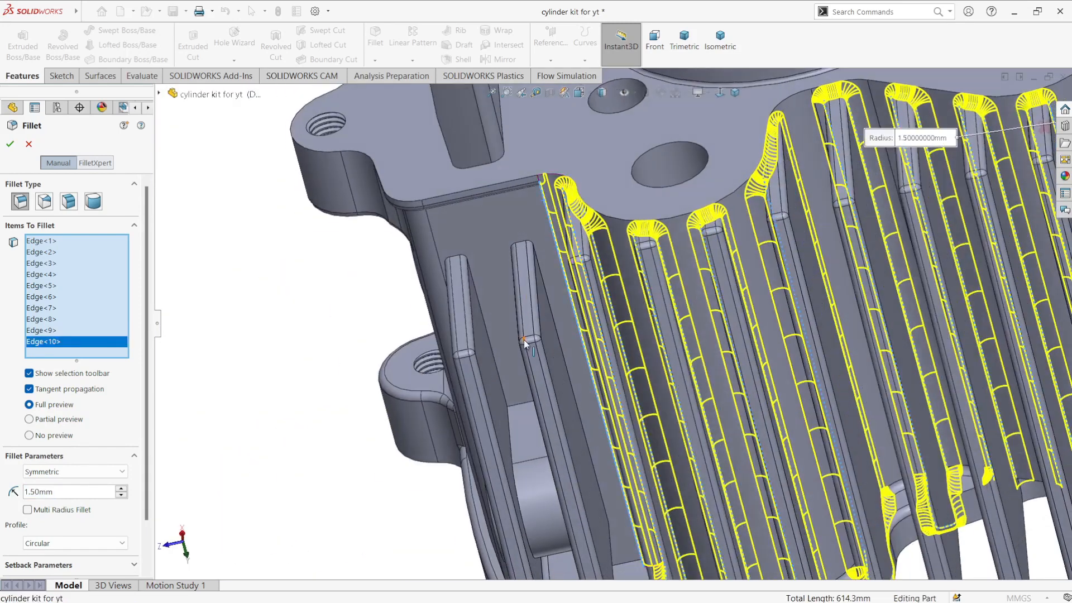
click(545, 288)
middle_drag(535, 288, 446, 377)
click(478, 364)
click(460, 384)
Step: Add the edge below the boss and the small face beneath it between the short fins to the fillet selection
scroll(495, 510, down, 2)
middle_drag(511, 513, 508, 403)
scroll(474, 287, down, 5)
click(464, 302)
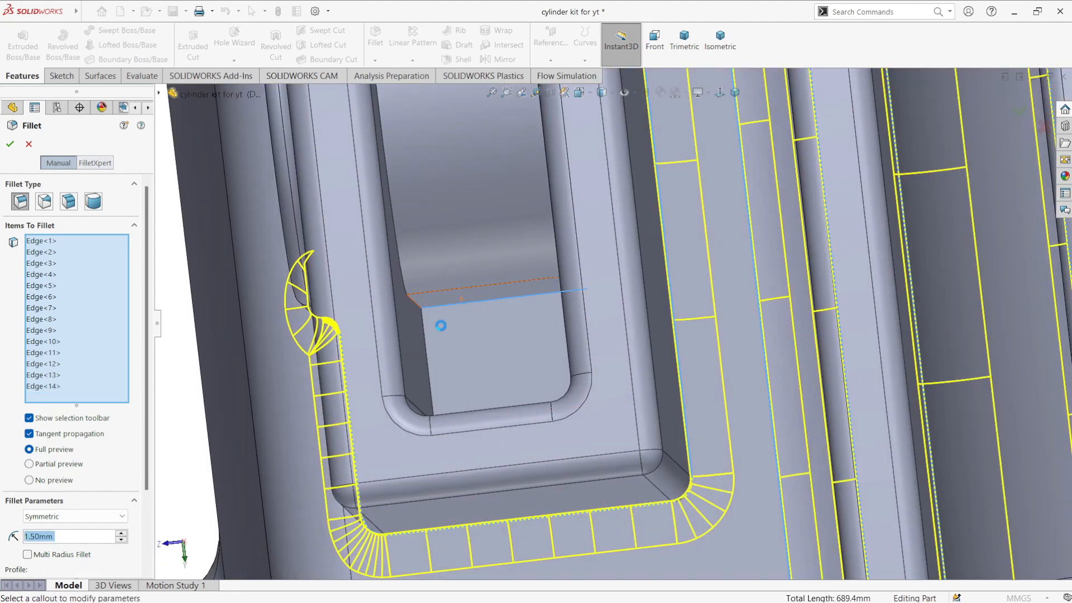
click(438, 354)
scroll(452, 373, up, 3)
Step: Add the lower end edges of three grooves nearest the plain corner wall and create the 1.5 mm fillet
middle_drag(452, 373, 576, 477)
scroll(576, 477, up, 5)
middle_drag(626, 391, 683, 168)
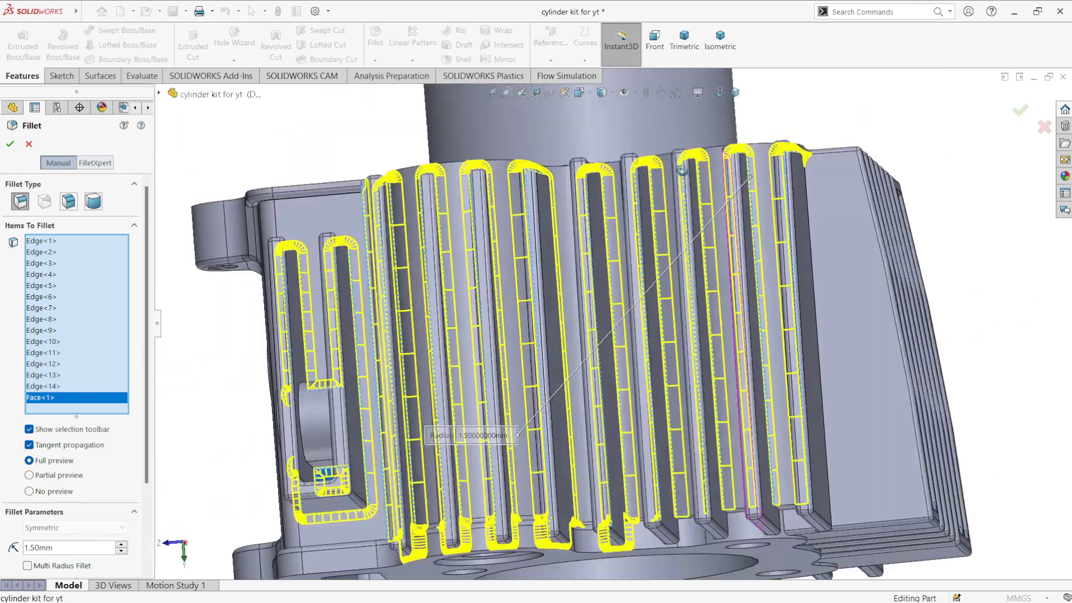
scroll(720, 494, down, 4)
click(707, 504)
click(580, 512)
click(464, 540)
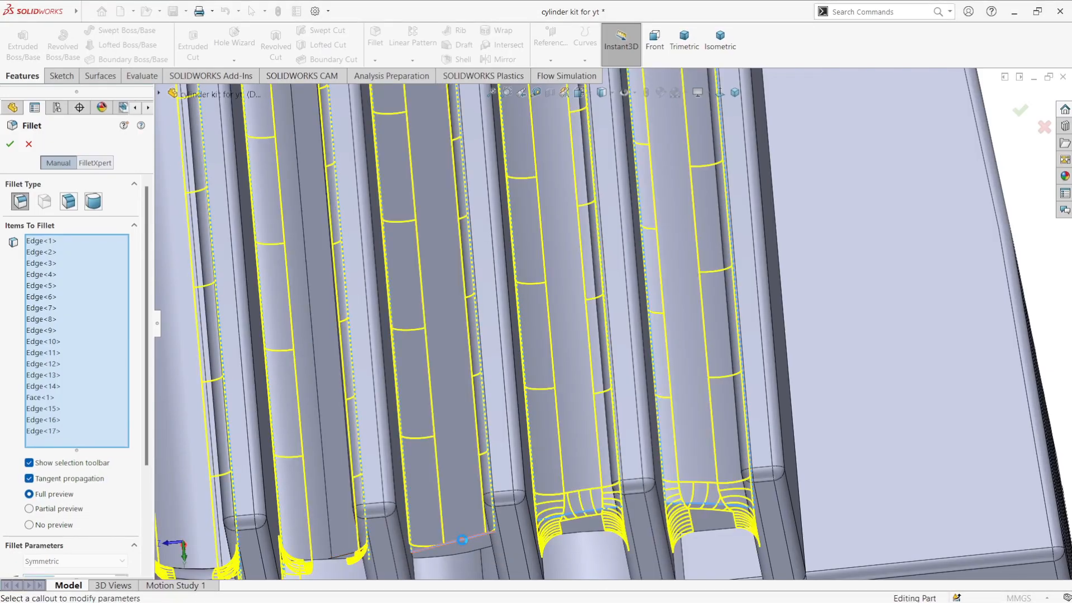
key(f)
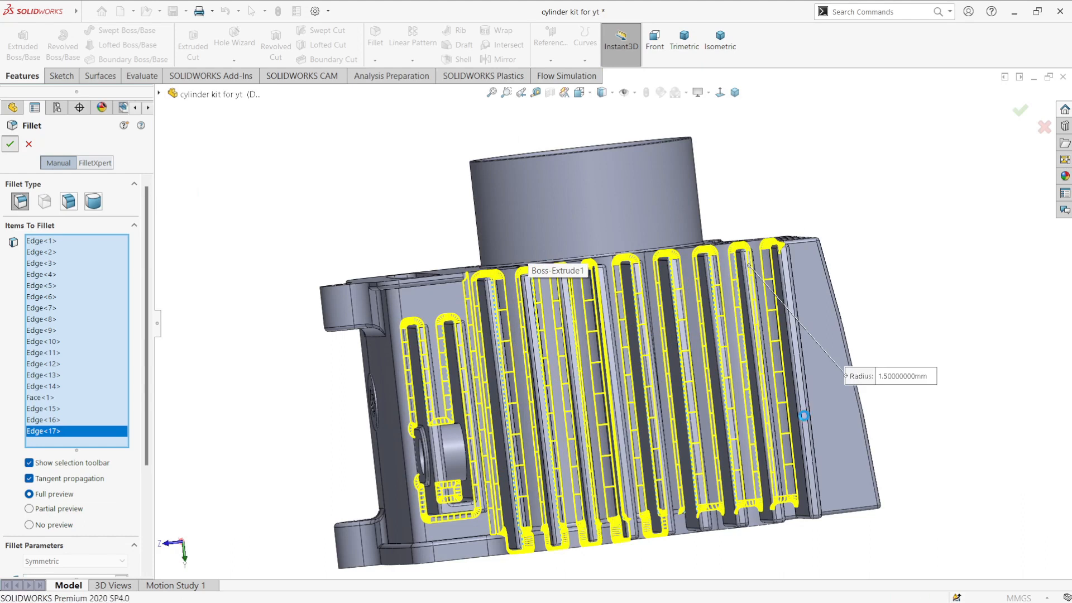
scroll(804, 415, up, 3)
middle_drag(804, 415, 598, 450)
Step: Save the part and inspect the filleted fins from all sides
scroll(570, 313, down, 1)
key(ctrl+s)
middle_drag(570, 279, 586, 234)
scroll(495, 284, down, 4)
middle_drag(759, 325, 720, 290)
scroll(714, 366, up, 4)
scroll(793, 246, up, 3)
middle_drag(795, 323, 607, 256)
scroll(754, 167, down, 3)
middle_drag(753, 167, 588, 239)
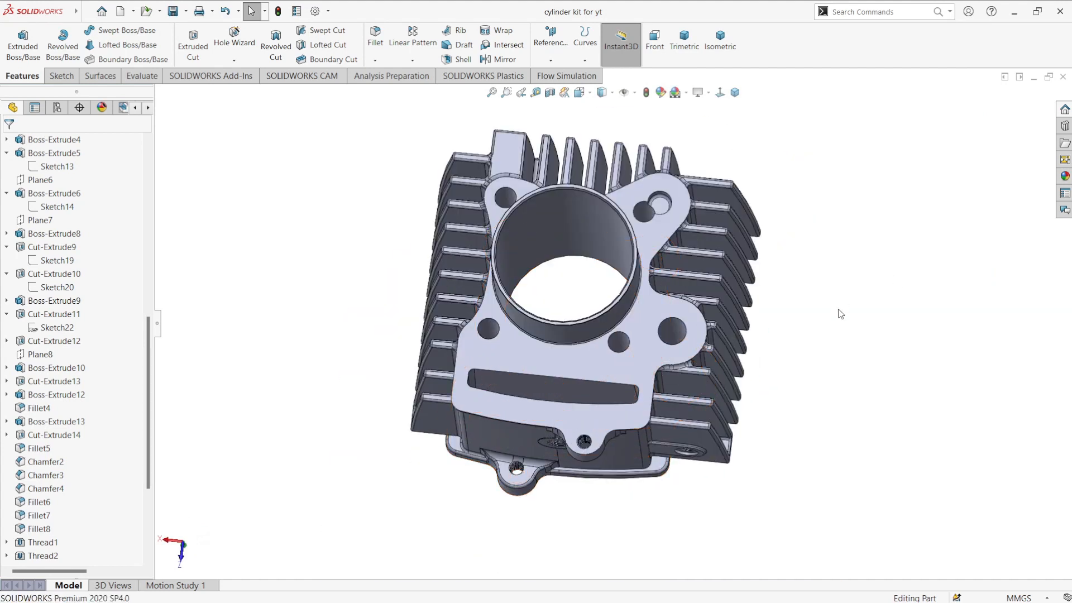
Step: Show the part in isometric view with the feature tree hidden and open Motion Study 1
click(720, 42)
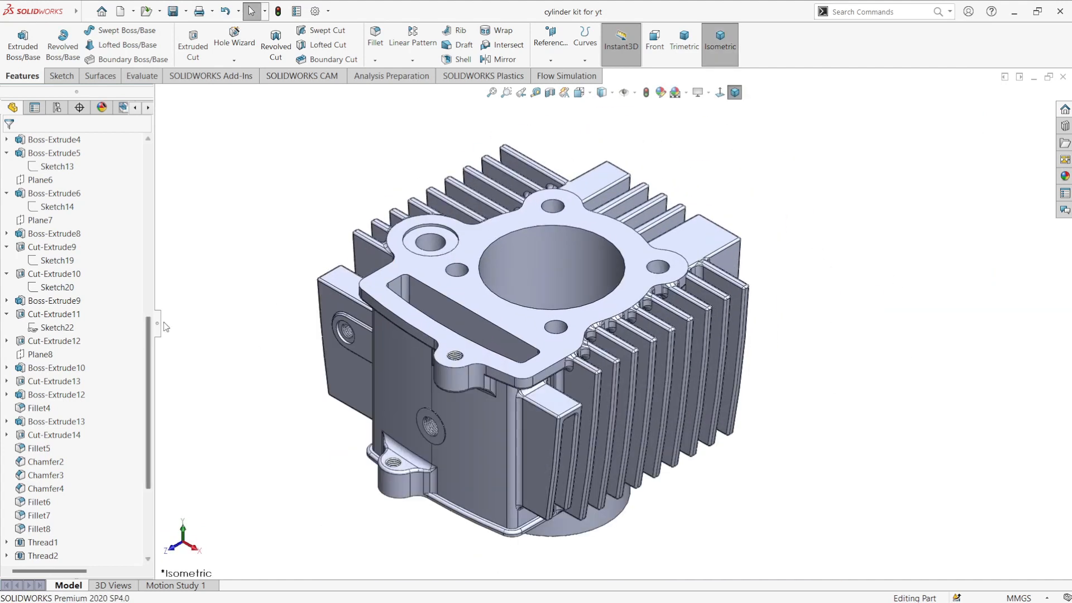
click(158, 323)
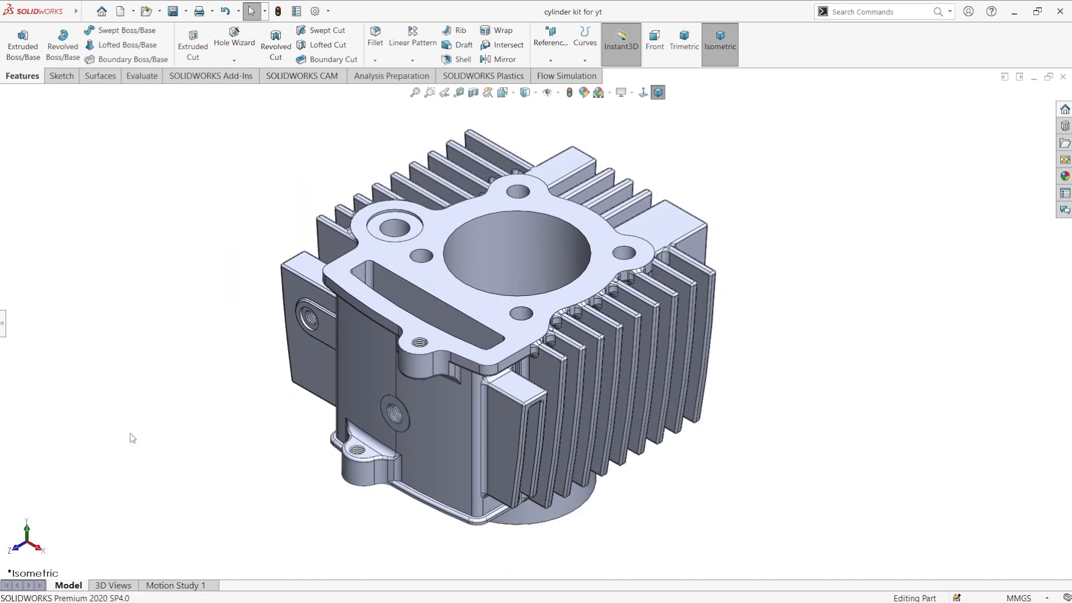
click(175, 585)
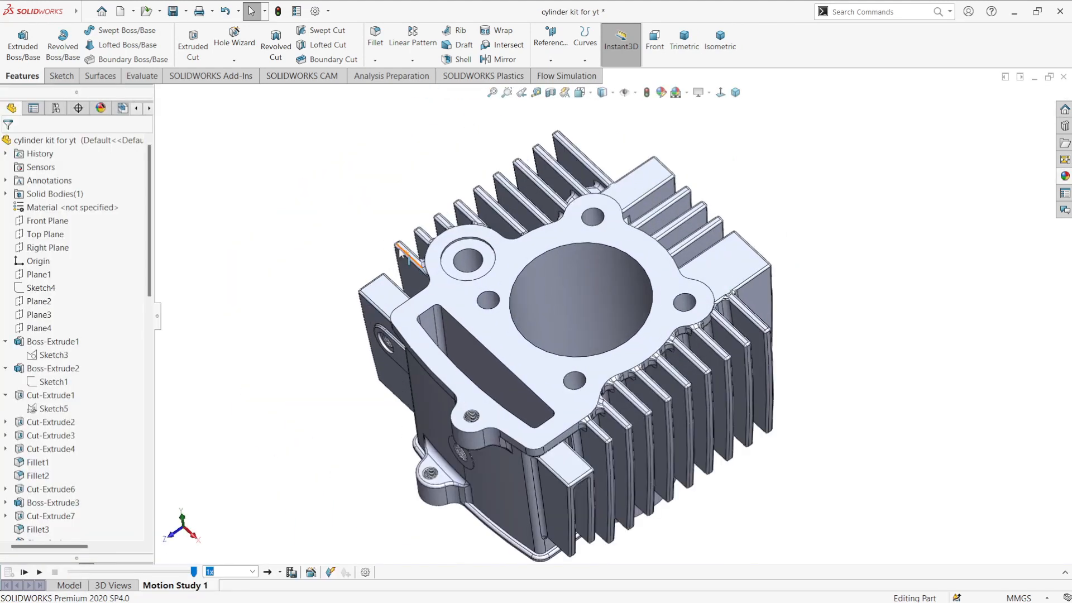
Step: Apply the sandblasted iron appearance from the Iron metals to the whole cylinder
click(1063, 178)
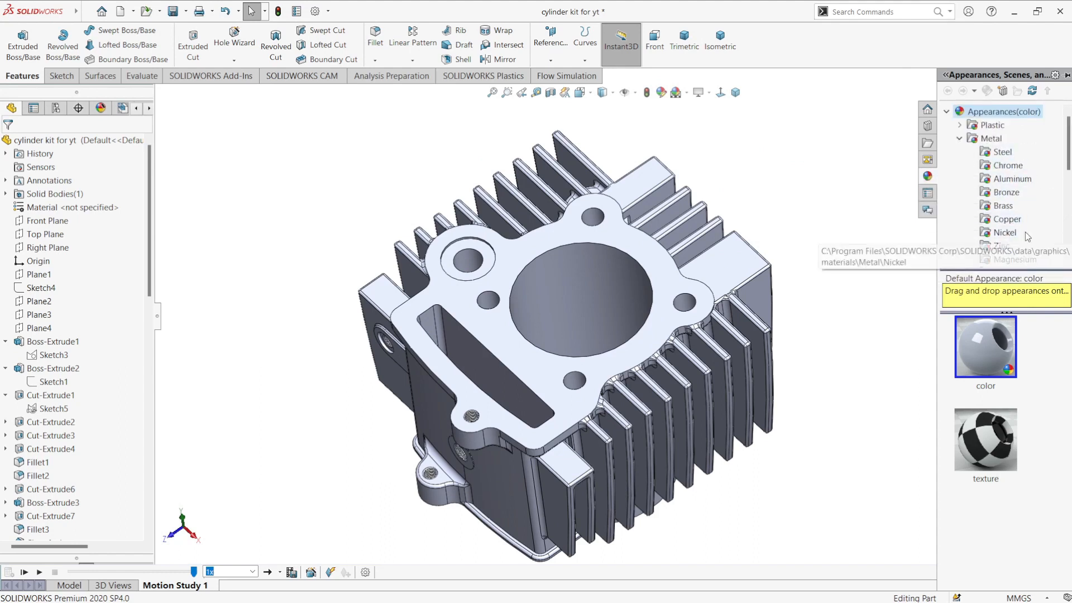
click(1000, 234)
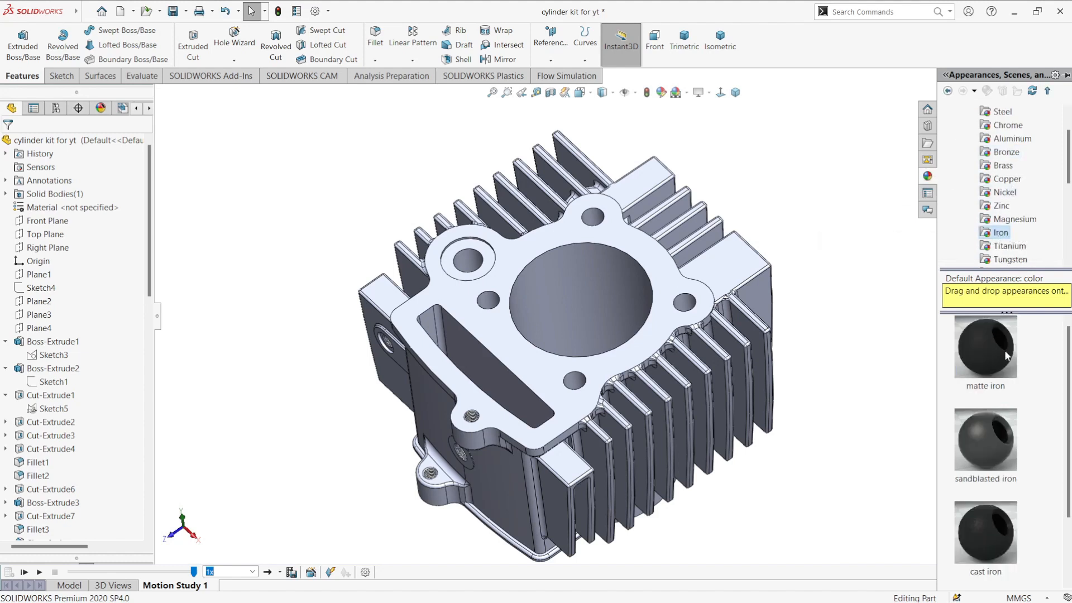
mouse_move(1011, 358)
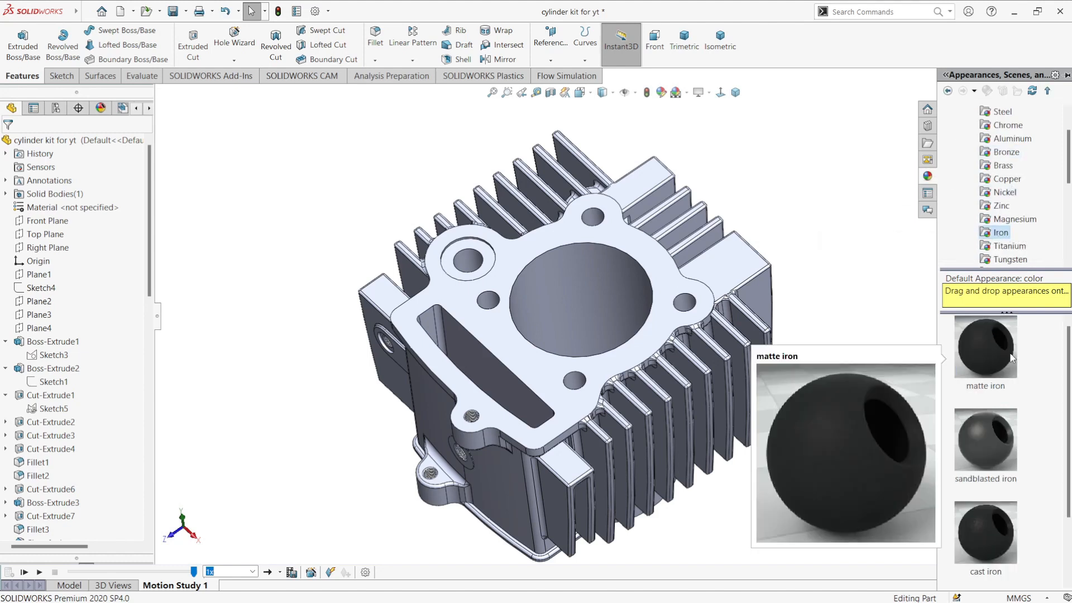
double_click(1005, 448)
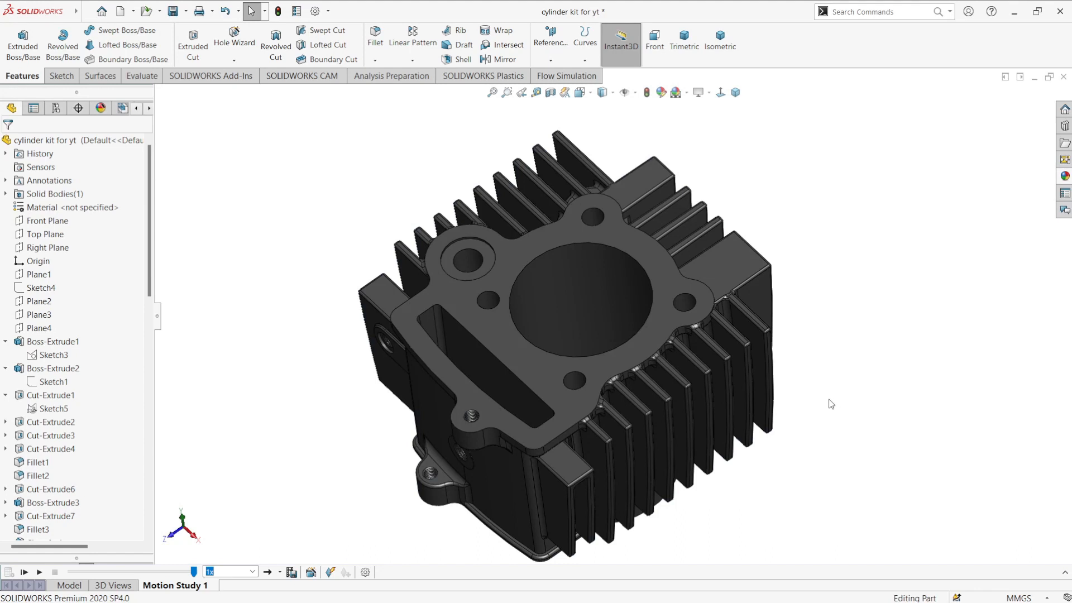
Step: Edit the appearance of the top flange face only and colour it light grey with the standard 192 grey swatch
scroll(643, 383, down, 3)
middle_drag(695, 386, 704, 355)
click(713, 315)
click(208, 225)
click(439, 310)
click(101, 107)
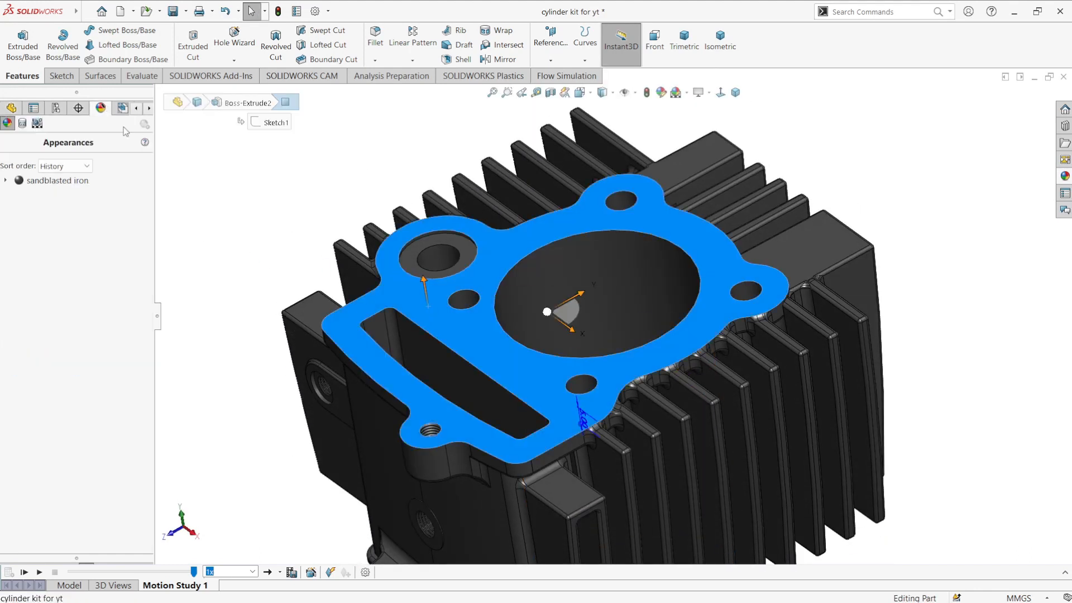
click(130, 161)
click(11, 108)
click(424, 297)
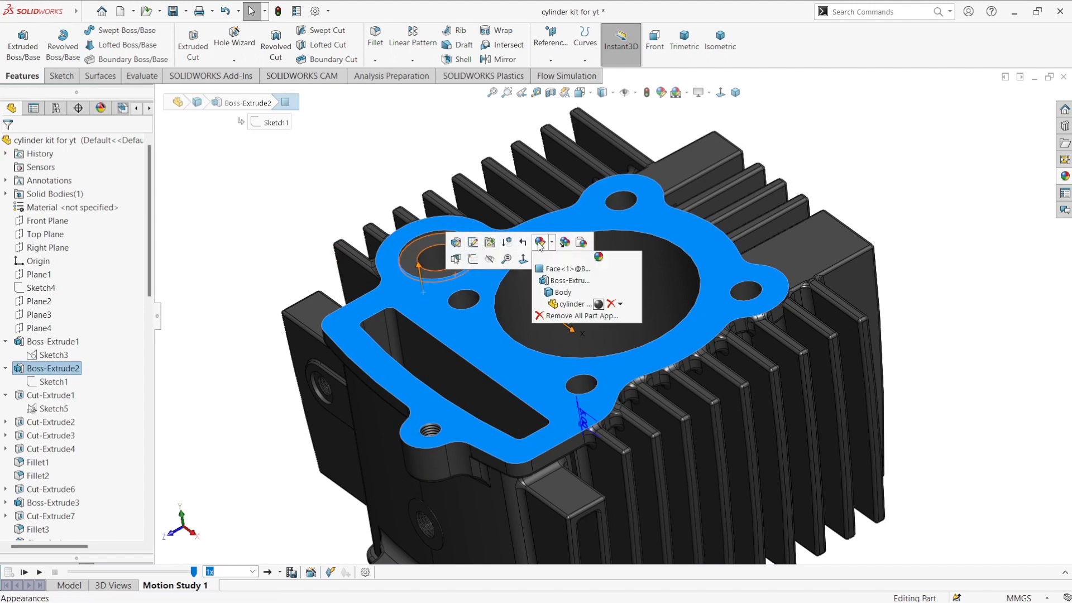
click(561, 269)
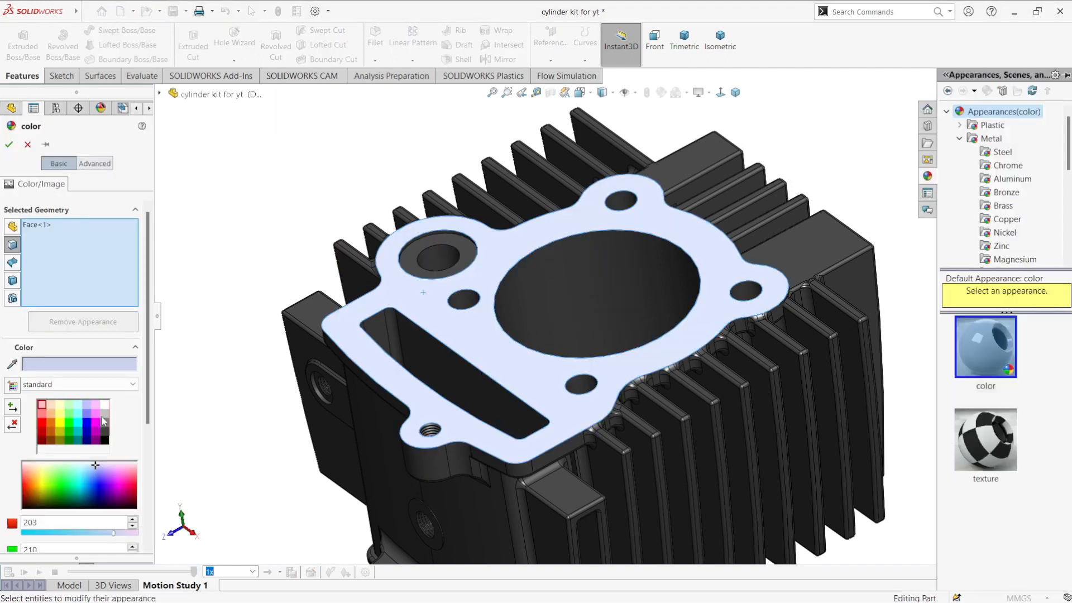
click(104, 417)
Step: Add the top flange's counterbore and bolt hole walls and the main cylinder bore to the grey face selection
scroll(650, 355, up, 2)
click(497, 276)
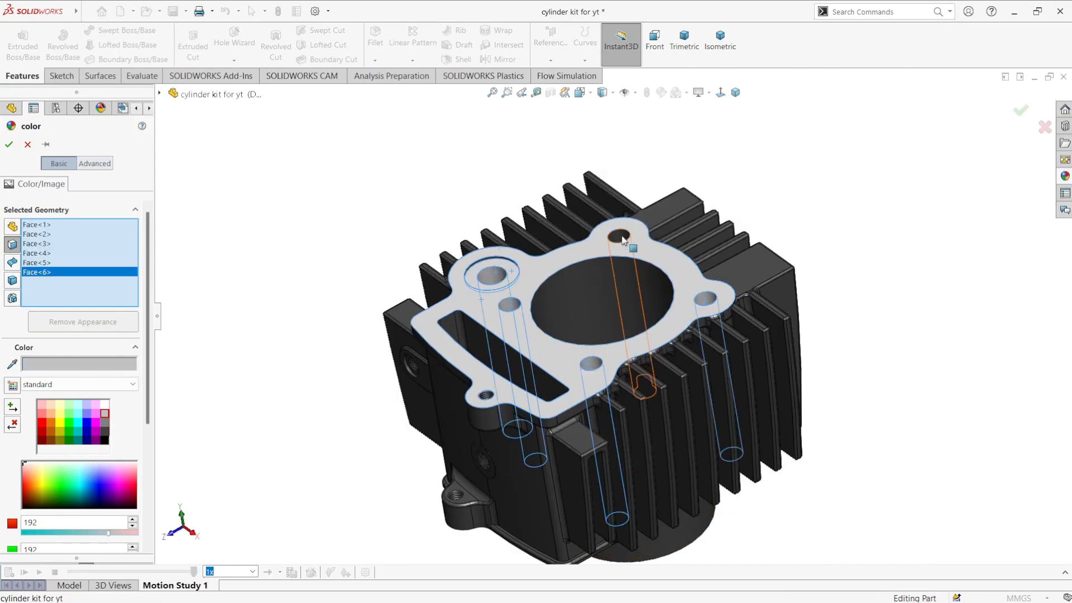
click(578, 311)
Step: Add the lower sleeve's outer and rim faces and the bottom flange face to the grey face selection
middle_drag(631, 457, 598, 430)
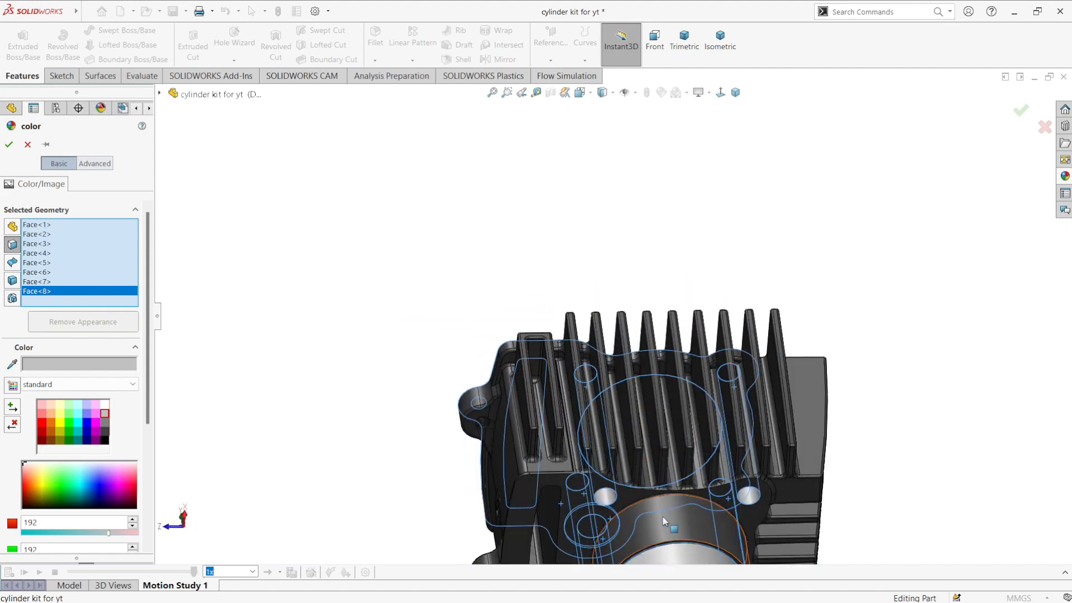
click(613, 531)
key(f)
middle_drag(588, 478, 681, 350)
scroll(629, 474, down, 3)
scroll(640, 314, up, 4)
click(620, 321)
scroll(626, 316, down, 3)
scroll(613, 314, down, 5)
click(612, 314)
scroll(592, 349, down, 3)
click(478, 398)
Step: Add the thread faces of the tapped hole in the bottom flange's lug to the grey face selection
scroll(562, 344, up, 8)
scroll(681, 349, down, 2)
scroll(422, 490, down, 2)
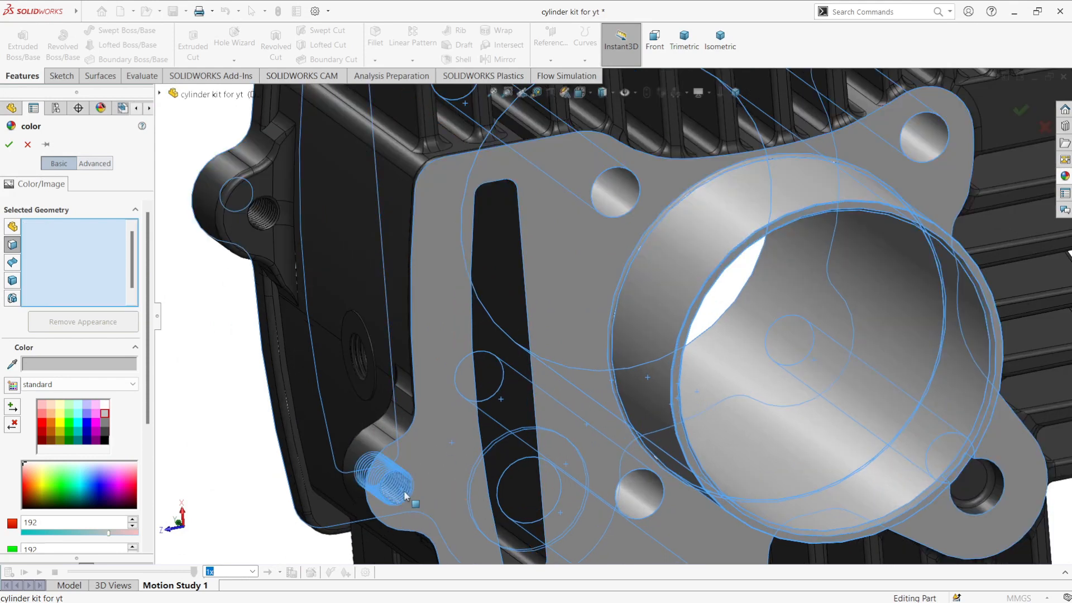
scroll(459, 483, down, 8)
click(602, 350)
click(603, 351)
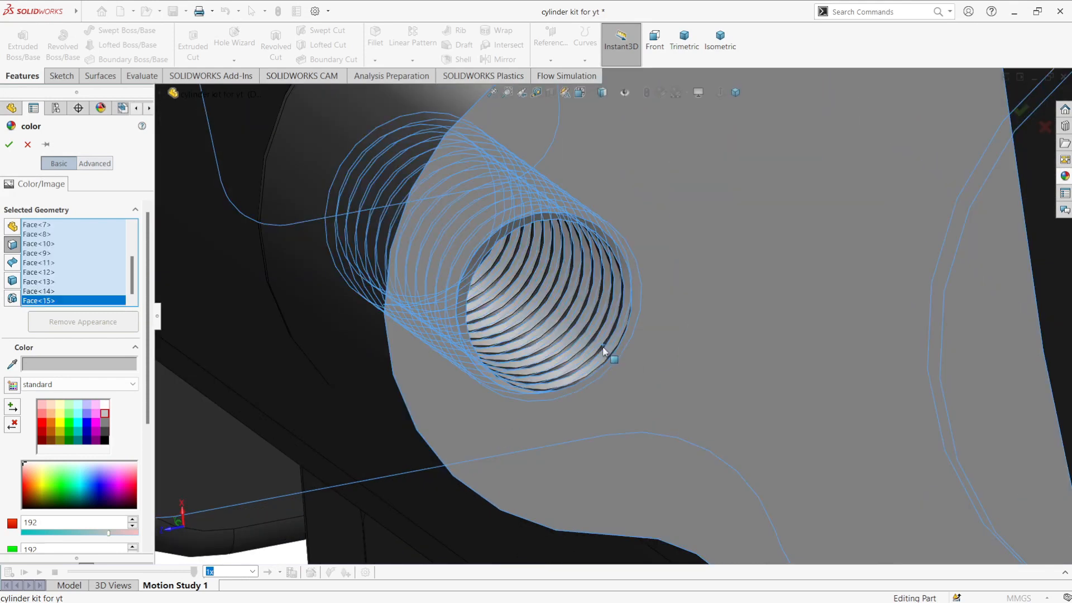
Step: Add the round seats and thread faces of the side wall hole and the corner boss hole to the grey face selection
scroll(669, 339, up, 10)
middle_drag(719, 388, 608, 404)
scroll(564, 406, down, 4)
click(532, 348)
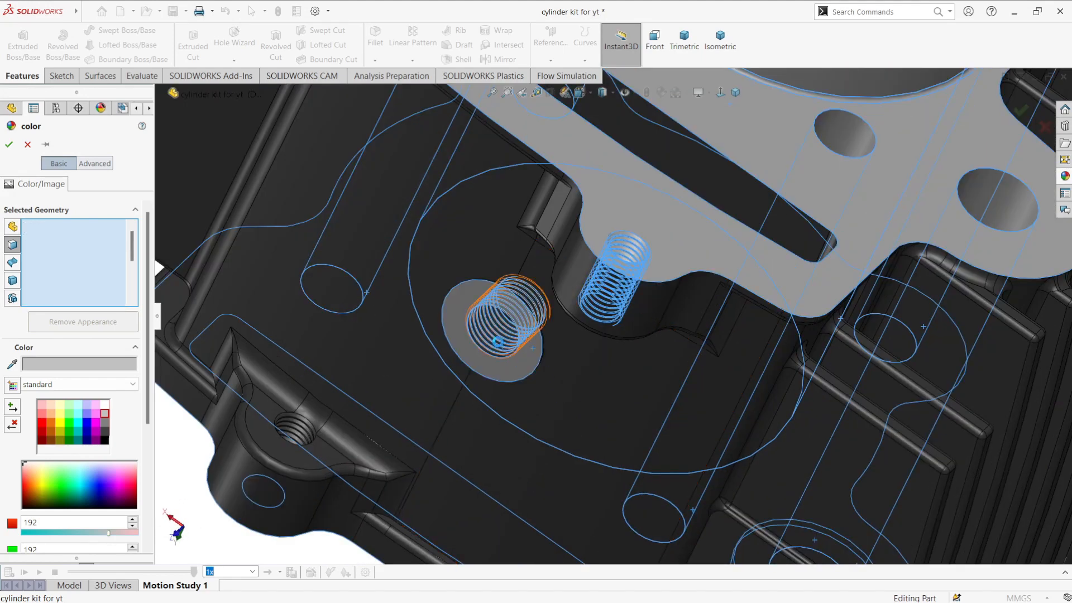
scroll(713, 426, up, 8)
scroll(645, 423, down, 8)
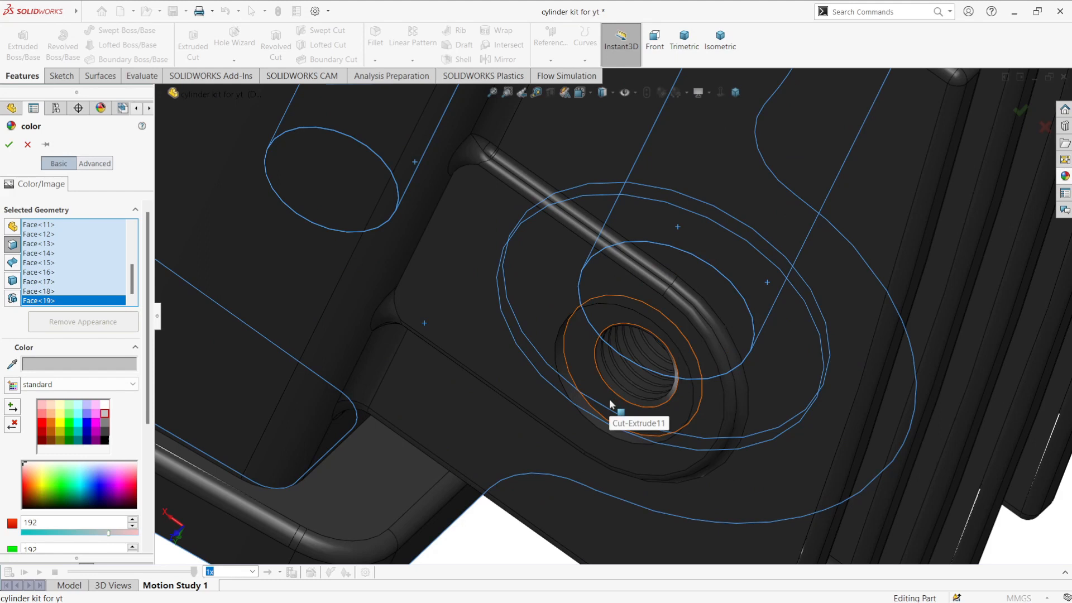
click(560, 353)
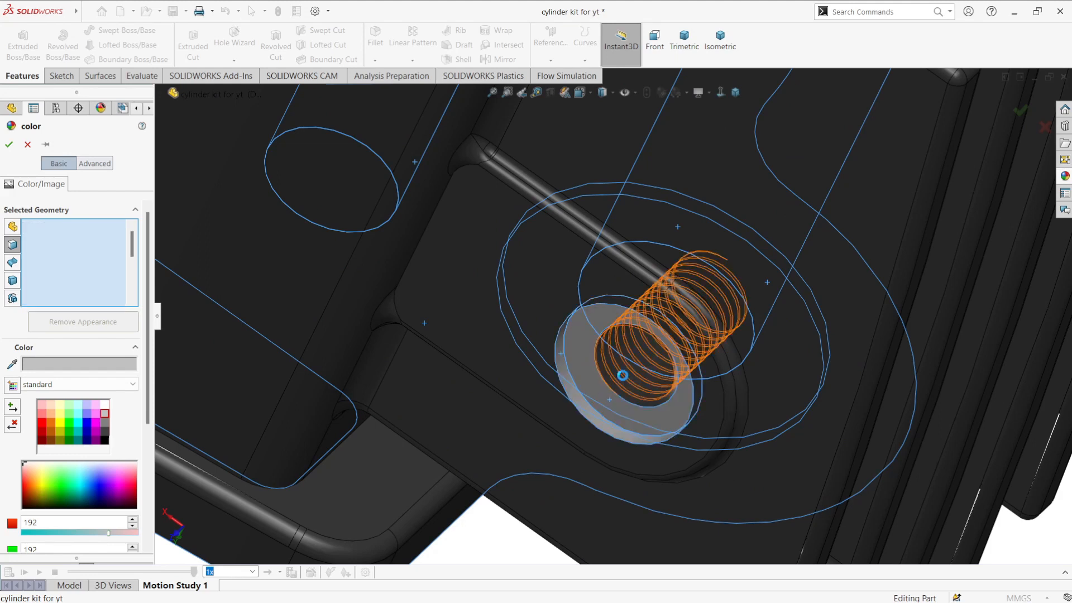
Step: Add the thread faces of the tapped hole in the top flange's lug beside the slot to the grey face selection
scroll(569, 380, up, 8)
middle_drag(575, 390, 553, 374)
scroll(337, 363, down, 4)
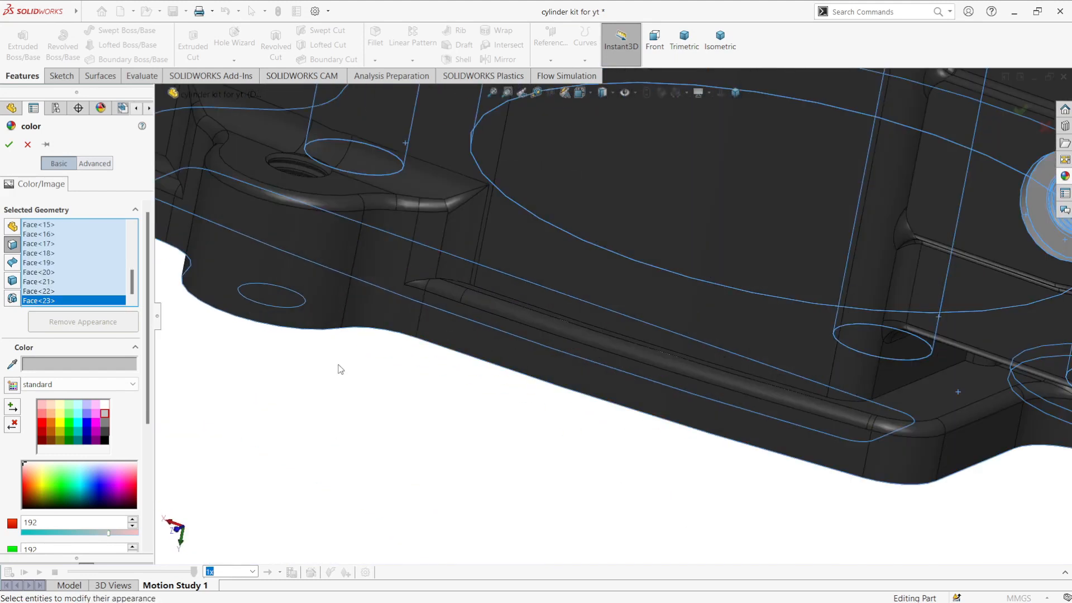
middle_drag(339, 368, 339, 287)
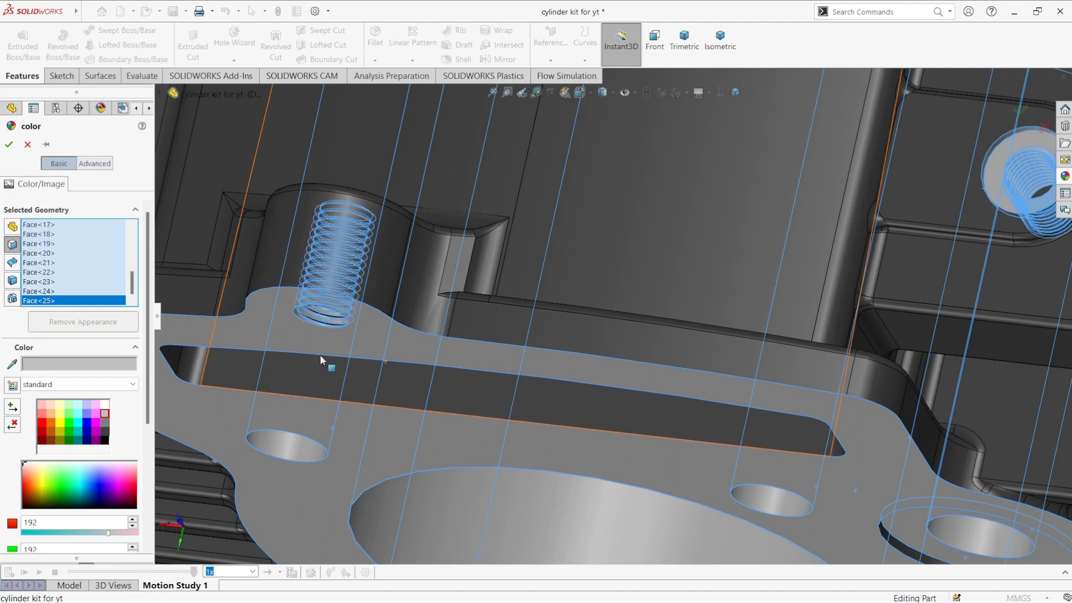
scroll(329, 346, down, 6)
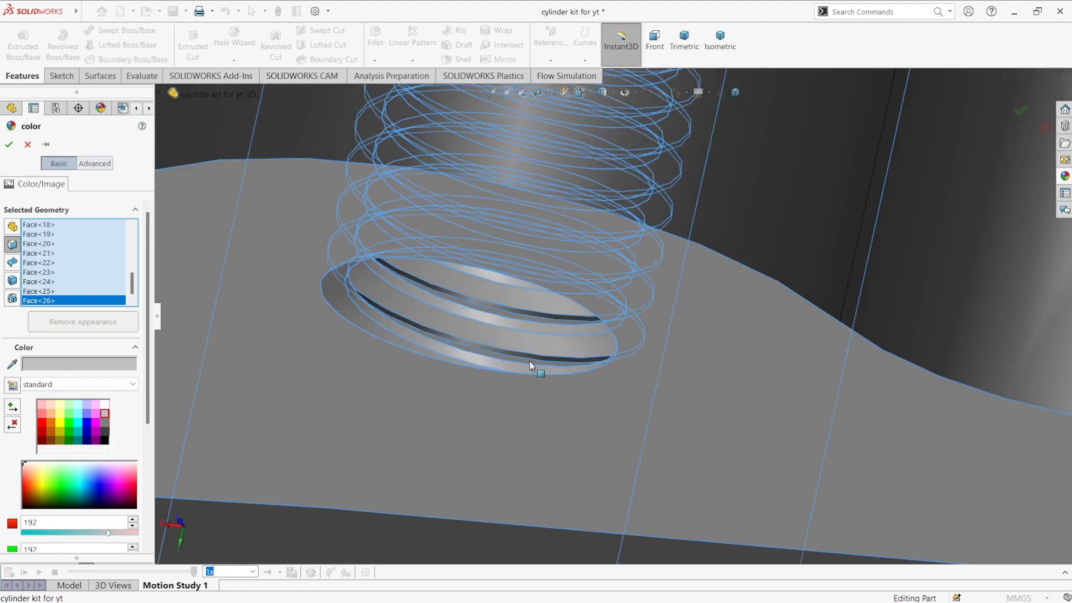
scroll(559, 357, up, 3)
scroll(555, 343, down, 4)
scroll(552, 332, up, 8)
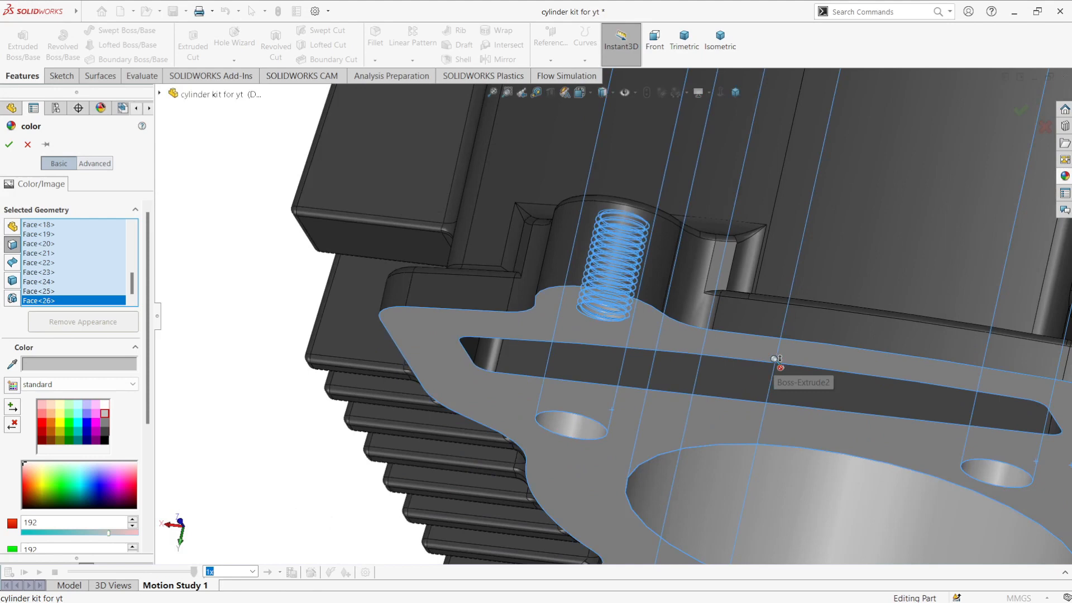
Step: Add the remaining counterbore face around the large corner hole in the top flange to the grey face selection
middle_drag(773, 363, 748, 408)
scroll(993, 385, down, 5)
middle_drag(994, 385, 952, 398)
click(934, 343)
scroll(815, 388, up, 6)
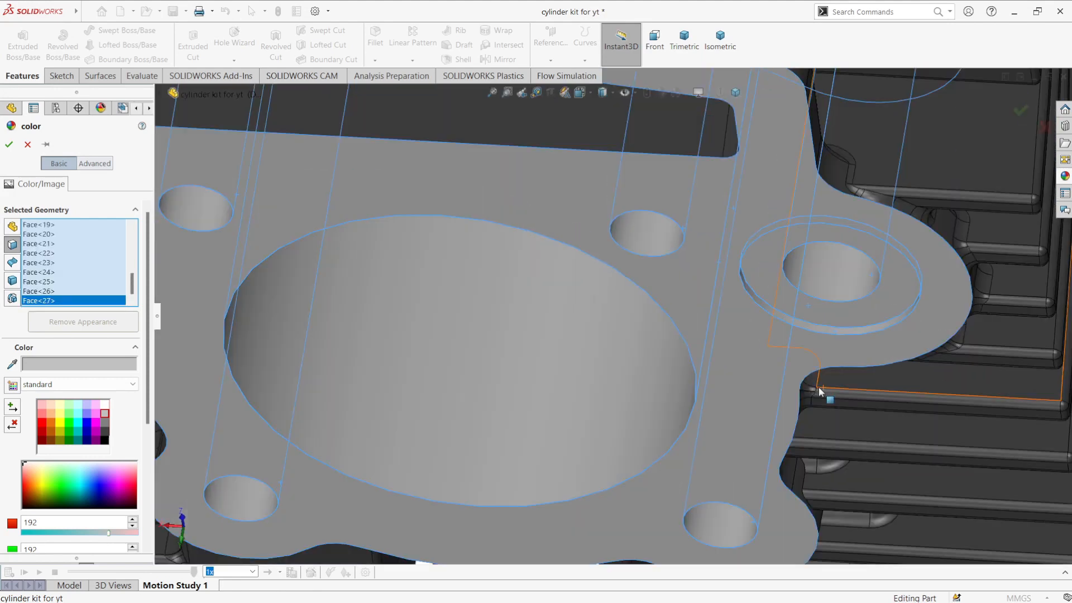
Step: Add the faces of the recess overlapping the corner bolt hole in the bottom flange to the grey face selection
middle_drag(614, 390, 624, 486)
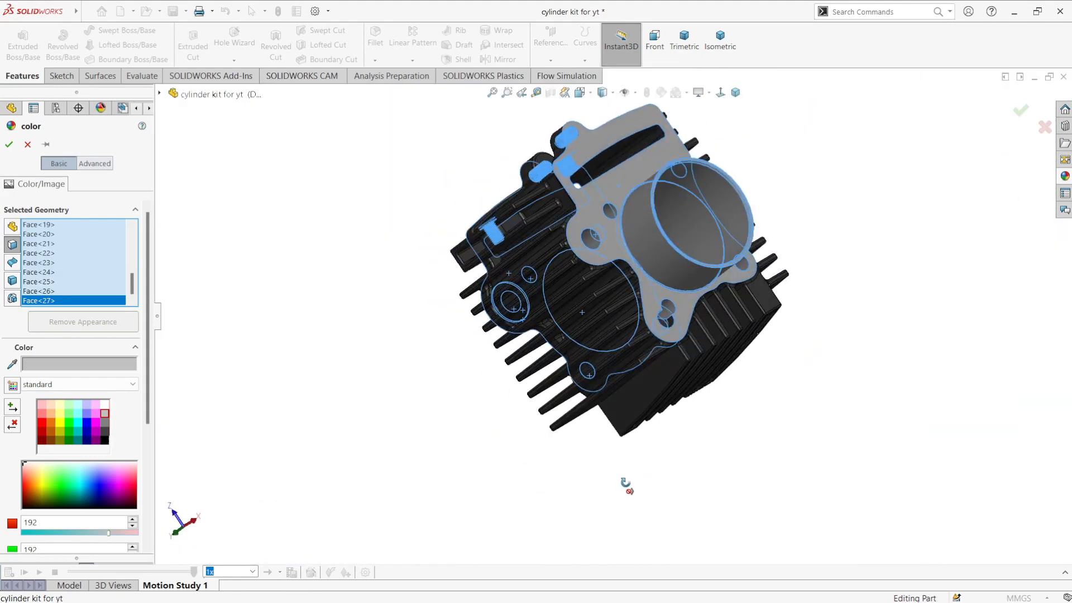
scroll(547, 435, down, 4)
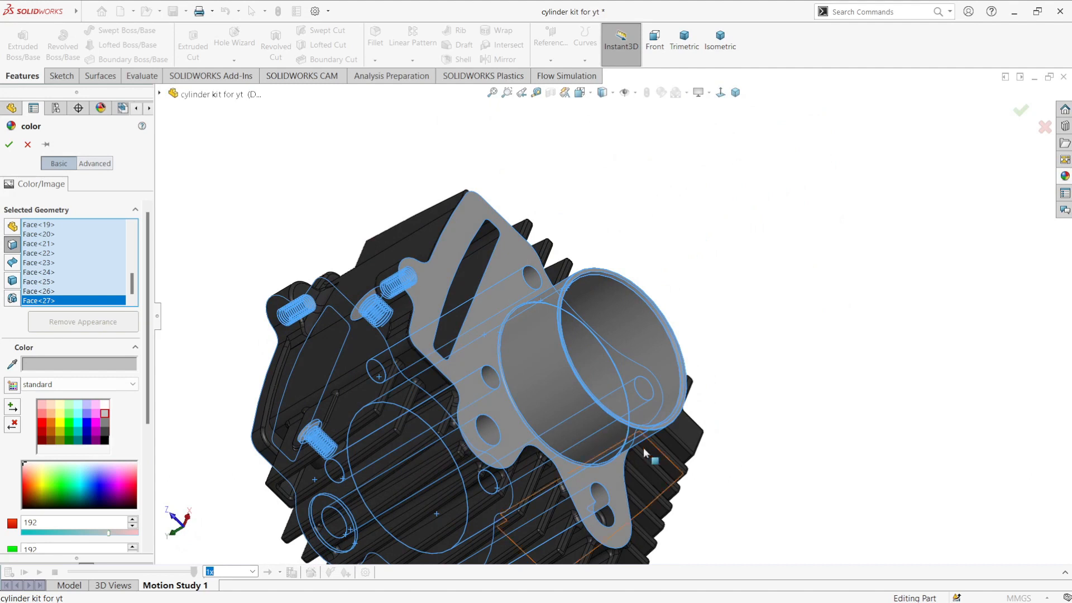
scroll(647, 454, up, 5)
middle_drag(650, 455, 593, 407)
scroll(559, 343, down, 5)
scroll(641, 279, down, 5)
scroll(641, 241, down, 3)
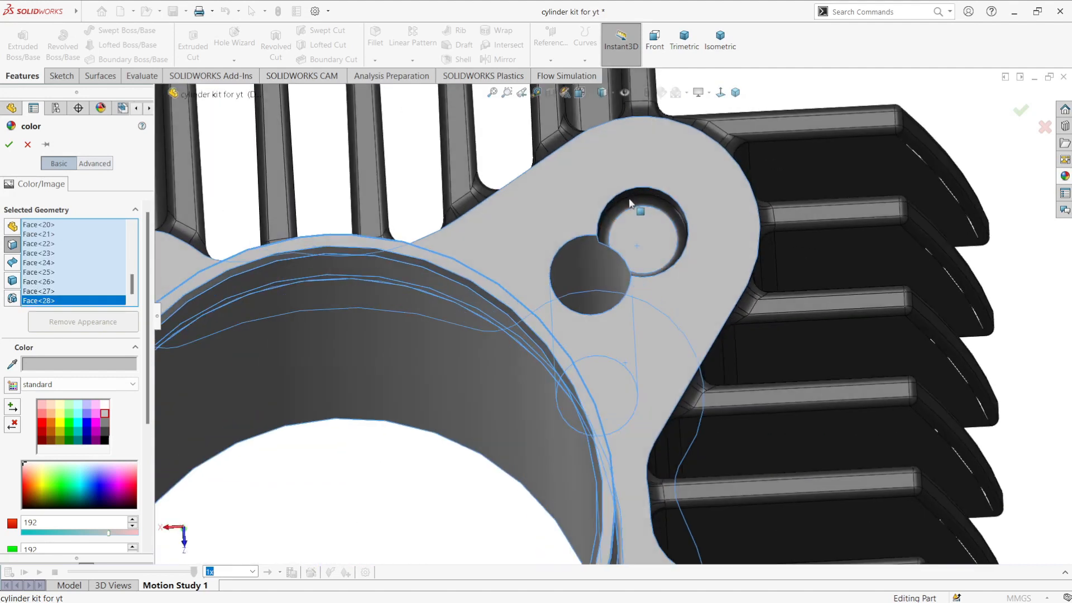
scroll(629, 199, up, 4)
middle_drag(626, 223, 595, 334)
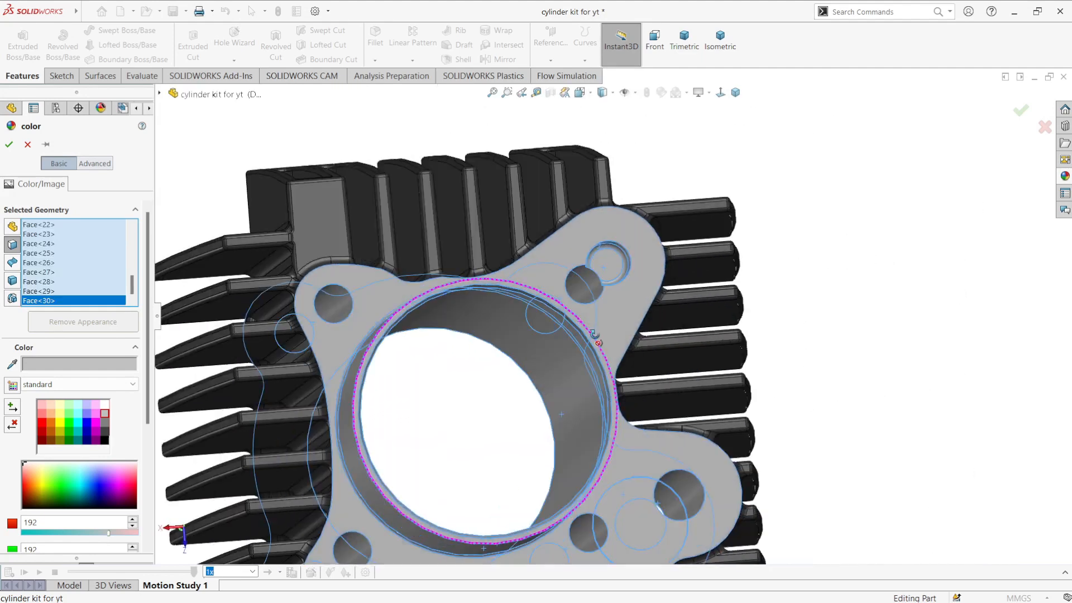
Step: Compare neighbouring grey swatches, keep the 192 light grey, and apply the colour to all selected faces
scroll(595, 336, up, 4)
scroll(535, 407, down, 3)
middle_drag(536, 407, 593, 409)
scroll(598, 311, up, 3)
click(104, 422)
click(109, 412)
click(105, 413)
scroll(634, 252, down, 2)
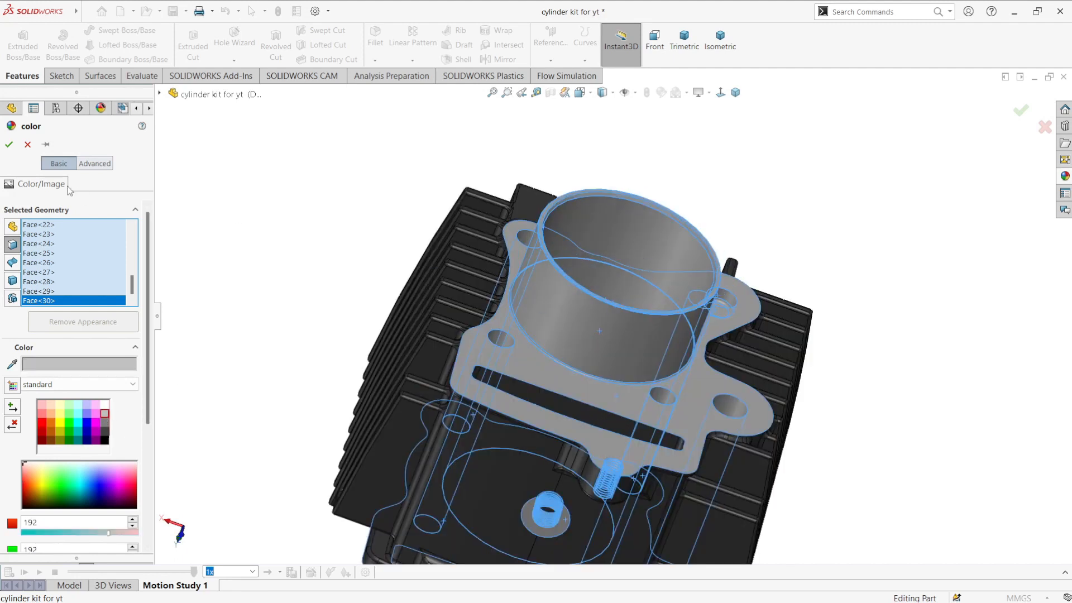
click(9, 145)
Step: Inspect the coloured faces and return the part to the isometric view
scroll(577, 305, down, 3)
scroll(595, 323, up, 6)
middle_drag(595, 323, 655, 402)
key(ctrl+7)
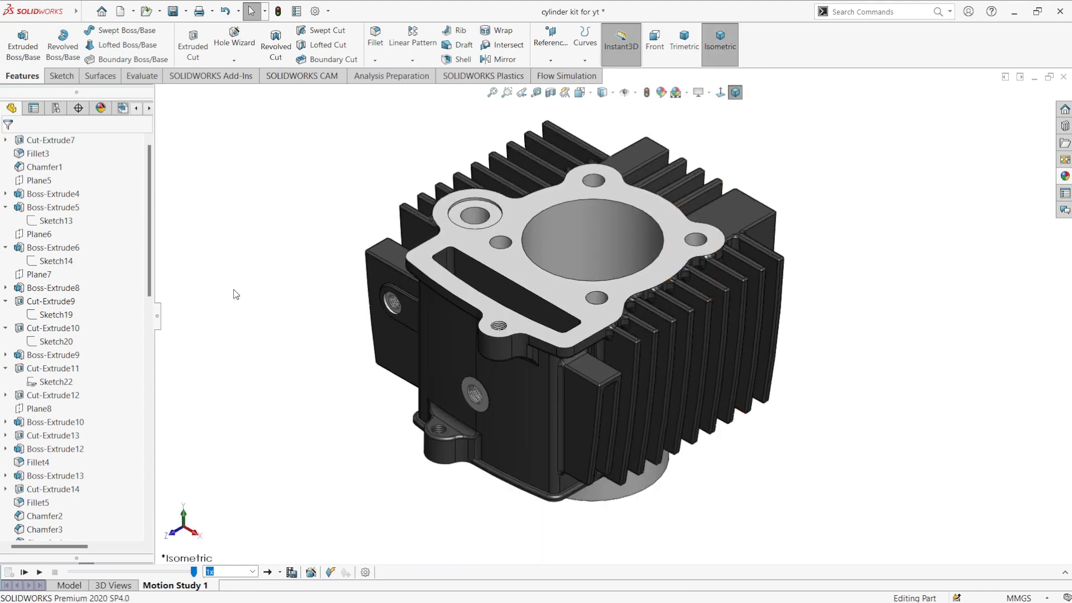
Step: Hide the feature tree, centre the cylinder in the view, and start the Animation Wizard for the motion study
click(158, 314)
ctrl+middle_drag(862, 255, 736, 270)
scroll(395, 357, down, 1)
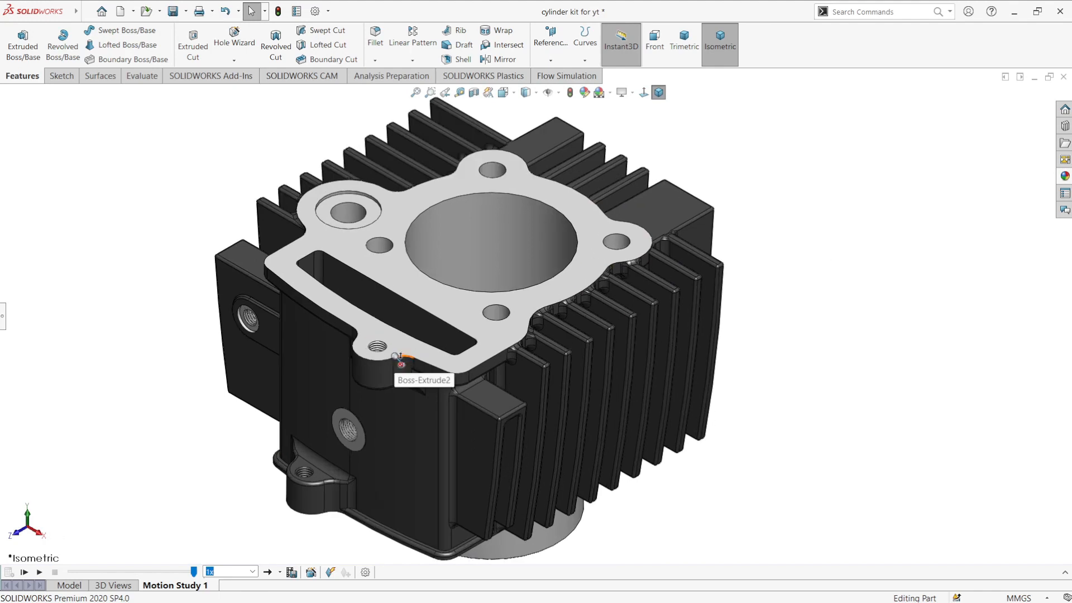
scroll(395, 356, up, 1)
click(311, 572)
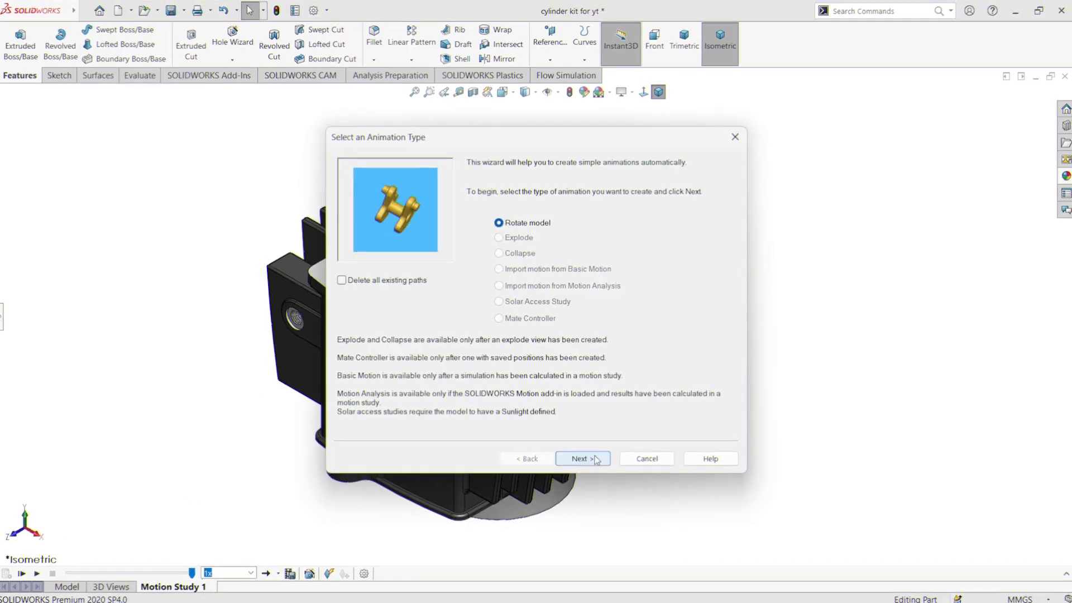